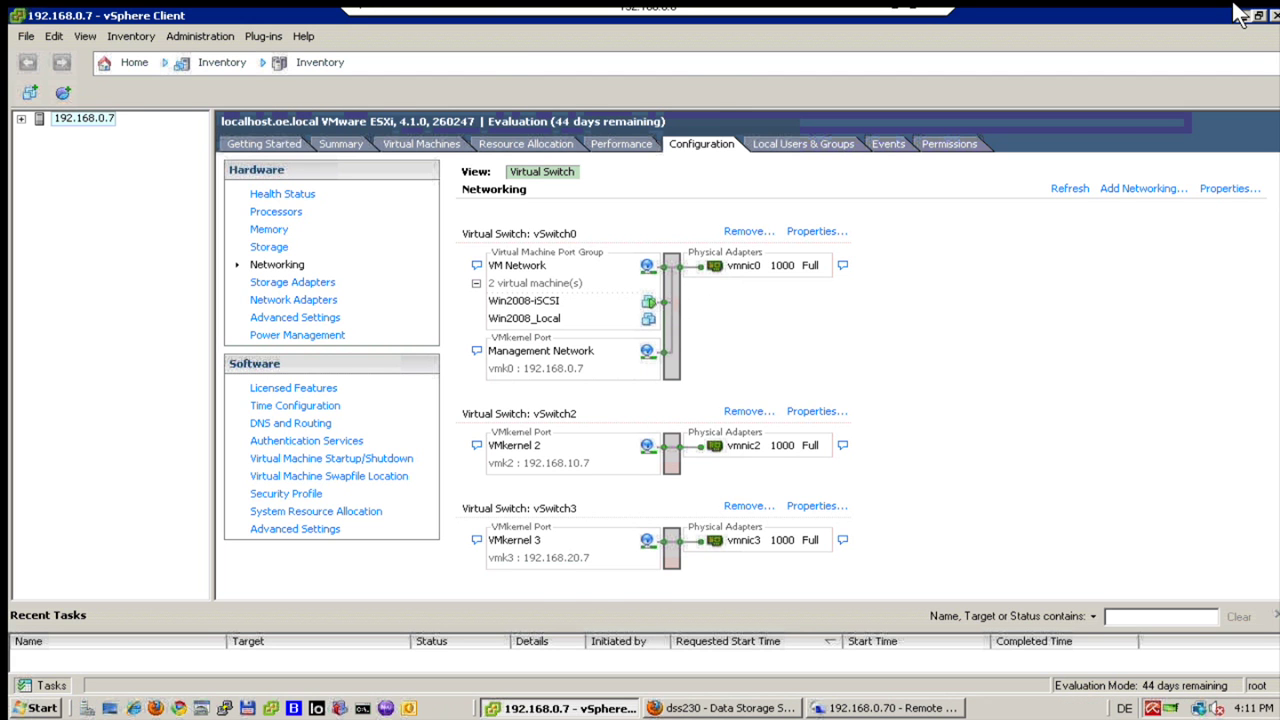
Minimize the vSphere Client after reviewing the vmk0, vmk2 and vmk3 VMkernel ports.
click(1244, 14)
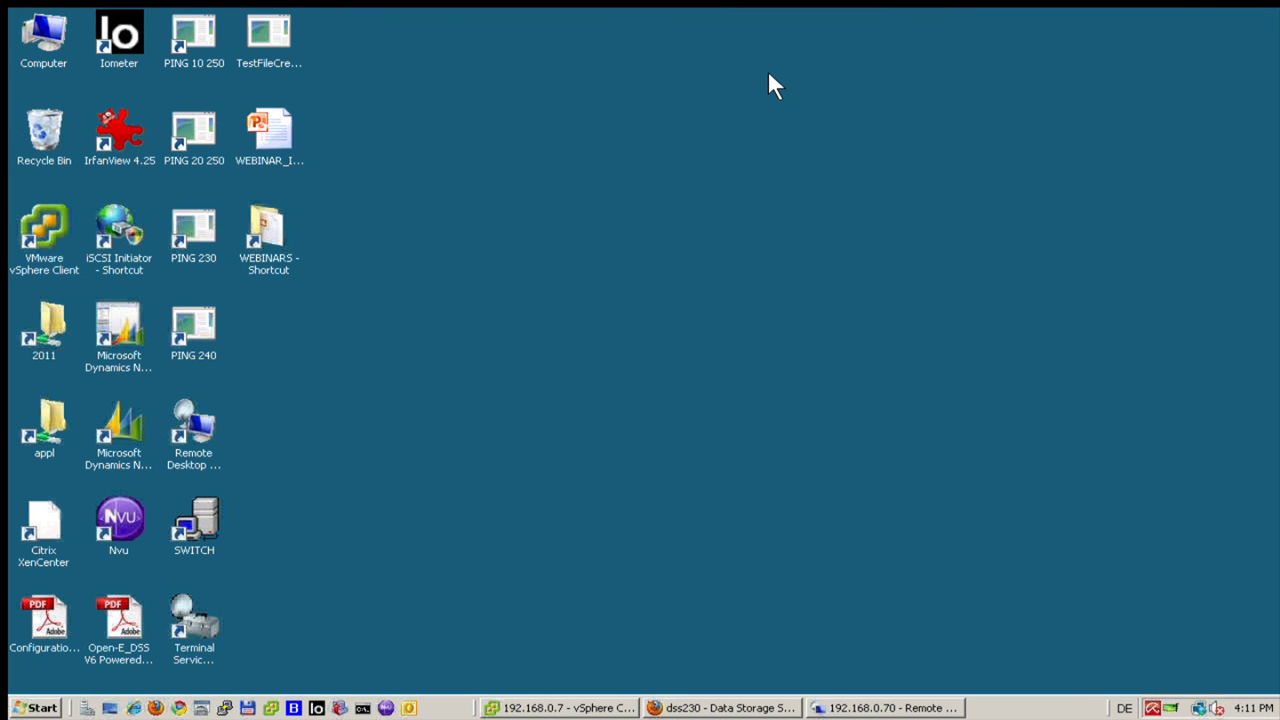
Open the Network and Sharing Center from the system-tray network icon.
mouse_move(769, 11)
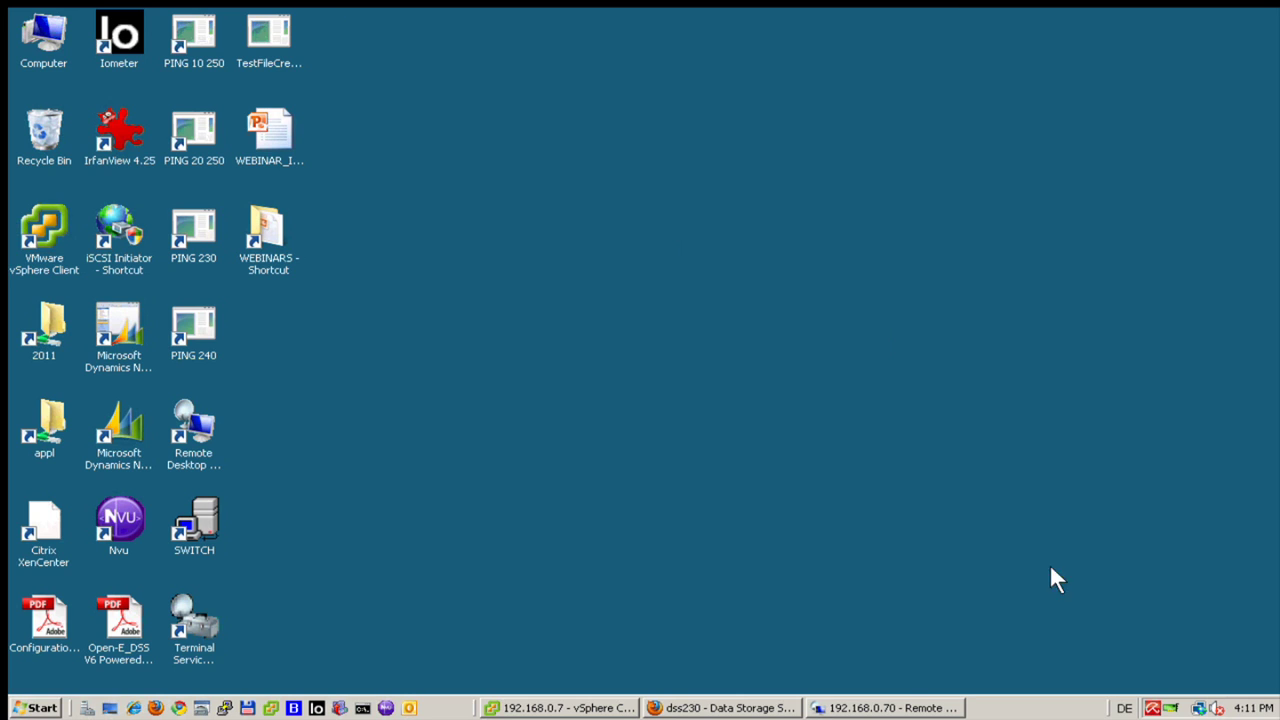
right_click(1192, 704)
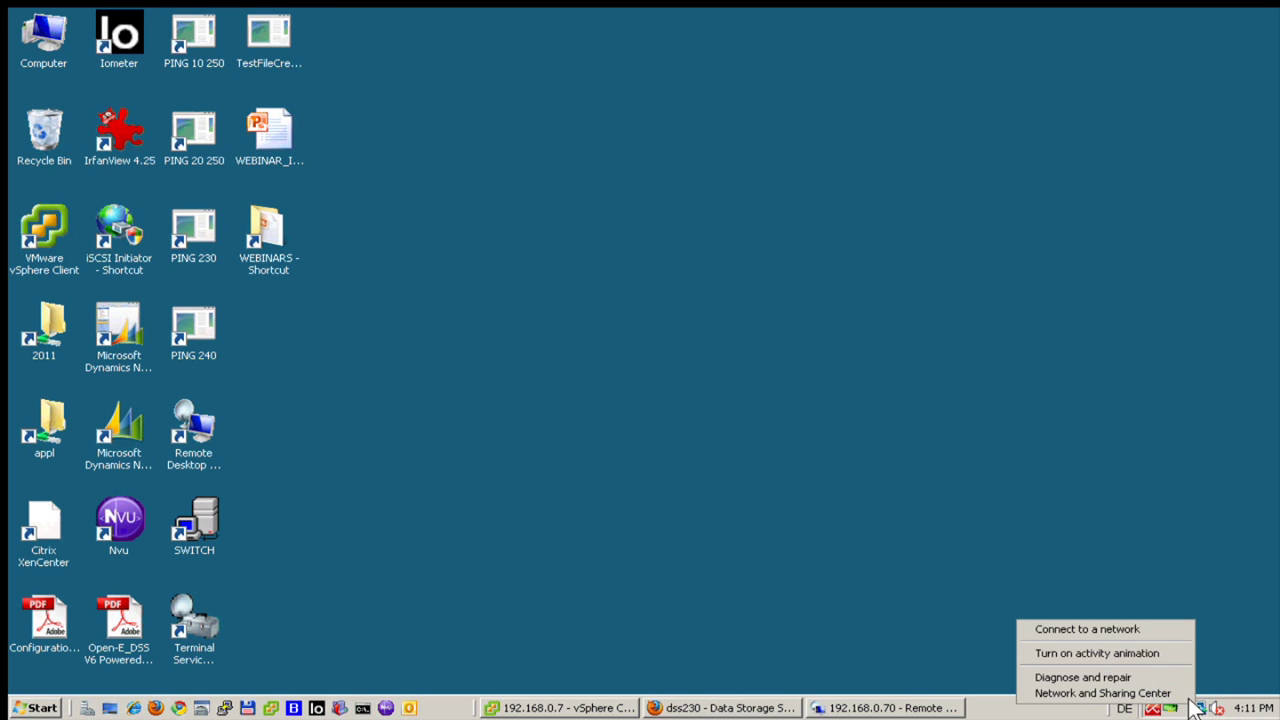
click(1128, 692)
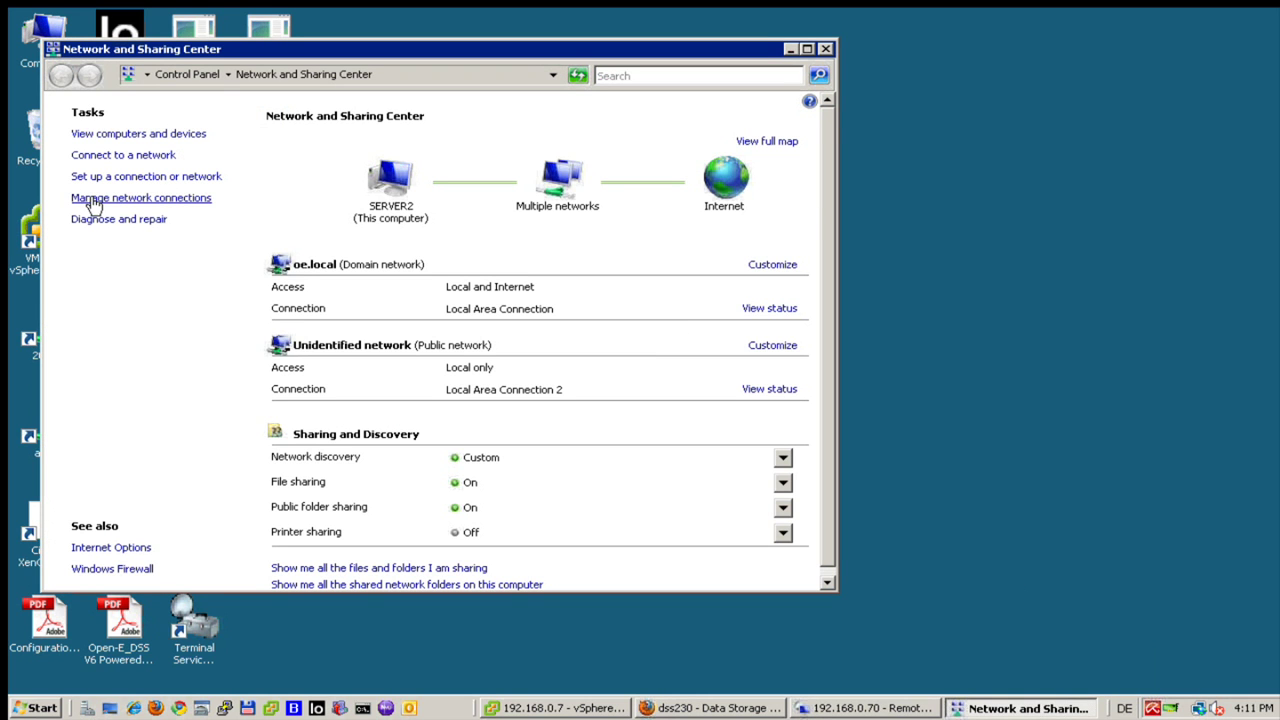
Open Local Area Connection's advanced TCP/IPv4 settings, approving the administrator prompt.
click(95, 199)
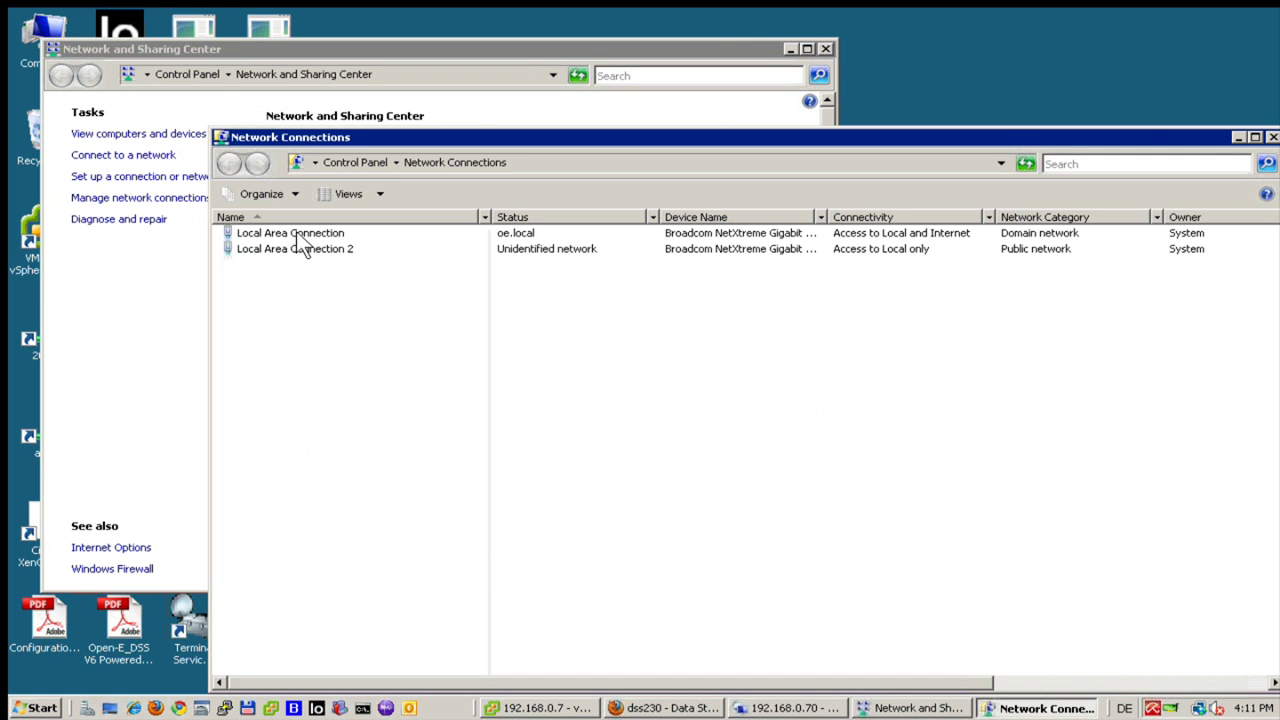
right_click(298, 231)
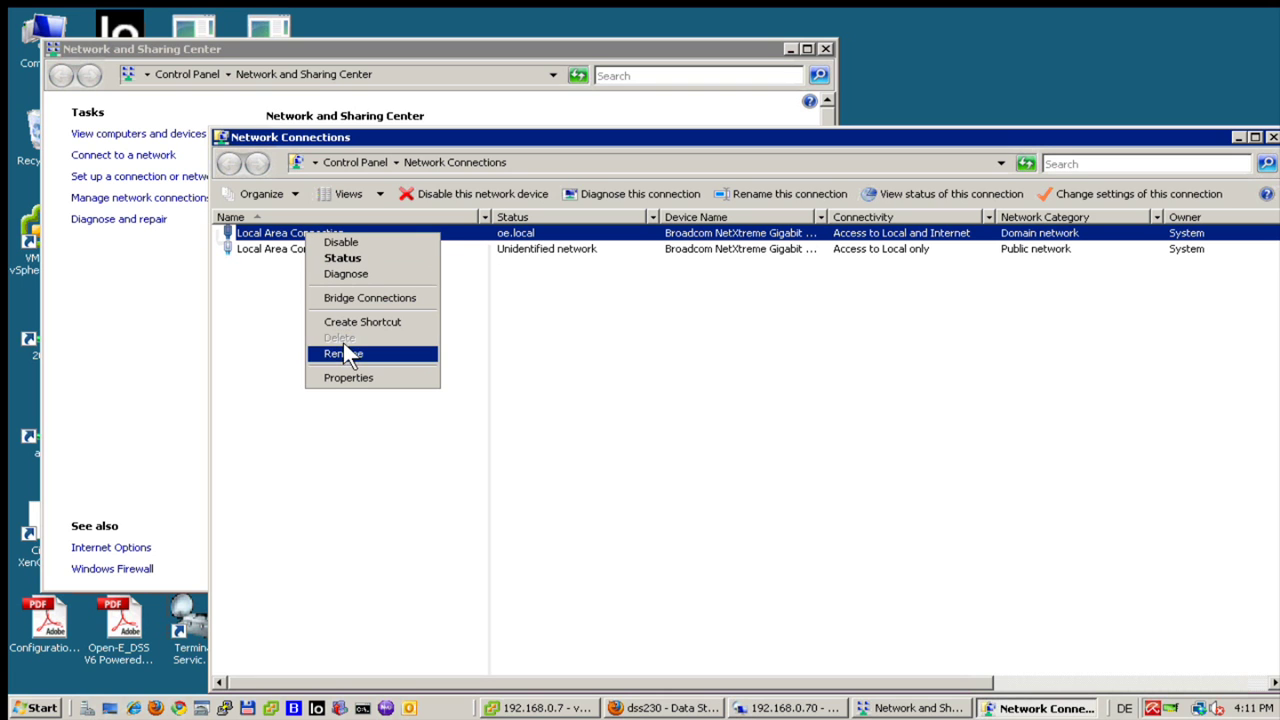
click(342, 377)
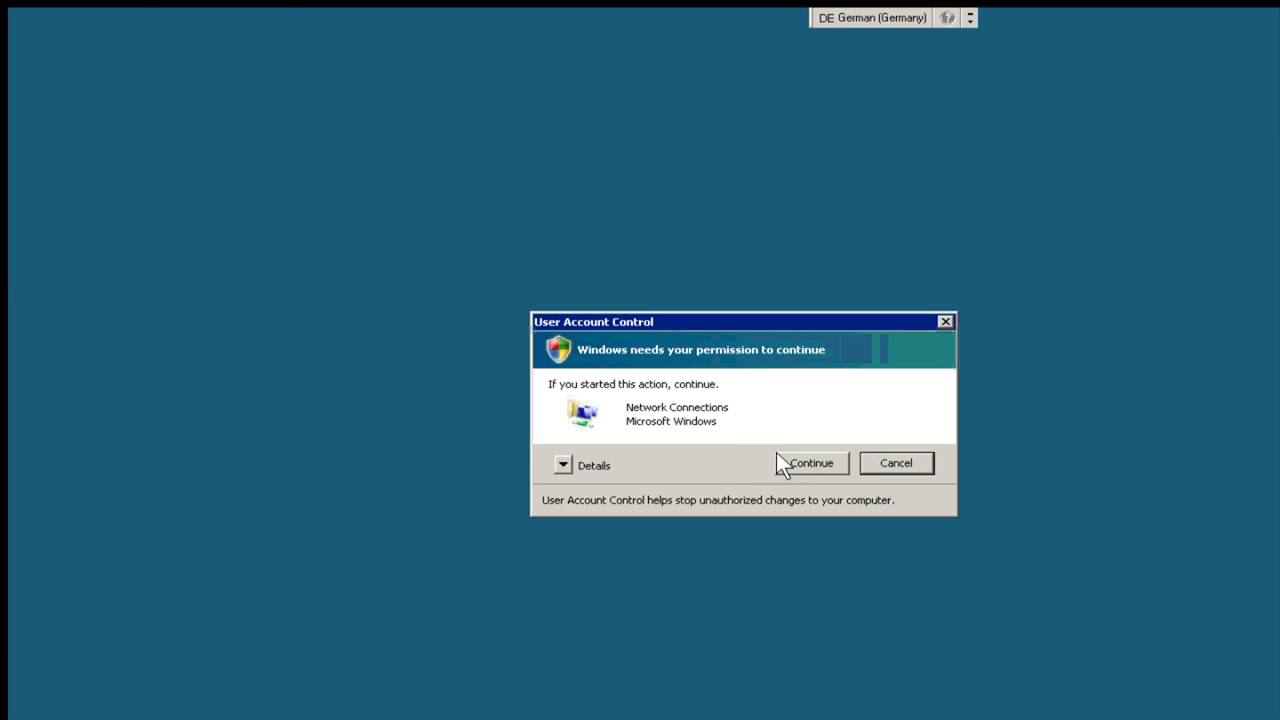
click(781, 458)
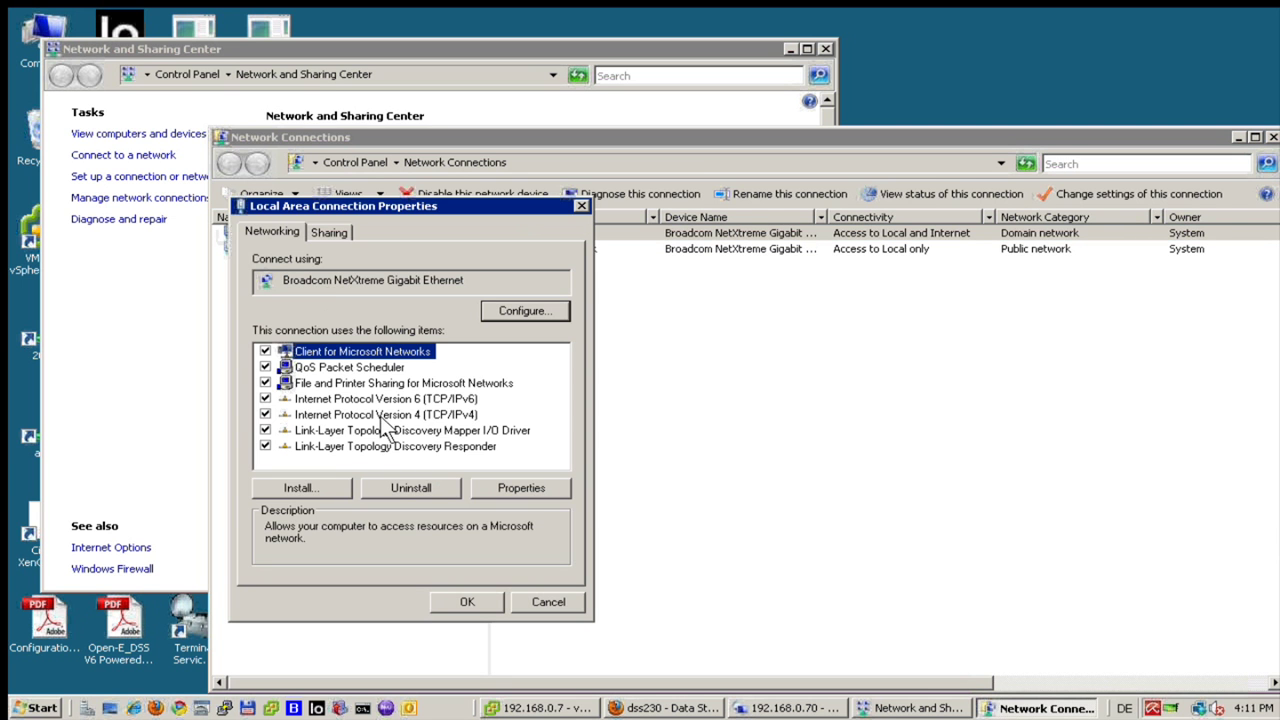
double_click(383, 414)
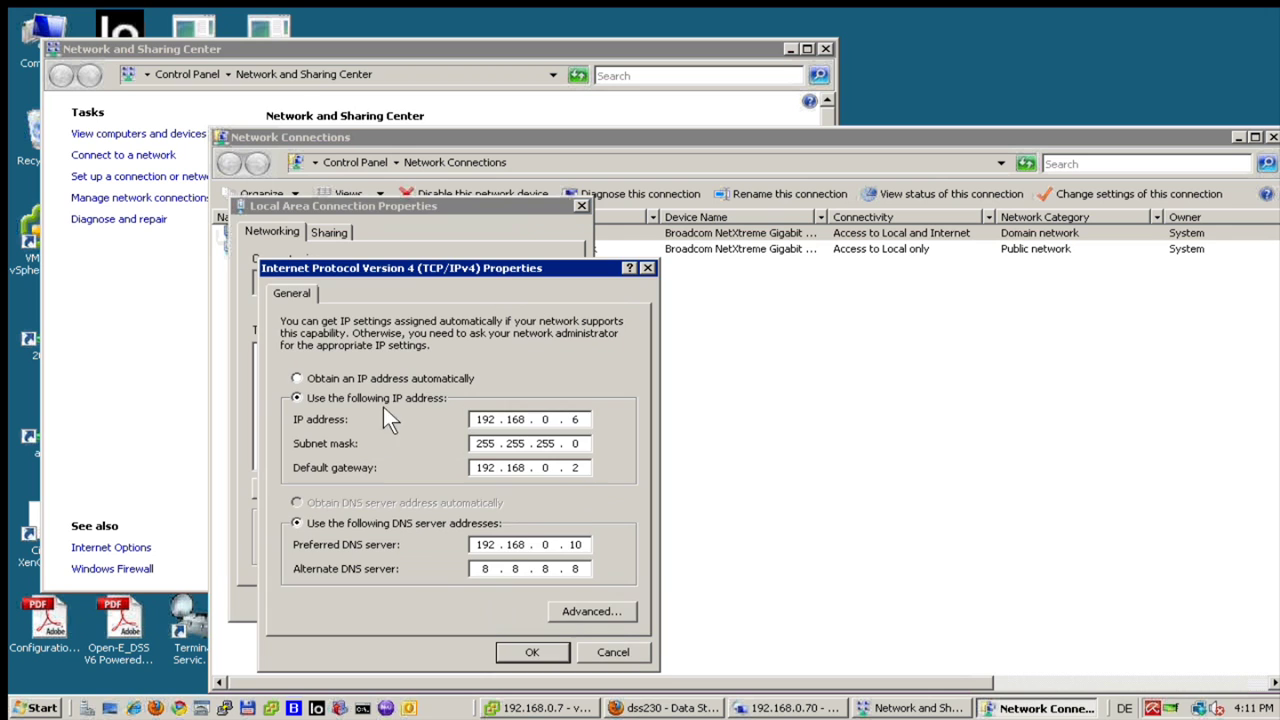
click(615, 610)
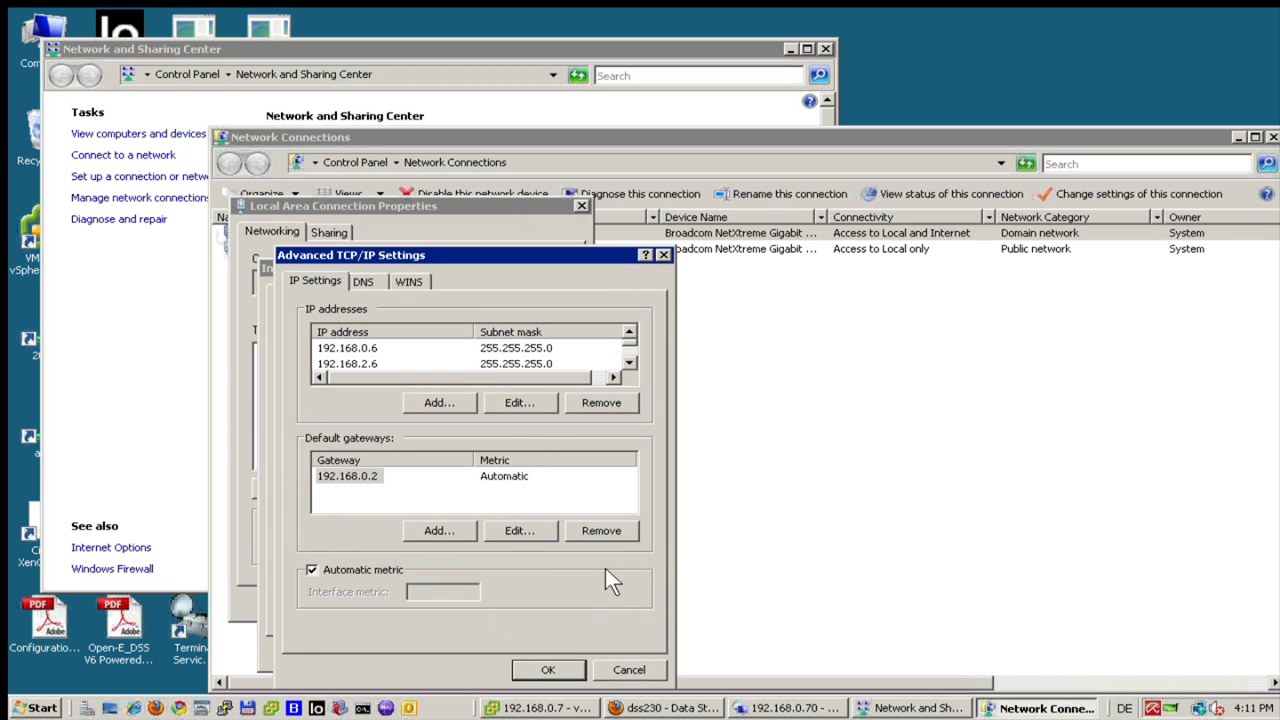
Review the IP list: 192.168.0.6, 192.168.2.6, 192.168.10.6 and 192.168.20.6, adding nothing.
click(629, 364)
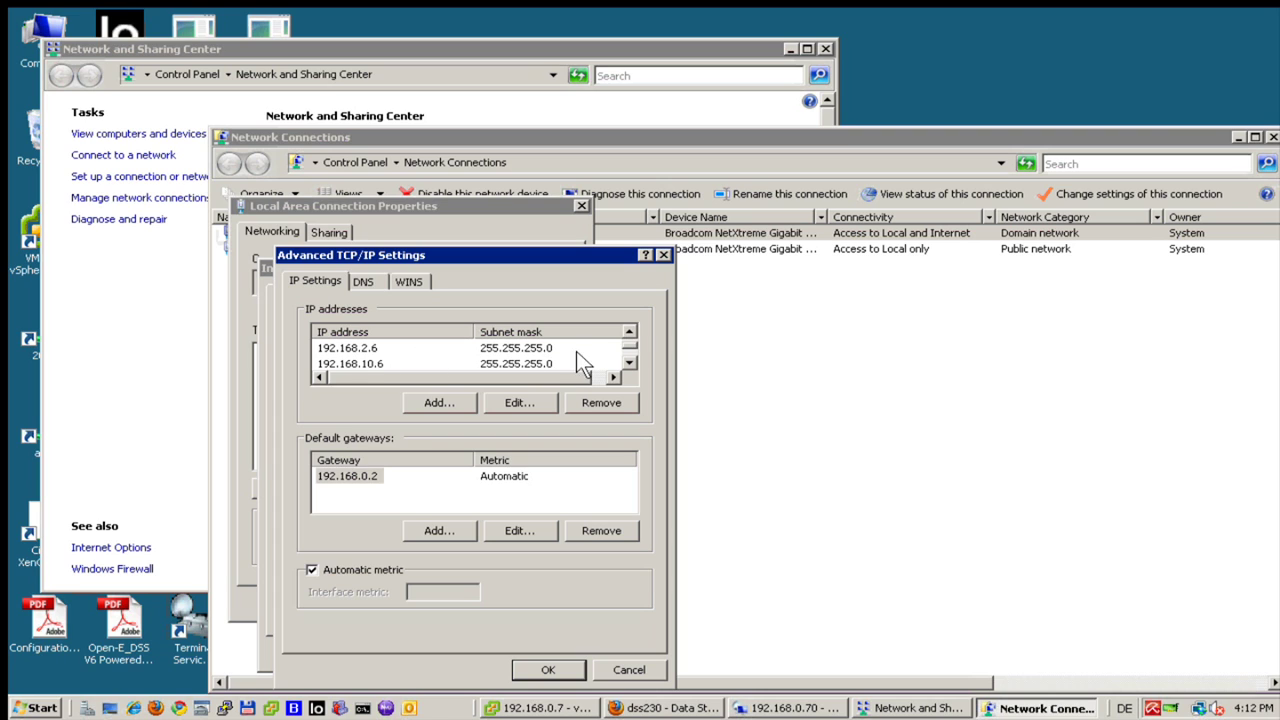
click(629, 333)
click(438, 402)
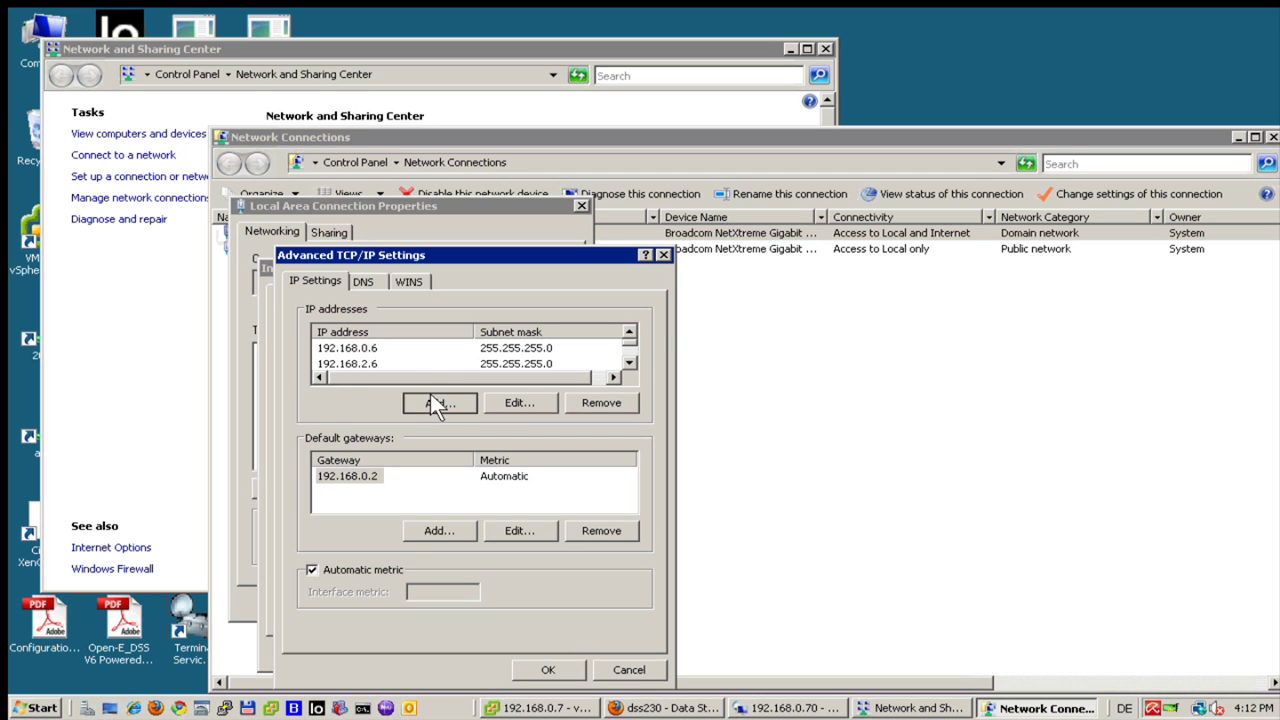
click(575, 421)
click(372, 366)
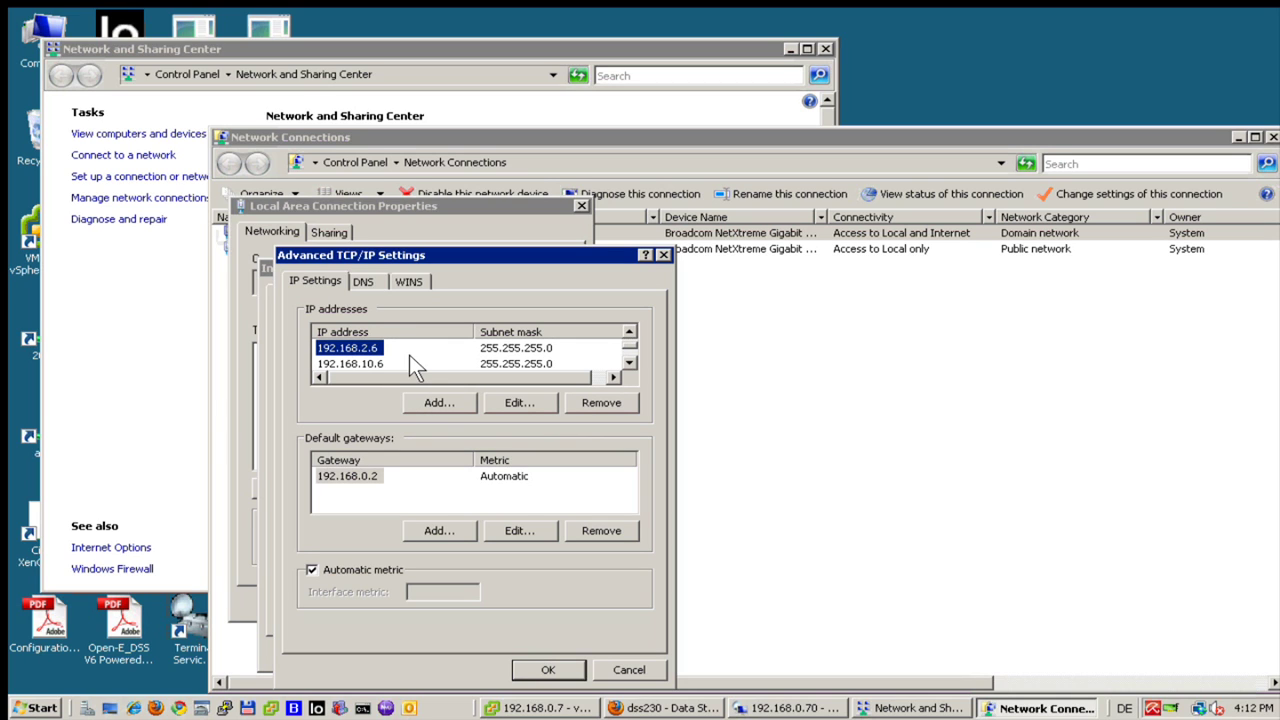
click(366, 365)
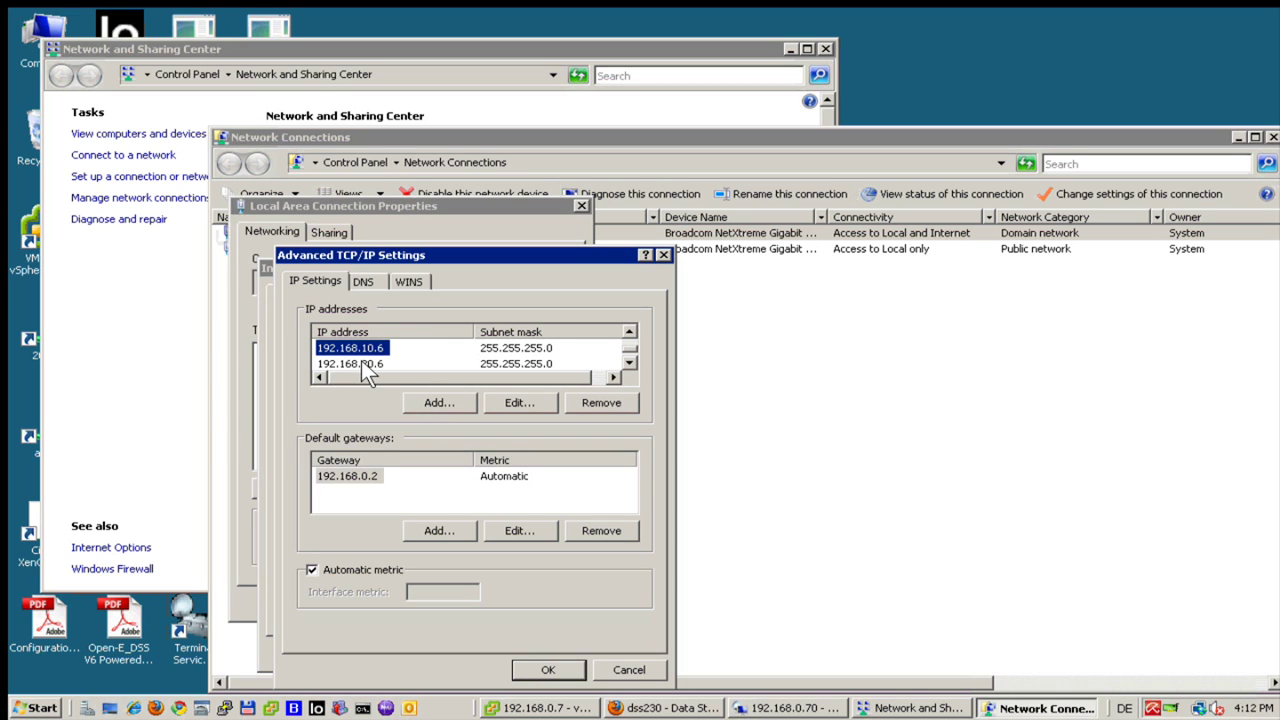
click(392, 364)
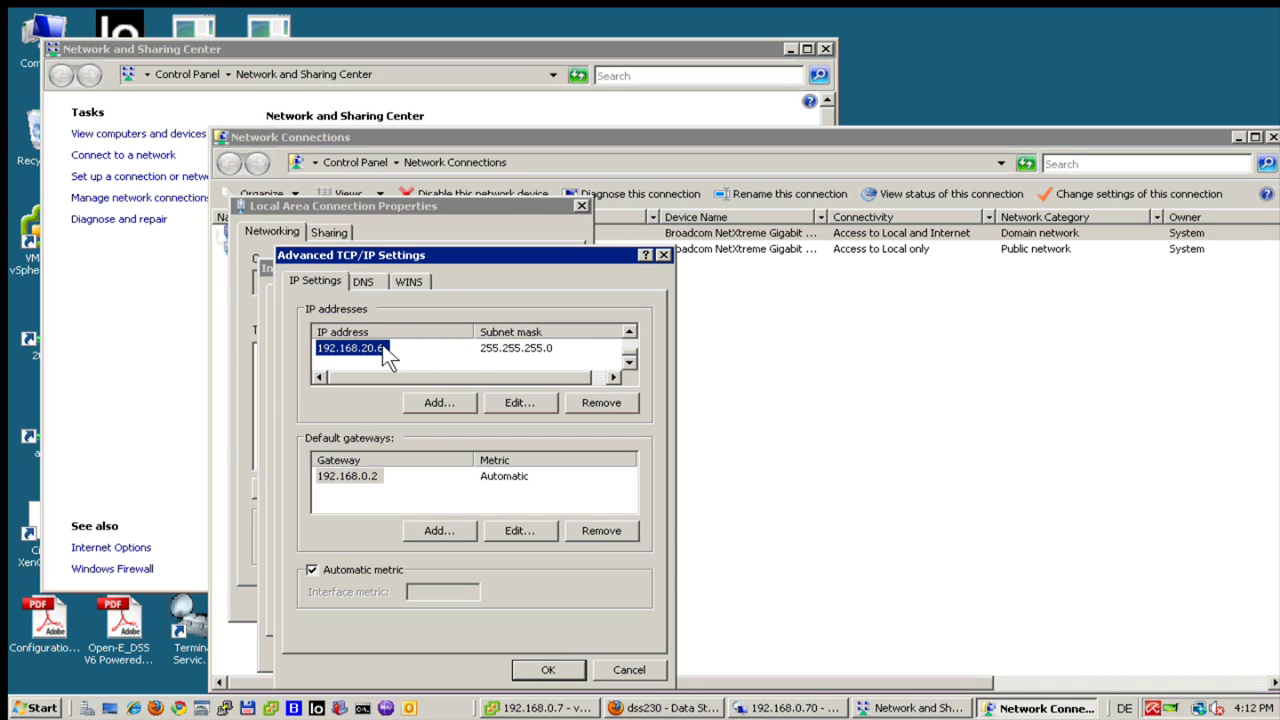
click(628, 331)
click(628, 331)
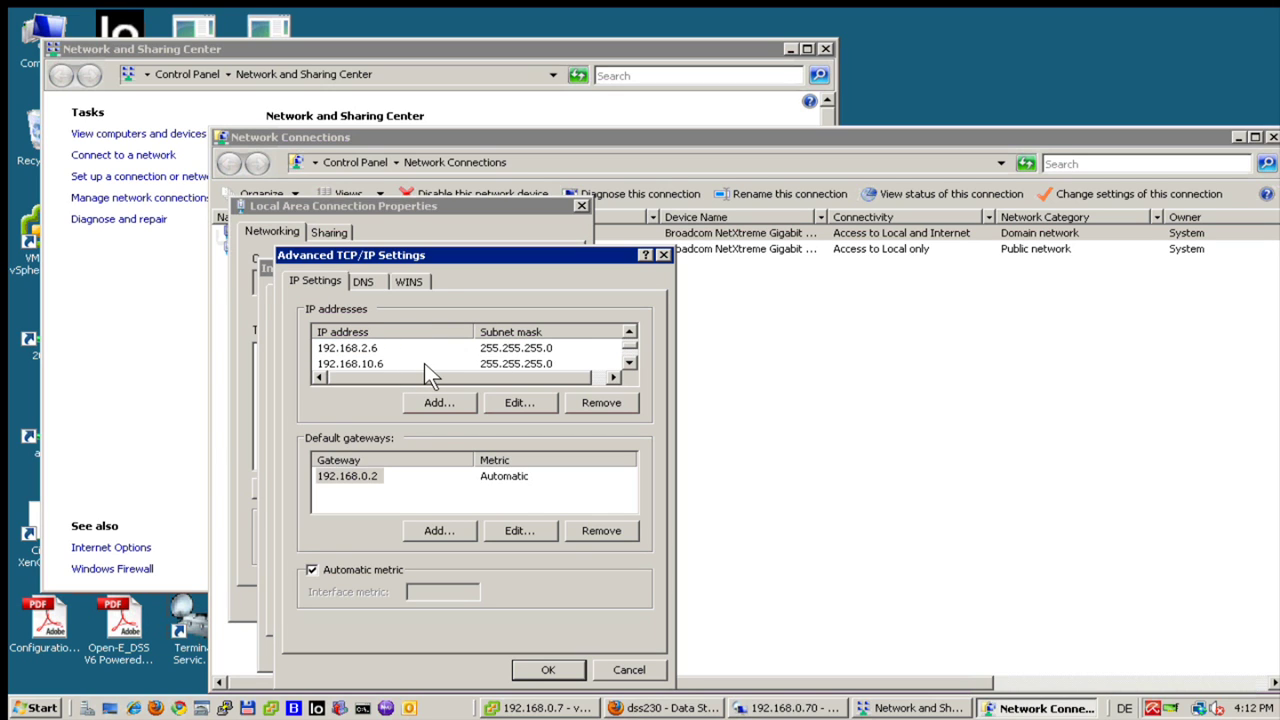
Close the Advanced TCP/IP, IPv4 and Local Area Connection property dialogs with OK.
click(540, 672)
click(530, 652)
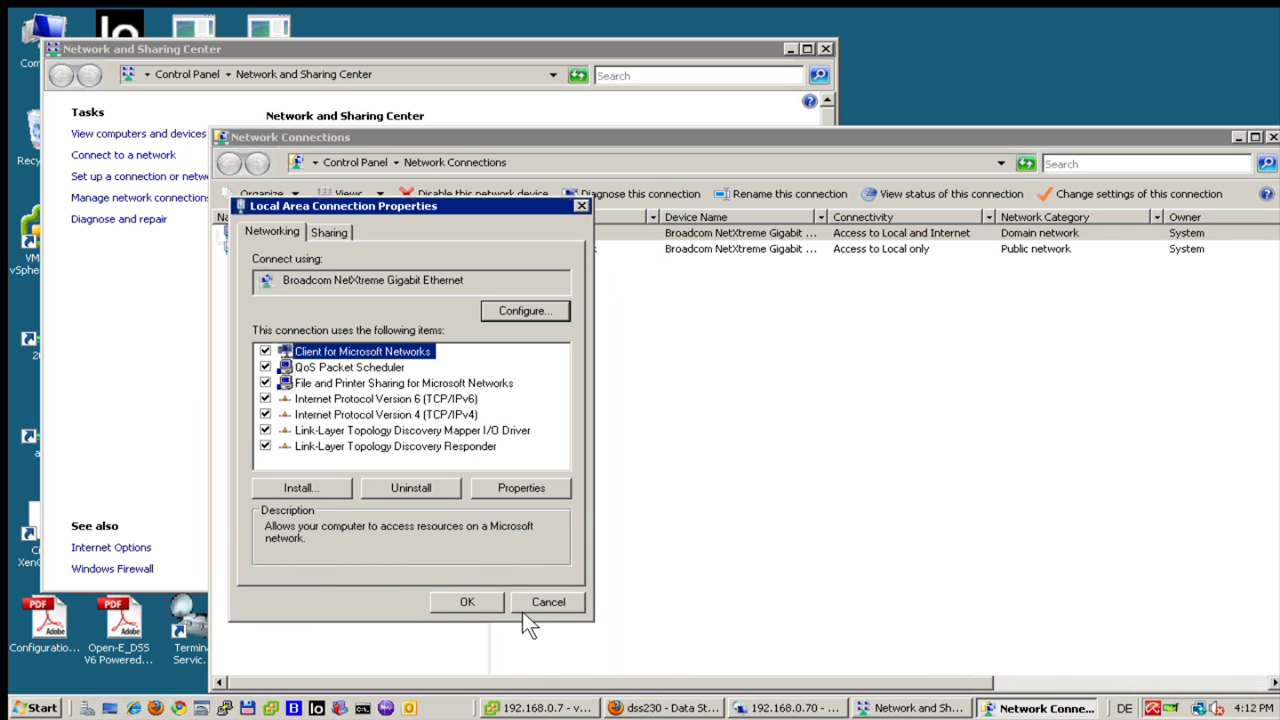
click(462, 596)
Open Local Area Connection 2's IPv4 settings to confirm 192.168.1.6 with no gateway.
click(305, 250)
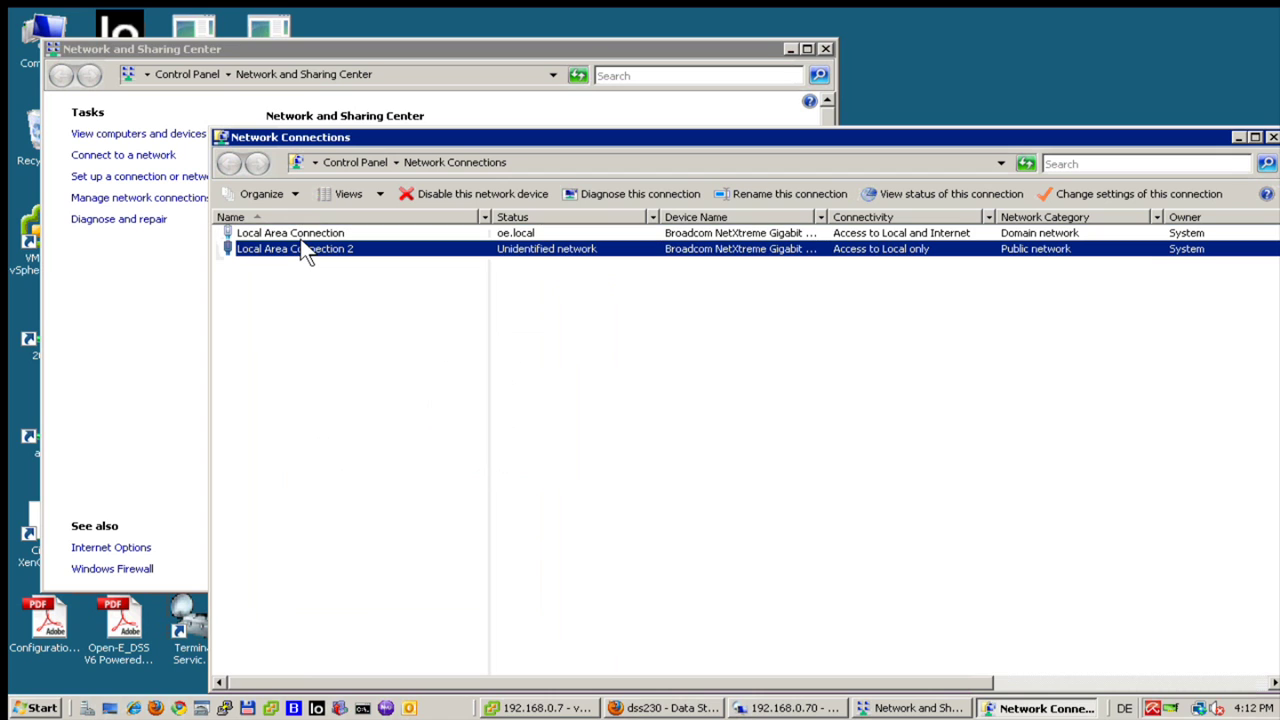
right_click(305, 250)
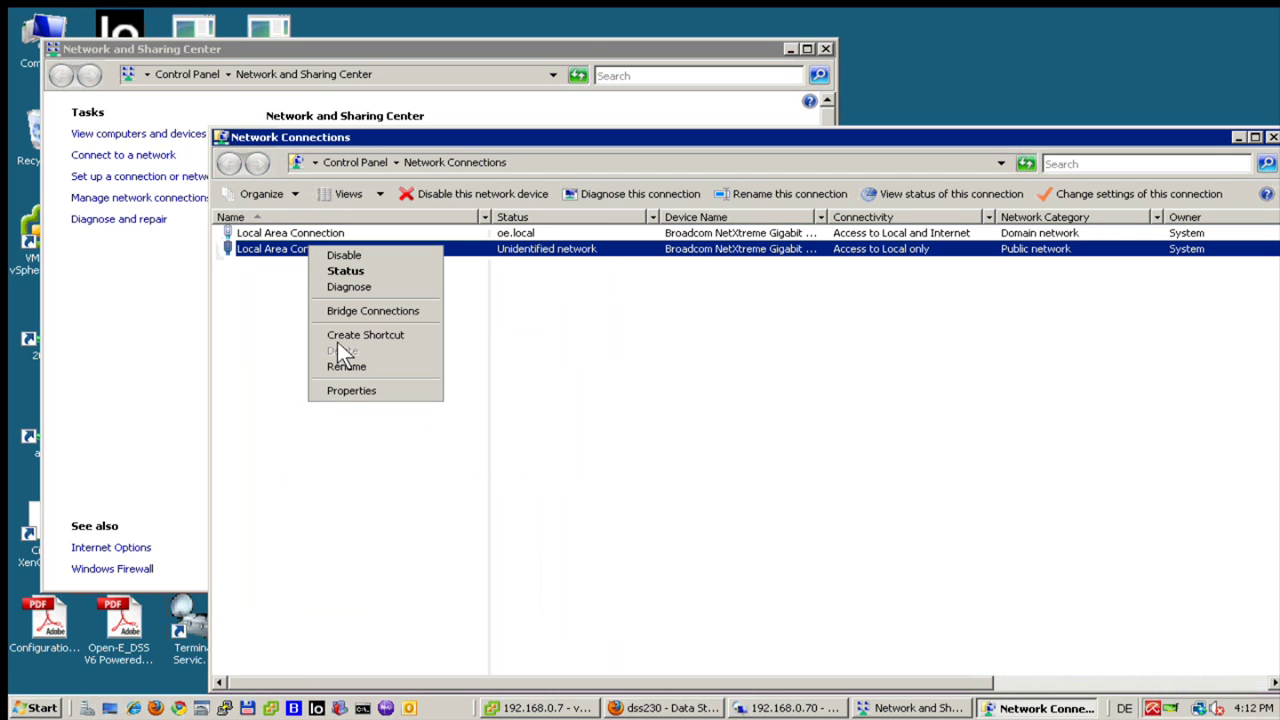
click(350, 390)
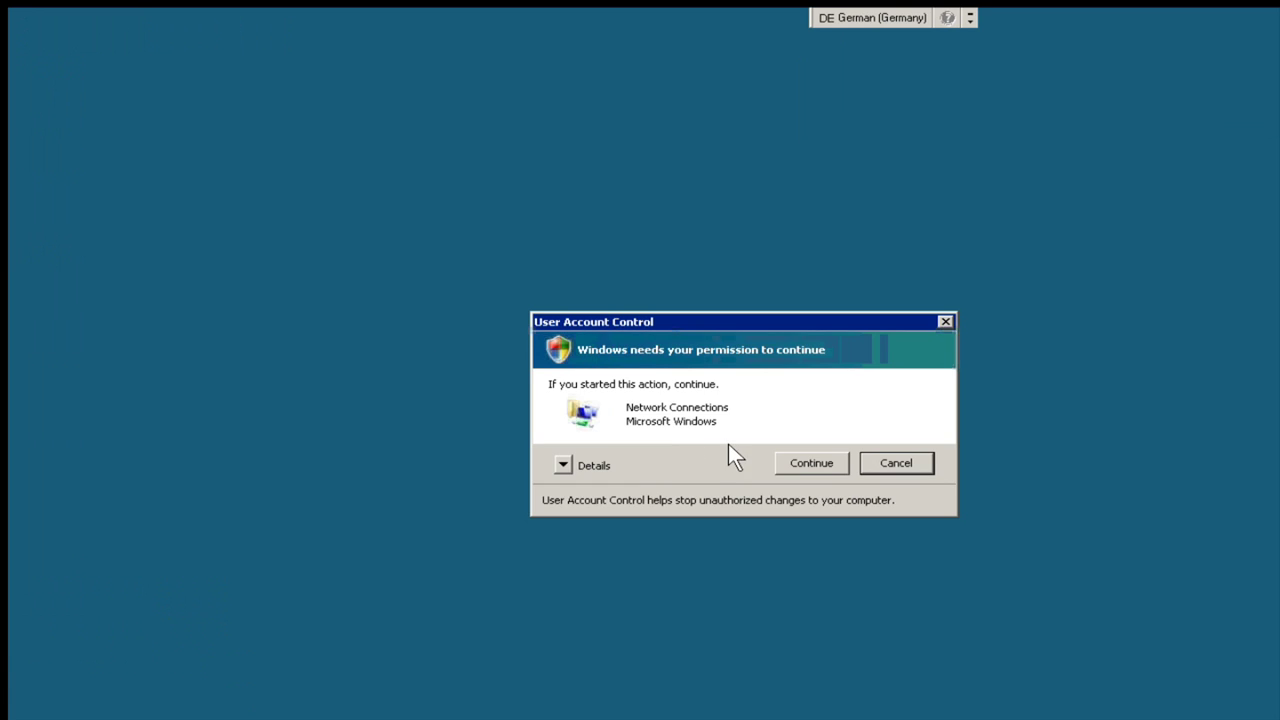
click(806, 462)
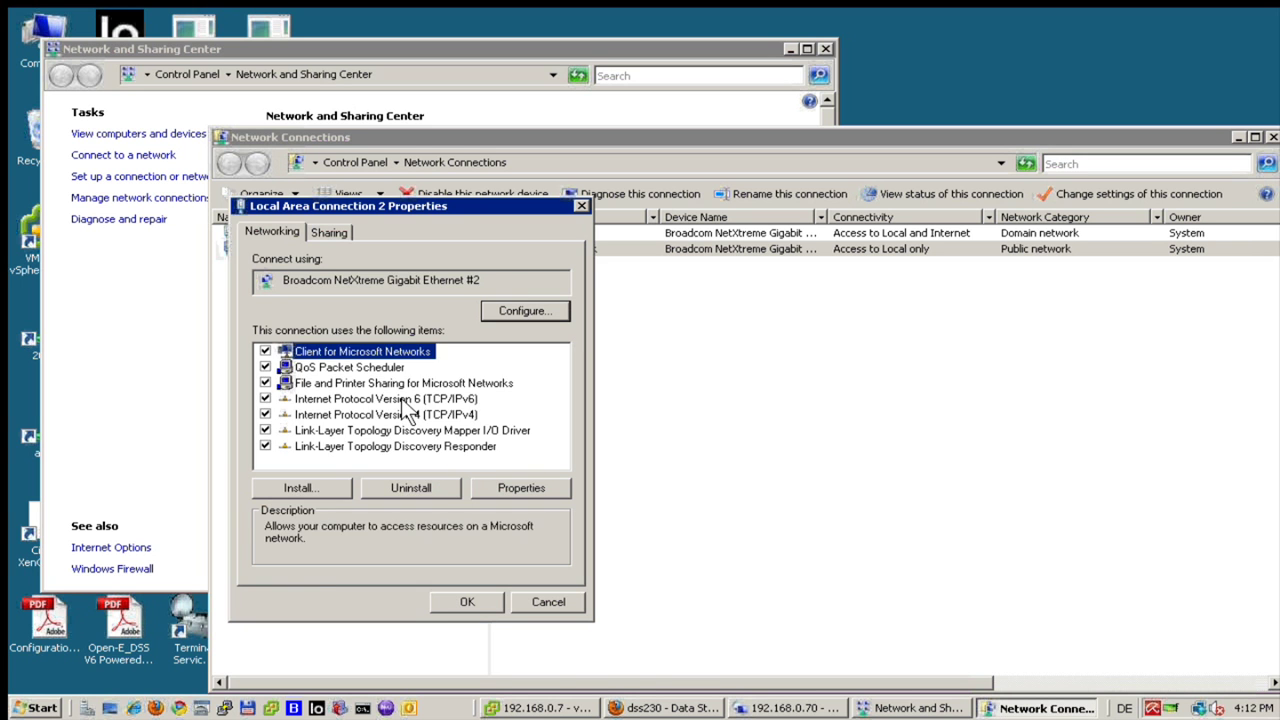
double_click(397, 414)
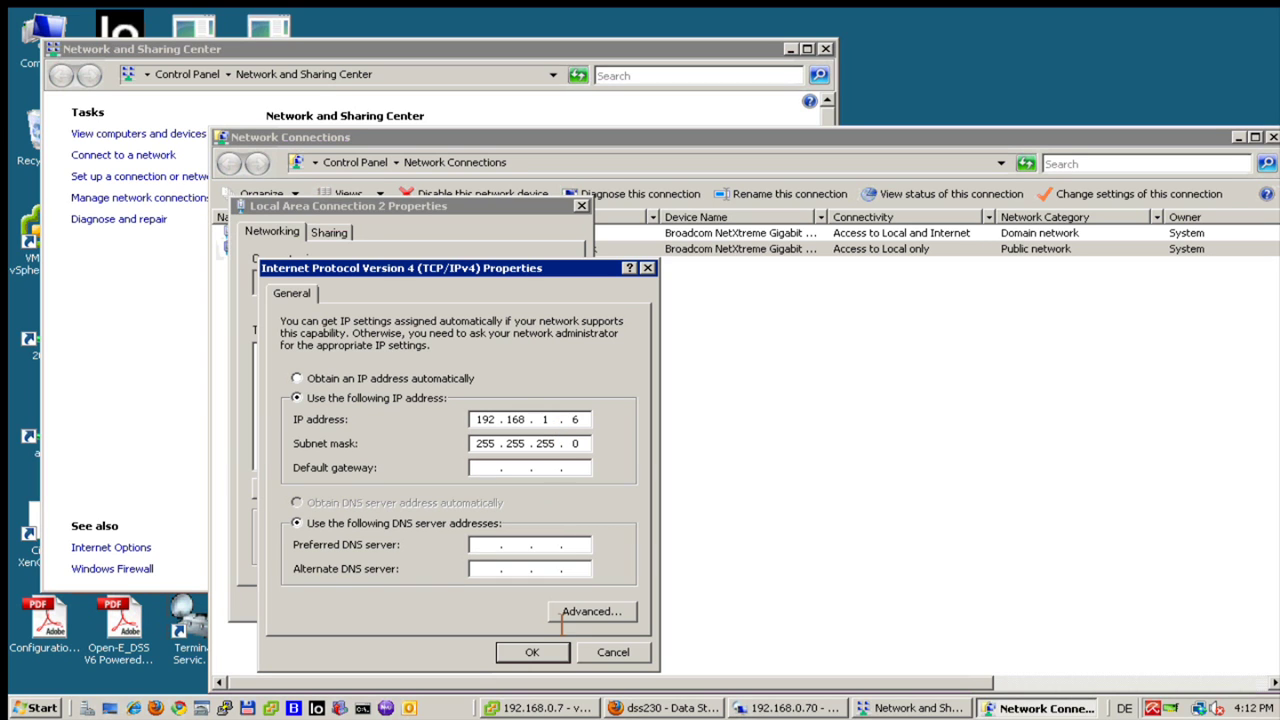
Close its property dialogs, then Network Connections and the Network and Sharing Center.
click(538, 652)
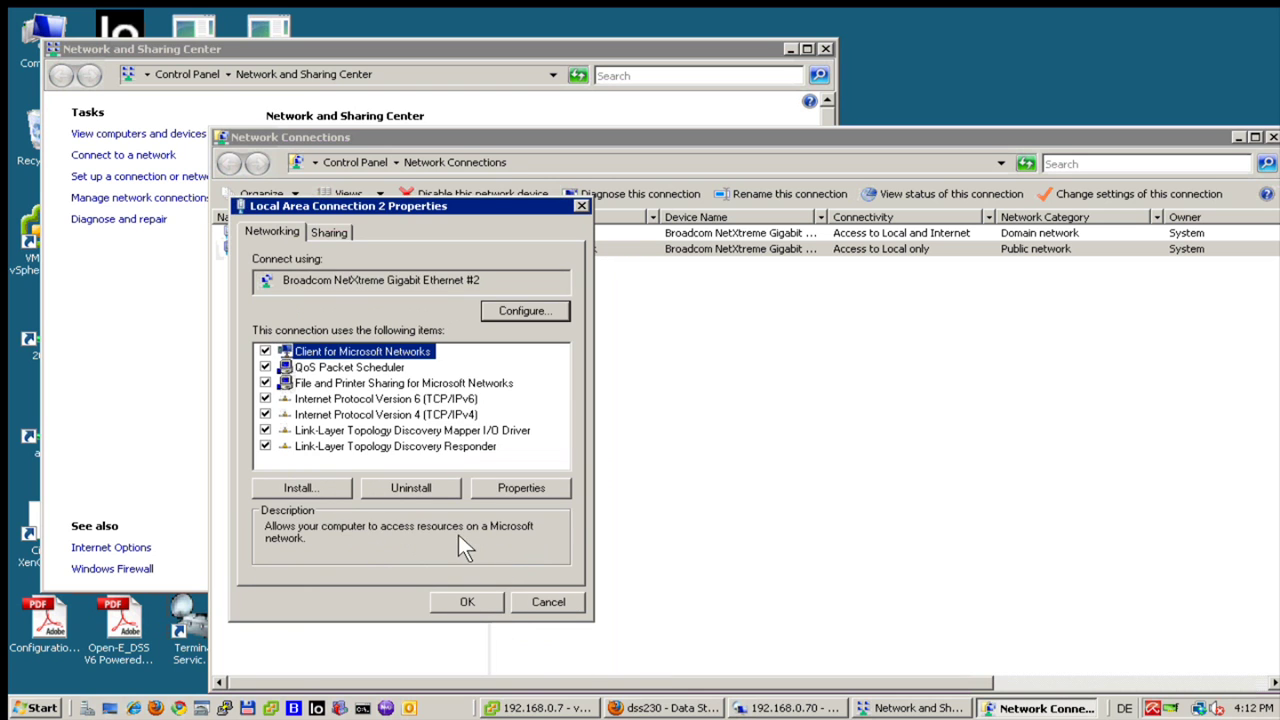
click(460, 598)
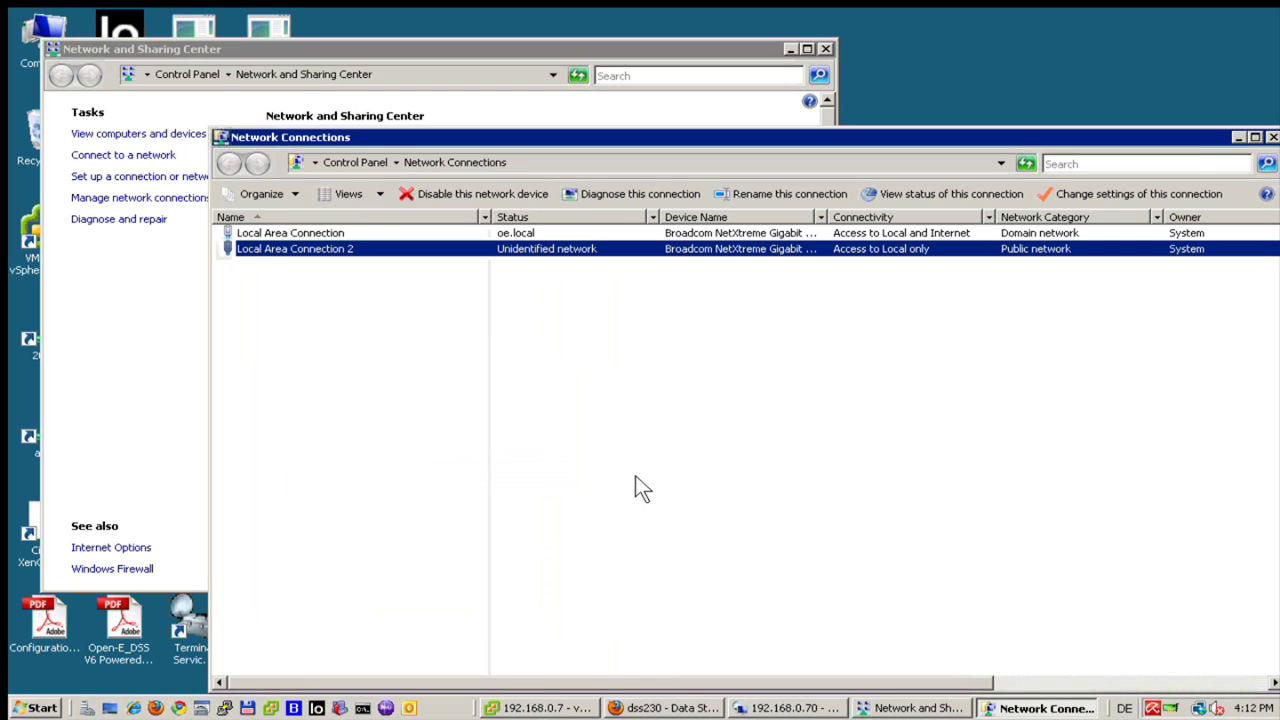
click(1271, 137)
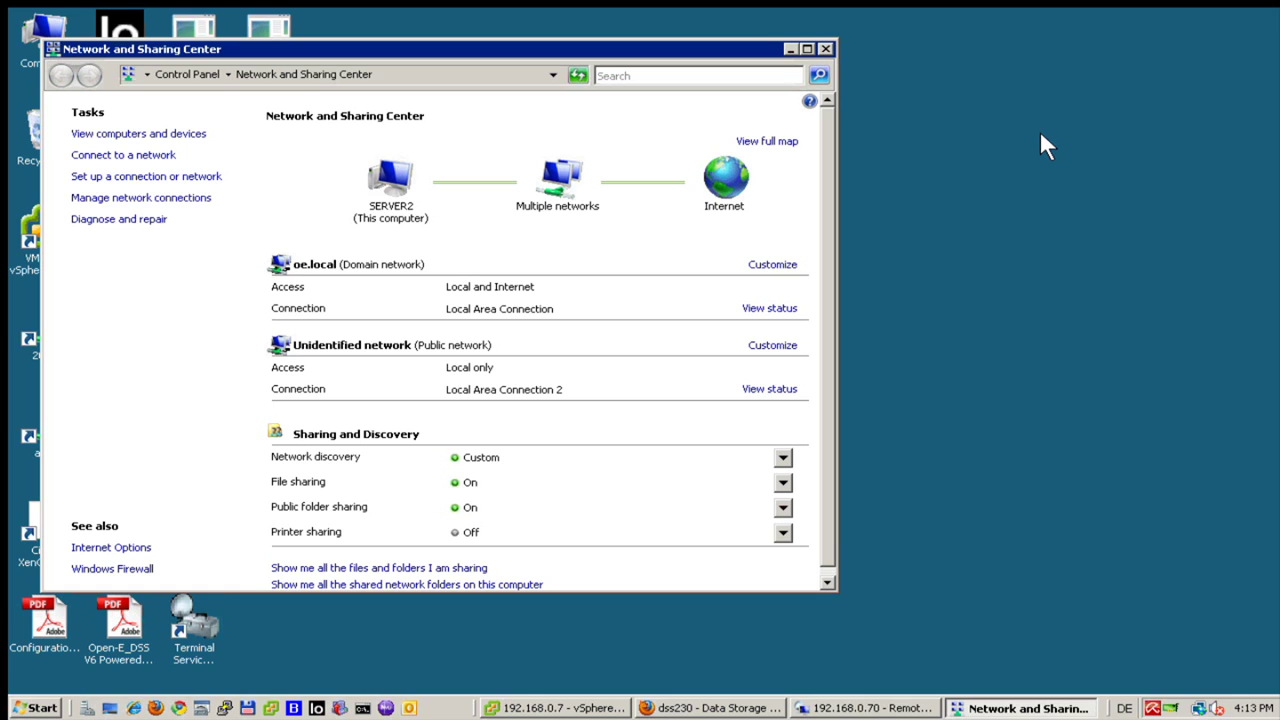
click(824, 48)
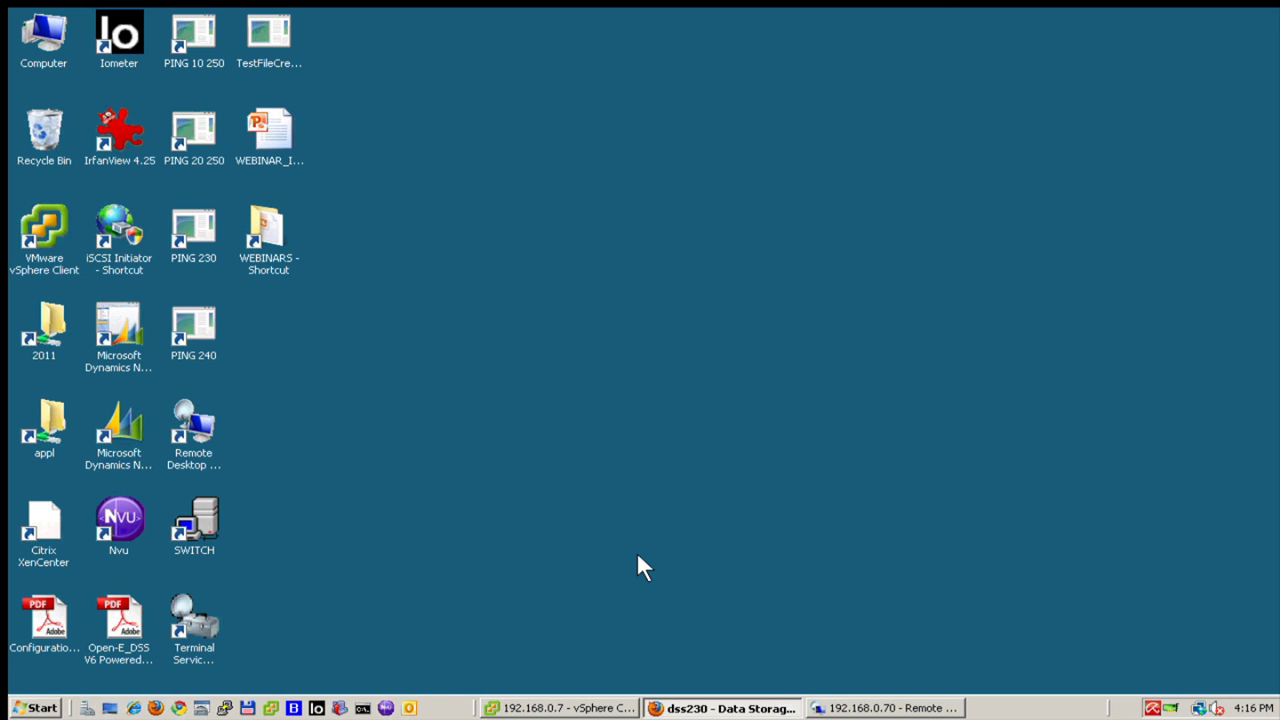
mouse_move(866, 2)
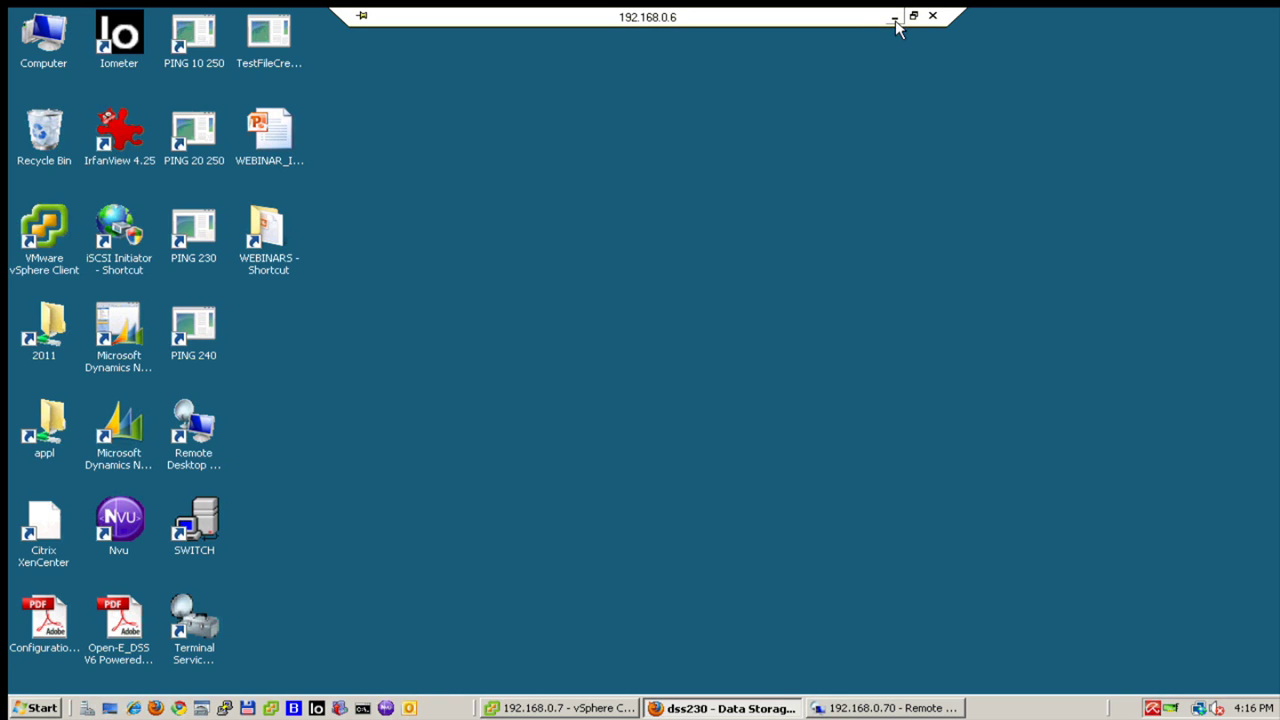
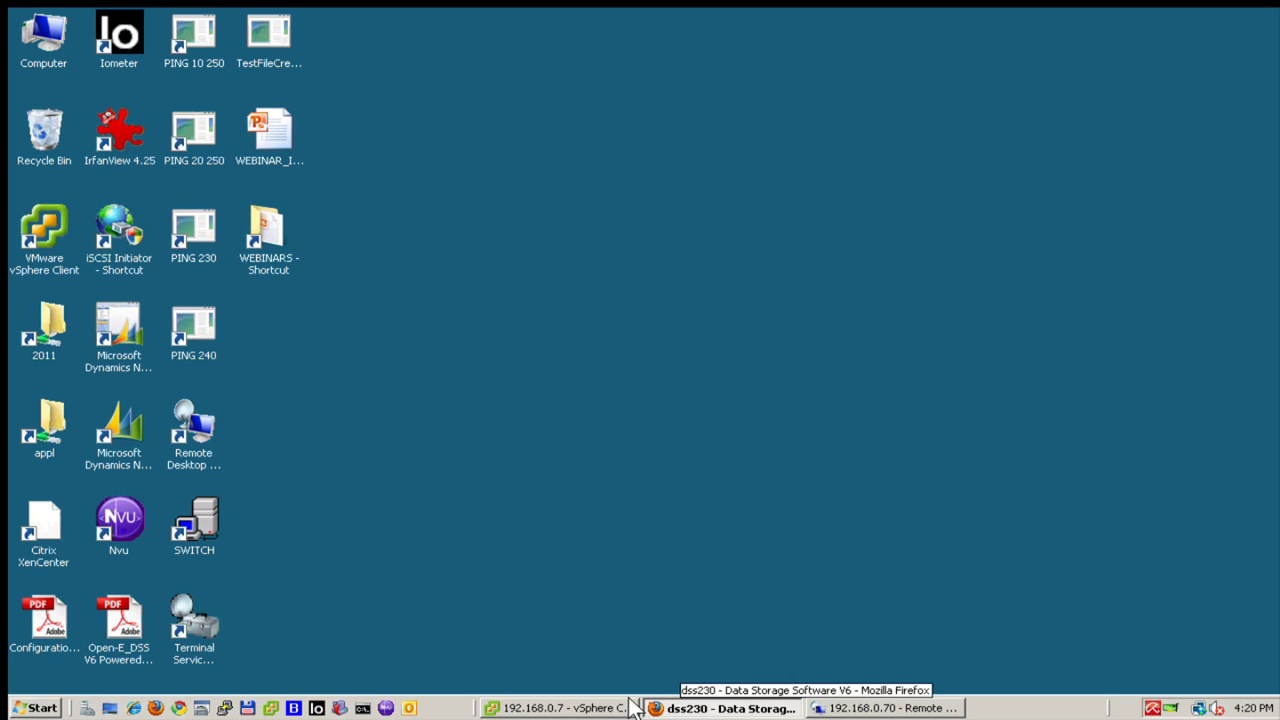
Glance at the ESXi host's networking in vSphere Client, then switch to dss230's DSS V6 web interface.
click(588, 708)
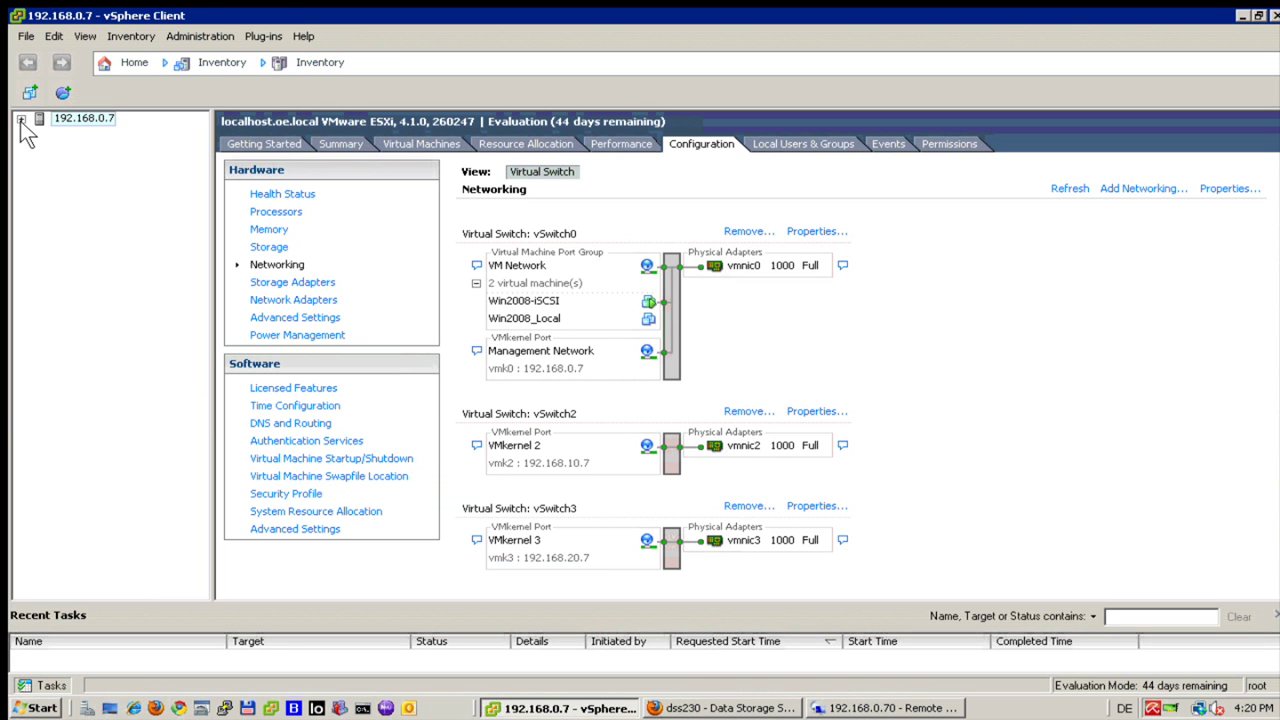
click(698, 708)
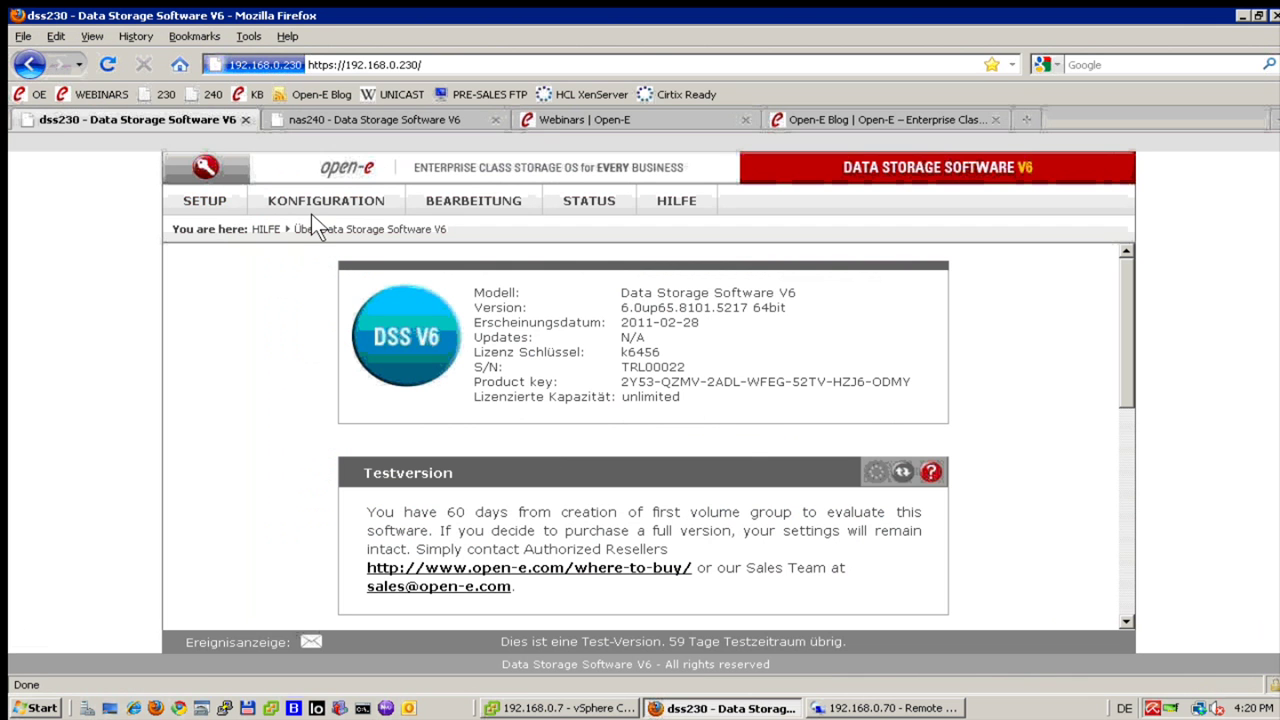
On the H/W RAID page, enable the ARC-1680 Areca controller and launch its management utility.
click(329, 196)
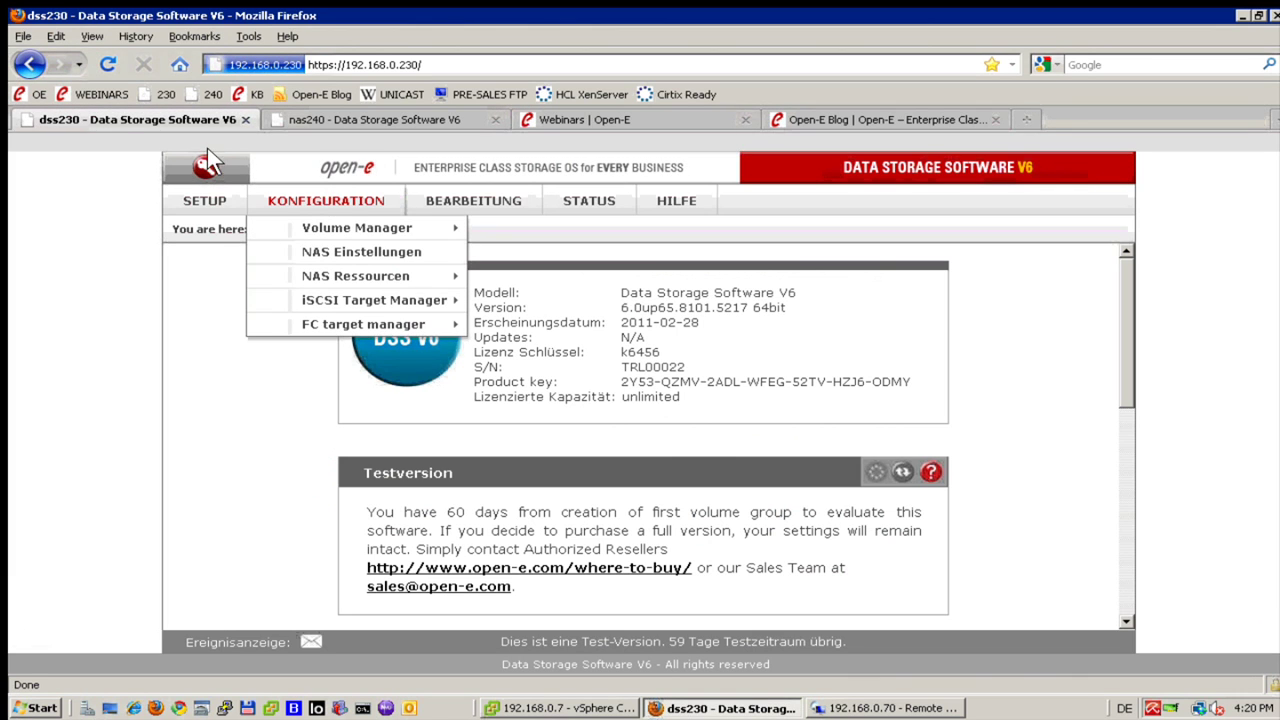
click(195, 198)
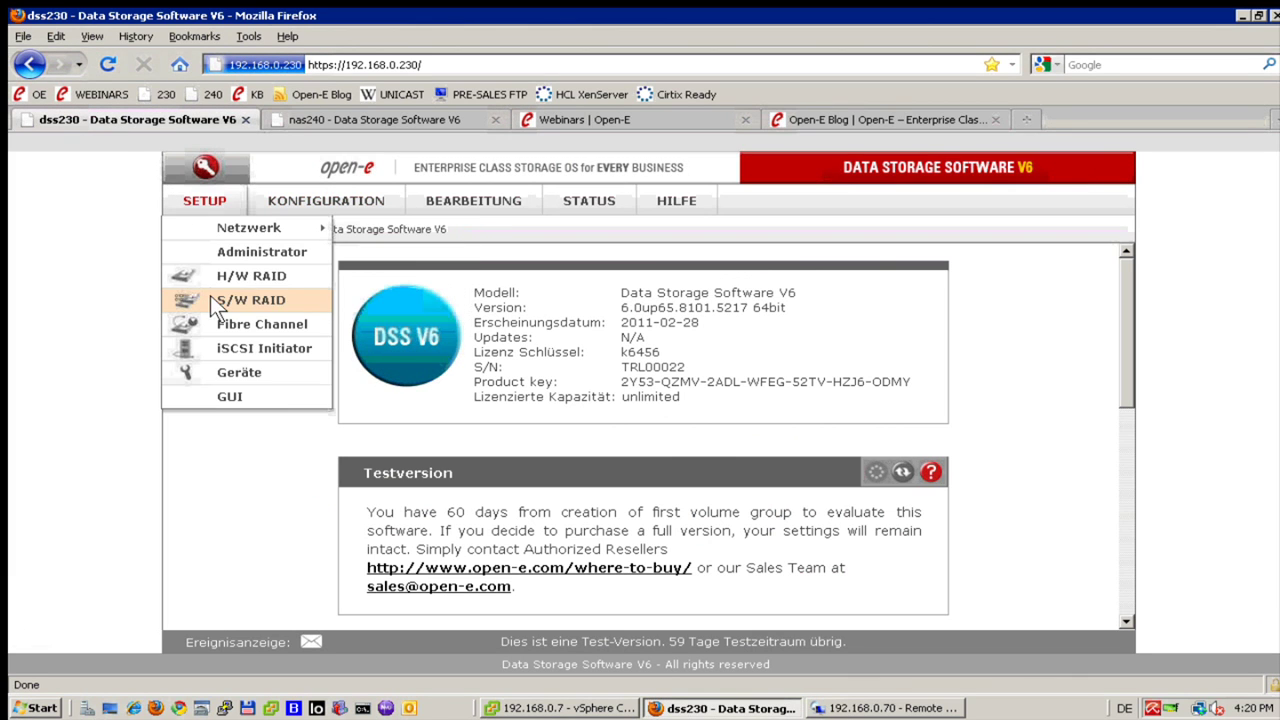
click(236, 274)
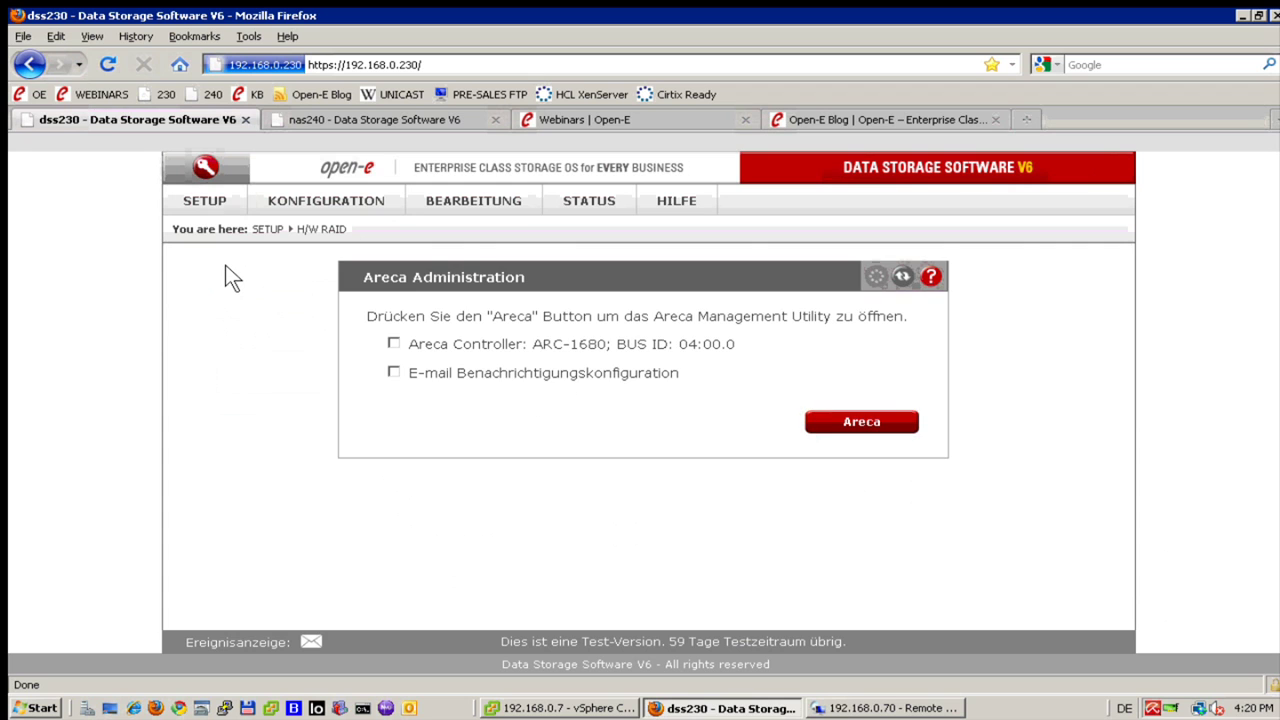
click(390, 343)
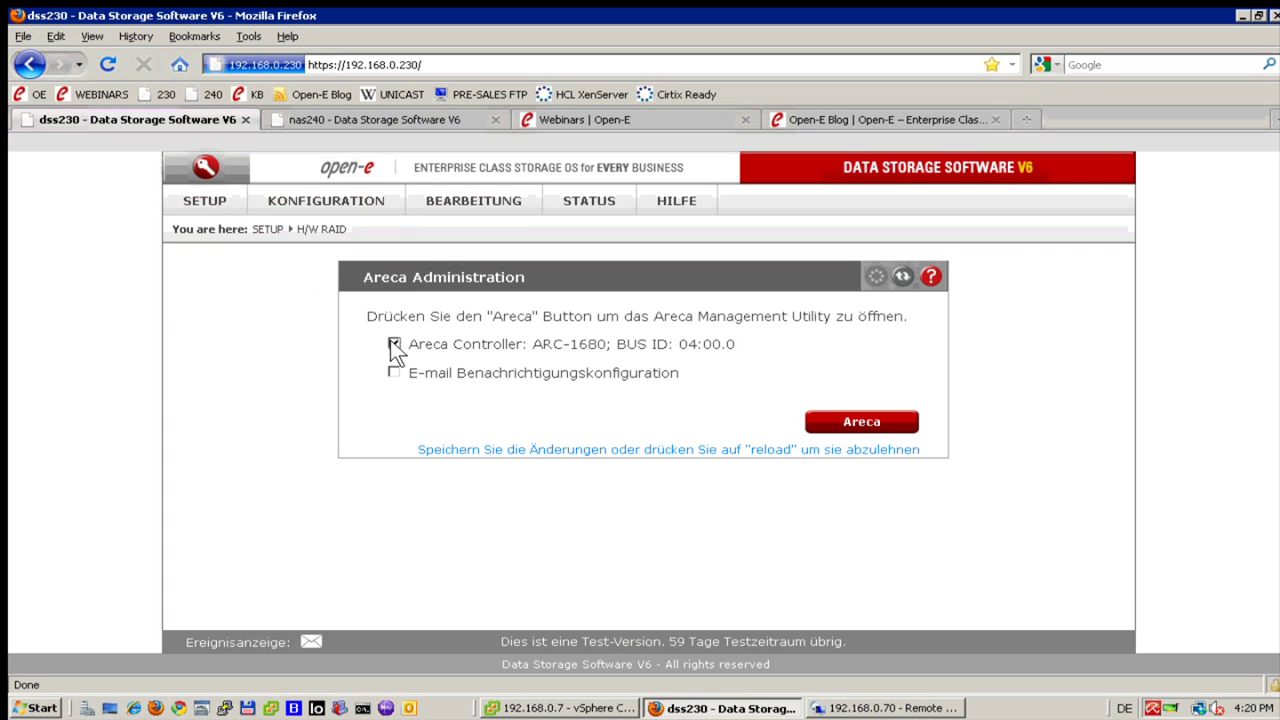
click(860, 421)
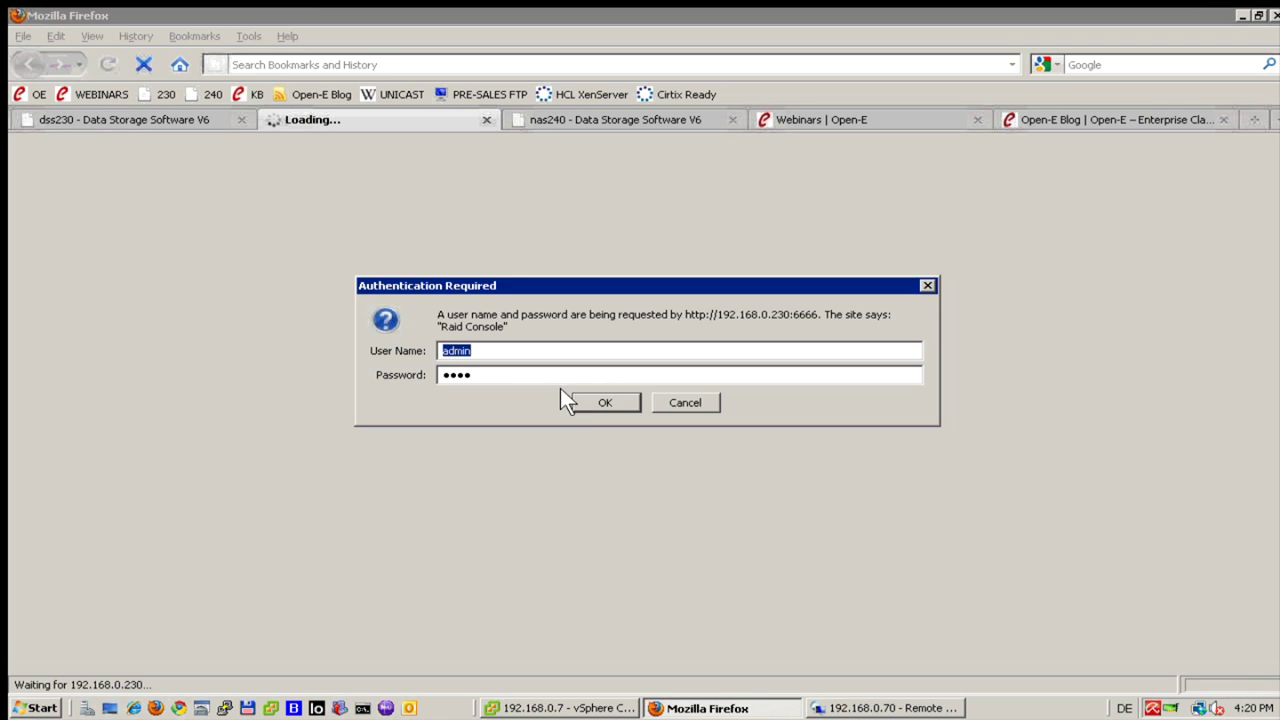
Log in and view ARC-1680-VOL#000 (Raid 5, 64KBytes stripe, 4000 GB), then close the manager's tab.
click(583, 395)
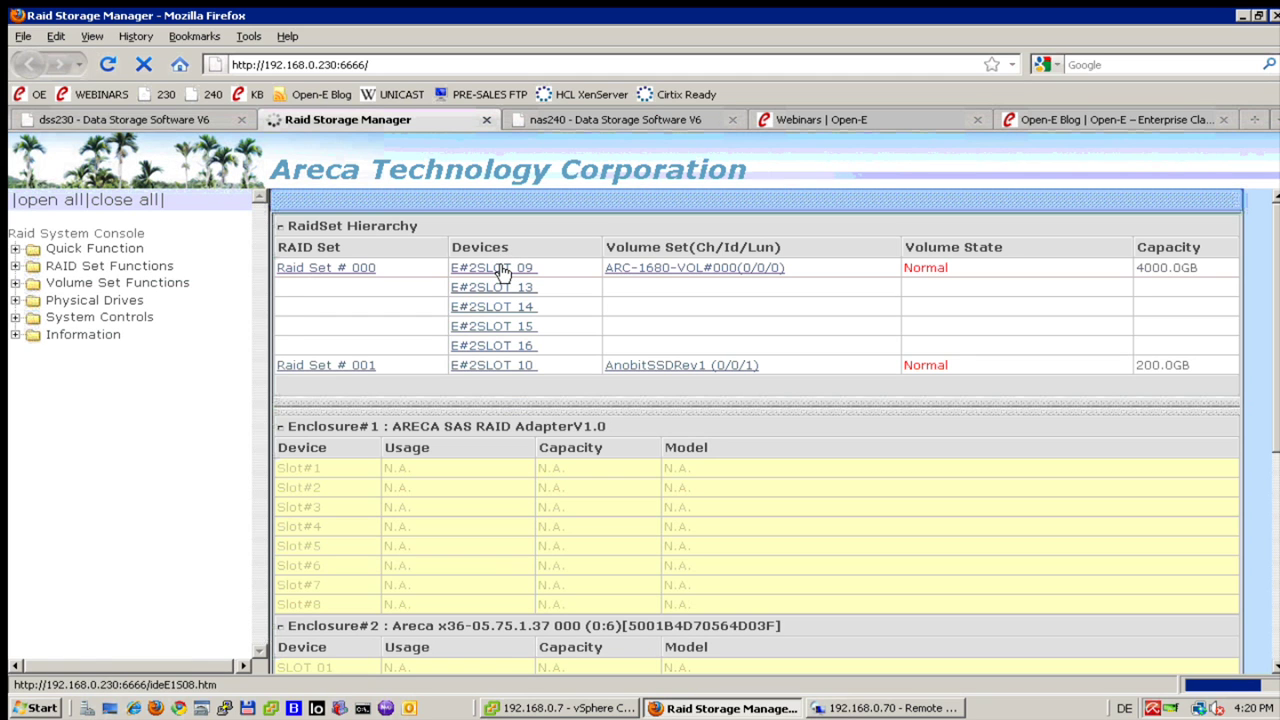
click(716, 267)
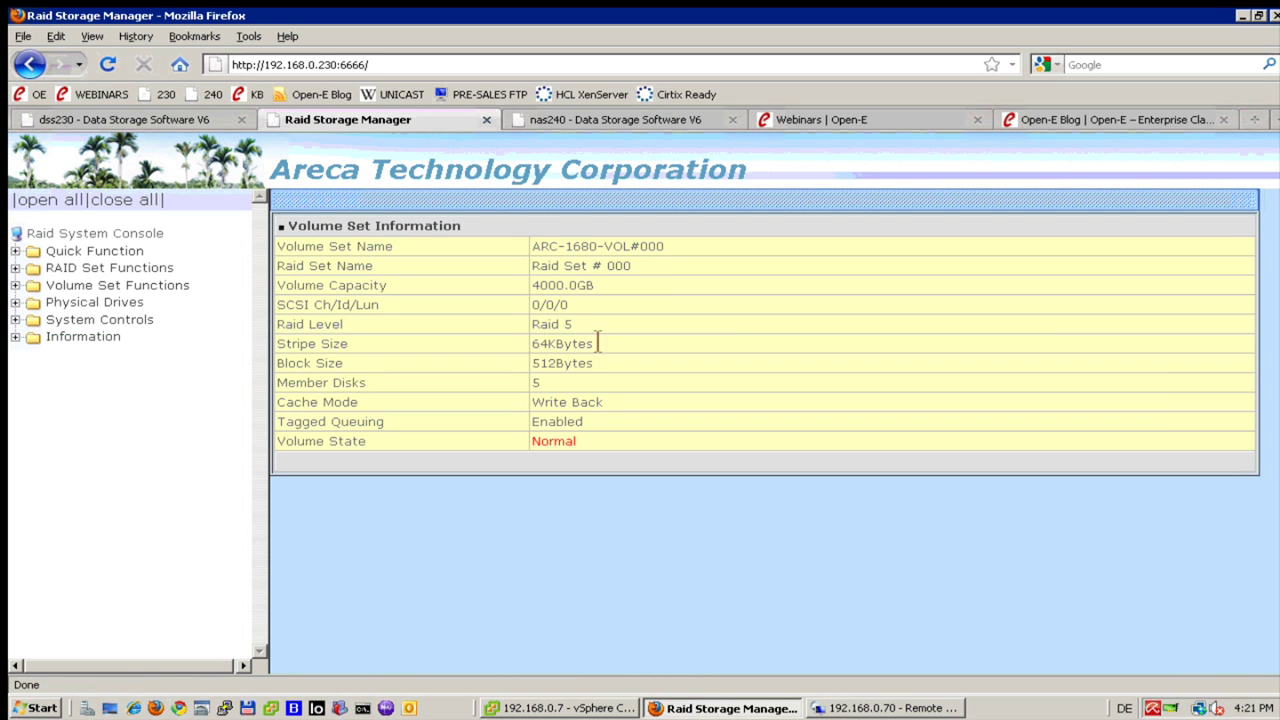
drag(596, 328, 506, 313)
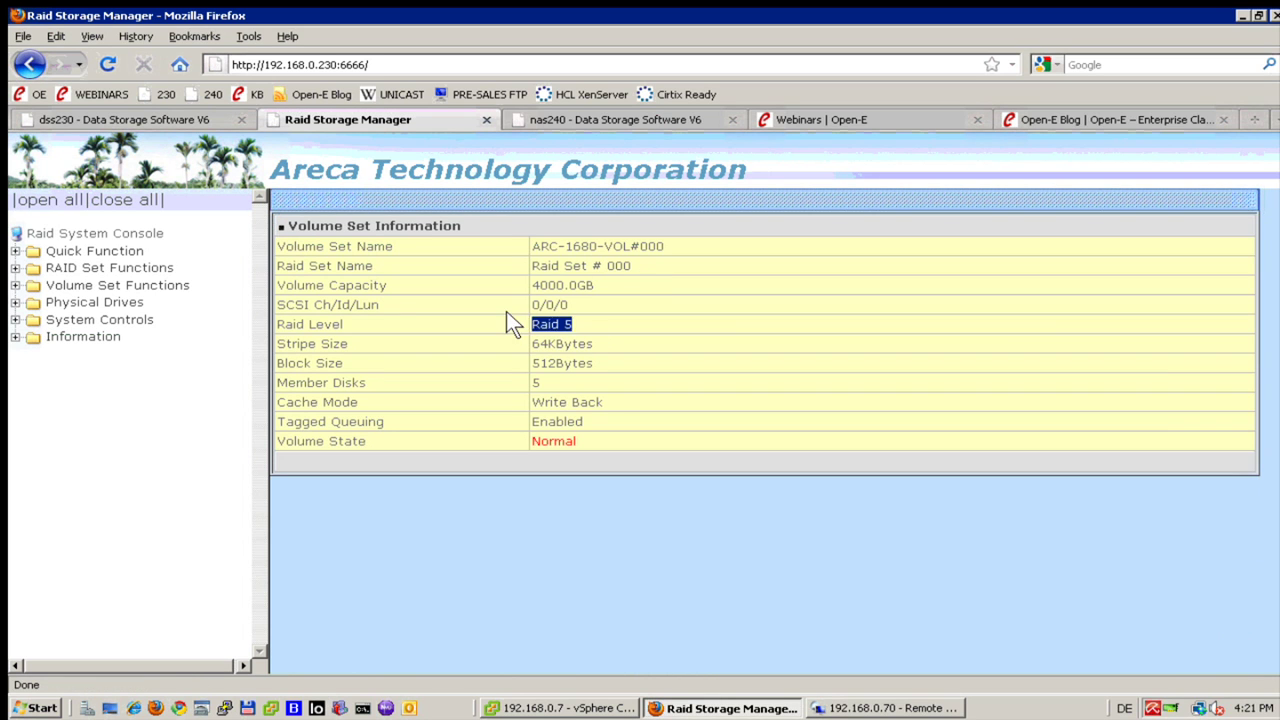
click(480, 114)
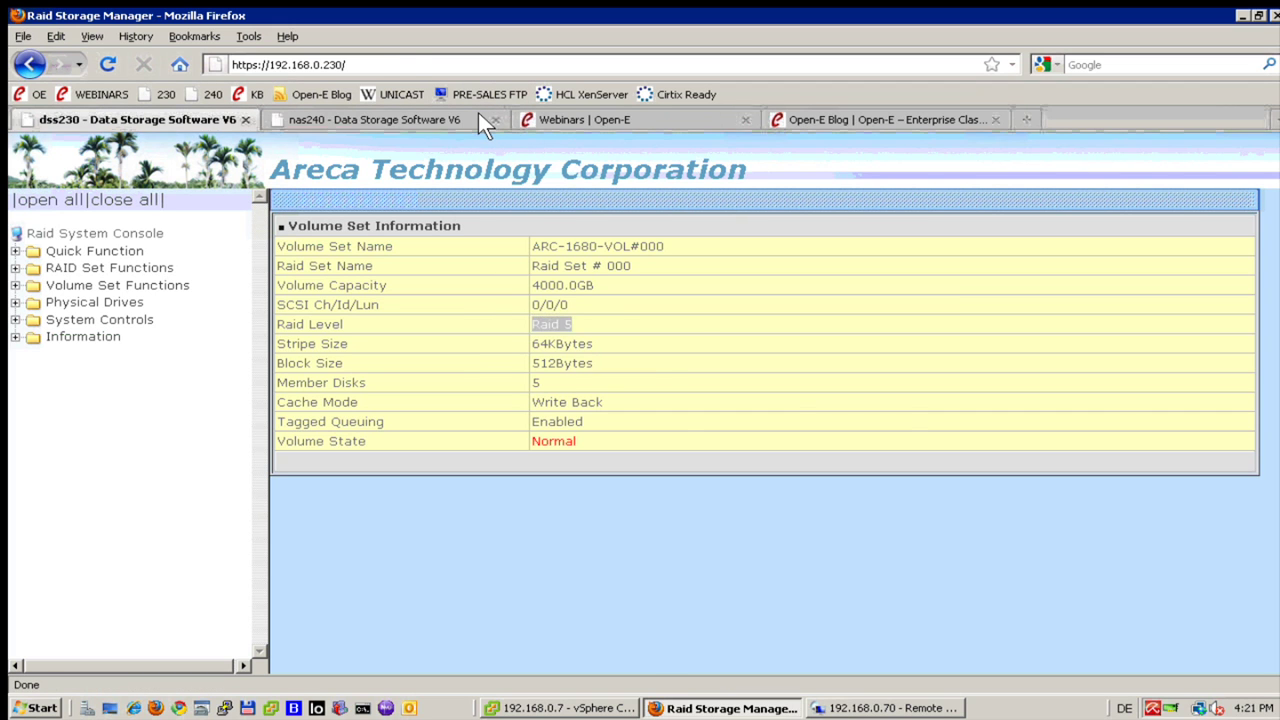
click(385, 119)
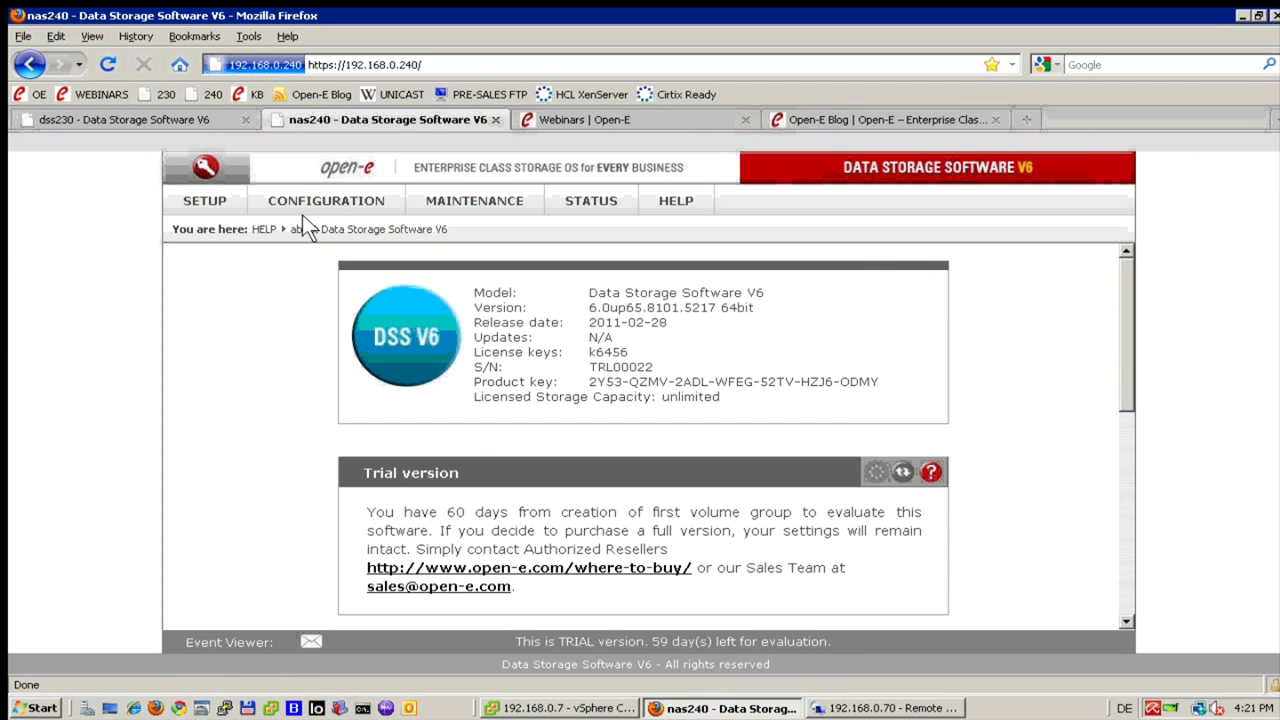
mouse_move(222, 194)
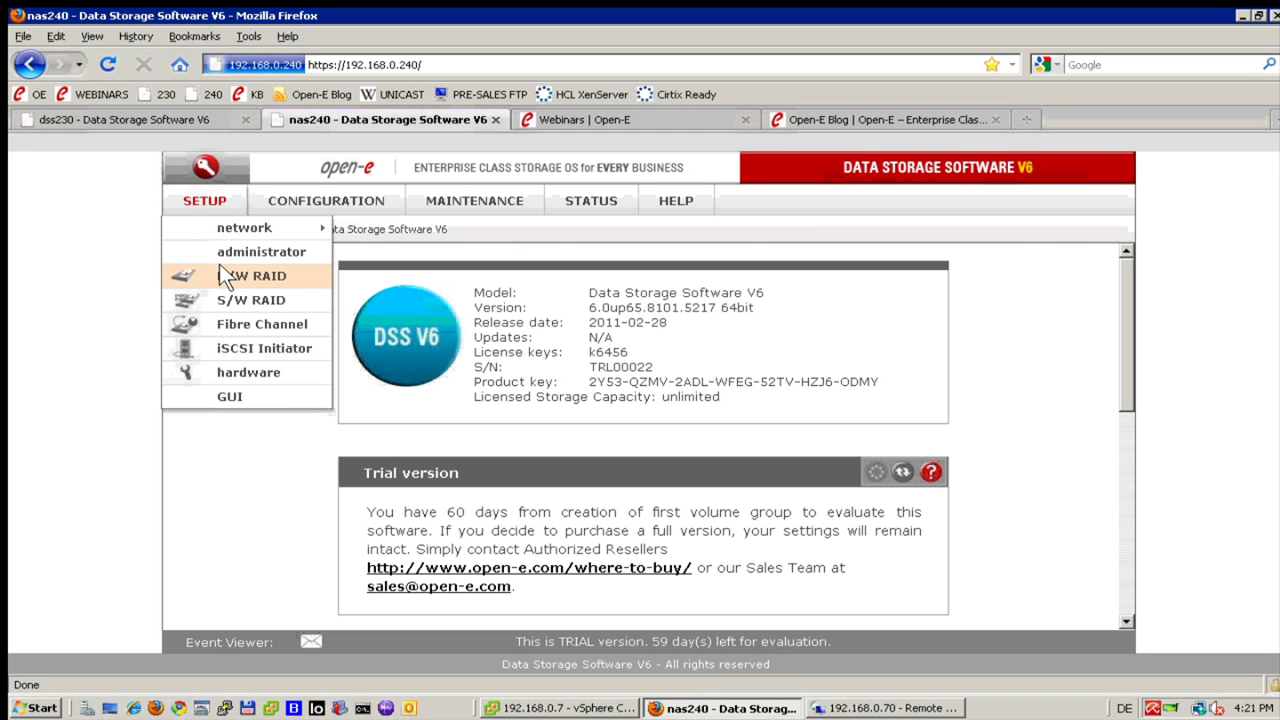
click(230, 302)
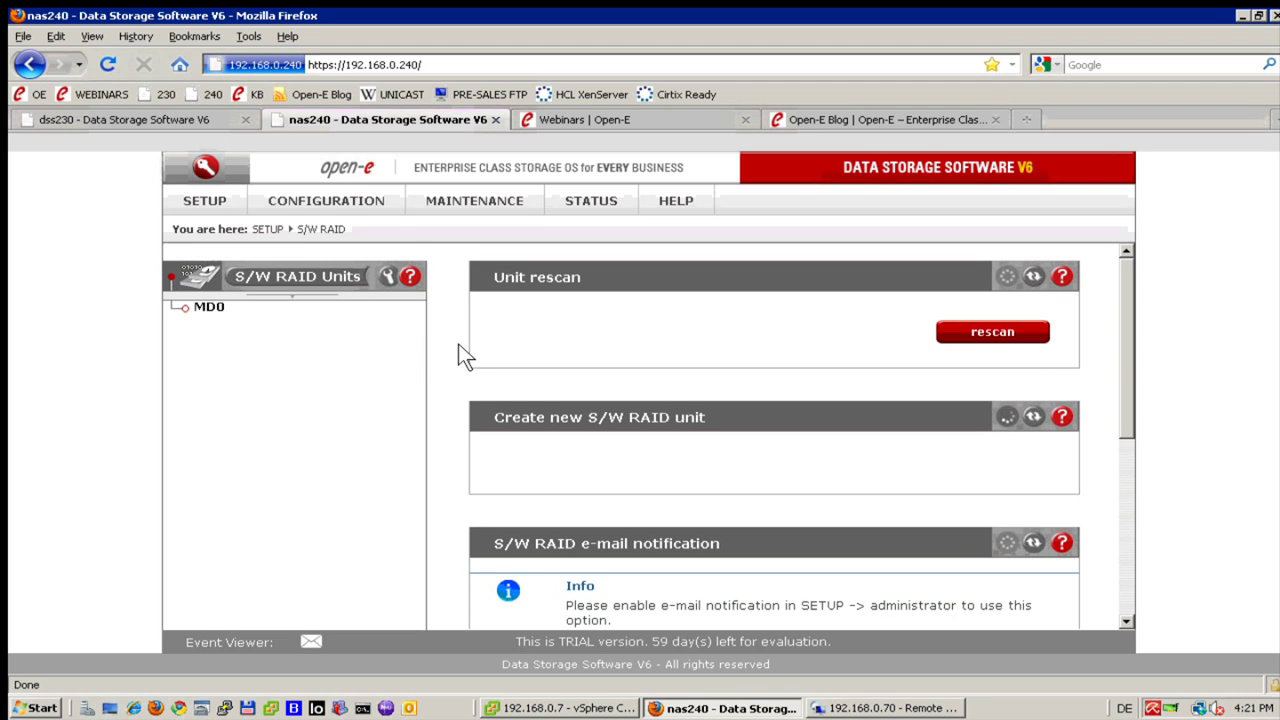
click(211, 307)
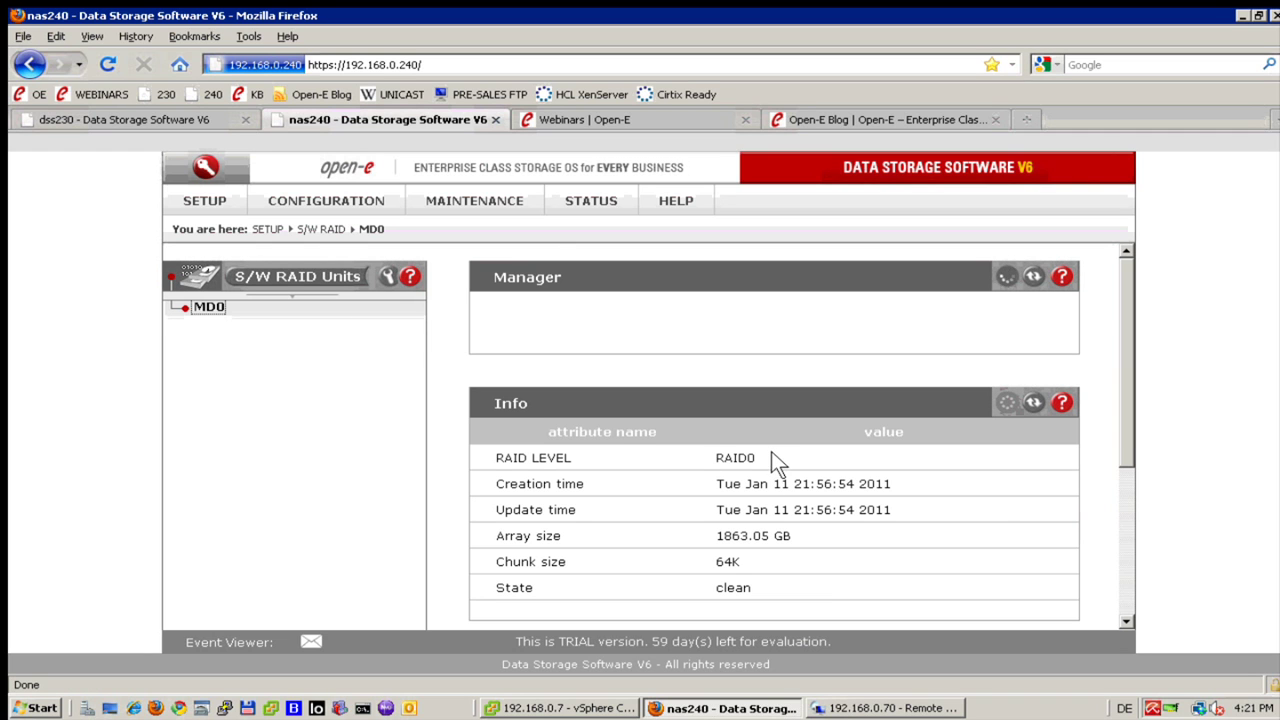
drag(771, 451, 661, 453)
click(440, 344)
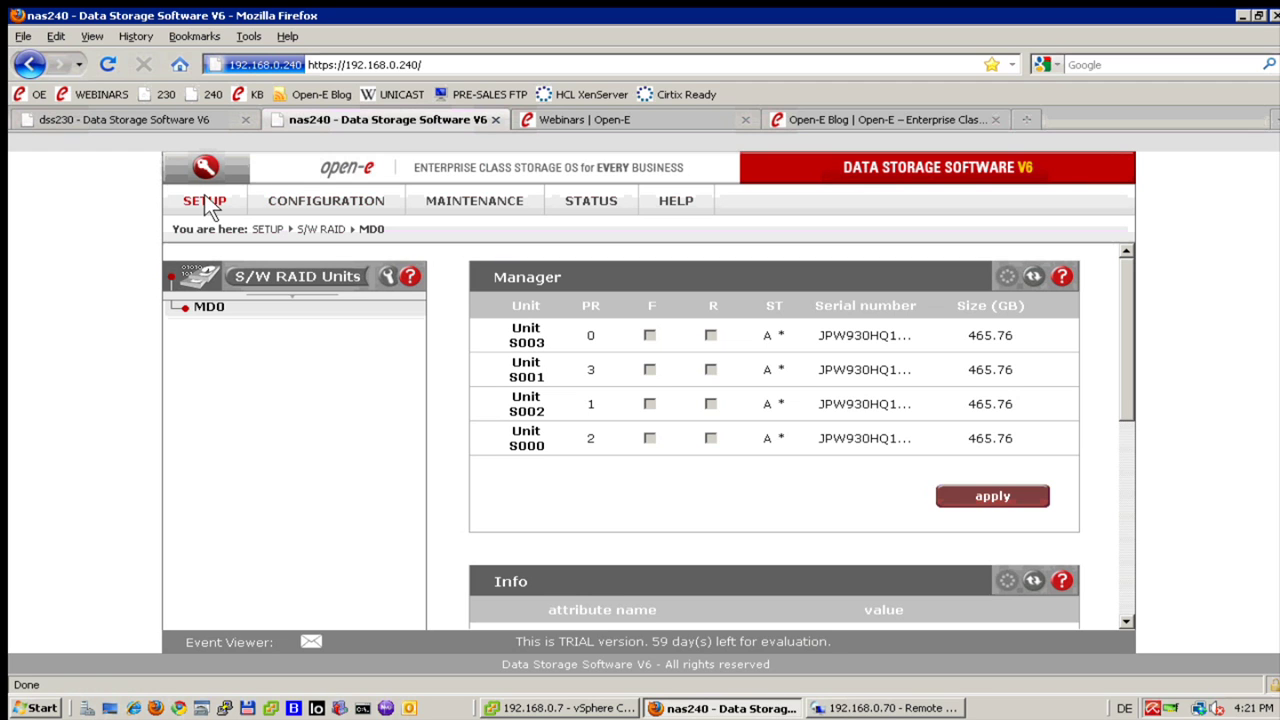
click(121, 110)
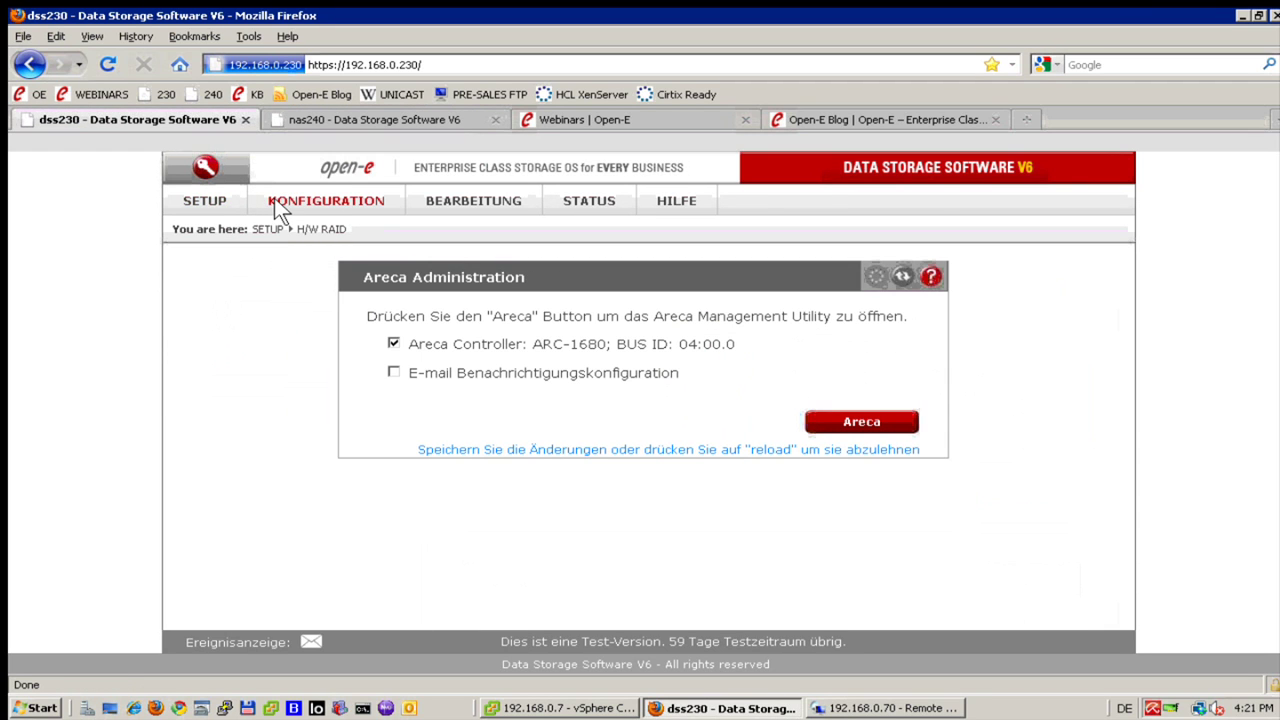
Open the Volume Groups page and select volume group vg00.
mouse_move(274, 197)
mouse_move(315, 224)
click(535, 227)
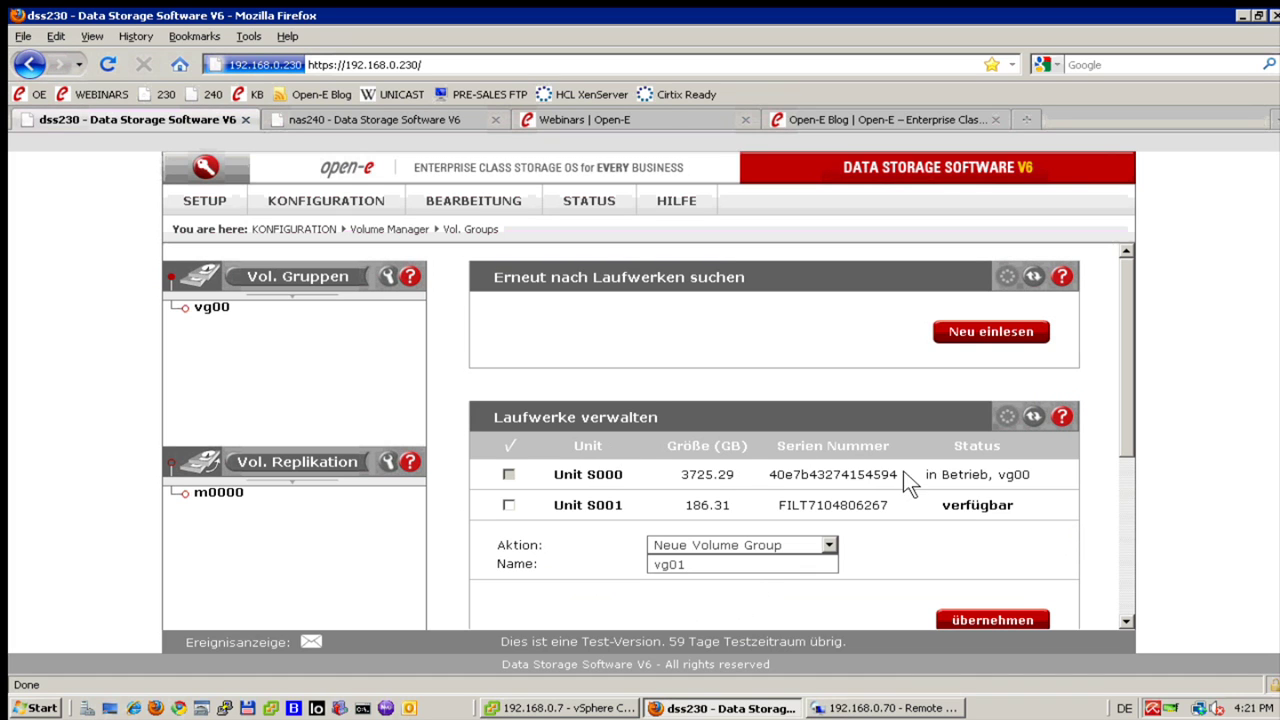
click(214, 308)
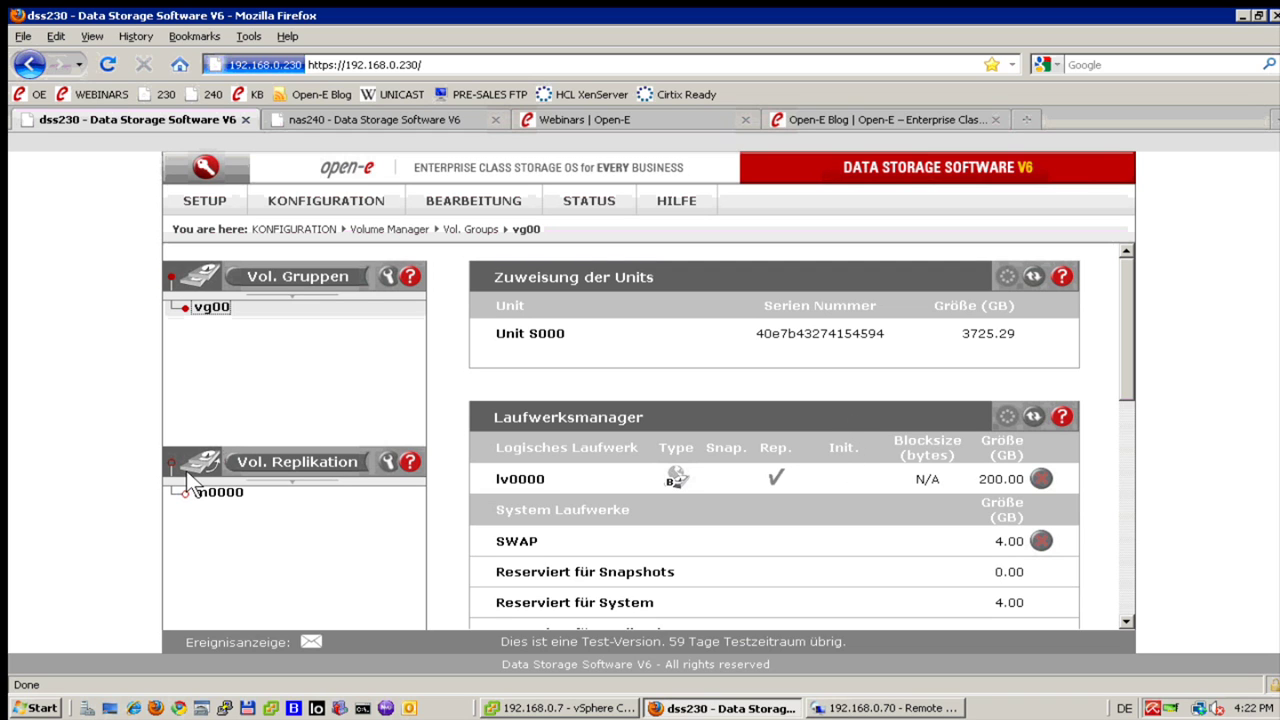
Review replication task m0000: lv0000 replicated synchronously to 192.168.3.240, no schedule defined.
click(215, 492)
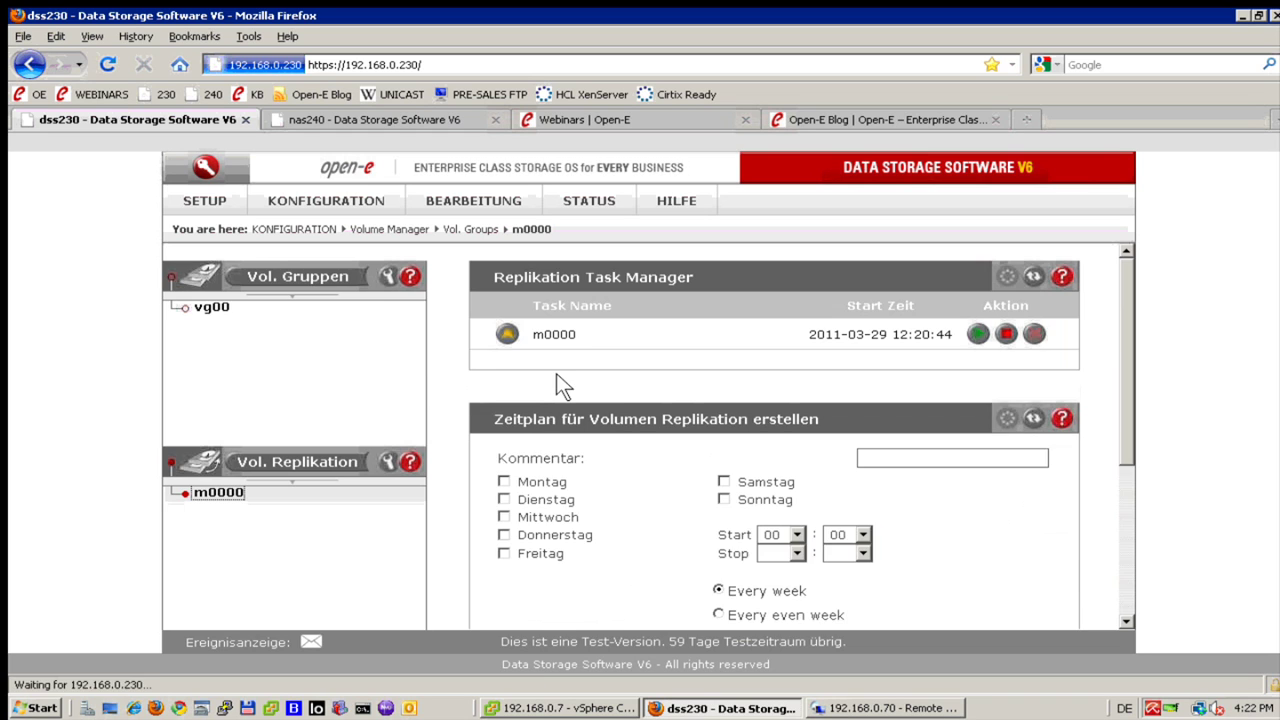
scroll(857, 375, down, 1)
scroll(857, 375, down, 2)
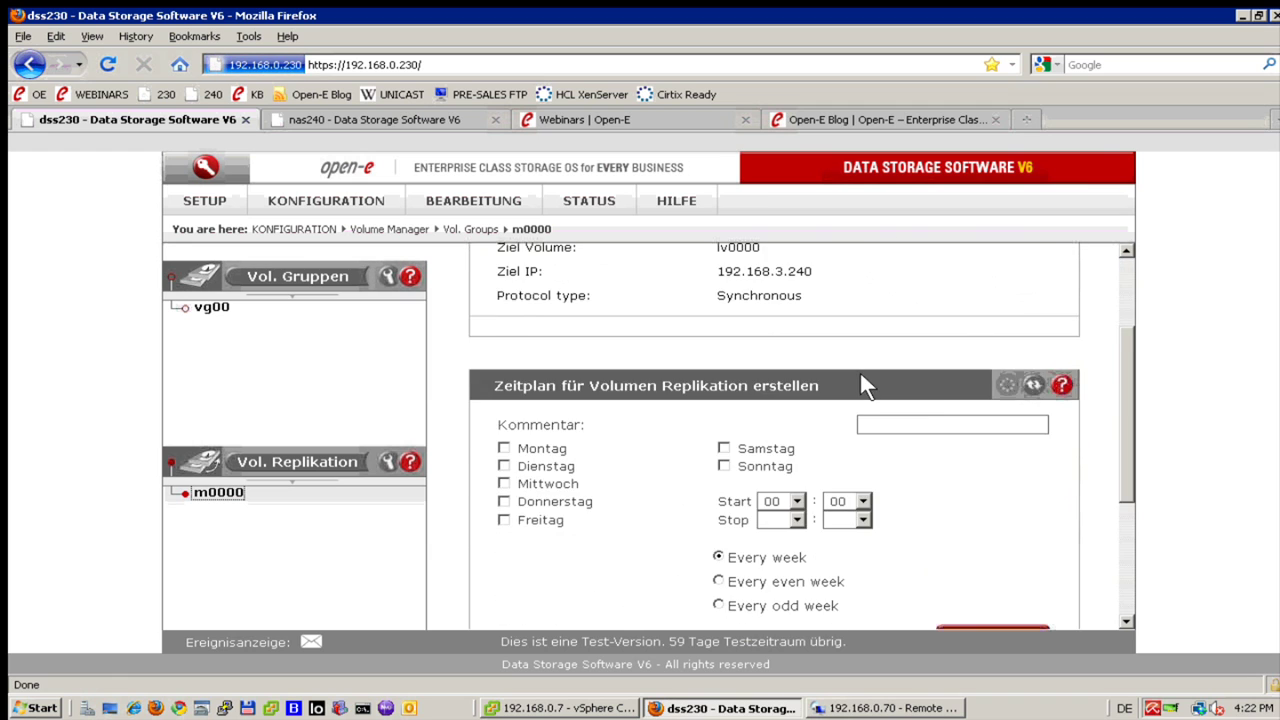
scroll(859, 370, up, 3)
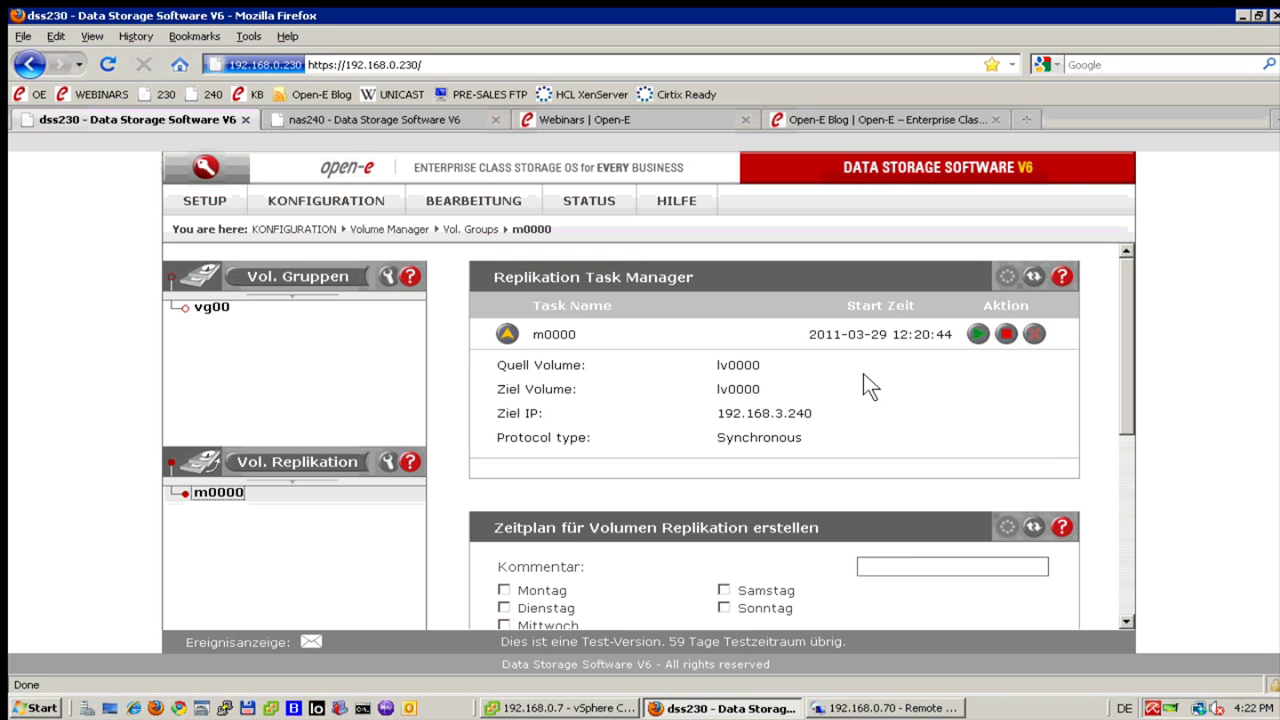
scroll(863, 385, down, 1)
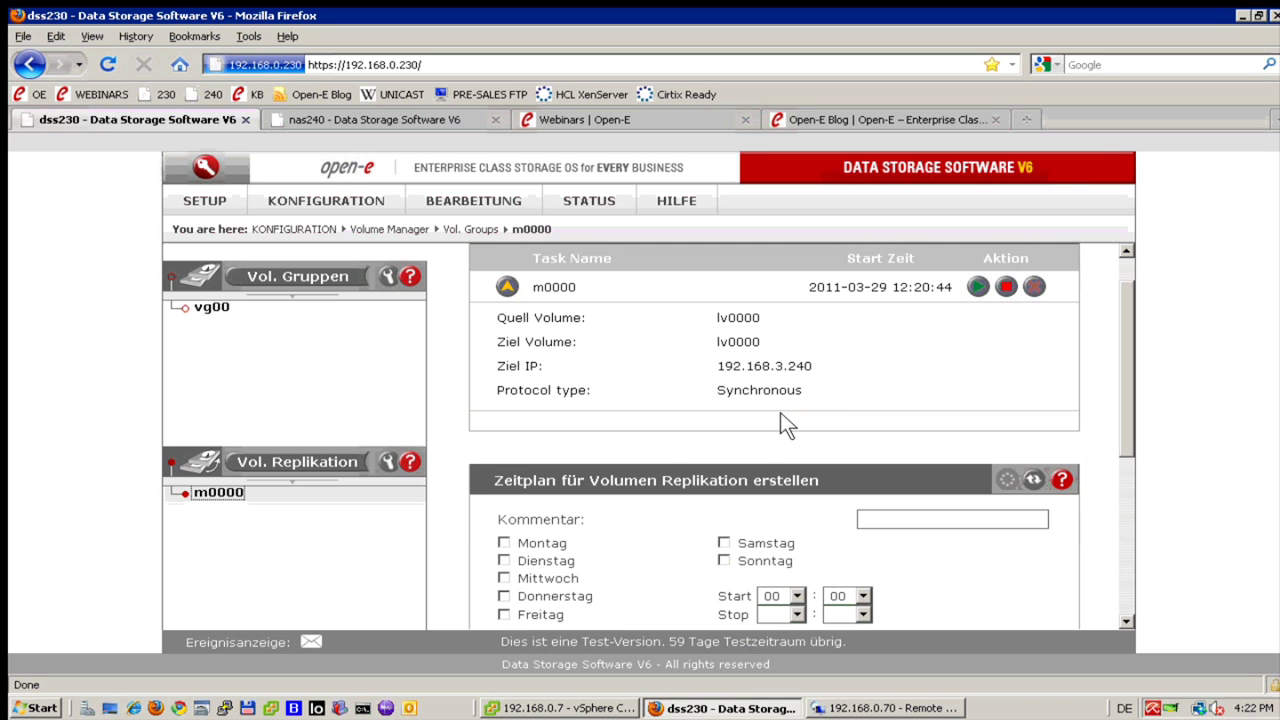
scroll(753, 420, down, 7)
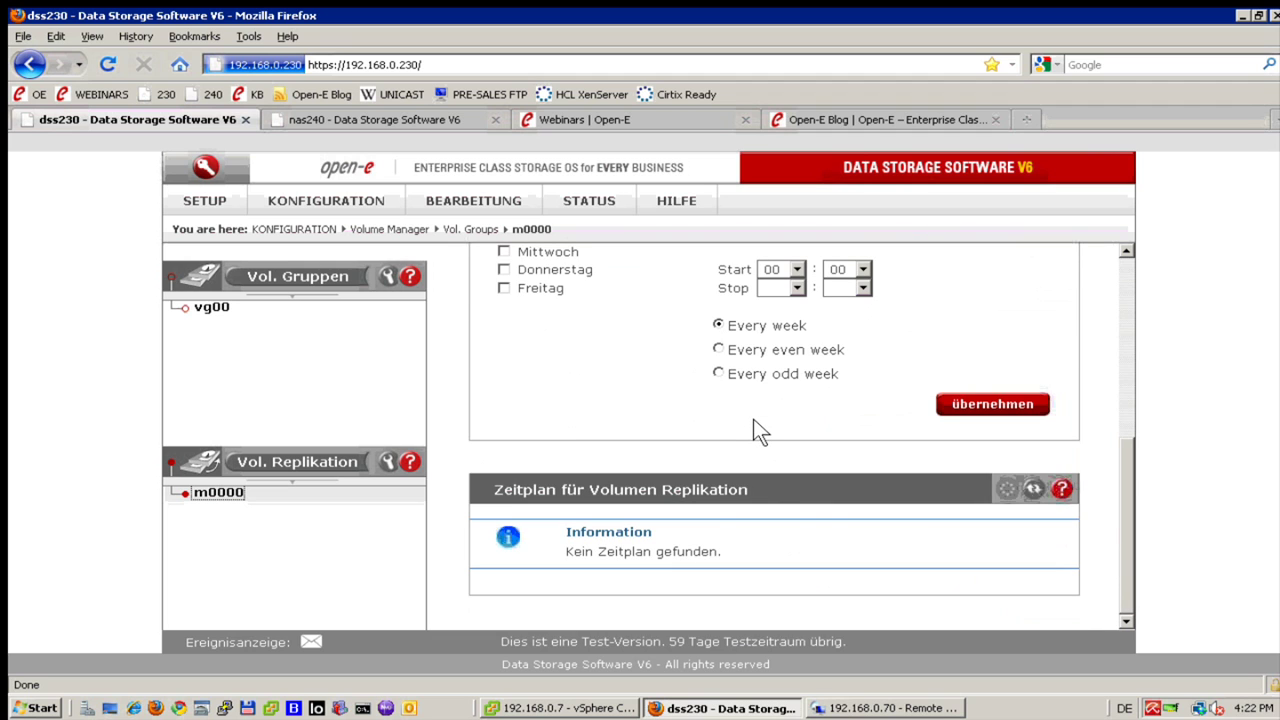
scroll(754, 418, up, 7)
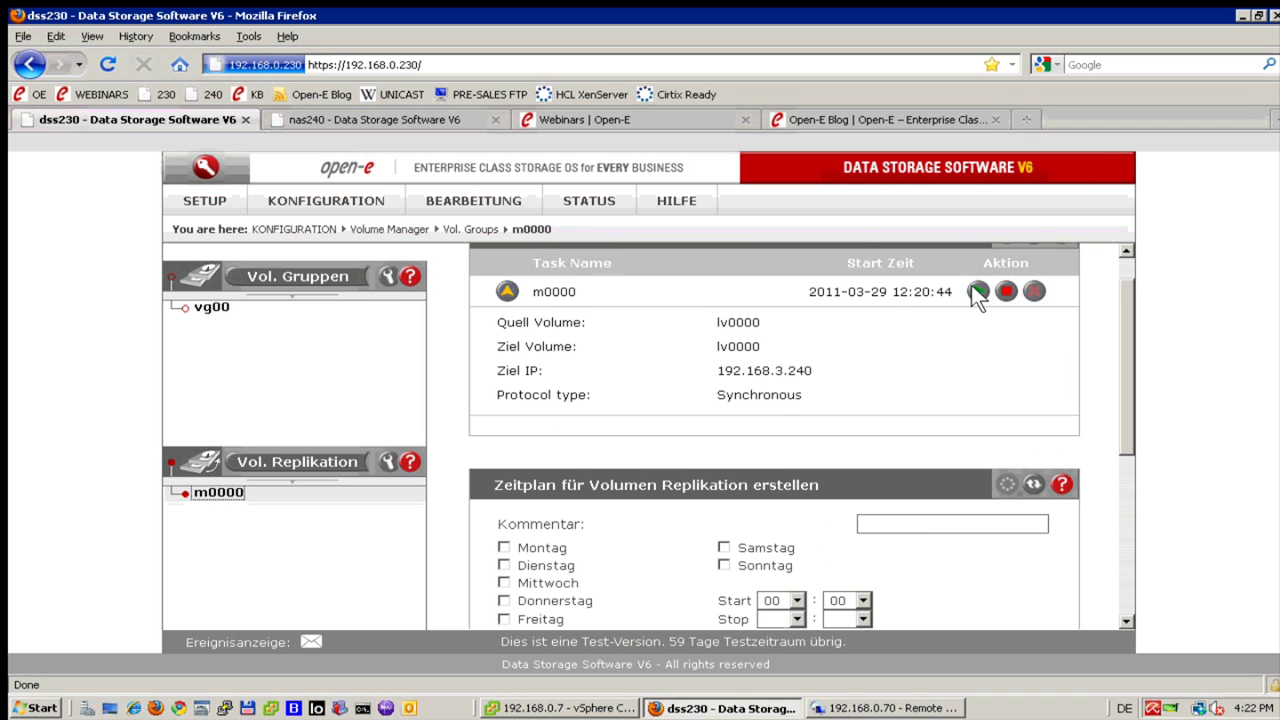
Go to the iSCSI targets page and turn off the Standard Target Name option.
click(203, 196)
mouse_move(270, 225)
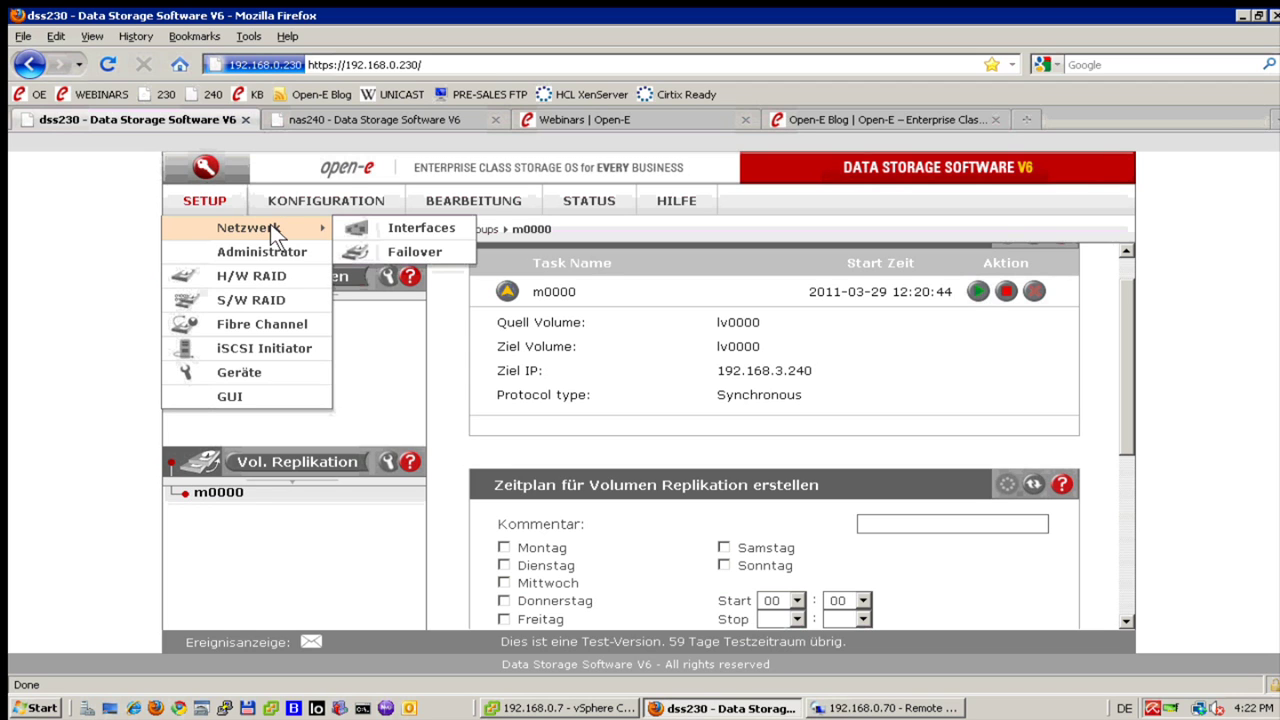
click(400, 251)
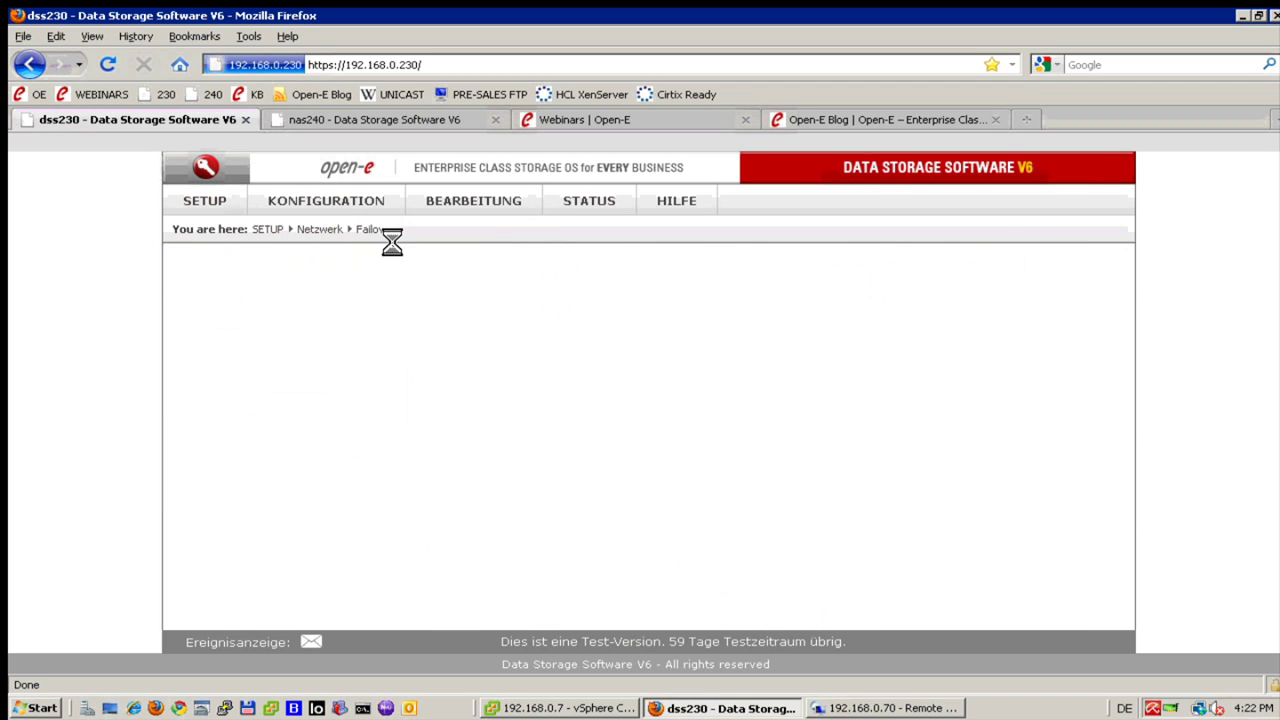
click(336, 203)
mouse_move(363, 303)
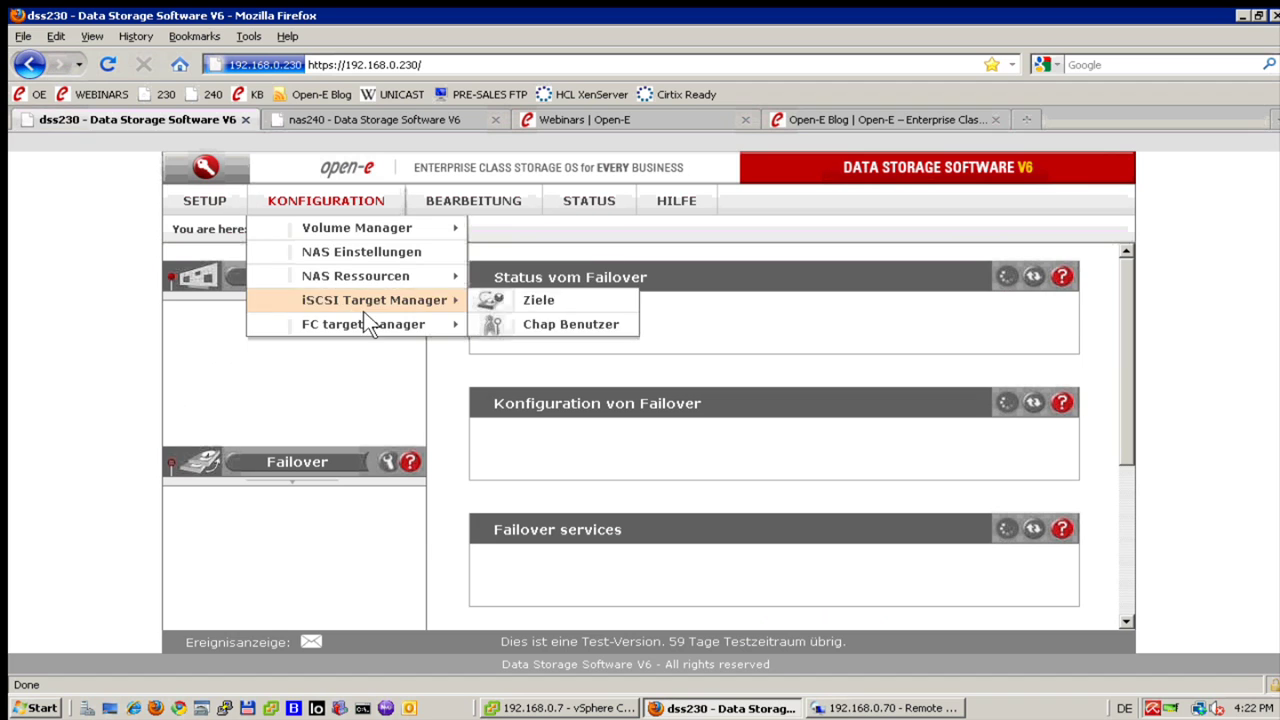
click(530, 300)
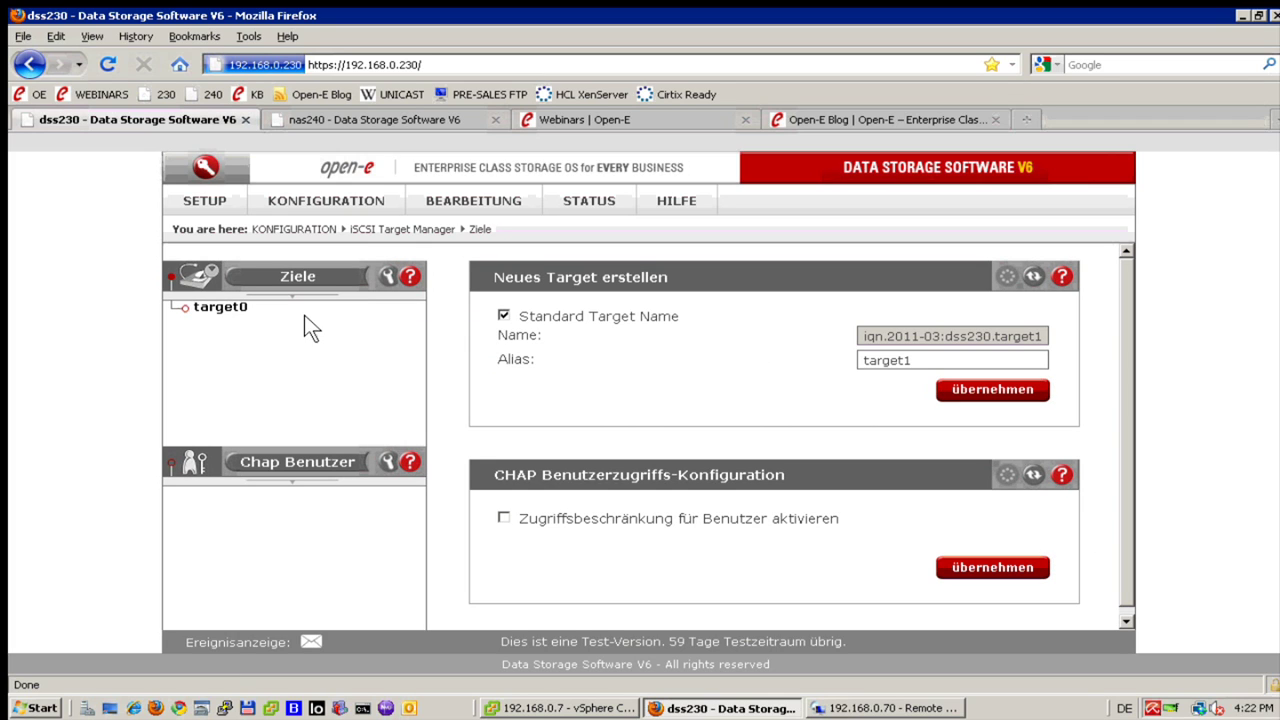
click(503, 316)
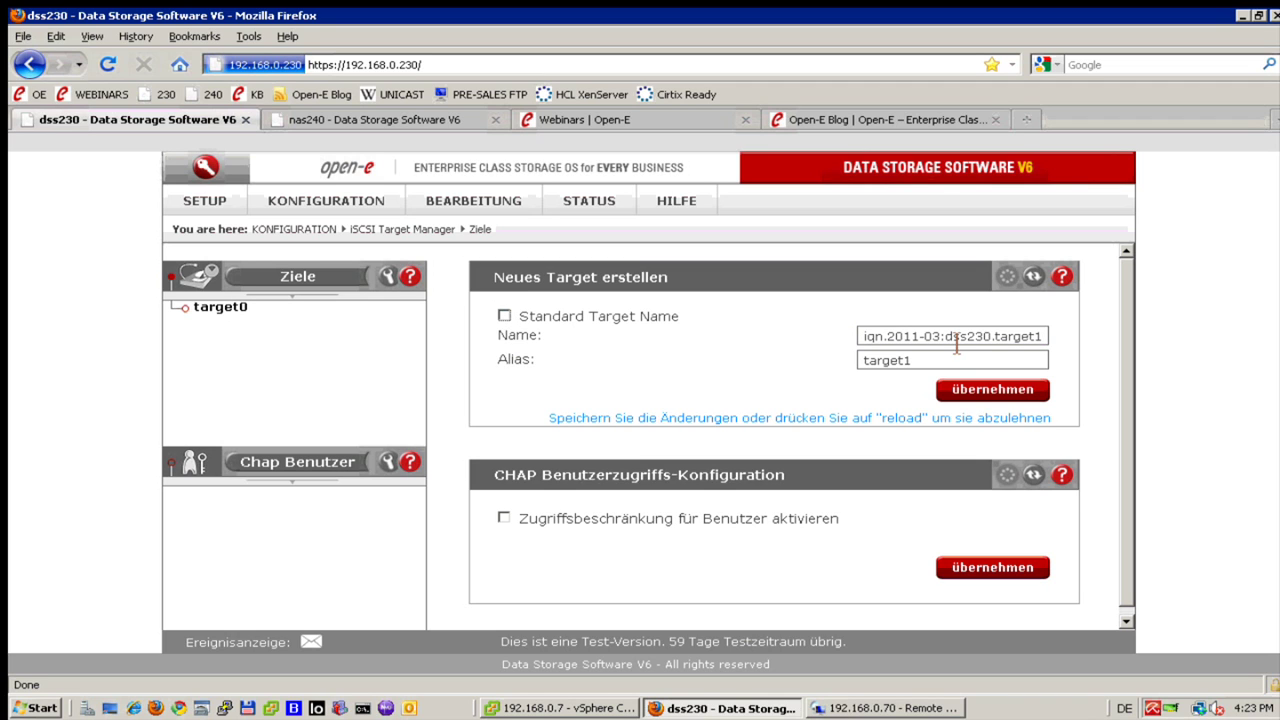
click(1040, 336)
Open target0 (iqn.2011-03:esx) and expand lv0000, shown as LUN 0, 200.00 GB source volume.
click(222, 307)
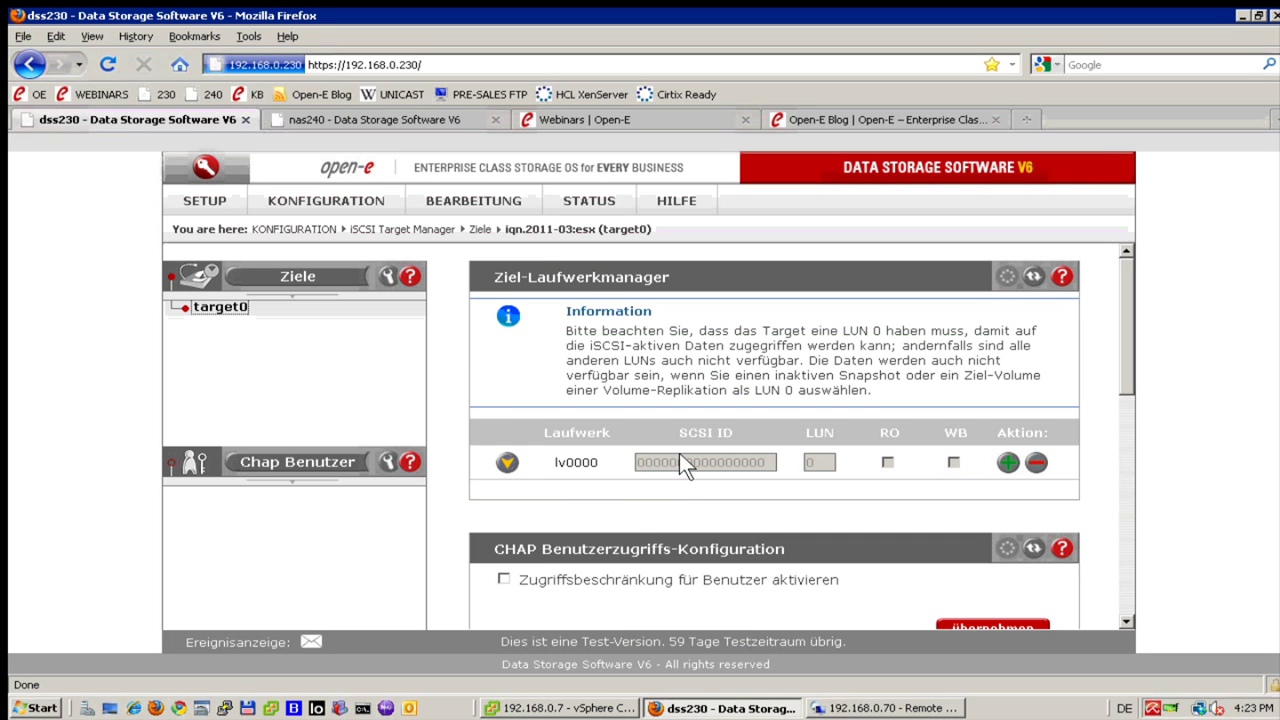
click(507, 462)
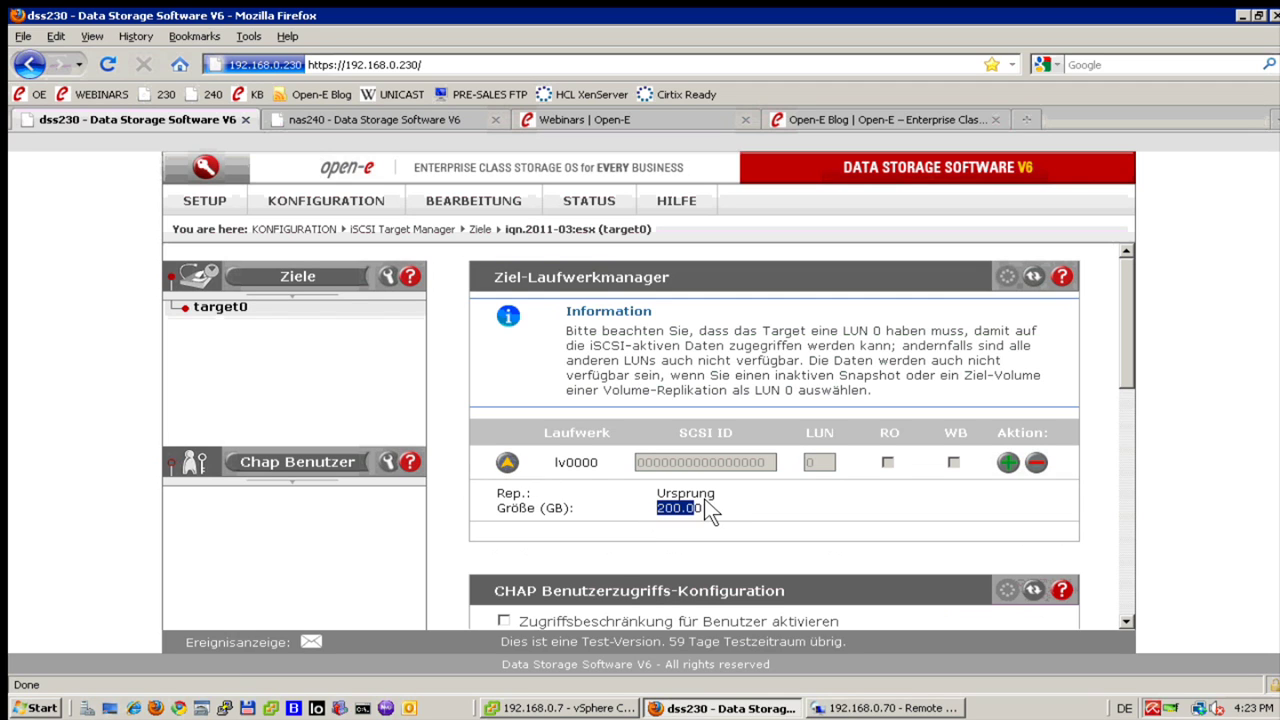
drag(704, 500, 706, 506)
drag(506, 230, 581, 268)
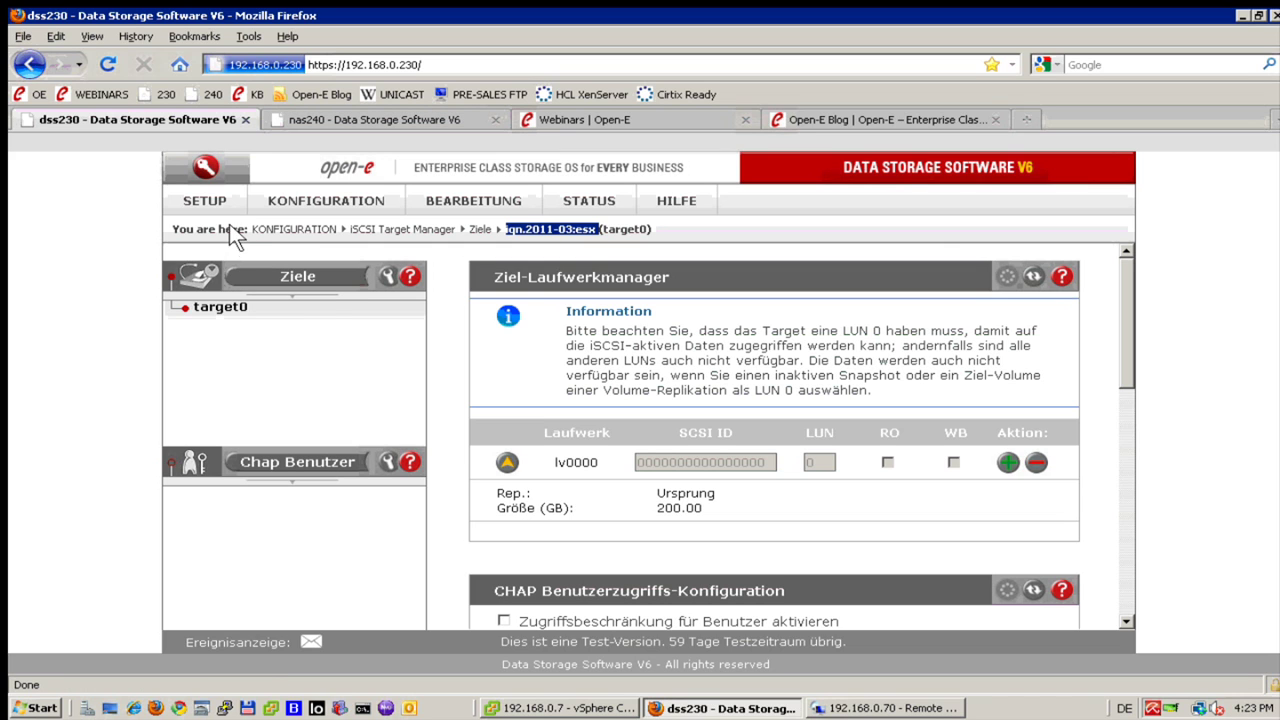
Open dss230's Failover status: primary/active, ping nodes 192.168.2.6 and 192.168.1.6 ok, iSCSI on.
click(212, 196)
mouse_move(235, 224)
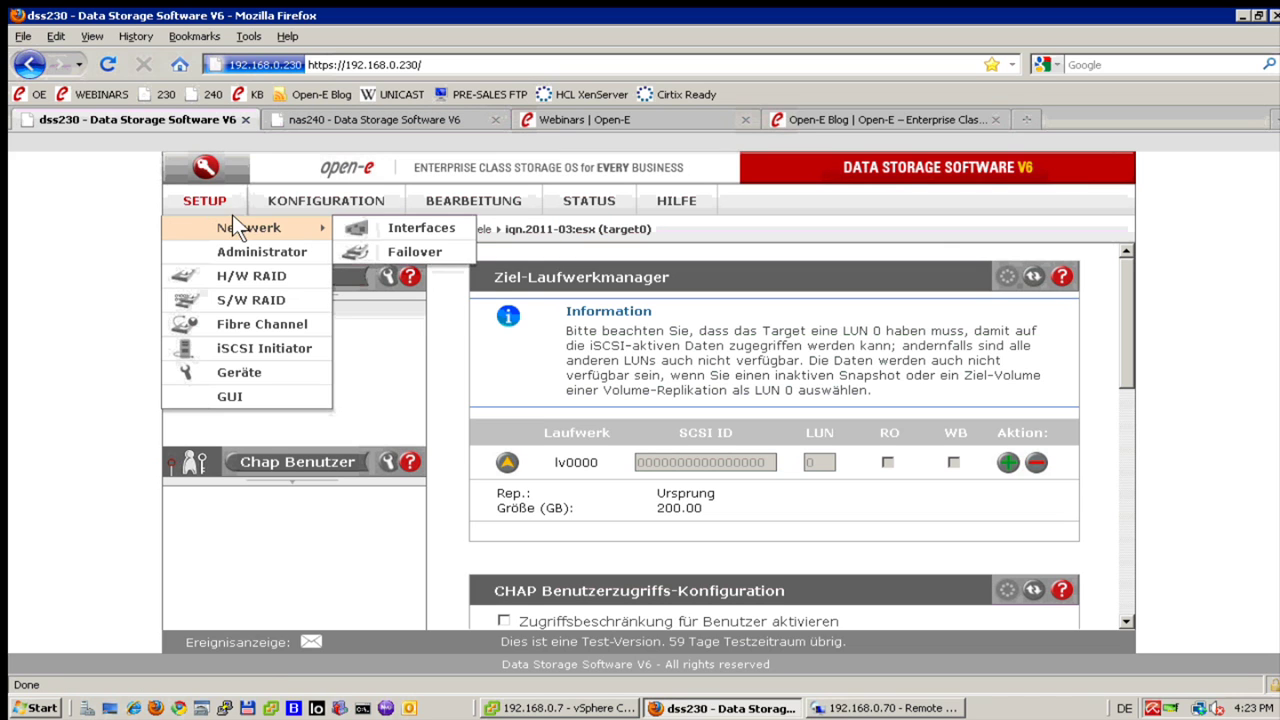
click(400, 252)
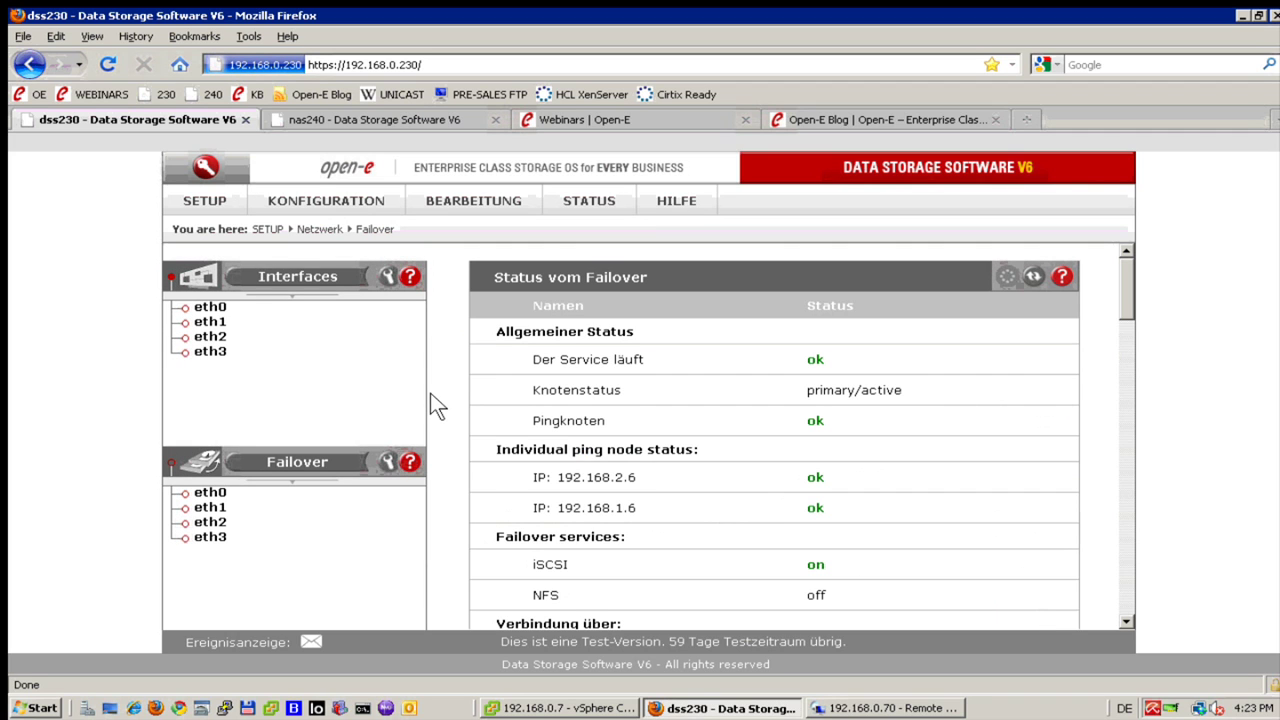
scroll(432, 393, down, 1)
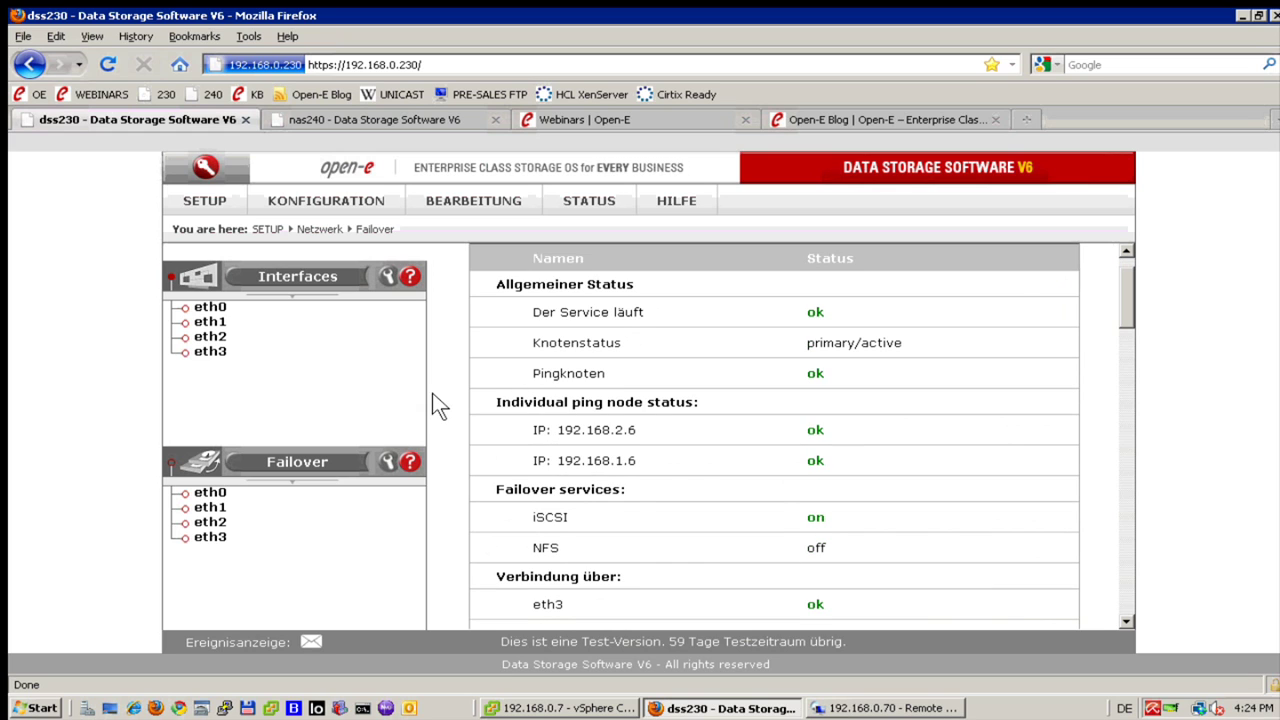
scroll(713, 413, down, 2)
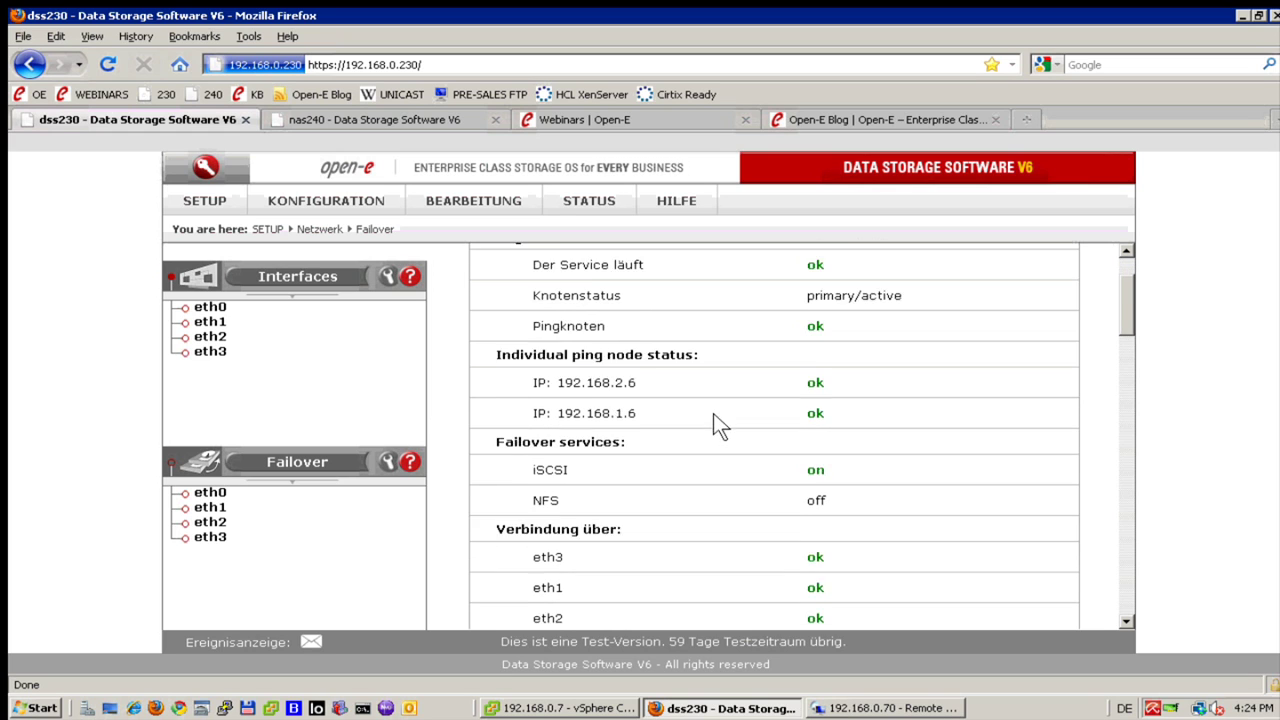
scroll(640, 432, up, 1)
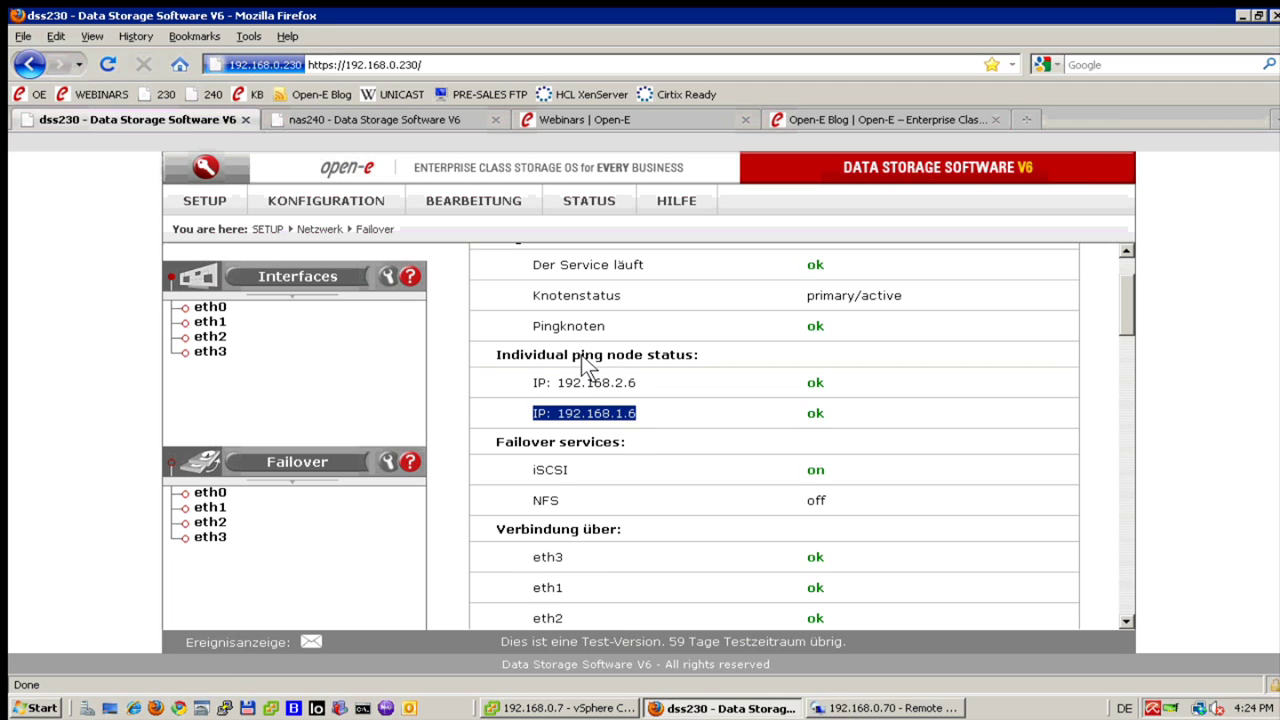
drag(632, 377, 497, 368)
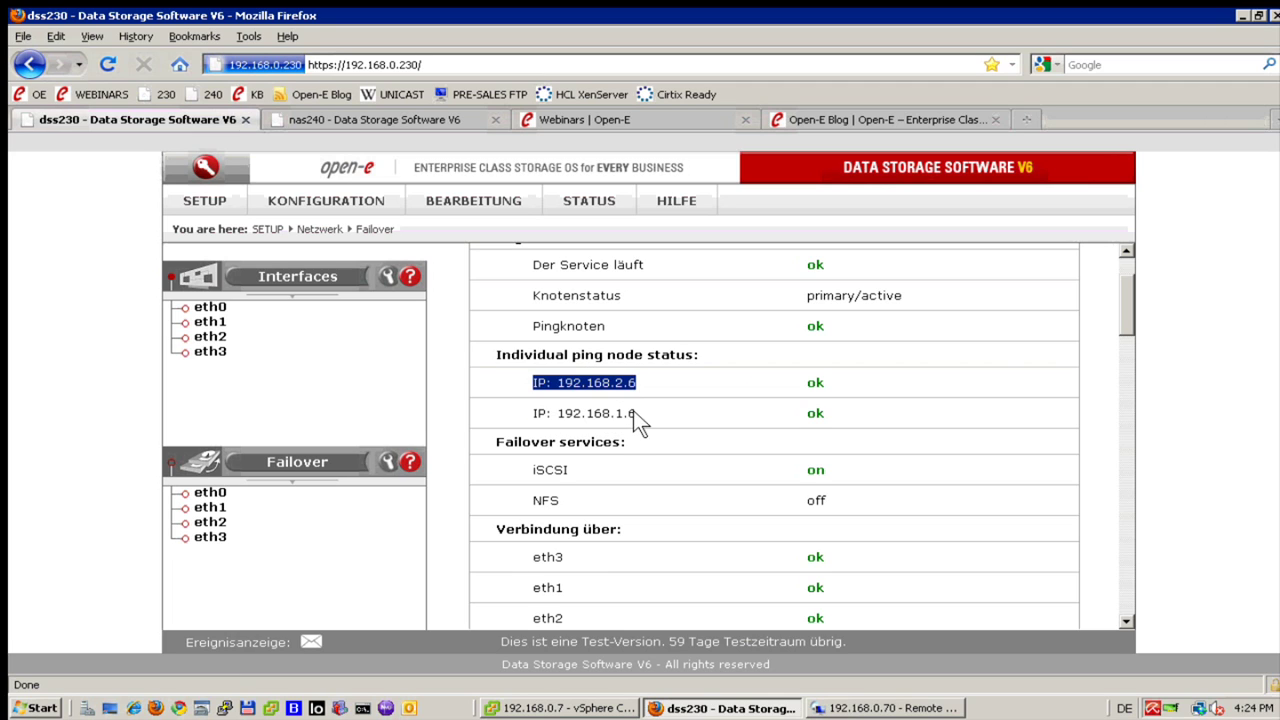
drag(634, 413, 574, 408)
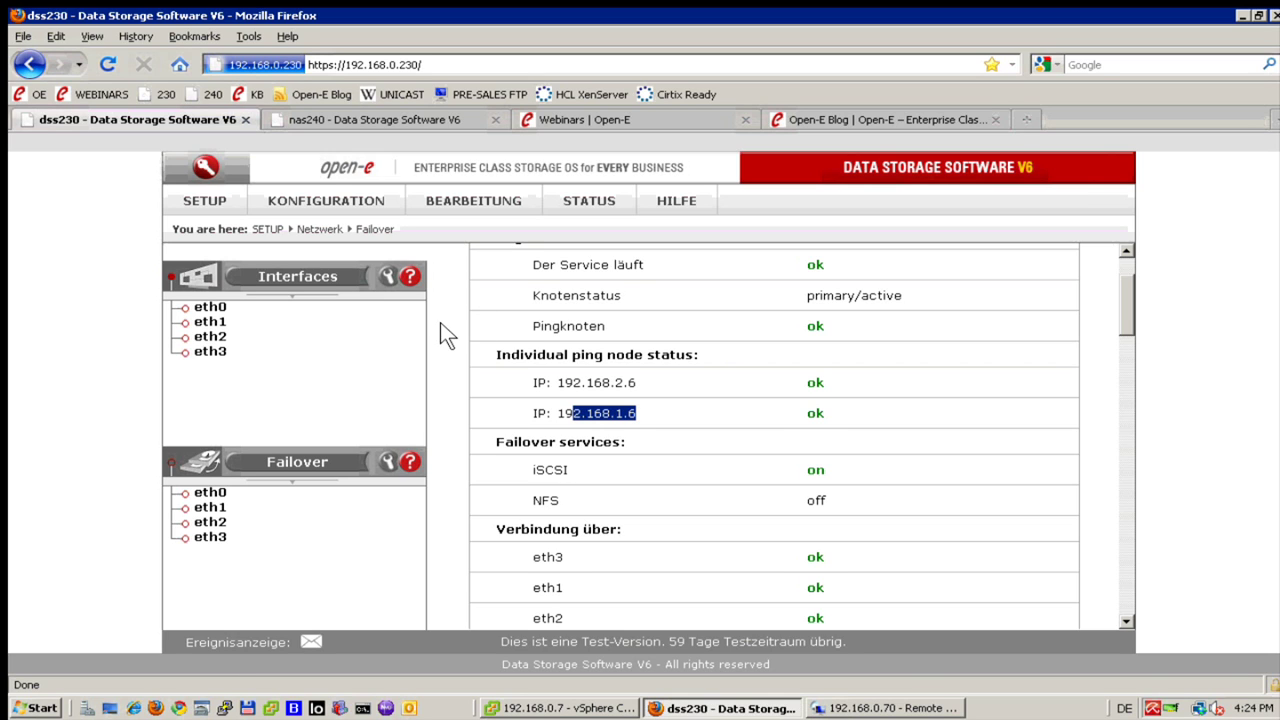
On the nas240 tab, open the Failover status showing secondary/passive with iSCSI failover on.
click(372, 118)
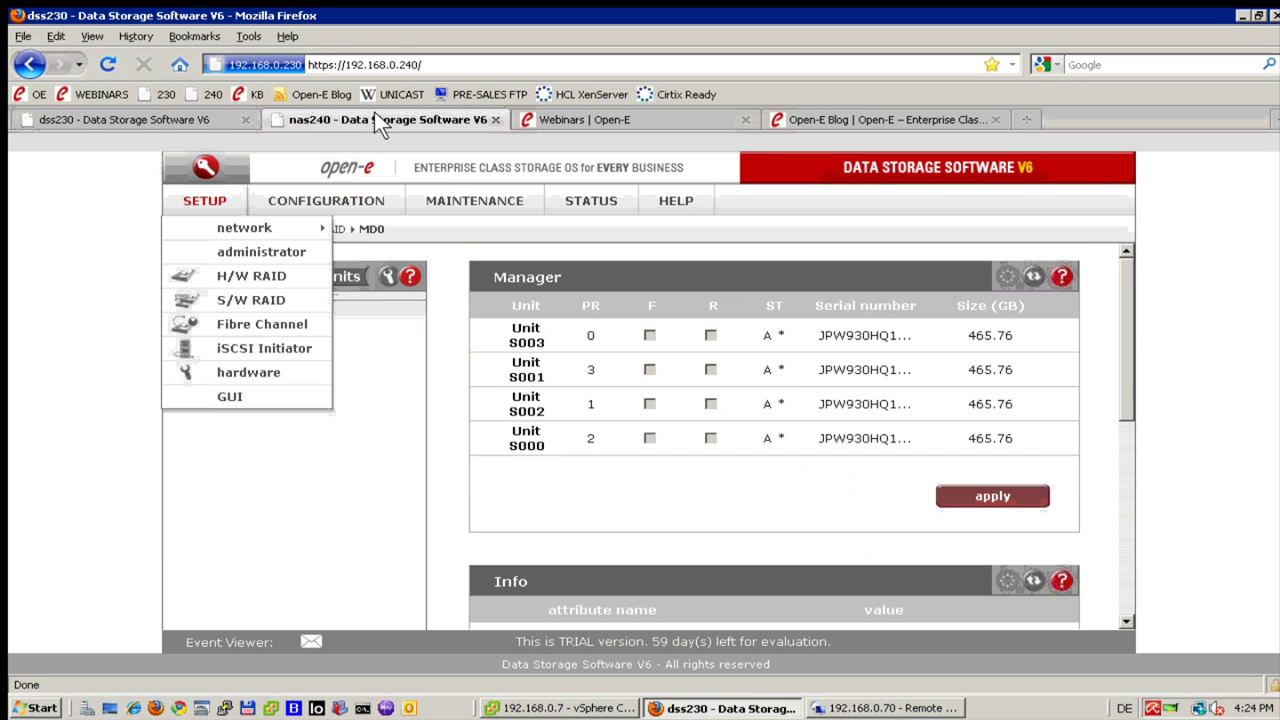
mouse_move(277, 200)
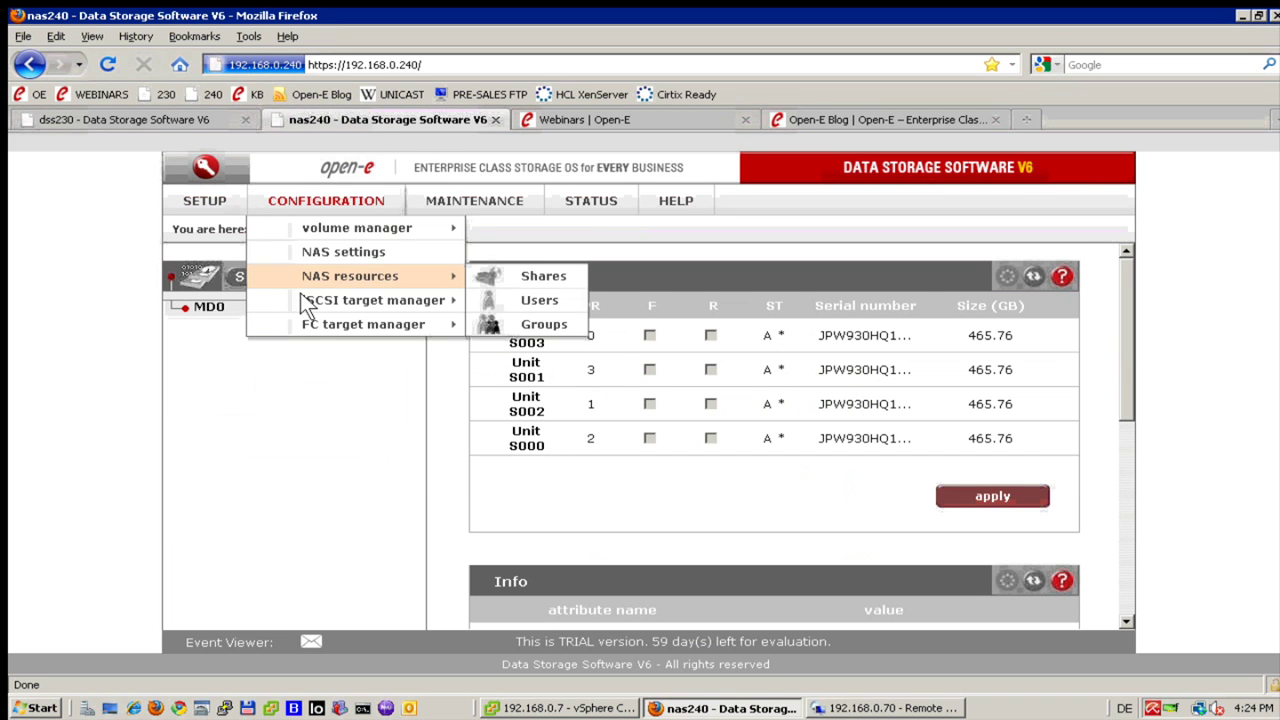
mouse_move(344, 300)
mouse_move(209, 200)
mouse_move(326, 225)
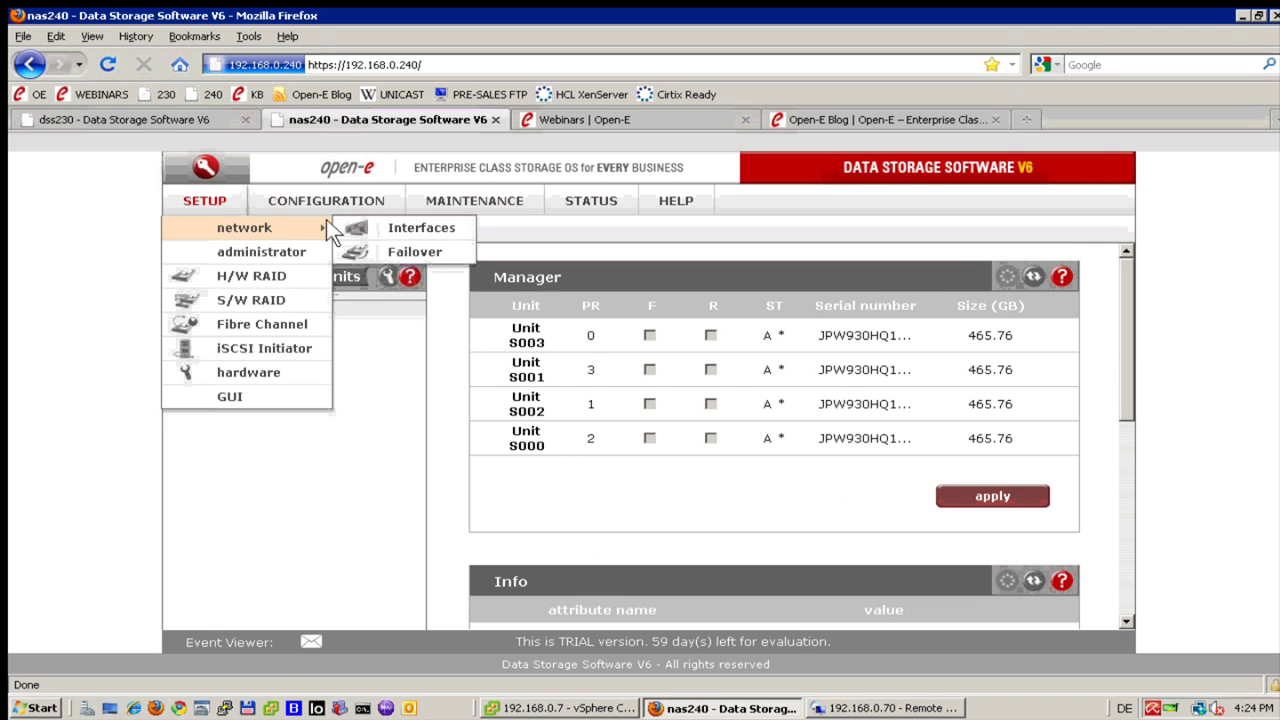
click(387, 251)
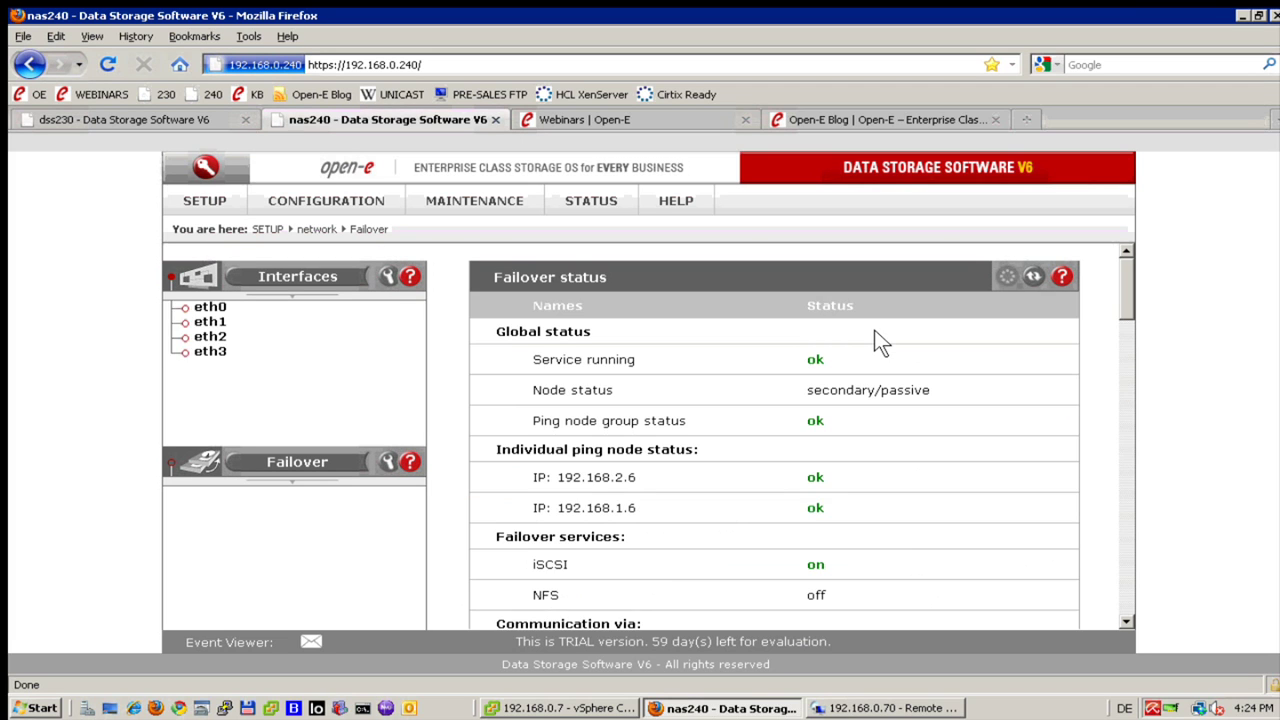
Back on dss230, view eth1's virtual IP settings in the Failover list.
click(116, 112)
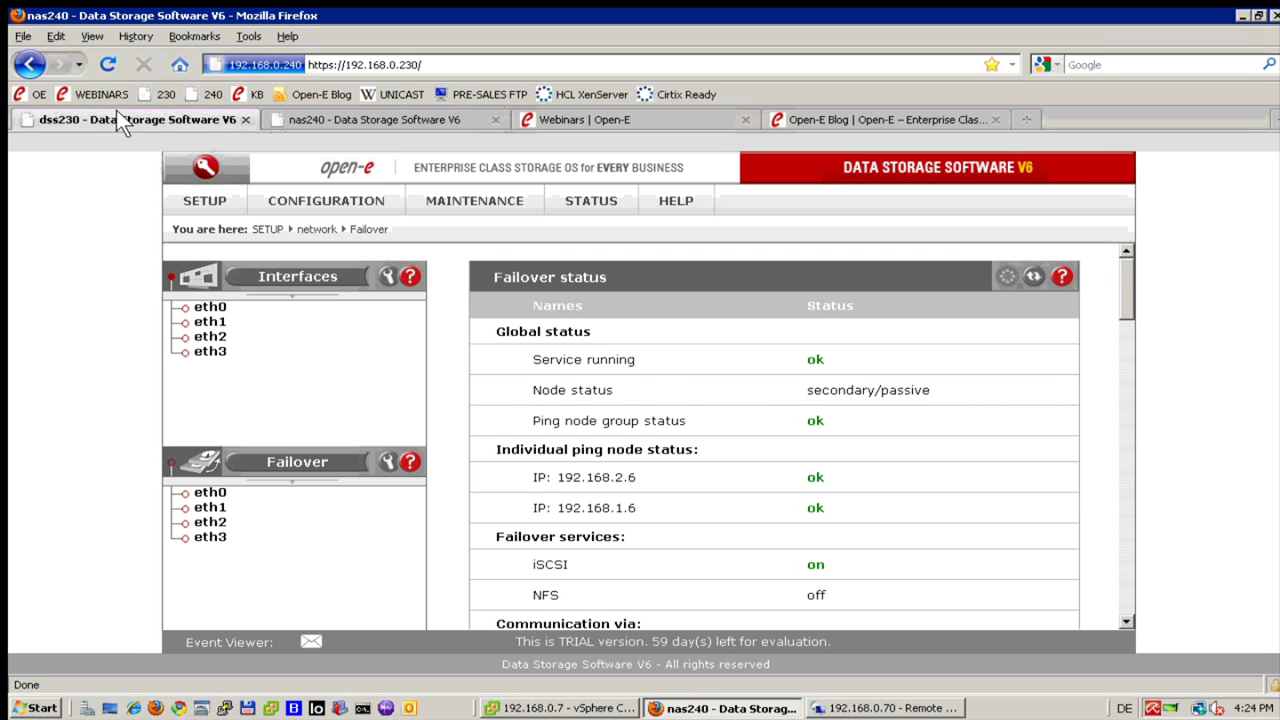
scroll(436, 347, down, 10)
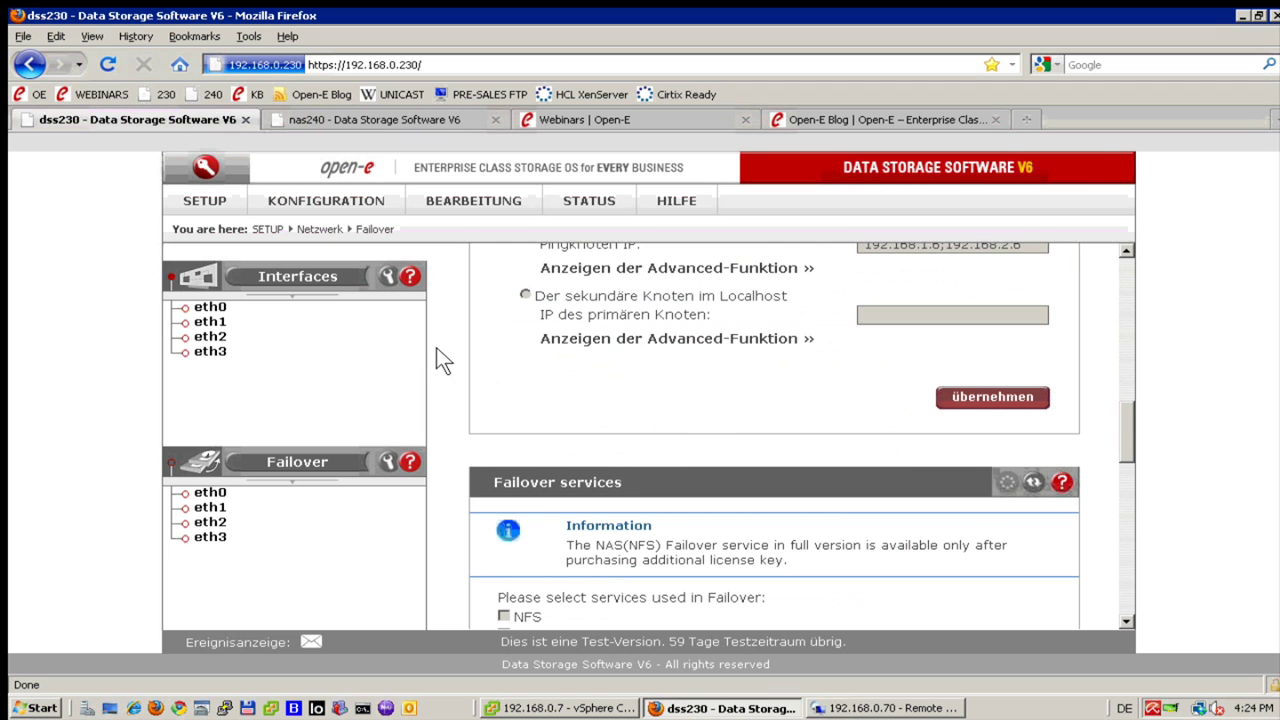
scroll(436, 347, up, 3)
scroll(436, 345, up, 5)
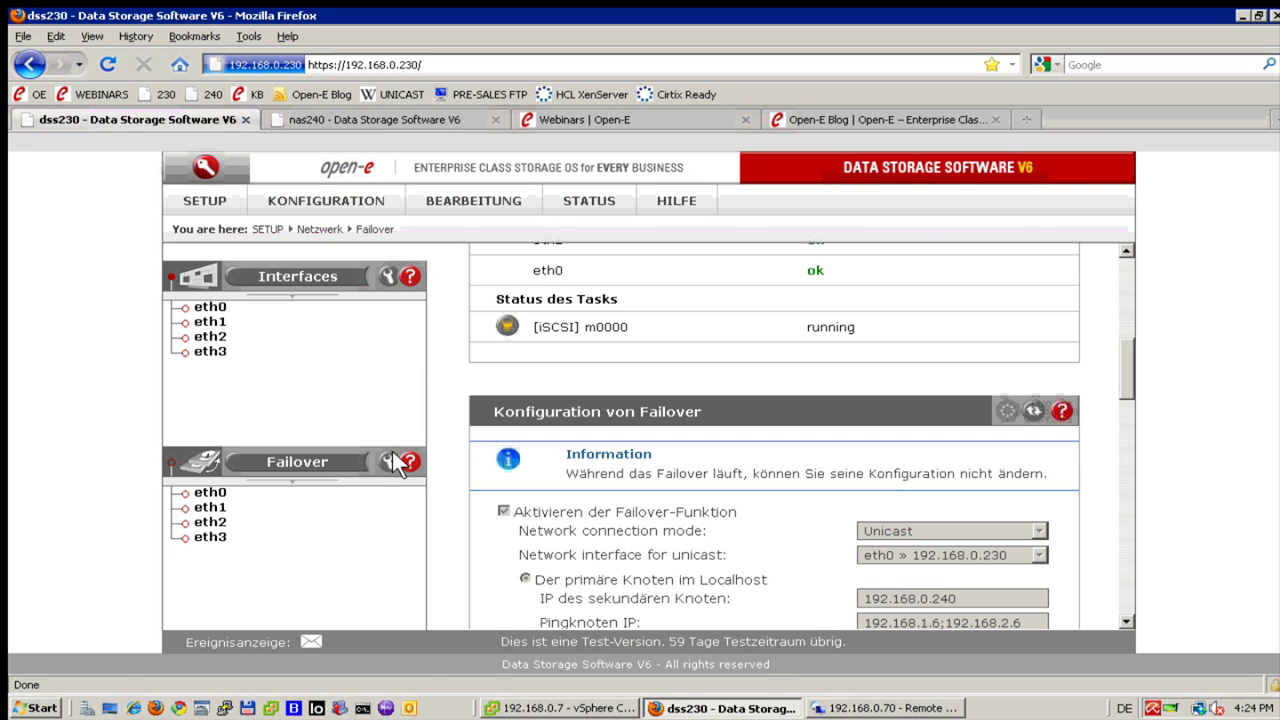
click(211, 510)
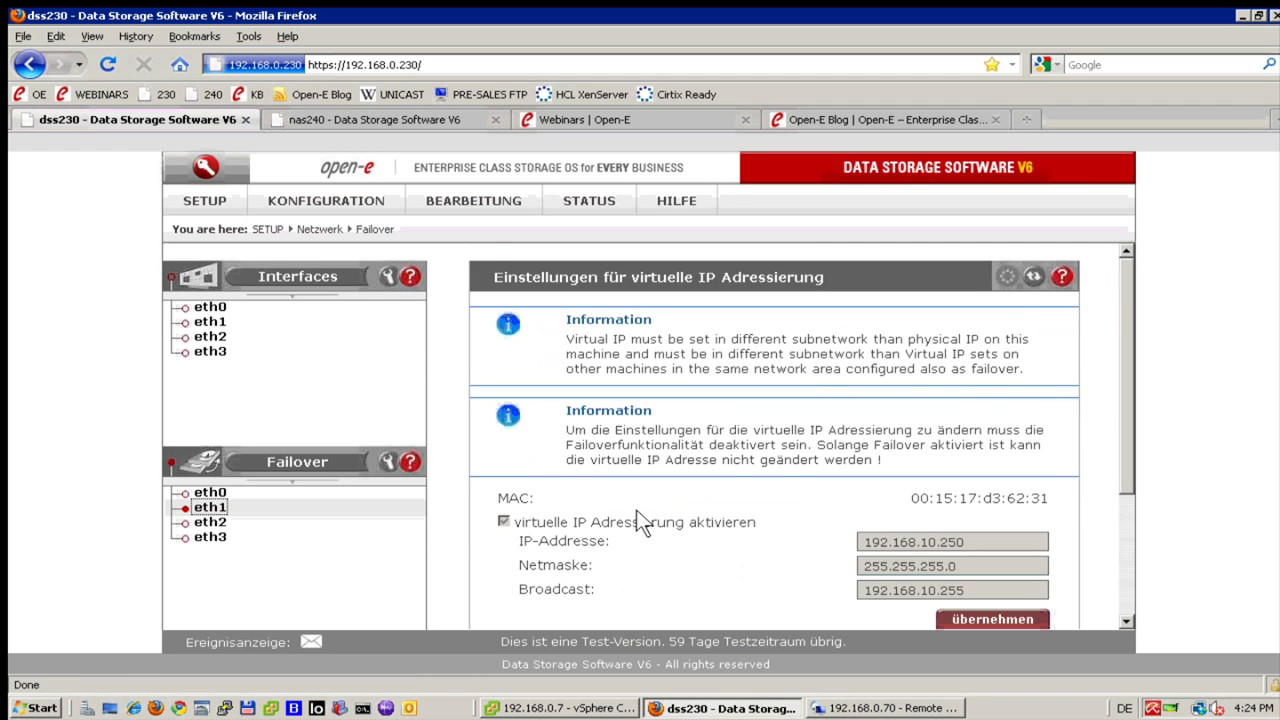
scroll(640, 515, down, 2)
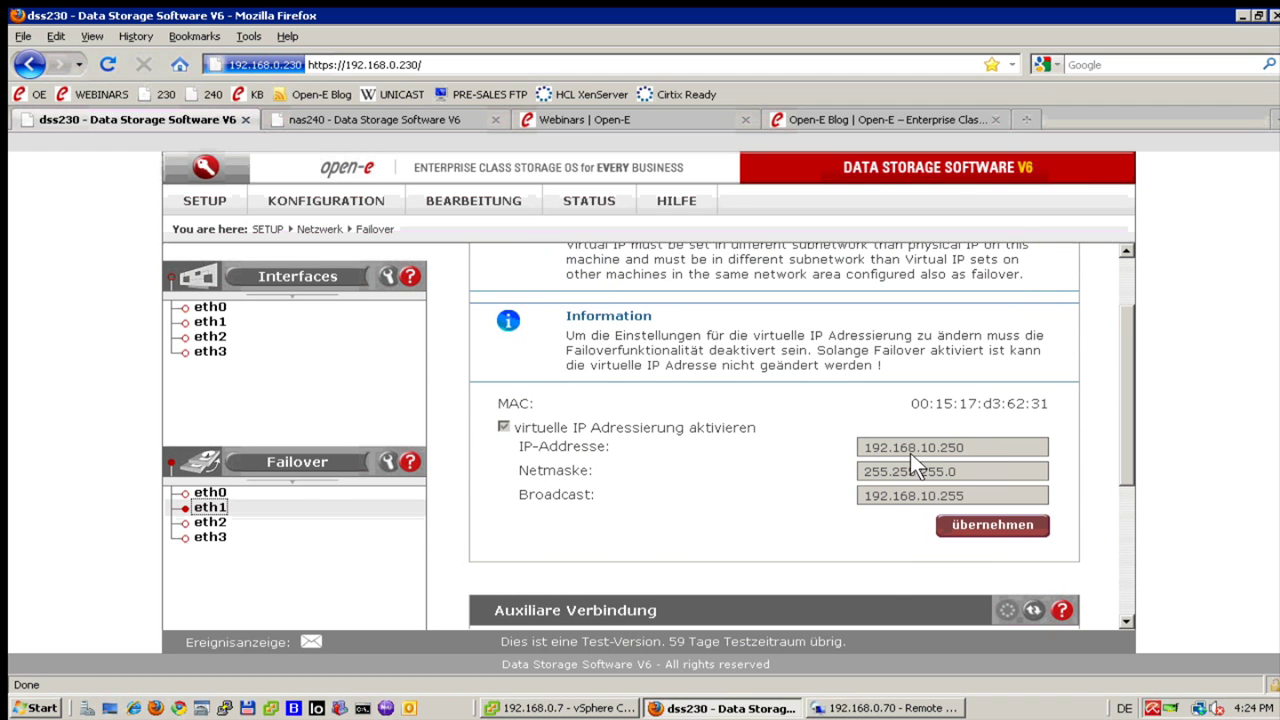
View eth2's virtual IP settings, then bring vSphere Client's vSwitch2 and vSwitch3 networking forward.
click(208, 523)
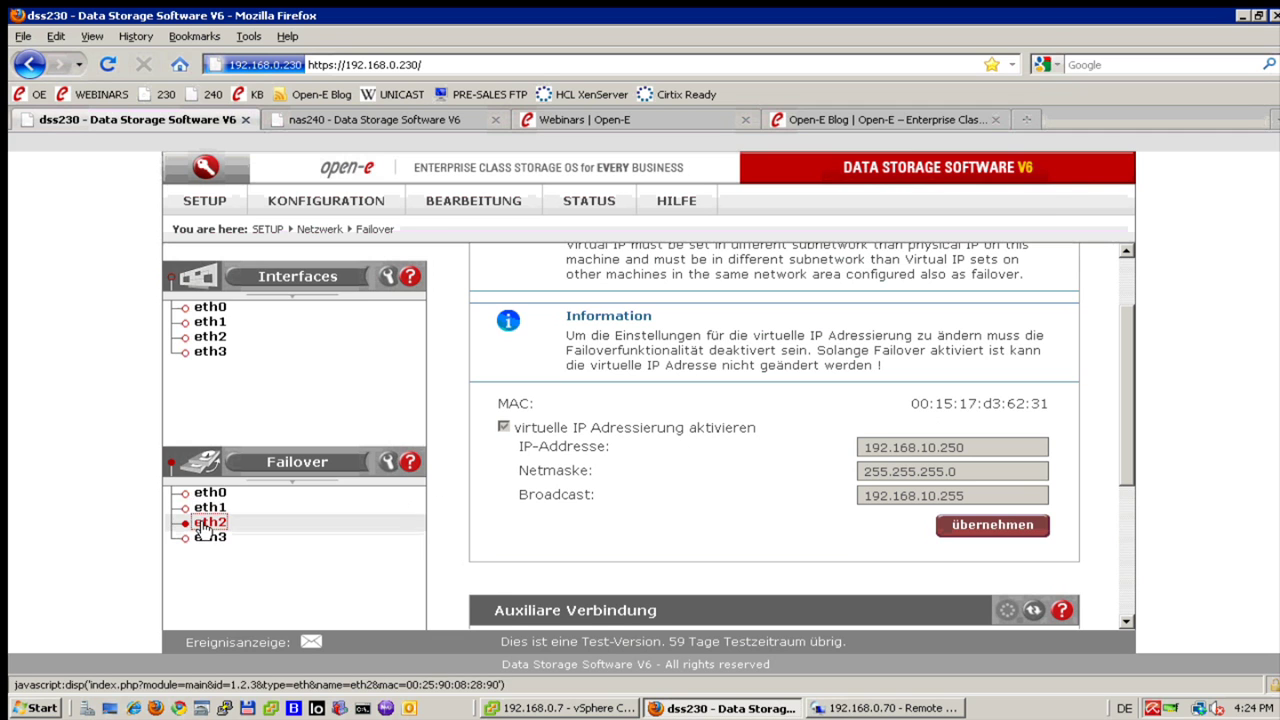
scroll(939, 562, down, 2)
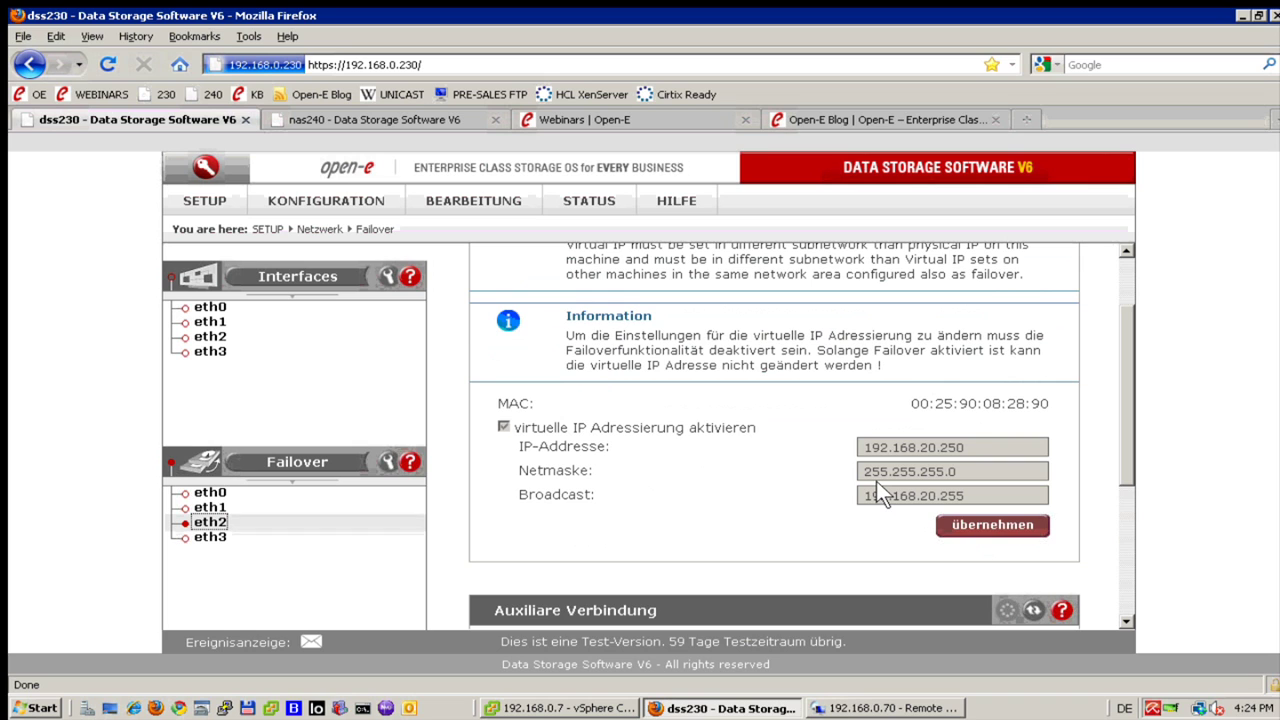
scroll(876, 481, down, 5)
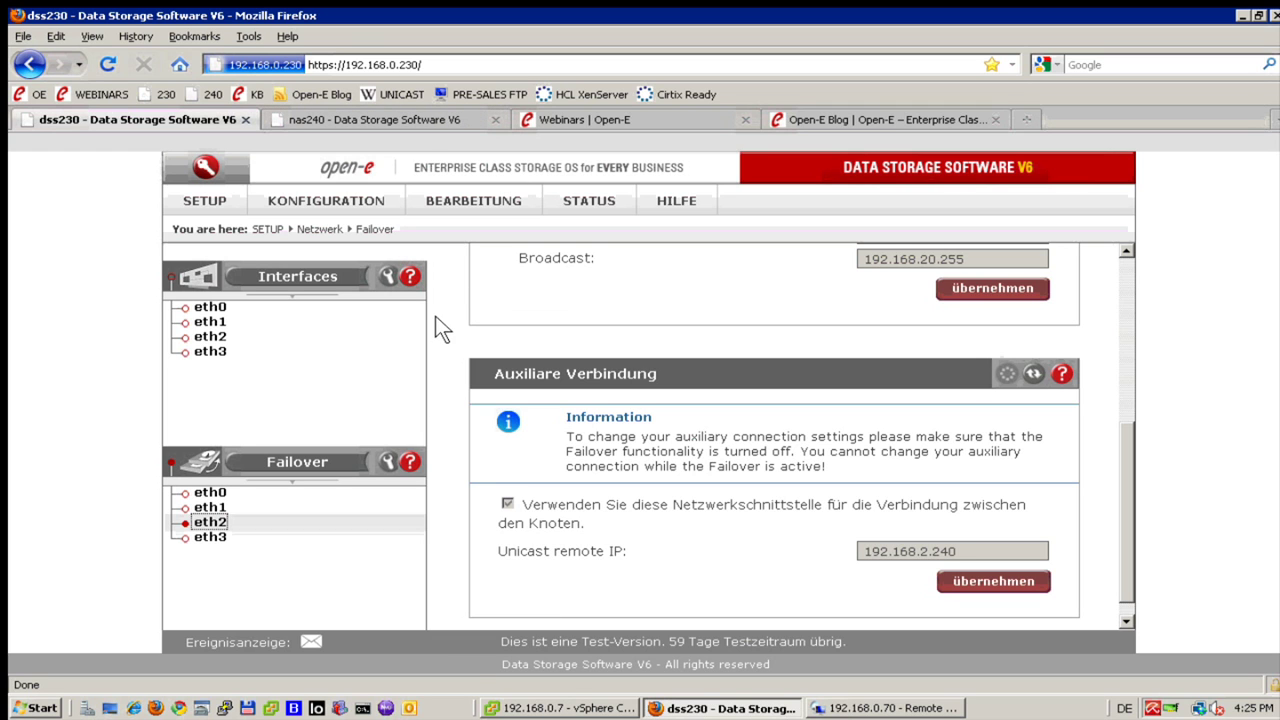
click(578, 708)
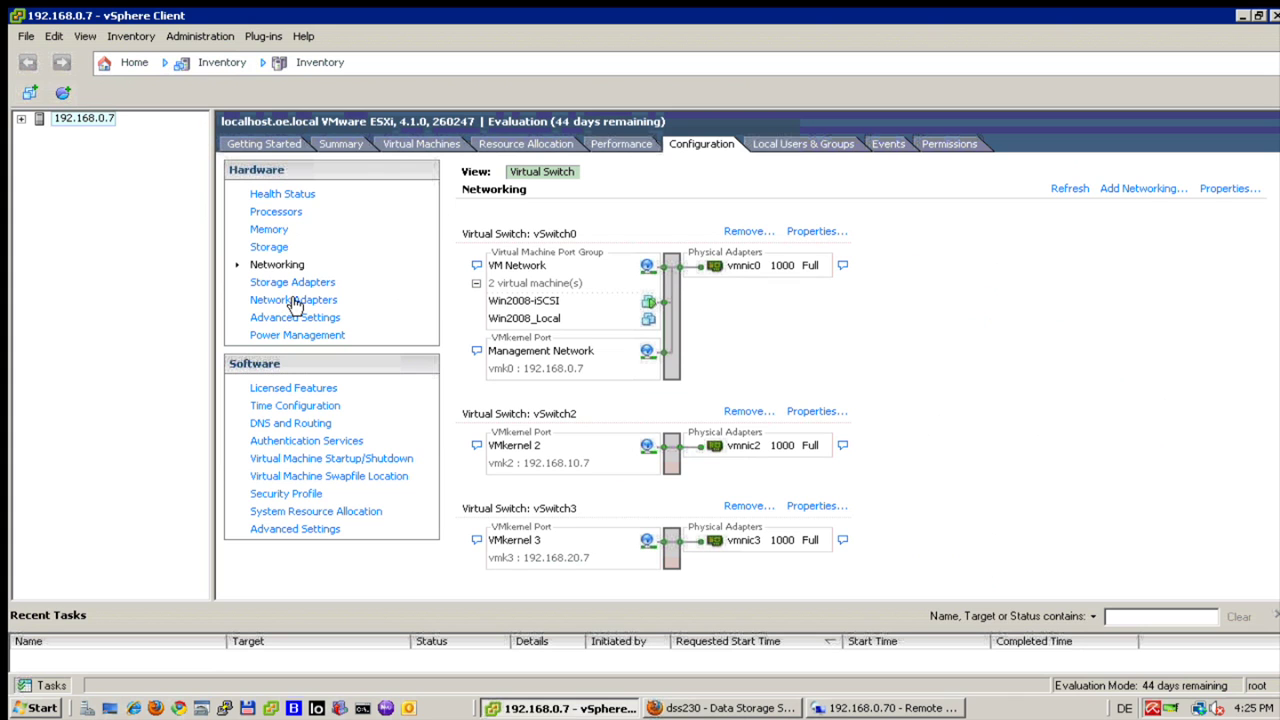
Open the iSCSI software adapter's properties and check its Static and Dynamic Discovery lists.
click(300, 305)
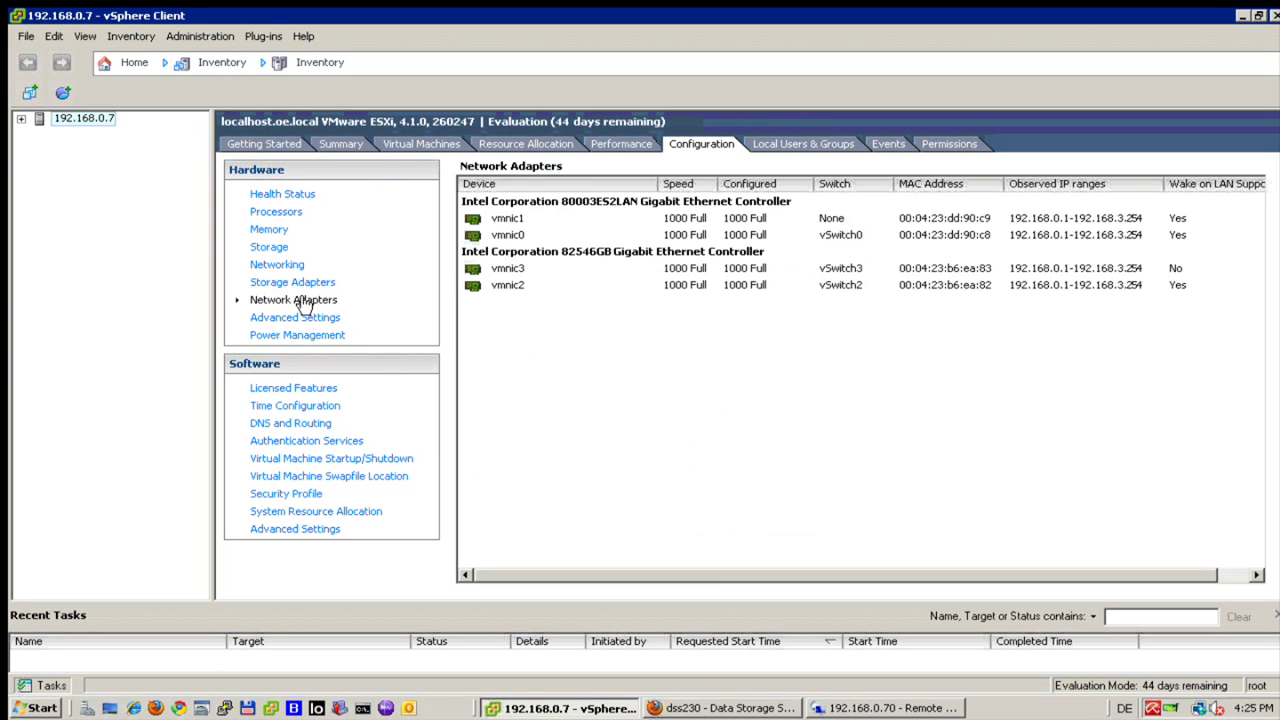
click(320, 280)
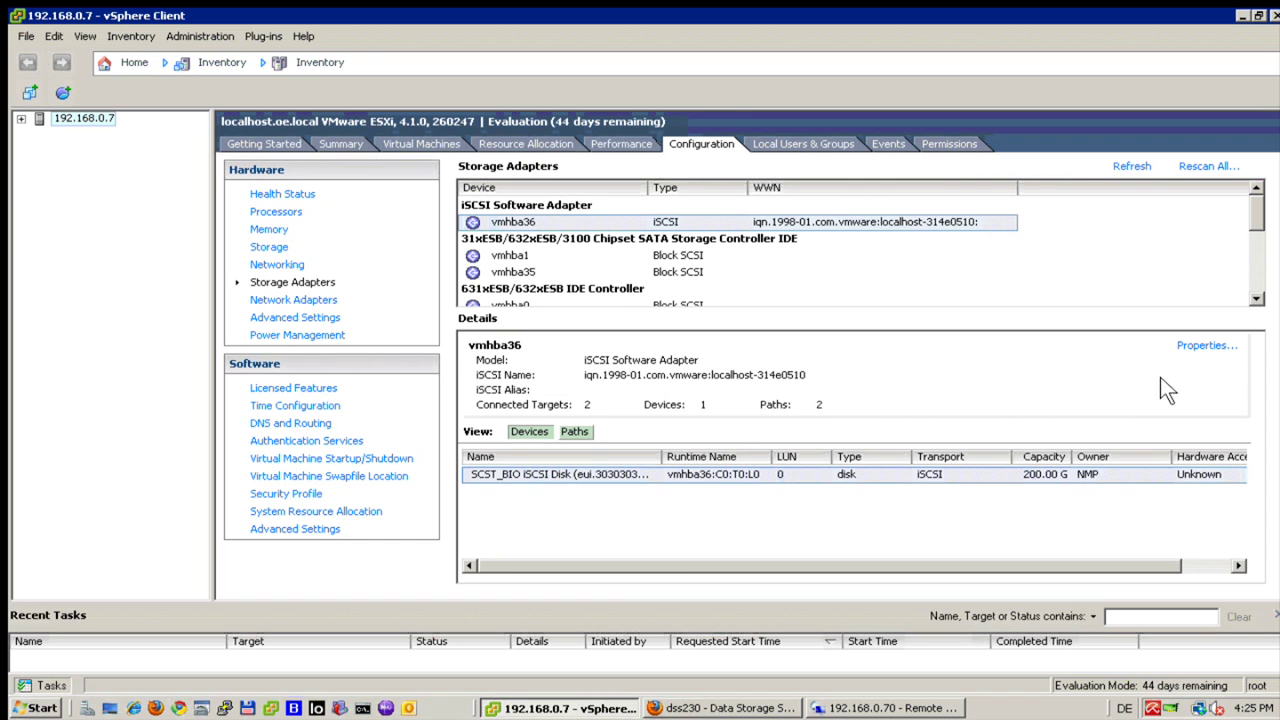
click(1207, 345)
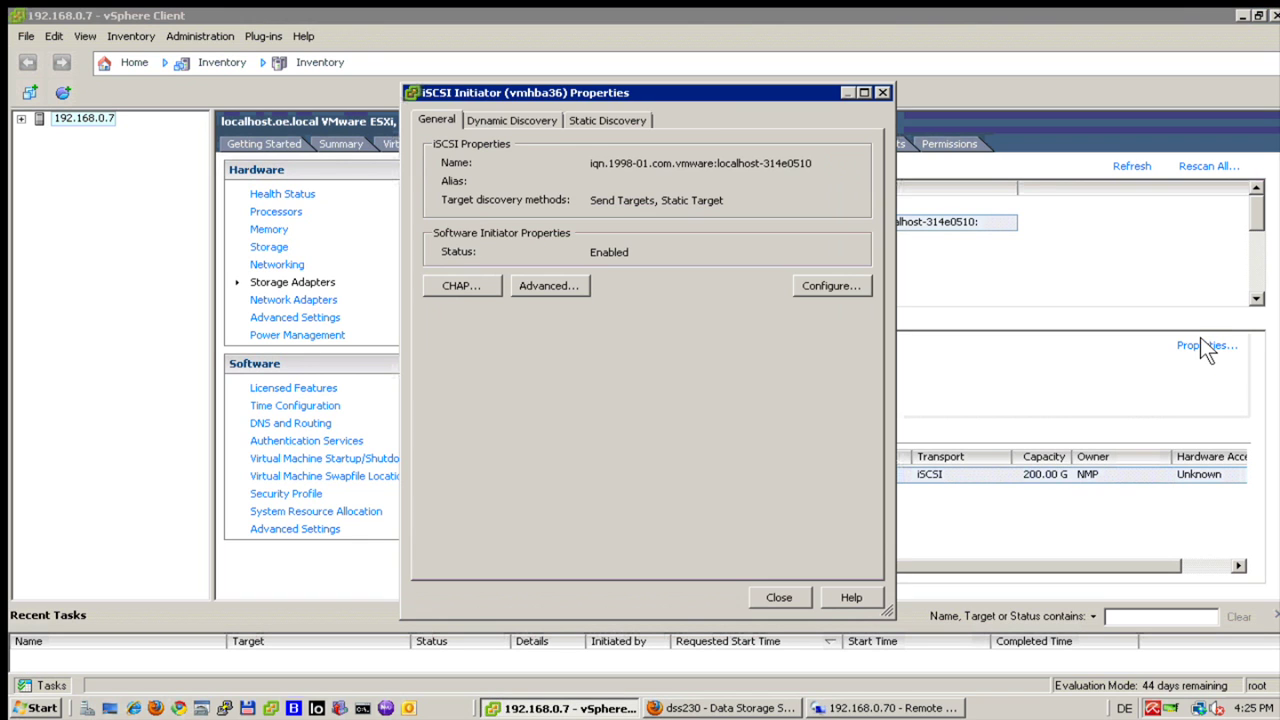
click(578, 114)
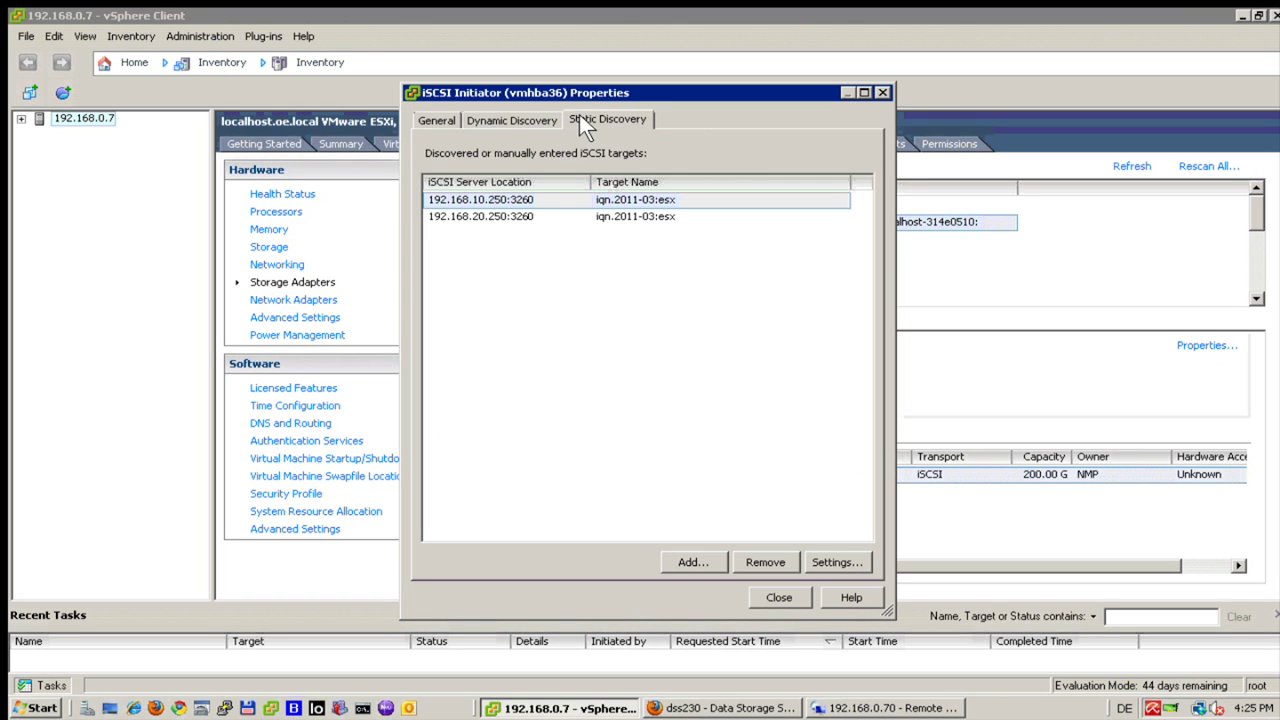
click(519, 119)
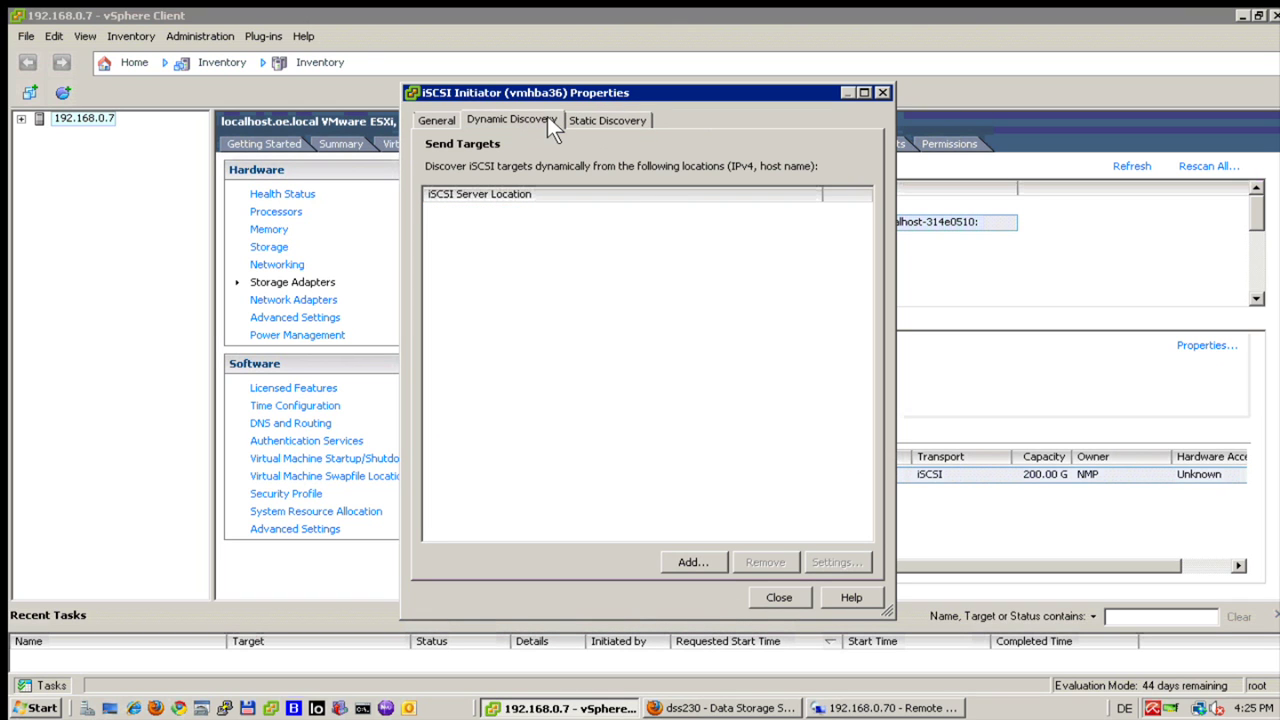
click(579, 115)
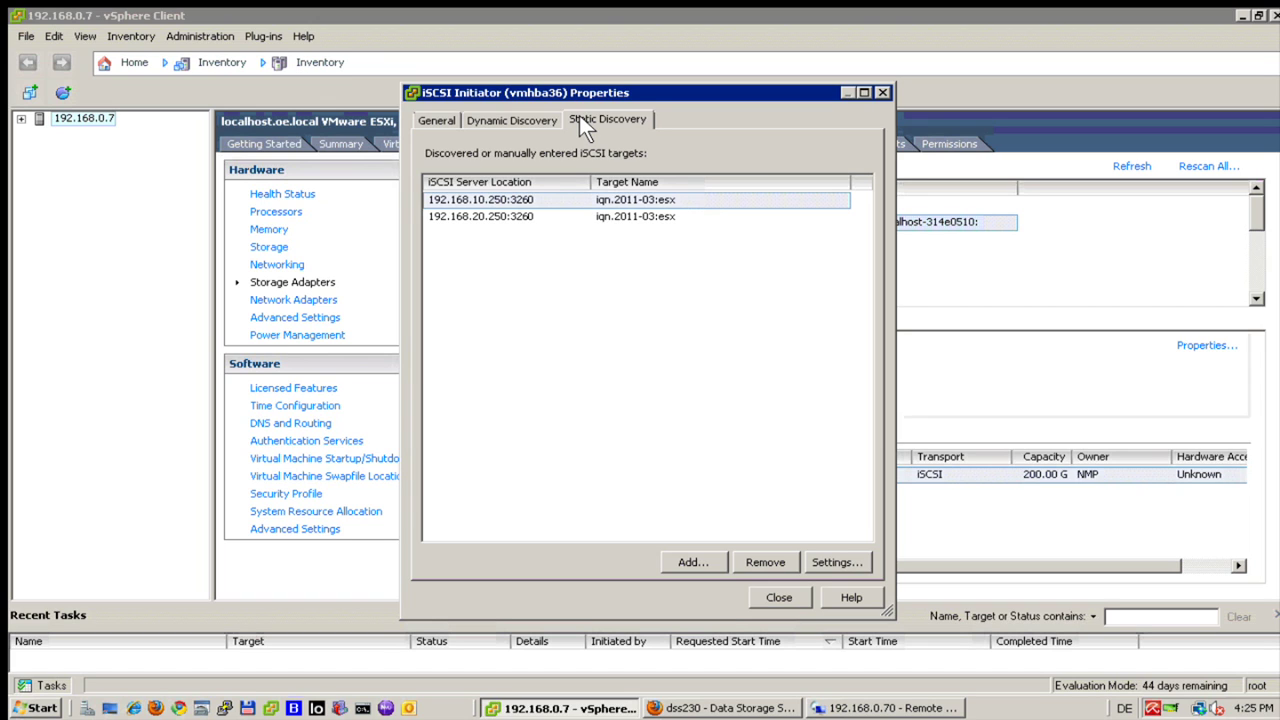
Inspect static targets 192.168.10.250 and 192.168.20.250, then close the initiator properties.
click(528, 213)
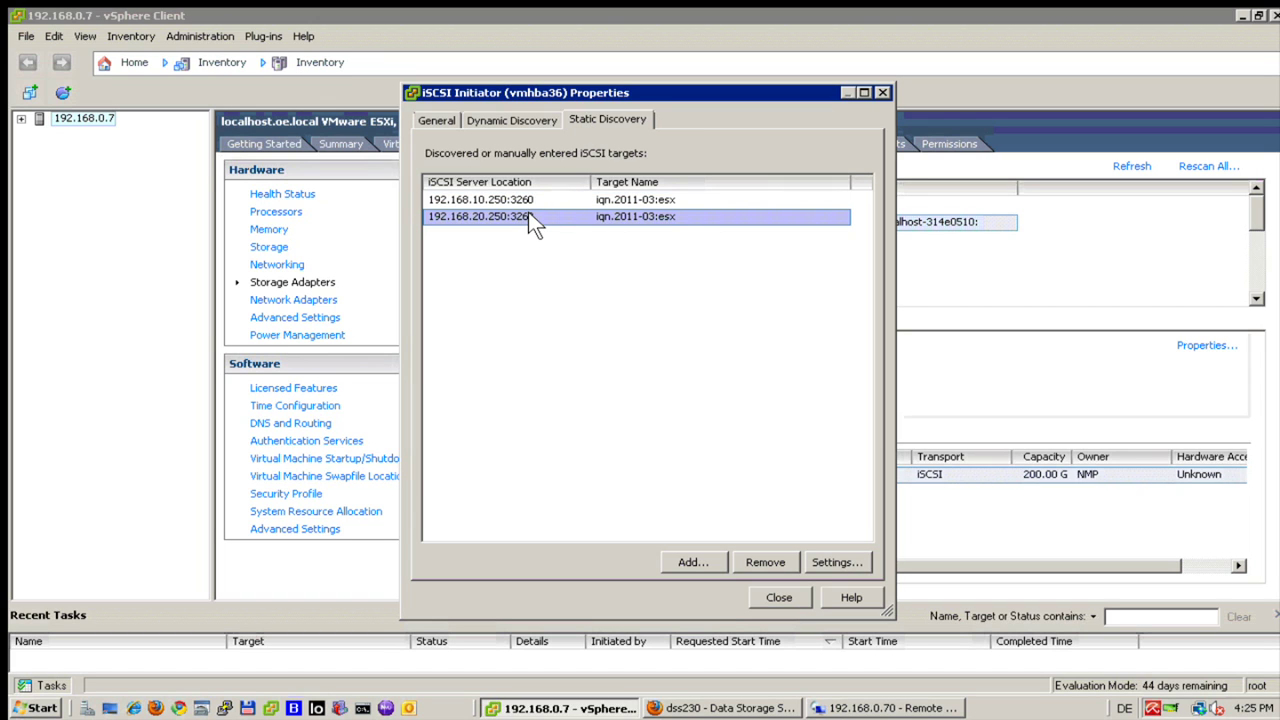
click(533, 197)
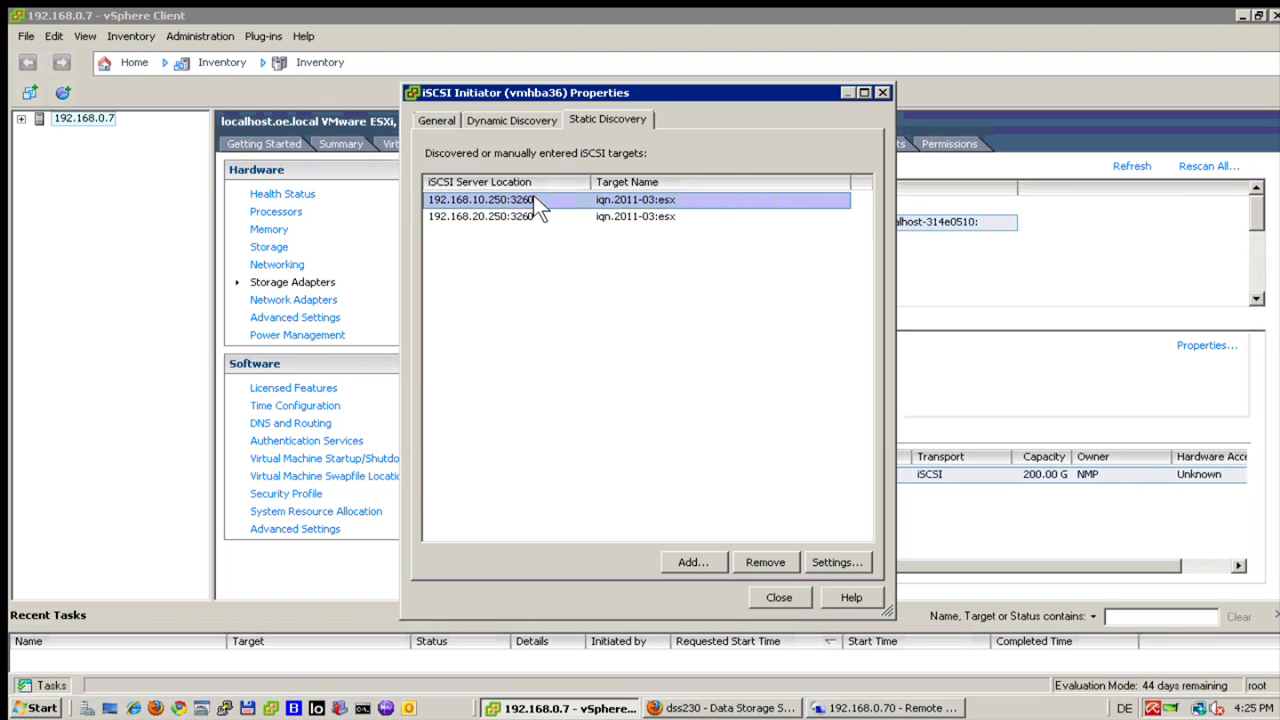
click(528, 218)
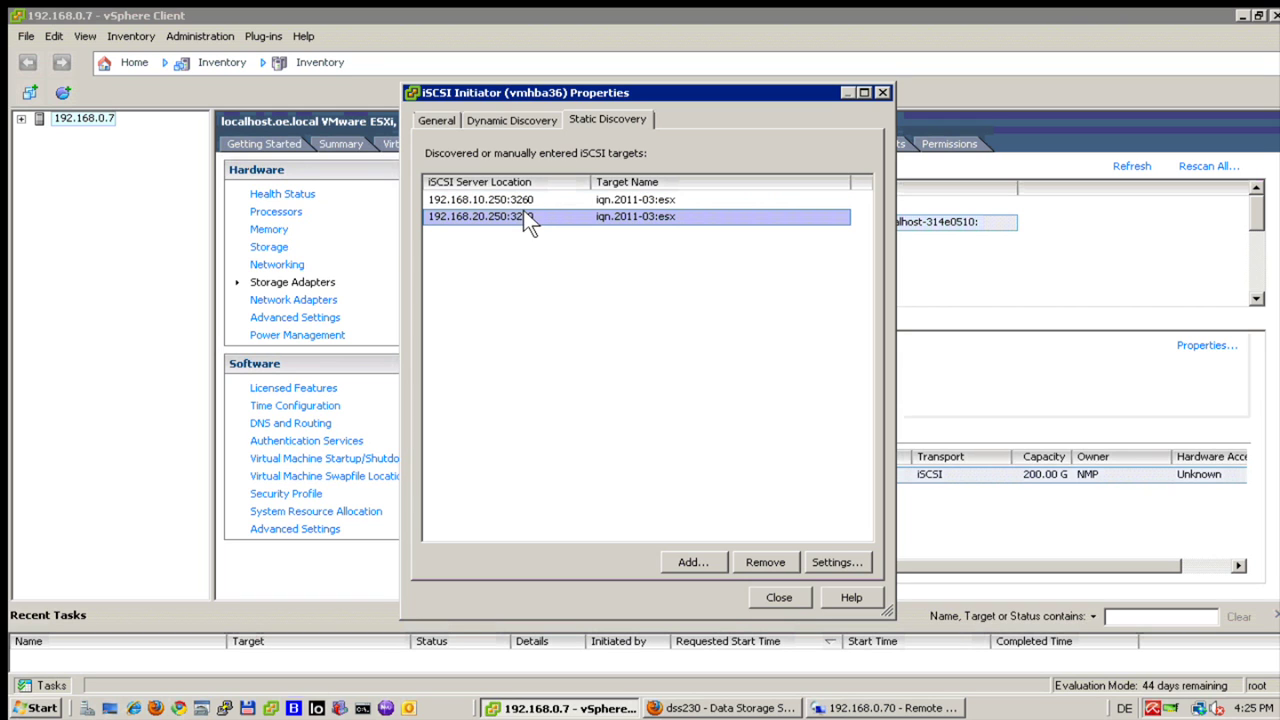
click(535, 200)
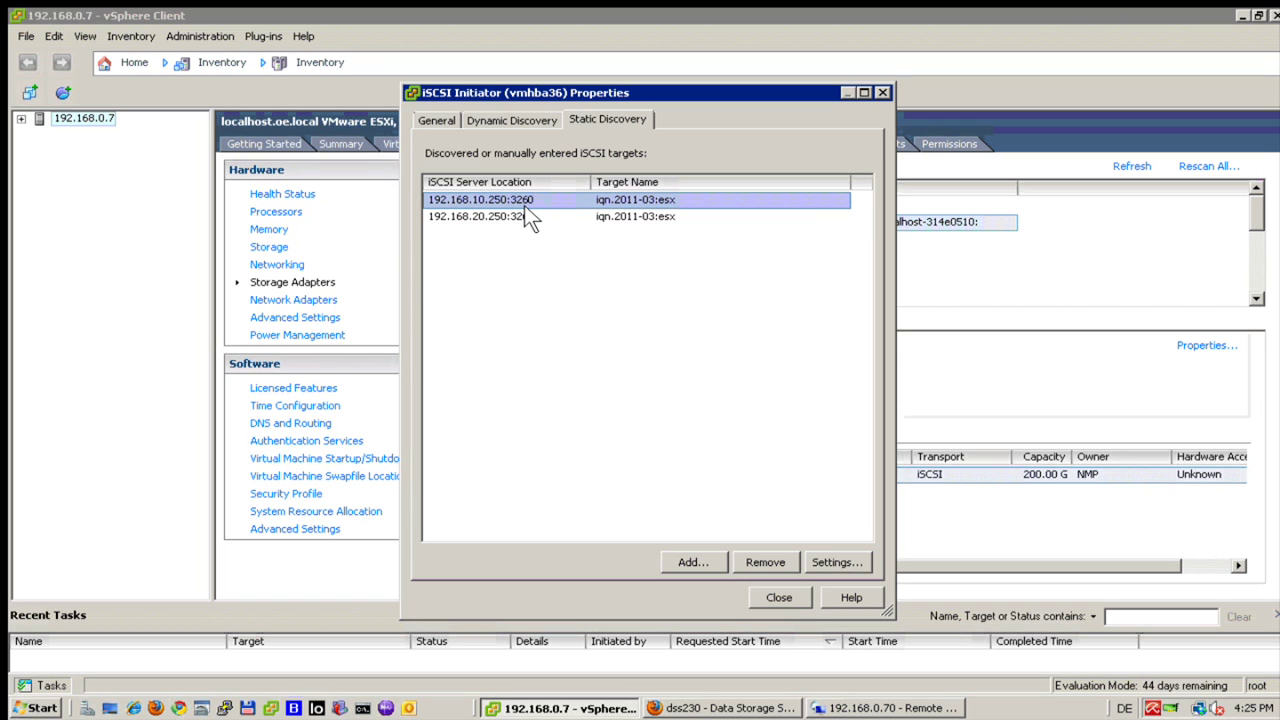
click(530, 218)
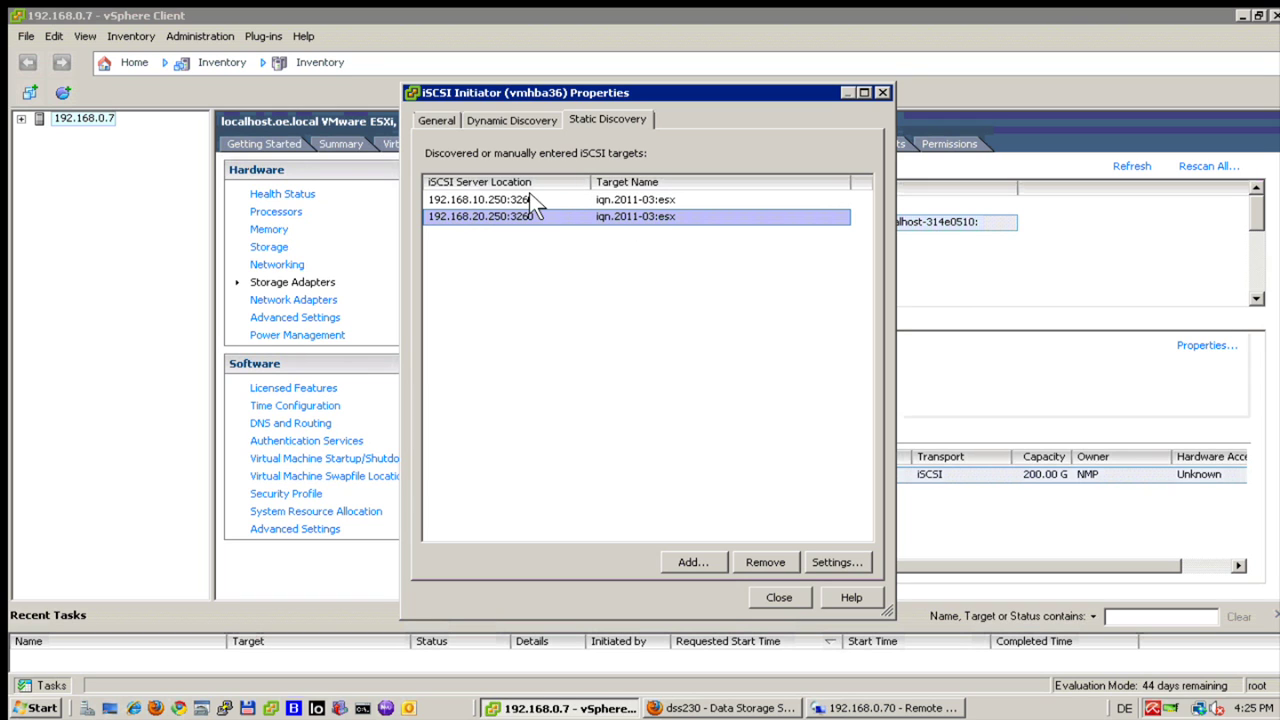
click(532, 198)
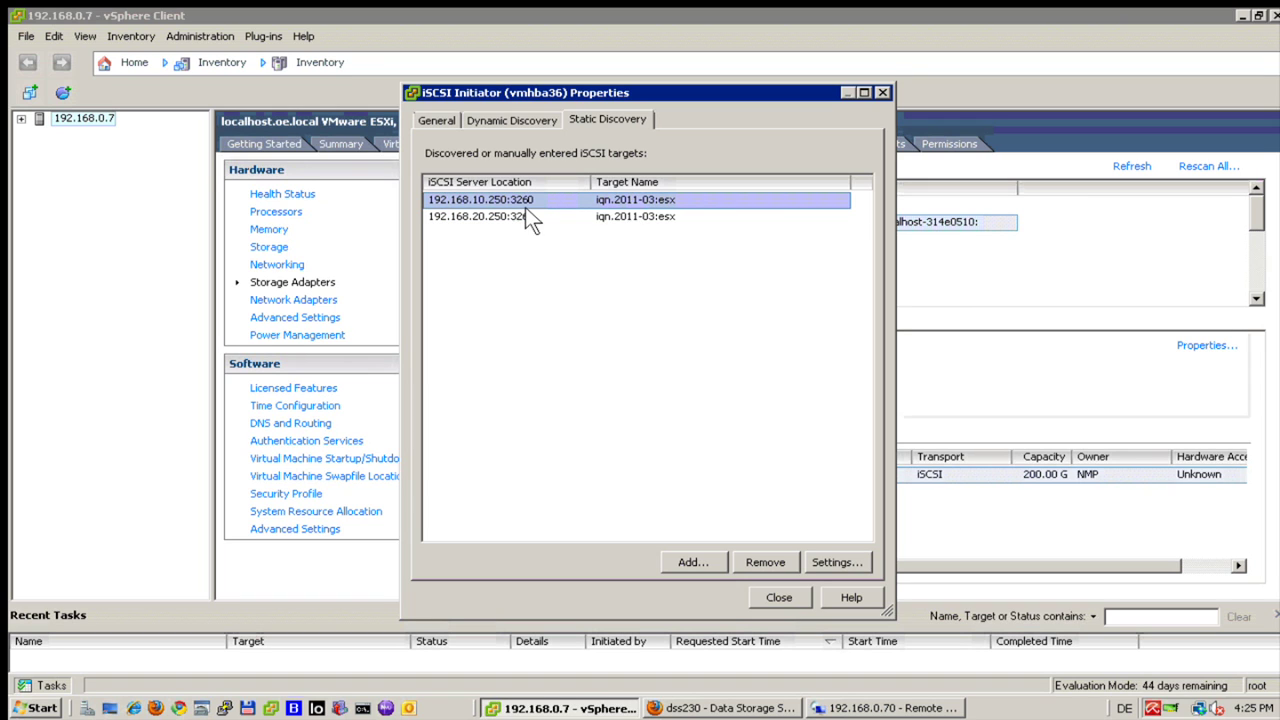
click(520, 215)
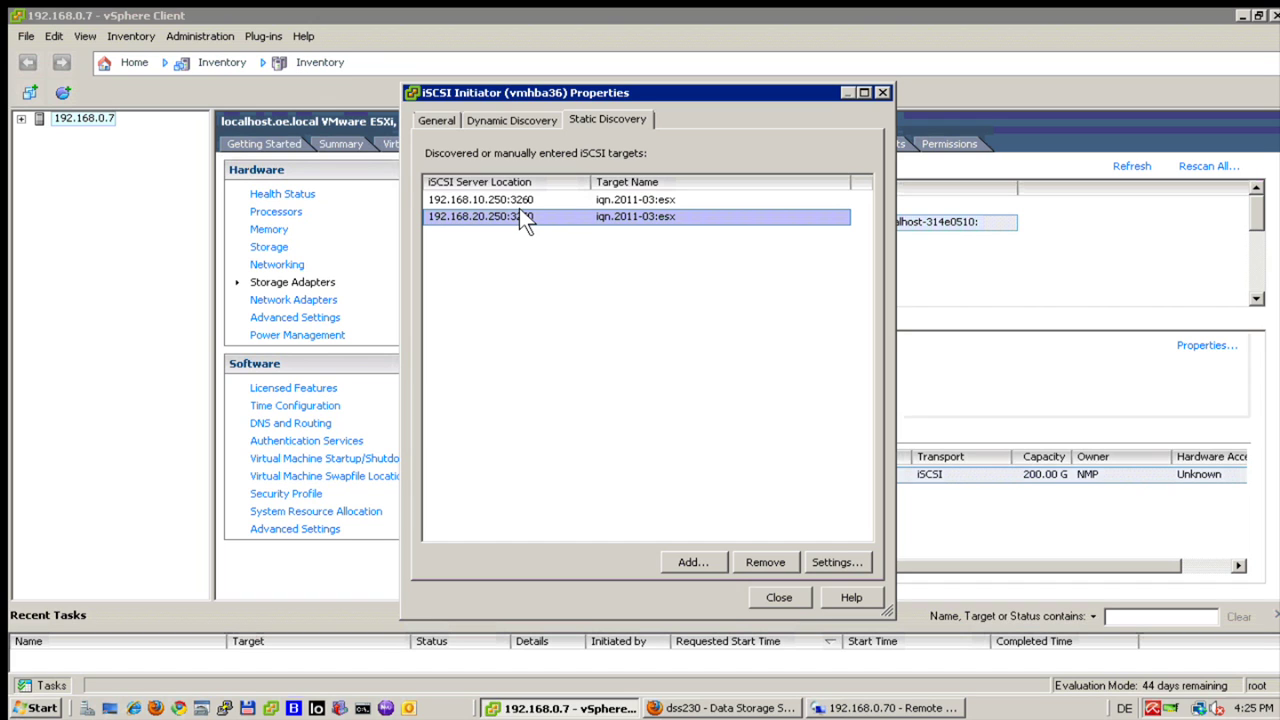
click(459, 200)
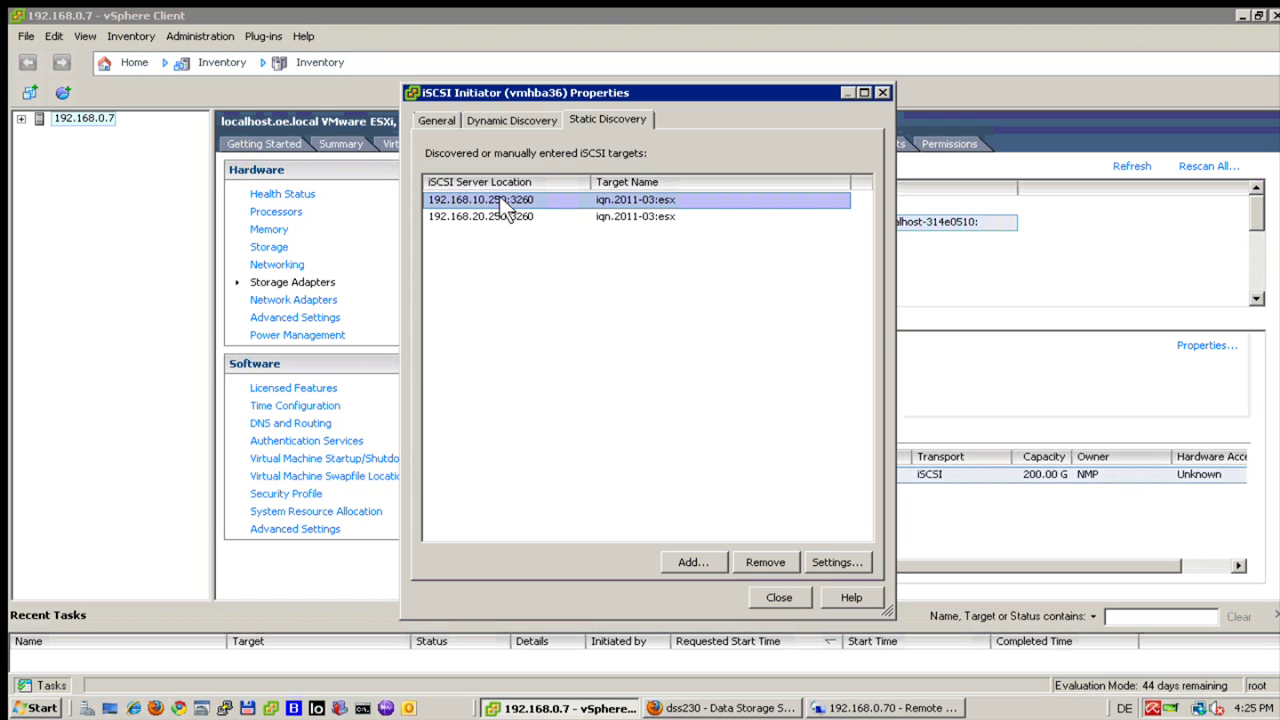
click(480, 217)
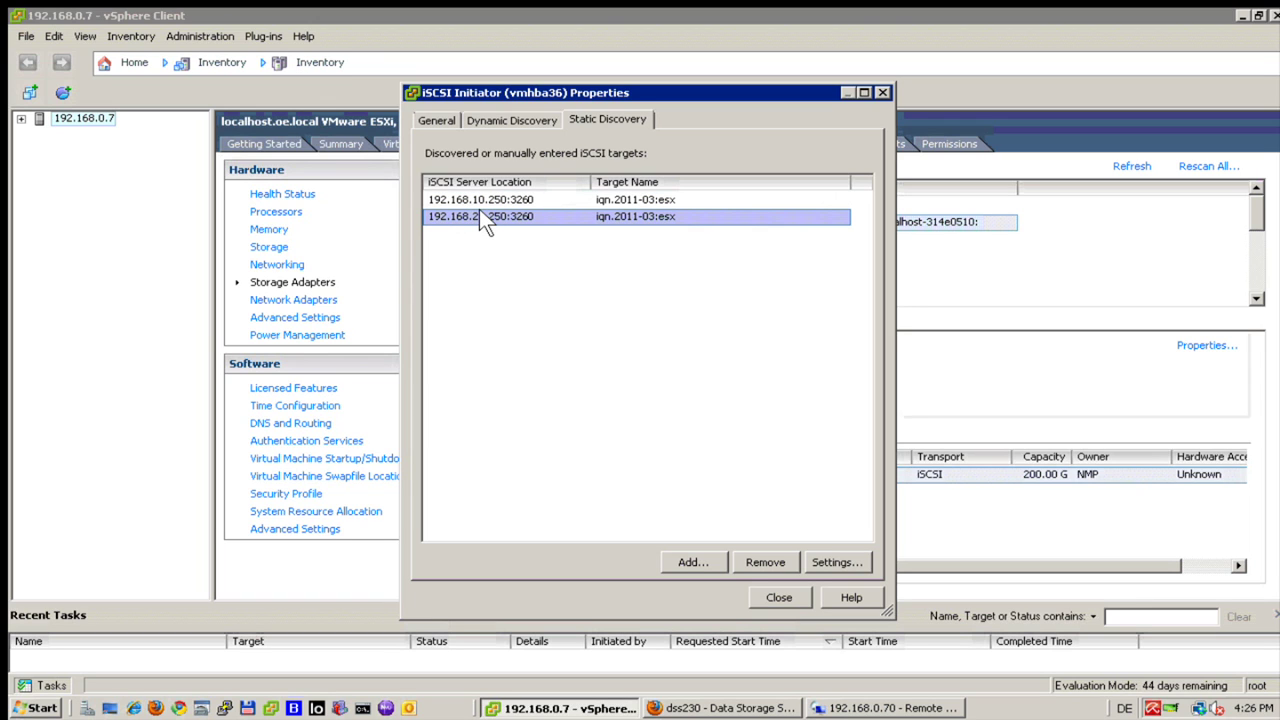
click(766, 595)
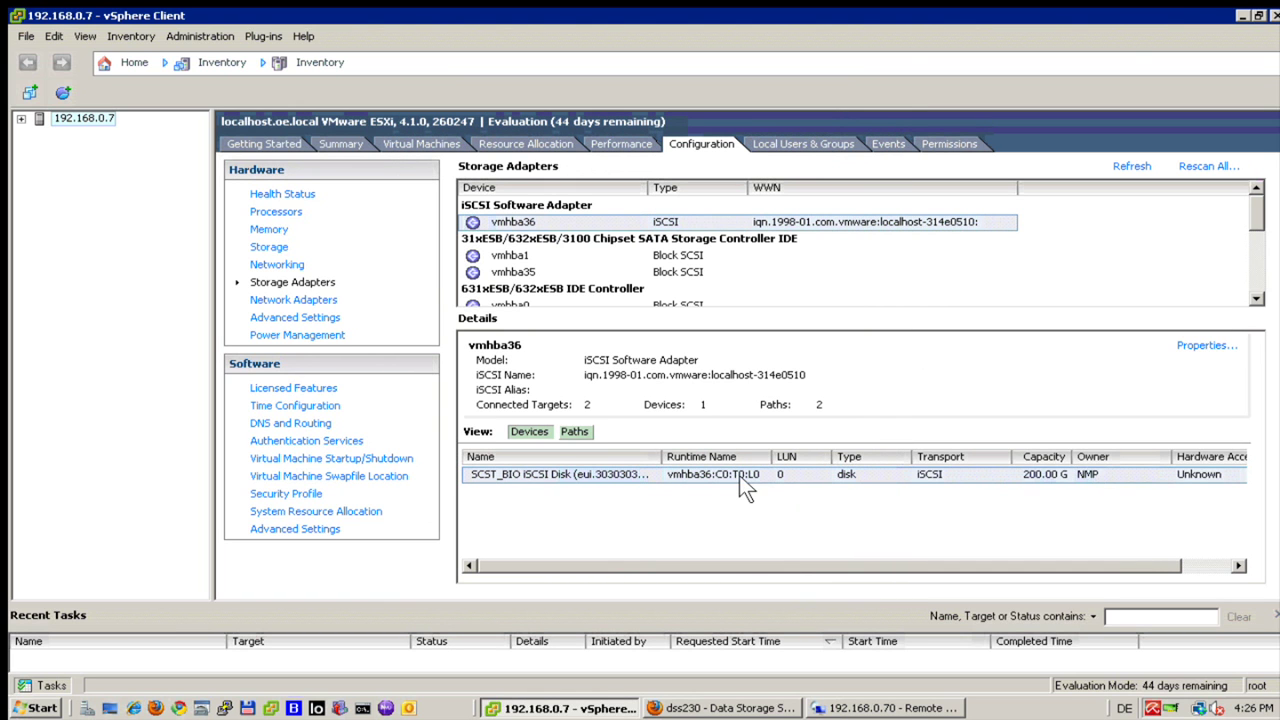
right_click(639, 474)
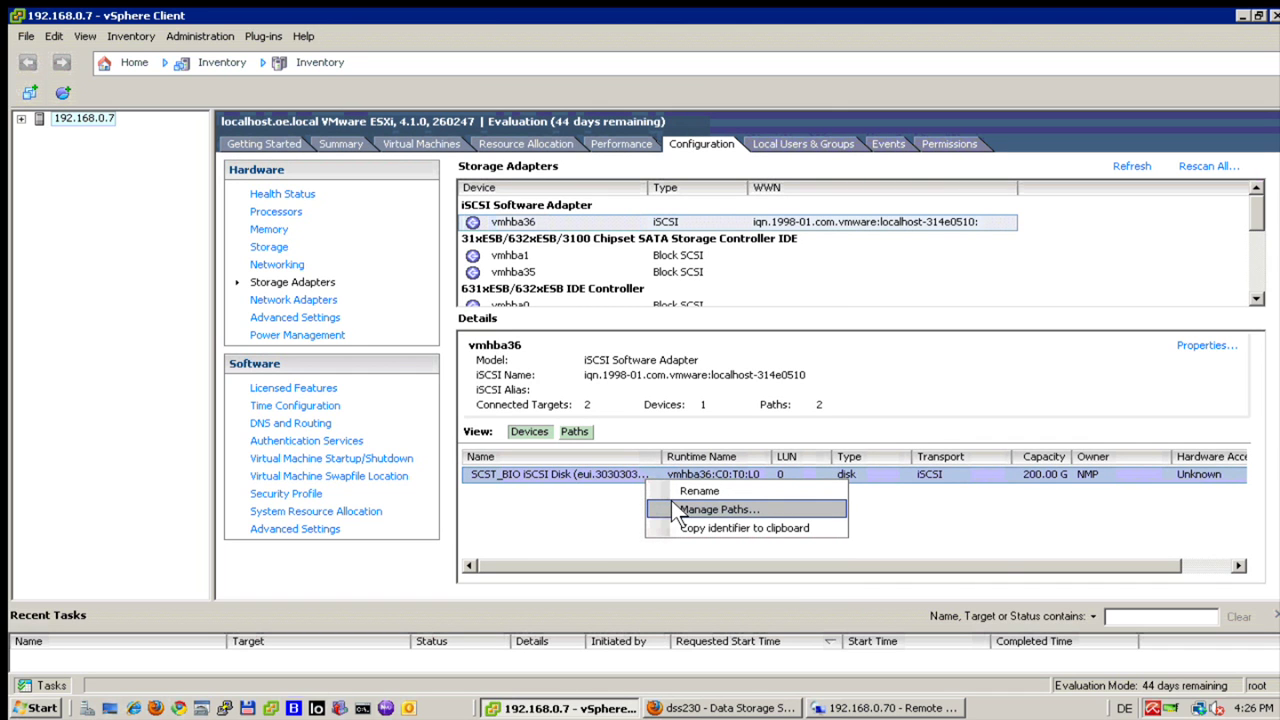
click(710, 510)
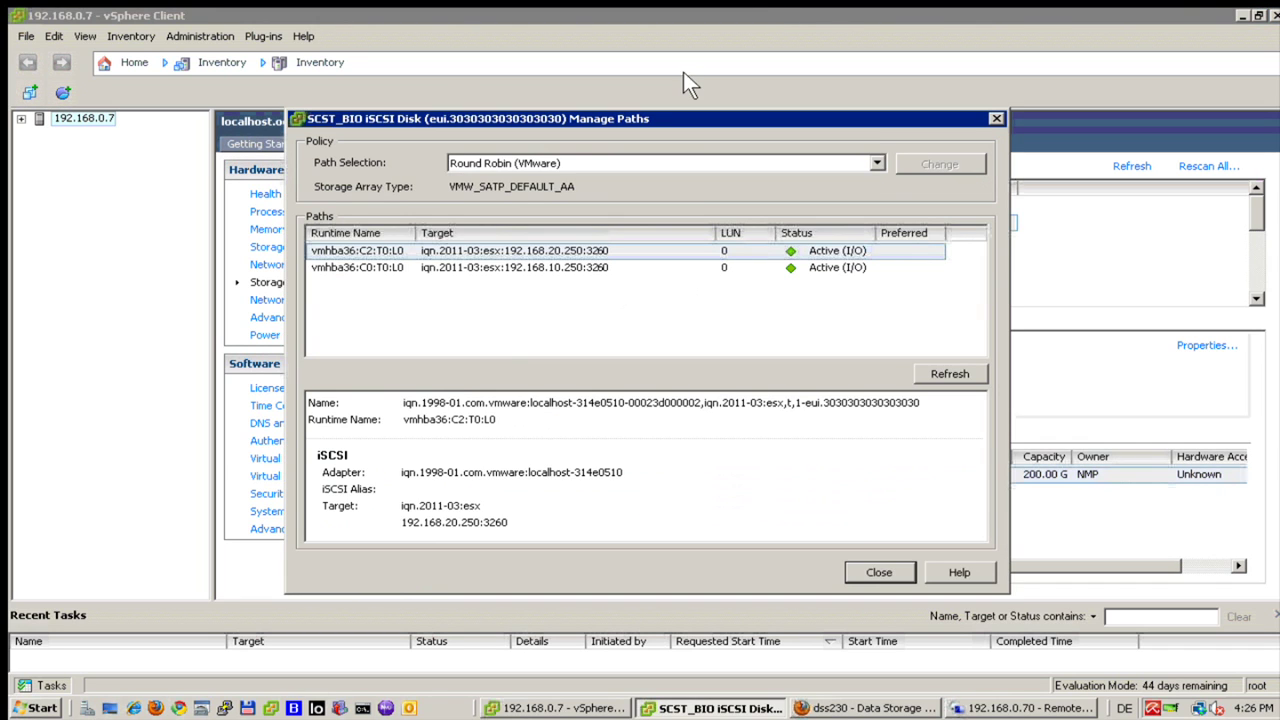
click(832, 162)
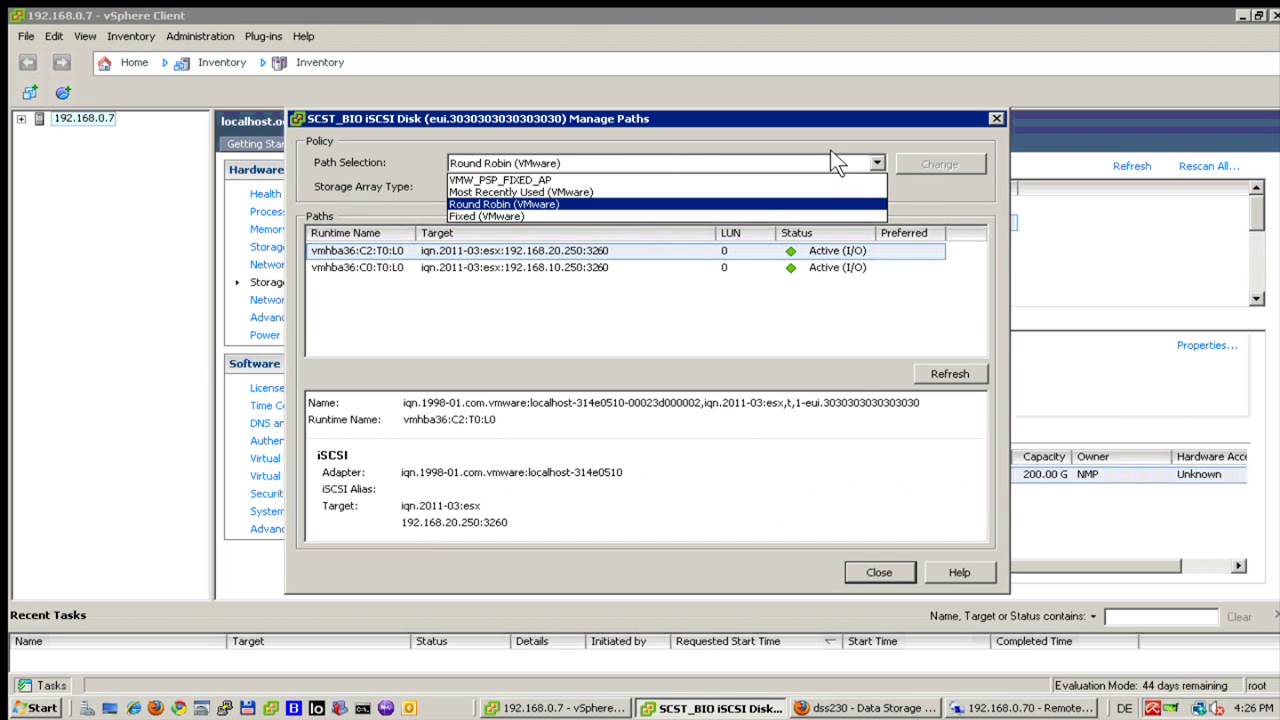
click(472, 216)
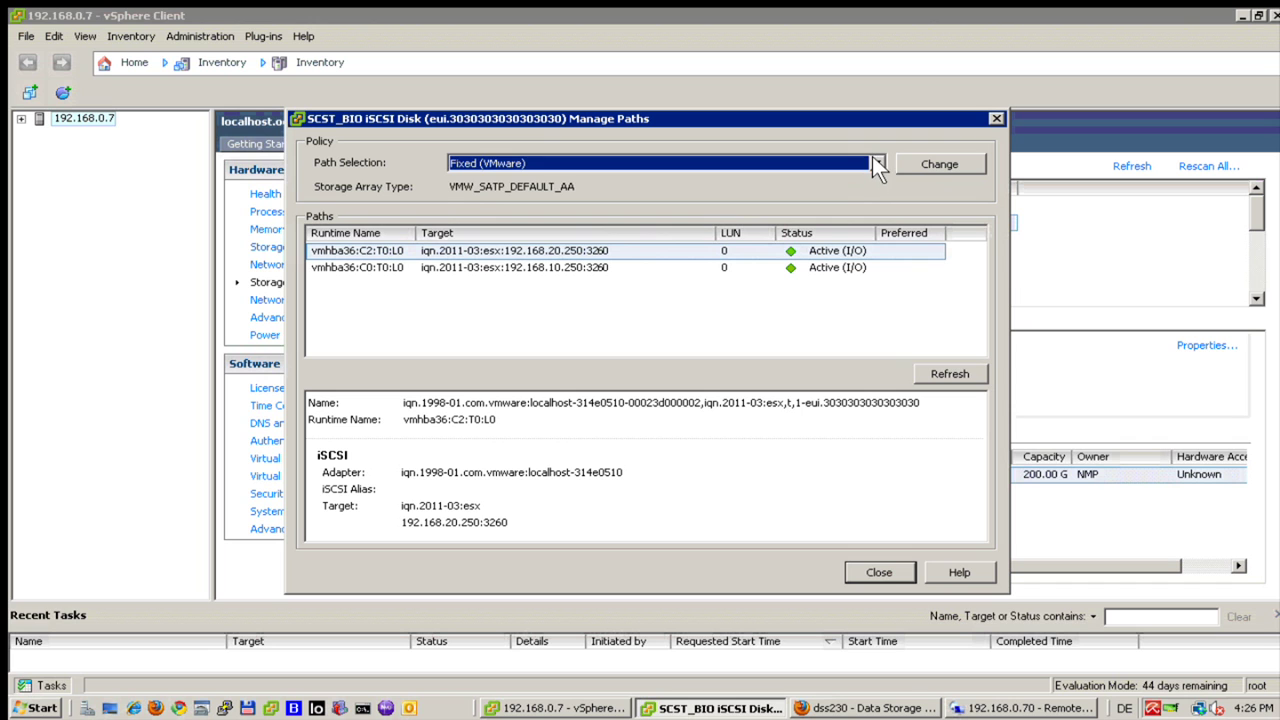
click(877, 163)
click(518, 199)
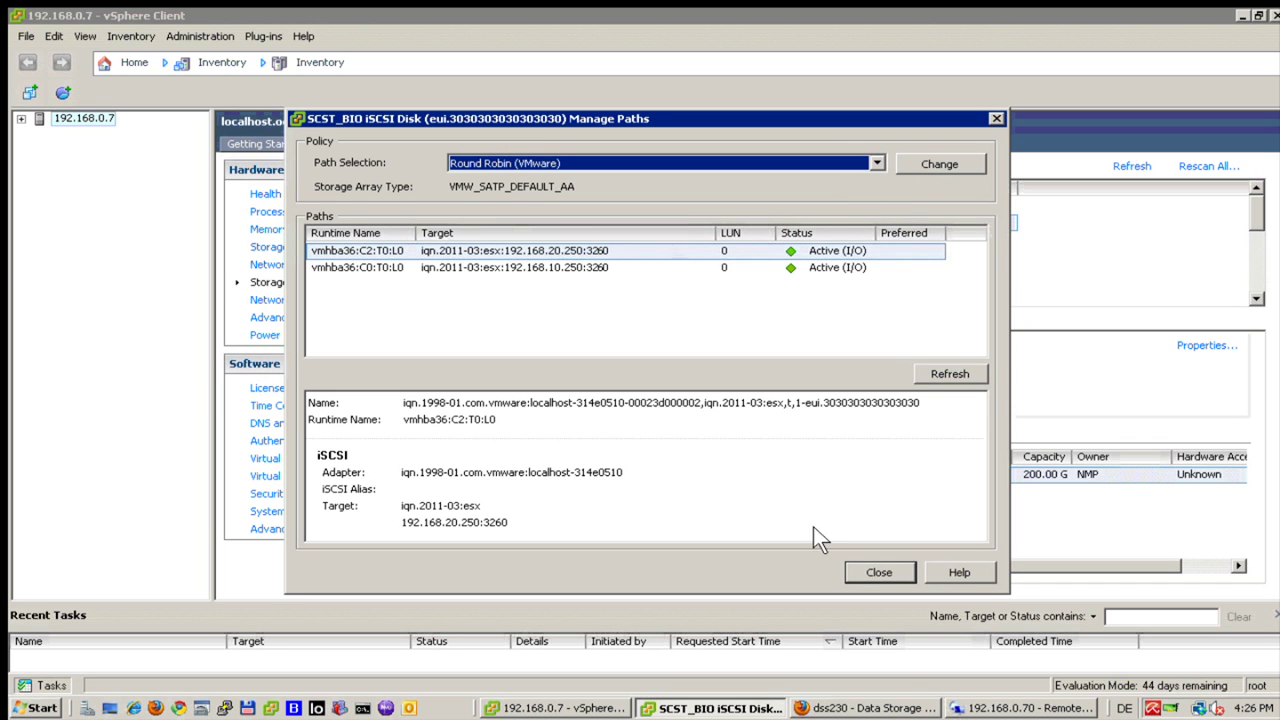
click(878, 568)
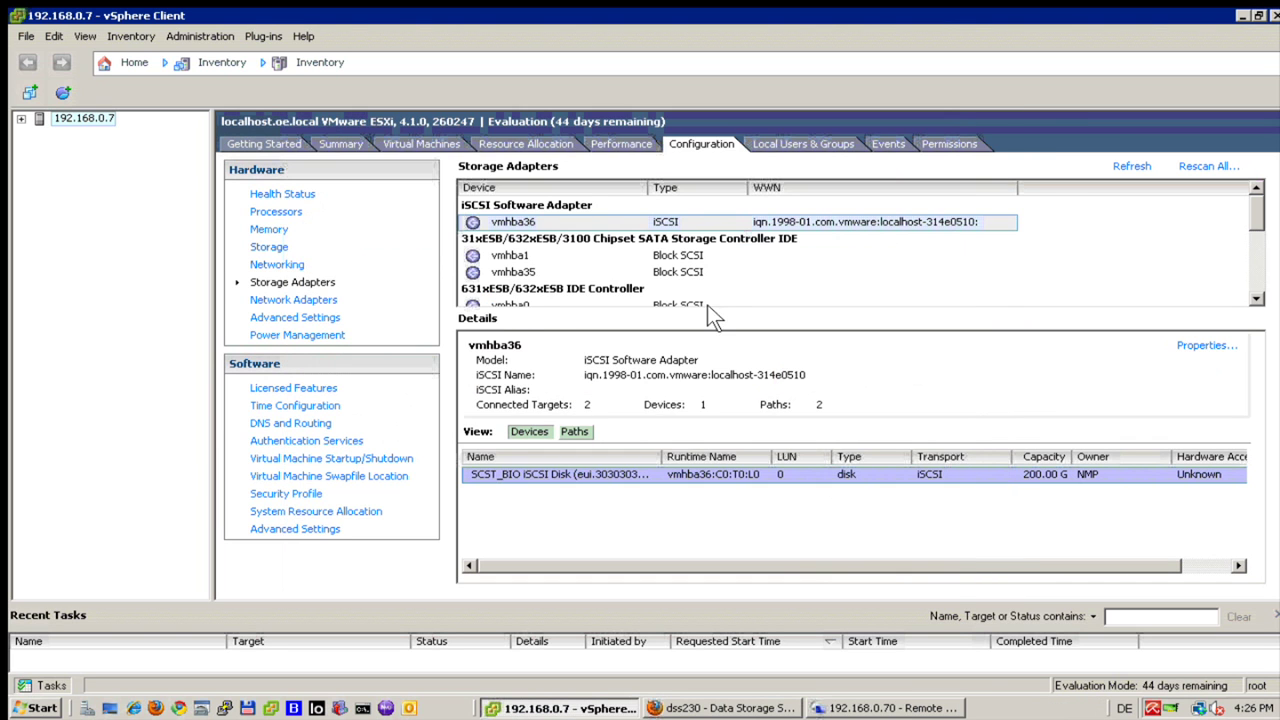
Show Networking with VMkernel 2 (192.168.10.7) on vmnic2 and VMkernel 3 (192.168.20.7) on vmnic3.
click(277, 264)
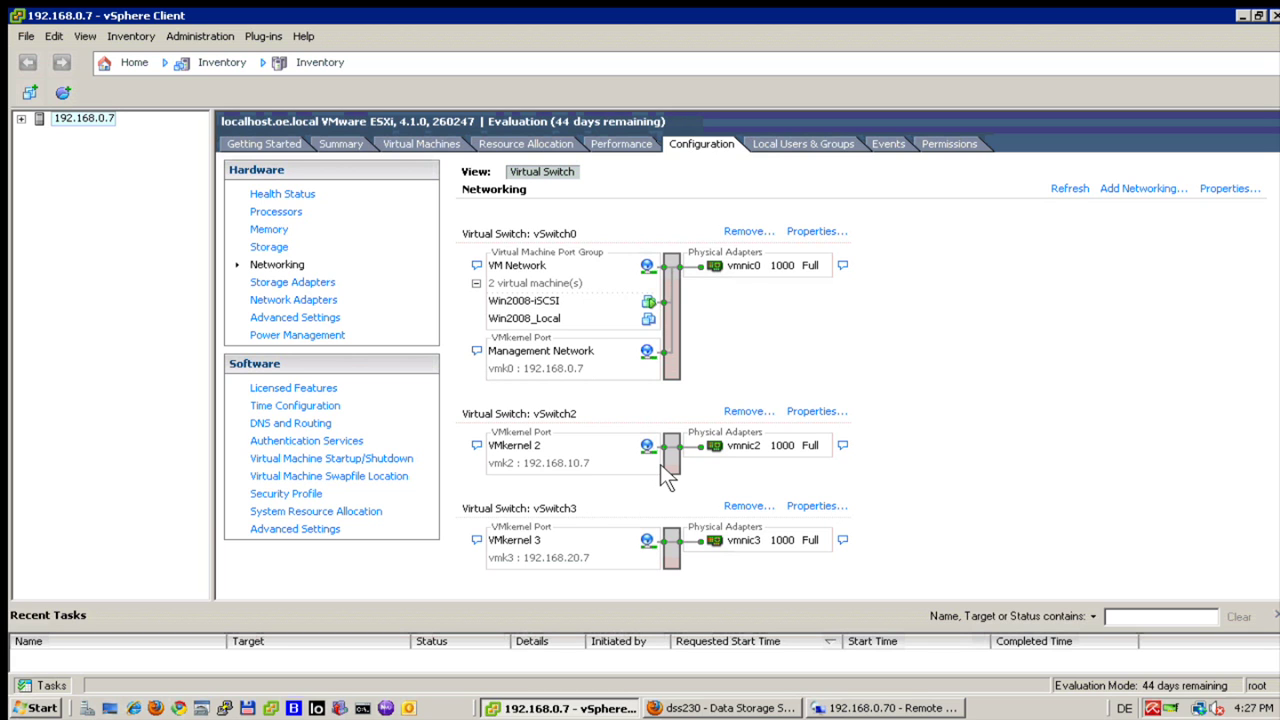
Browse the STORE-iSCSI-MPIO datastore's Win2008 folder from the Storage view, then return to the remote session.
click(280, 248)
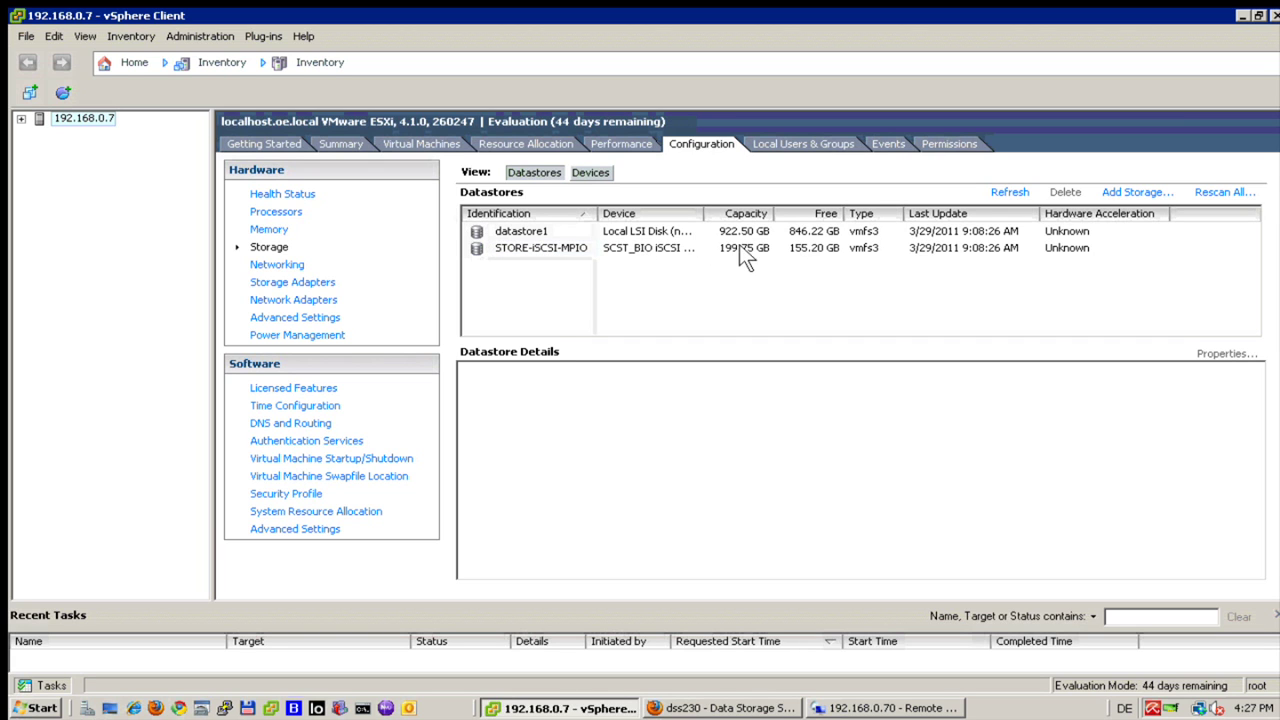
right_click(541, 246)
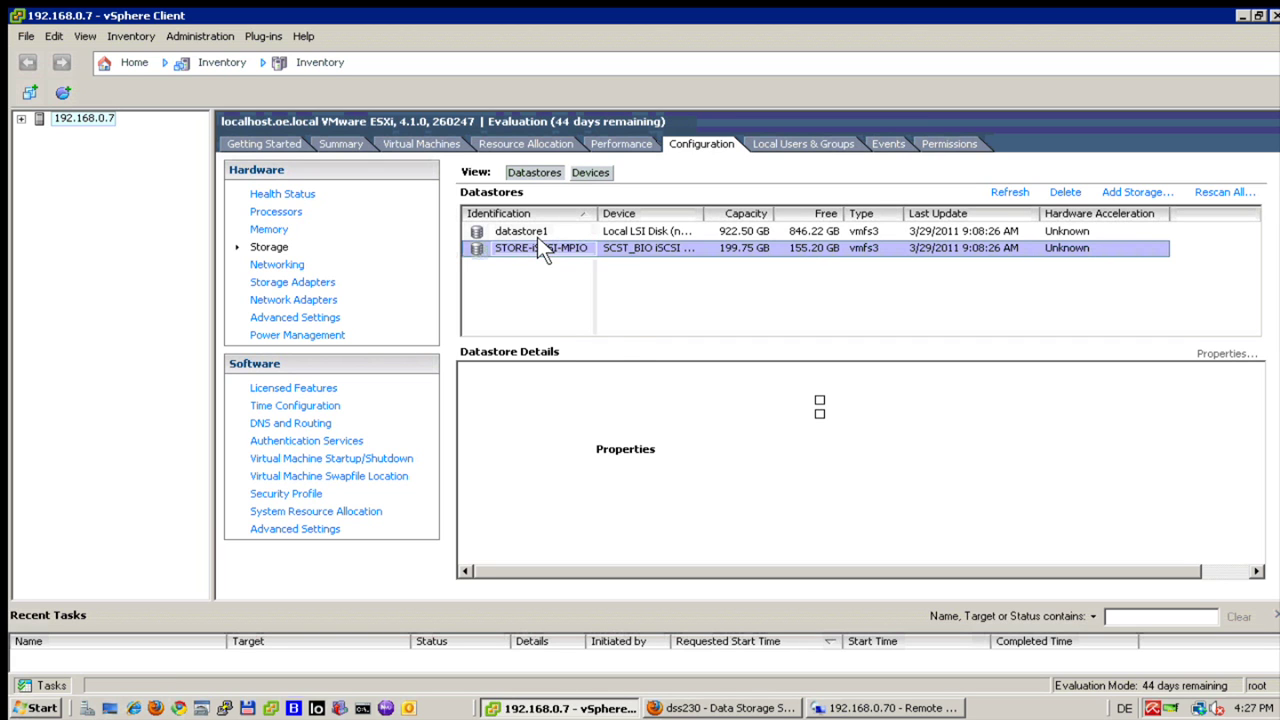
click(628, 255)
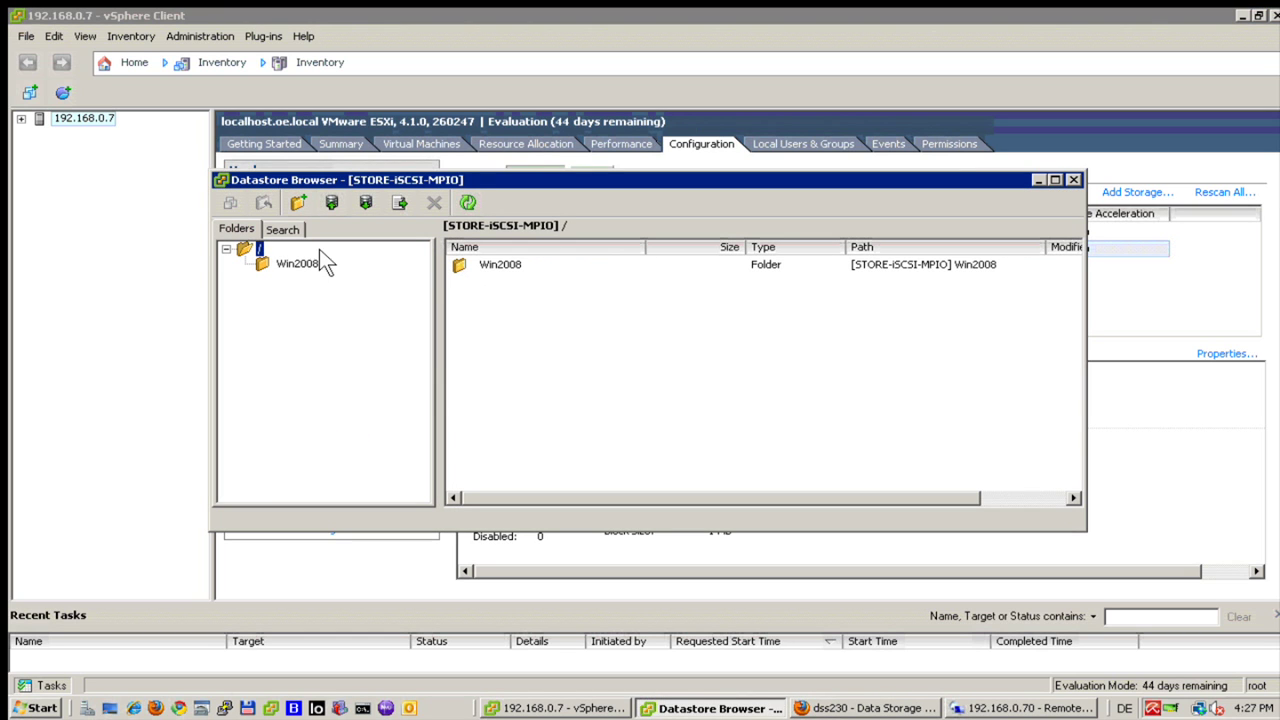
click(290, 264)
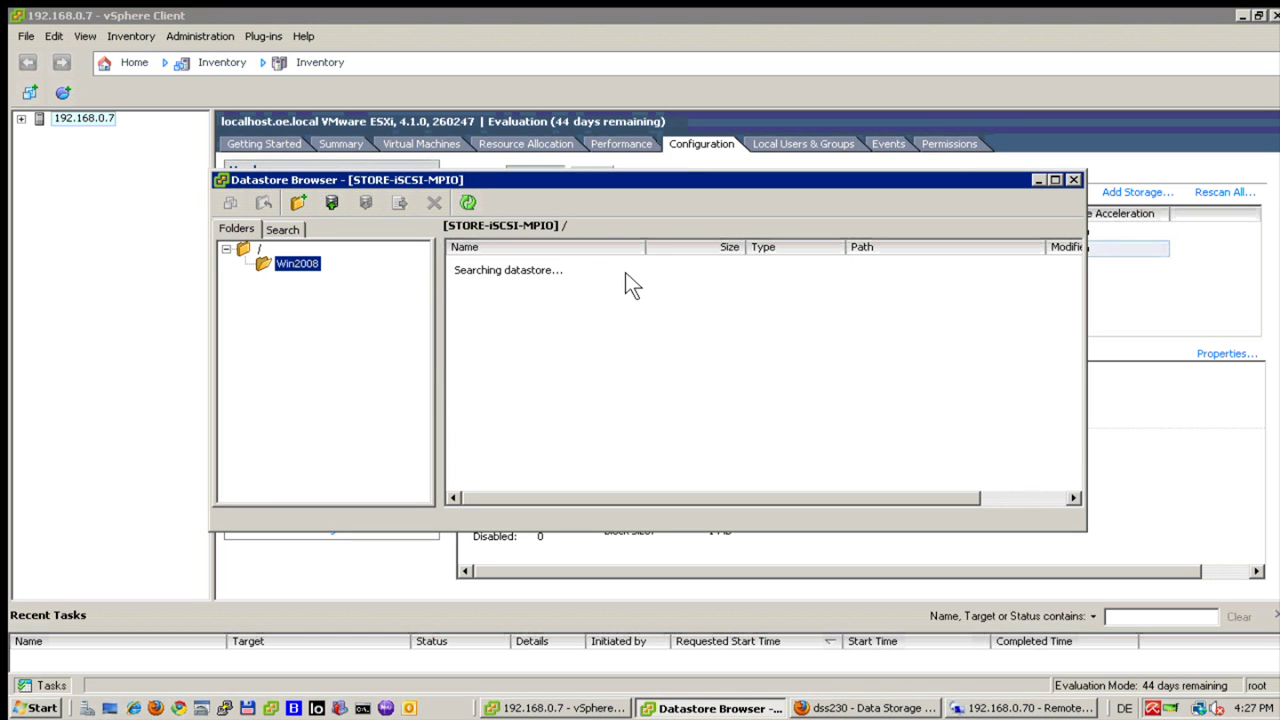
click(1075, 180)
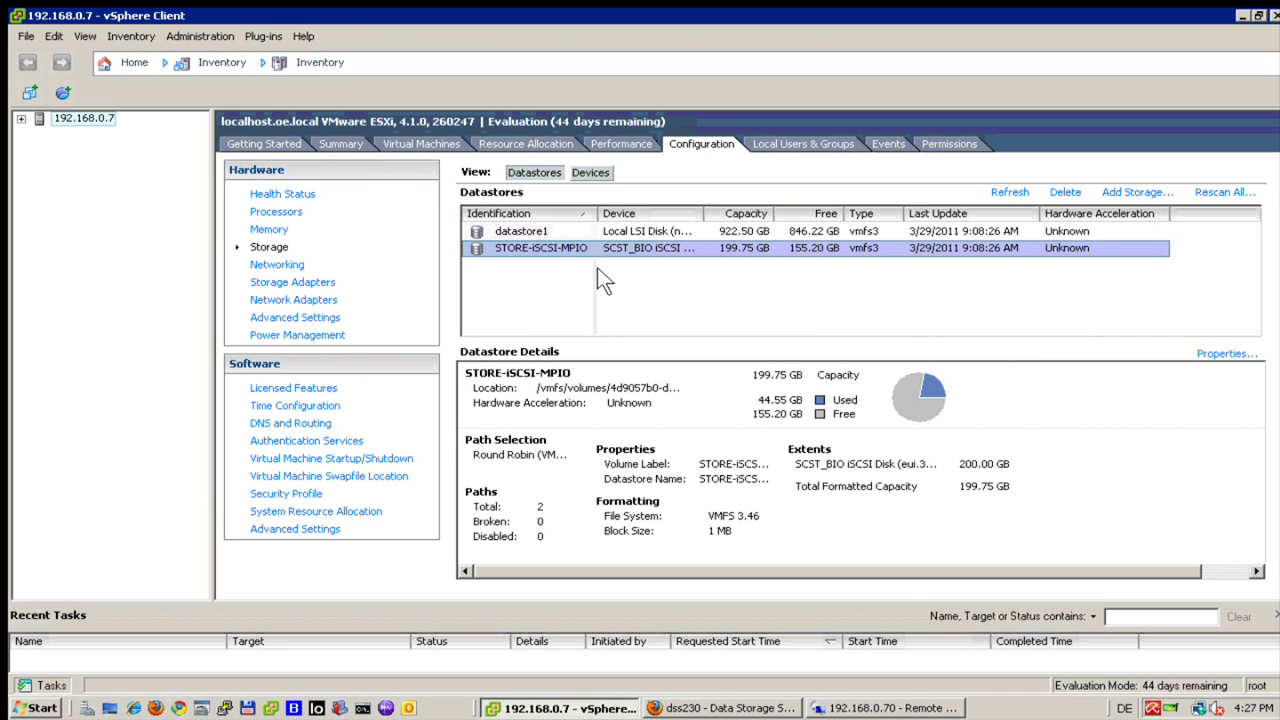
click(878, 708)
Unlock the remote server with its account password and close Iometer.
click(634, 478)
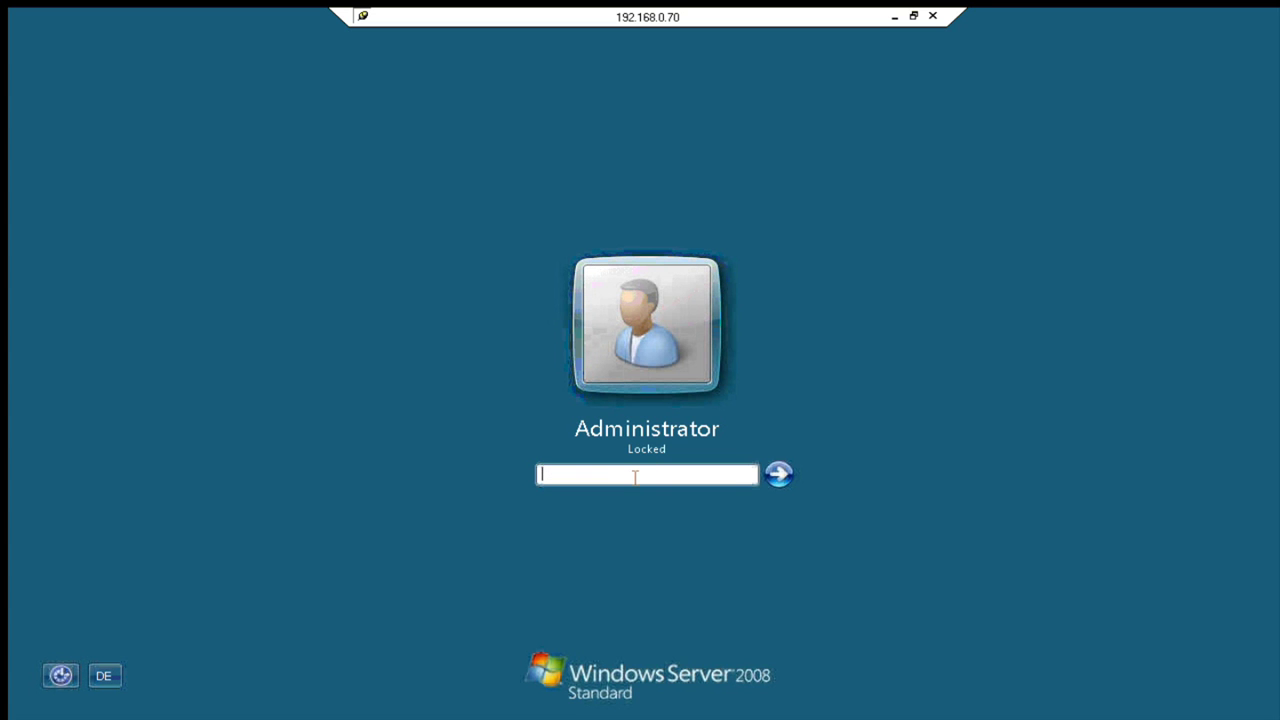
text(******)
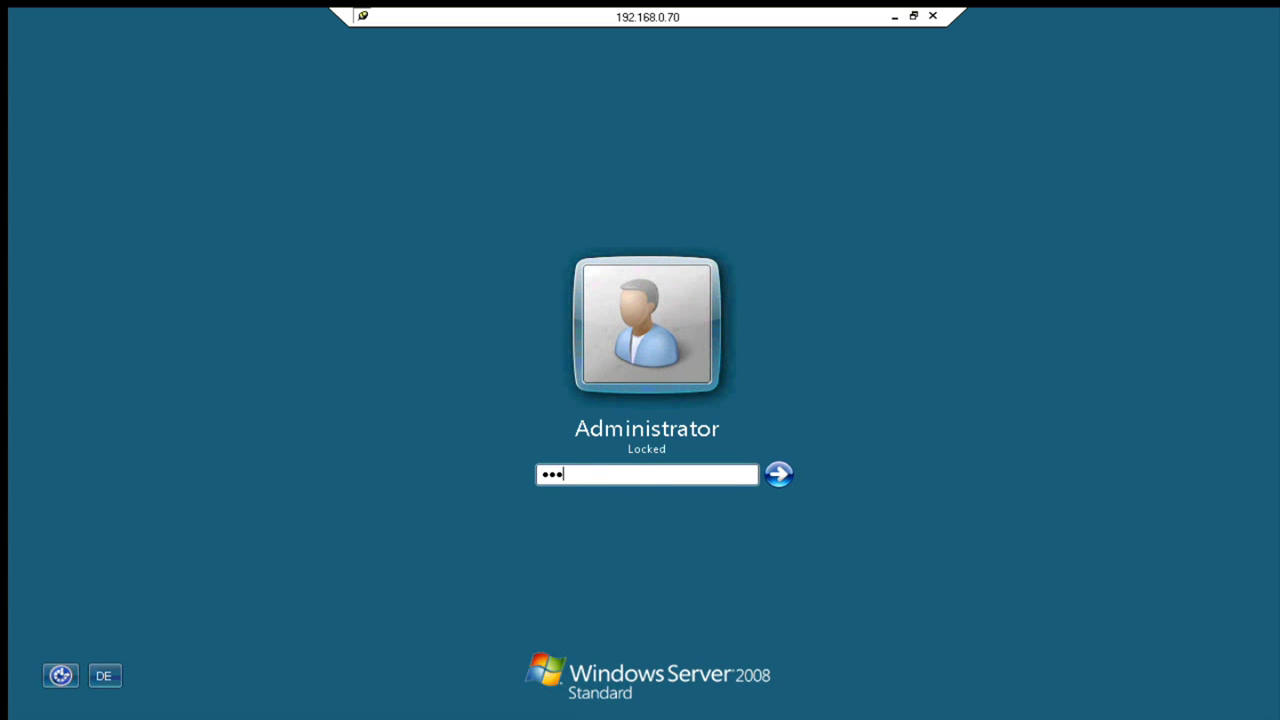
text(***)
key(Return)
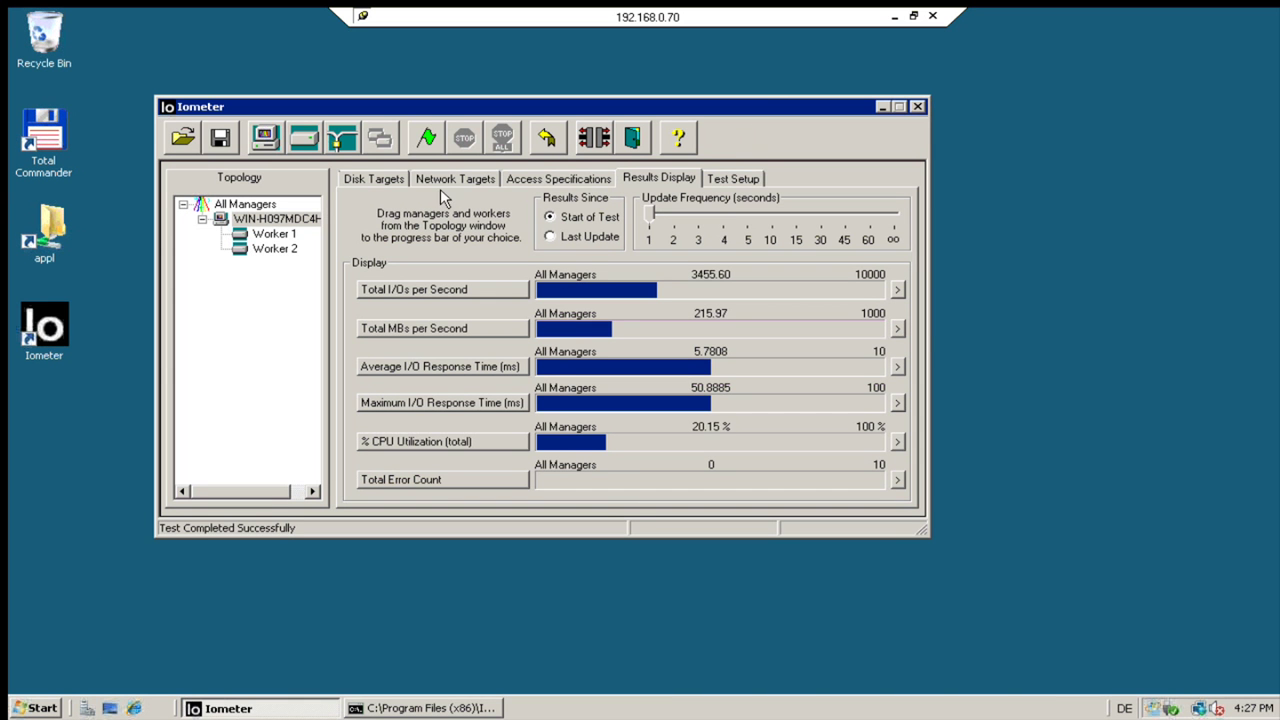
click(918, 107)
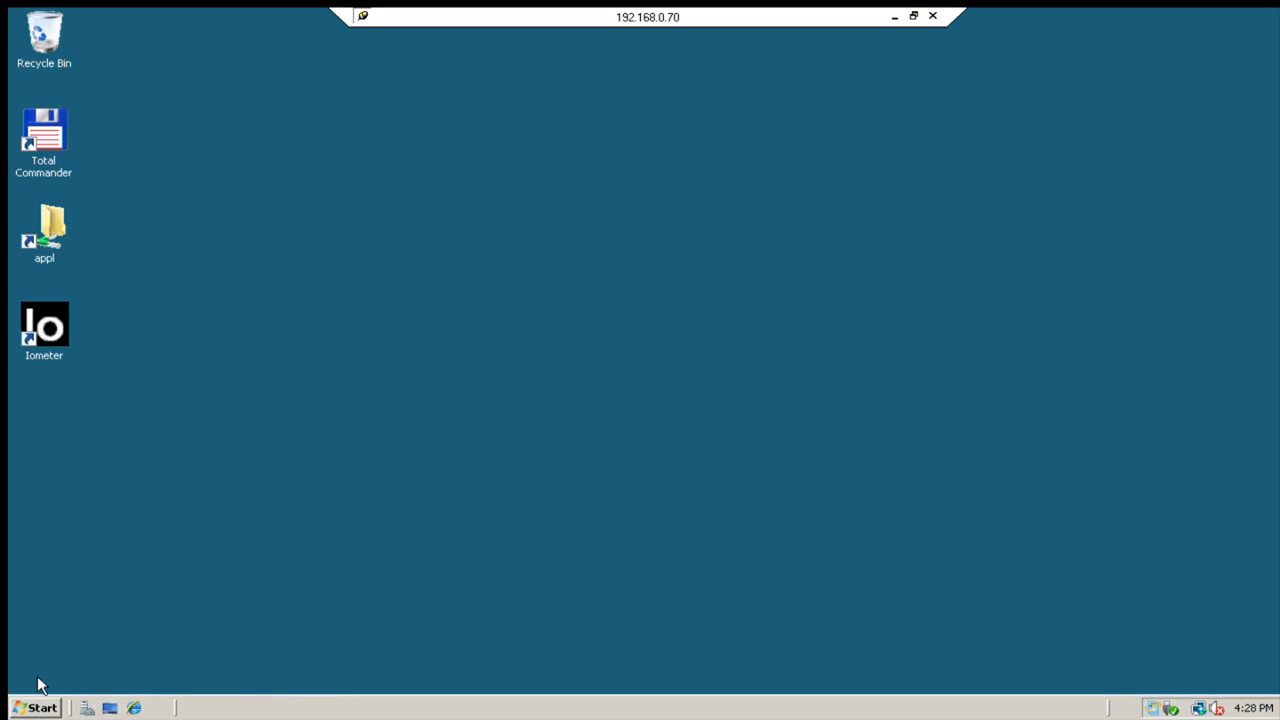
Confirm Local Disk C: shows 39.9 GB with 18.4 GB free, then expand the vSphere host's VMs.
click(36, 709)
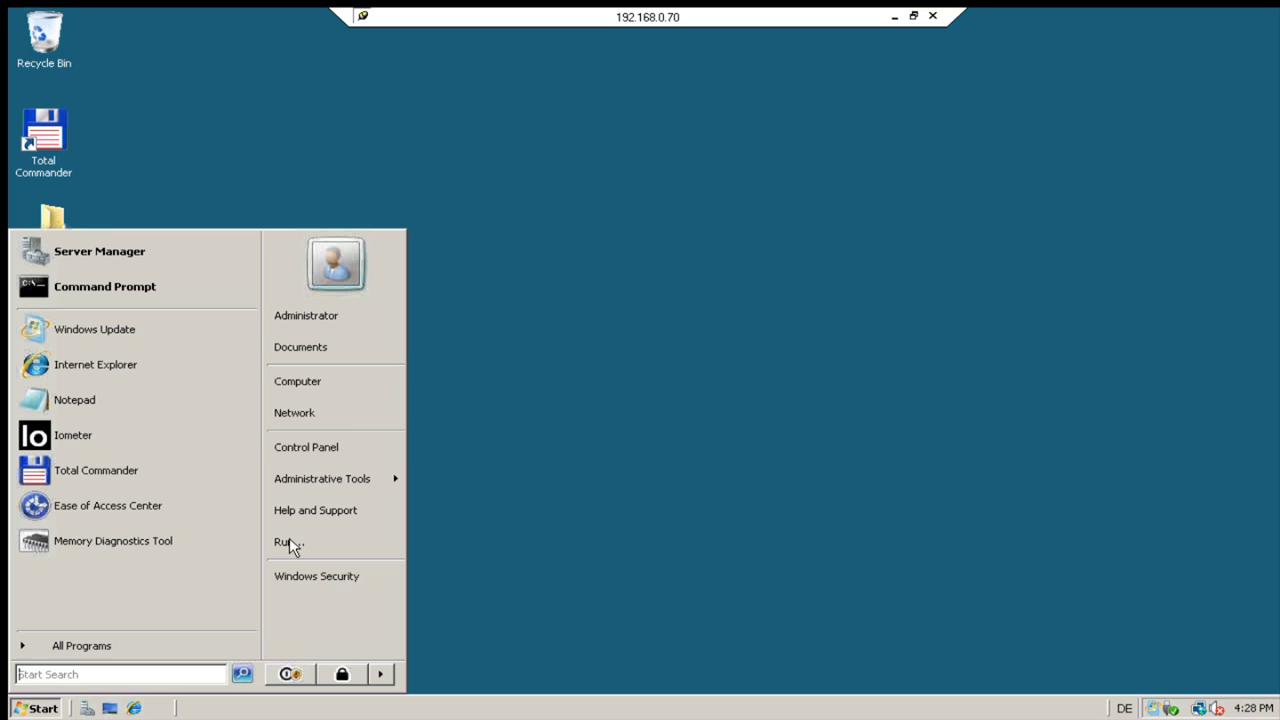
click(342, 386)
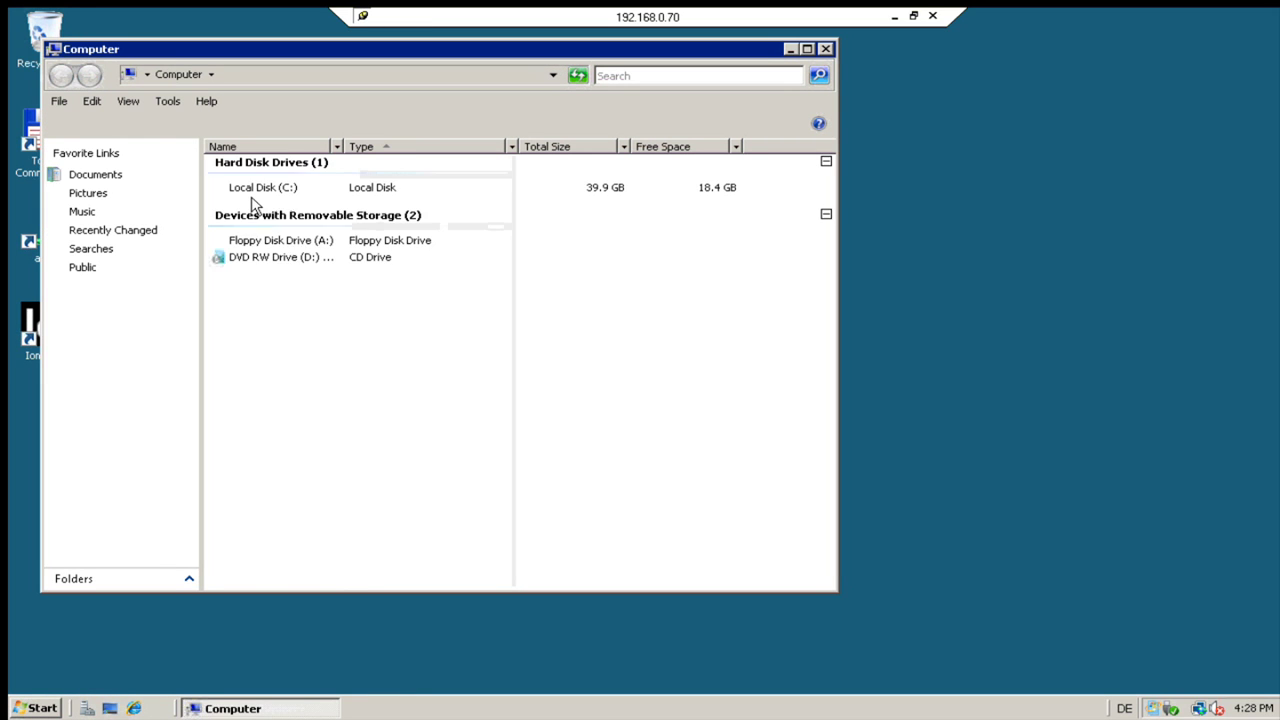
click(266, 192)
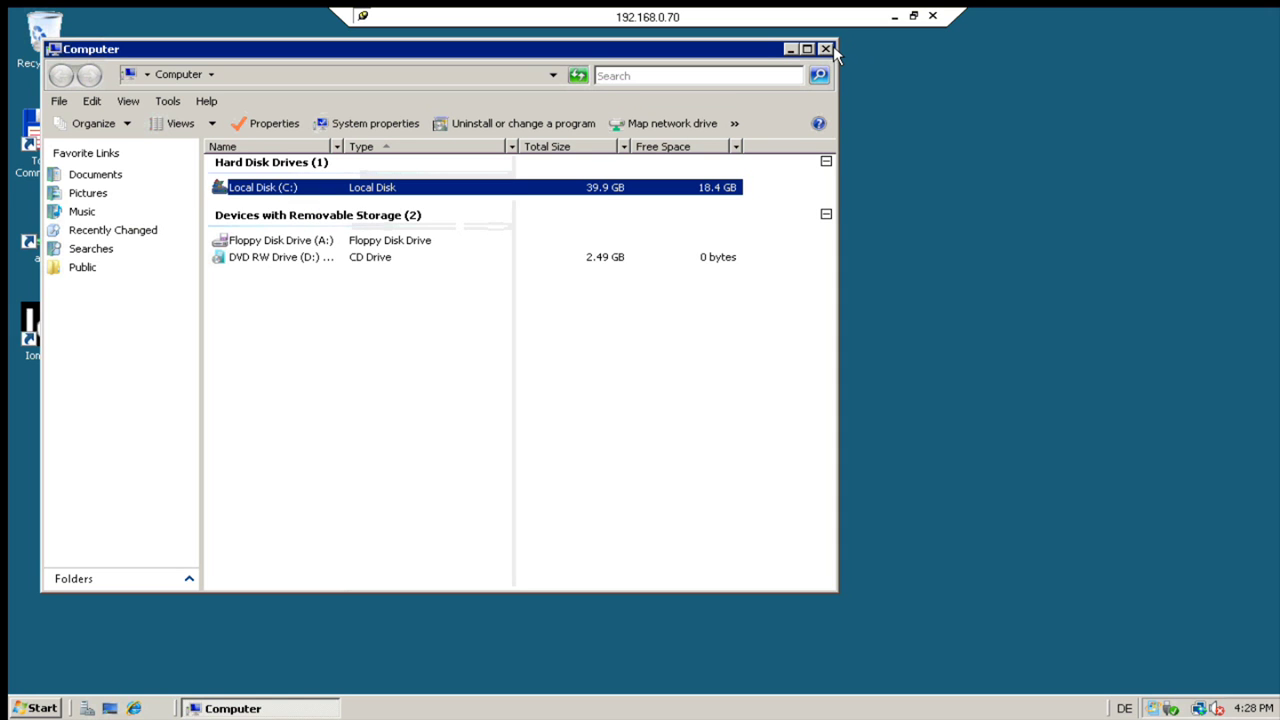
click(826, 49)
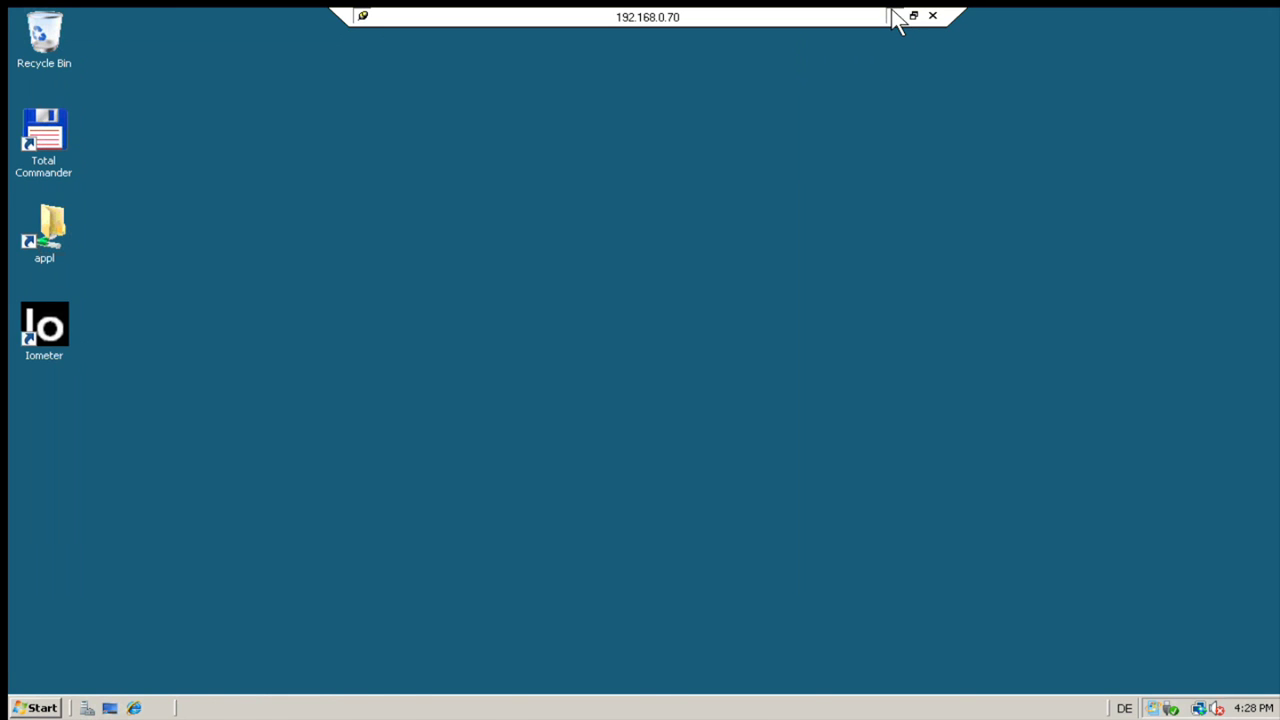
click(894, 16)
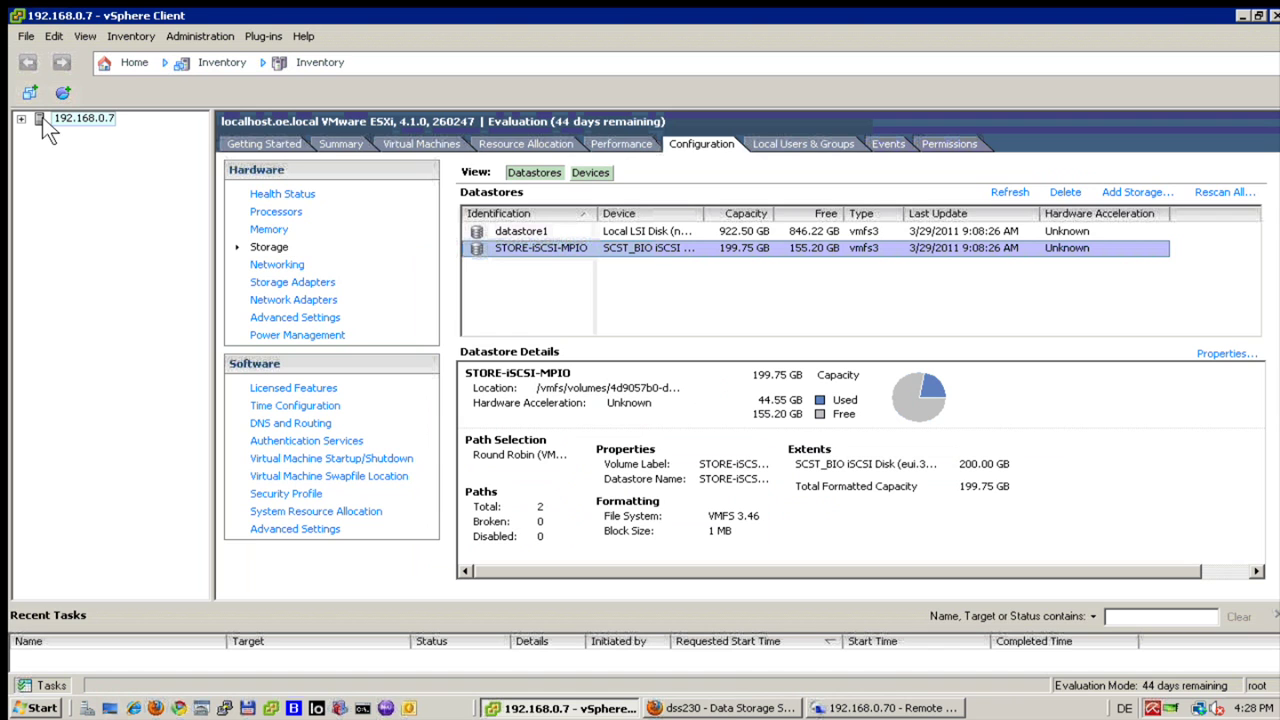
click(21, 118)
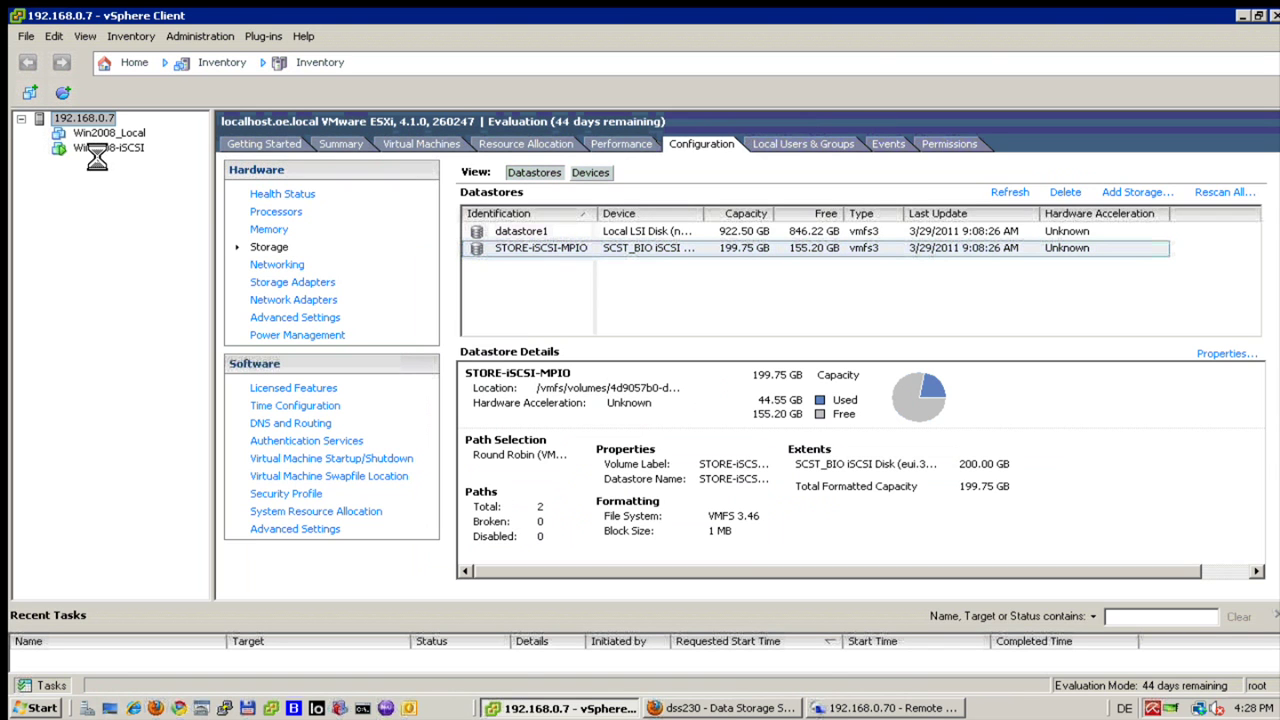
Compare summaries: Win2008_Local powered off on datastore1, Win2008-iSCSI running on STORE-iSCSI-MPIO.
click(85, 148)
click(345, 145)
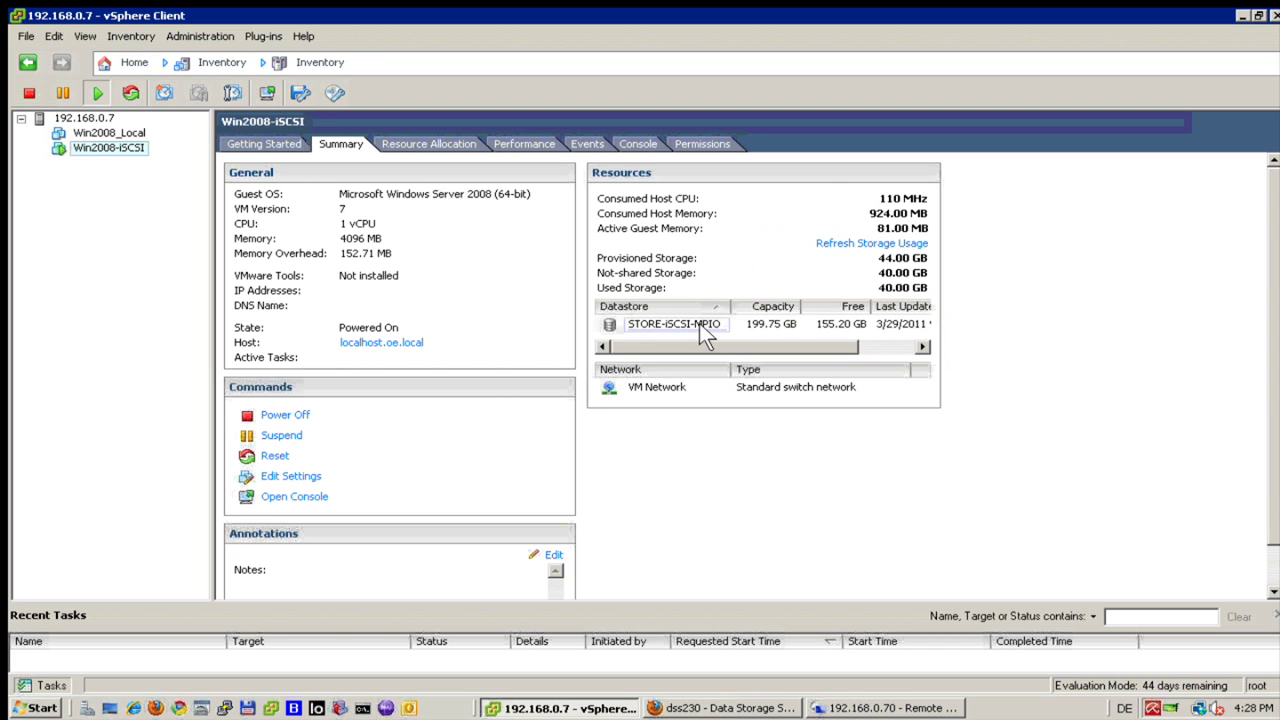
click(110, 150)
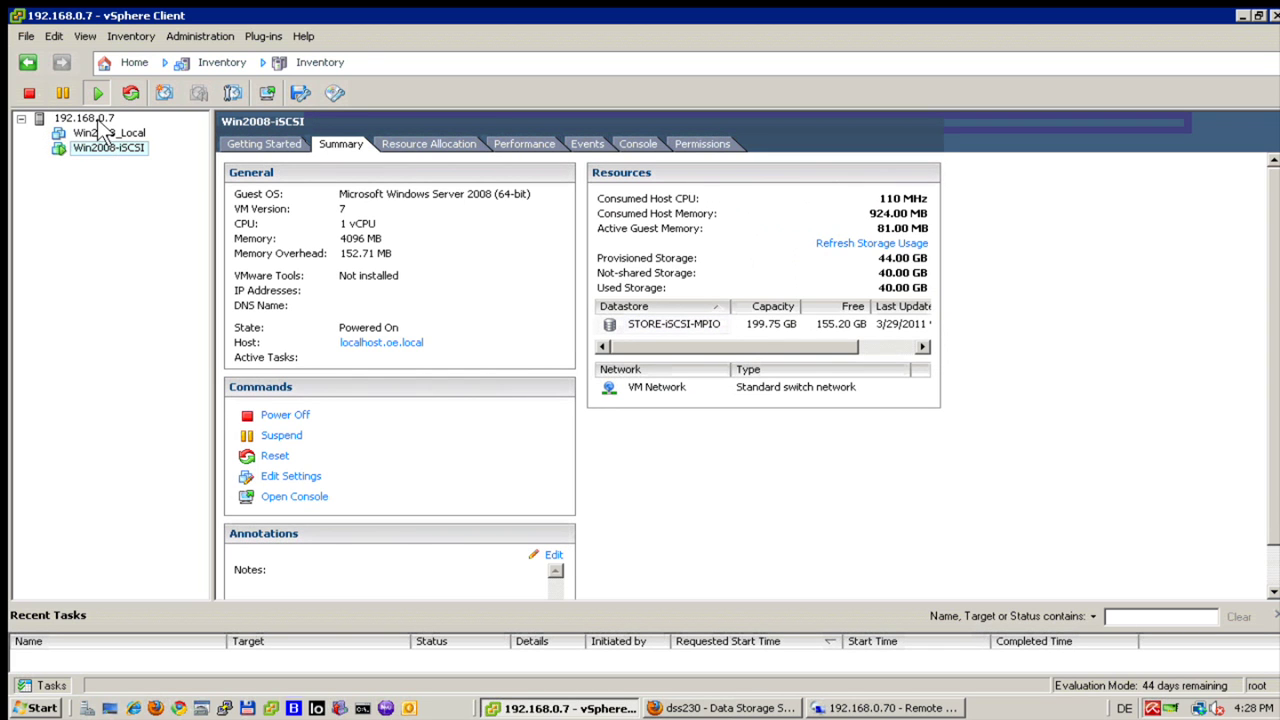
click(102, 134)
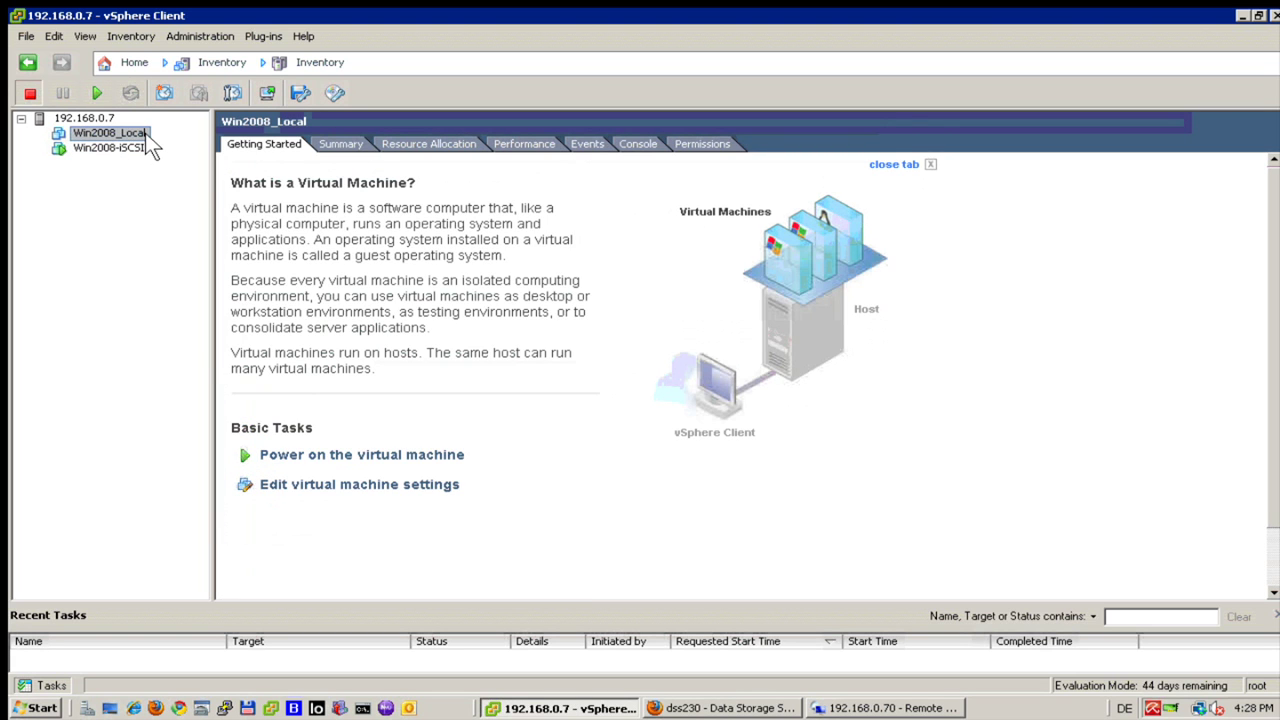
click(340, 145)
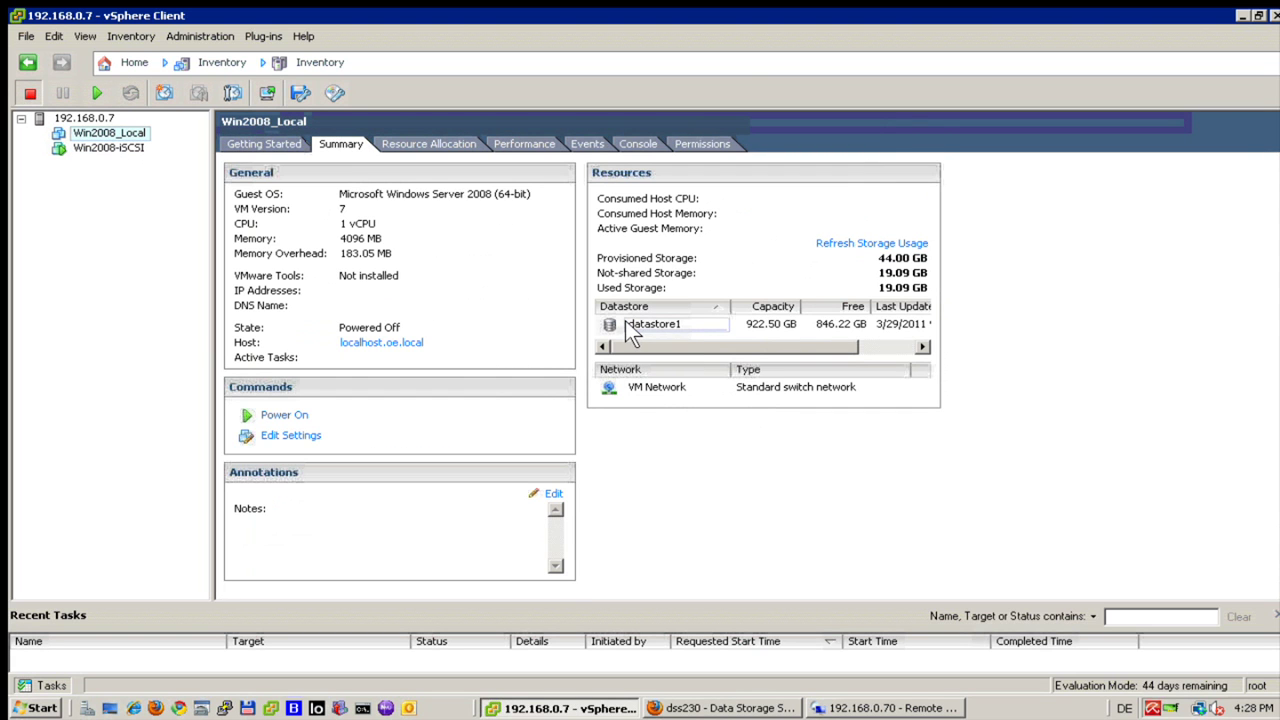
click(100, 148)
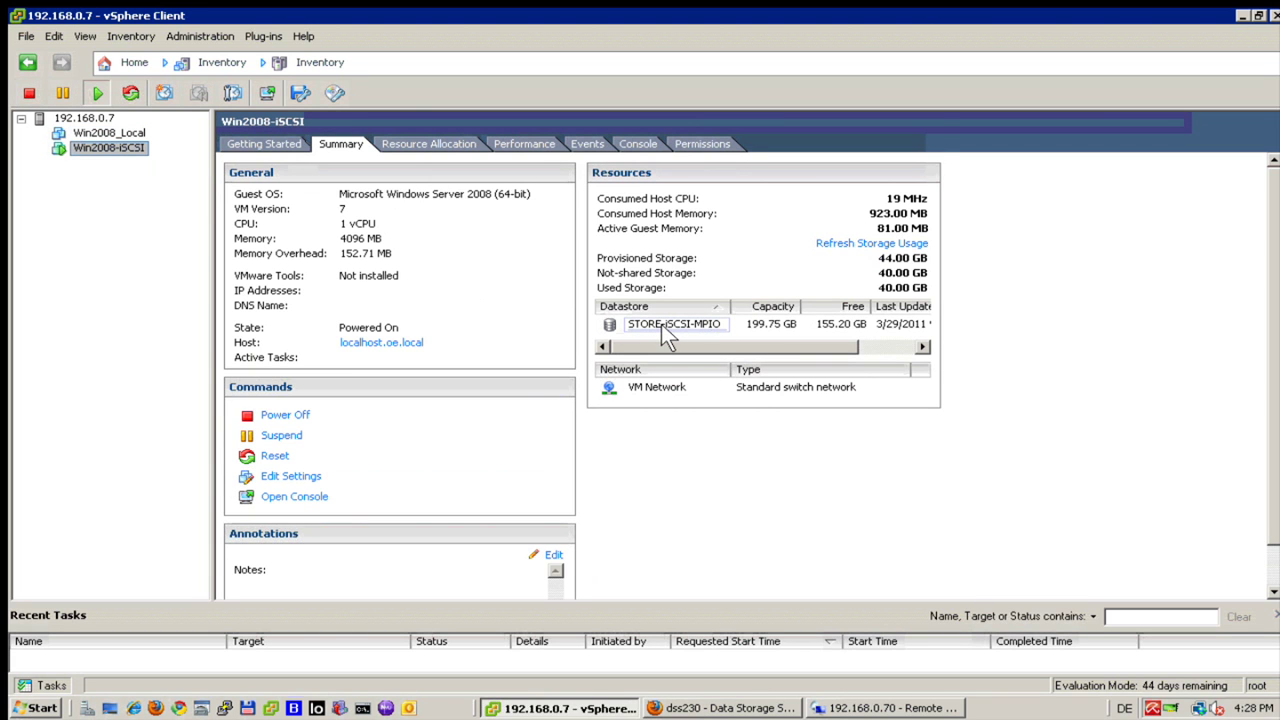
Launch Iometer, add a second disk worker to the manager and set 10 outstanding I/Os.
click(880, 708)
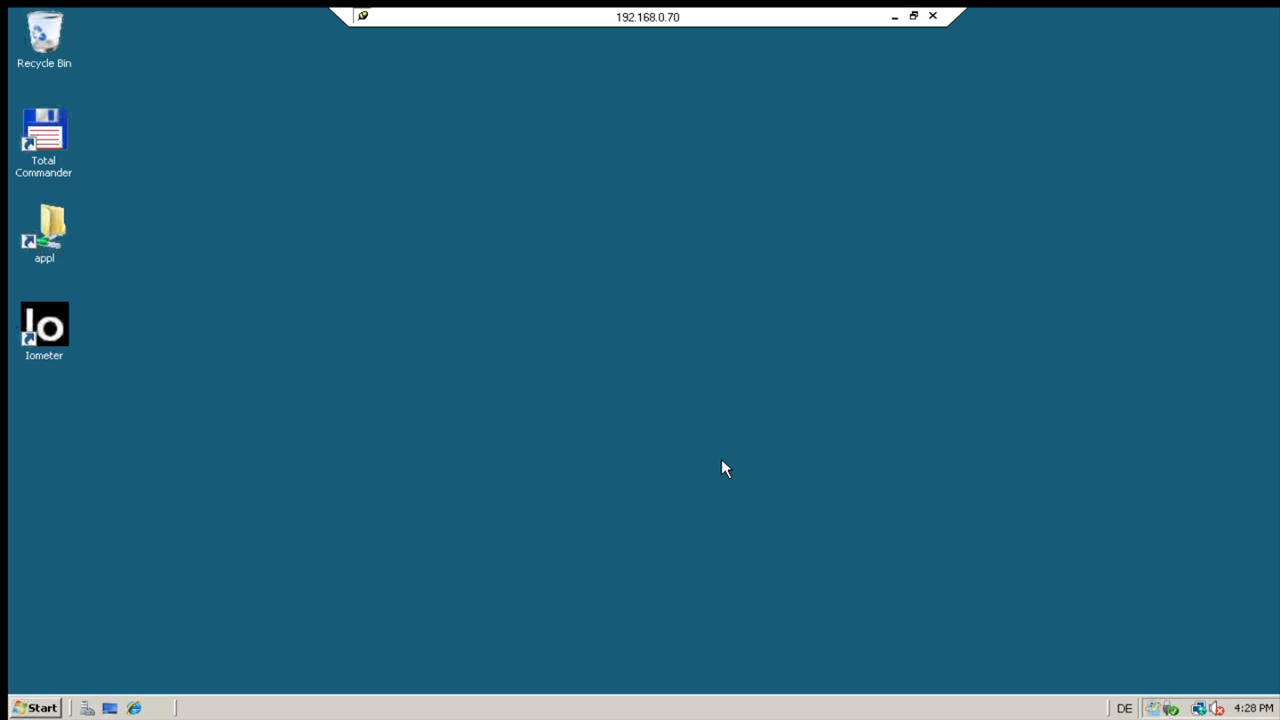
double_click(44, 325)
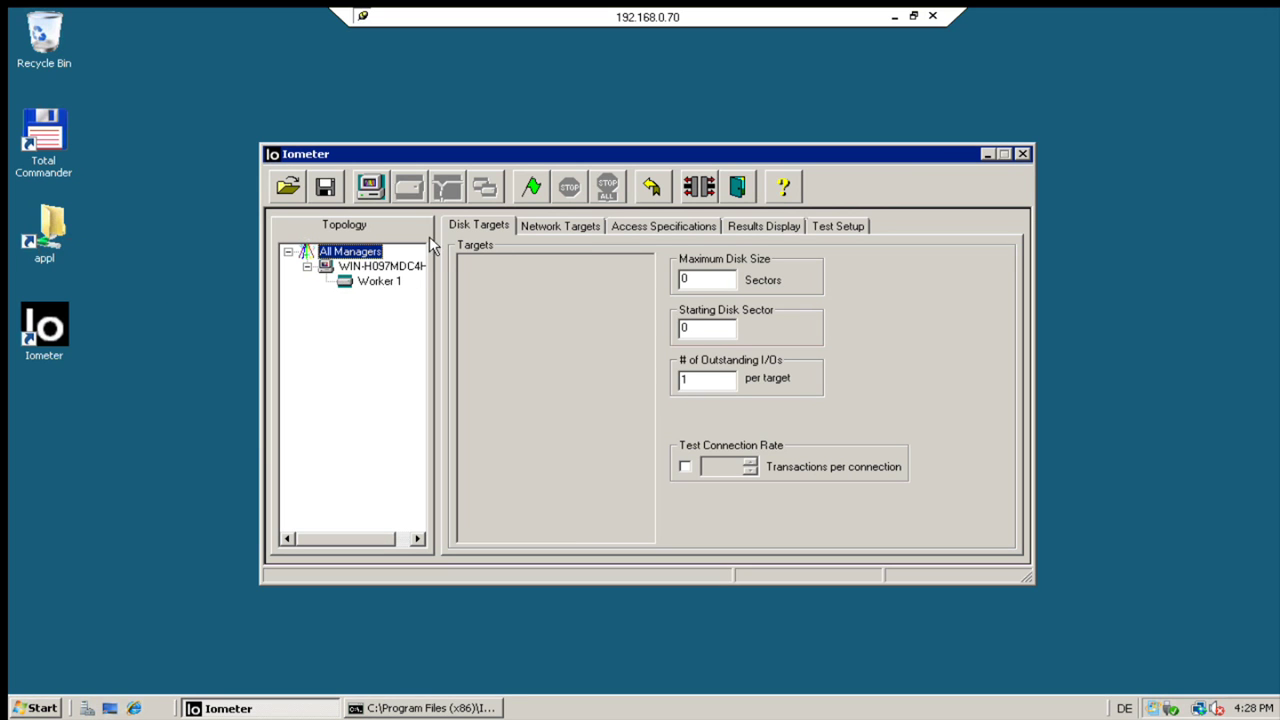
click(370, 283)
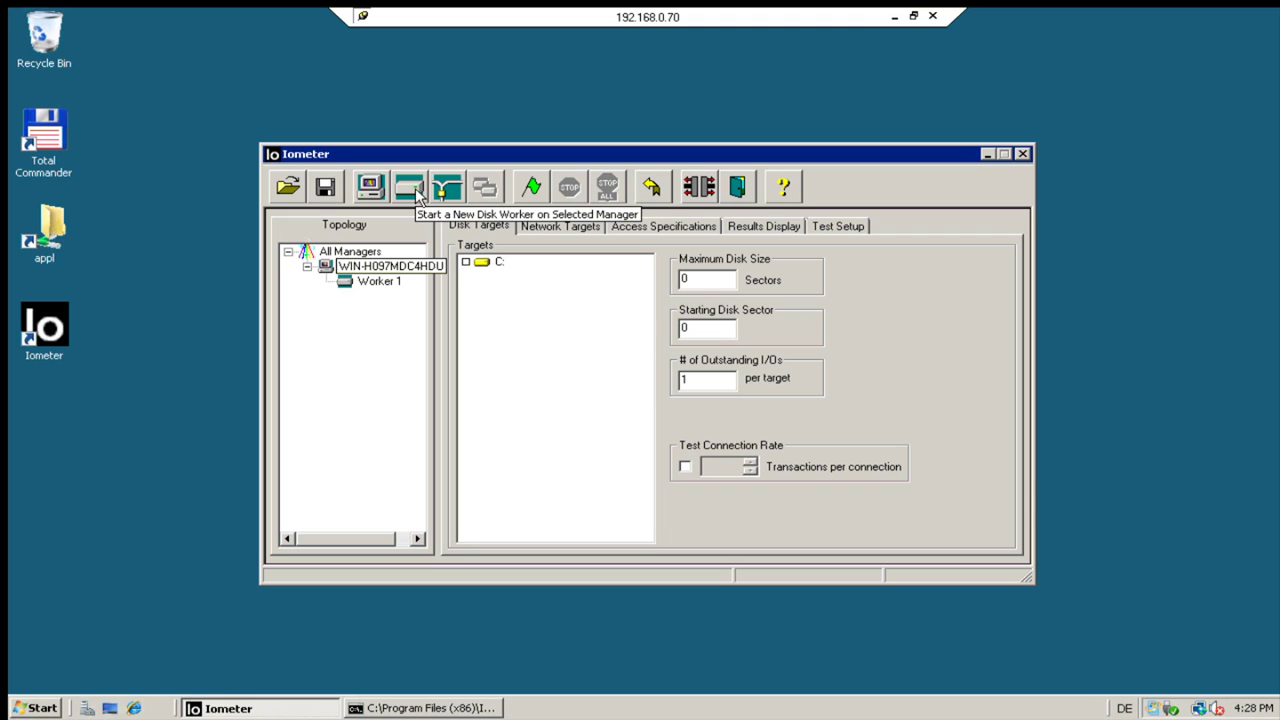
click(410, 187)
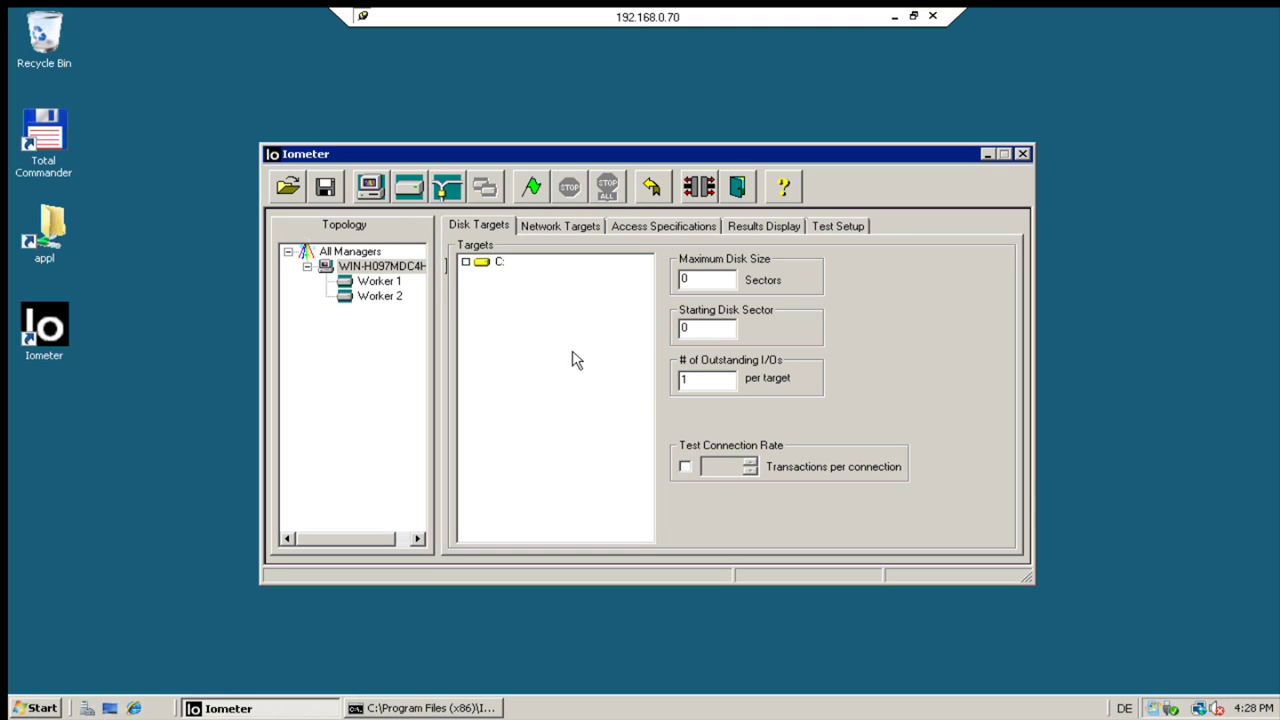
click(726, 381)
text(0)
Make drive C: the disk target for both Worker 1 and Worker 2.
click(380, 287)
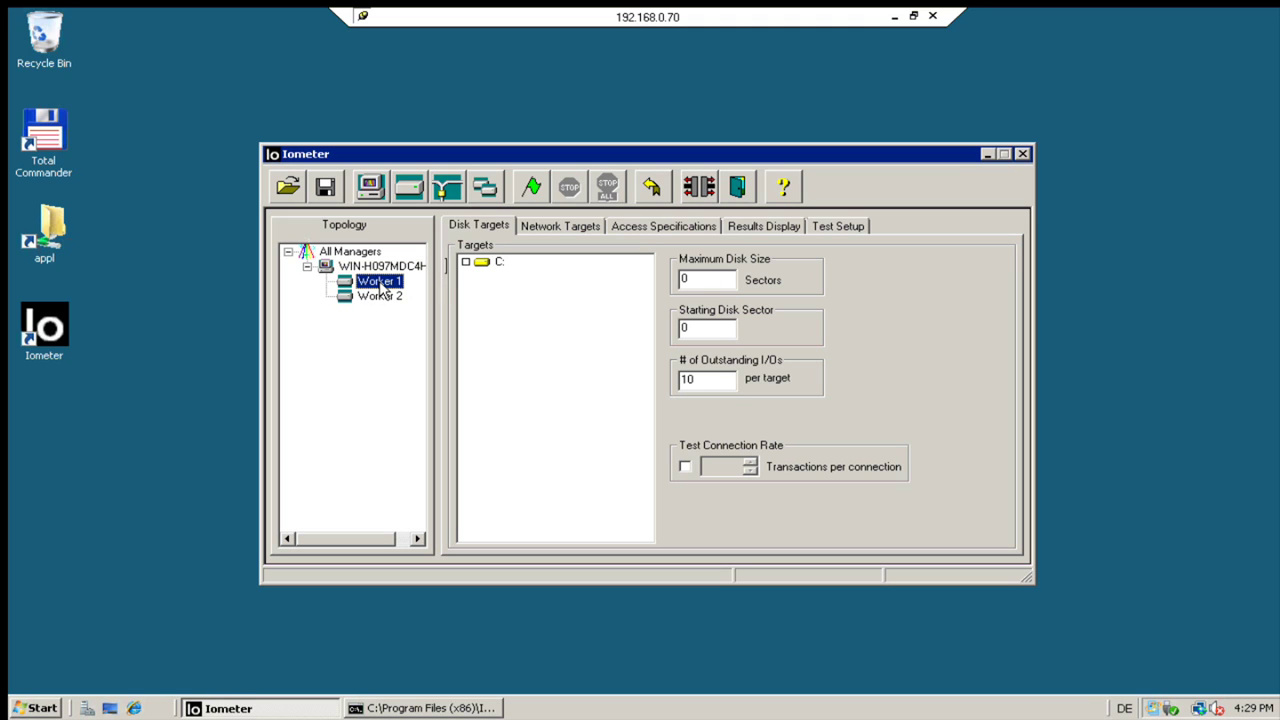
click(467, 263)
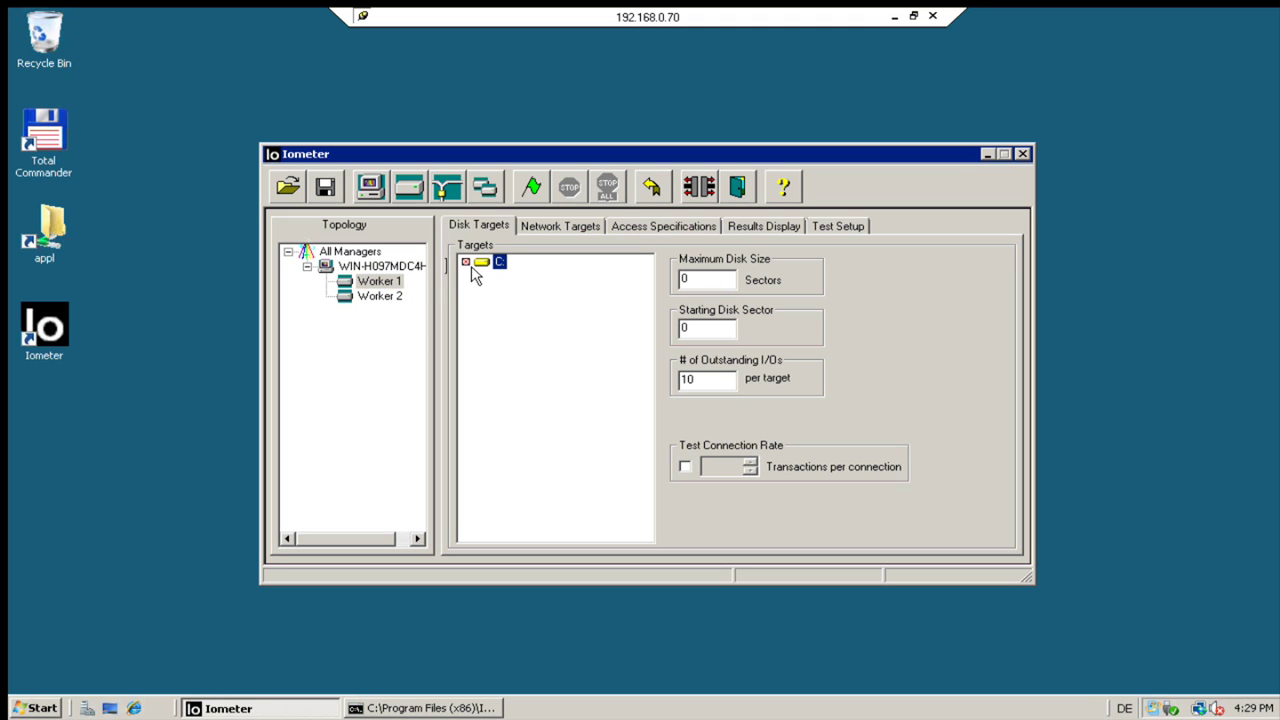
click(380, 296)
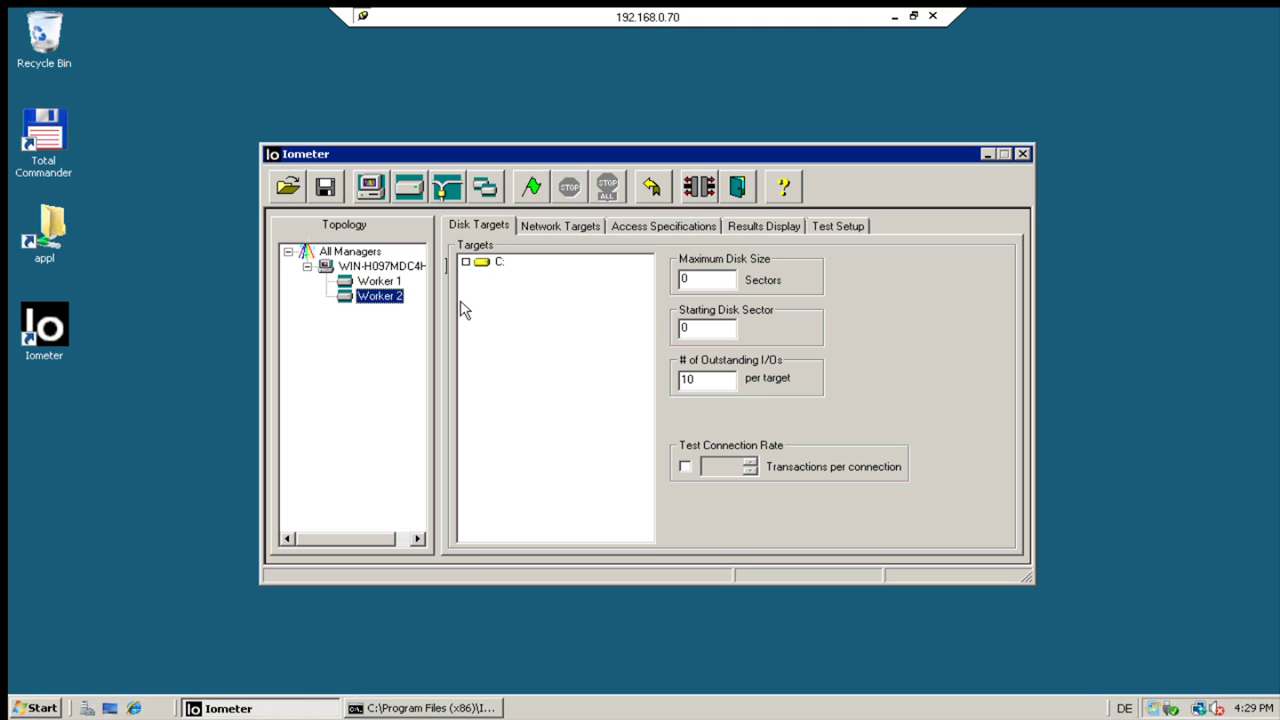
click(467, 263)
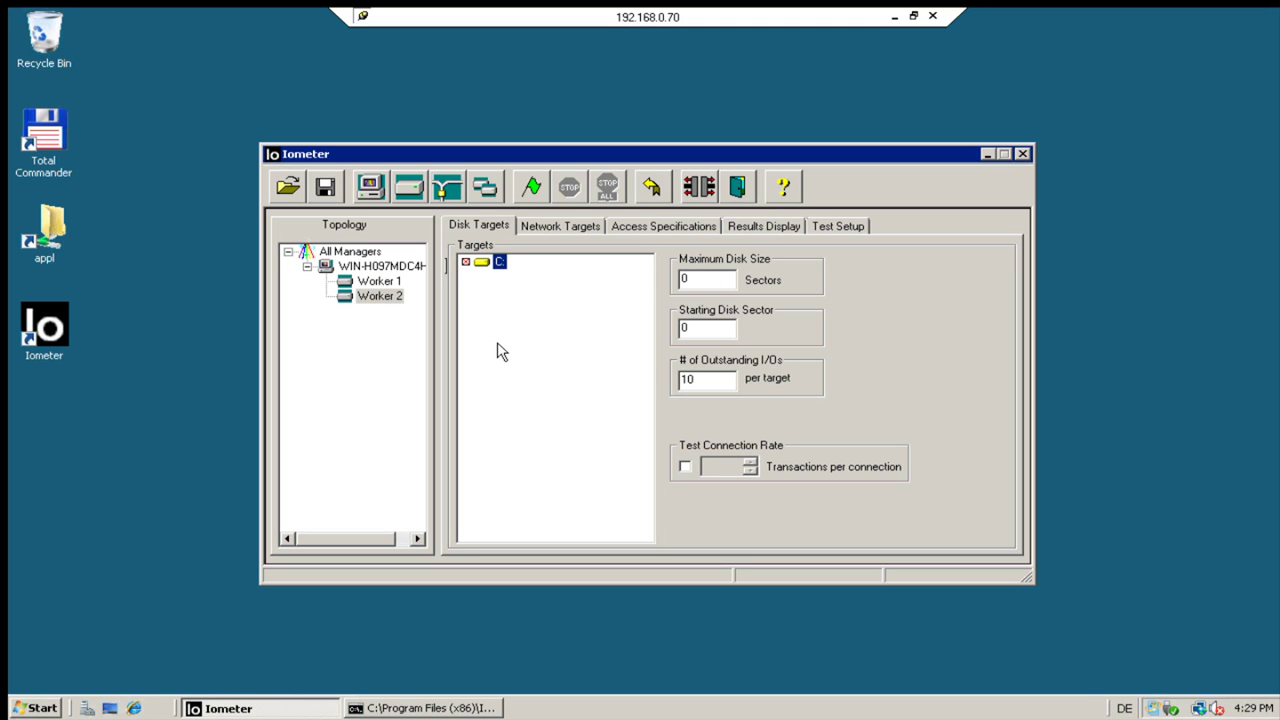
click(466, 263)
click(467, 264)
Check in Total Commander that iobw.tst on C: is 1,073,741,824 bytes, then return to Firefox locally.
double_click(58, 162)
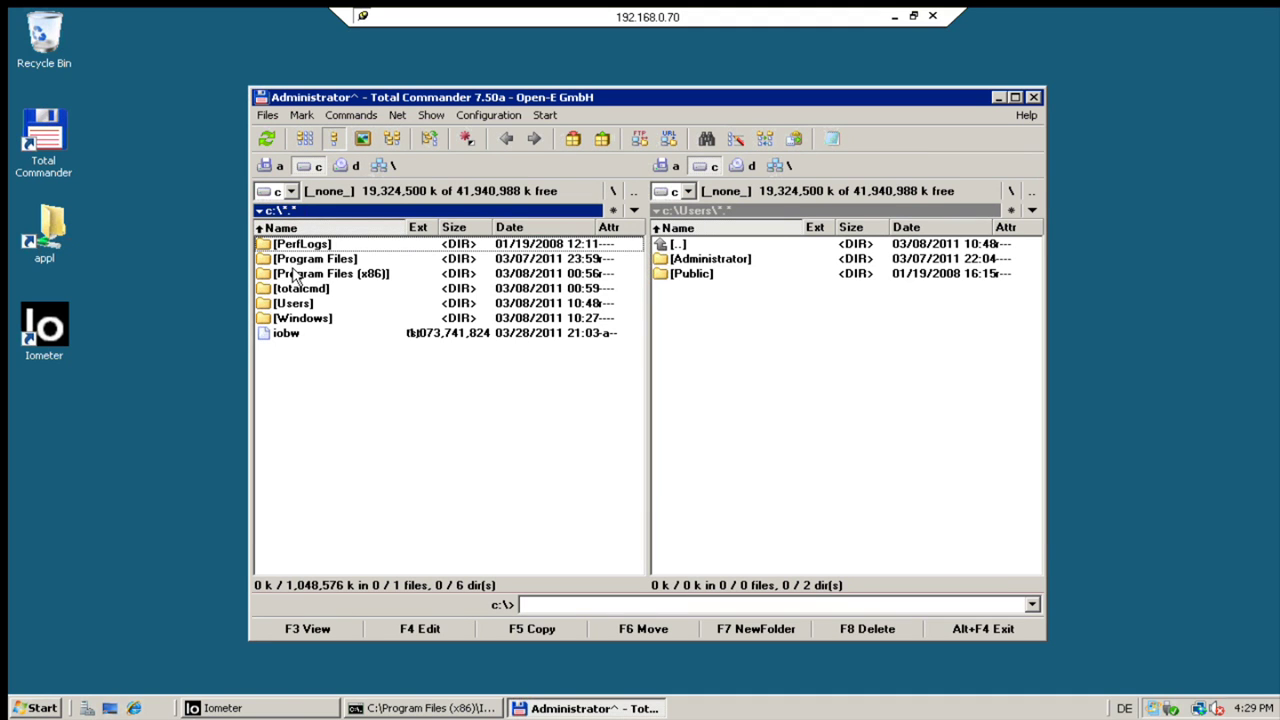
click(322, 336)
drag(437, 227, 500, 227)
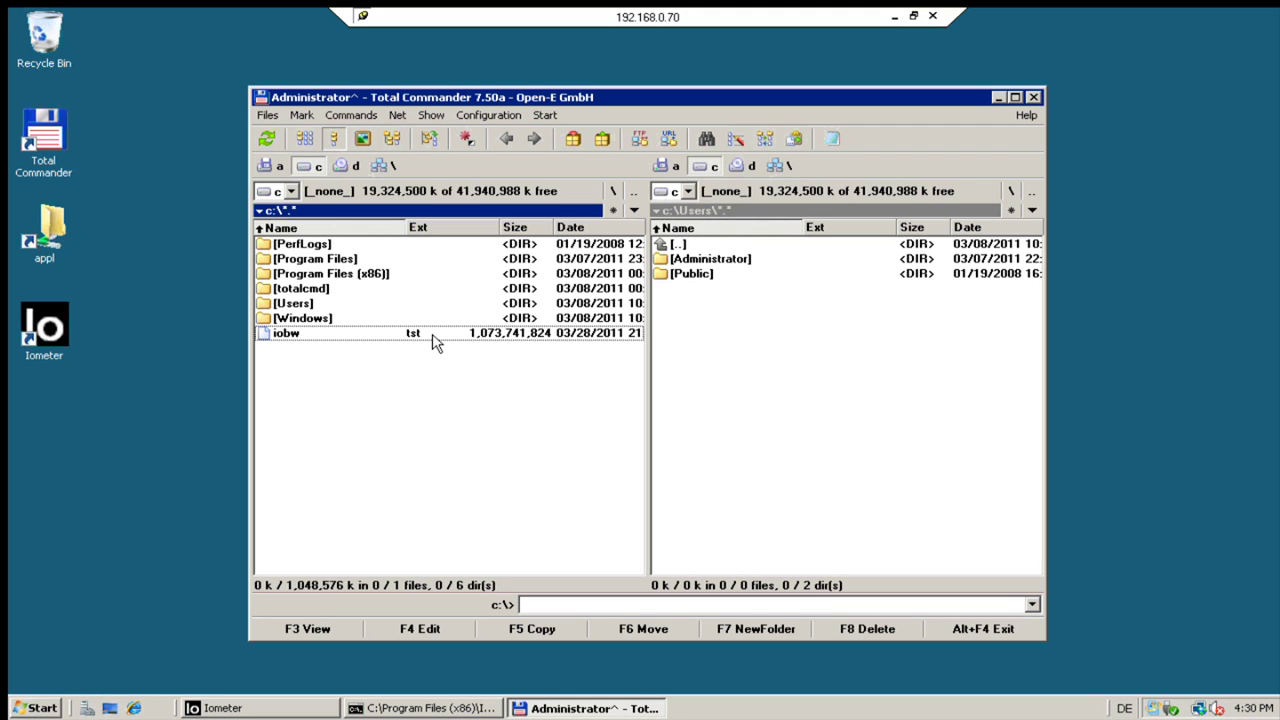
click(891, 17)
click(700, 707)
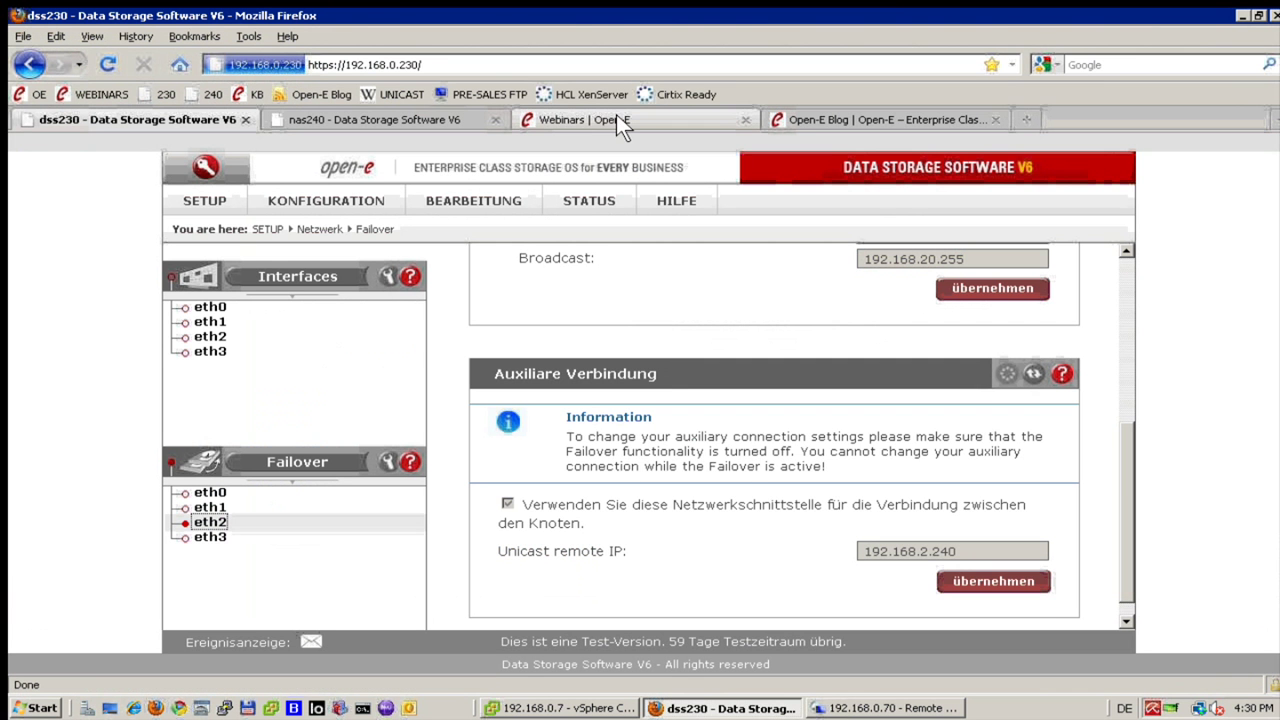
click(616, 114)
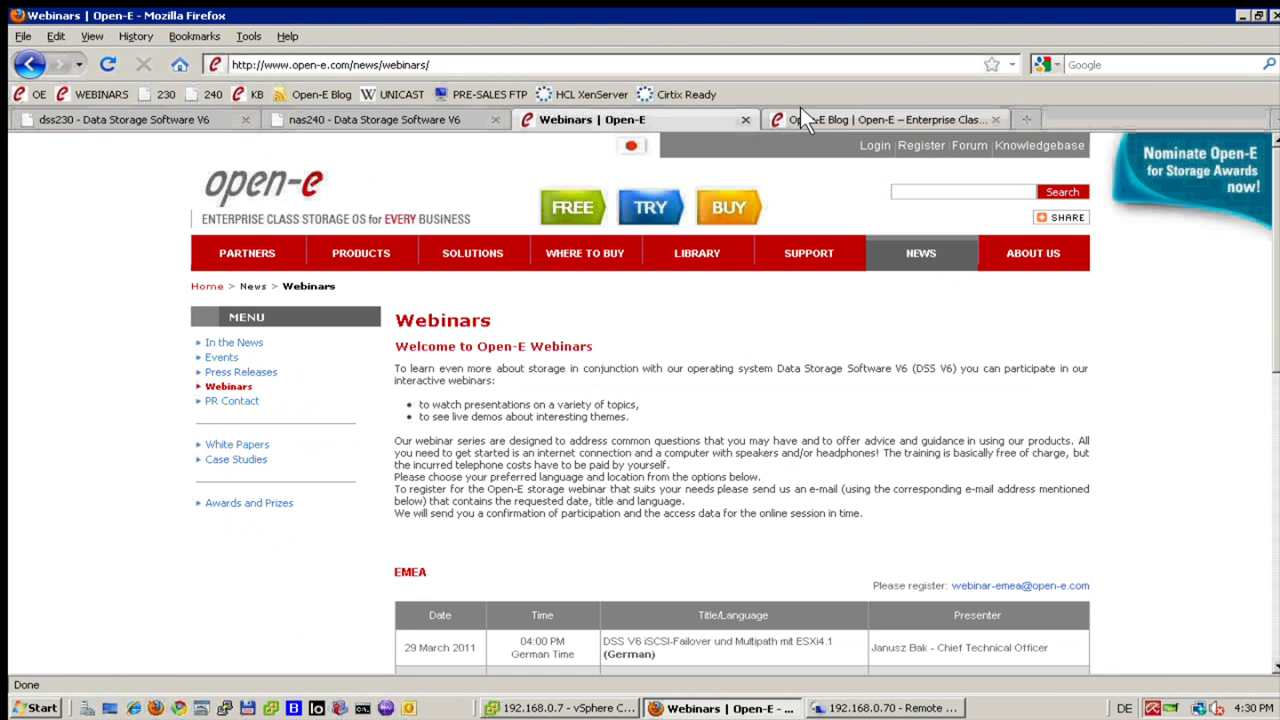
click(800, 114)
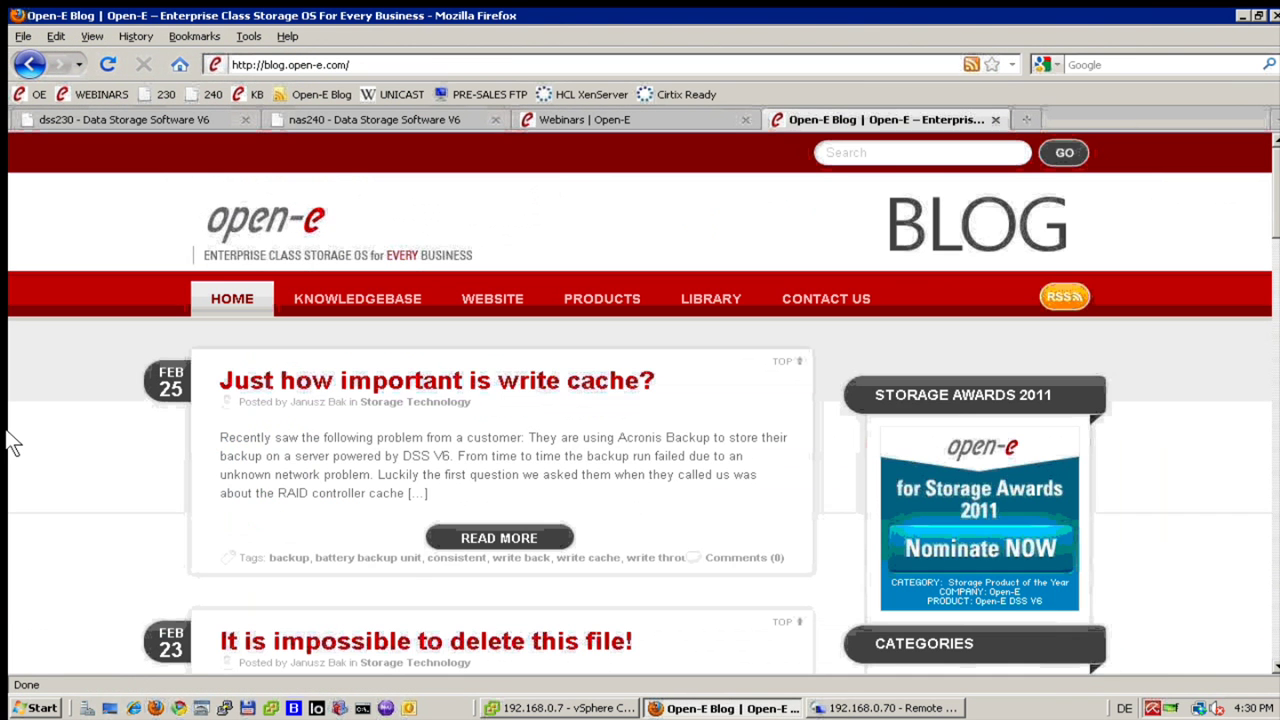
scroll(138, 435, down, 4)
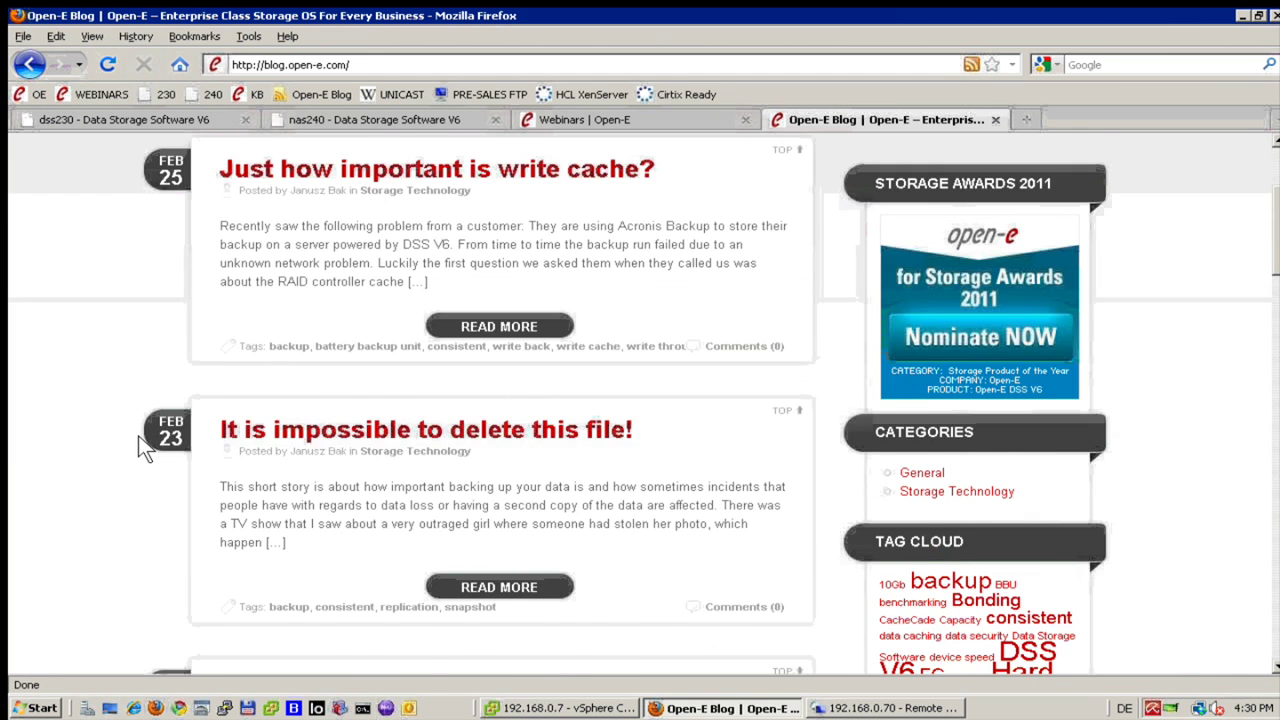
scroll(138, 435, down, 6)
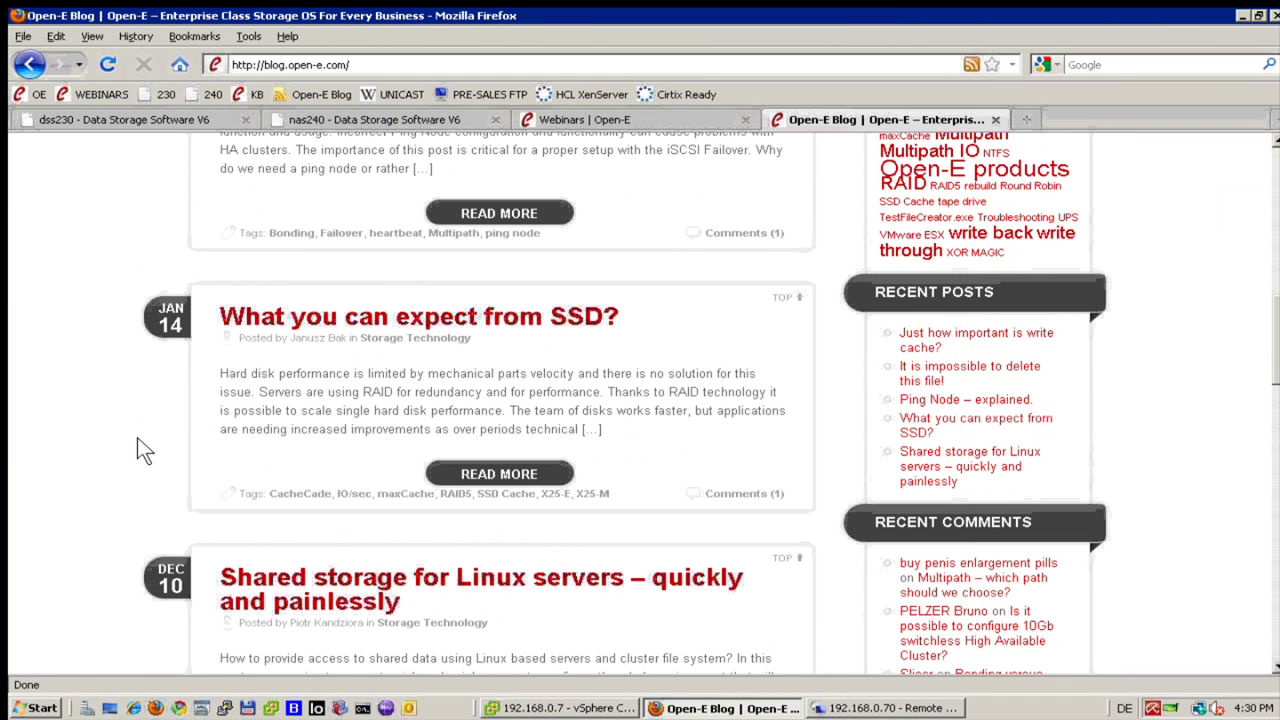
scroll(137, 438, down, 5)
scroll(137, 438, down, 7)
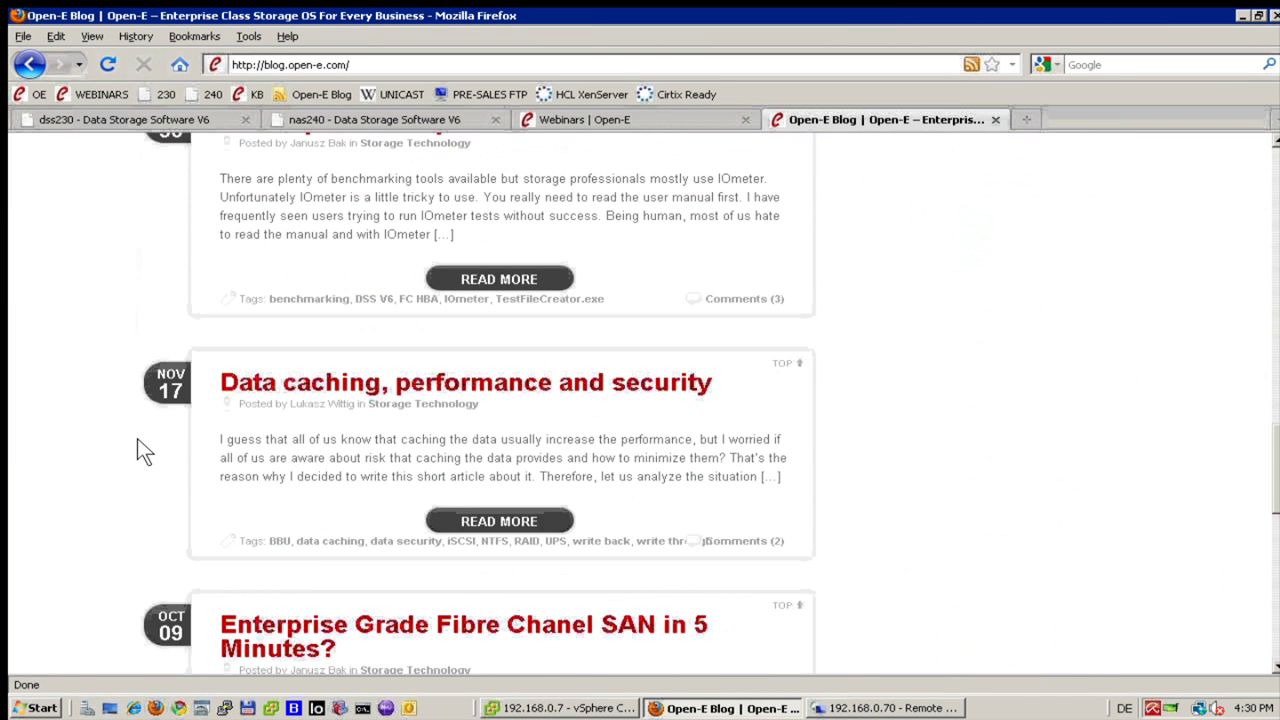
scroll(137, 438, down, 6)
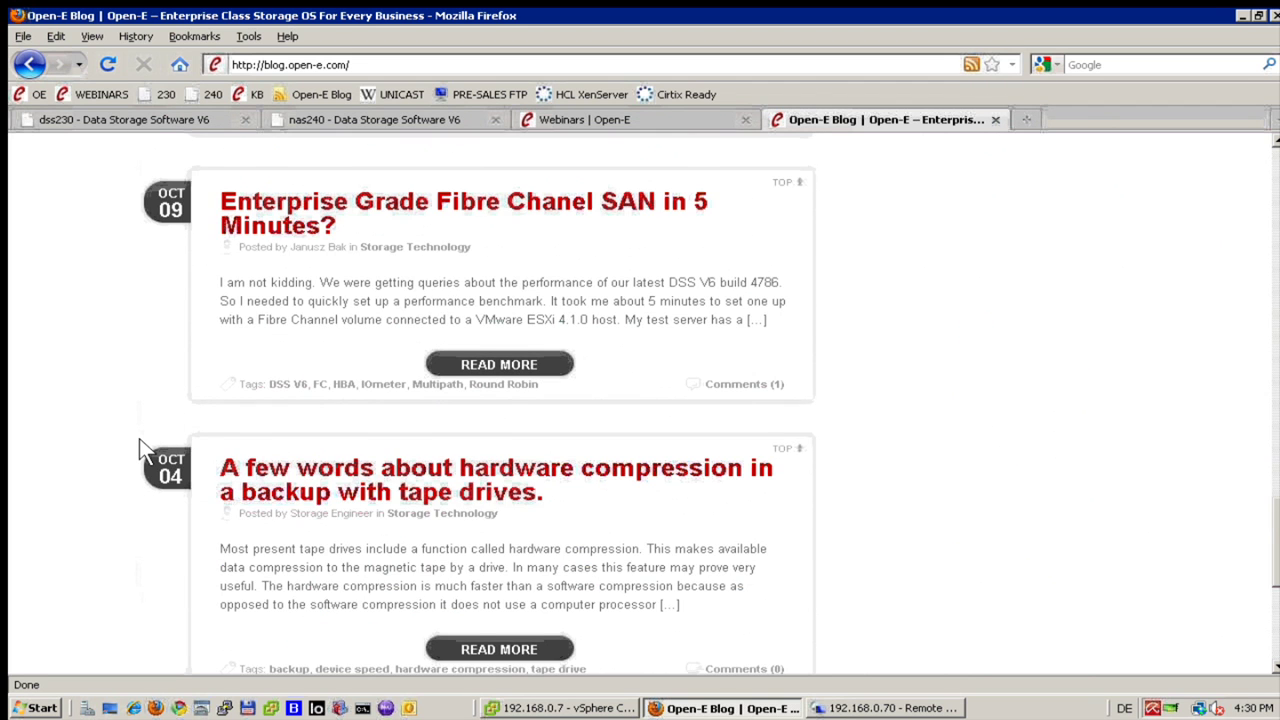
scroll(139, 438, down, 6)
scroll(139, 438, up, 6)
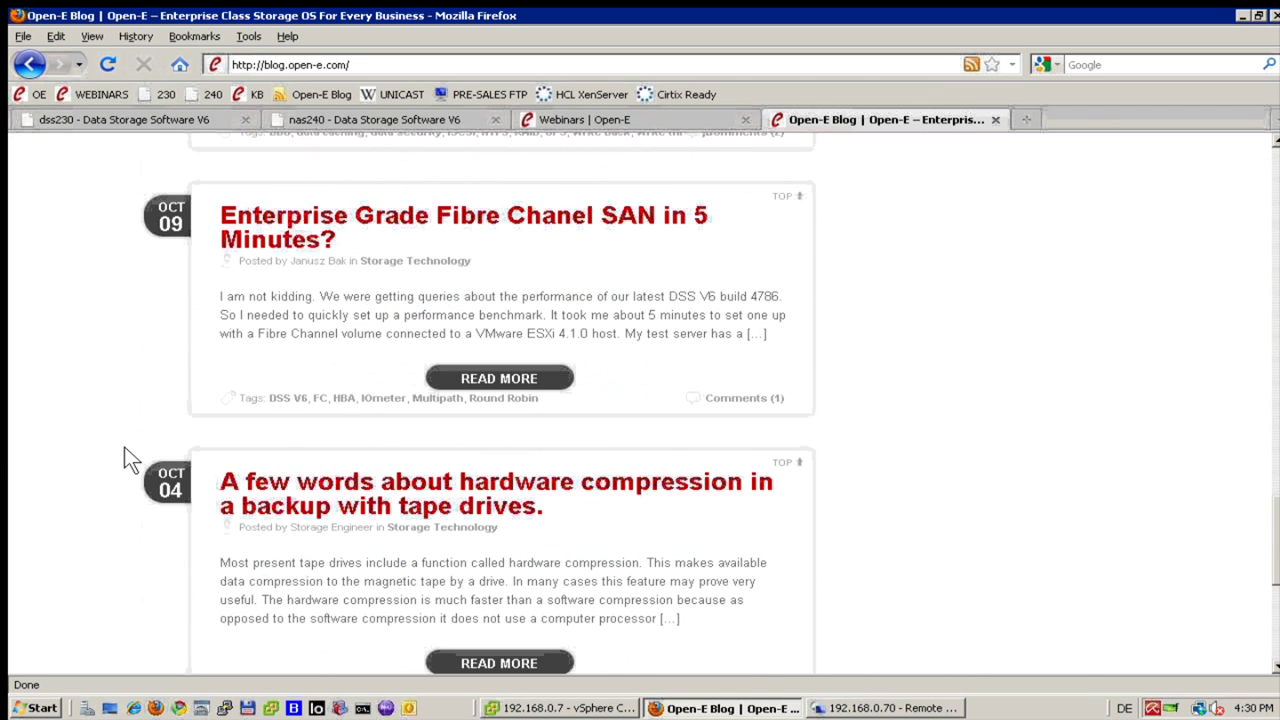
scroll(124, 447, up, 5)
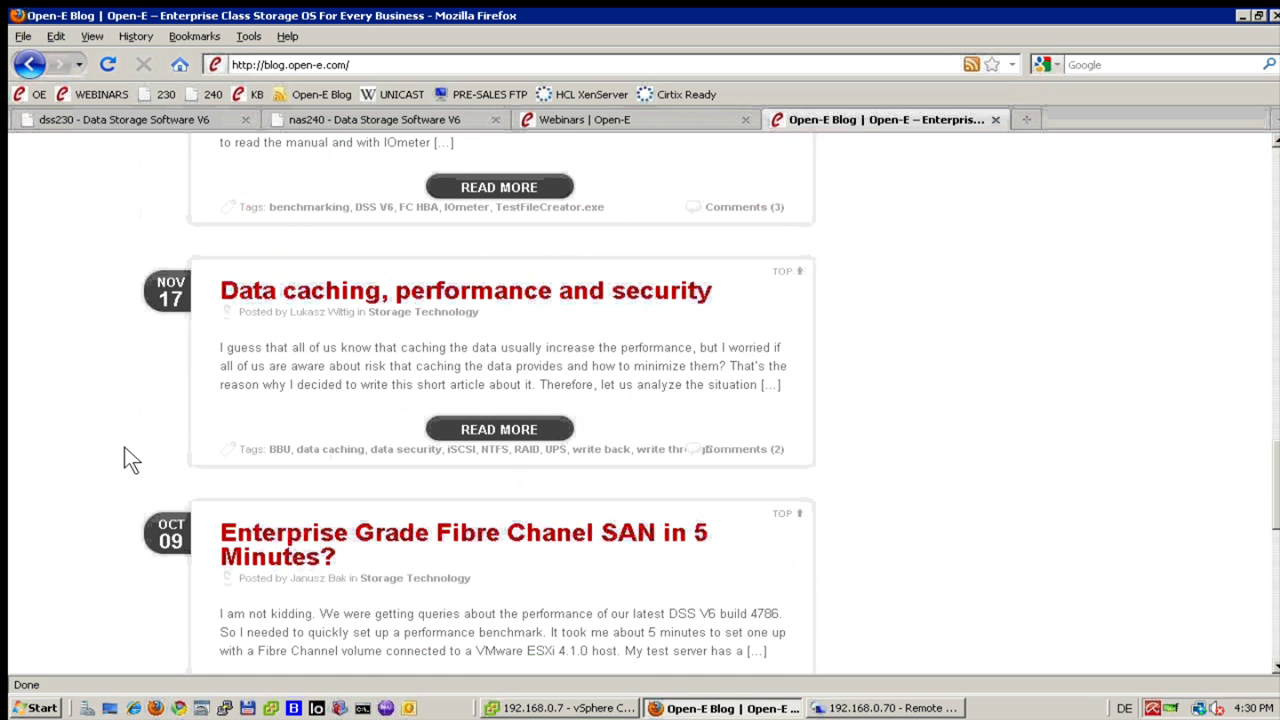
scroll(124, 446, up, 5)
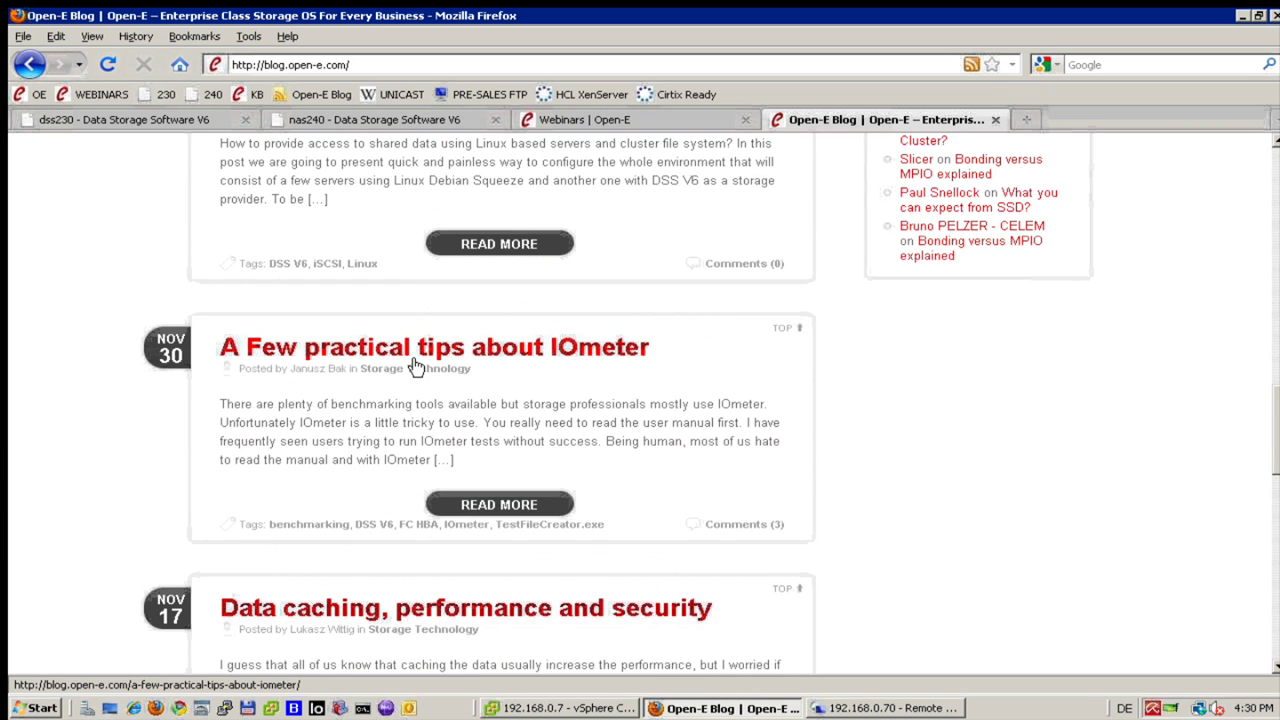
Read the 'A Few practical tips about IOmeter' post and its benchmark table, then return to the remote desktop.
click(416, 350)
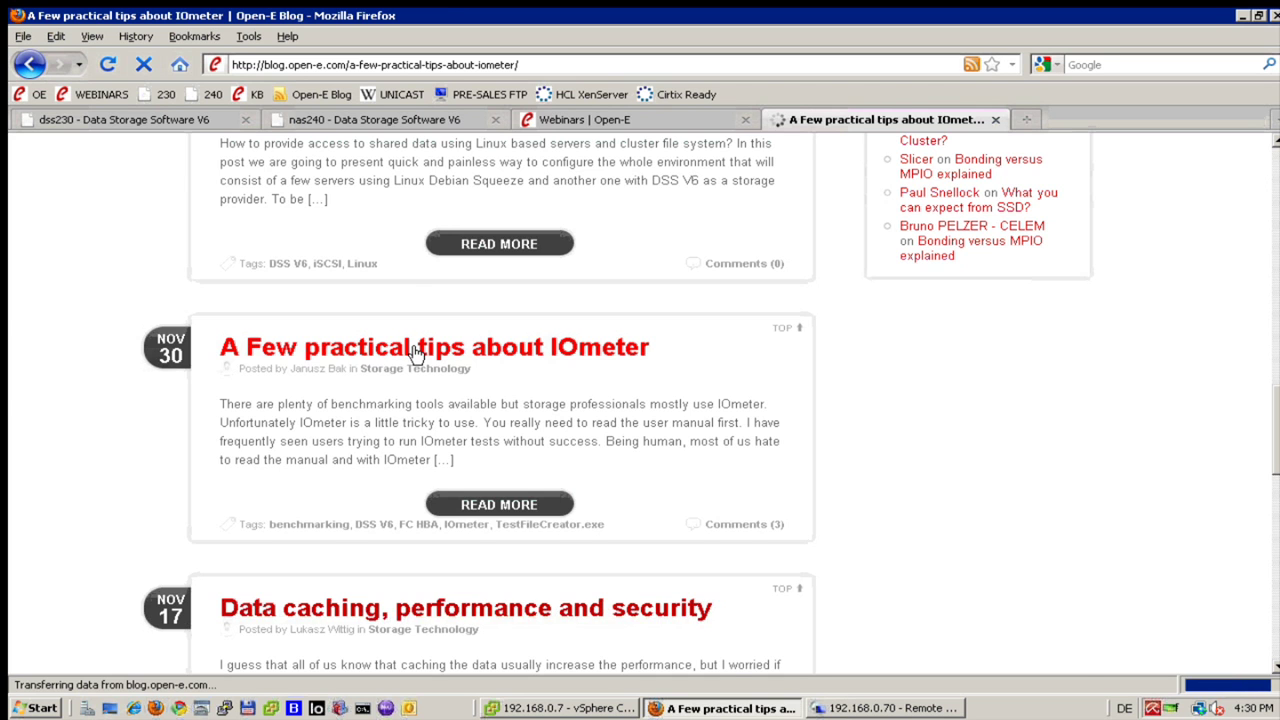
scroll(160, 467, down, 2)
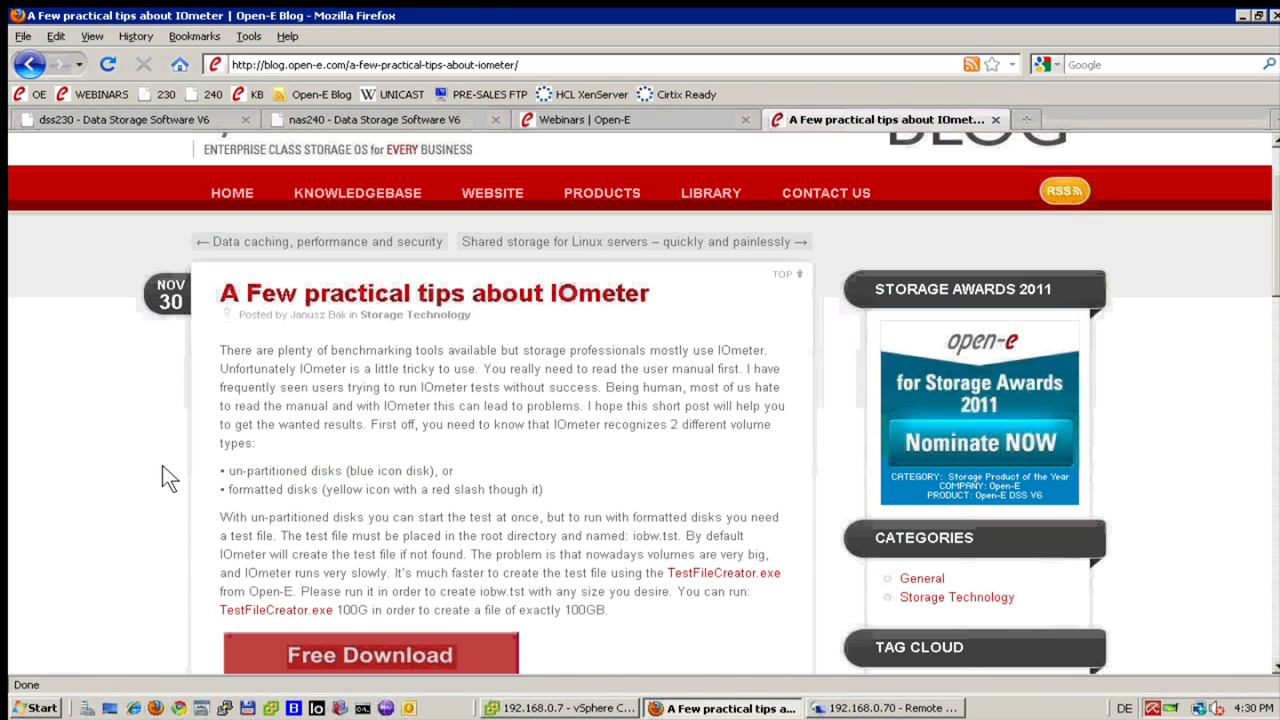
scroll(162, 465, down, 2)
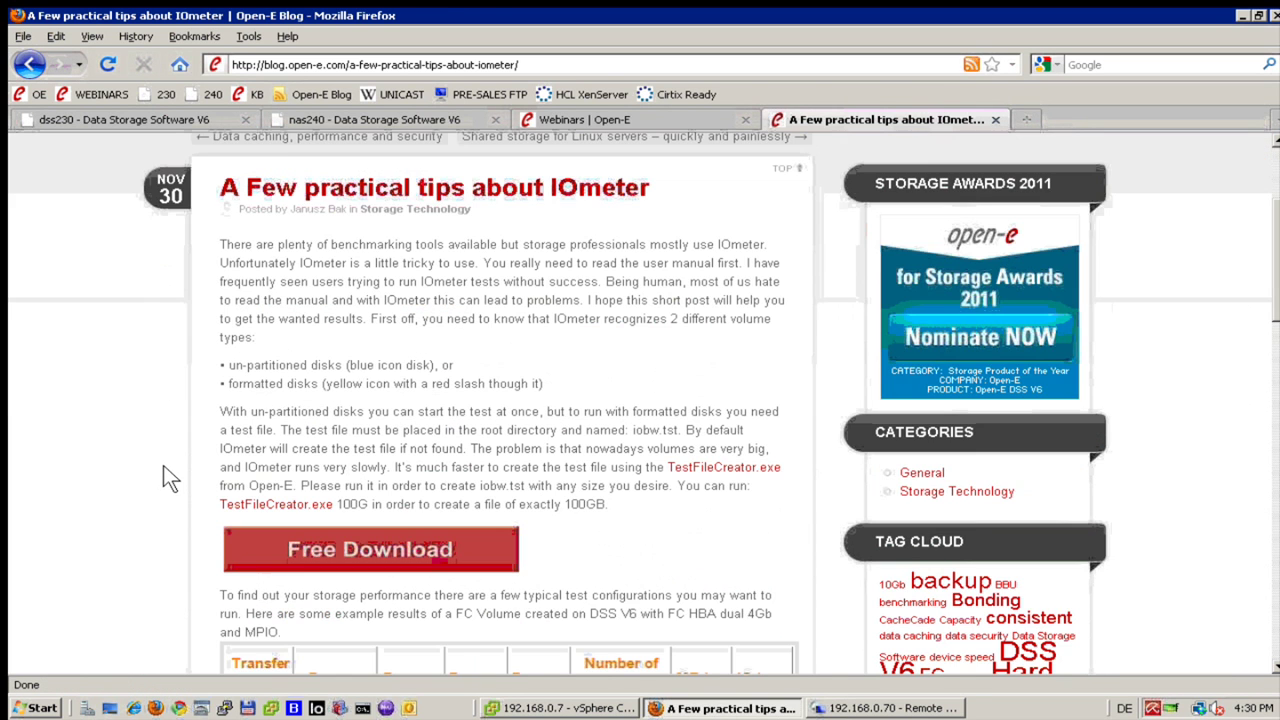
scroll(163, 465, down, 2)
scroll(163, 465, down, 2)
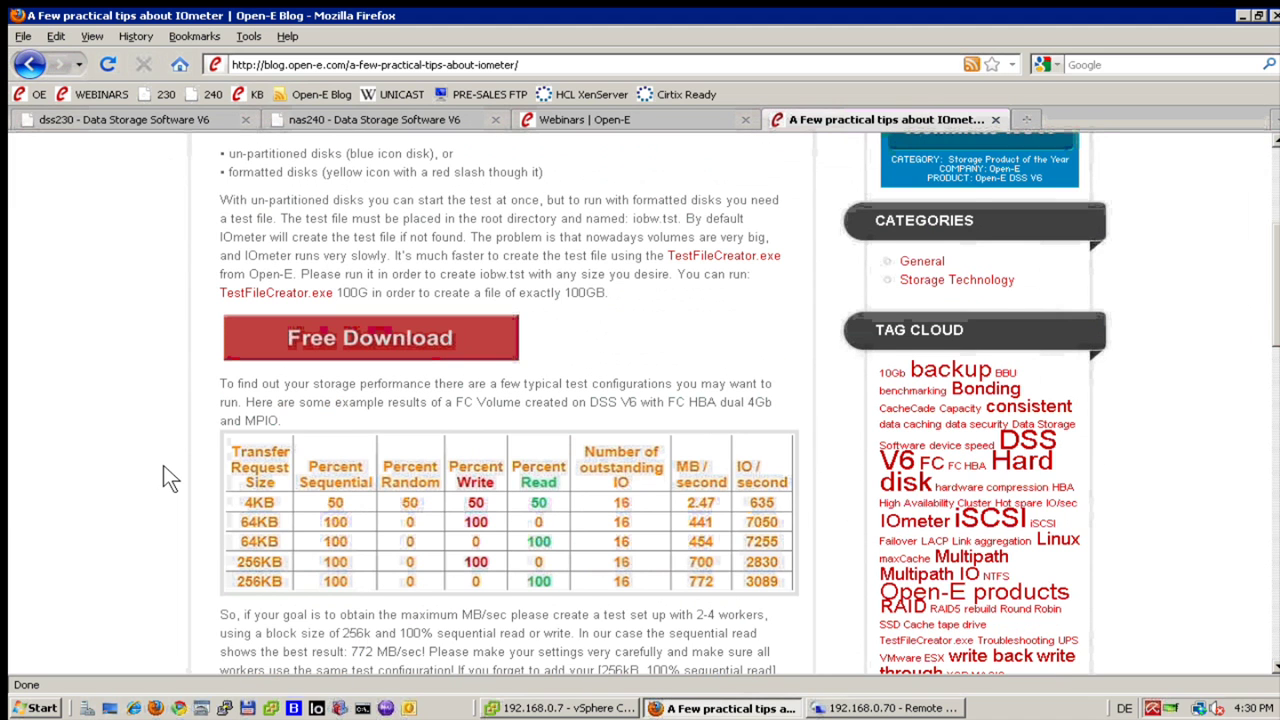
scroll(163, 465, down, 2)
scroll(164, 465, up, 4)
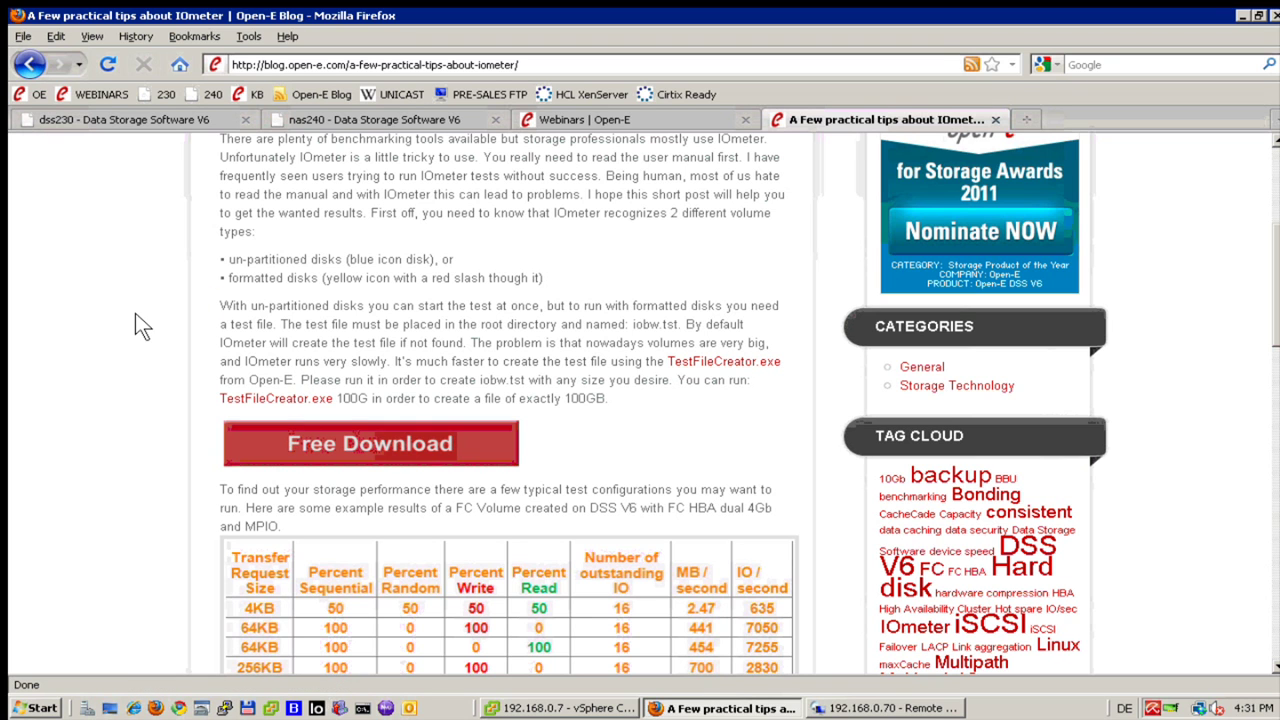
scroll(134, 313, down, 2)
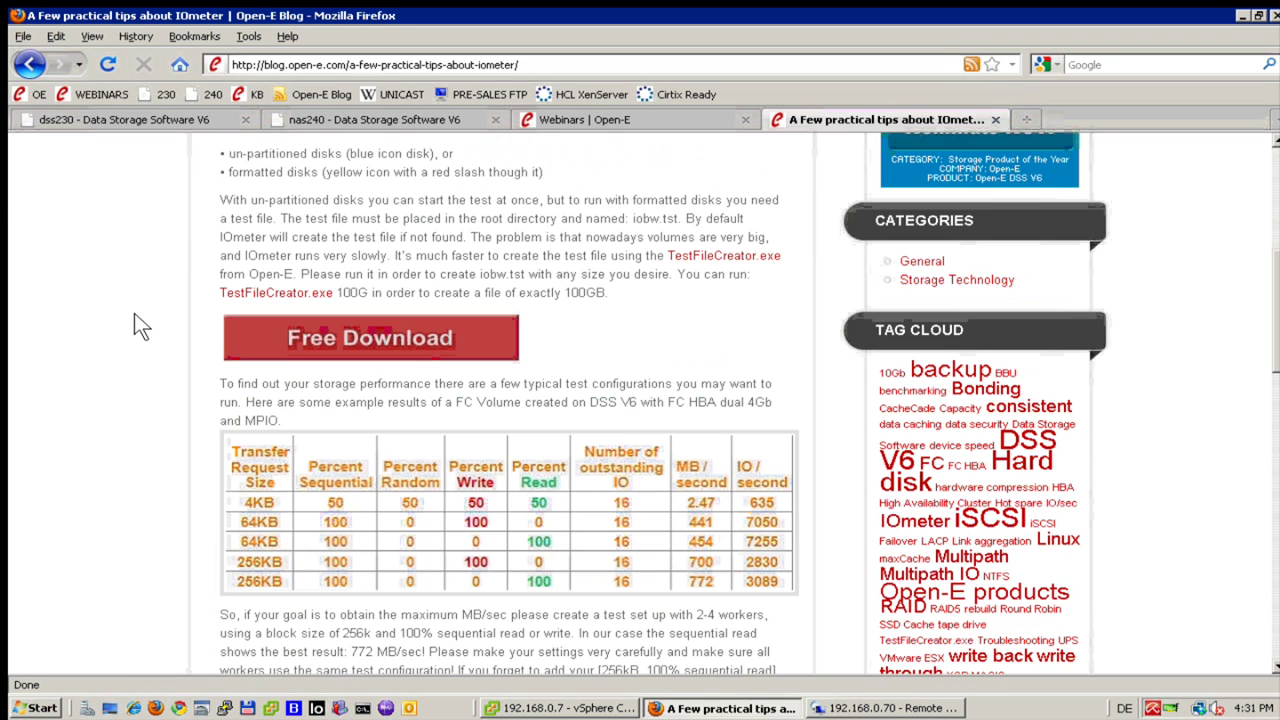
scroll(134, 313, up, 6)
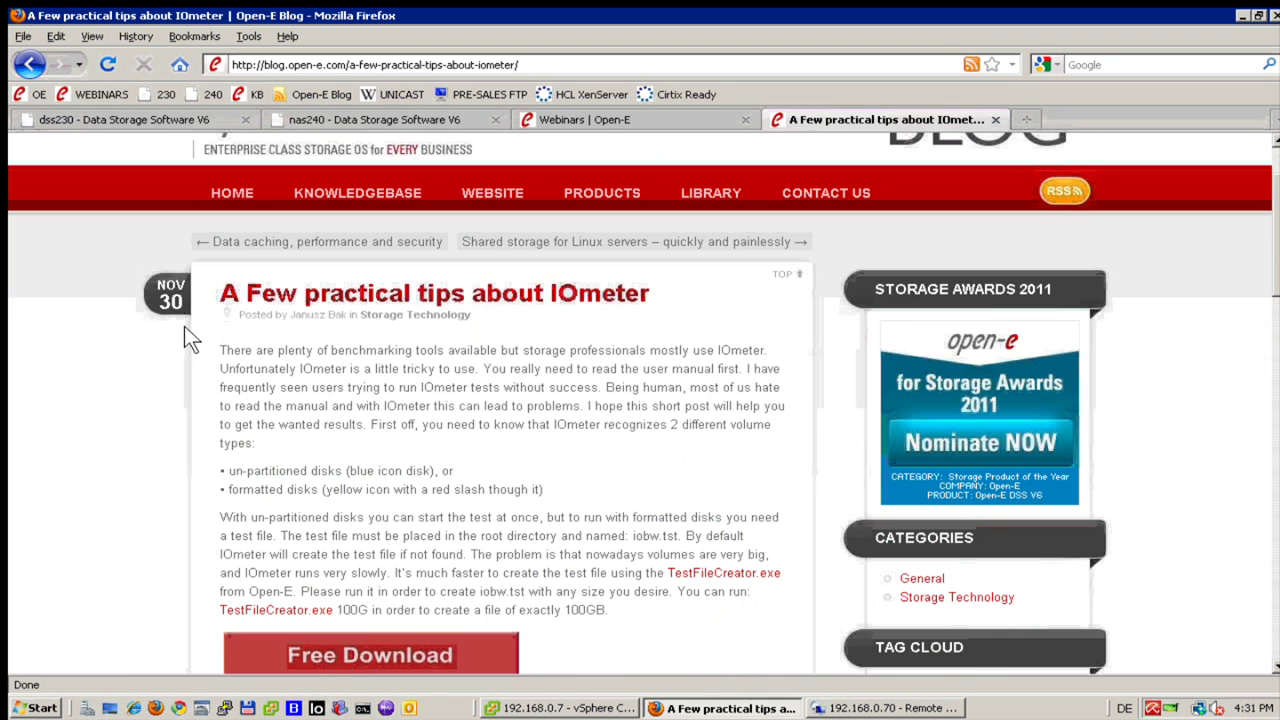
scroll(184, 326, down, 2)
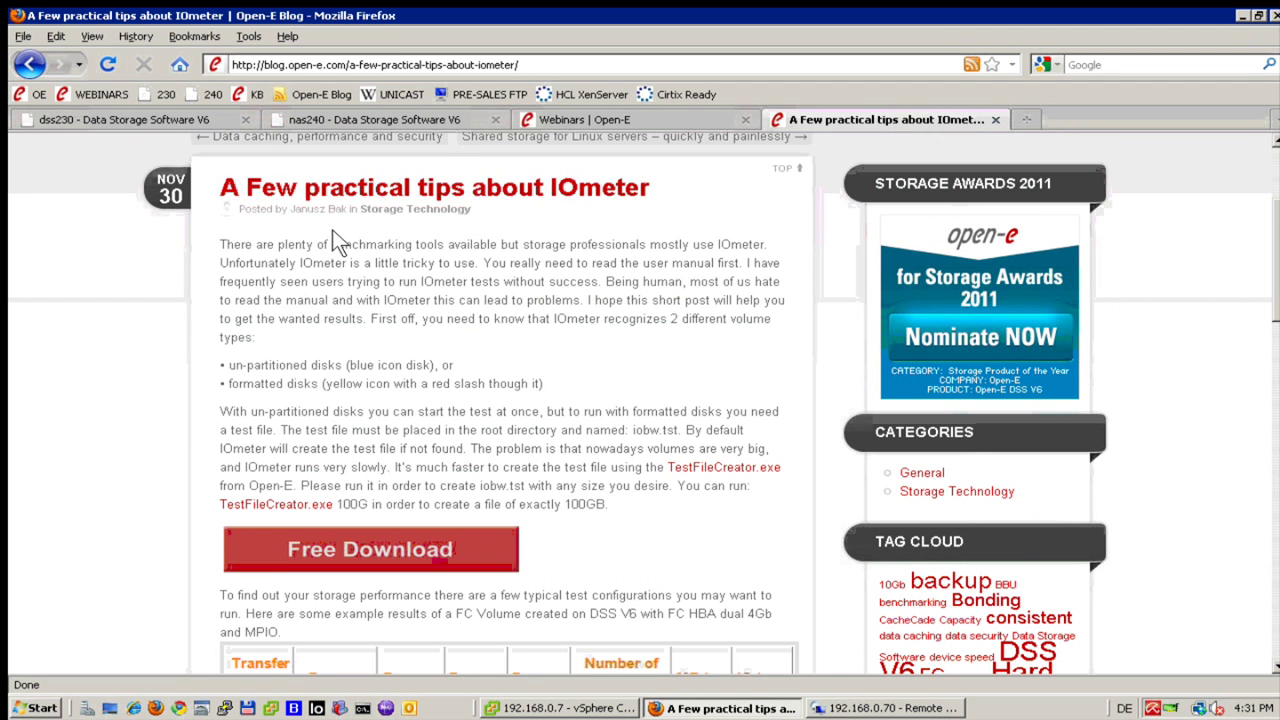
scroll(332, 230, down, 2)
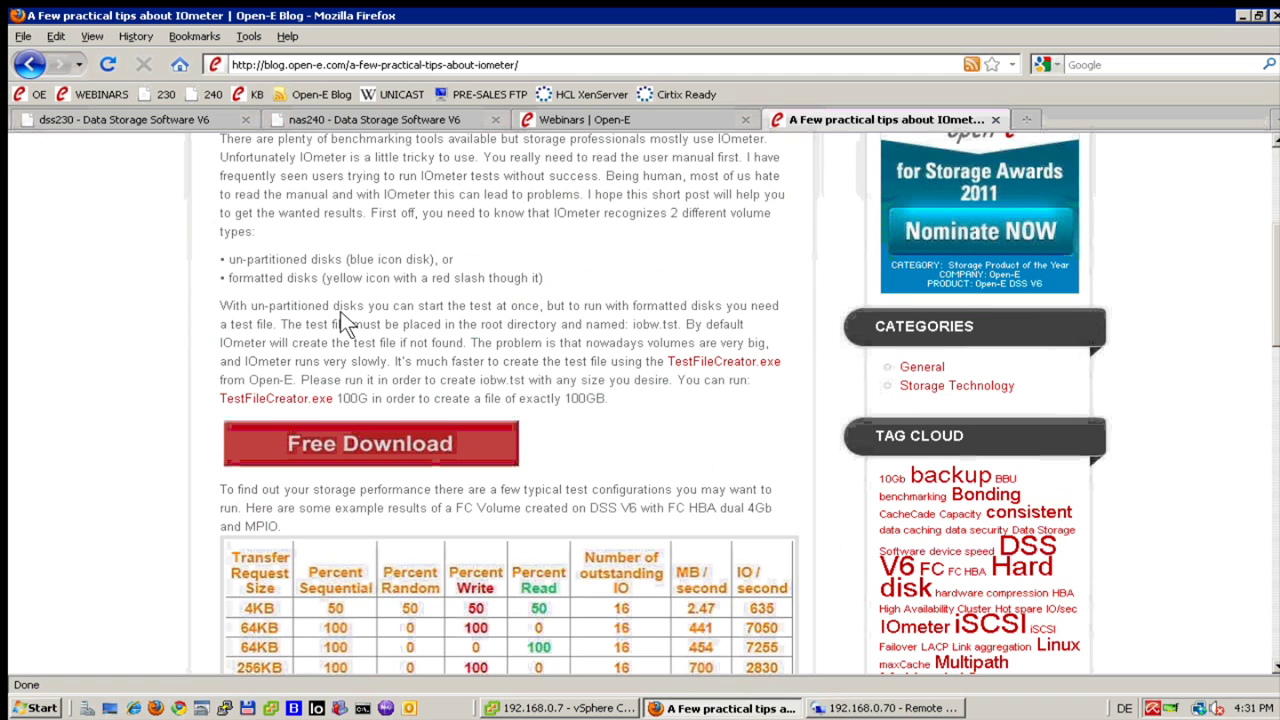
scroll(340, 313, down, 2)
click(848, 708)
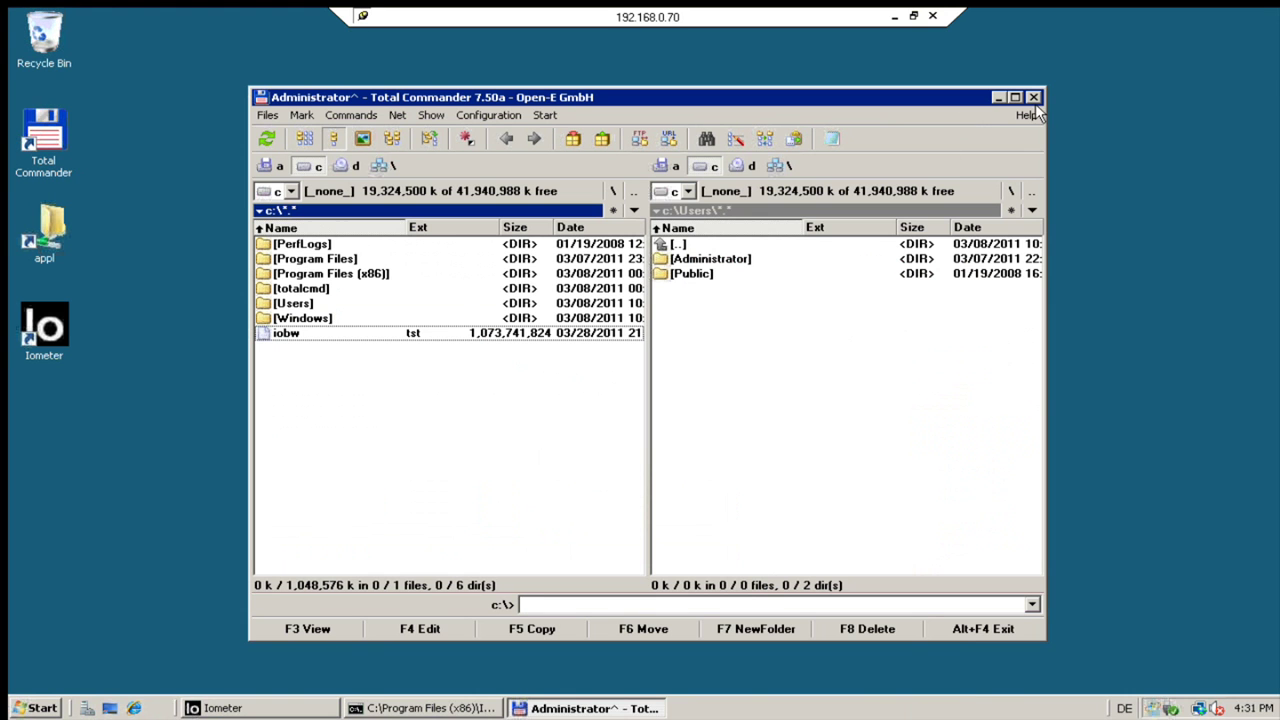
Close Total Commander and show Iometer's Access Specifications page for the selected test manager.
click(1033, 97)
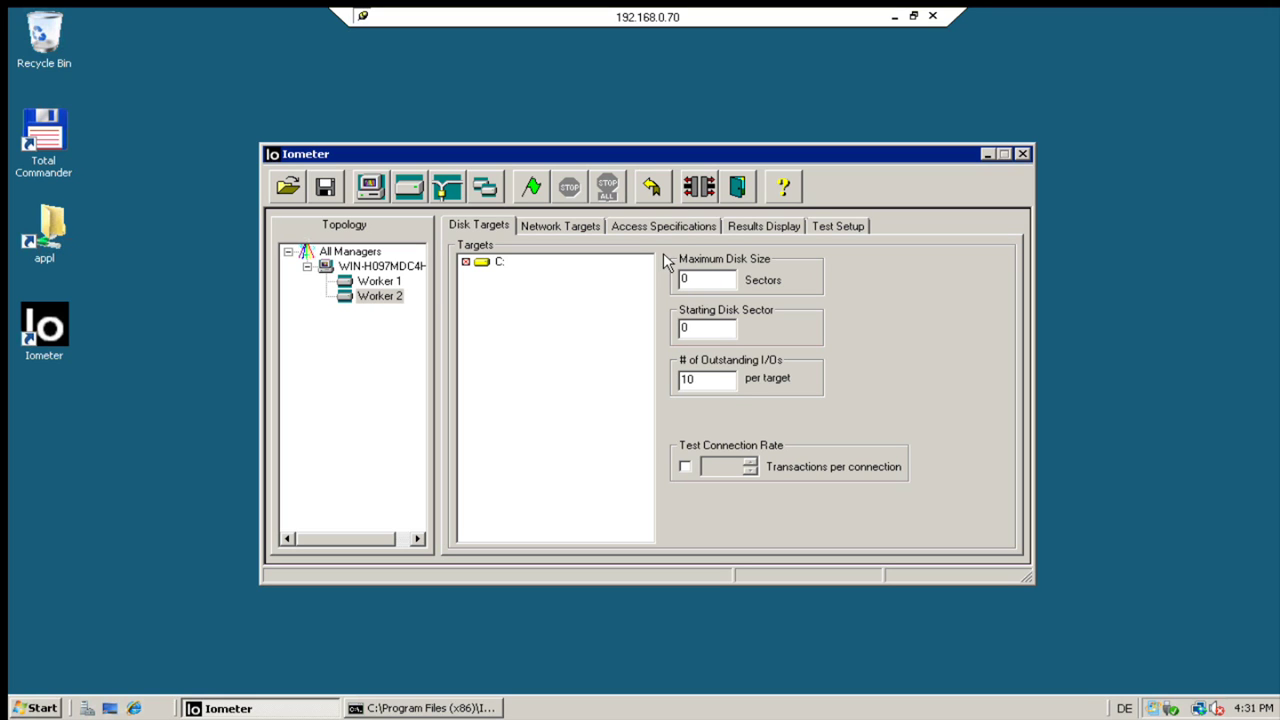
click(361, 270)
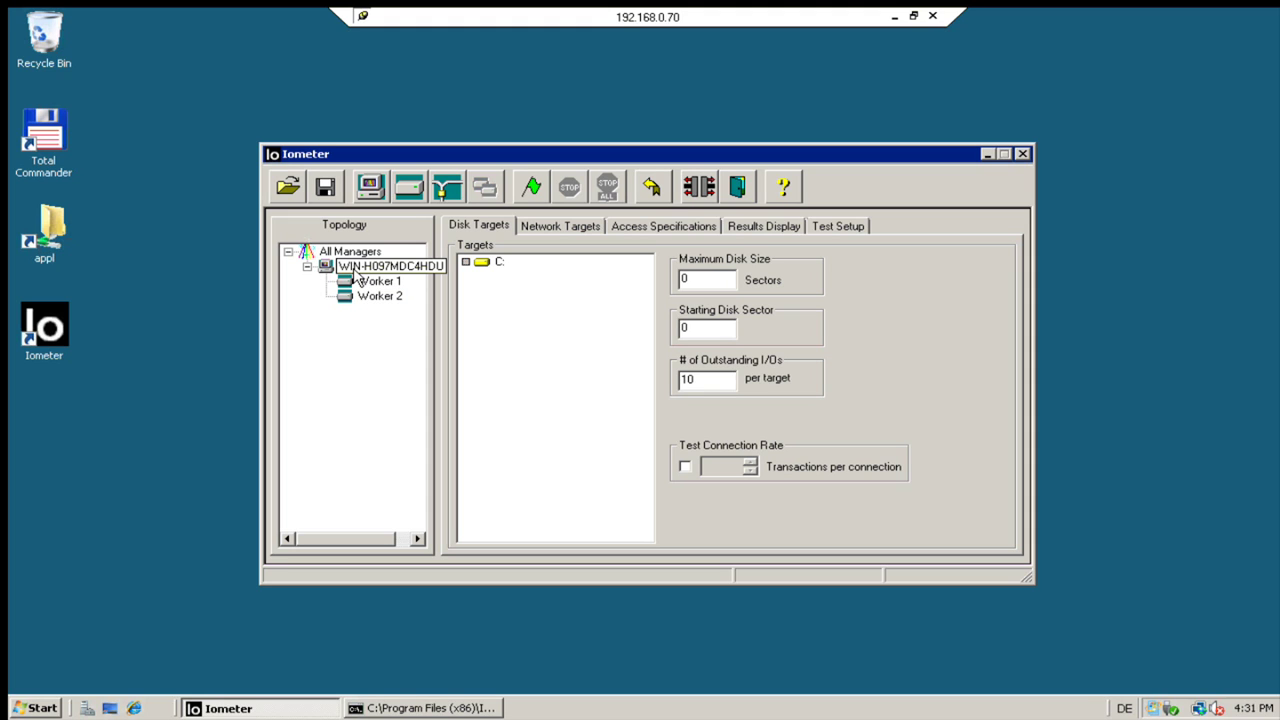
click(379, 282)
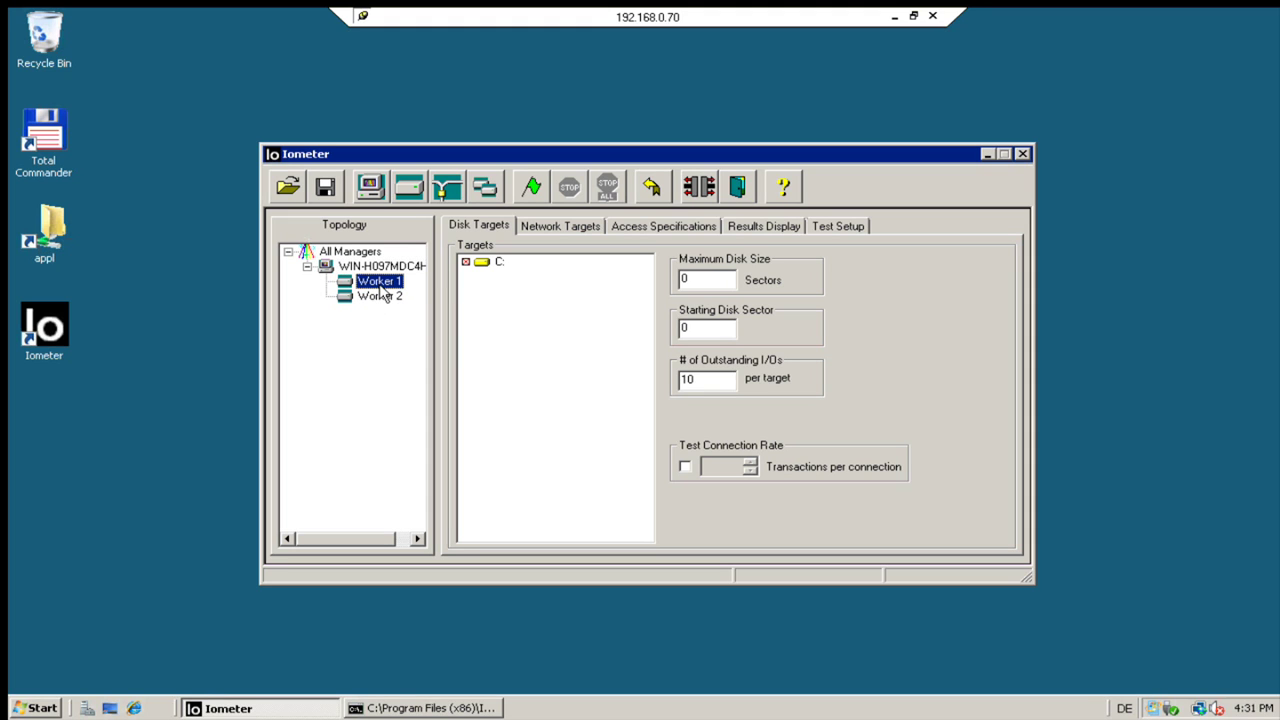
click(377, 296)
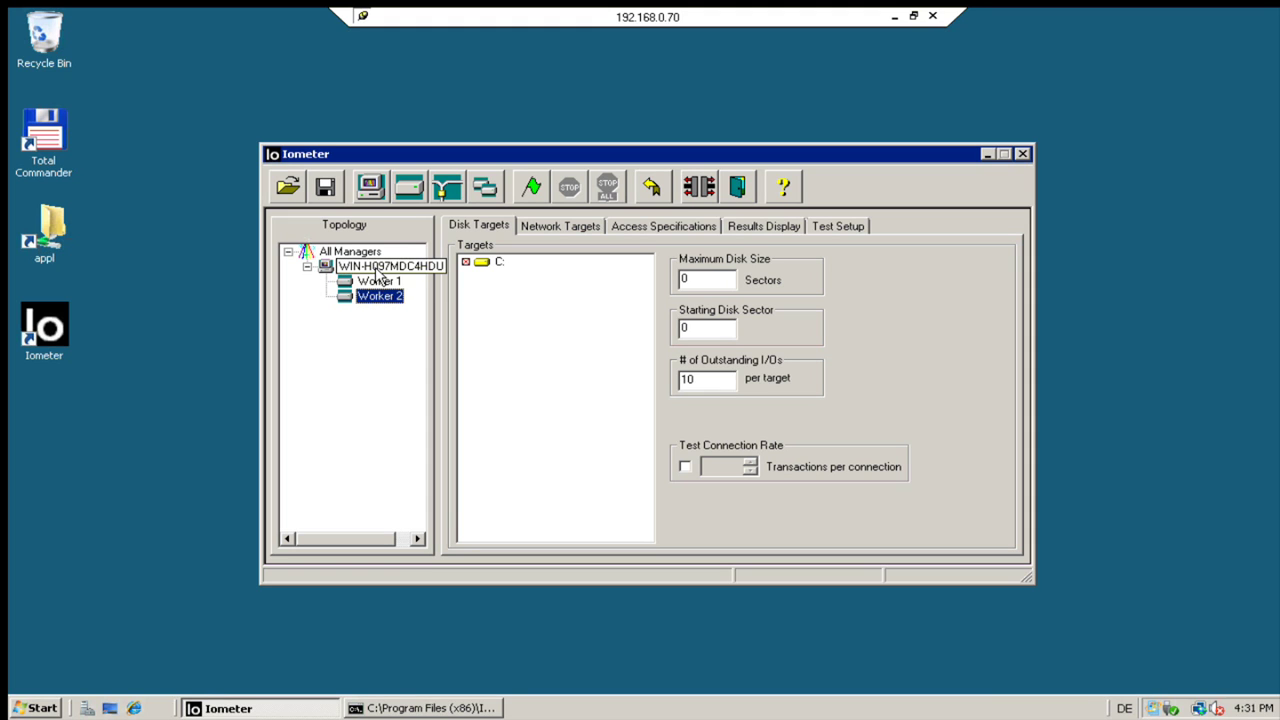
click(375, 268)
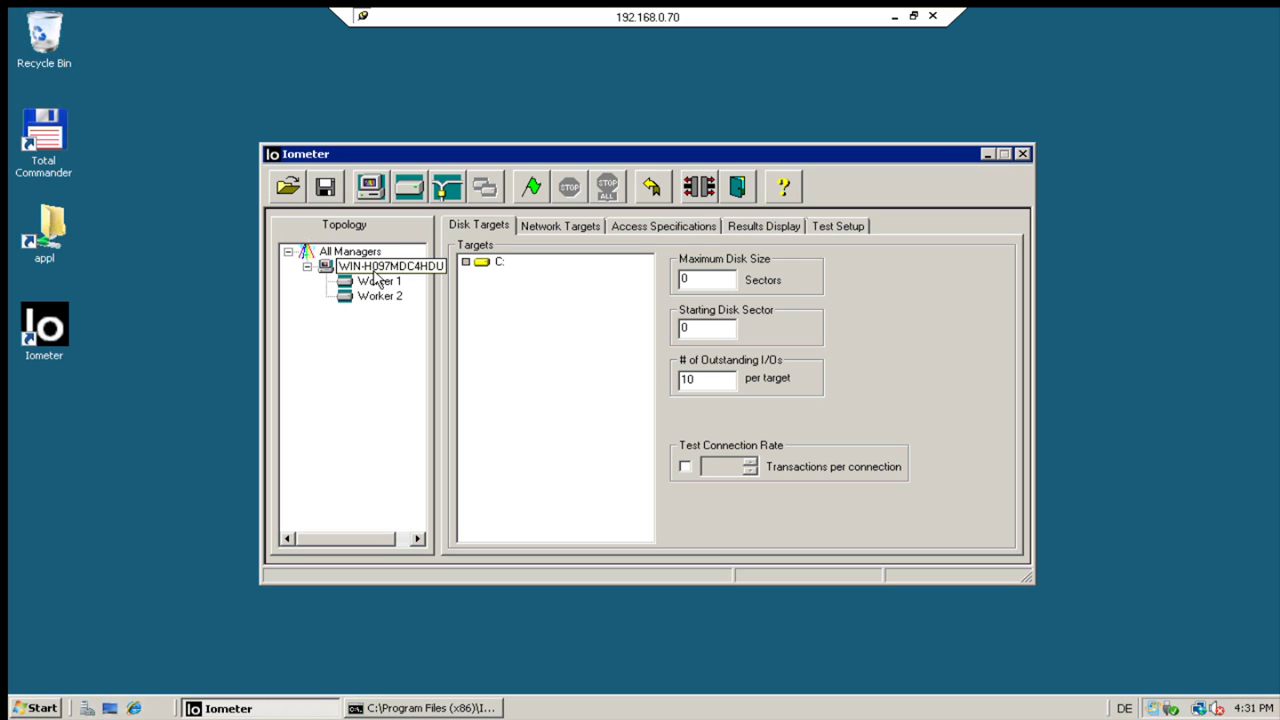
click(668, 228)
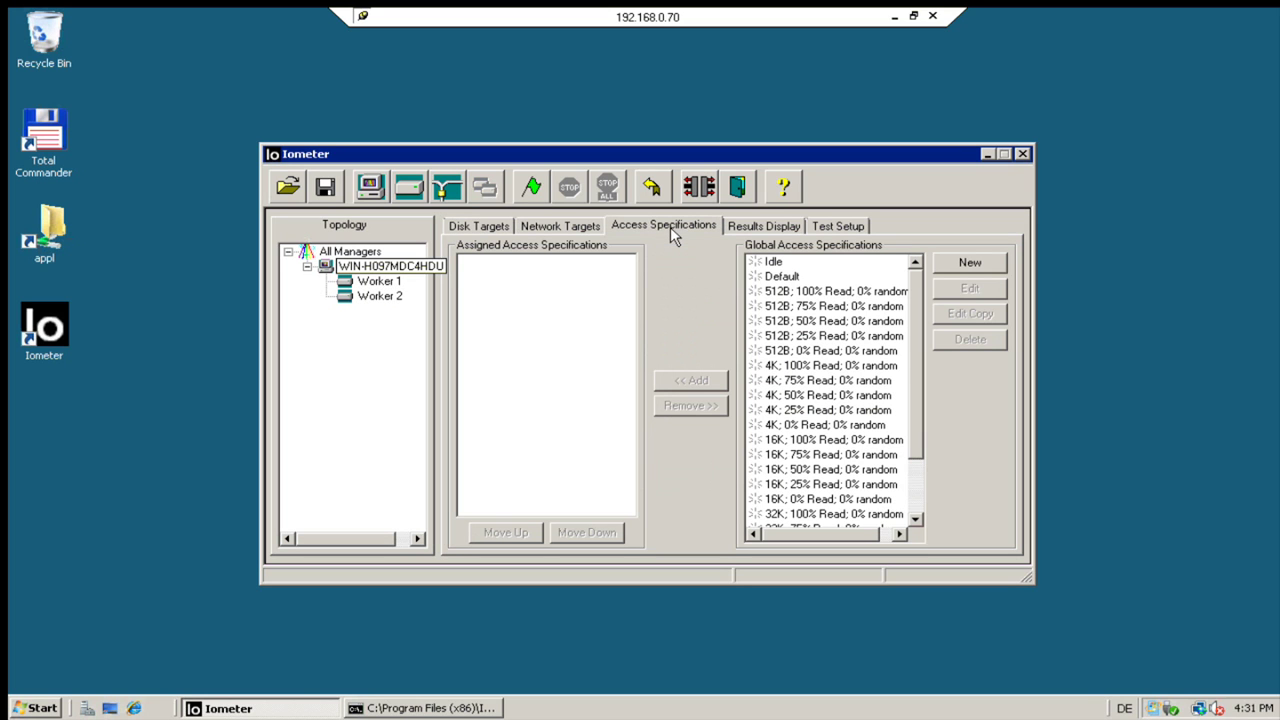
Define access specification '64-read': 64 KB transfers, 100% sequential, 100% read.
click(966, 268)
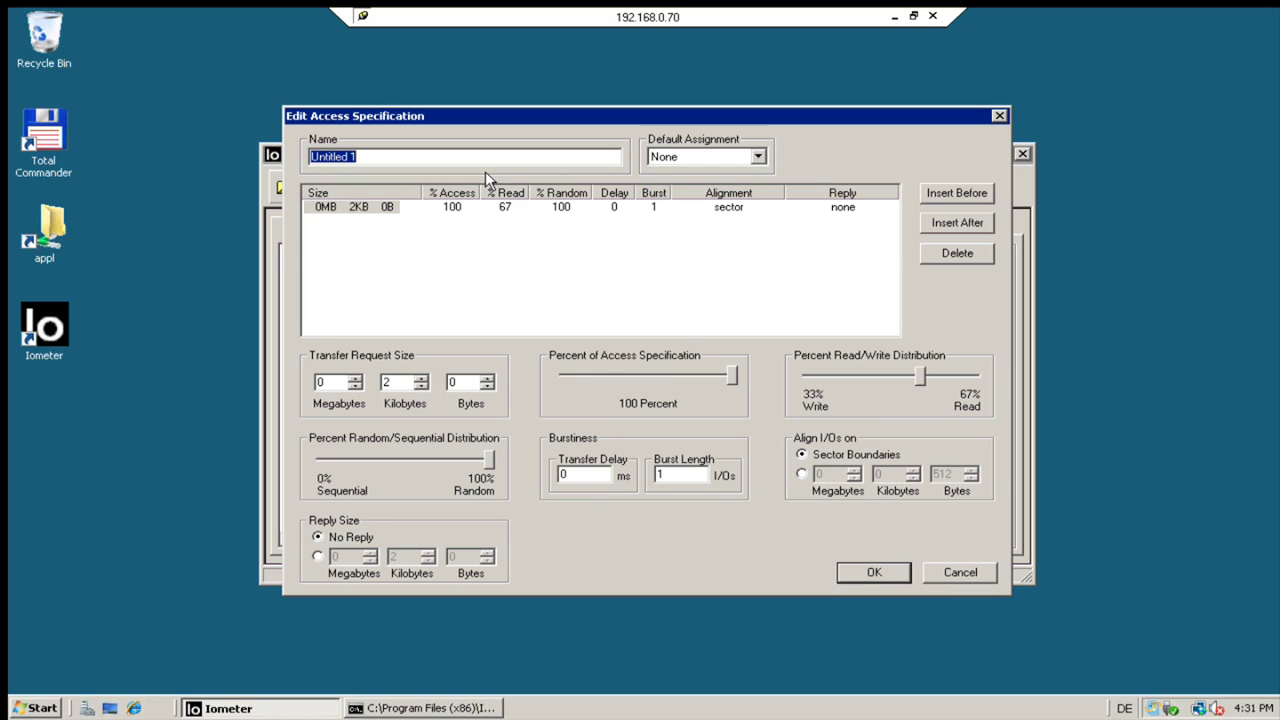
text(64.r)
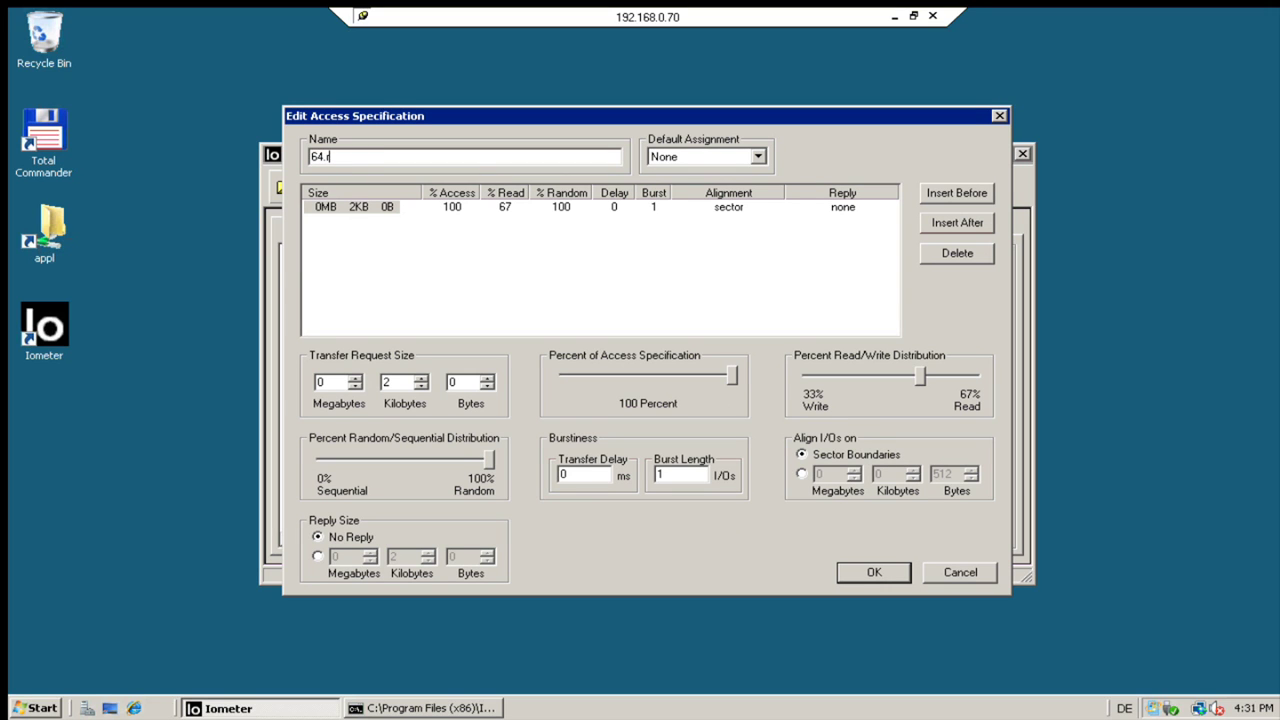
text(ead)
key(BackSpace)
key(BackSpace)
key(BackSpace)
key(BackSpace)
key(BackSpace)
text(-read)
click(415, 382)
key(BackSpace)
text(64)
drag(493, 460, 276, 455)
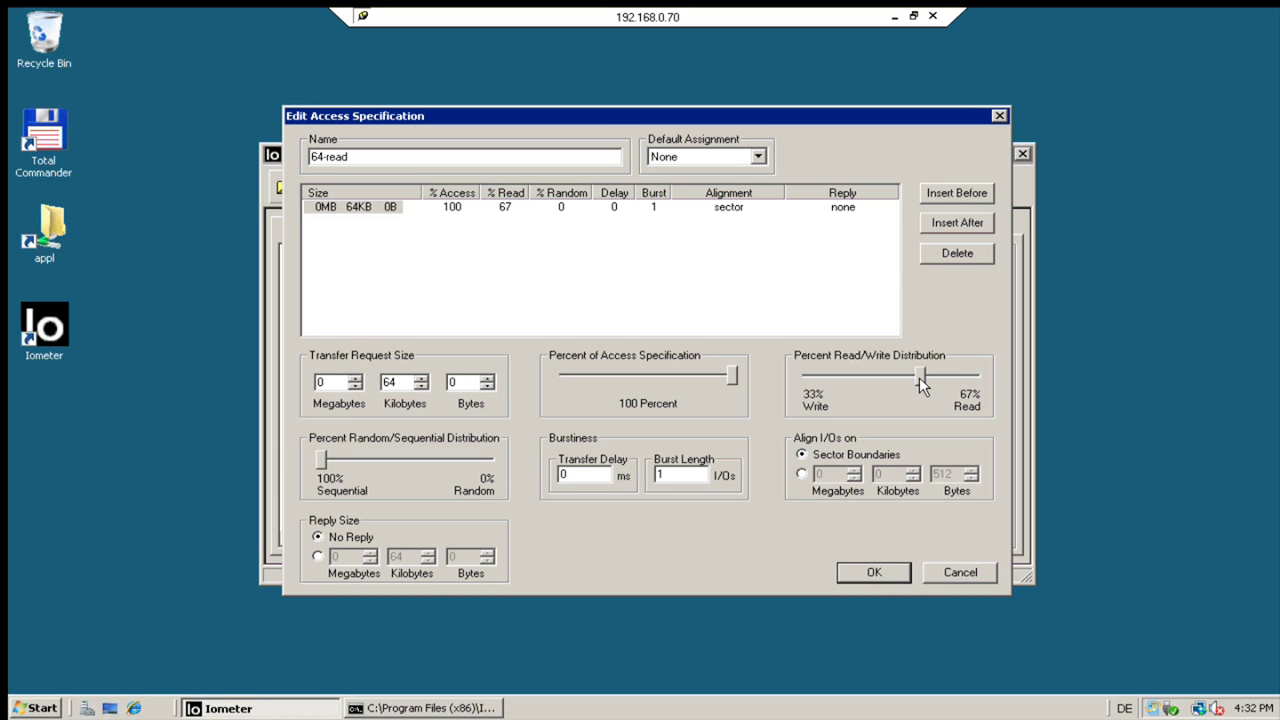
drag(919, 377, 1020, 376)
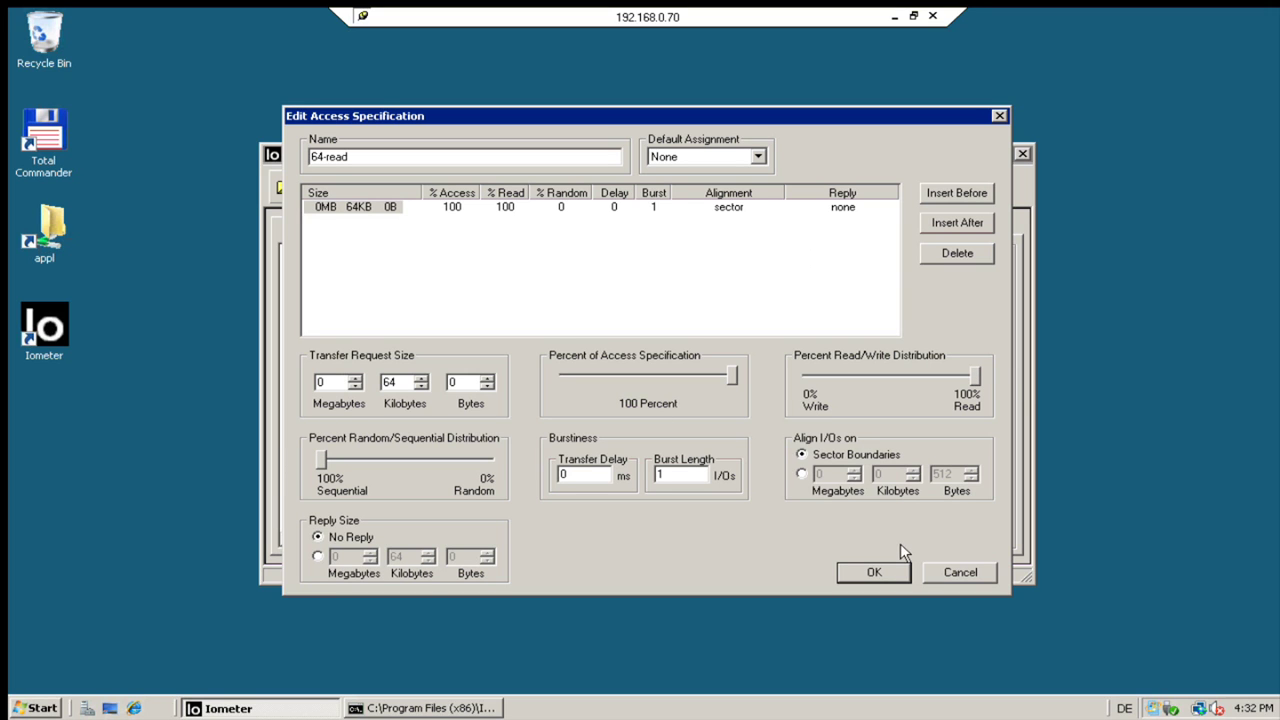
click(892, 573)
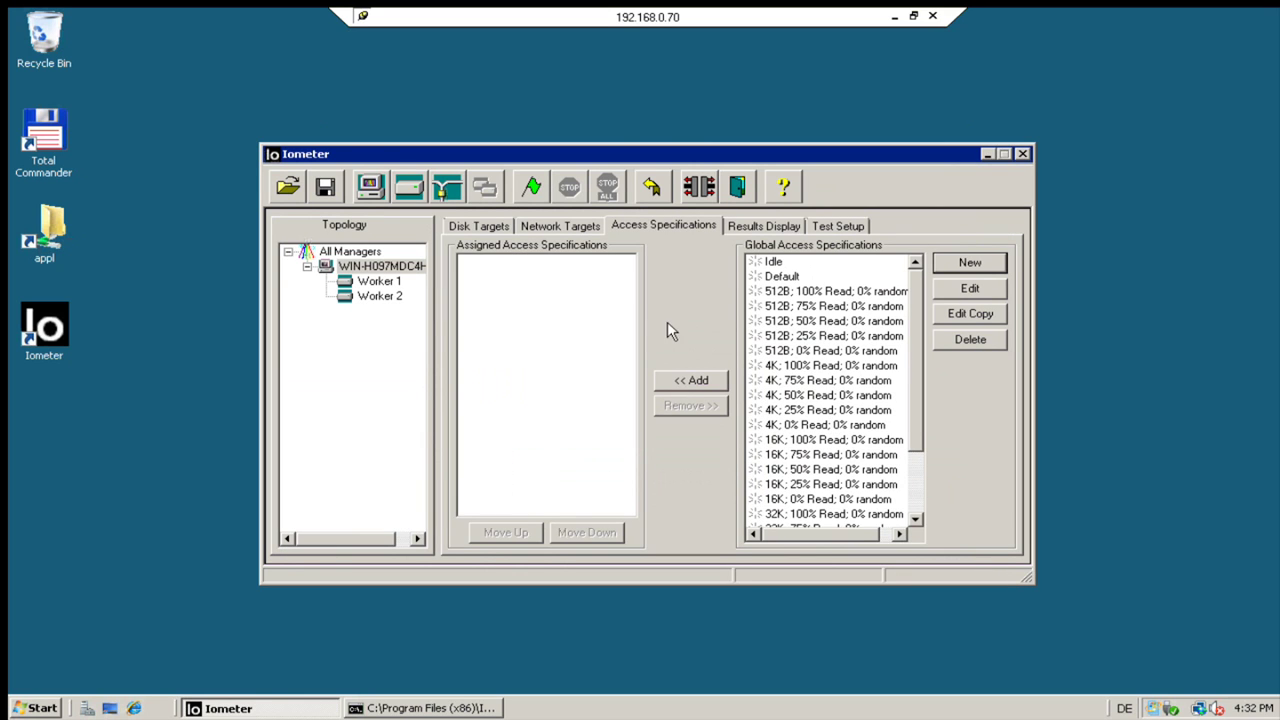
Assign 64-read to the manager and review the specifications assigned to each worker.
click(685, 386)
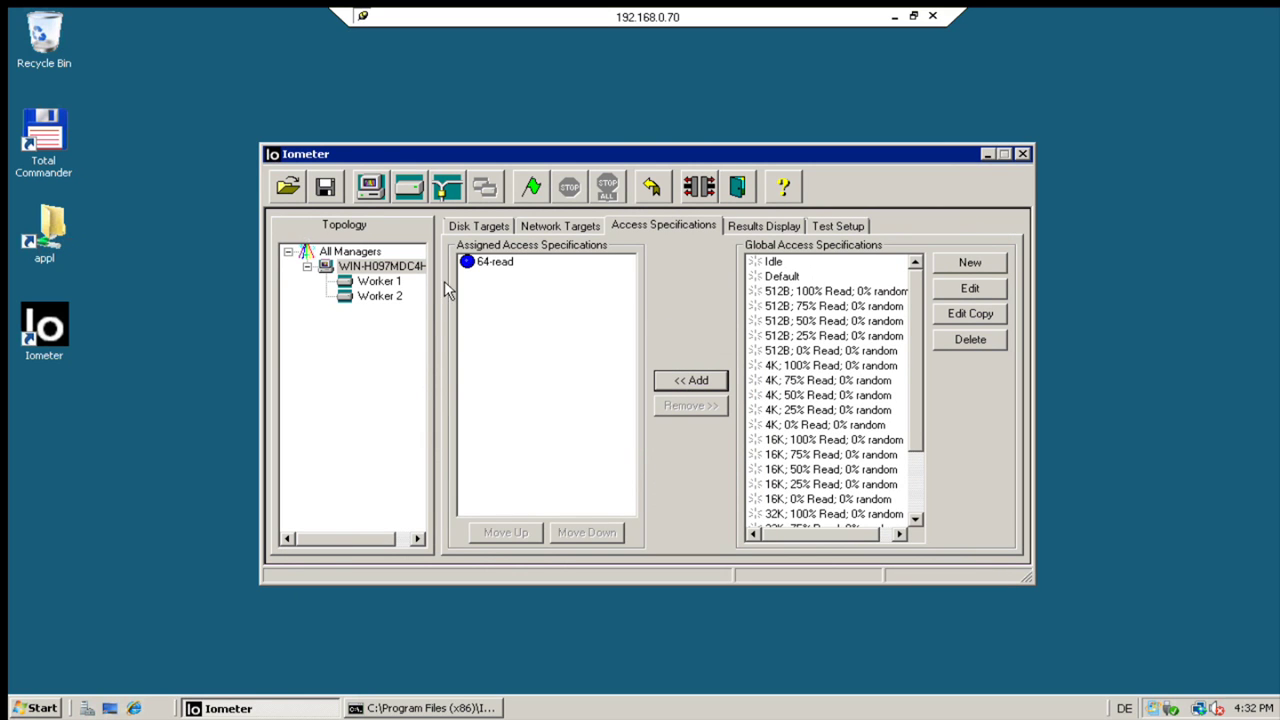
click(388, 283)
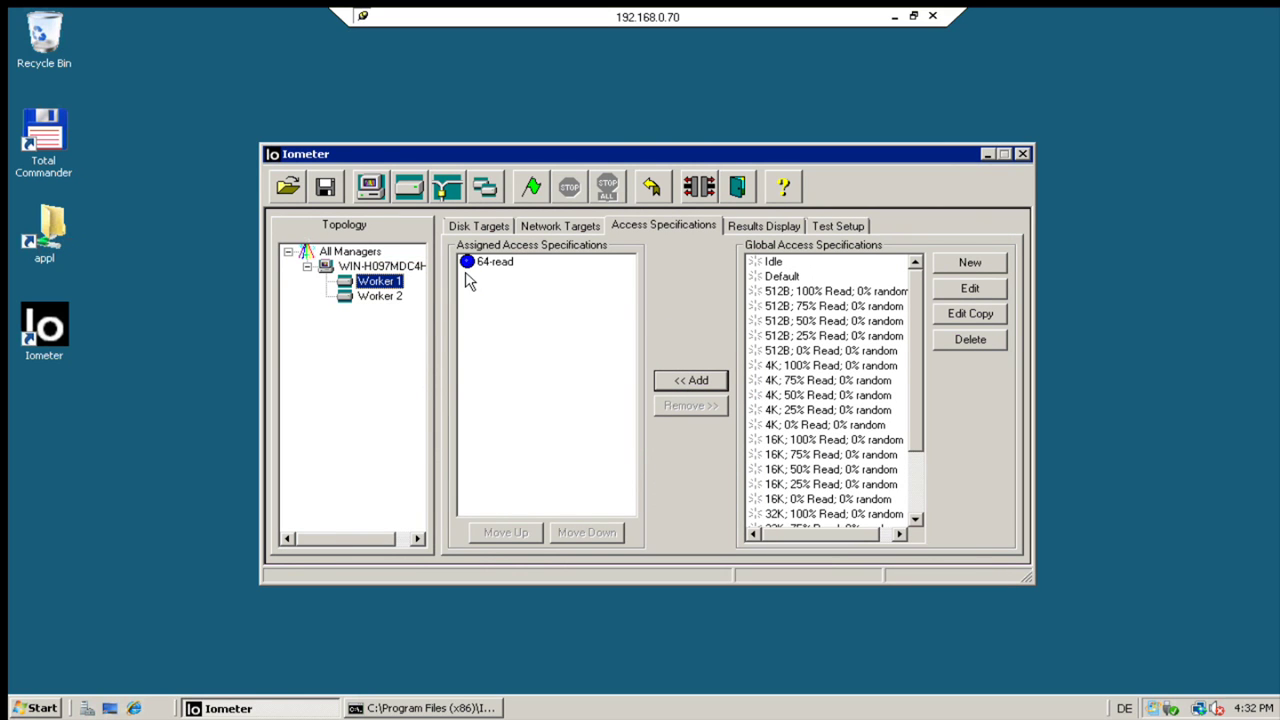
click(390, 304)
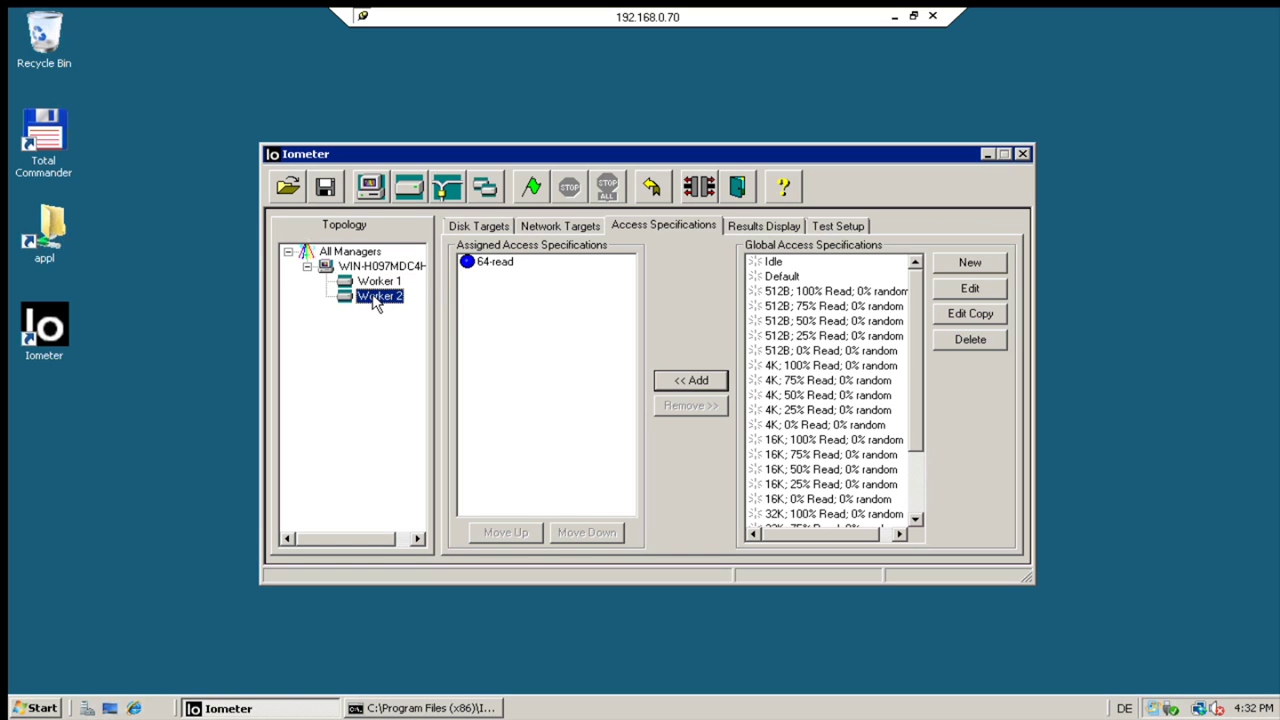
click(378, 283)
click(500, 262)
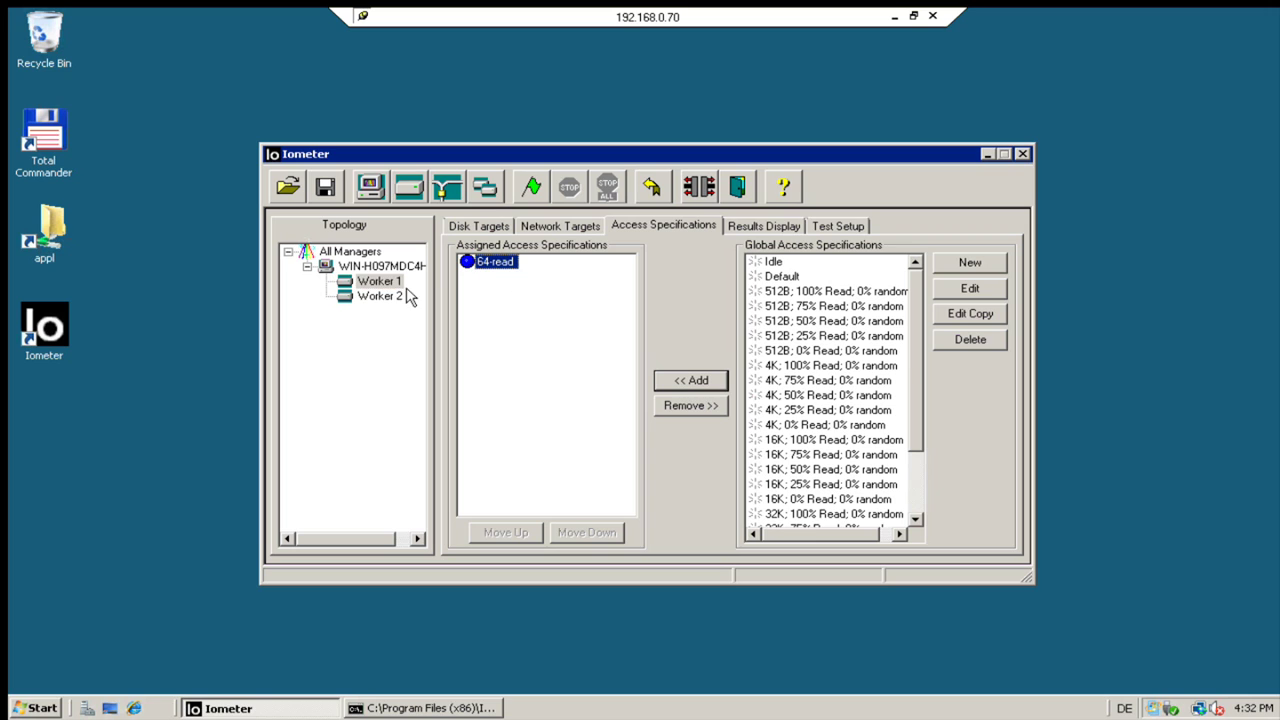
click(372, 297)
click(497, 263)
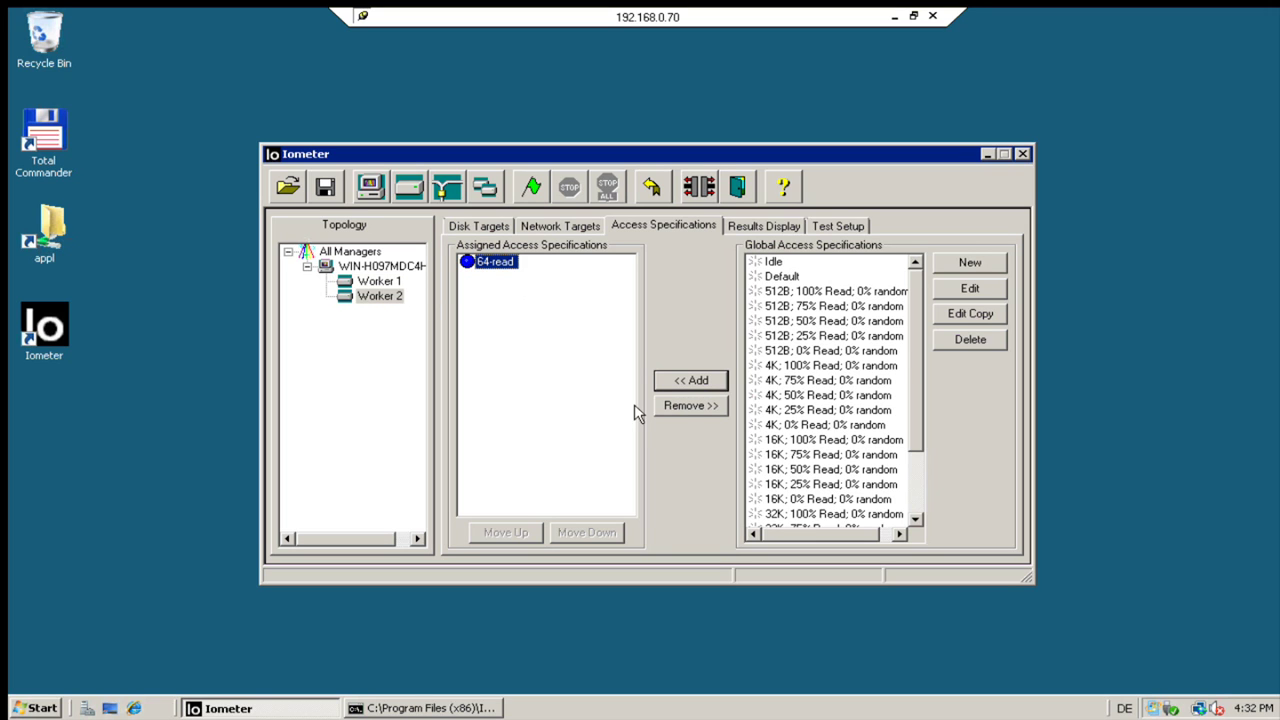
click(688, 408)
click(378, 283)
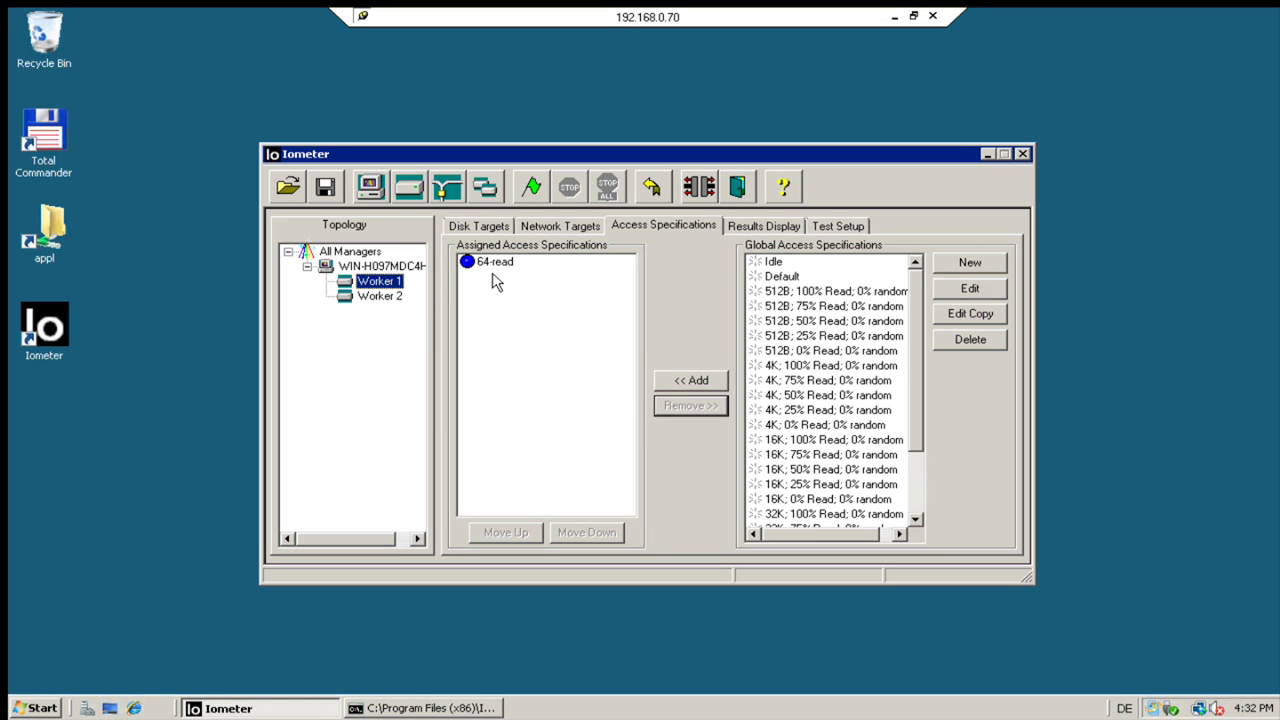
click(495, 262)
click(690, 405)
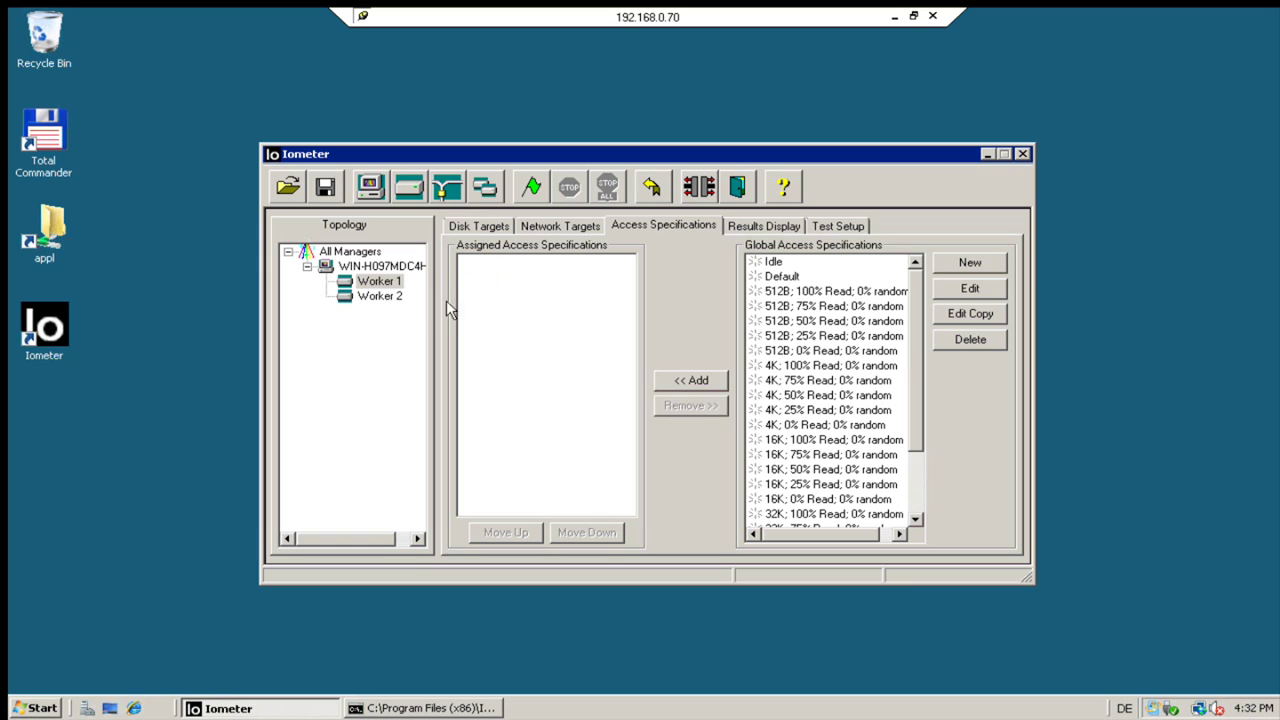
Add 64-read to Worker 1 and Worker 2 individually, then select the manager node.
click(380, 283)
click(682, 385)
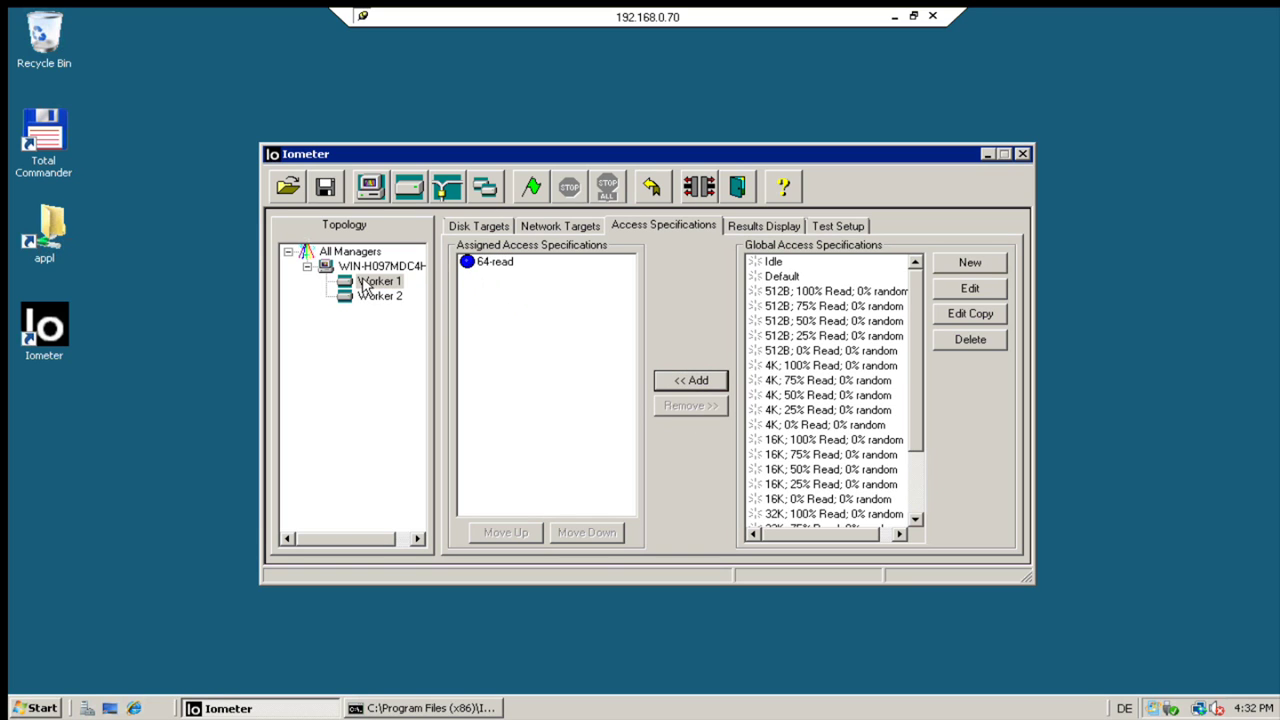
click(390, 298)
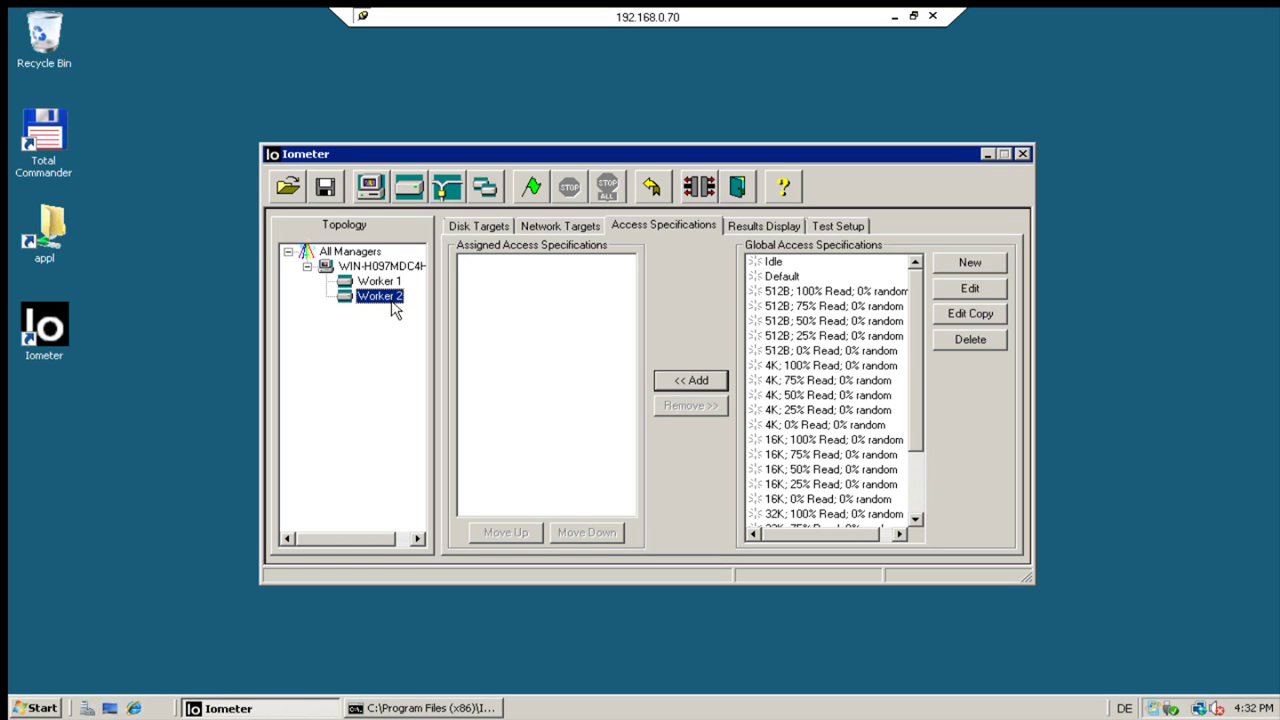
click(680, 388)
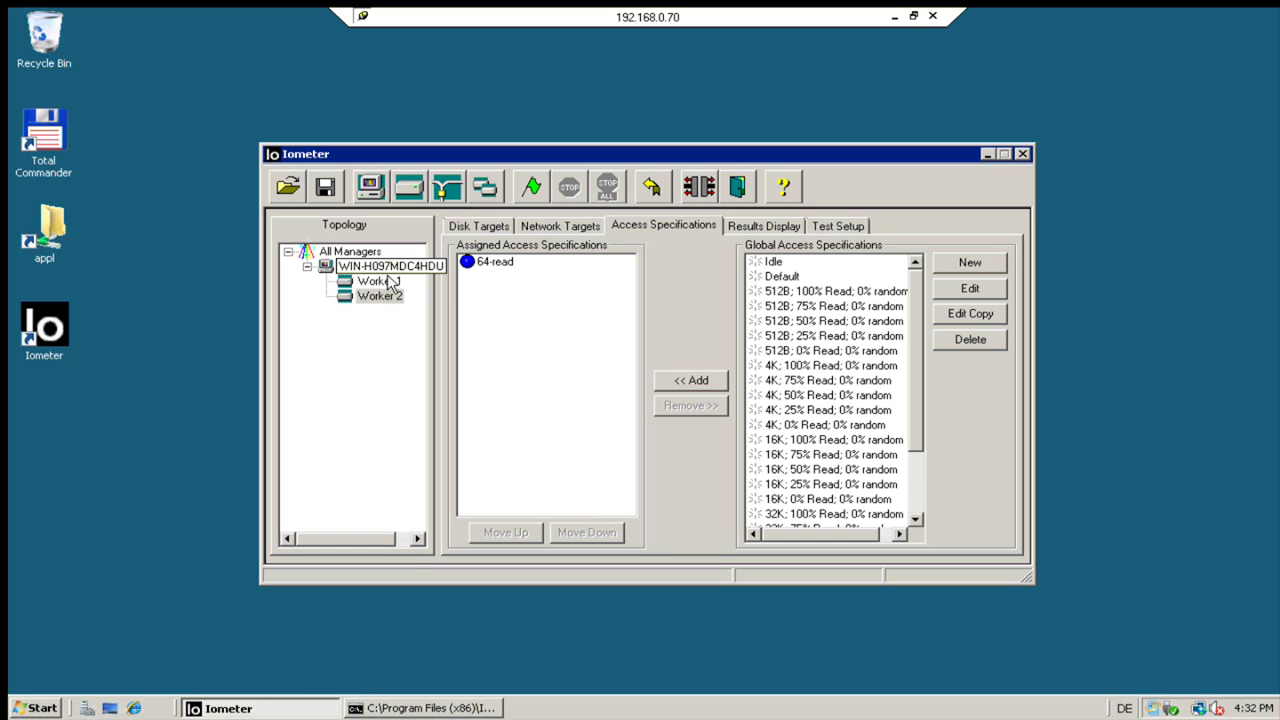
click(330, 268)
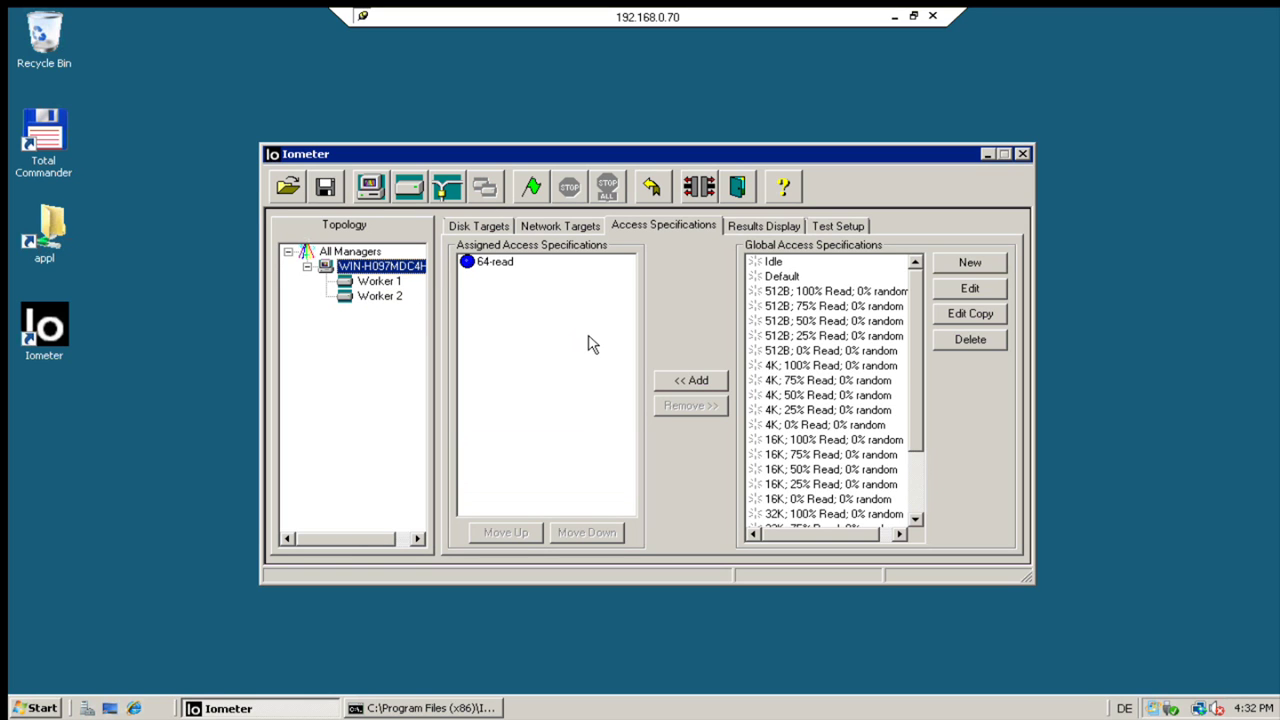
Set results to refresh every 1 second and start the 64-read test, skipping the results file prompt.
click(760, 228)
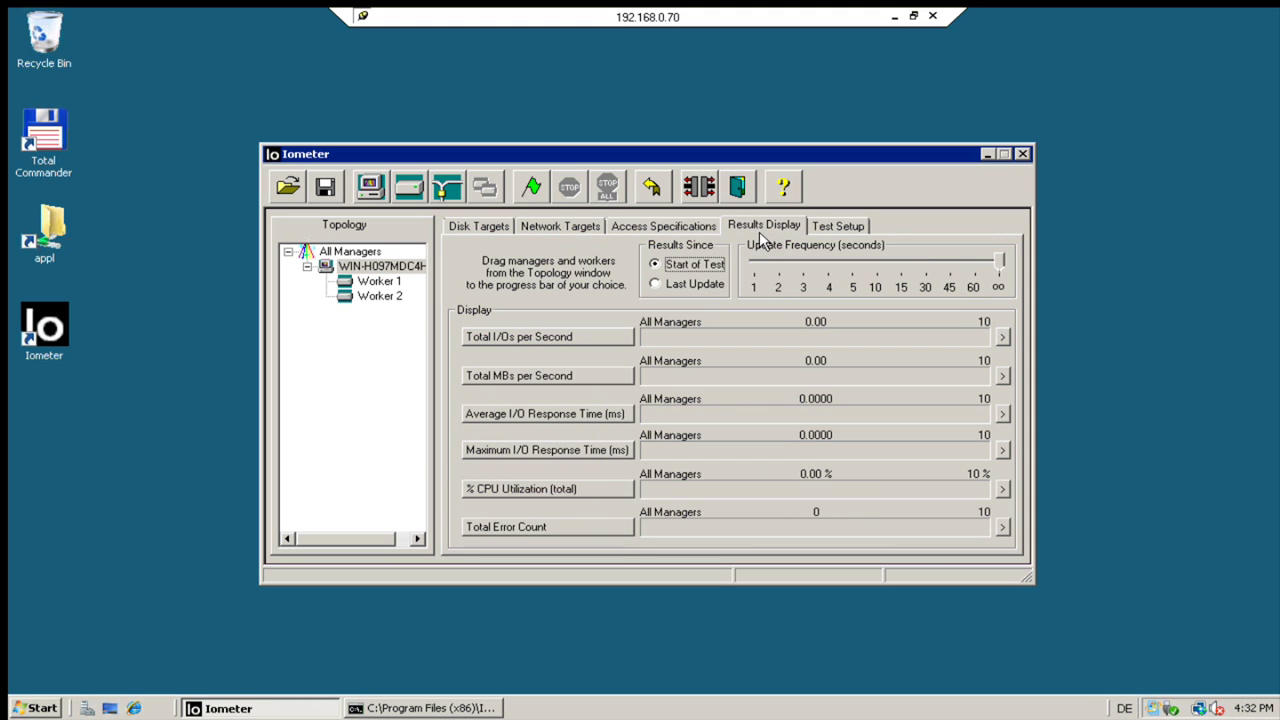
click(1000, 262)
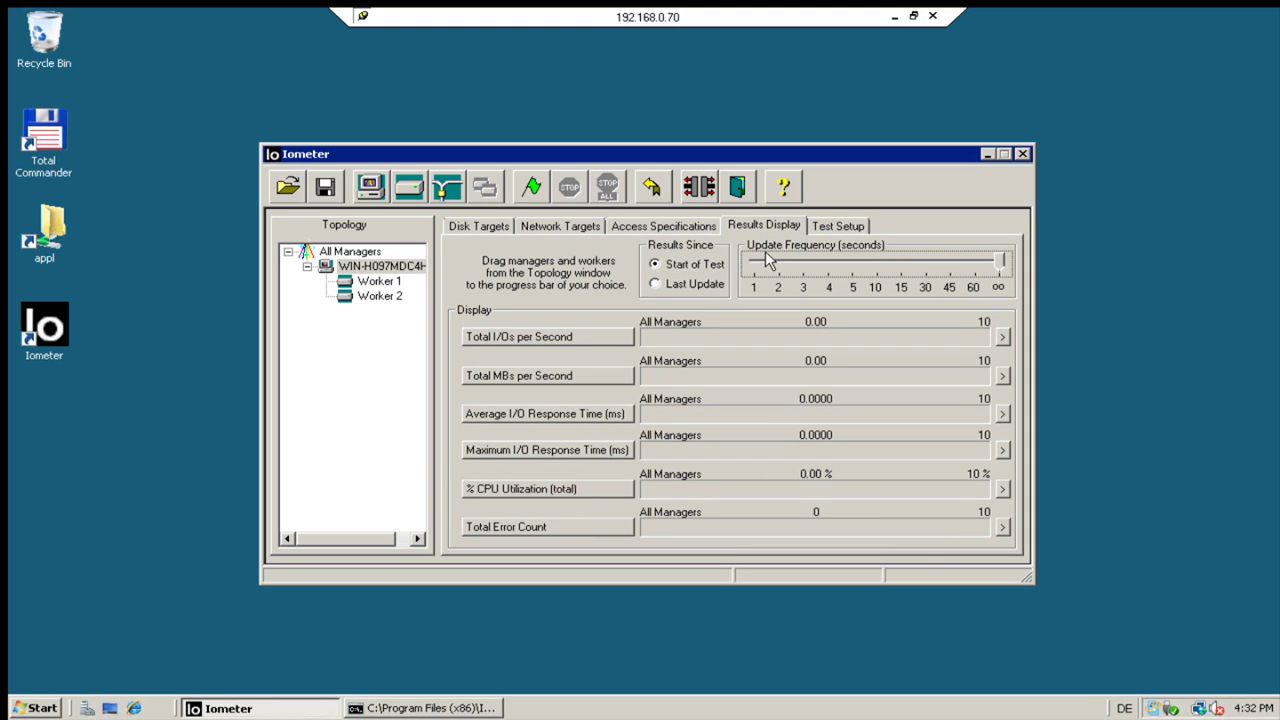
drag(1002, 262, 754, 263)
click(532, 190)
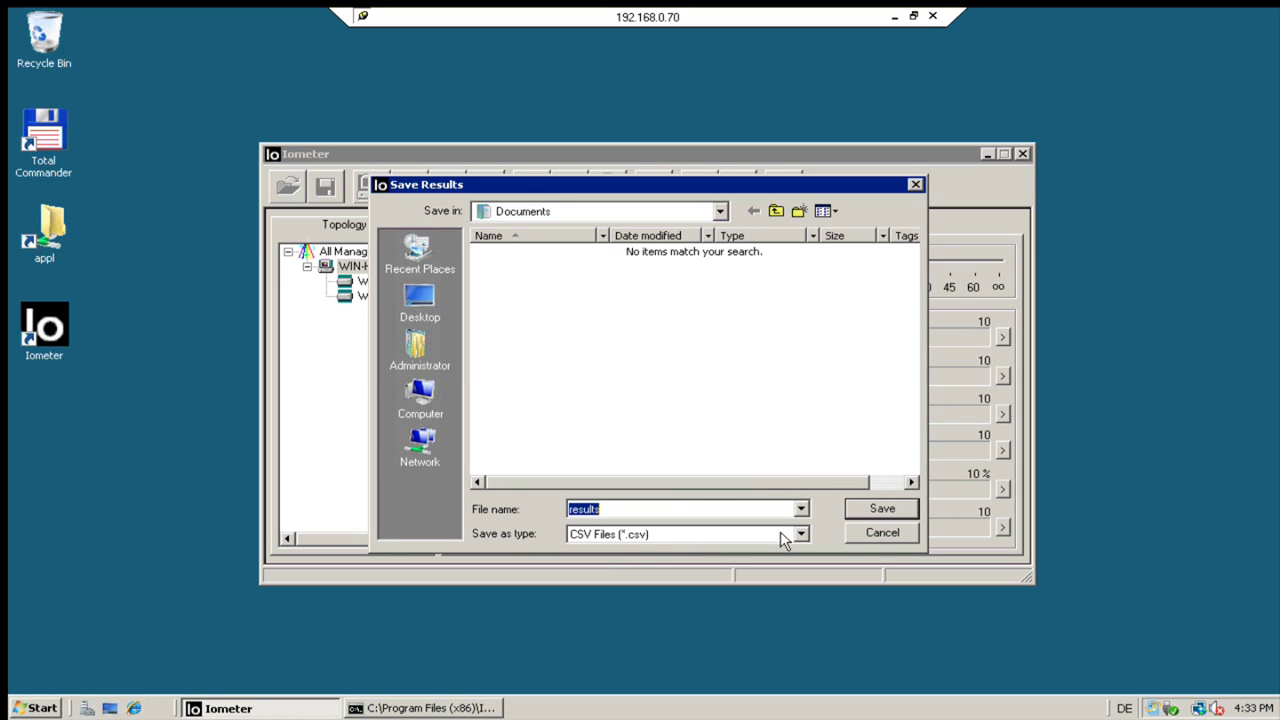
click(882, 533)
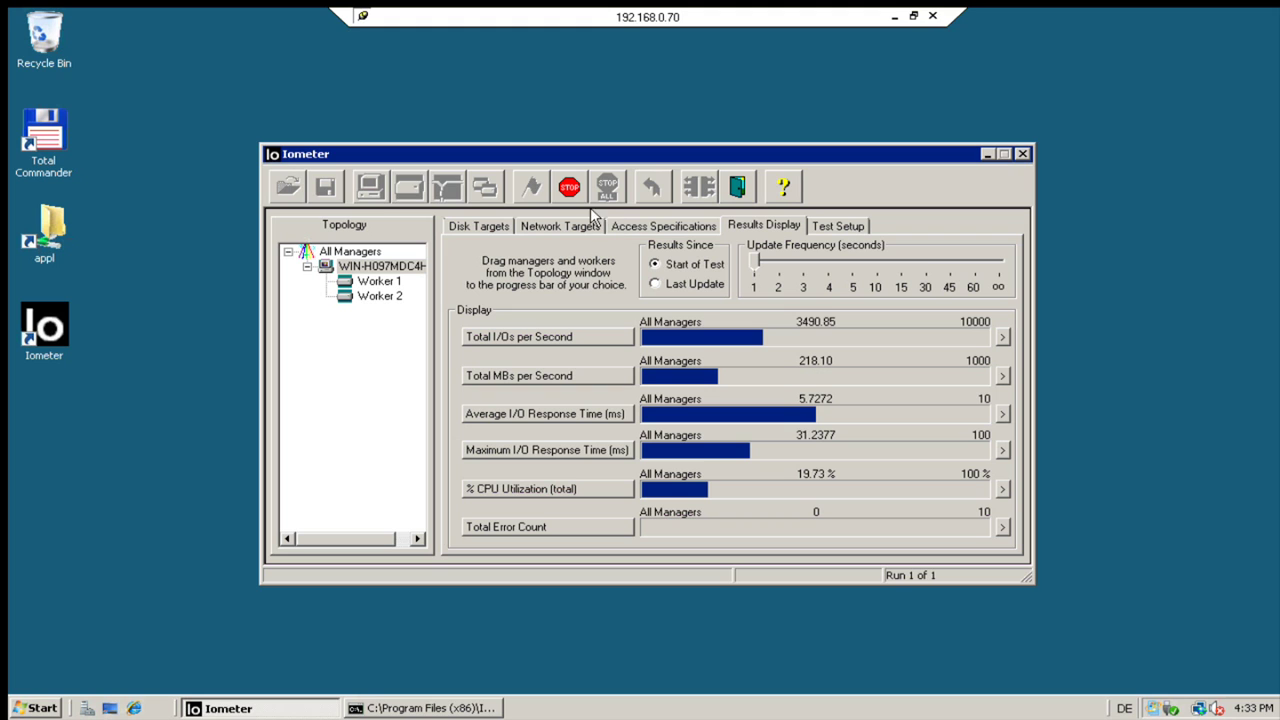
Remove 64-read from the assigned access specifications.
click(664, 230)
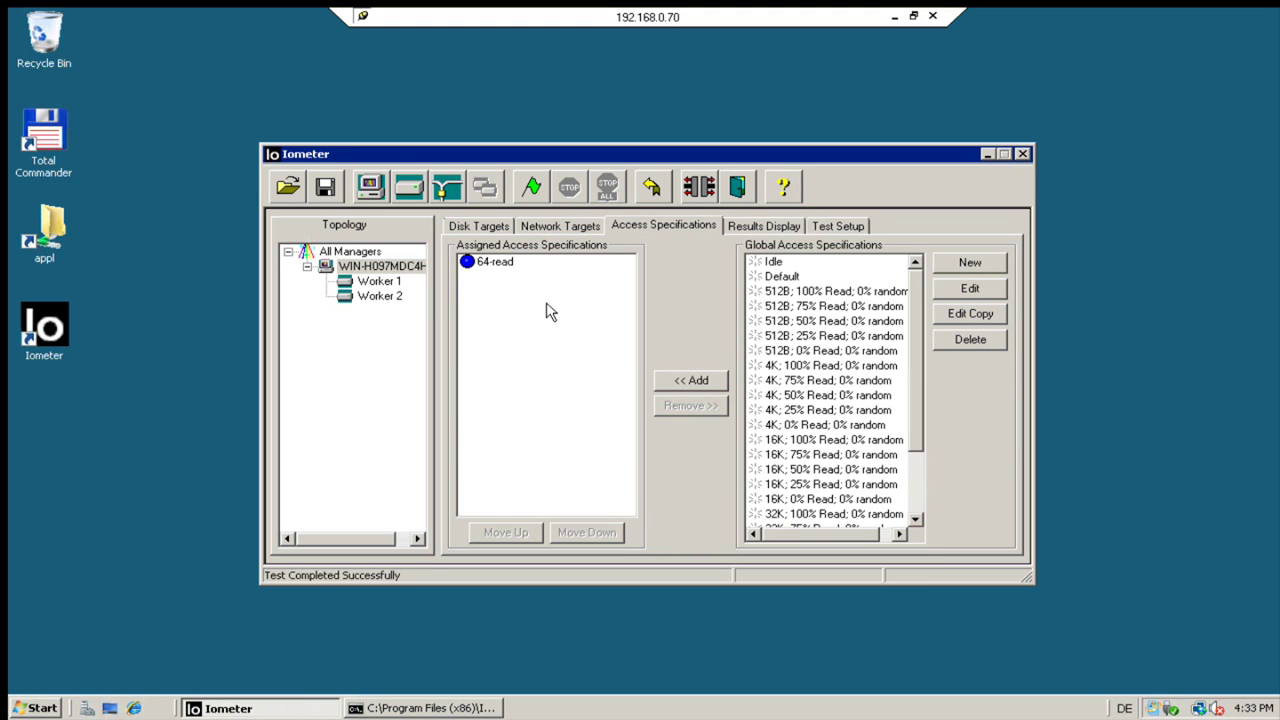
click(482, 264)
click(707, 407)
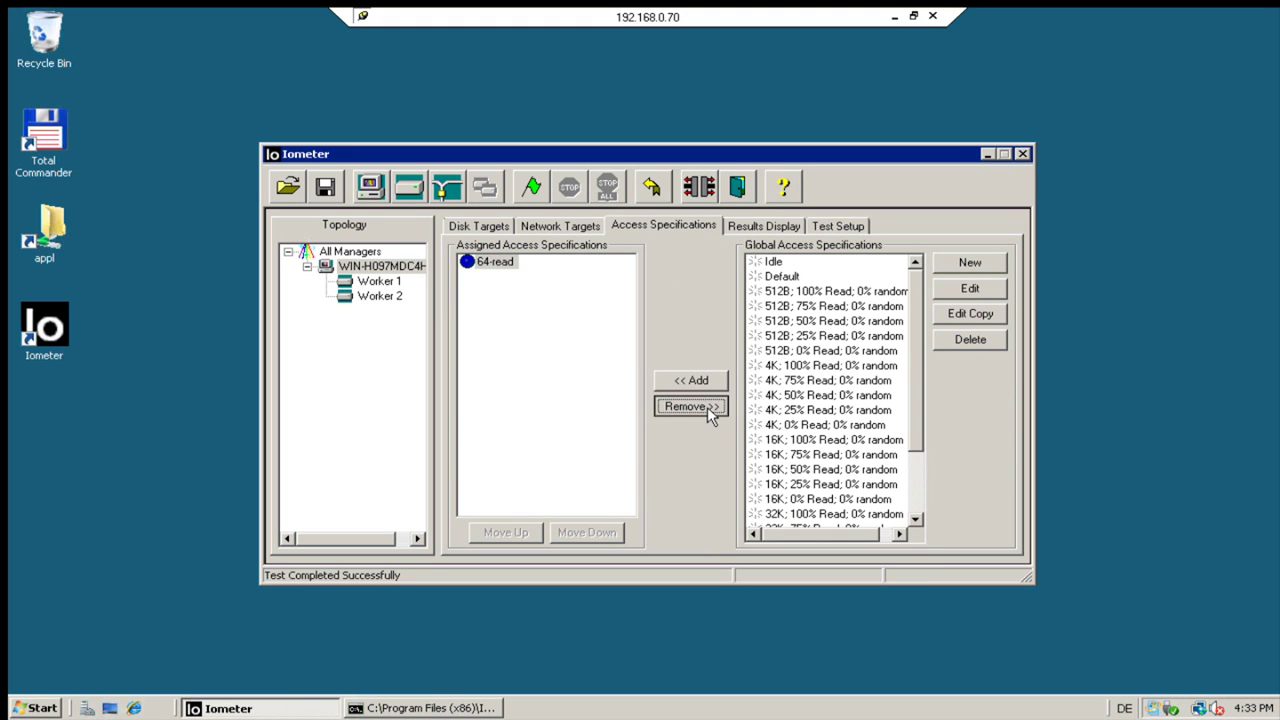
Create a 64-write access specification: 64 KB transfer size, 100% sequential, 100% write.
click(966, 266)
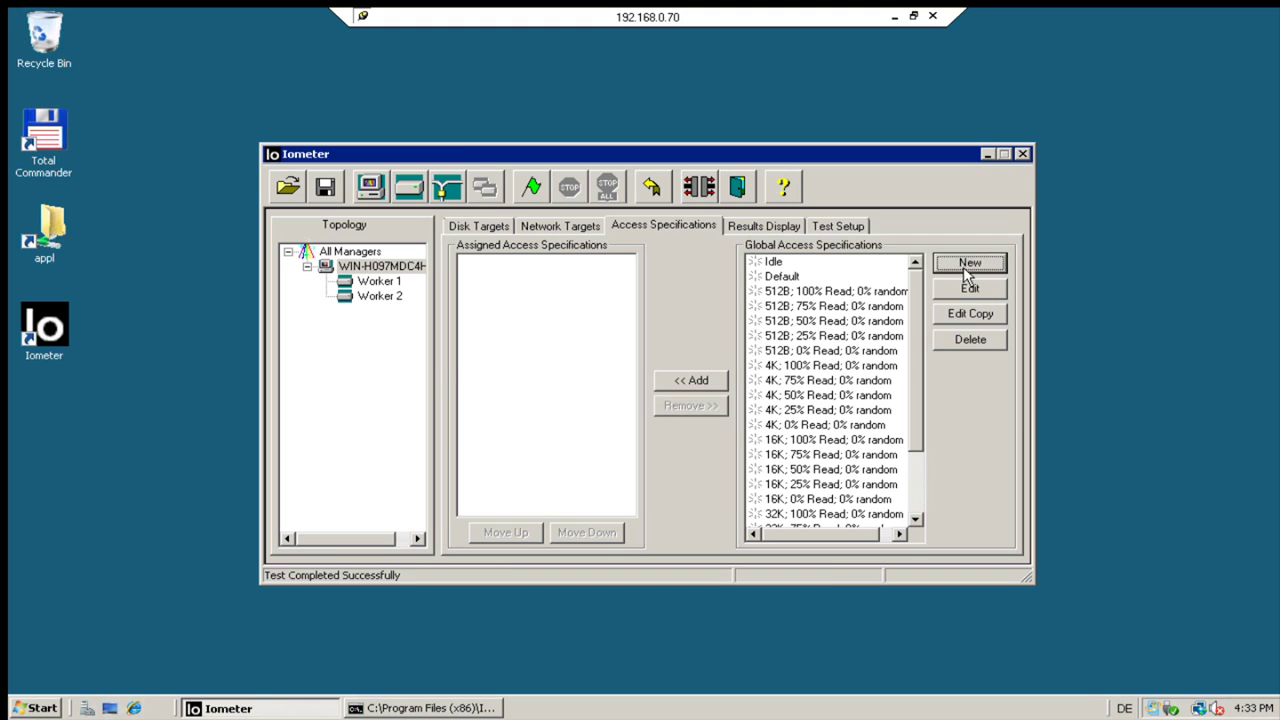
text(6)
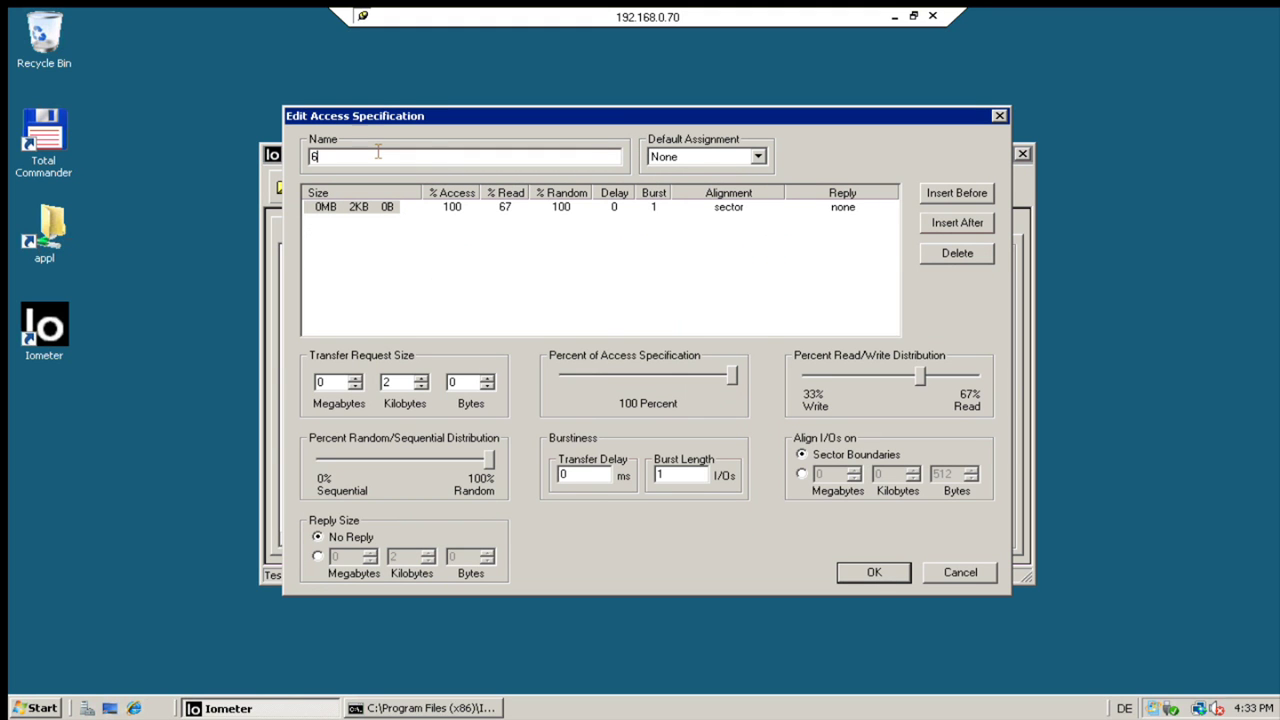
text(4-write)
click(407, 382)
key(BackSpace)
text(64)
drag(489, 461, 291, 471)
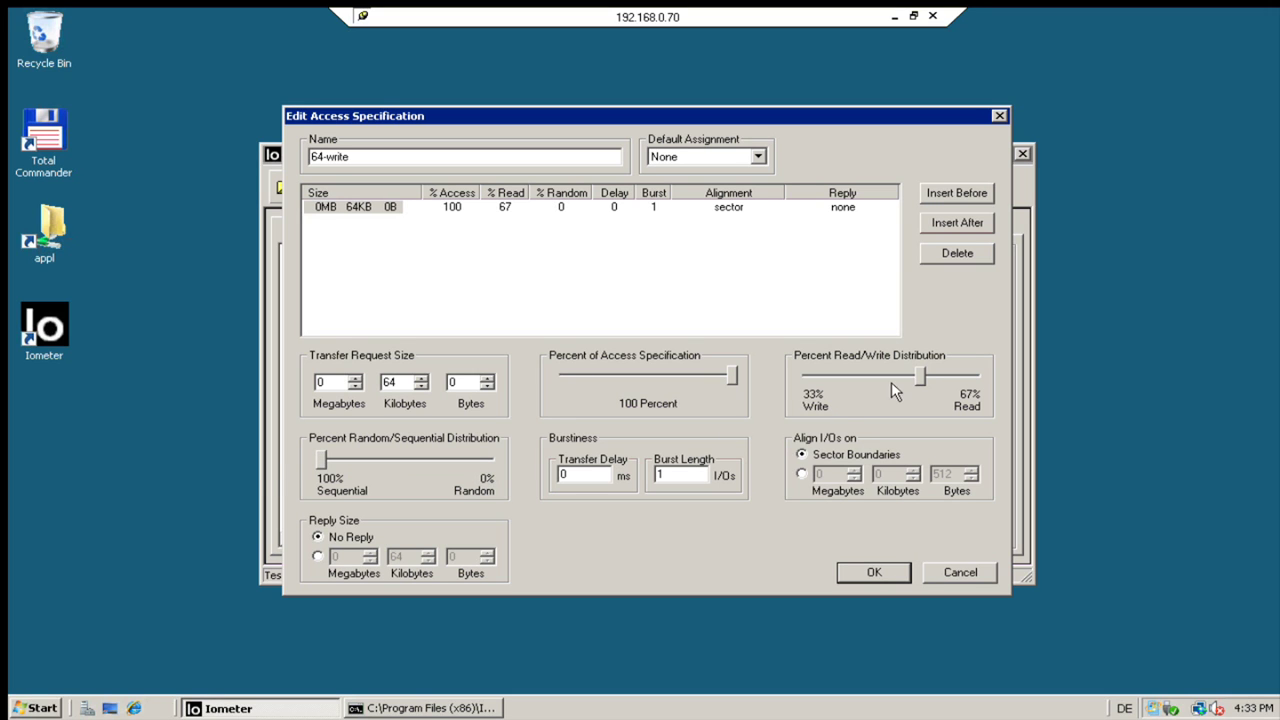
drag(924, 378, 805, 378)
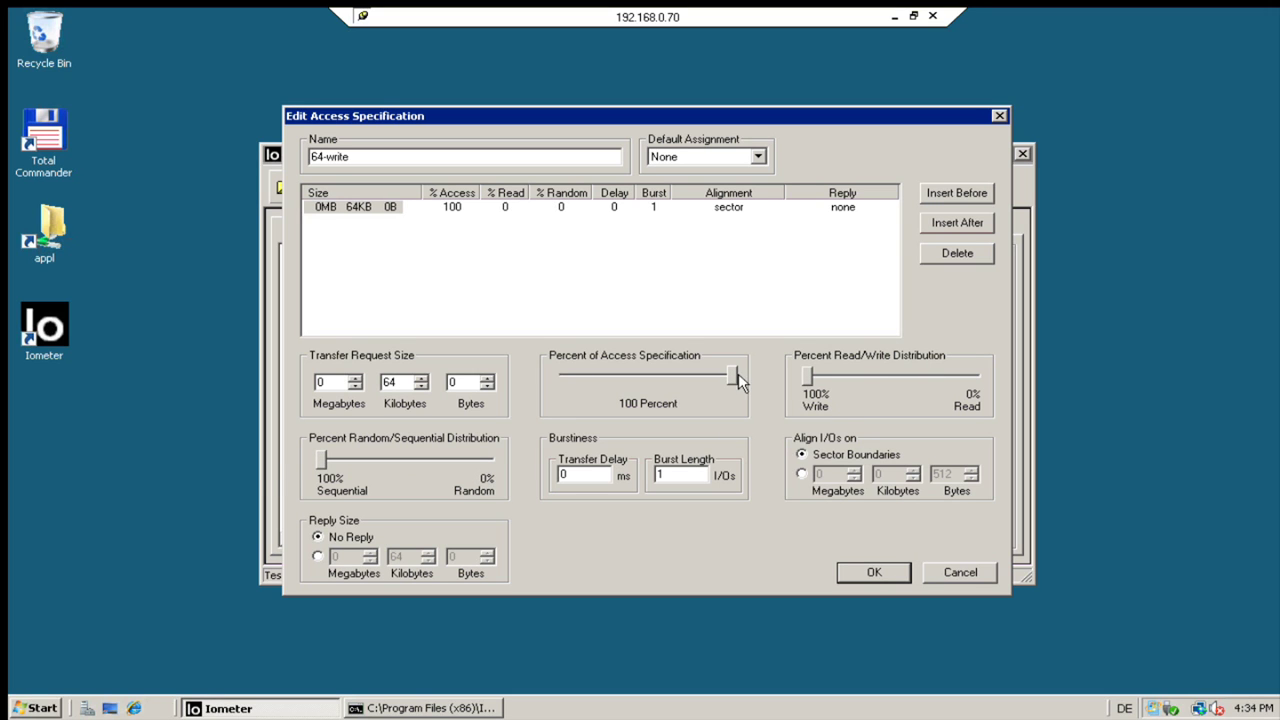
click(843, 571)
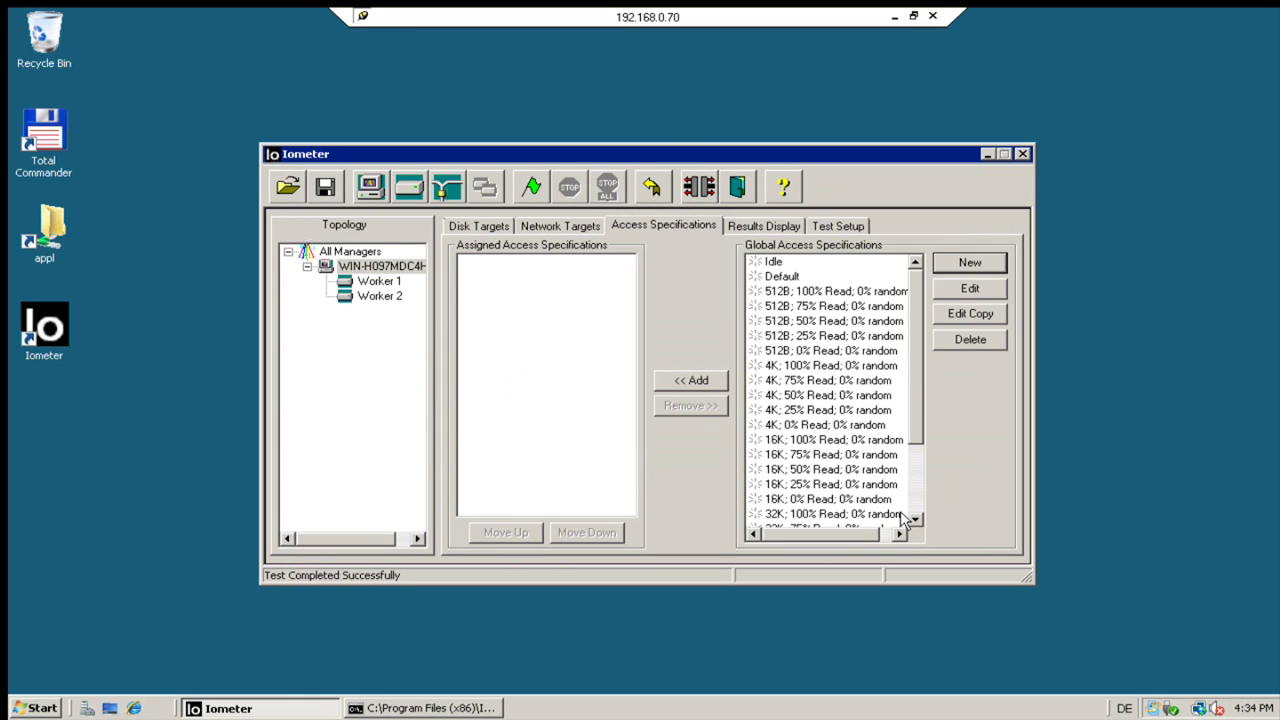
Assign 64-write to both workers under the manager and switch to Results Display.
click(690, 382)
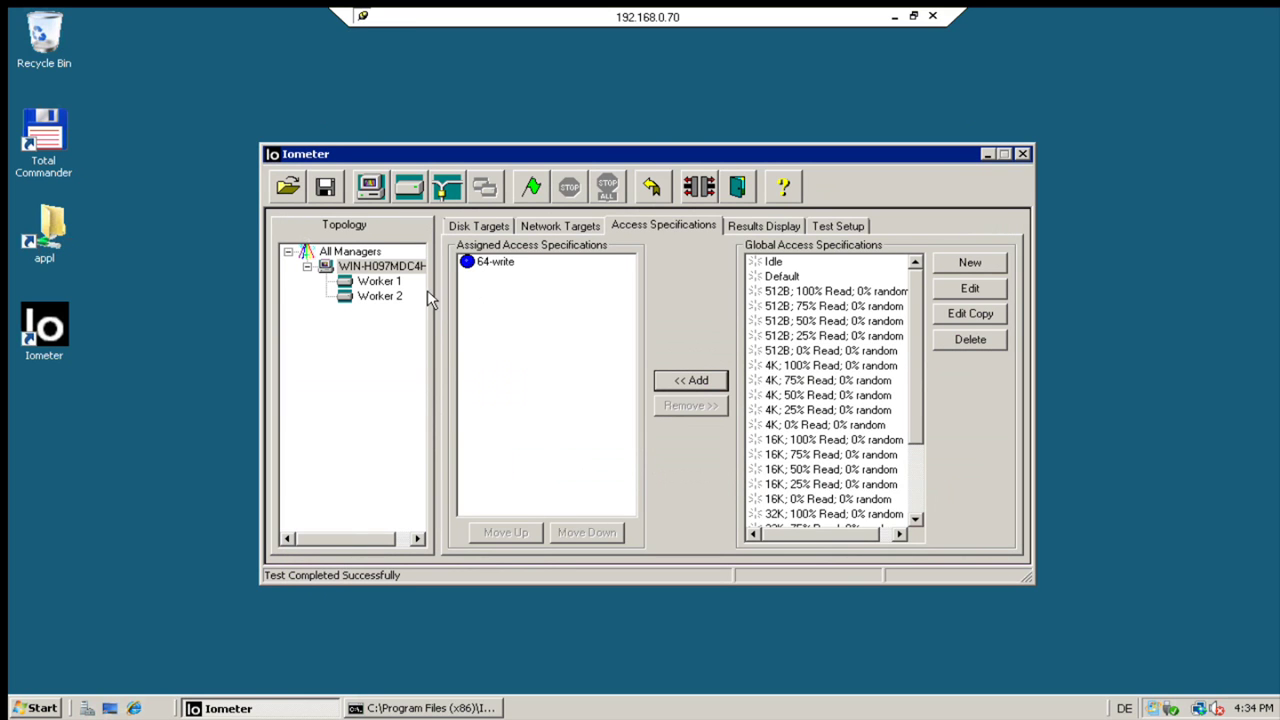
click(383, 296)
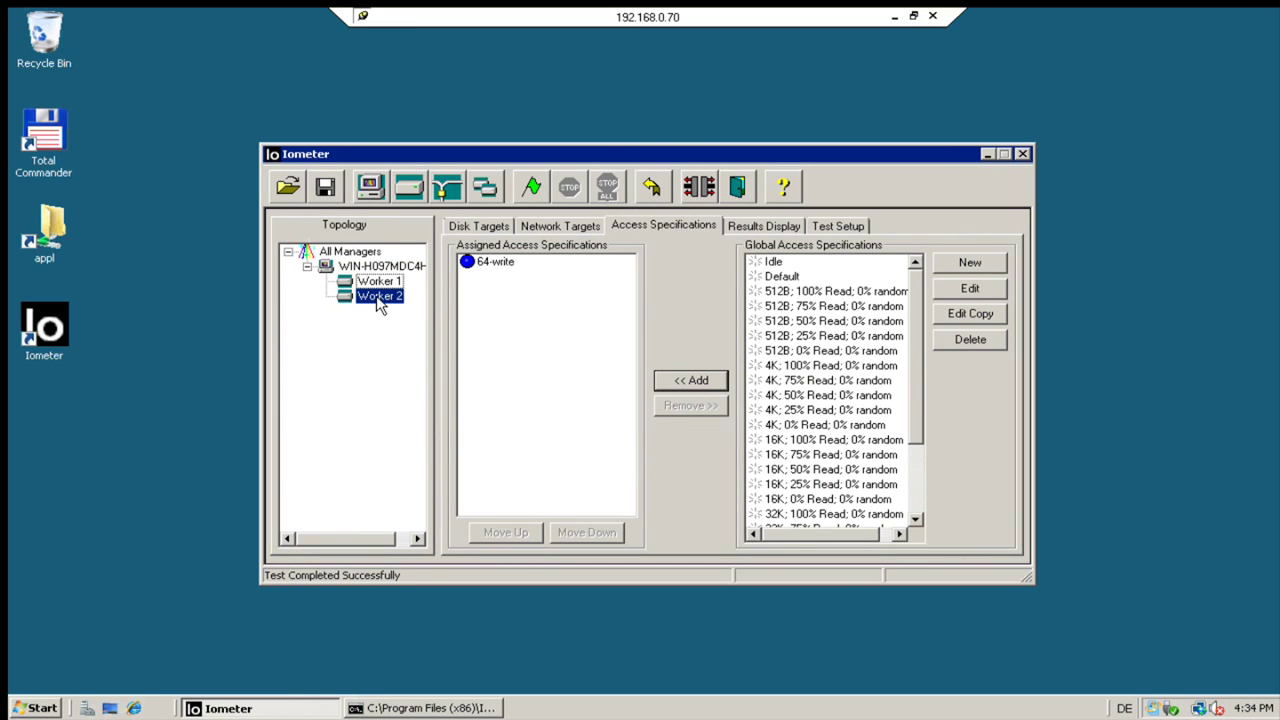
click(370, 266)
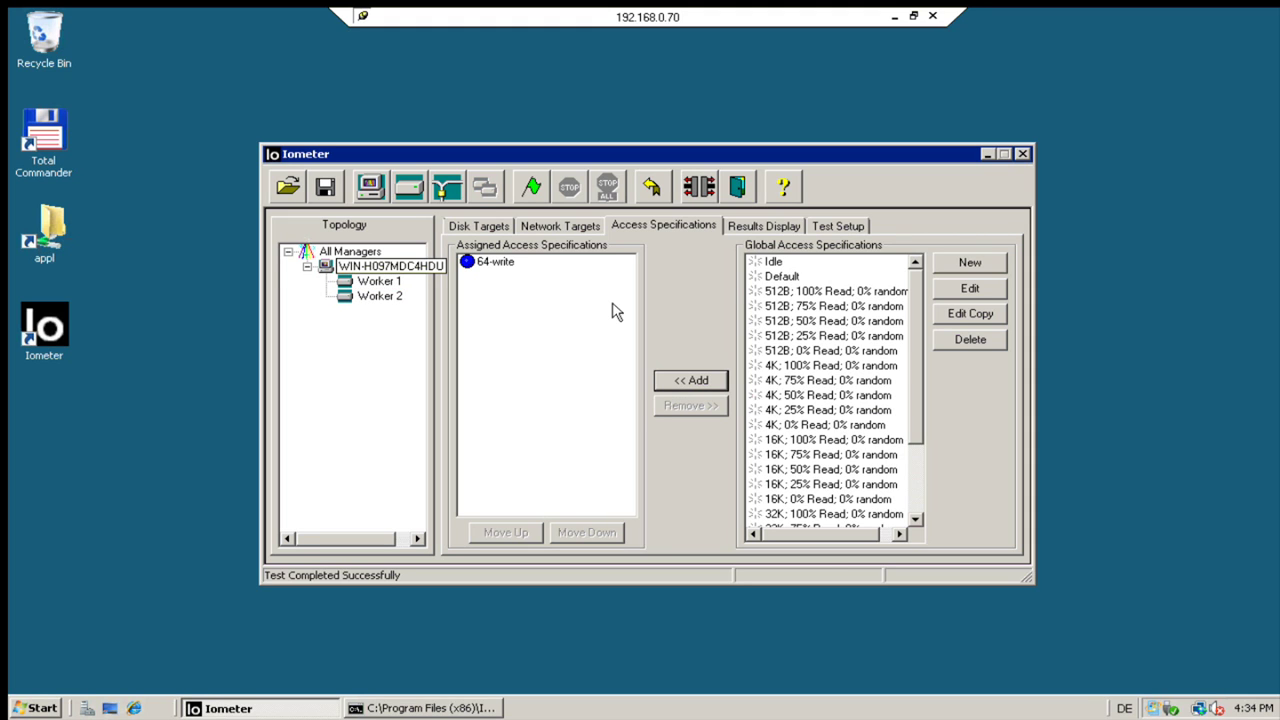
click(756, 228)
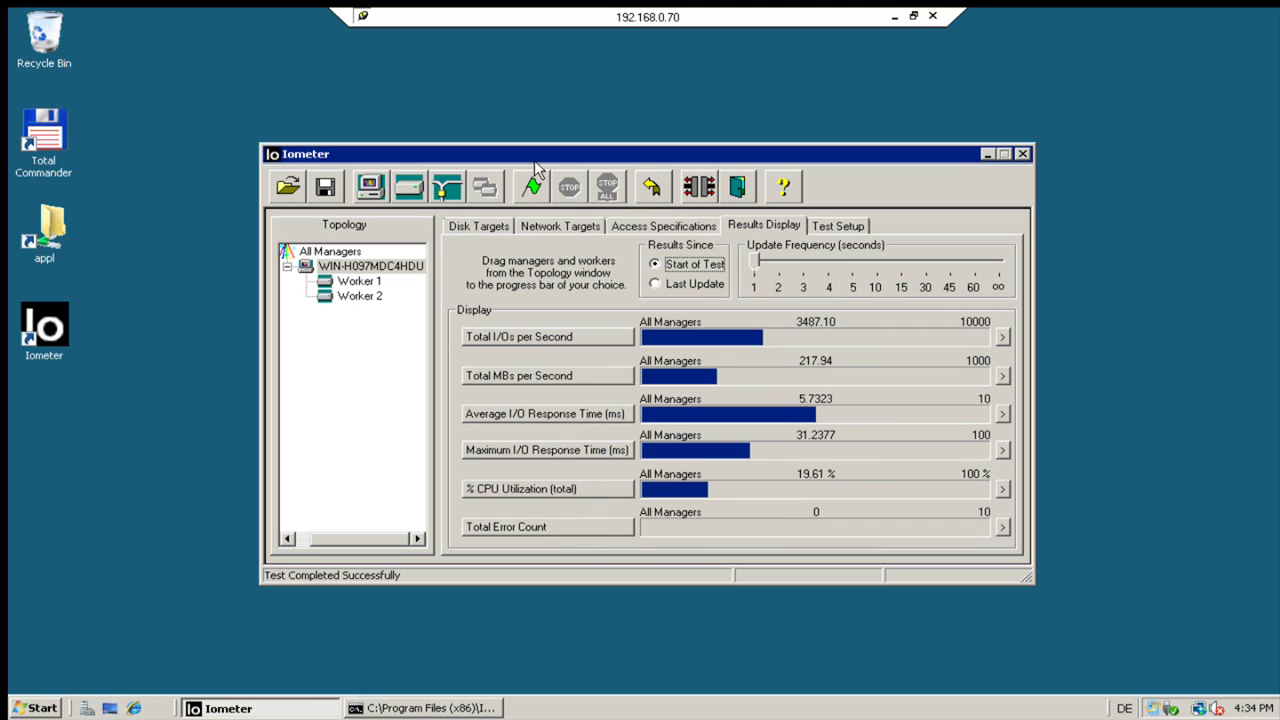
Run the 64-write test to about 1790 IOPS and 112 MB/s, then leave remote full screen.
click(531, 188)
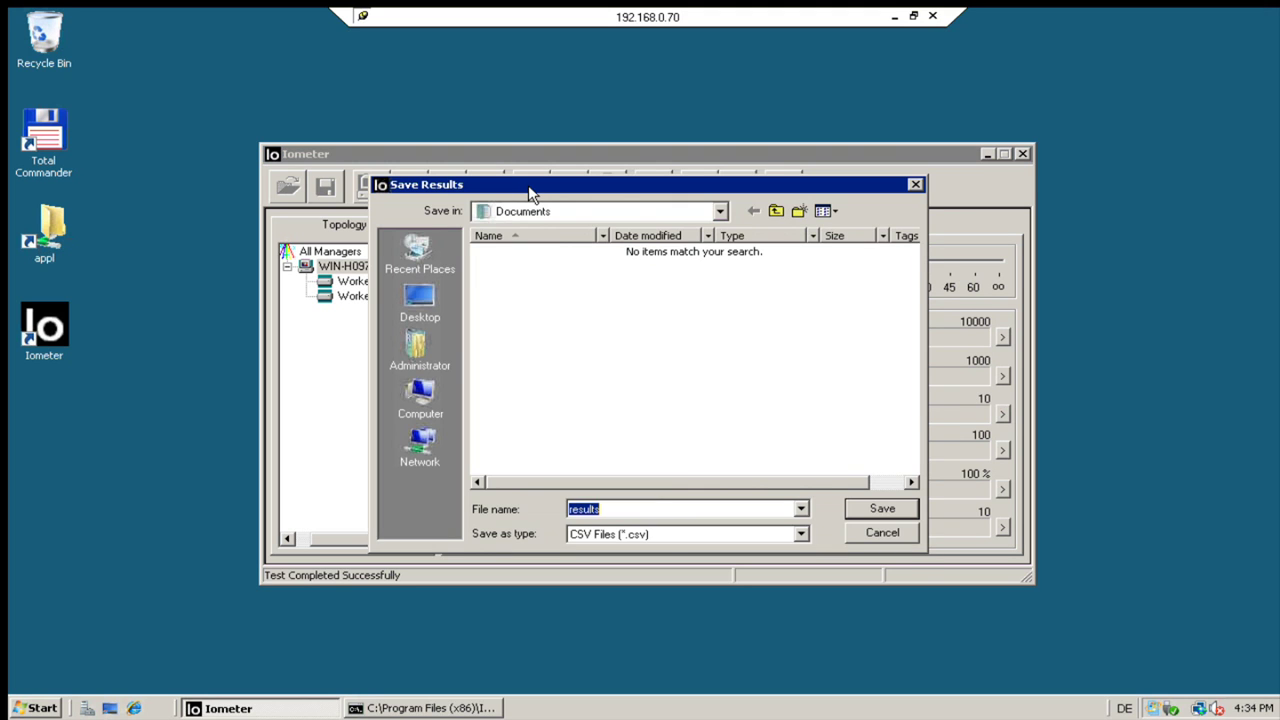
key(Return)
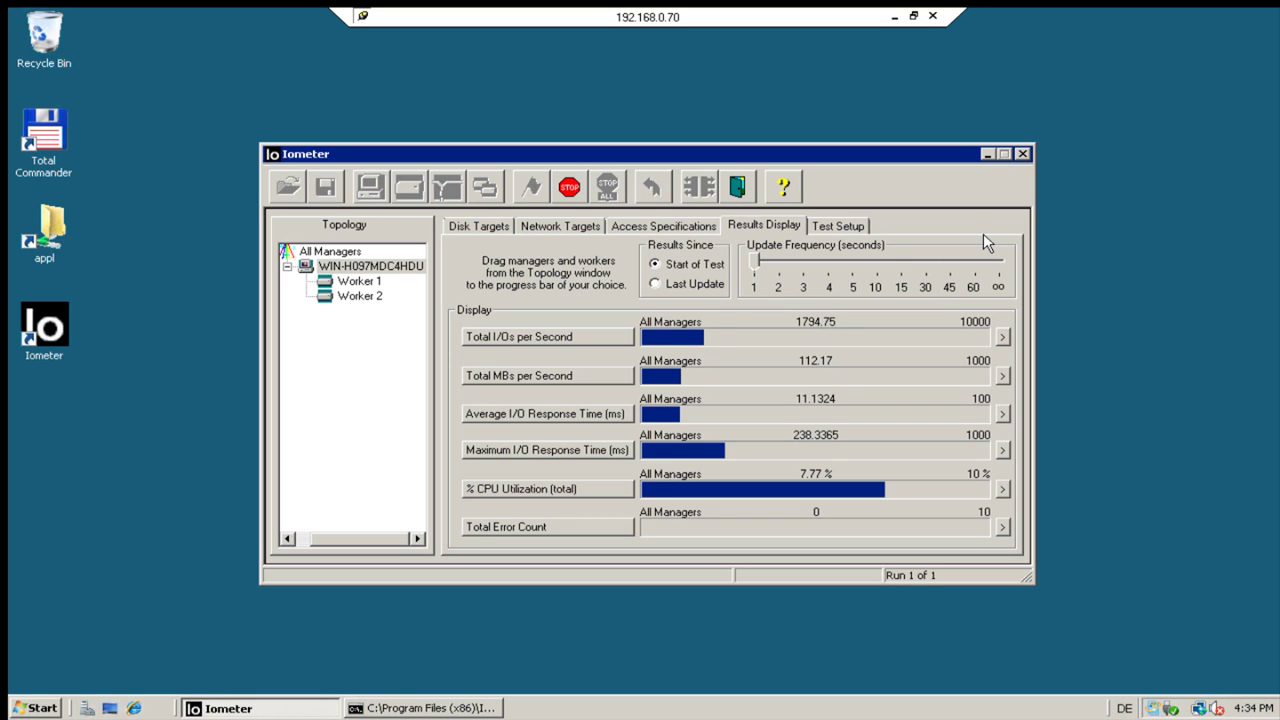
click(913, 17)
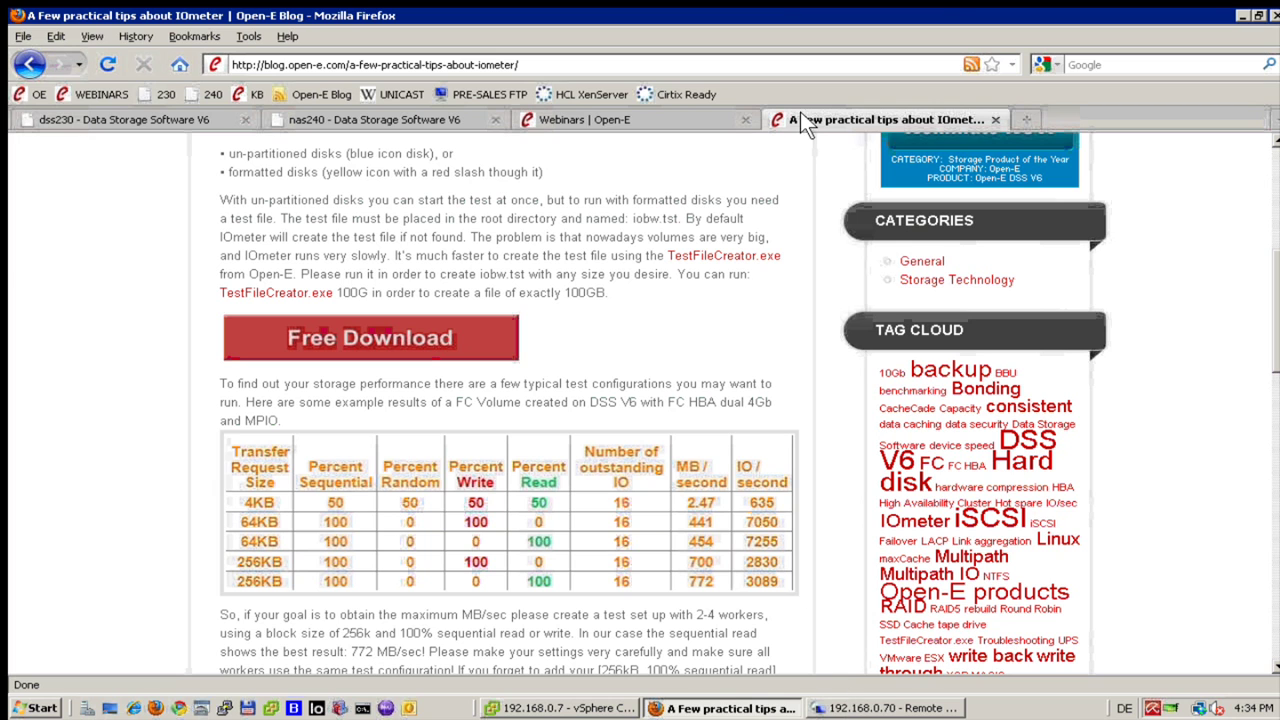
Show the replication-with-failover diagram slide, then go back to the remote Iometer session.
click(1241, 20)
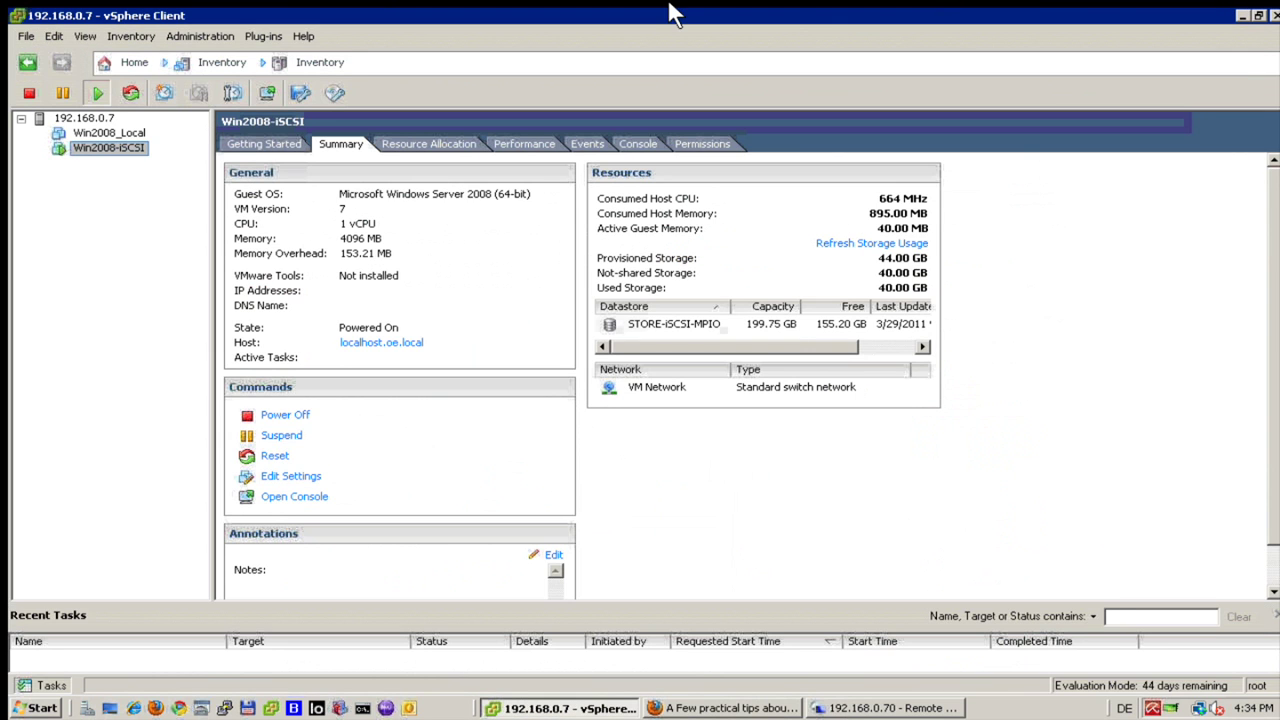
mouse_move(875, 18)
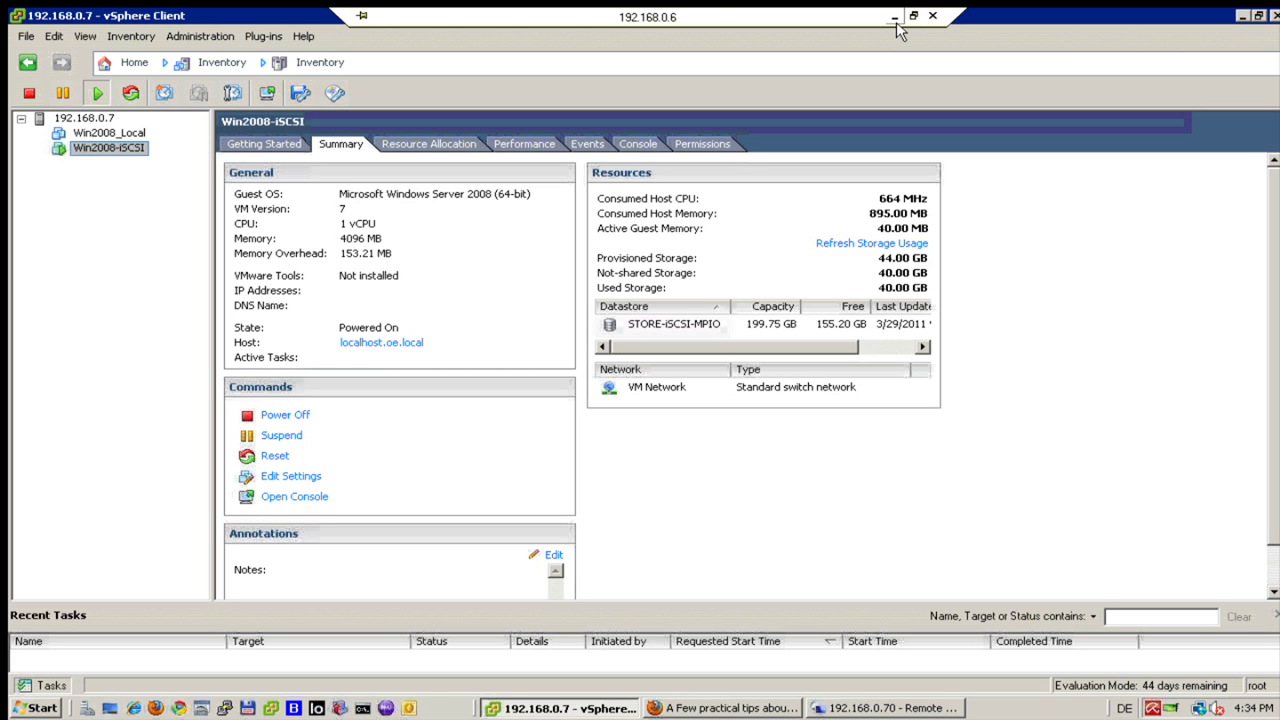
key(alt+Tab)
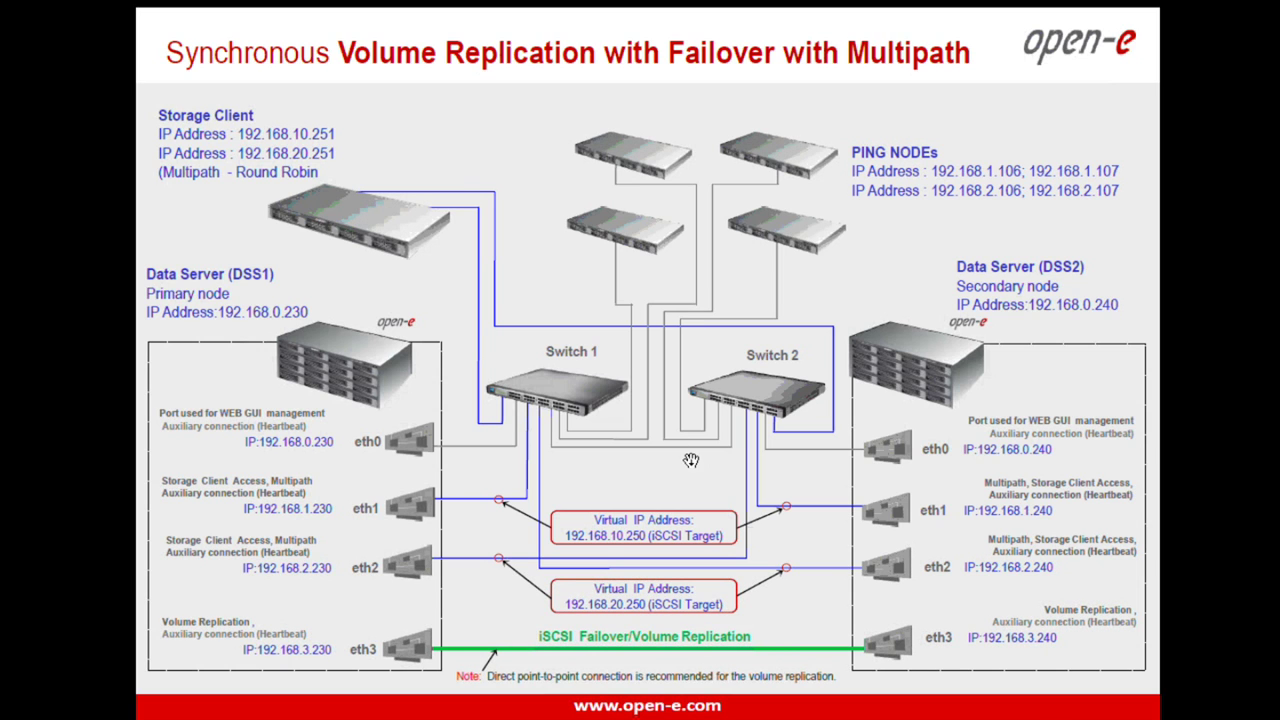
key(alt+Tab)
key(Tab)
key(Tab)
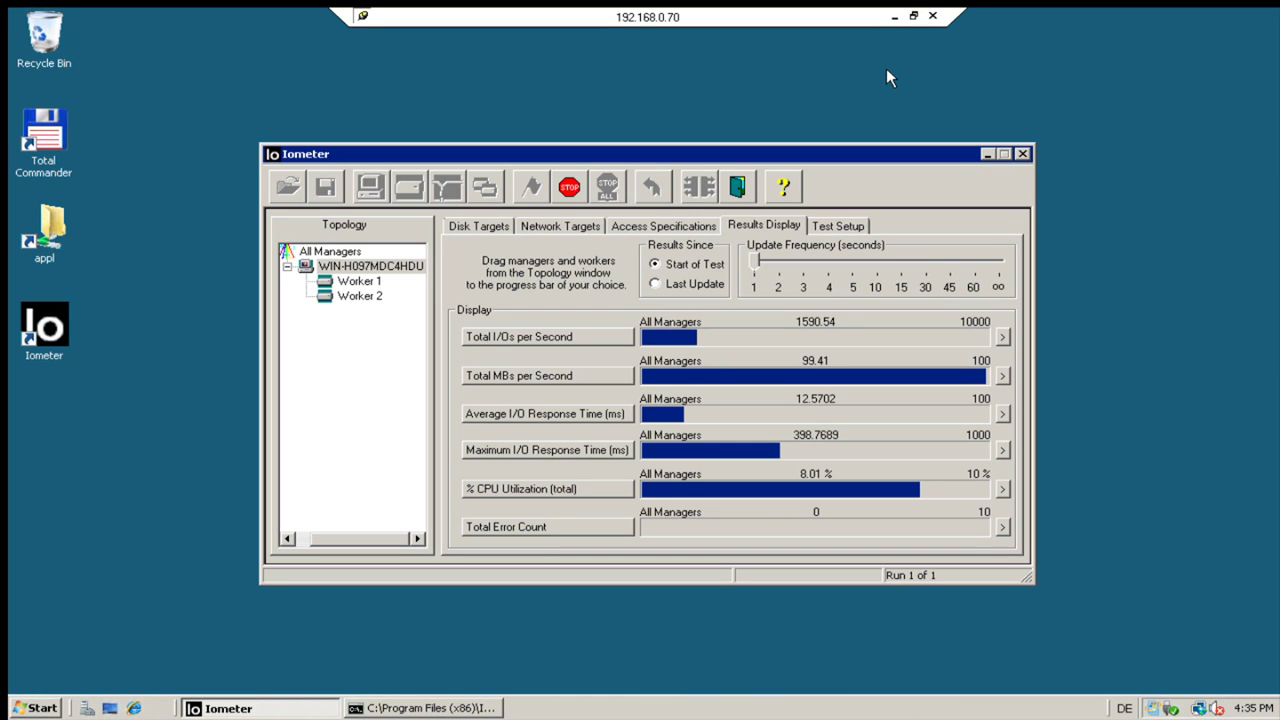
Minimize the remote desktop and show dss230's Data Storage Software V6 tab in Firefox.
click(886, 78)
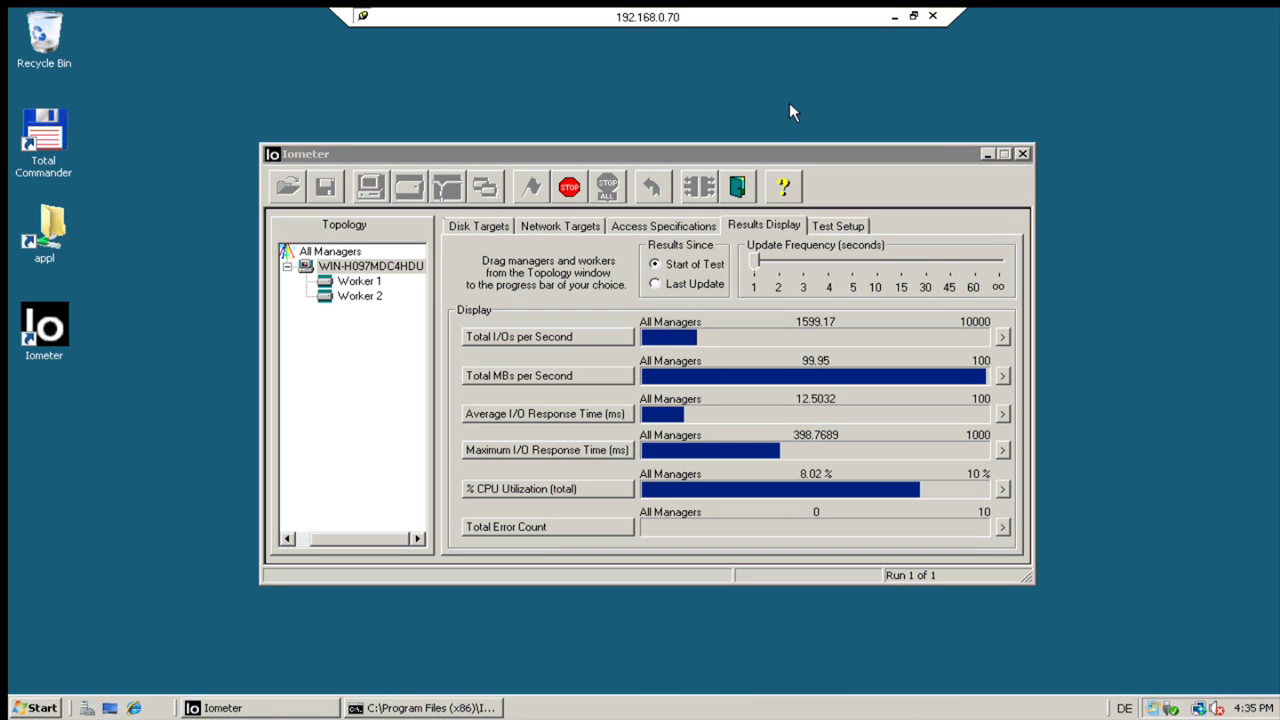
click(893, 16)
click(705, 324)
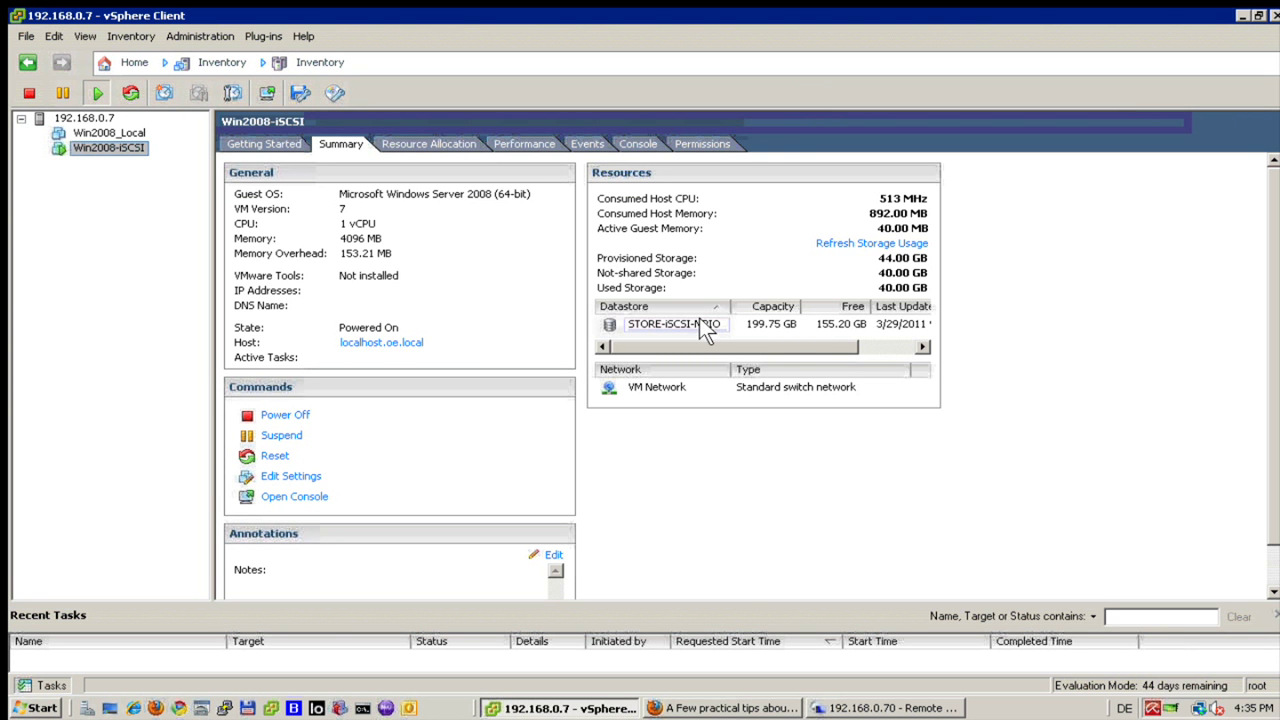
click(697, 708)
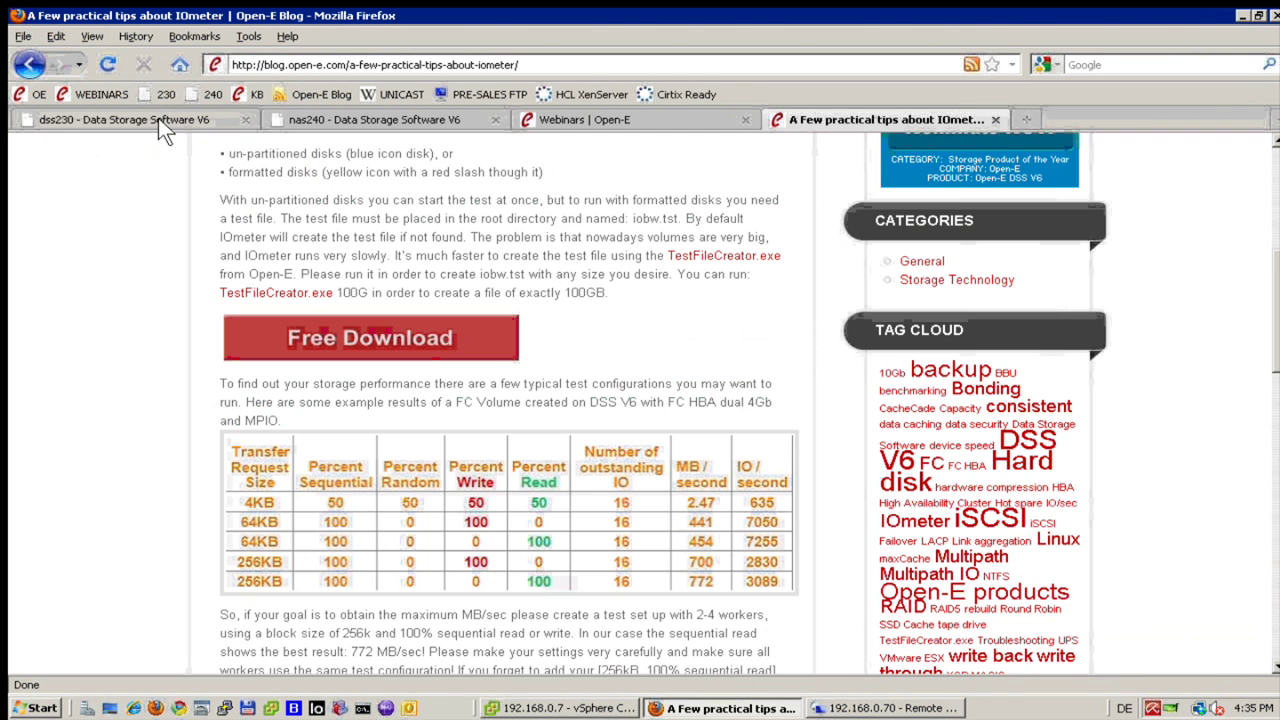
click(158, 118)
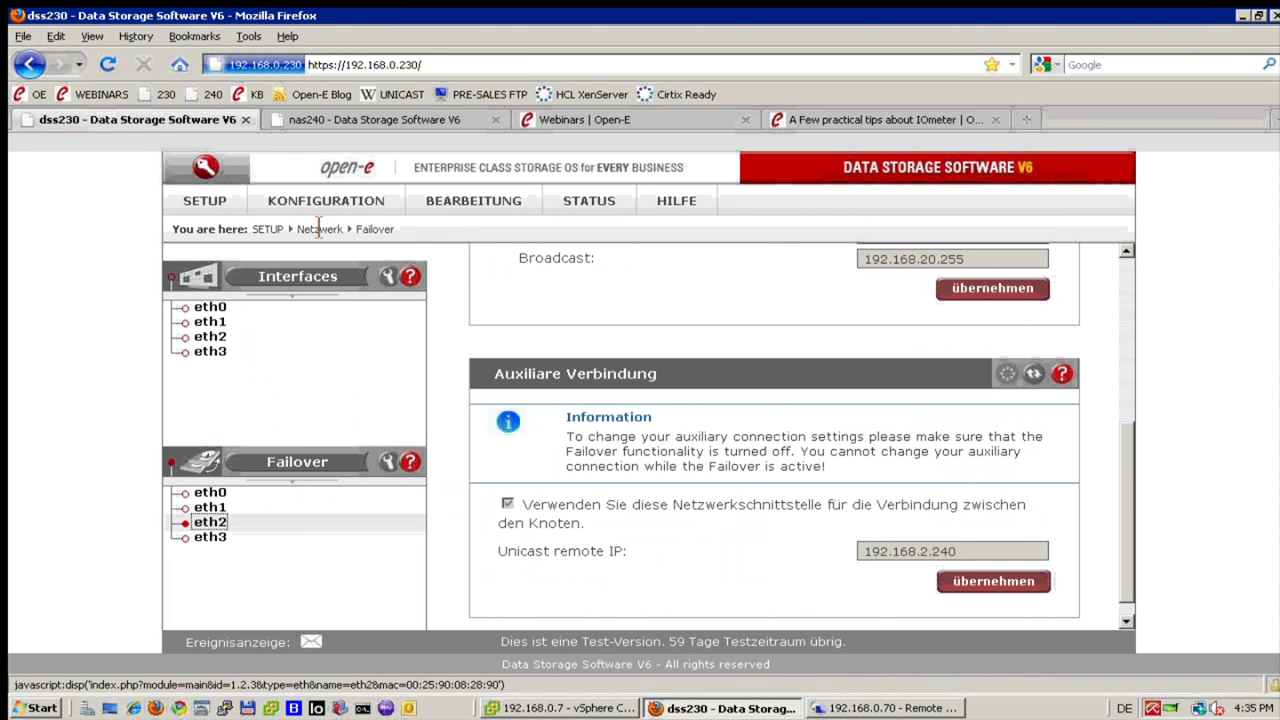
Stop dss230's m0000 volume replication task, then return to Iometer in the remote desktop.
click(310, 200)
mouse_move(440, 227)
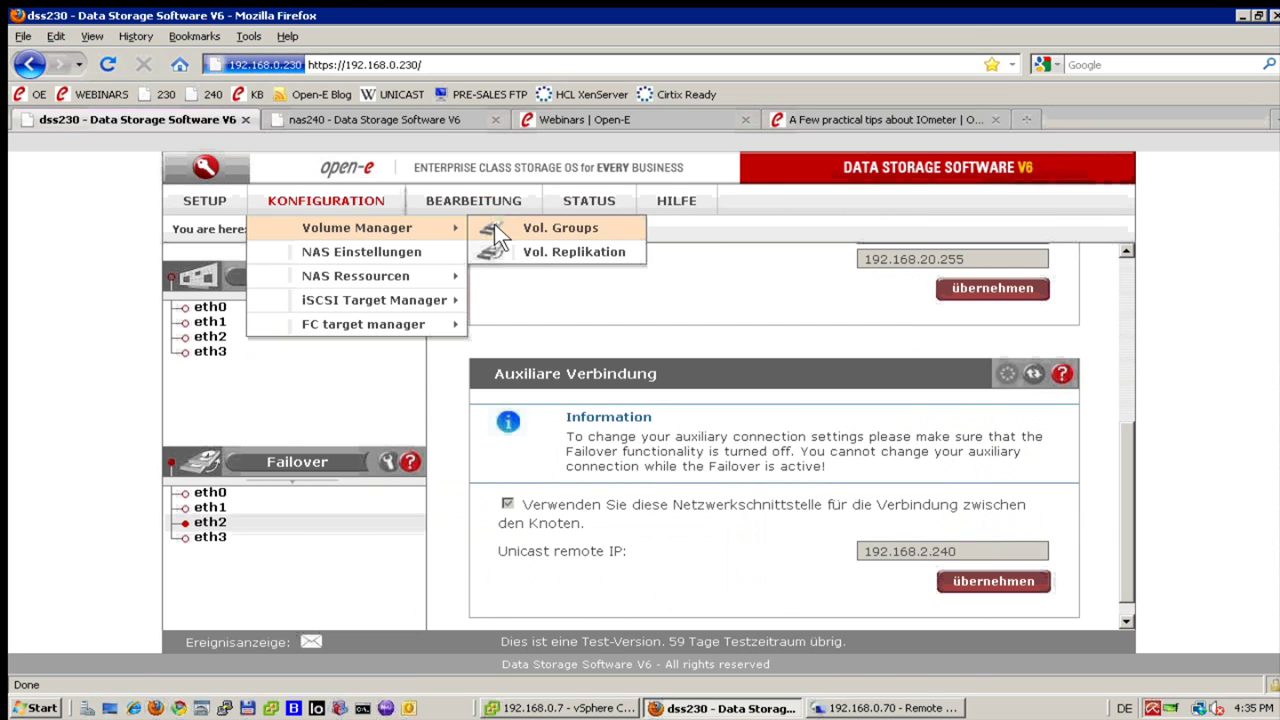
click(530, 248)
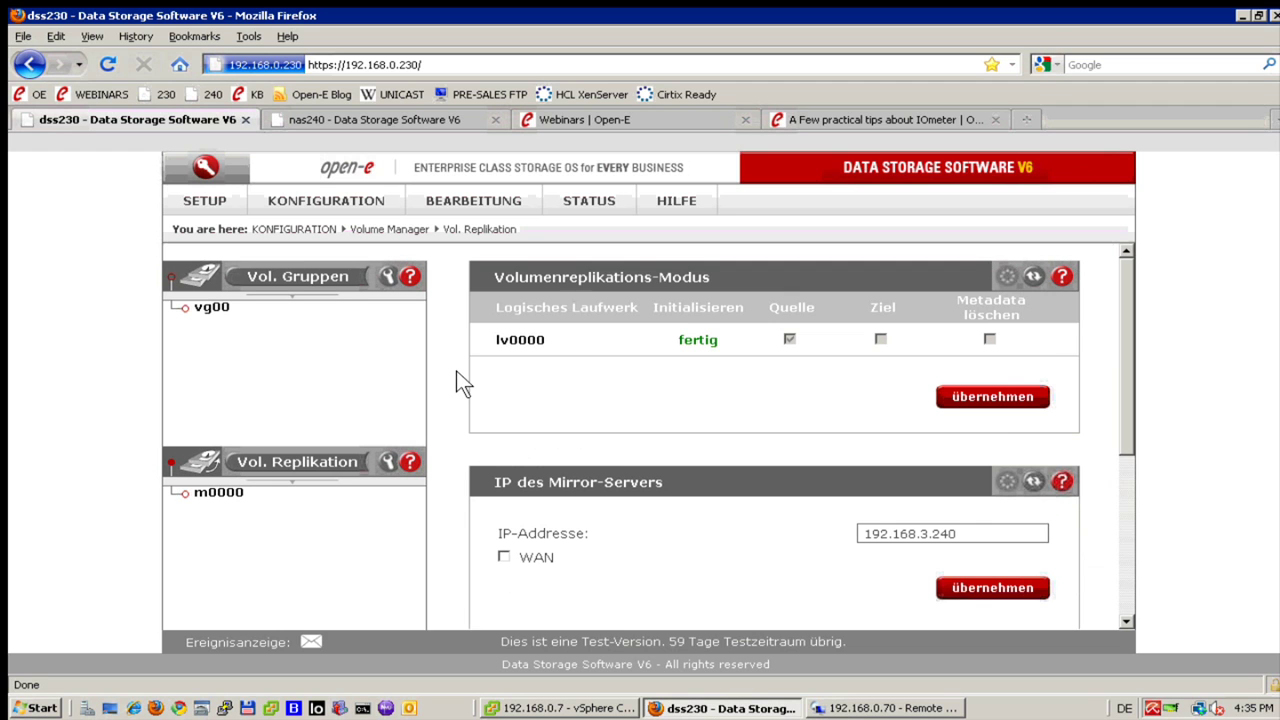
click(218, 492)
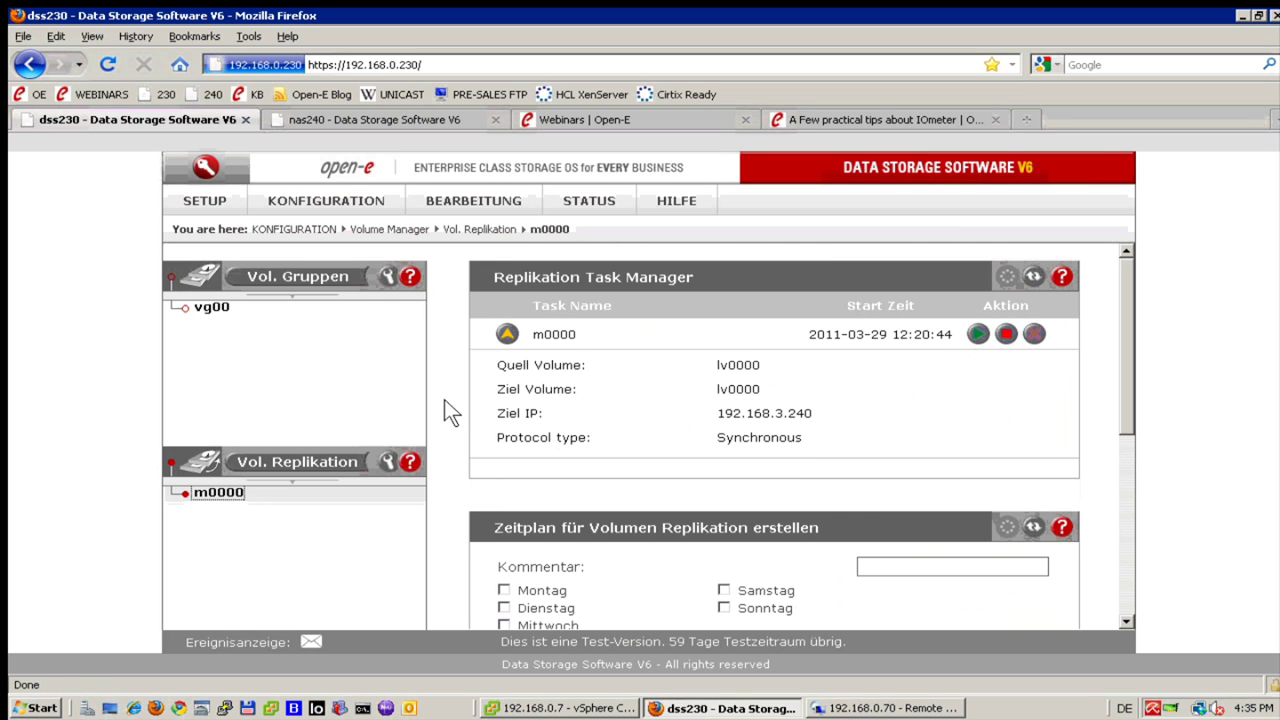
click(1006, 334)
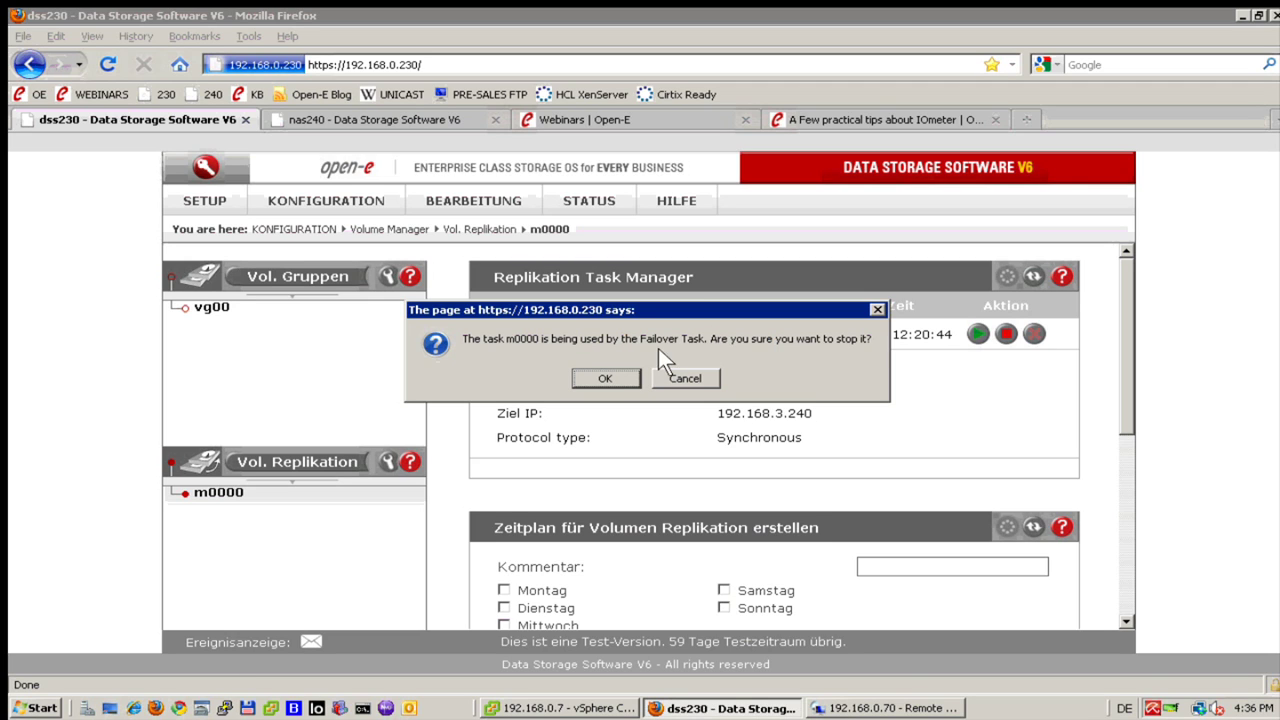
click(610, 370)
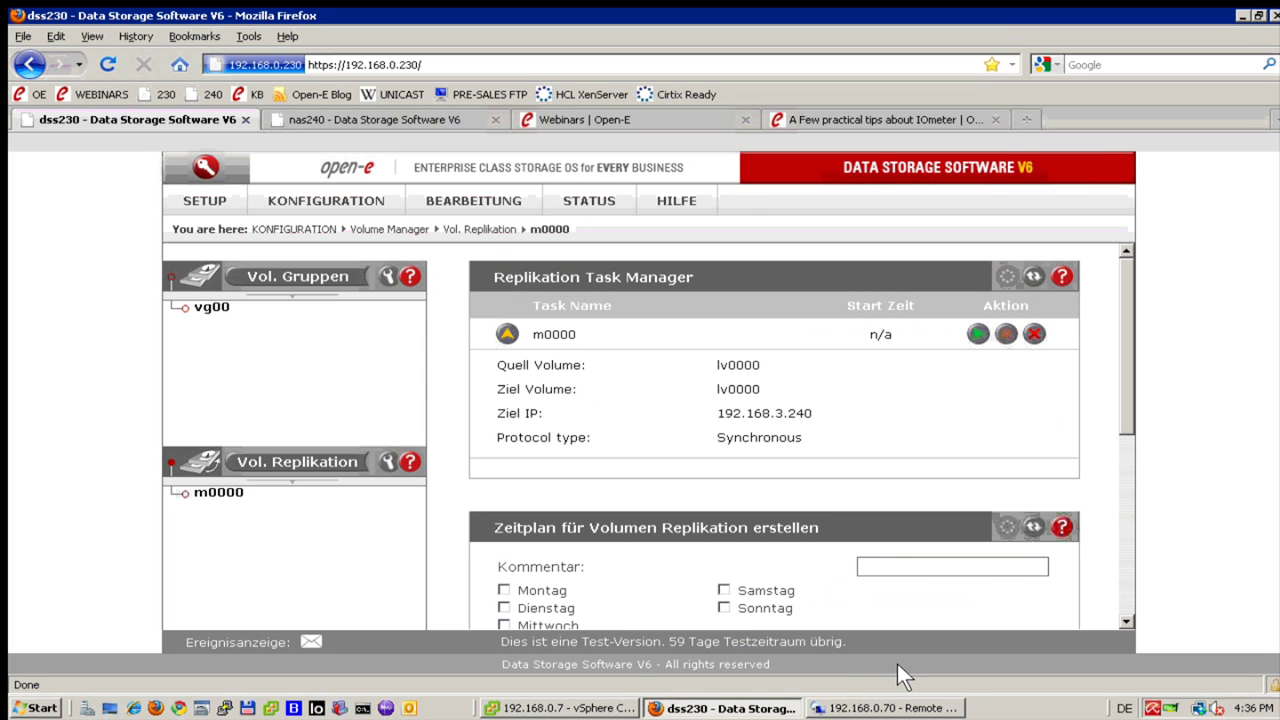
click(899, 708)
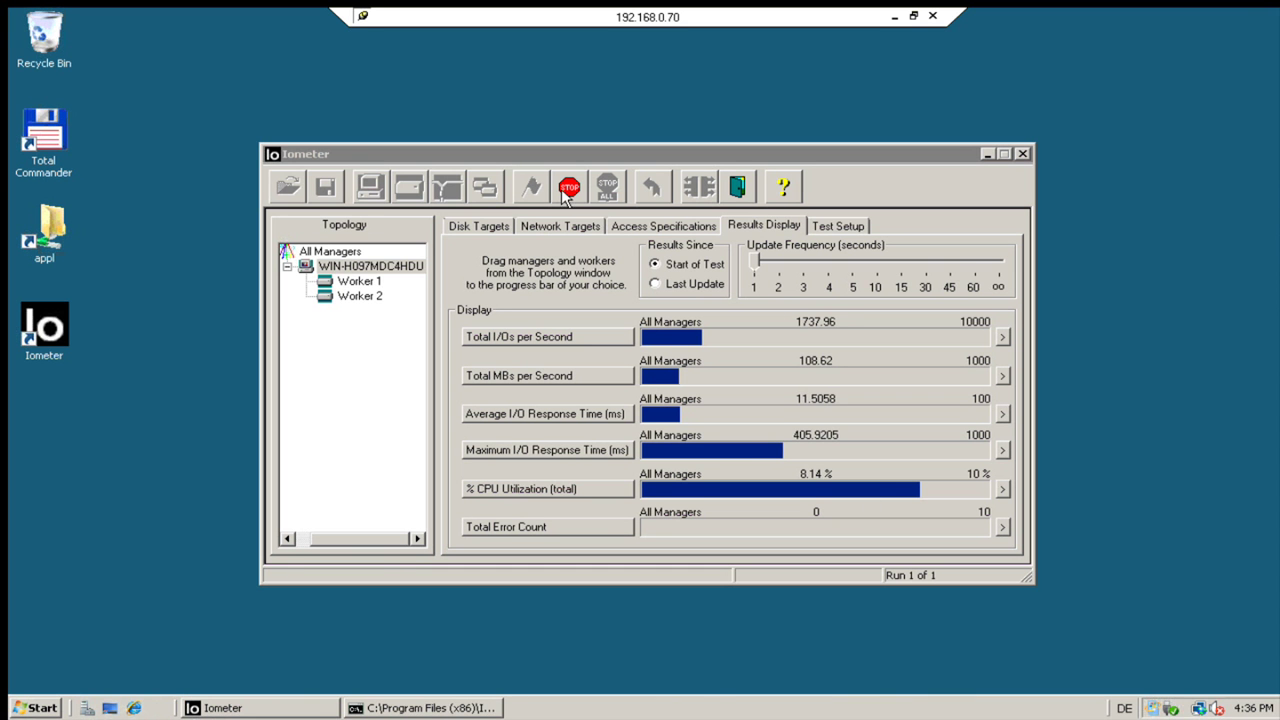
Stop the write test without saving results (about 3186 IOPS, 199 MB/s) and return to the browser.
click(567, 190)
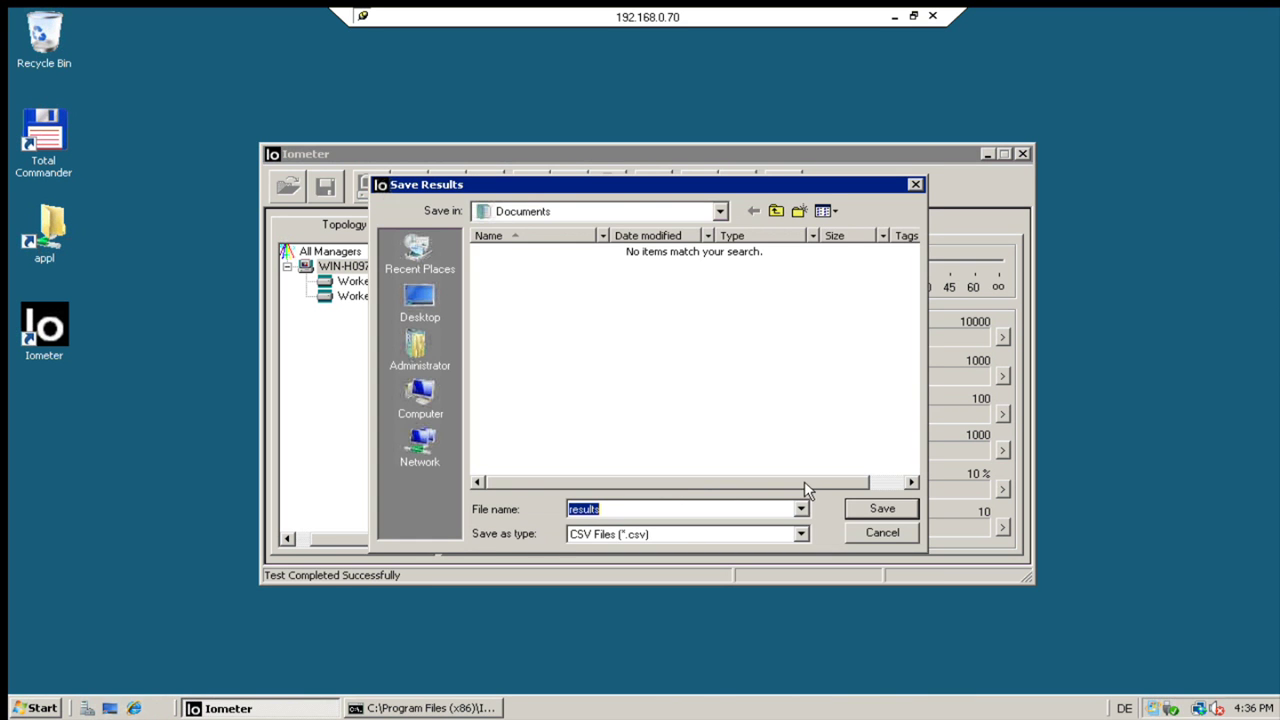
click(874, 533)
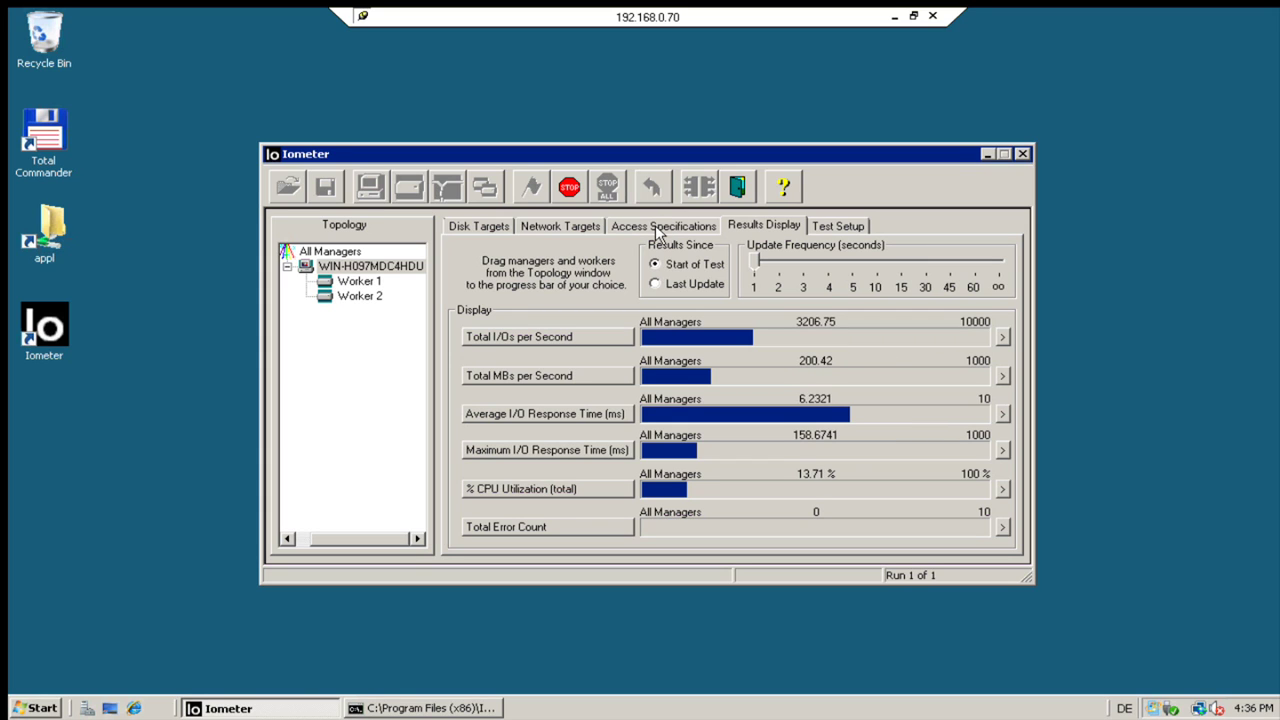
click(574, 193)
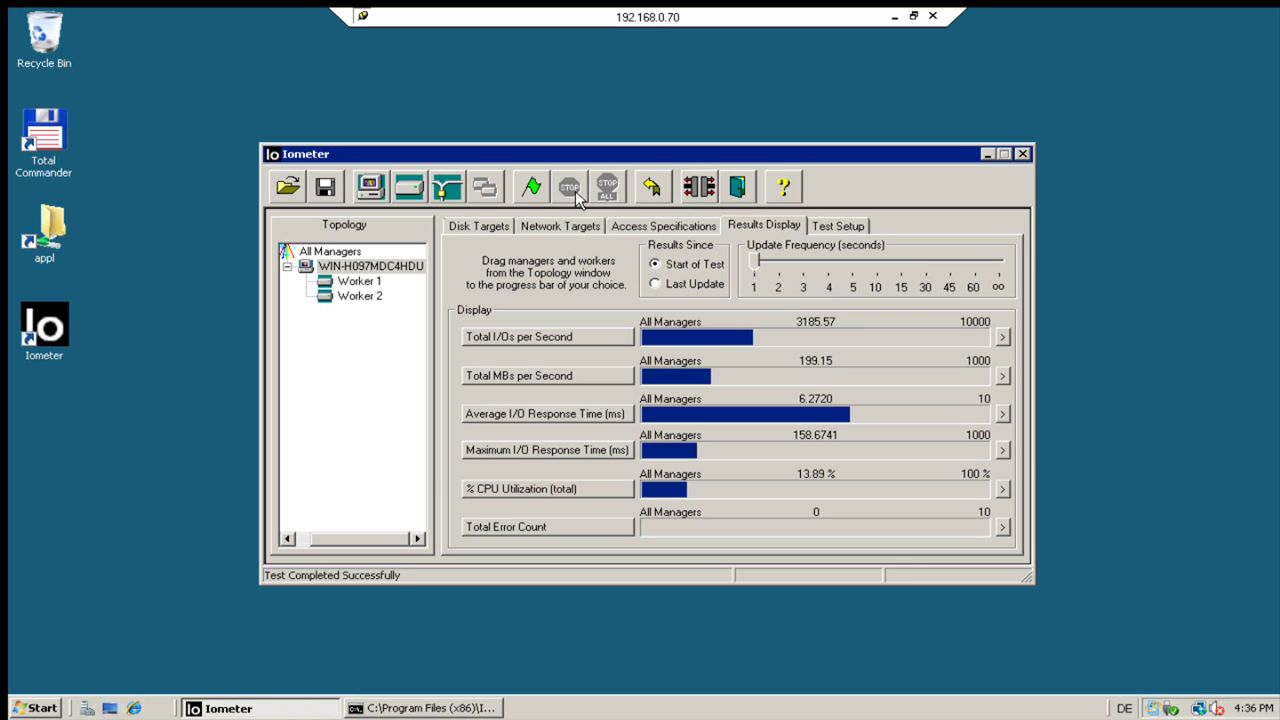
click(886, 16)
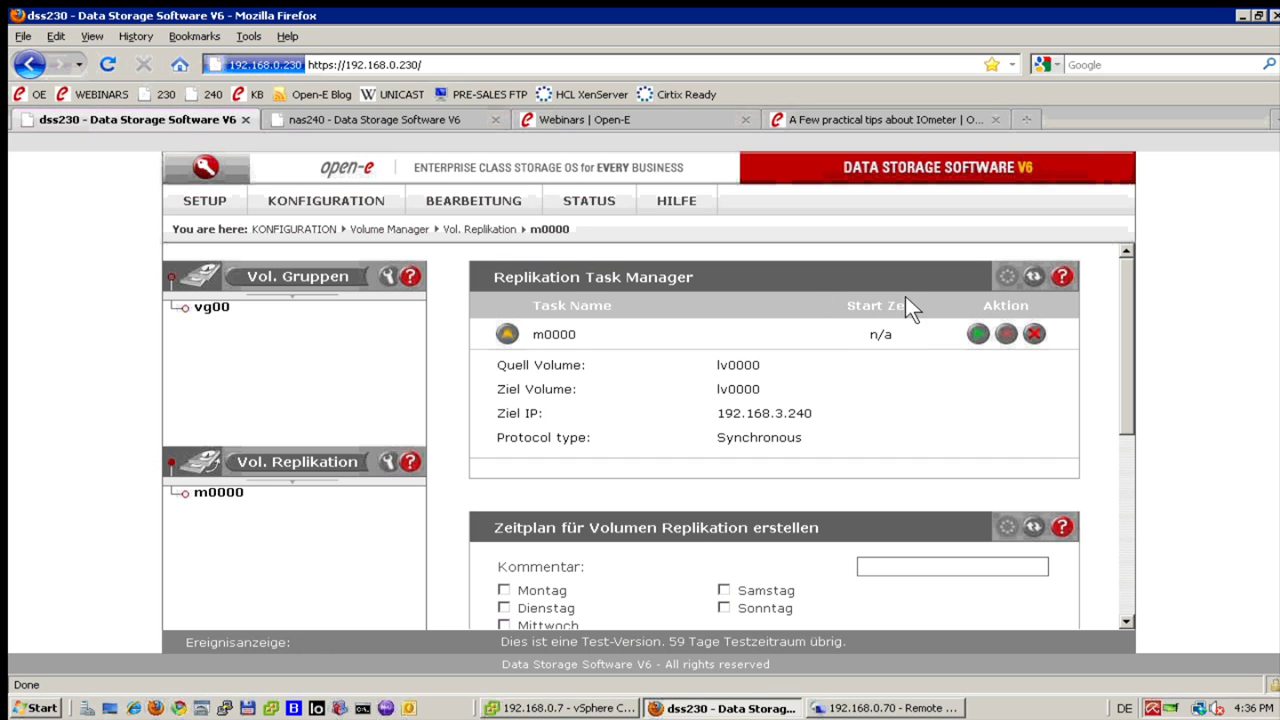
click(390, 119)
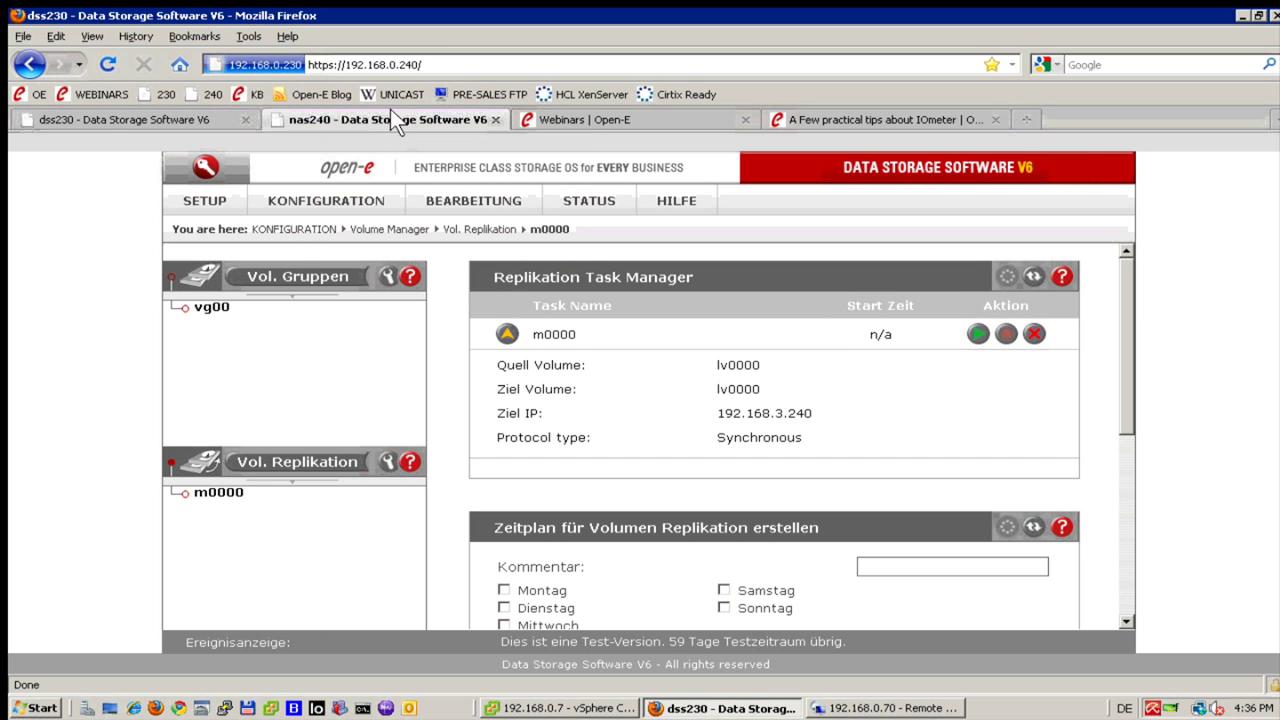
drag(798, 360, 901, 353)
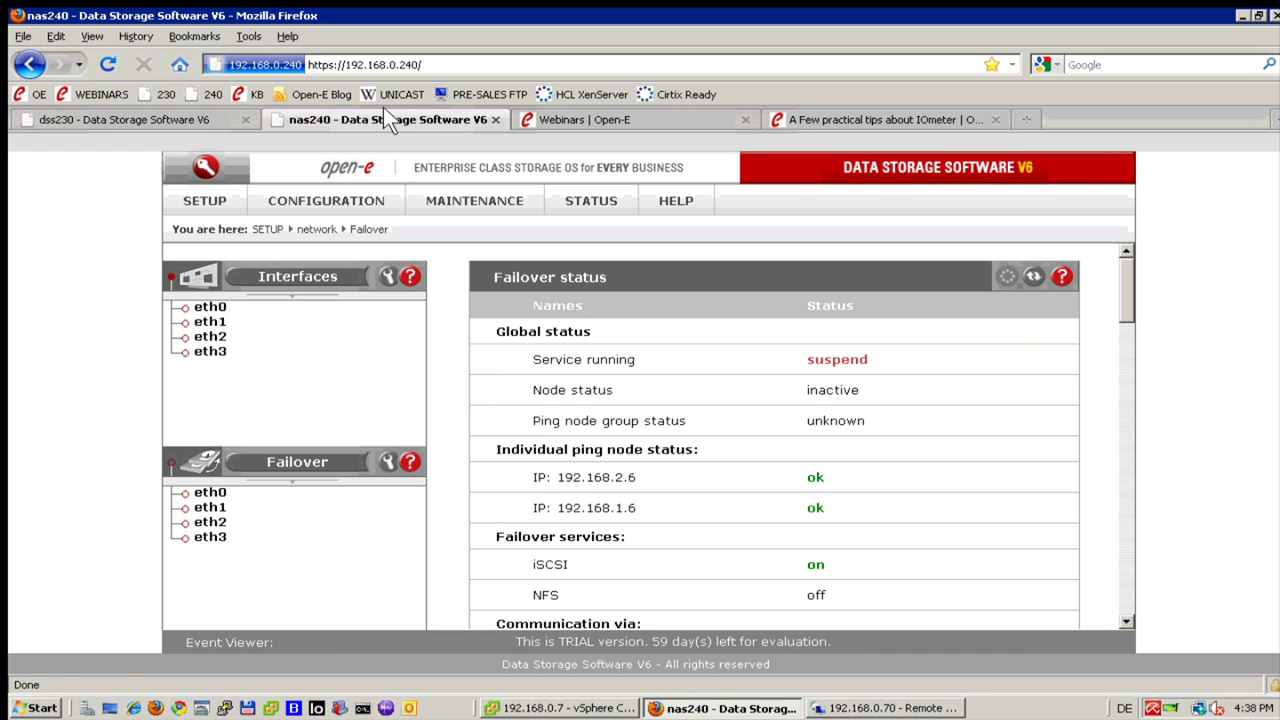
click(179, 112)
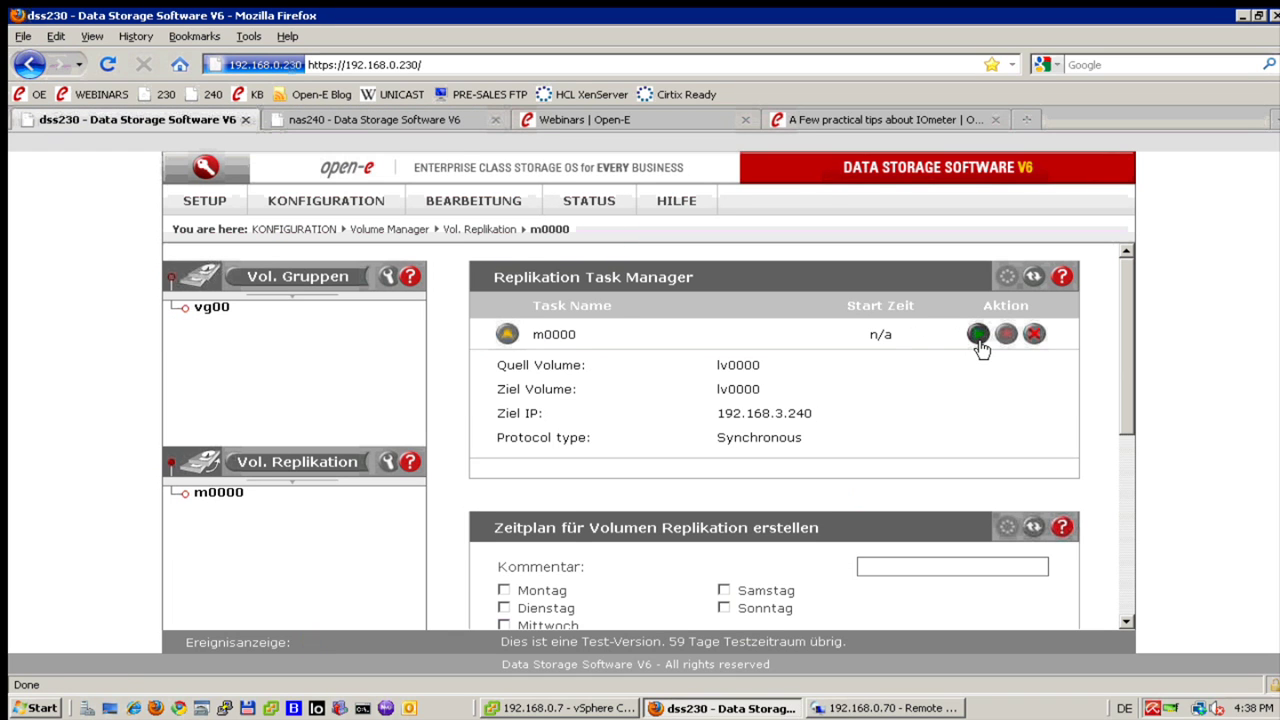
Start the m0000 replication task on dss230 again and glance at nas240's failover status.
click(978, 333)
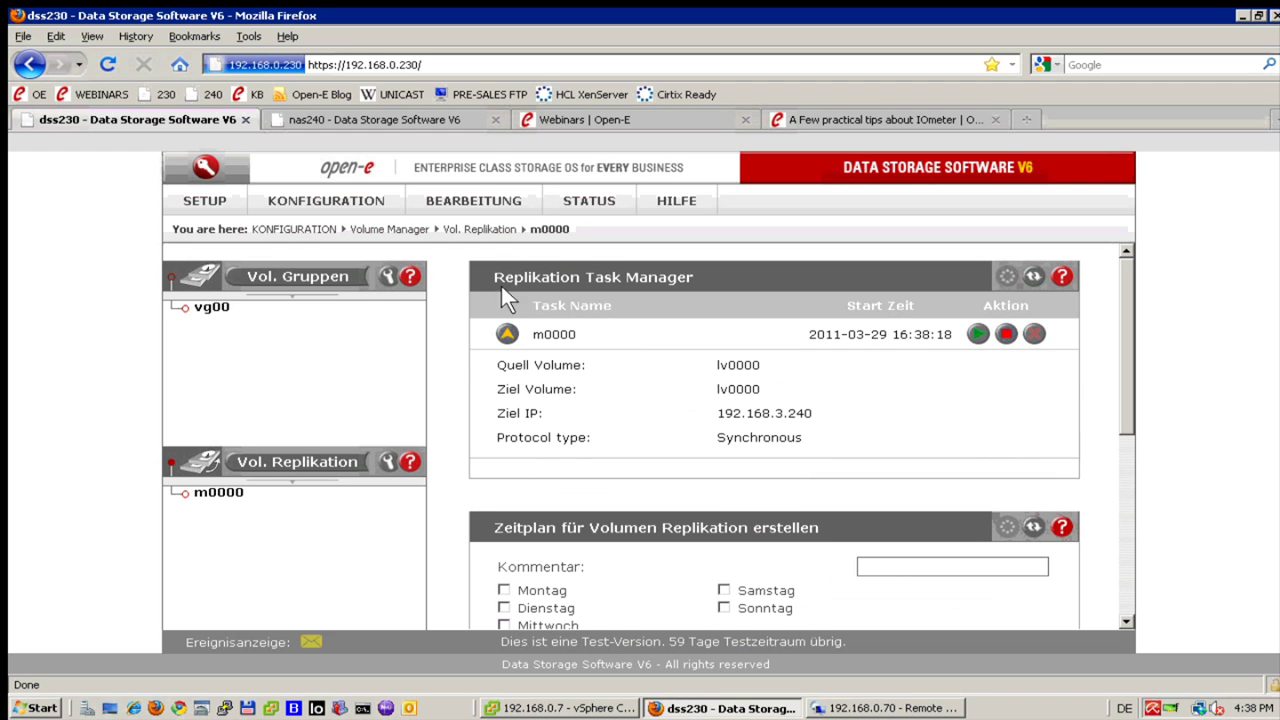
click(396, 115)
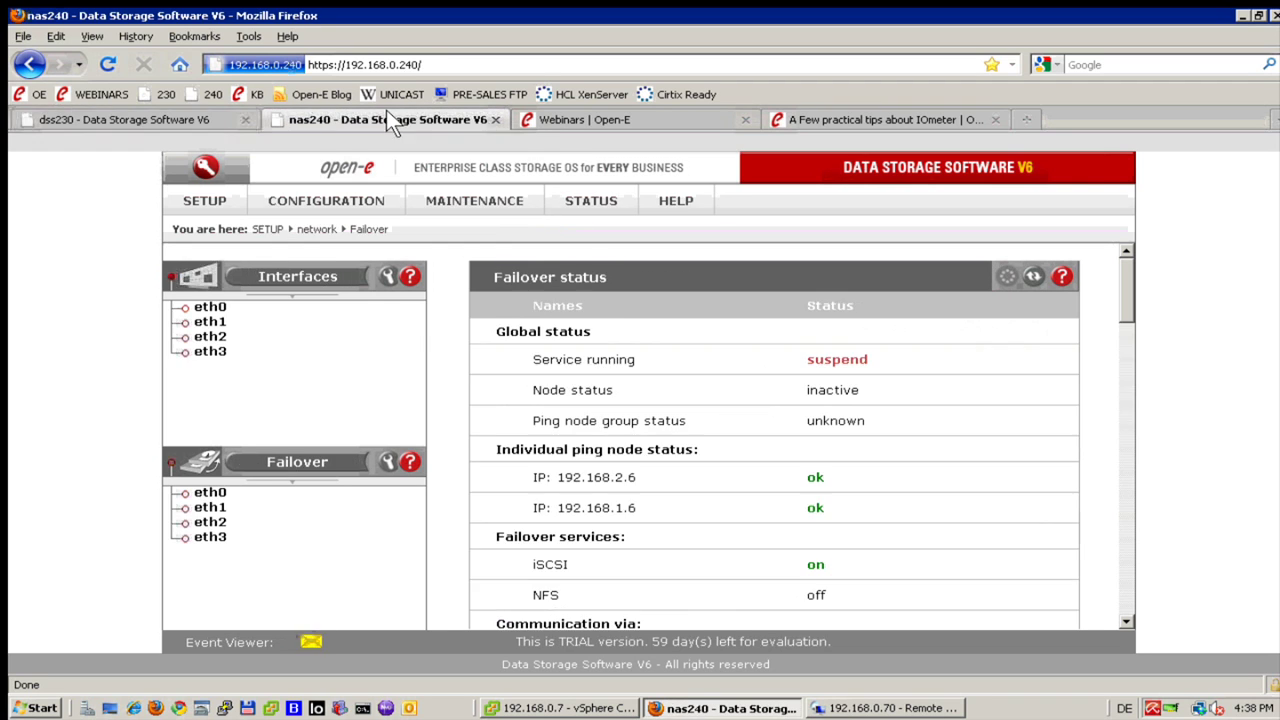
click(104, 119)
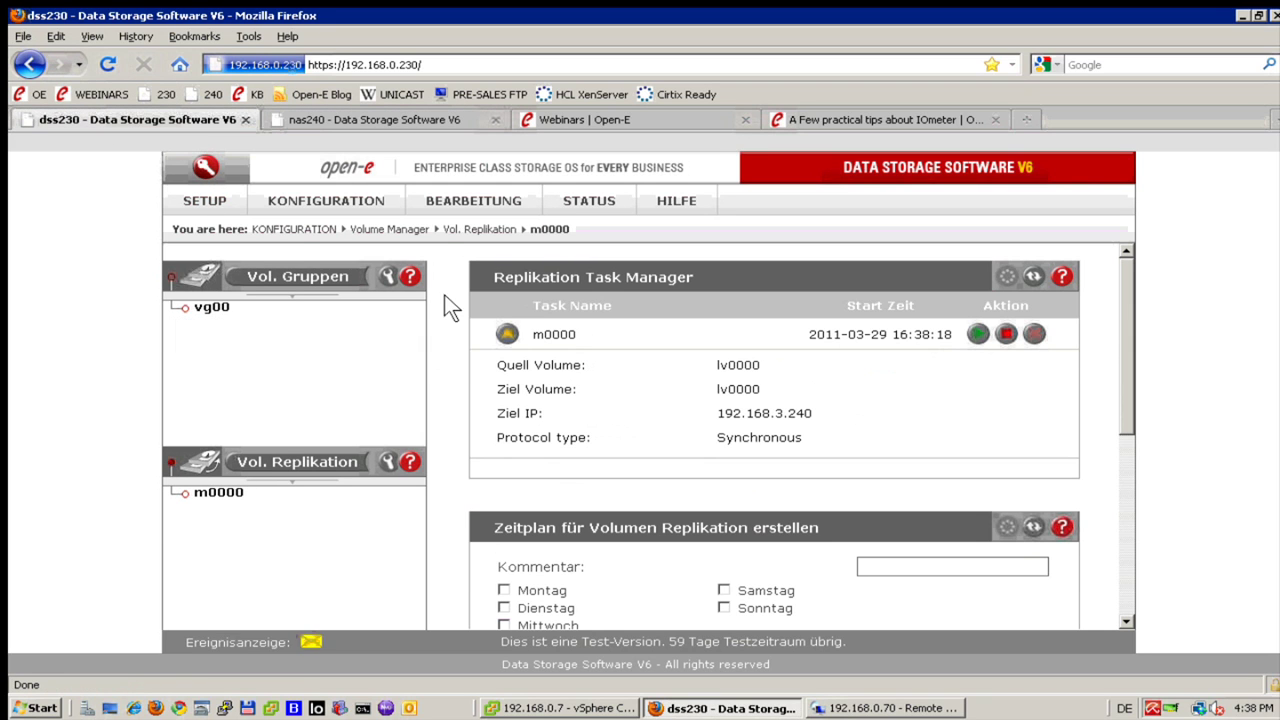
click(285, 200)
Check dss230's degraded failover status on the Failover page, then view nas240's status.
click(208, 195)
mouse_move(218, 231)
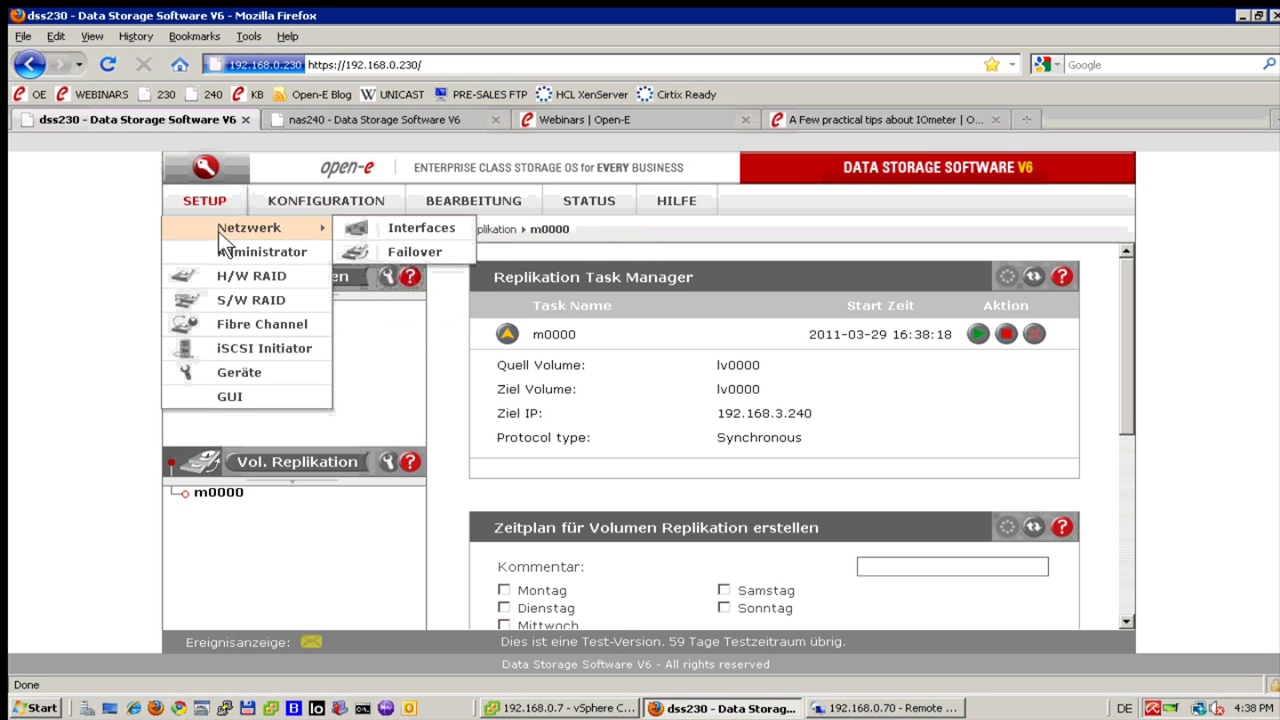
click(412, 251)
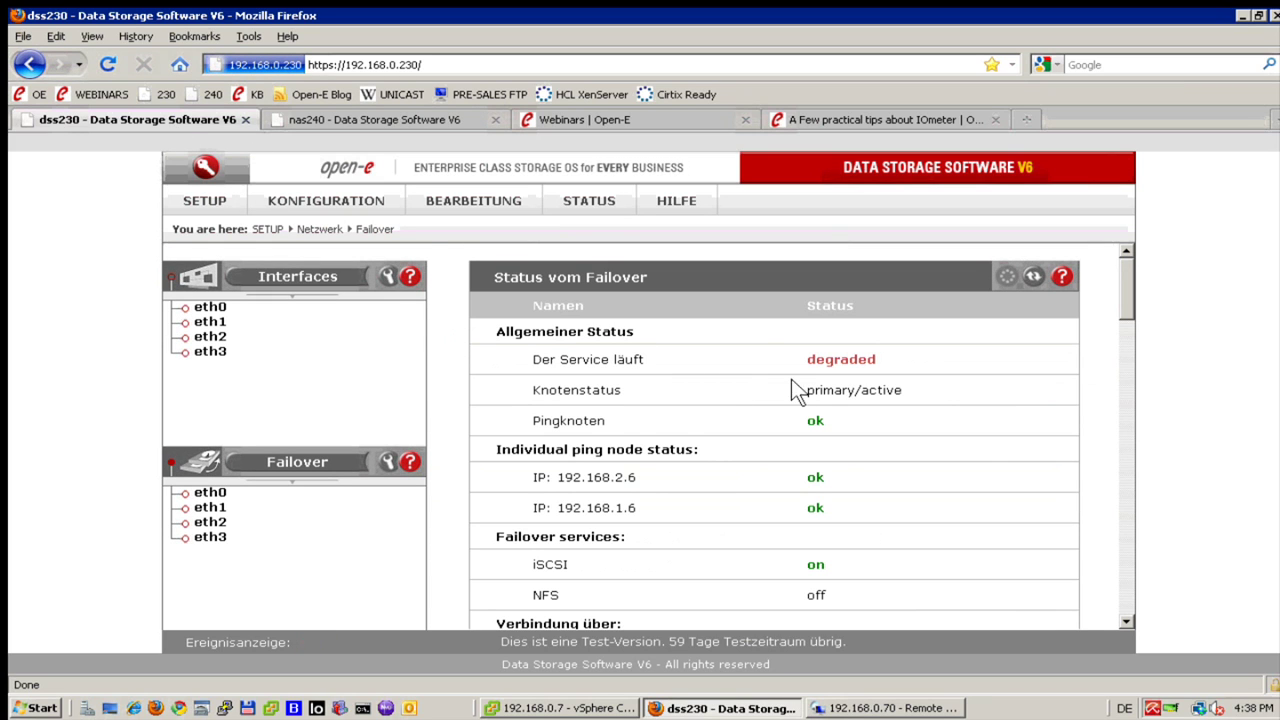
drag(790, 353, 908, 358)
click(620, 263)
click(326, 119)
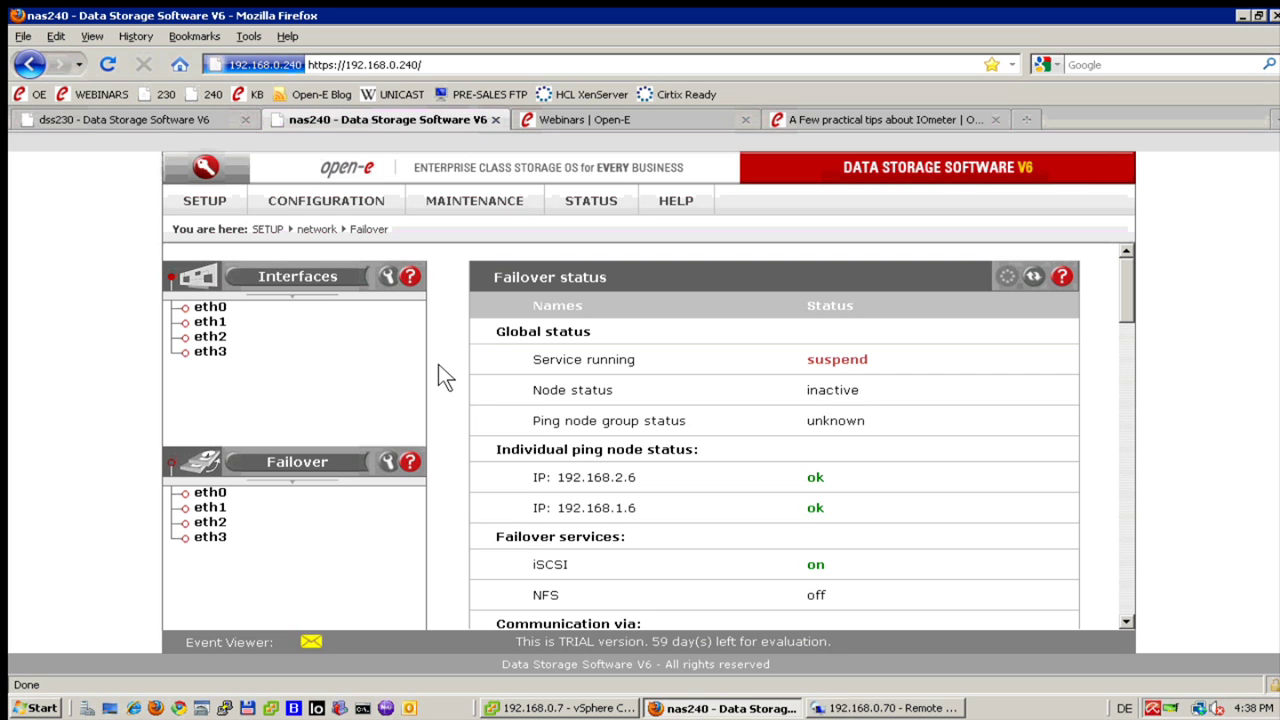
Start the failover service on nas240, confirm dss230 shows ok, primary/active, and return to Iometer.
scroll(440, 366, down, 10)
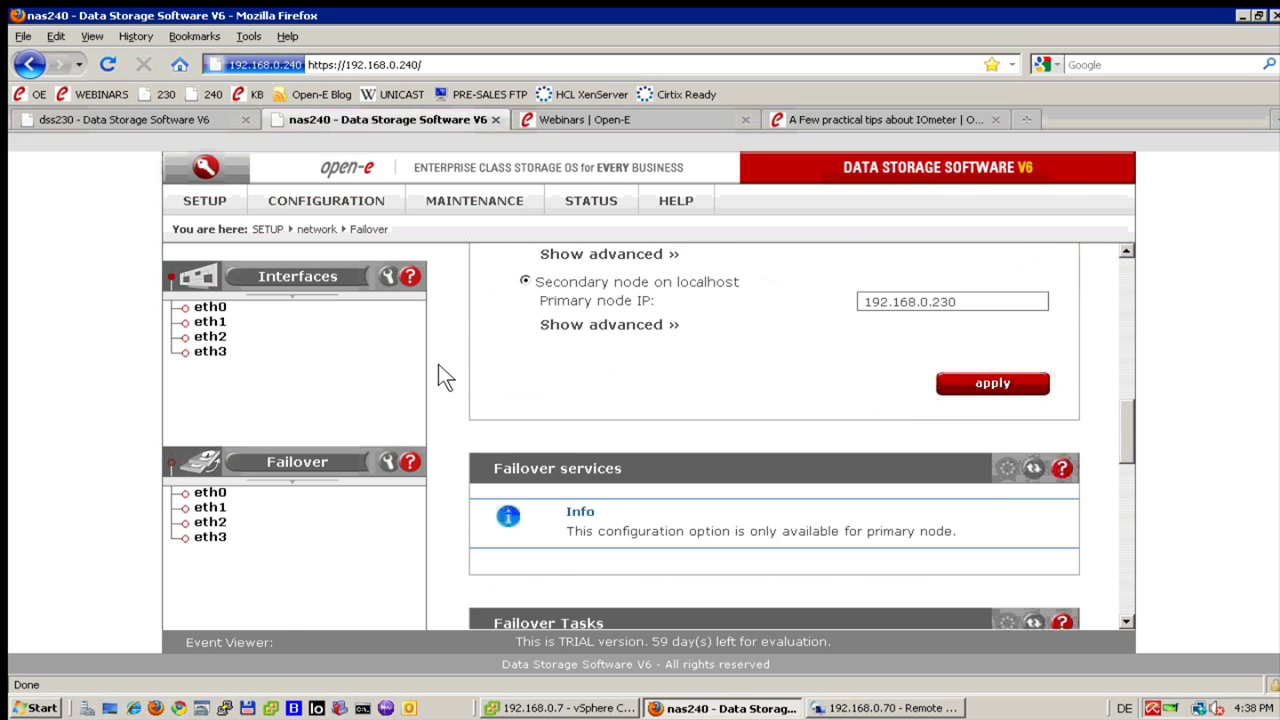
scroll(438, 364, down, 10)
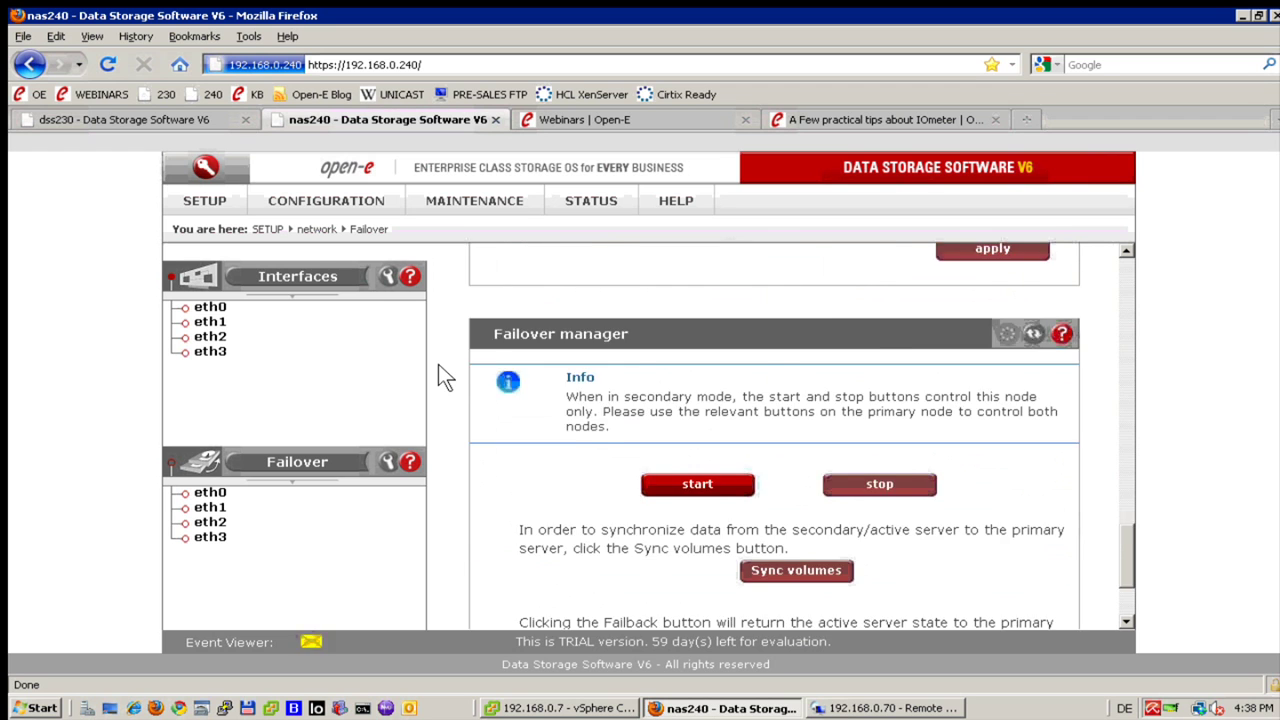
scroll(438, 364, down, 3)
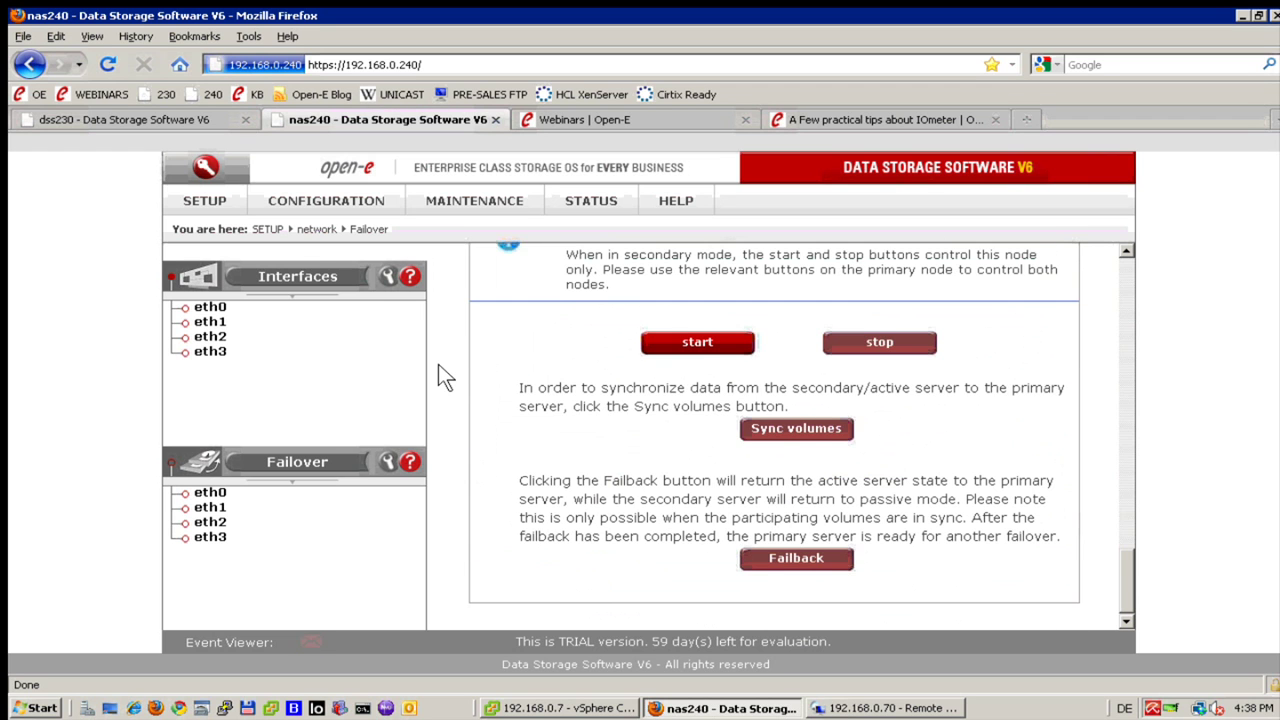
click(700, 340)
scroll(454, 346, up, 10)
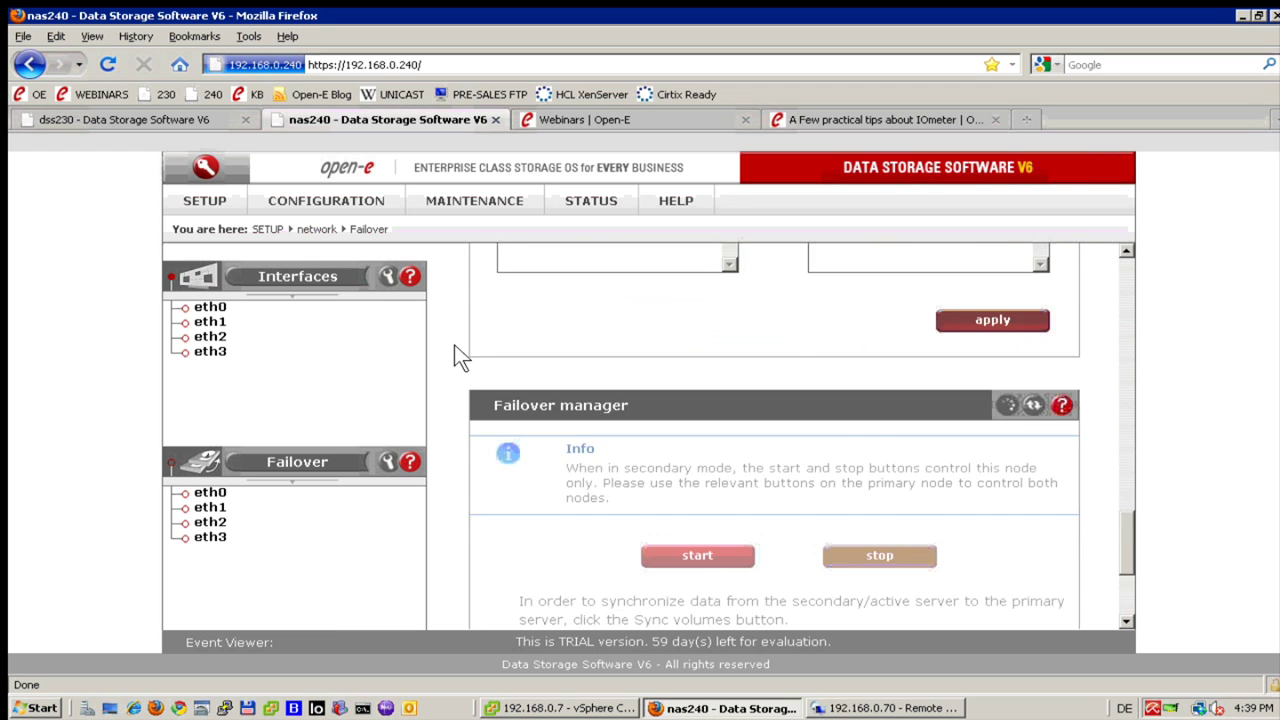
scroll(454, 346, up, 10)
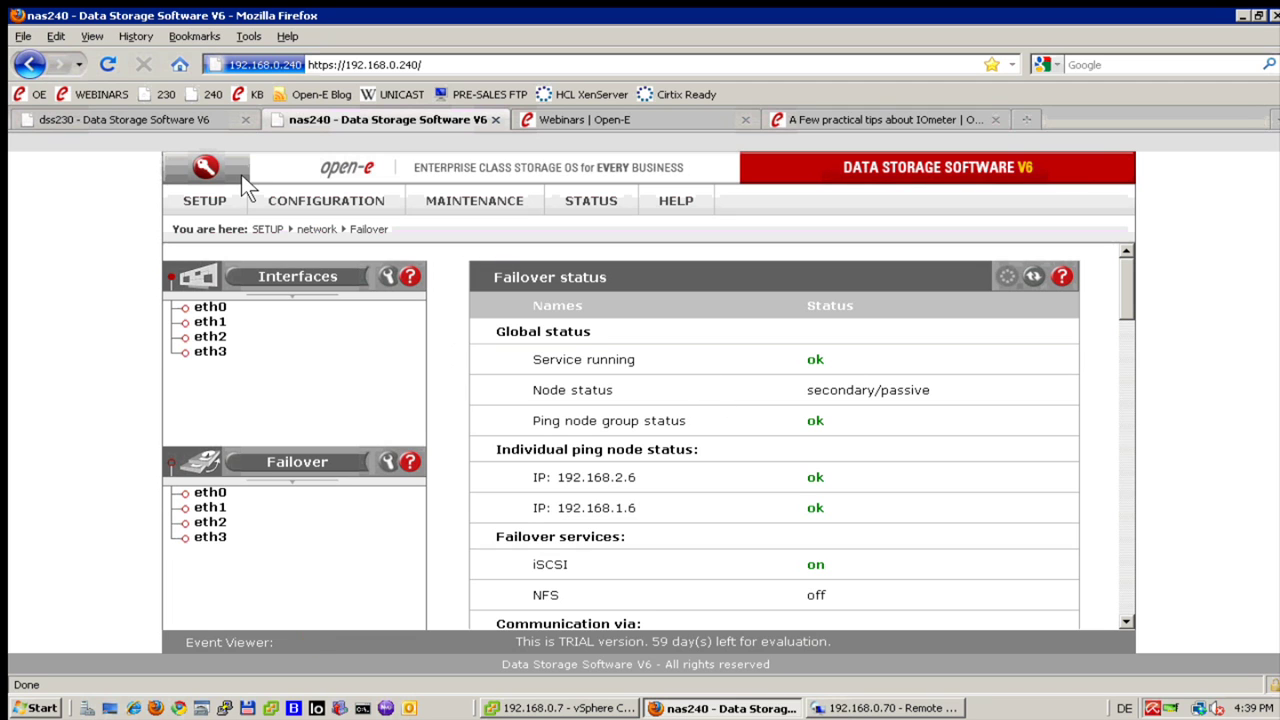
click(99, 110)
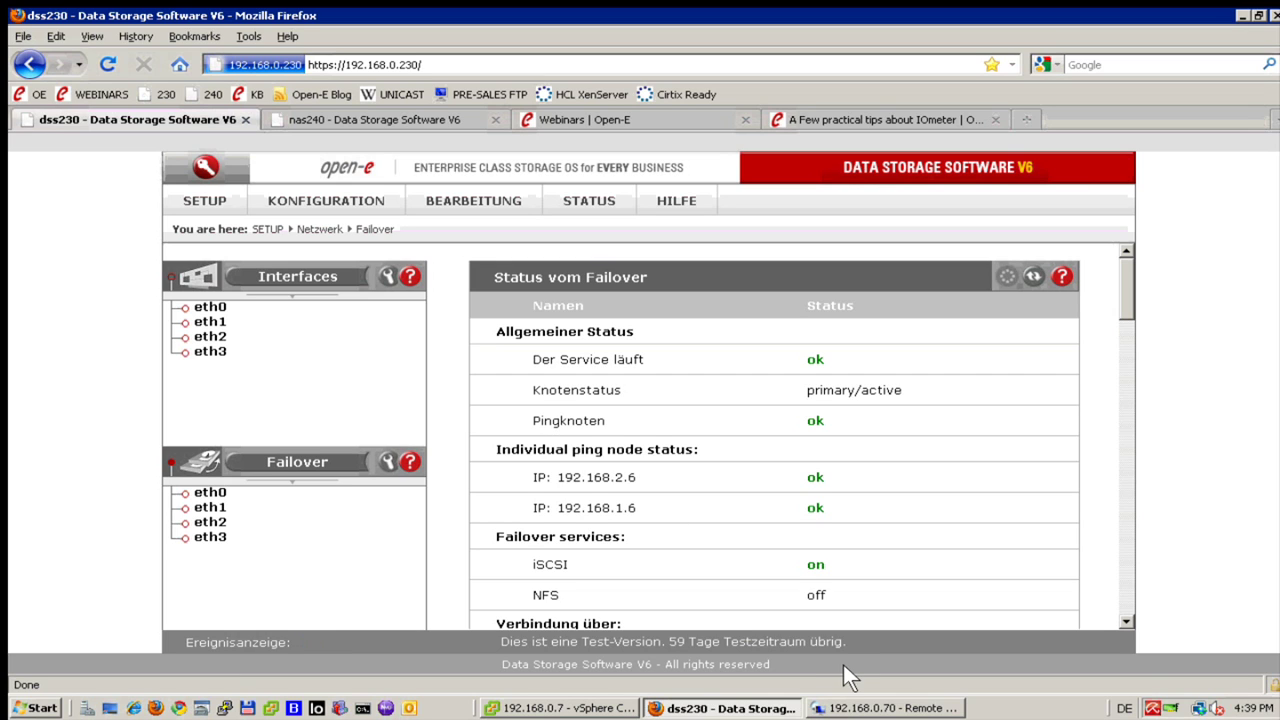
click(870, 708)
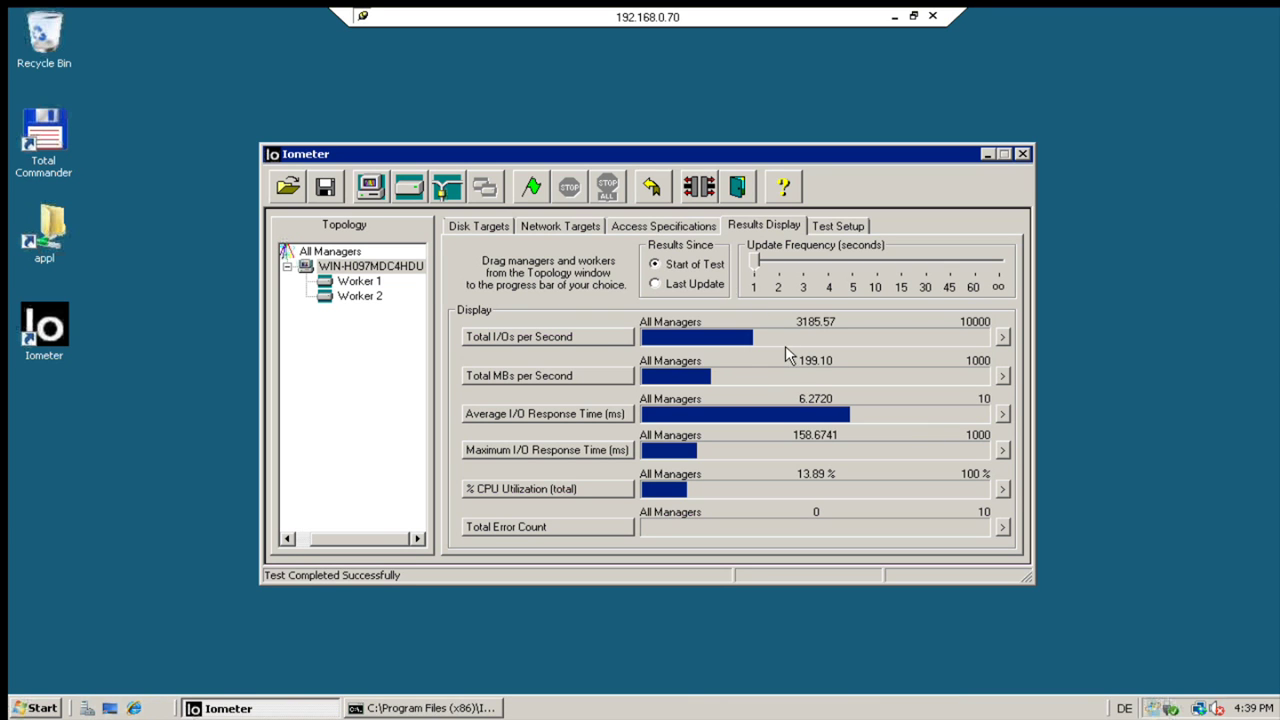
Rerun the write test without a results file, reaching about 1837 IOPS and 114.83 MB/s.
click(529, 186)
click(879, 533)
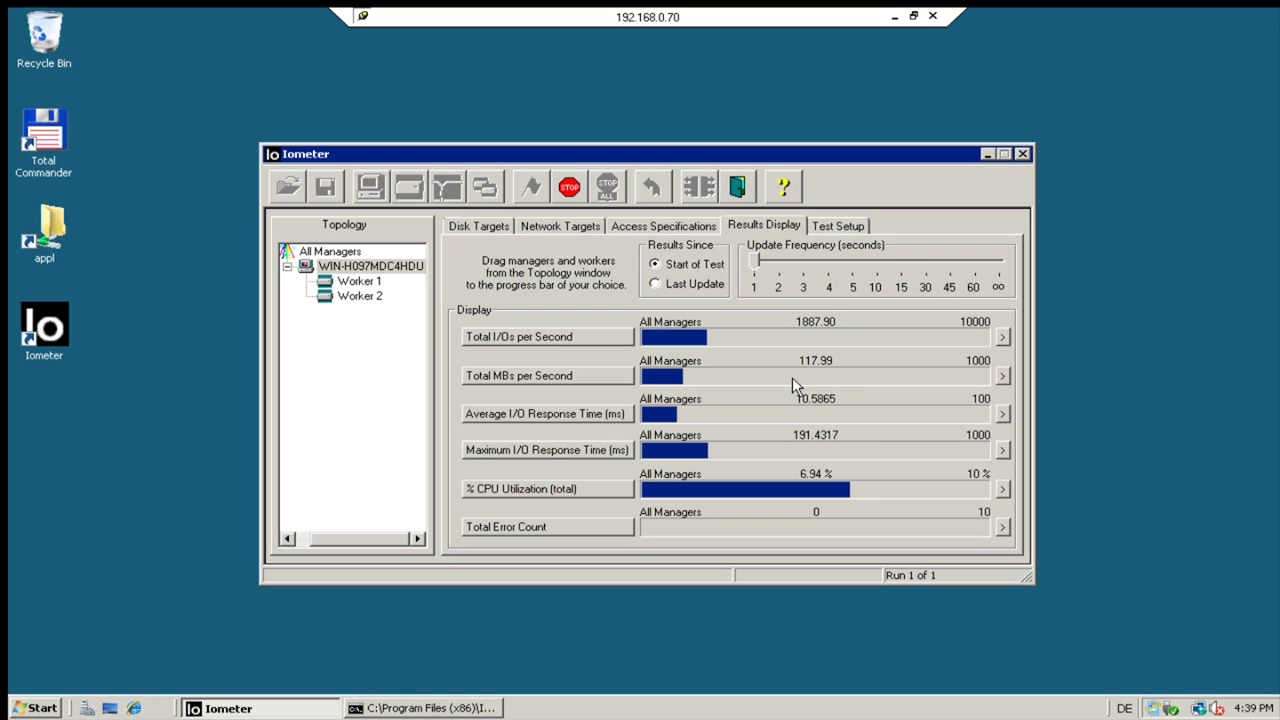
Stop the write test and replace the assigned 64-write access specification with 64-read.
click(570, 192)
click(652, 228)
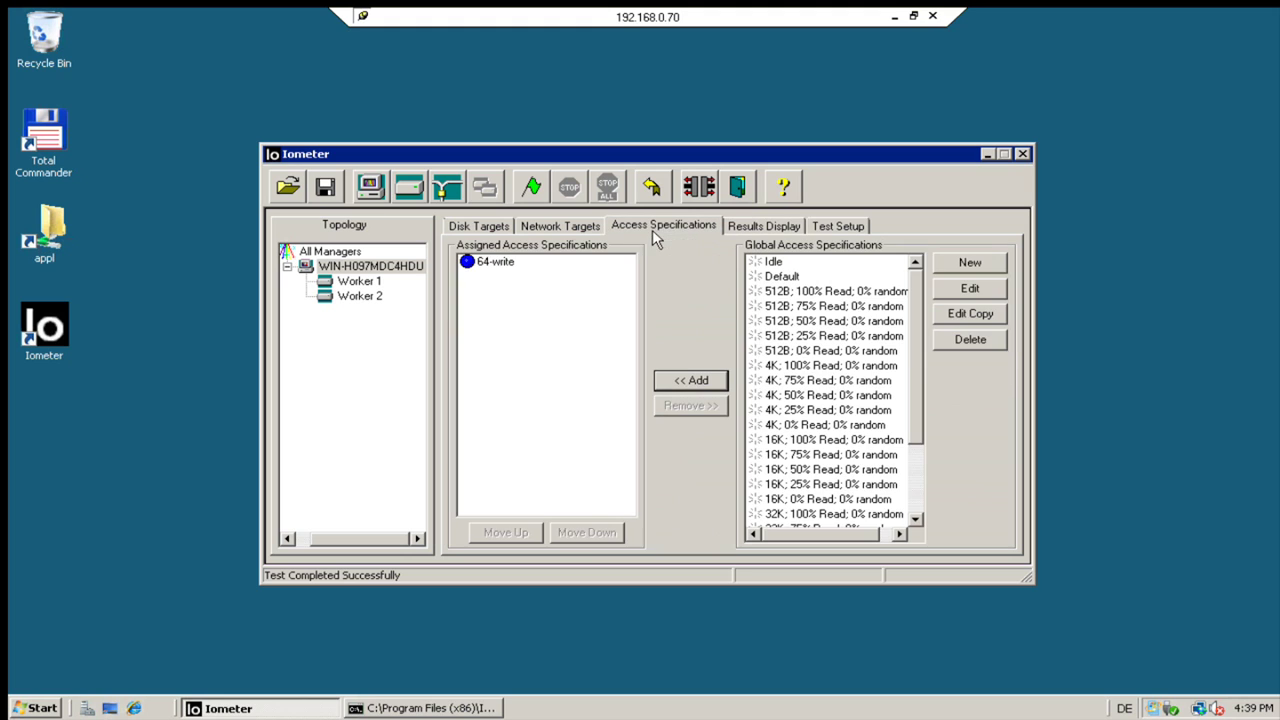
click(478, 266)
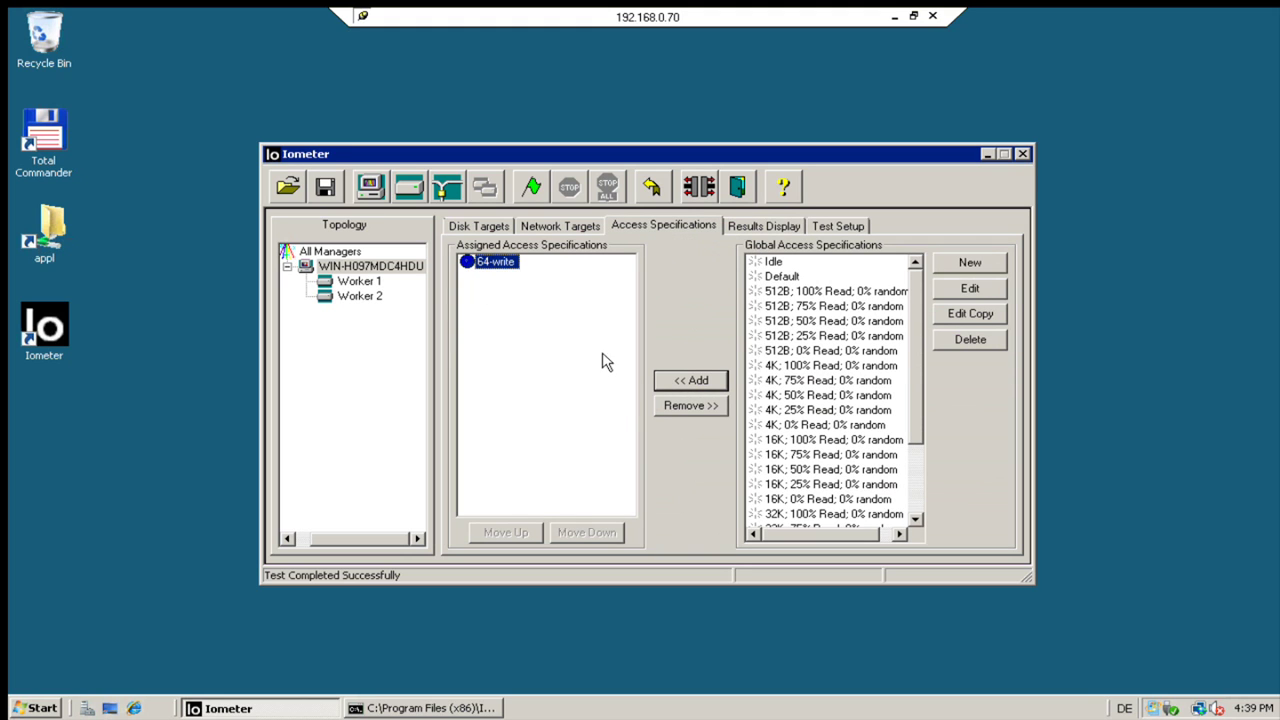
click(660, 407)
scroll(927, 512, down, 3)
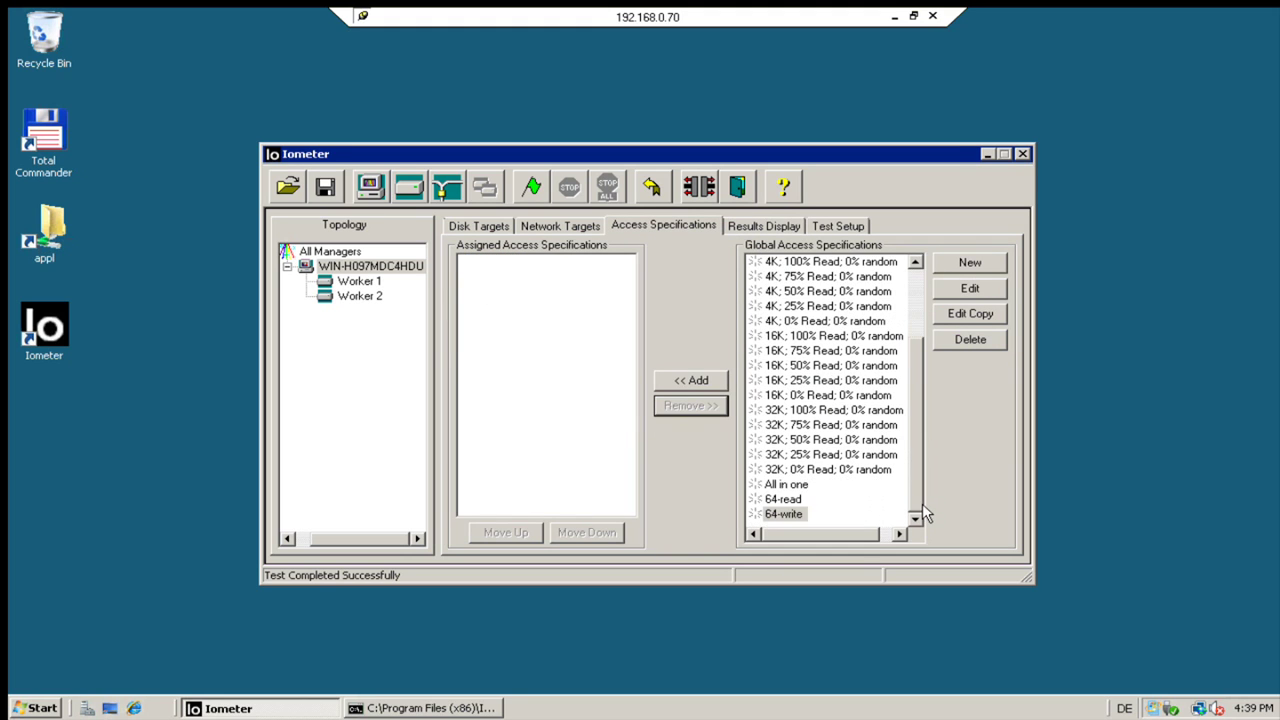
click(785, 499)
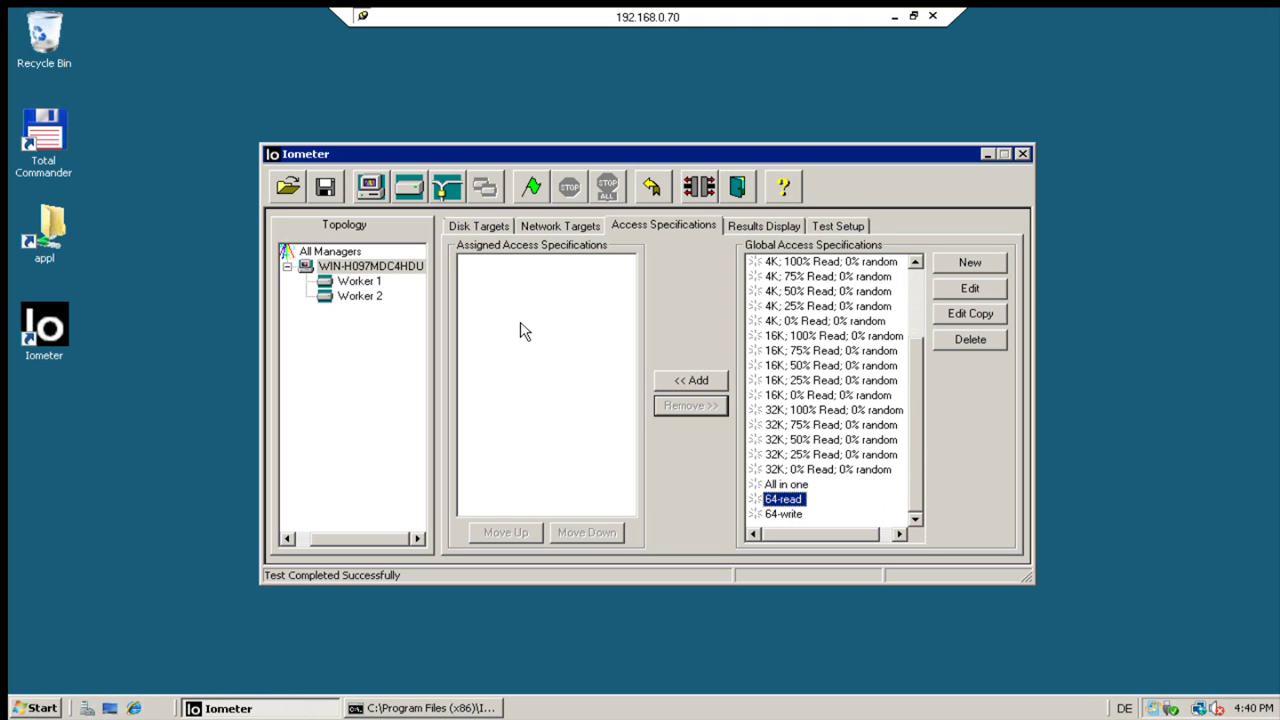
click(668, 380)
Start the 64-read test without saving a results file and show the live Results Display.
click(531, 187)
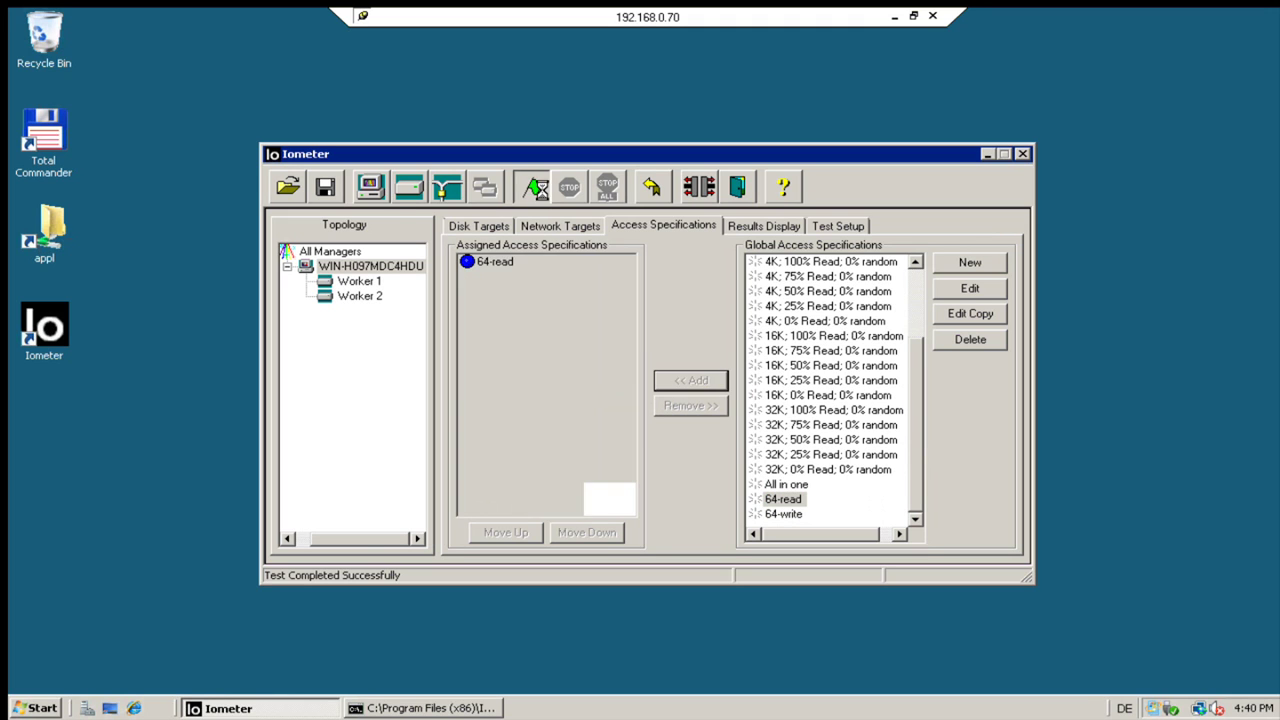
click(880, 533)
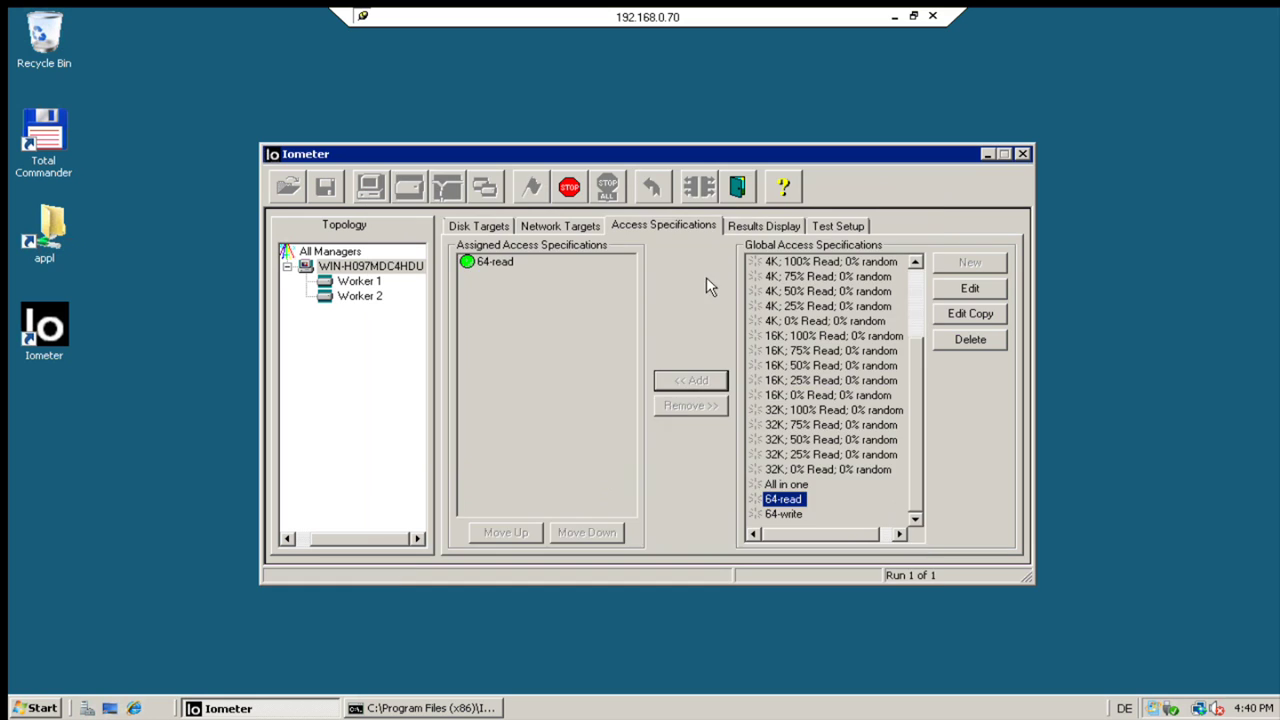
click(758, 227)
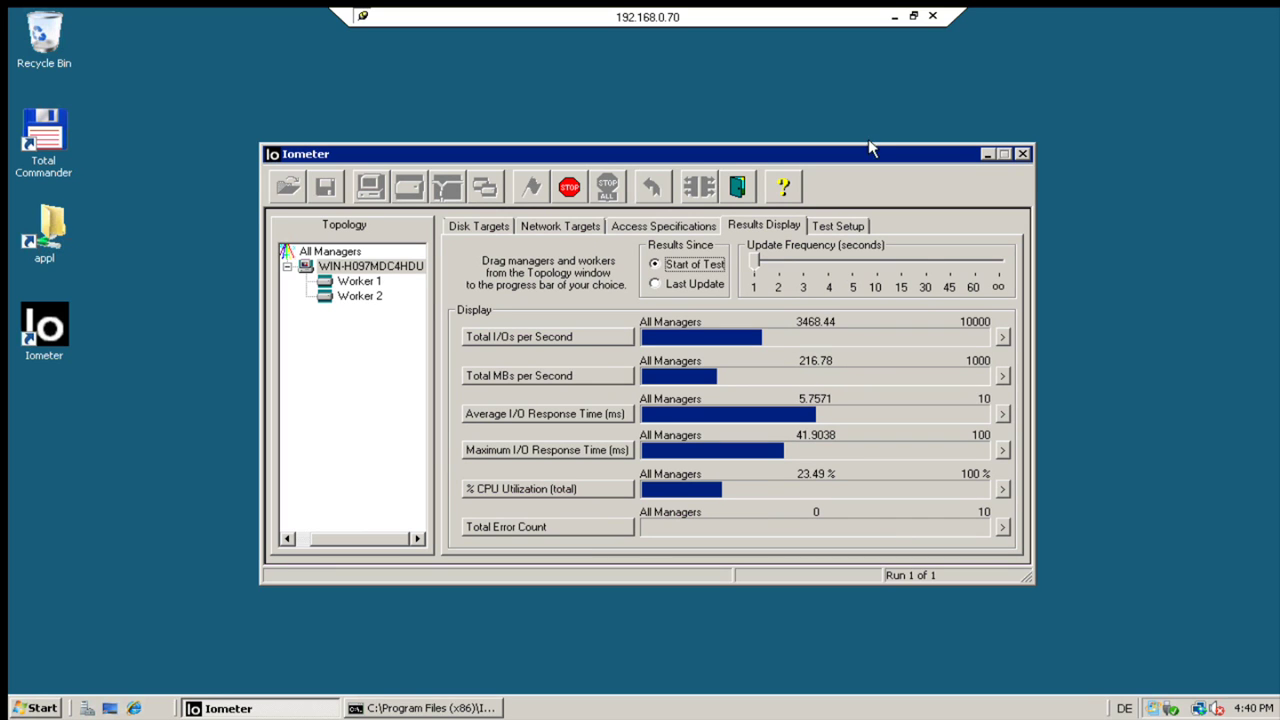
Minimize the RDP session, launch a new local PuTTY configuration, then Alt+Tab to the multipath replication slide.
click(891, 15)
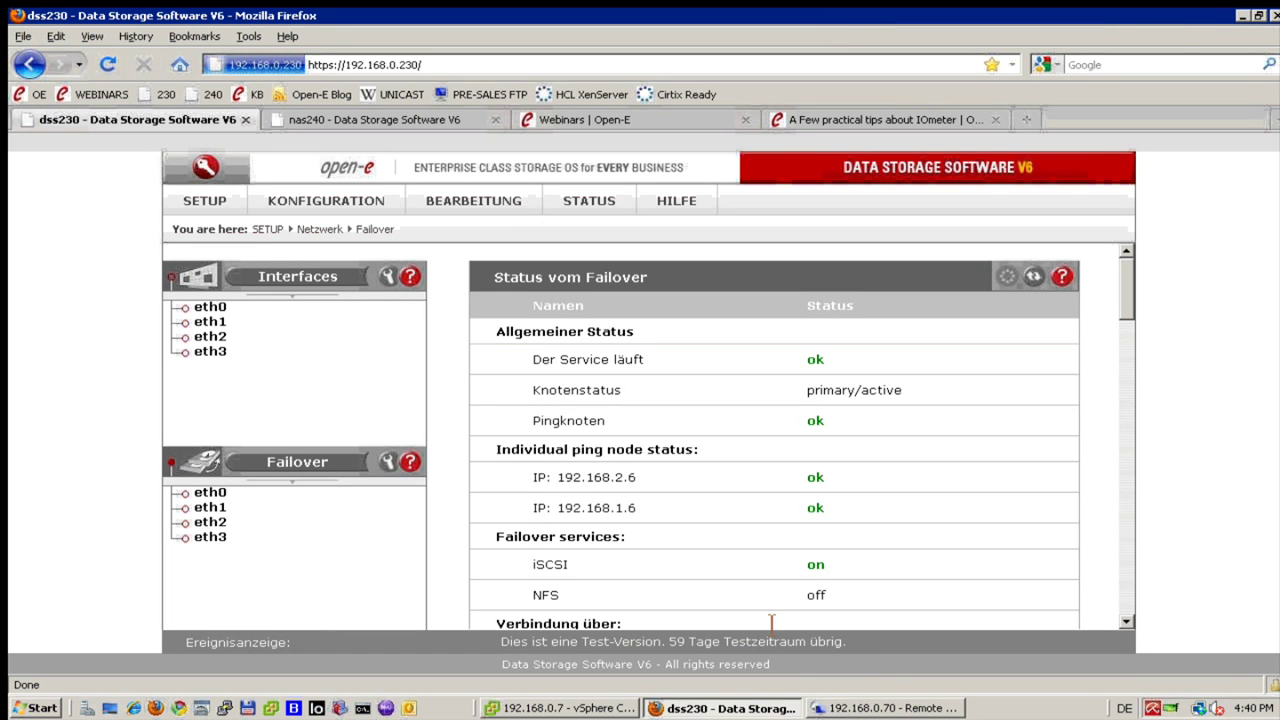
click(1243, 14)
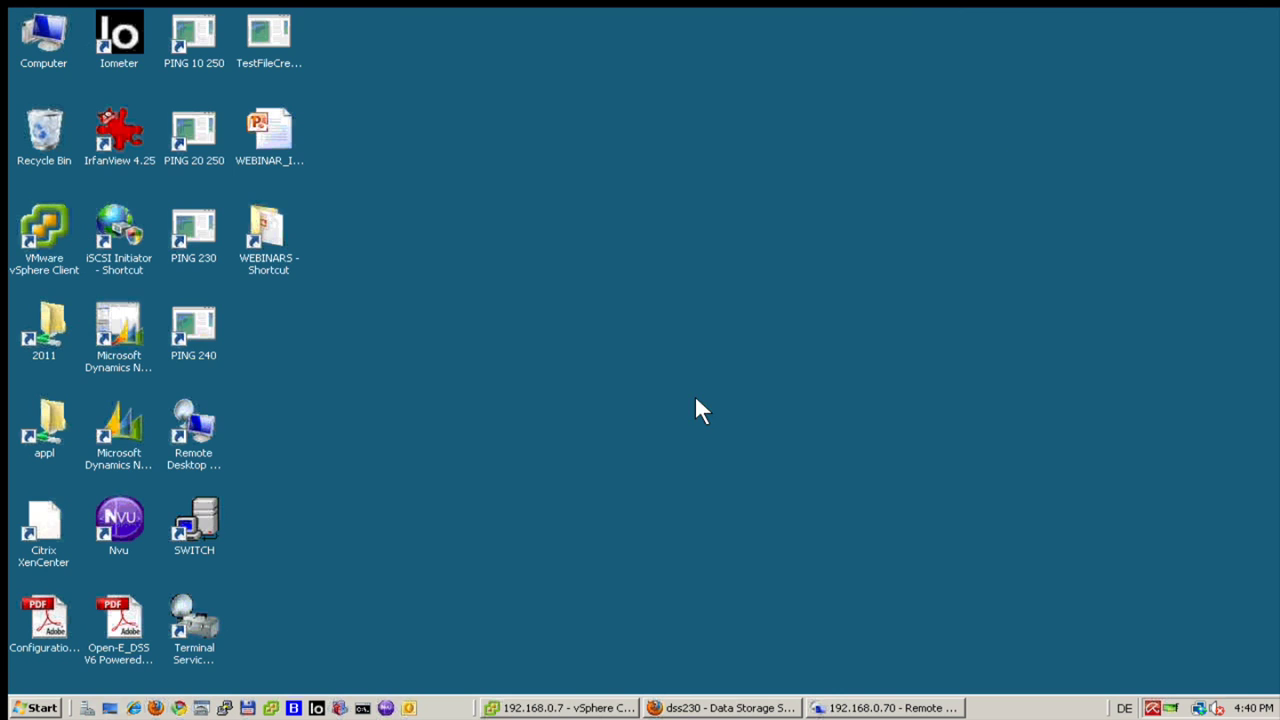
click(222, 708)
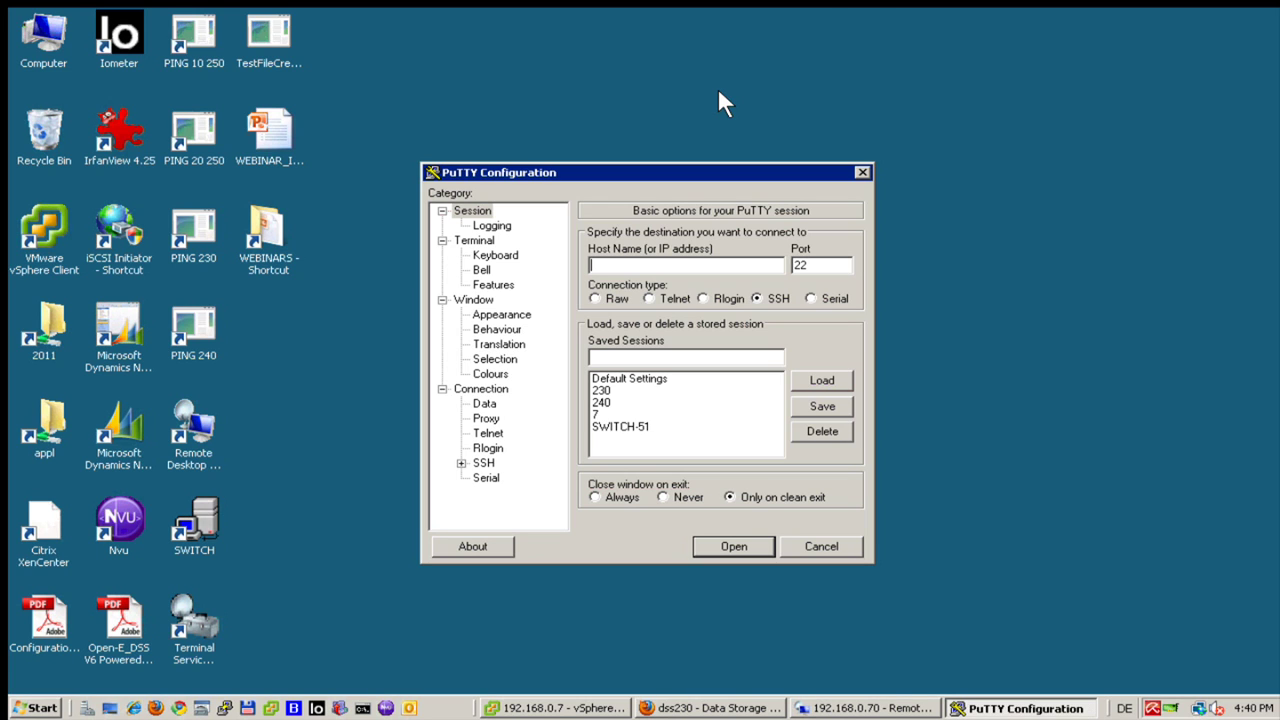
mouse_move(991, 1)
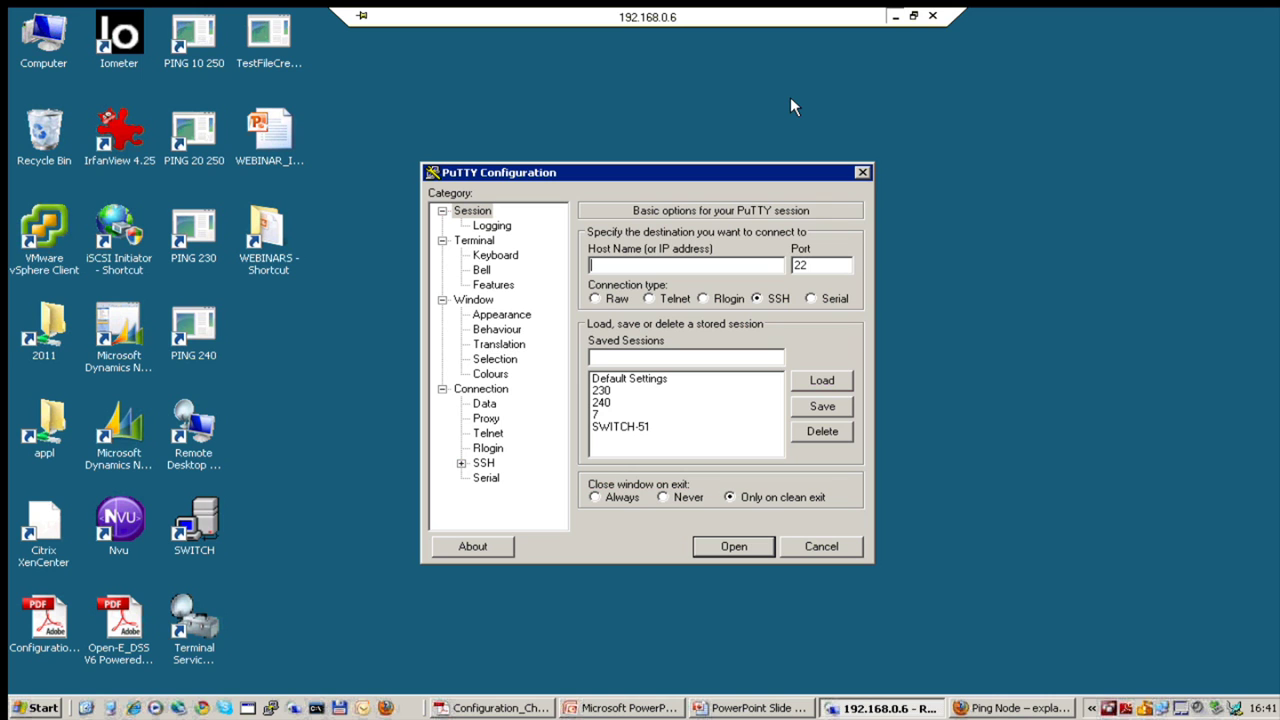
key(alt+Tab)
key(alt+Tab)
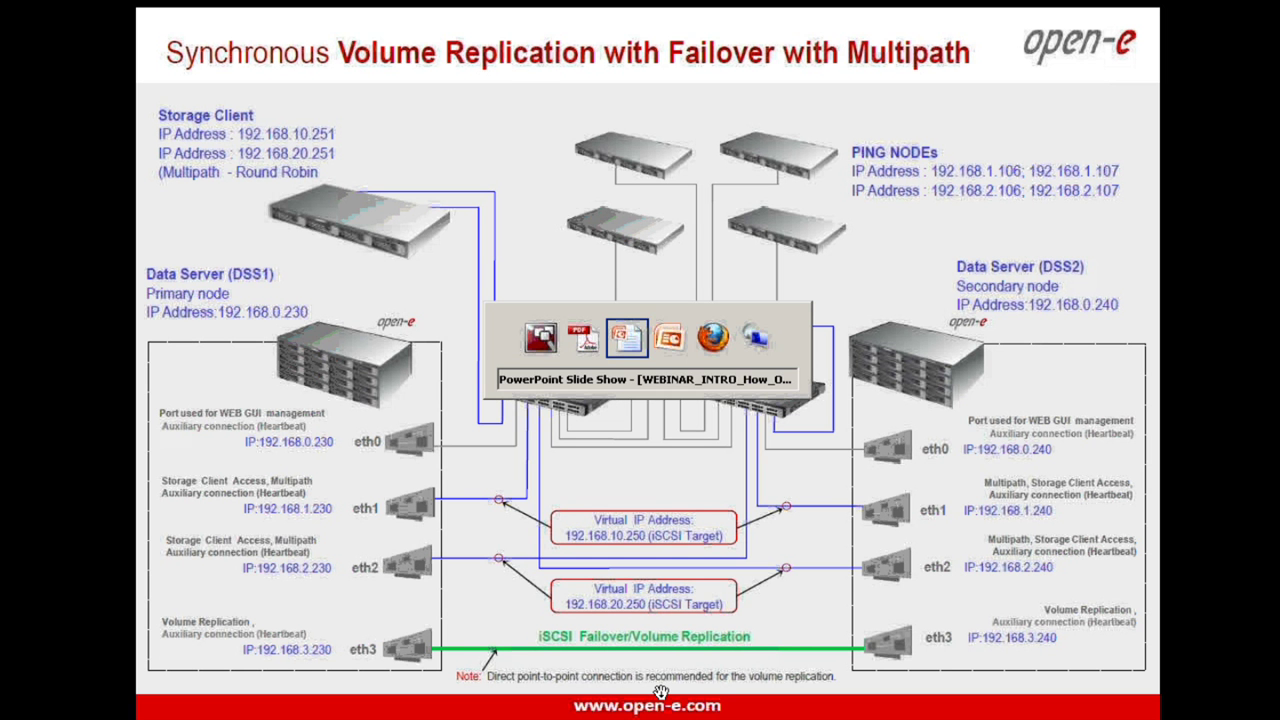
Switch to the Open-E home page tab in Firefox and open LIBRARY > How-To Resources.
key(Tab)
key(Tab)
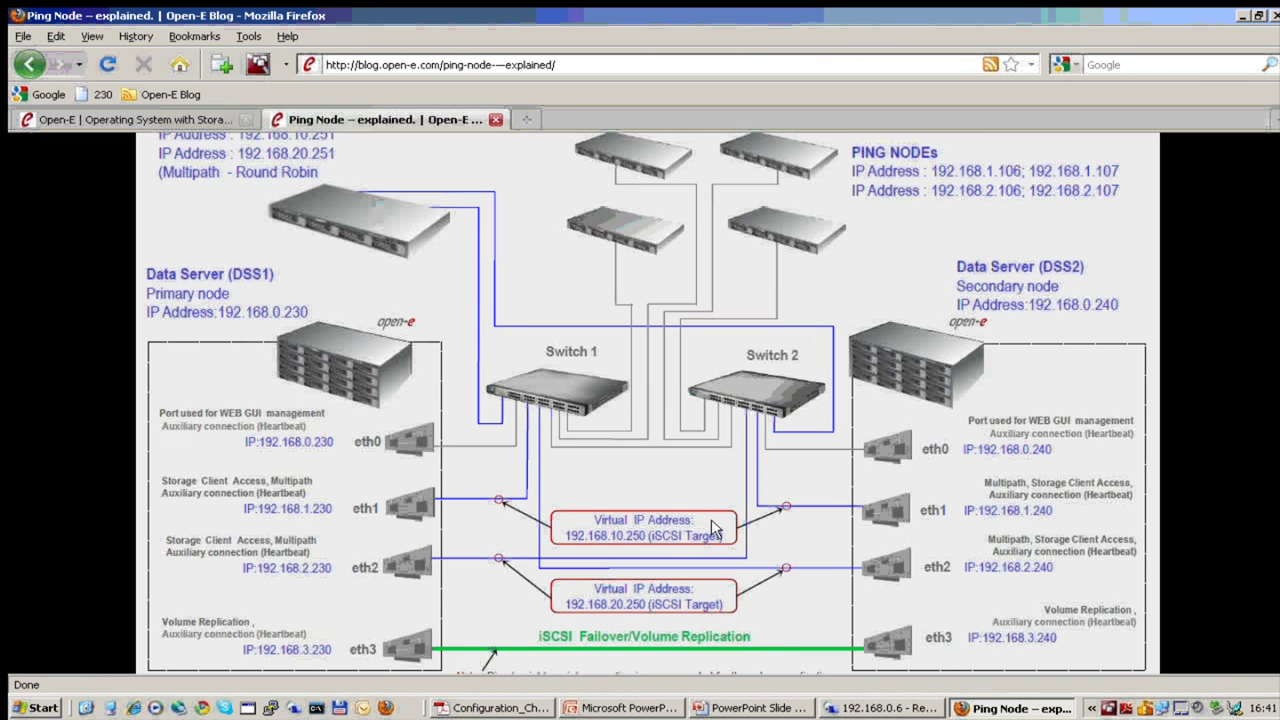
scroll(714, 510, up, 10)
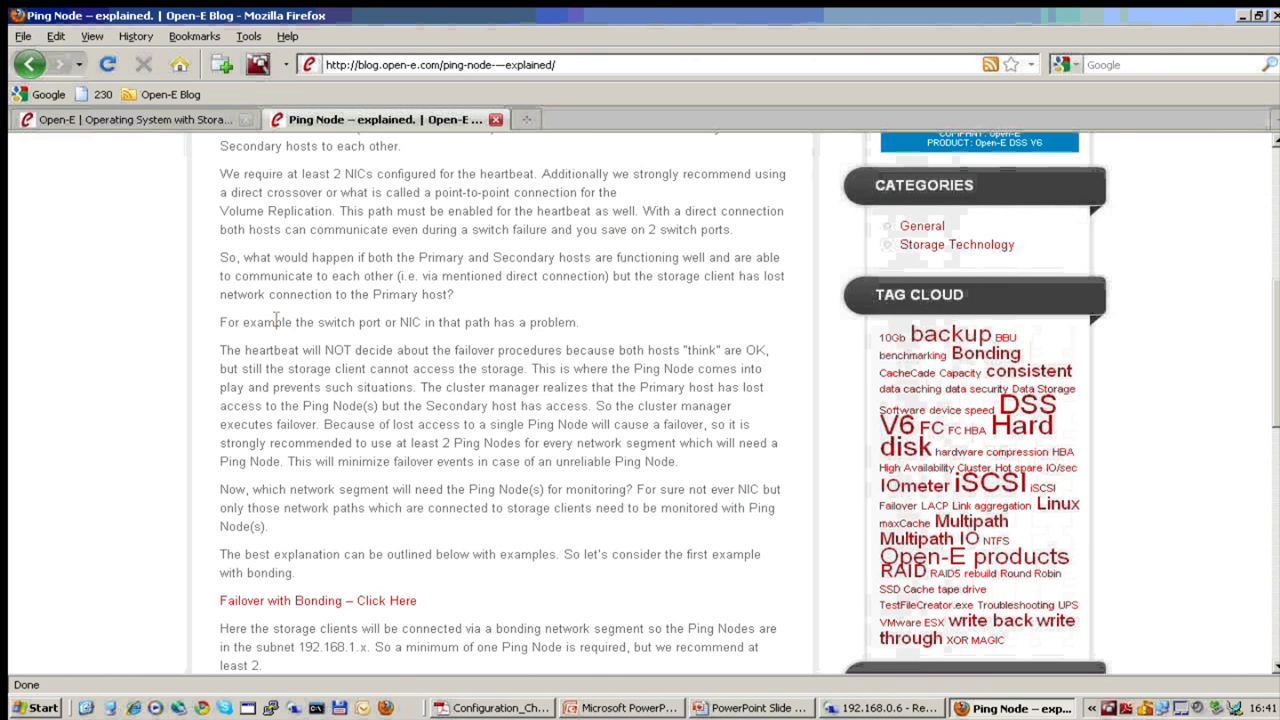
key(ctrl+Tab)
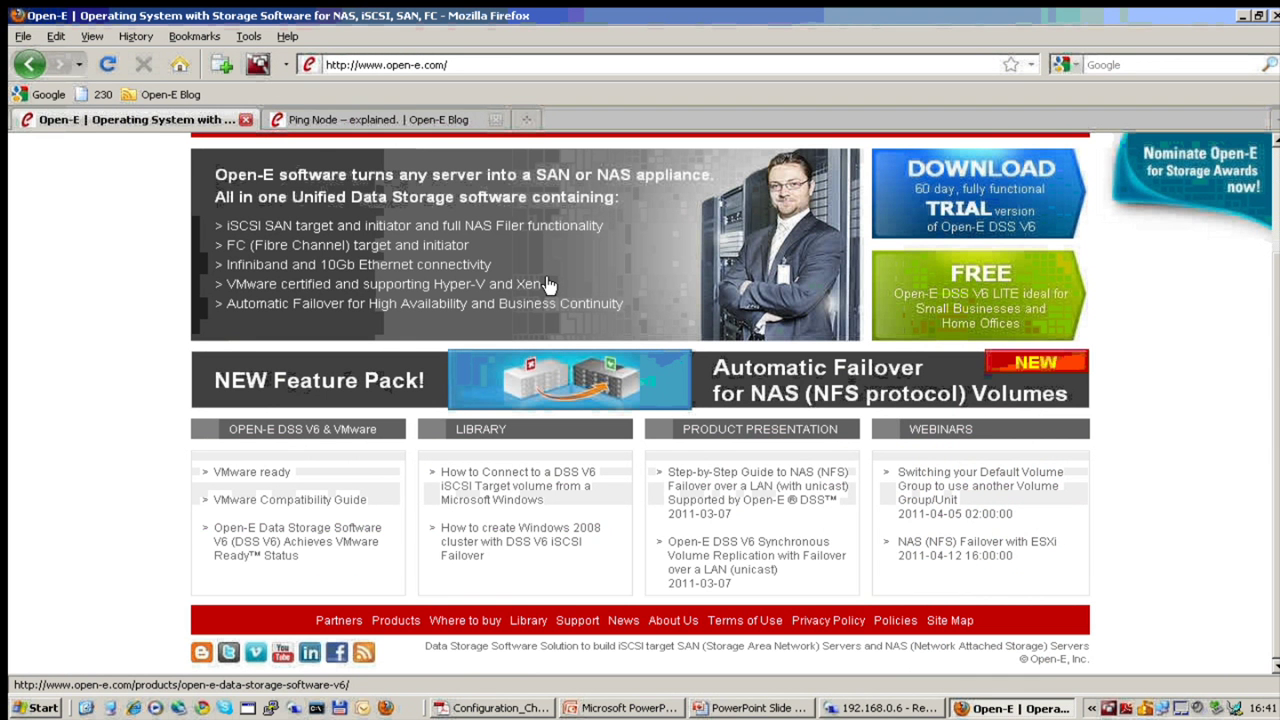
scroll(548, 285, up, 3)
mouse_move(714, 258)
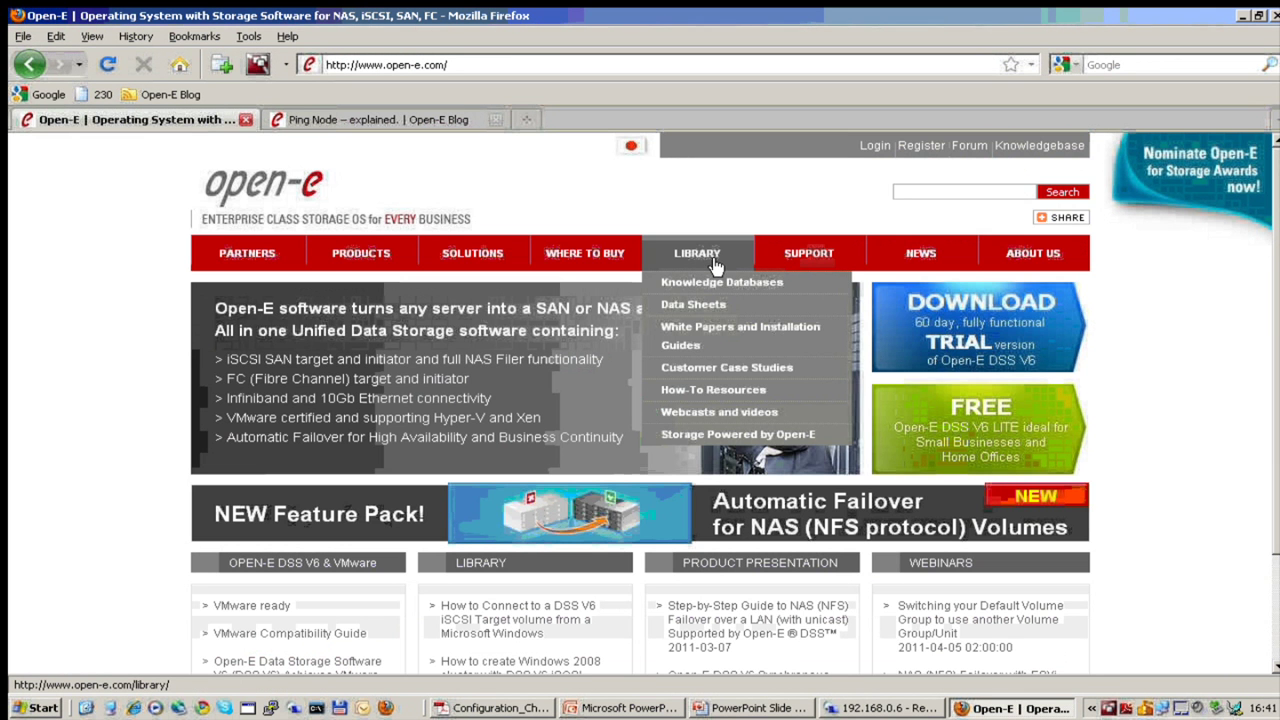
click(750, 400)
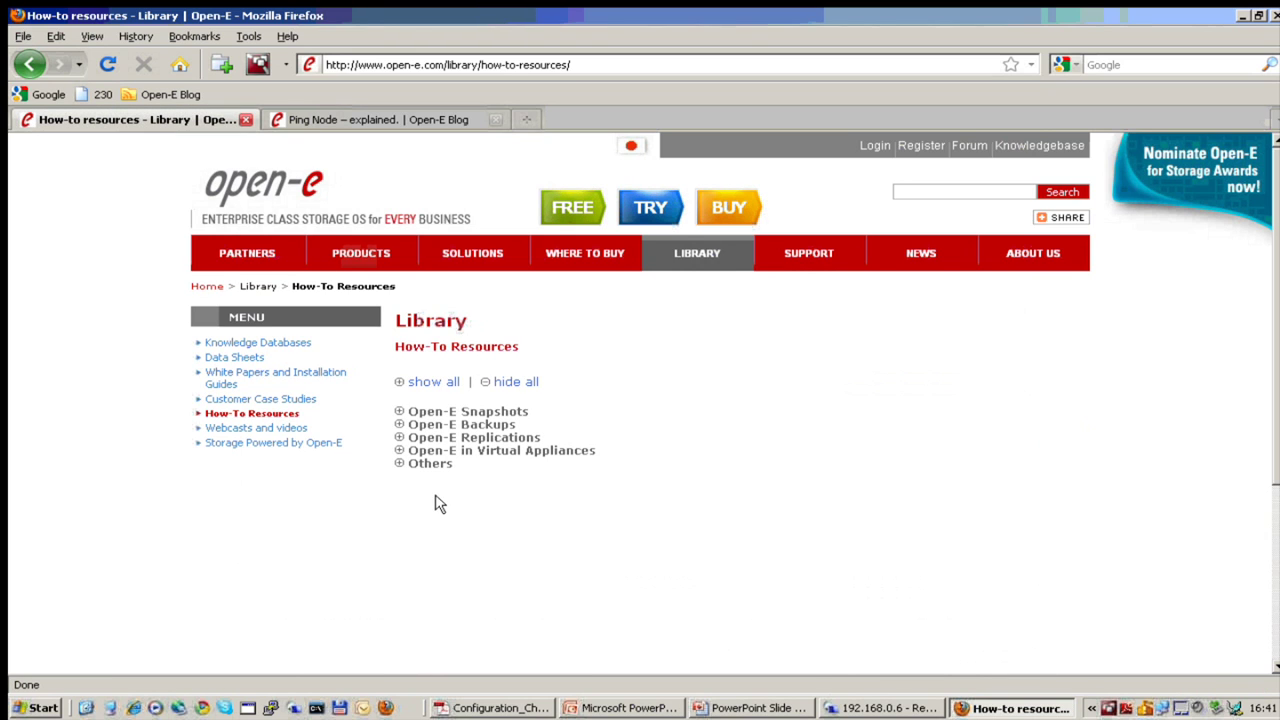
Expand the Open-E Replications and Others guide lists, review them, then minimize Firefox.
click(402, 438)
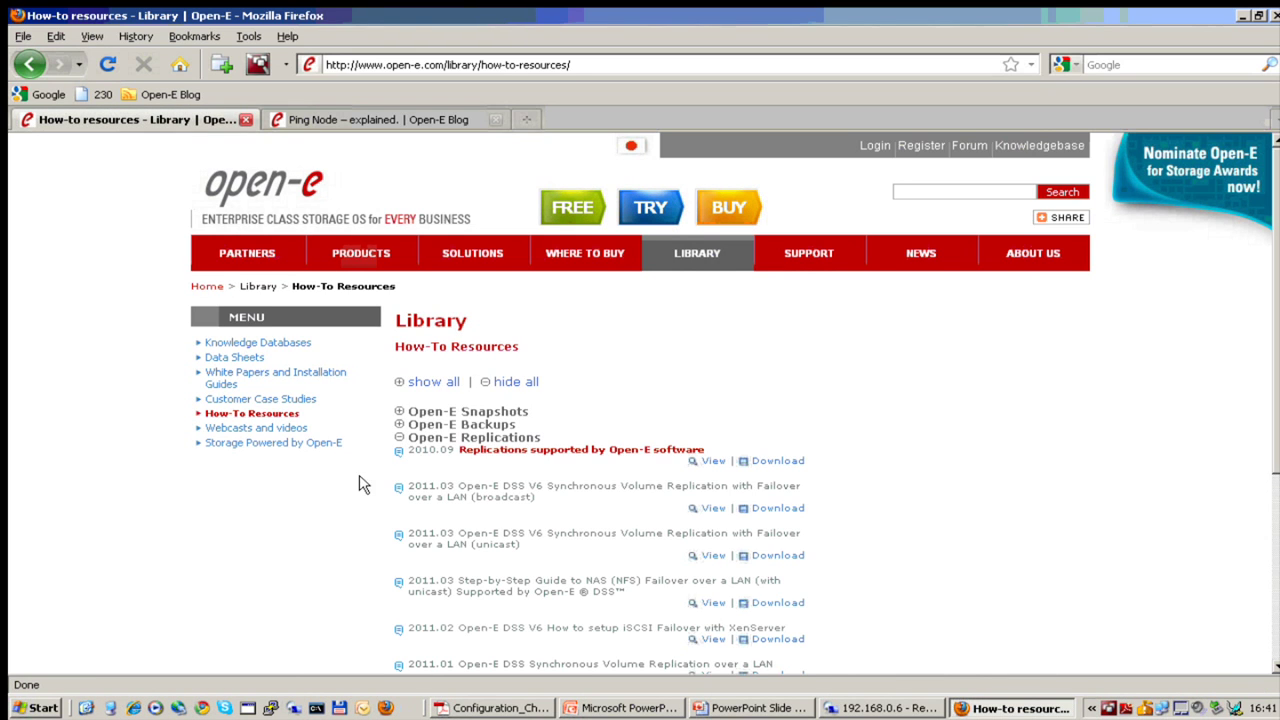
scroll(343, 546, down, 4)
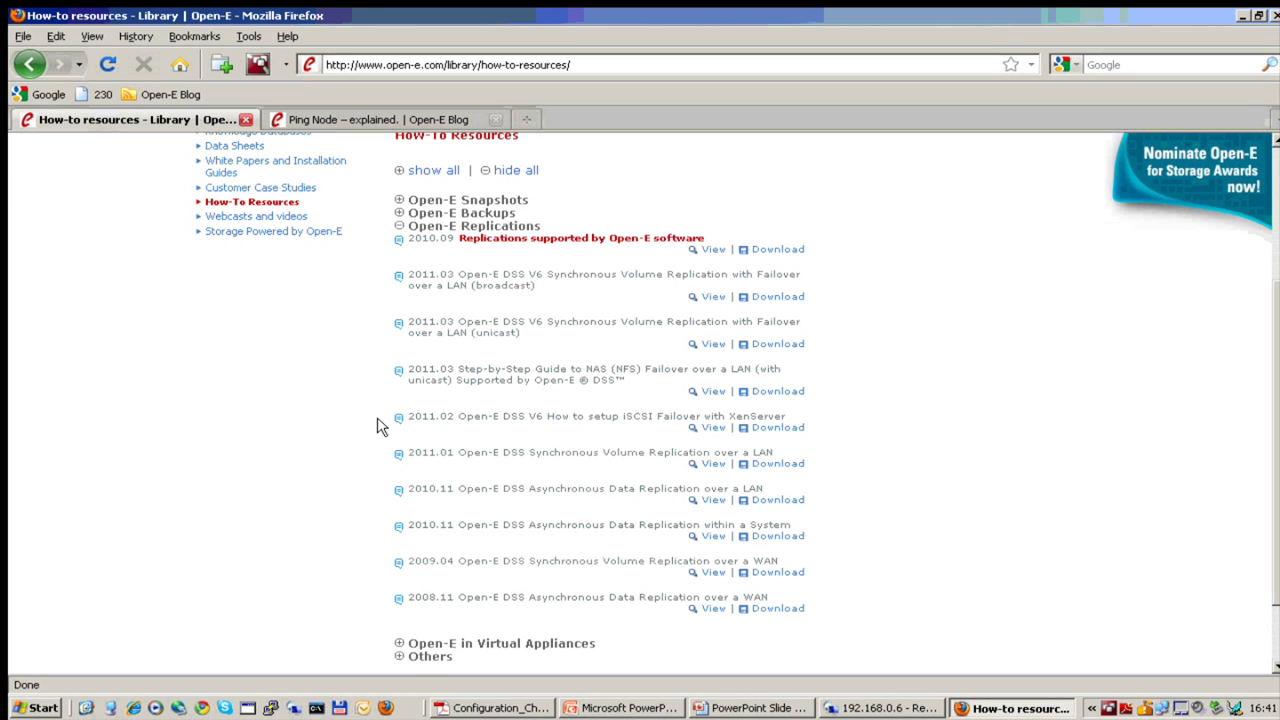
scroll(377, 425, down, 3)
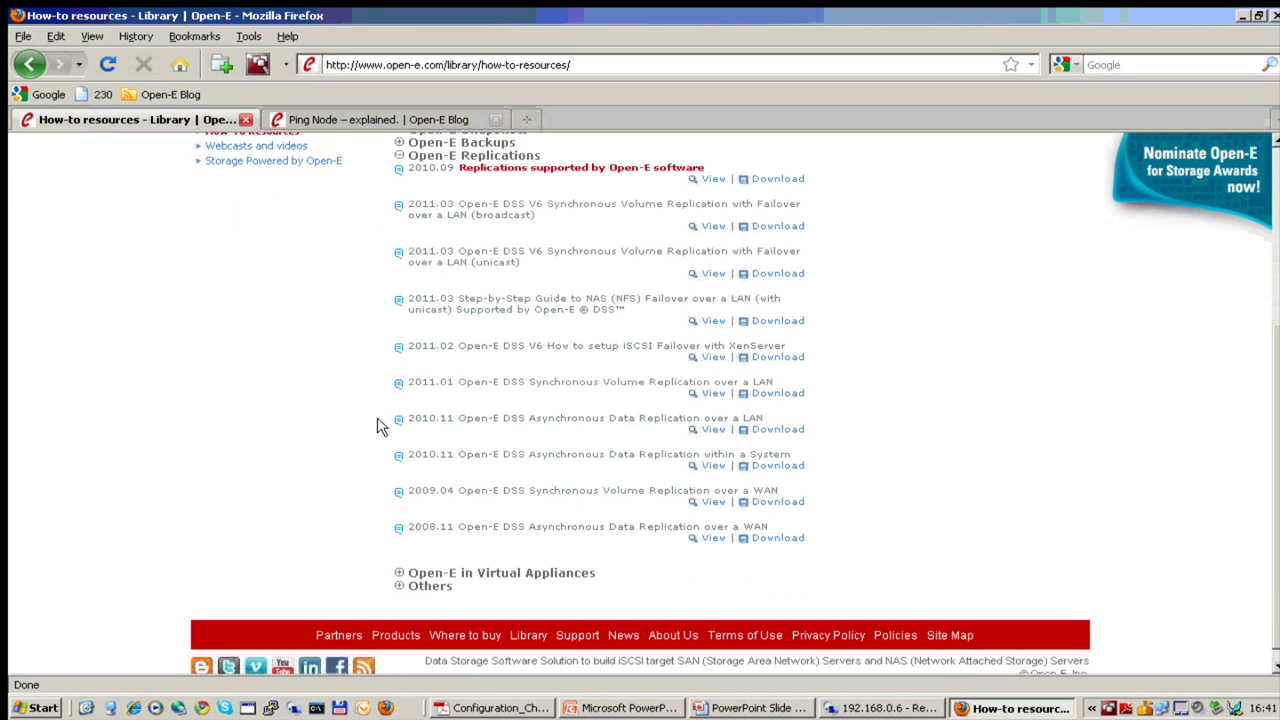
click(401, 574)
scroll(277, 534, down, 5)
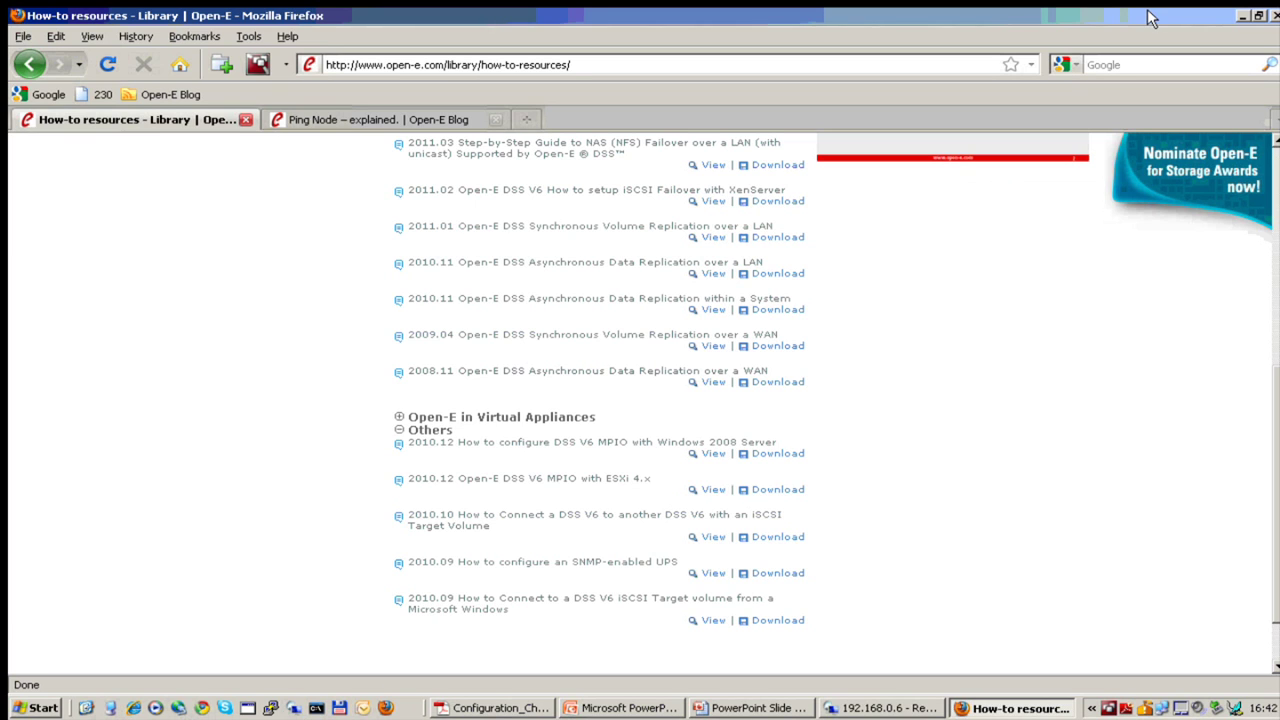
click(1245, 22)
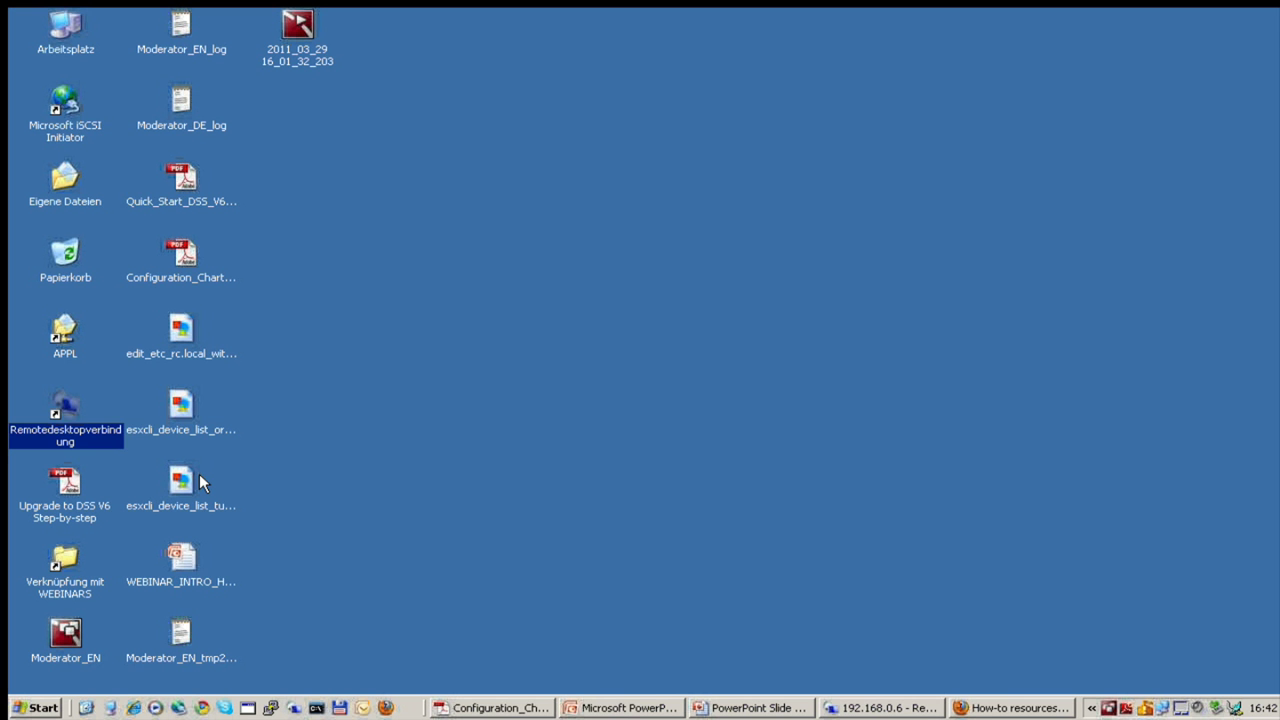
Open the edit_etc_rc.local_with_vi screenshot from the desktop in Windows Picture and Fax Viewer.
click(197, 435)
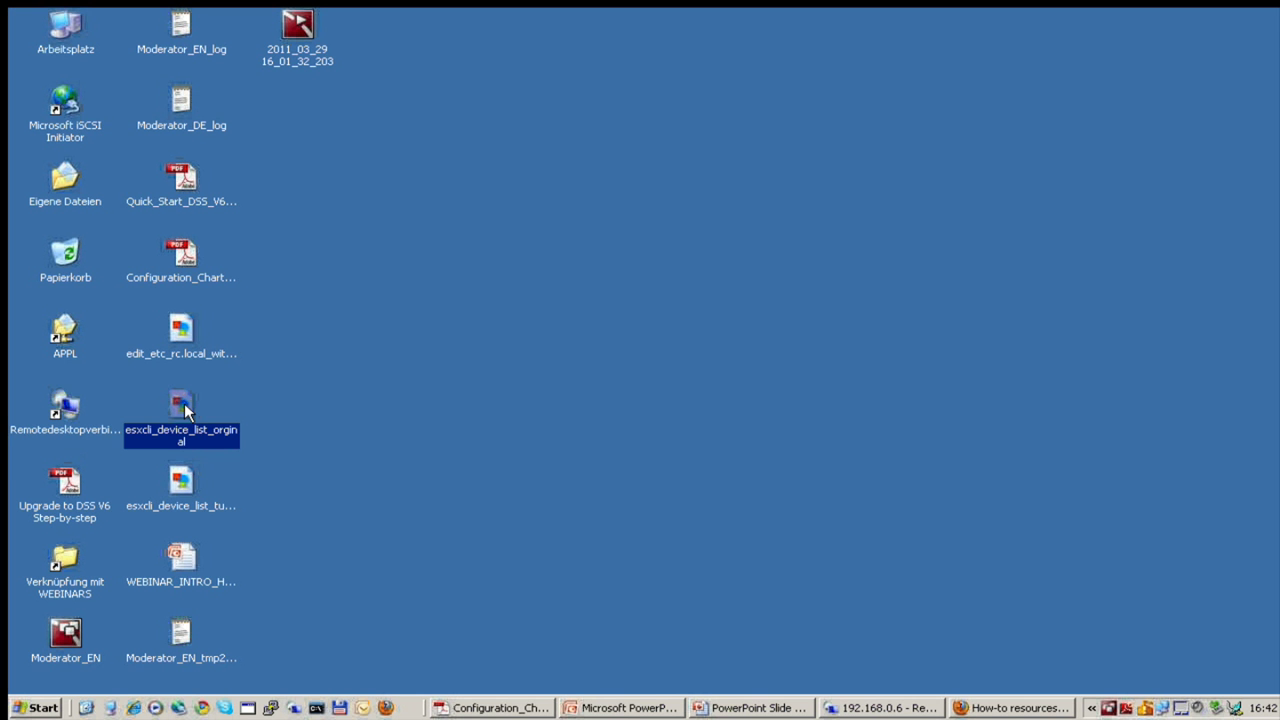
click(190, 484)
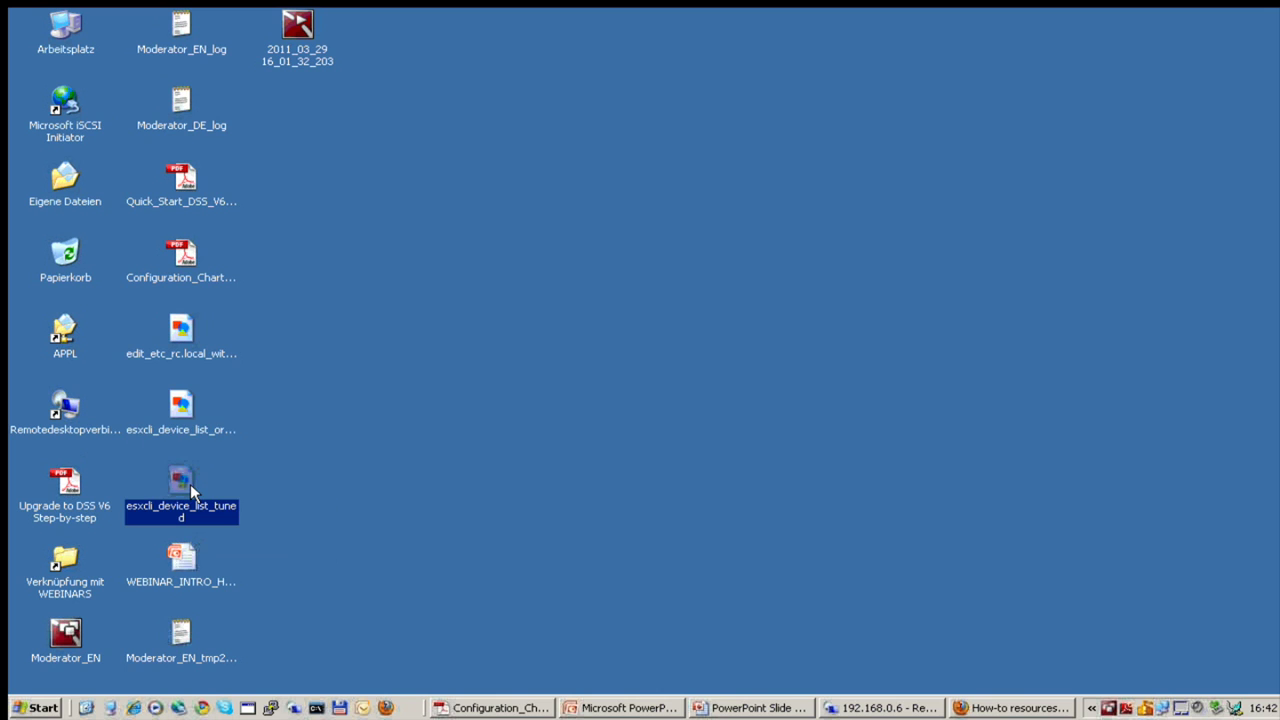
double_click(193, 354)
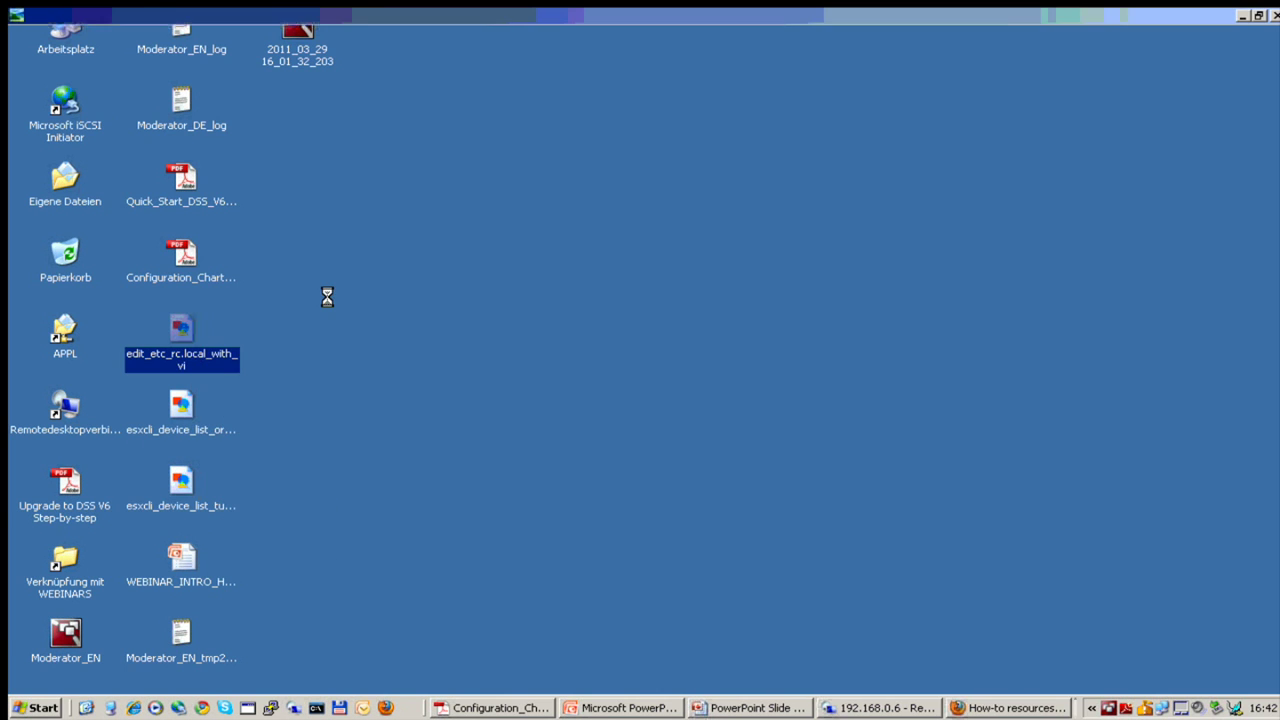
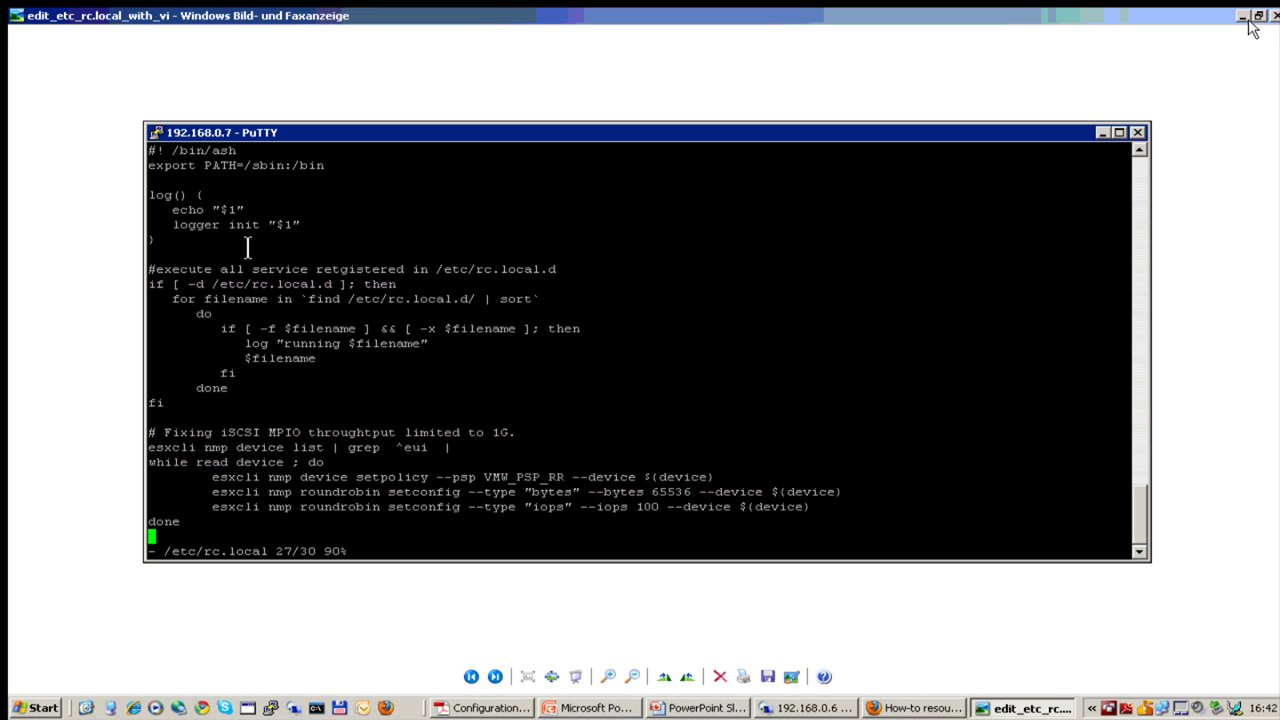
Close the rc.local screenshot viewer and bring the PuTTY Configuration dialog forward.
click(1246, 17)
key(alt+Tab)
key(alt+Tab)
key(alt+Tab)
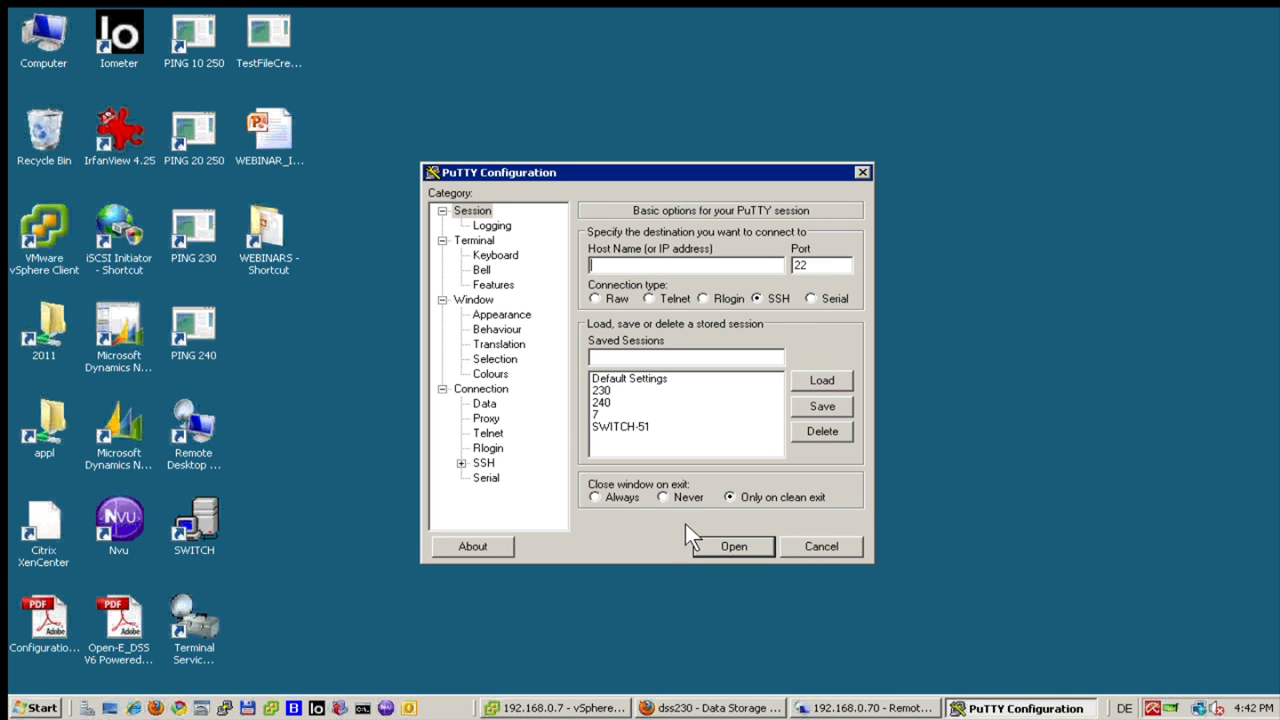
Open saved session 7 to 192.168.0.7, log in as root and maximize the terminal.
click(604, 414)
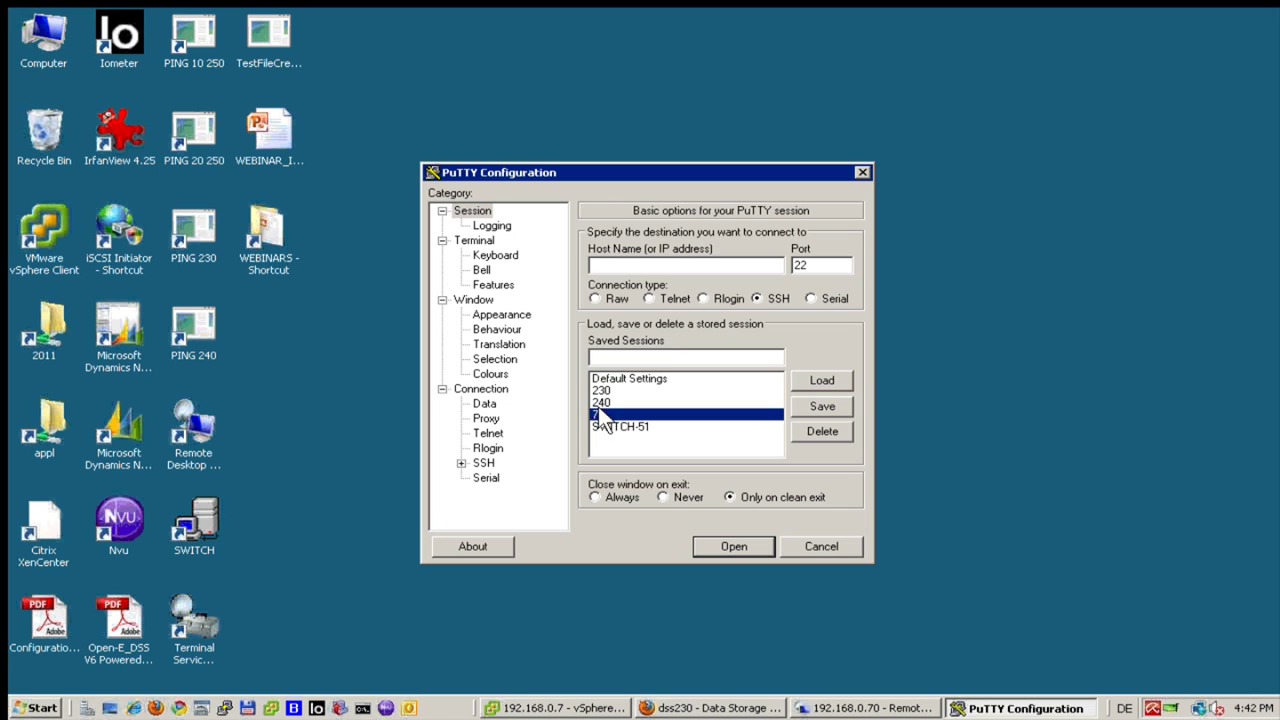
click(733, 547)
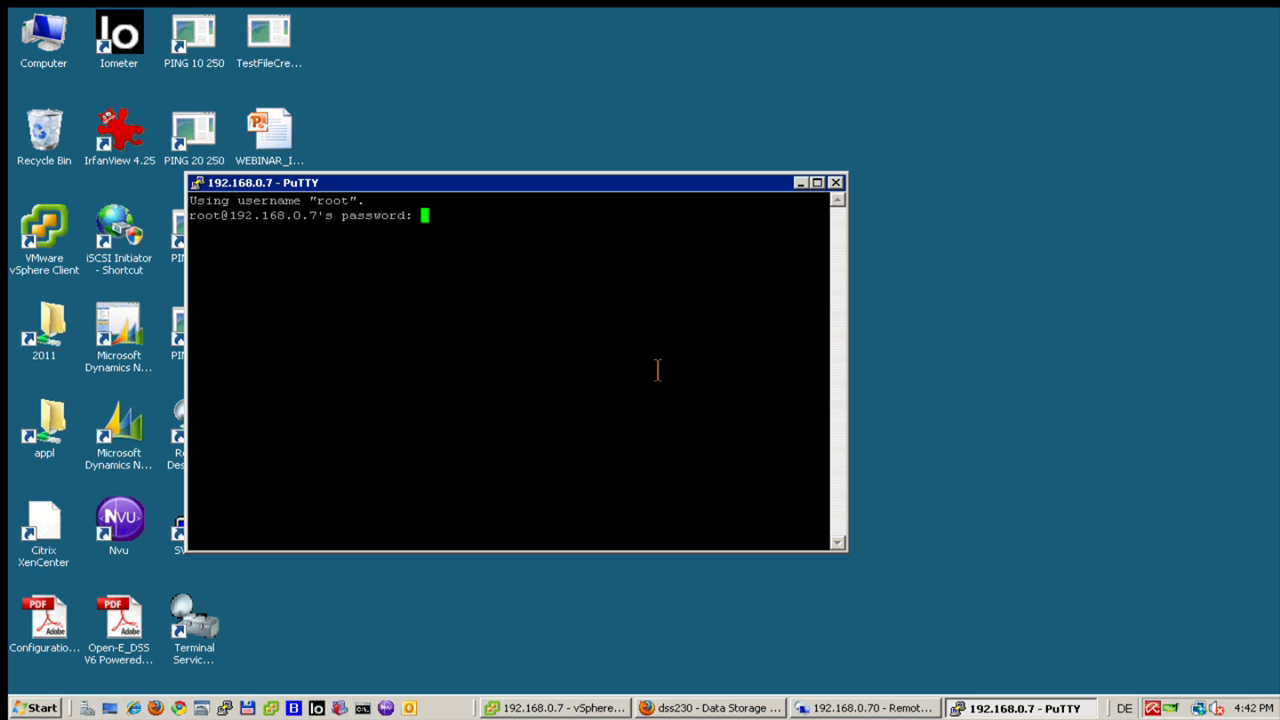
key(Return)
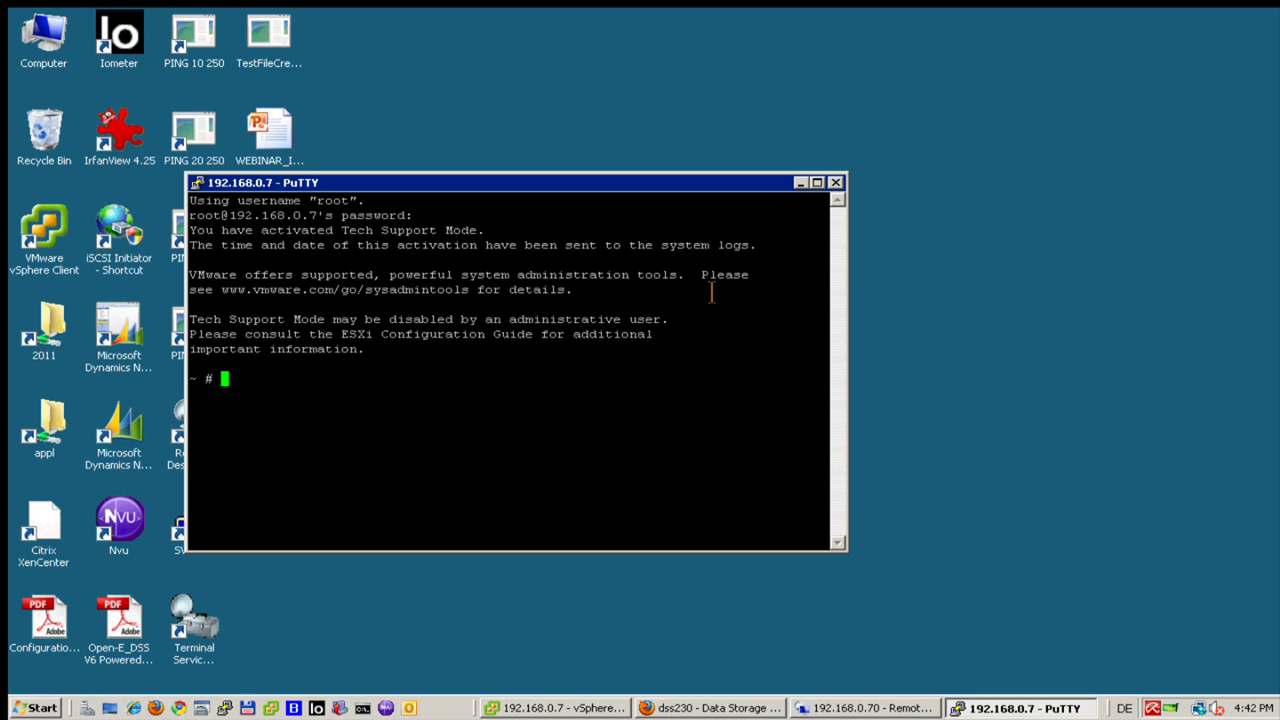
click(816, 183)
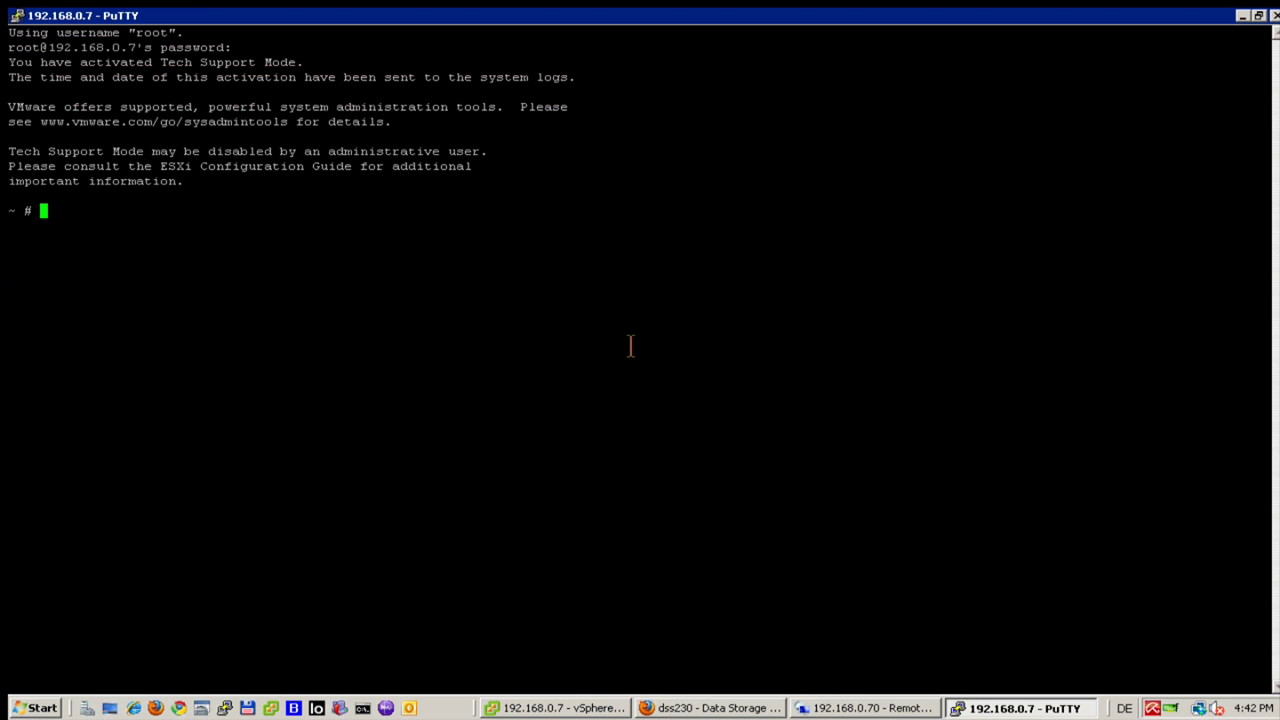
Print /etc/rc.local and highlight its iSCSI MPIO round-robin fix block.
text(cat /etc/rc.l)
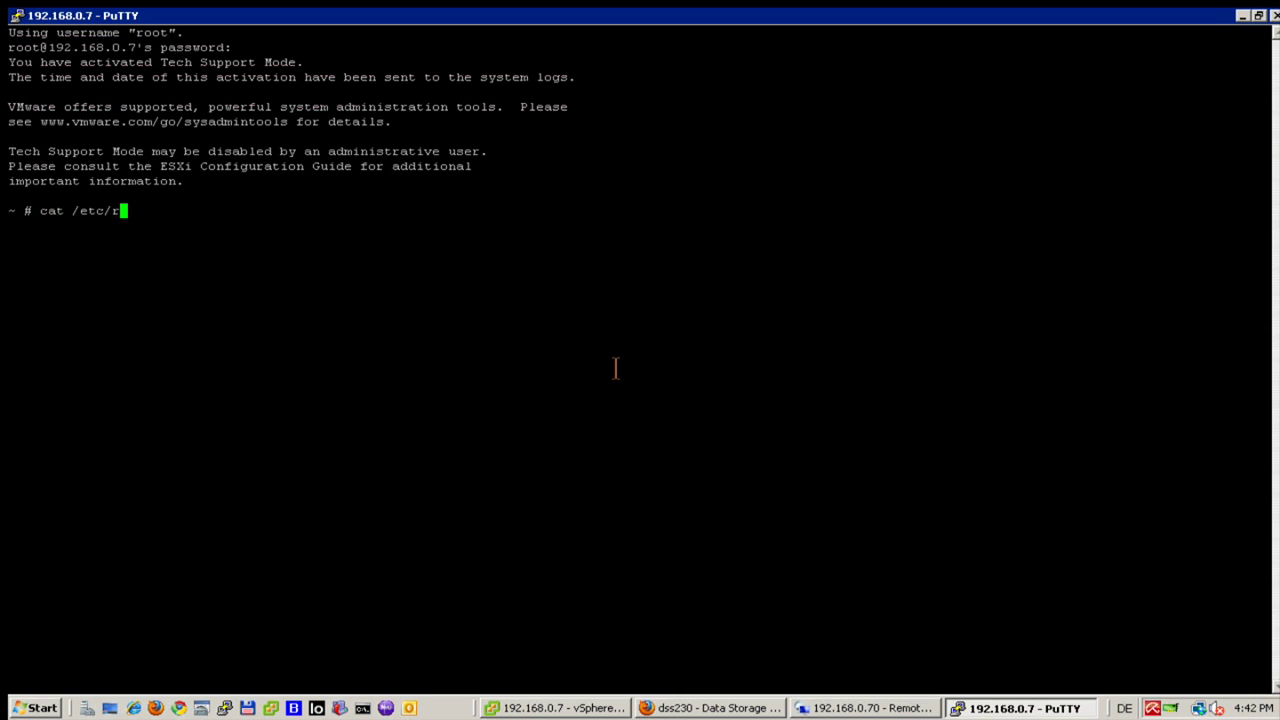
key(Tab)
key(BackSpace)
key(BackSpace)
key(BackSpace)
key(BackSpace)
key(BackSpace)
key(Tab)
key(Return)
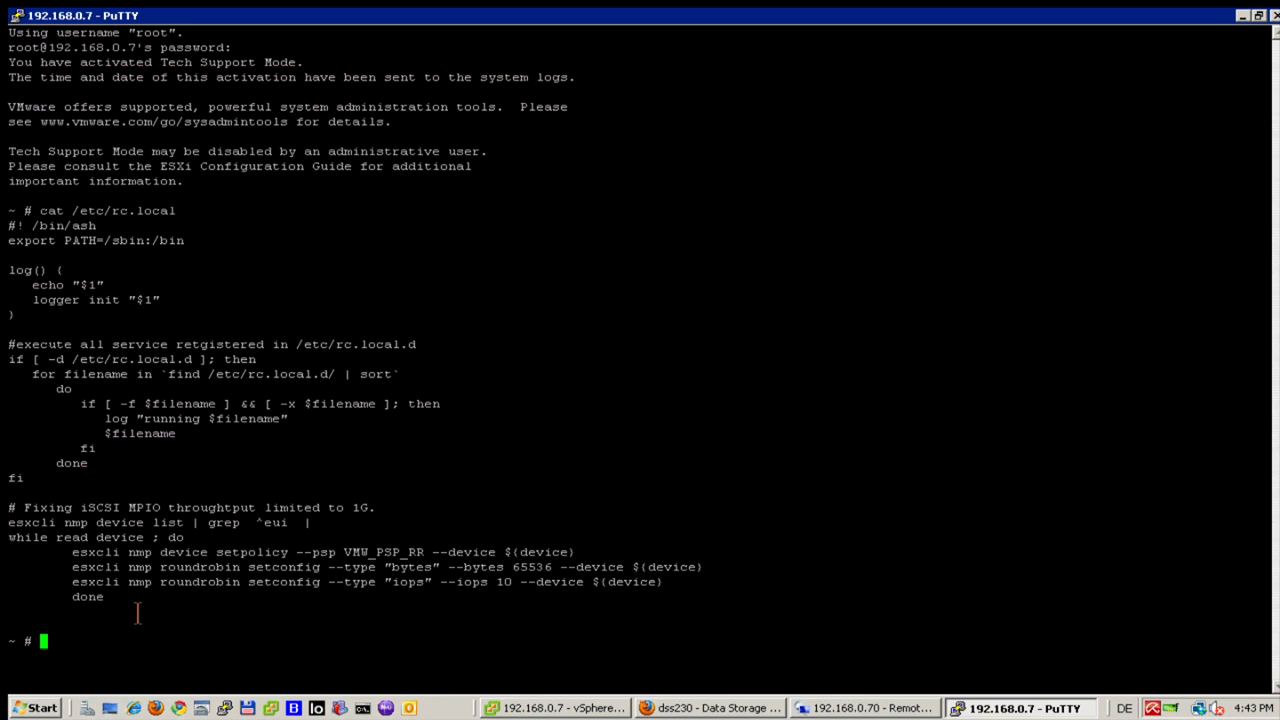
drag(138, 613, 12, 514)
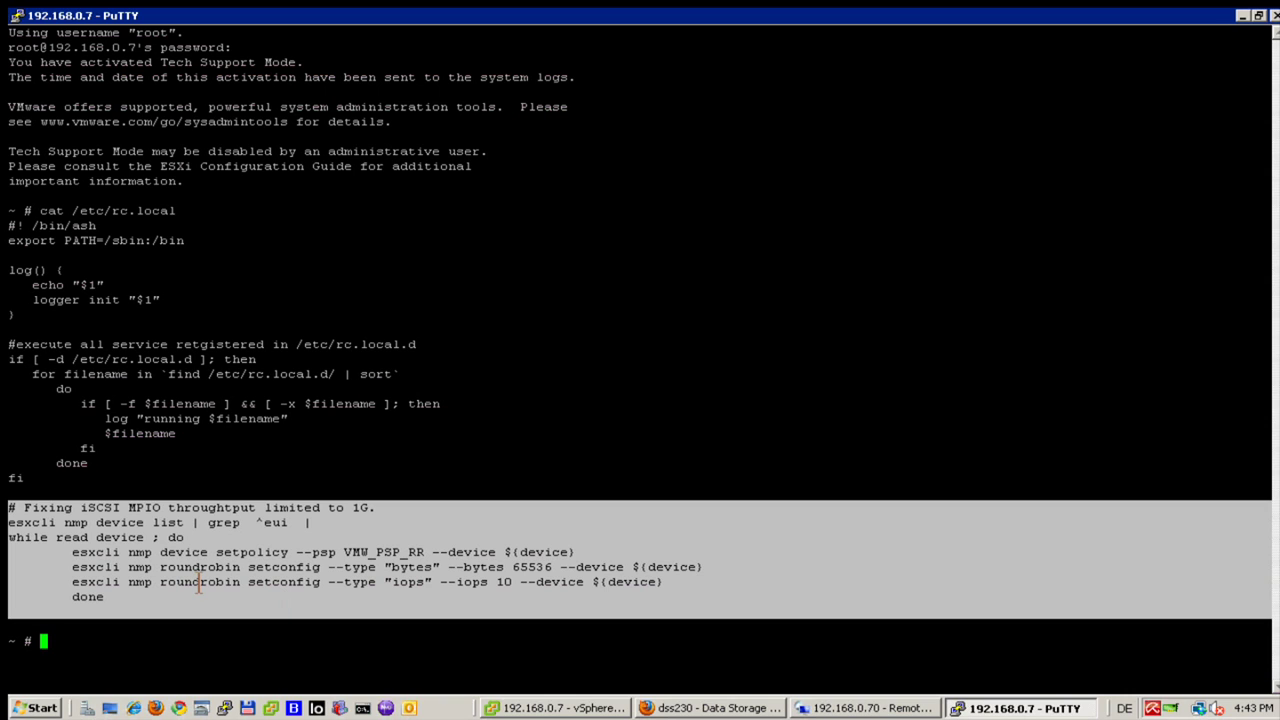
click(161, 652)
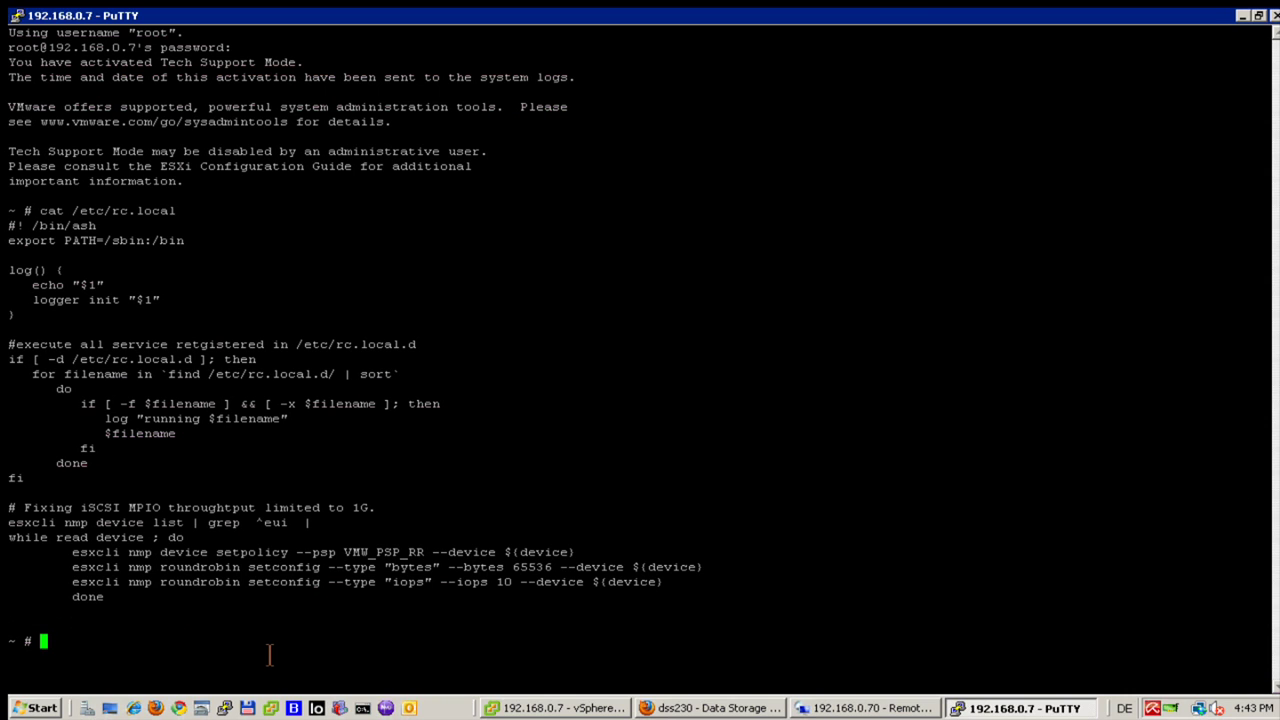
Run esxcli nmp device list and highlight the iSCSI disk's eui identifier.
text(esxcli)
text(nmp devi)
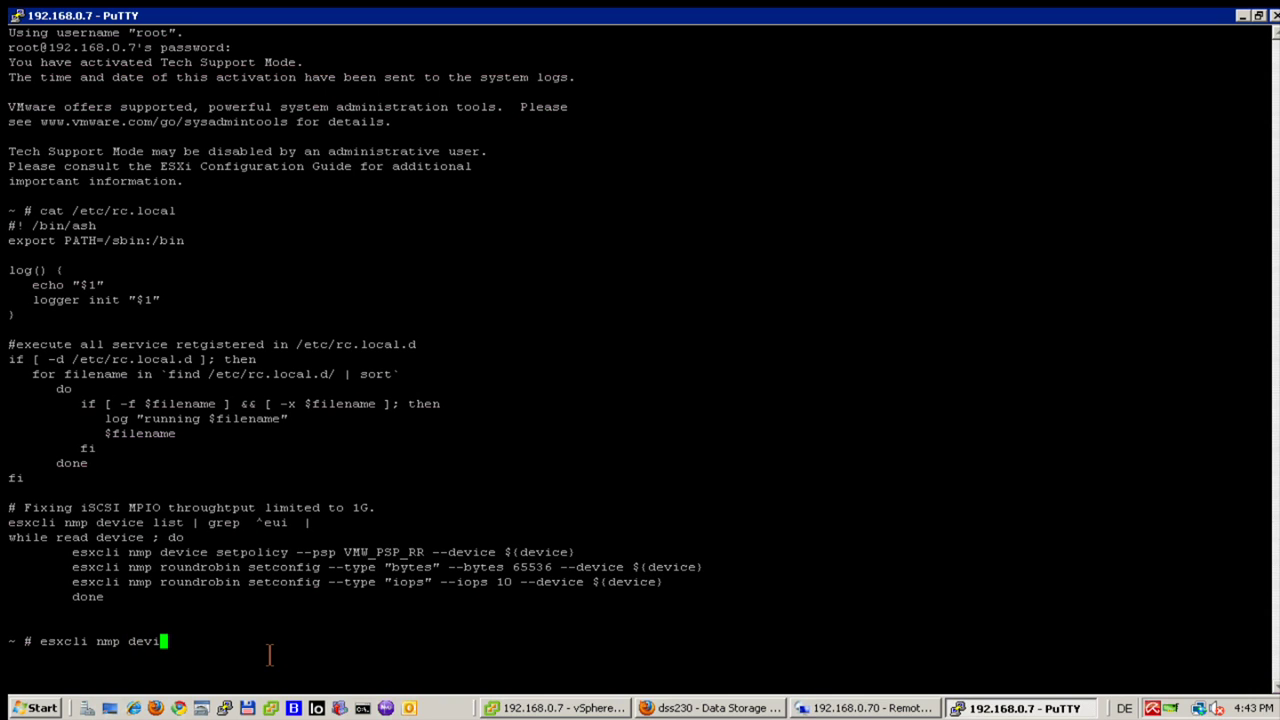
text(ce list)
key(Return)
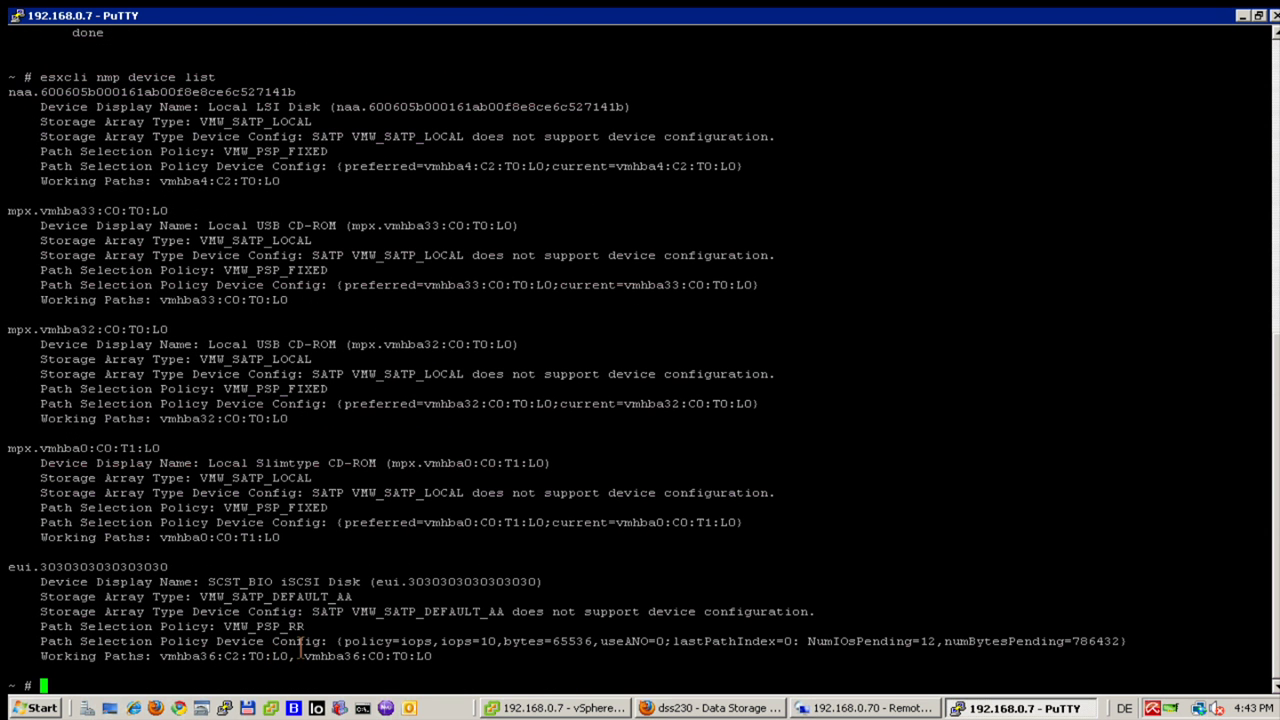
drag(42, 574, 18, 576)
click(323, 630)
Highlight the disk's round robin path policy and its iops=10 and bytes=65536 settings.
drag(323, 630, 435, 656)
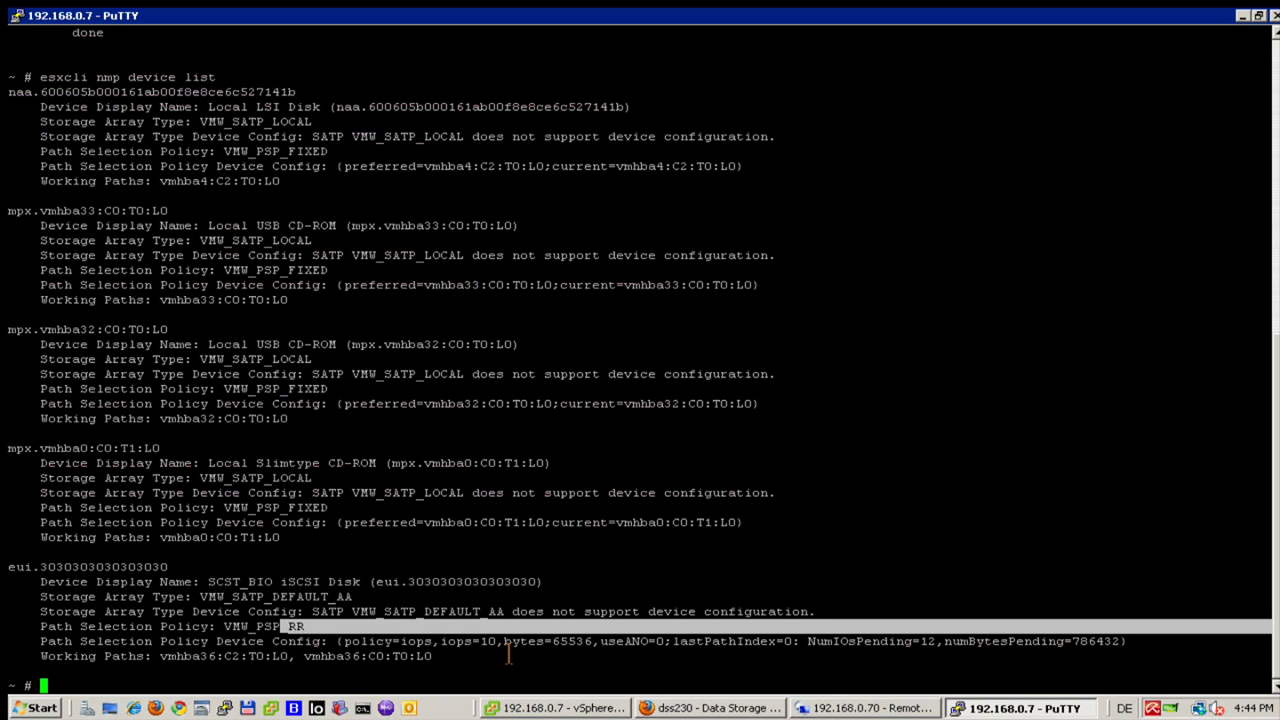
click(508, 652)
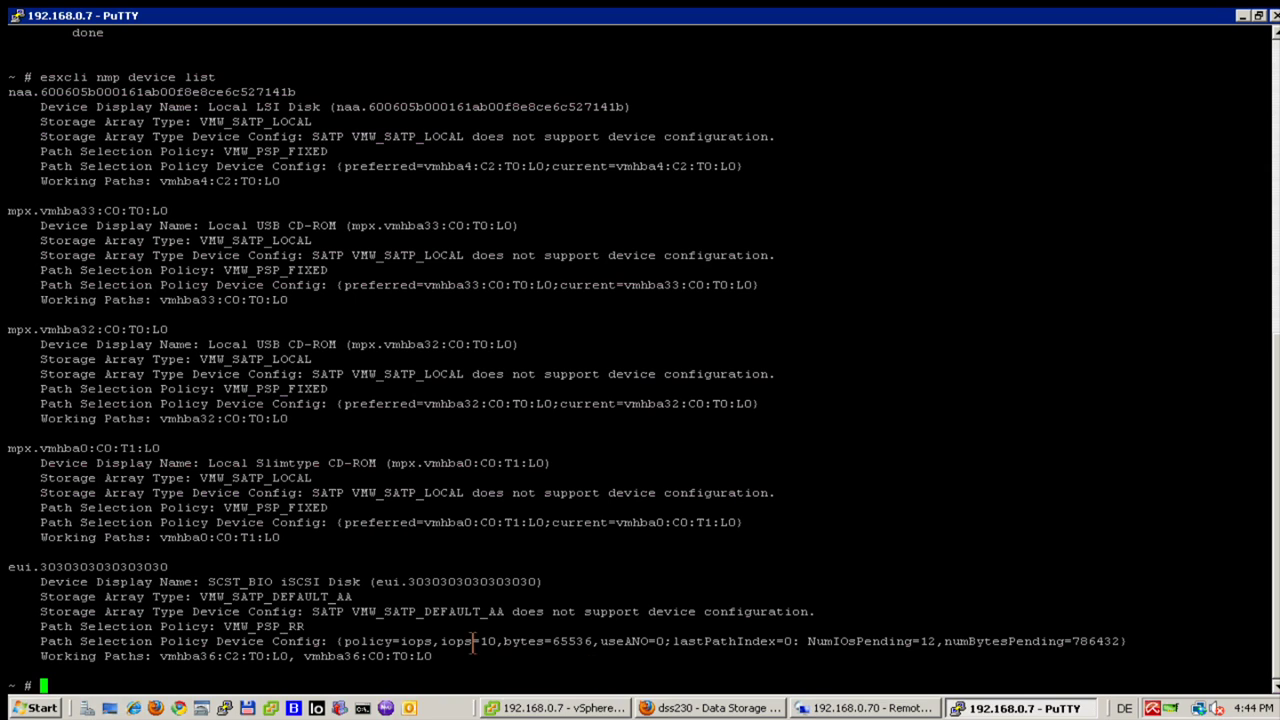
drag(505, 649, 433, 645)
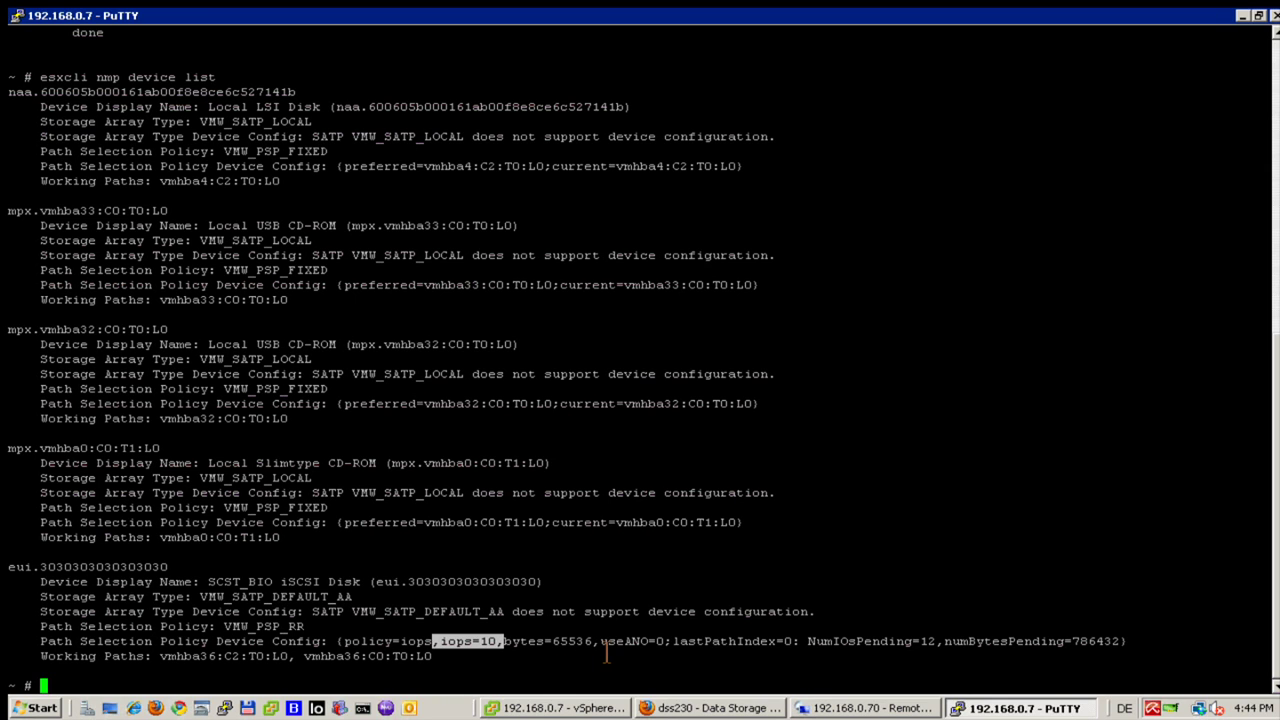
drag(606, 645, 521, 645)
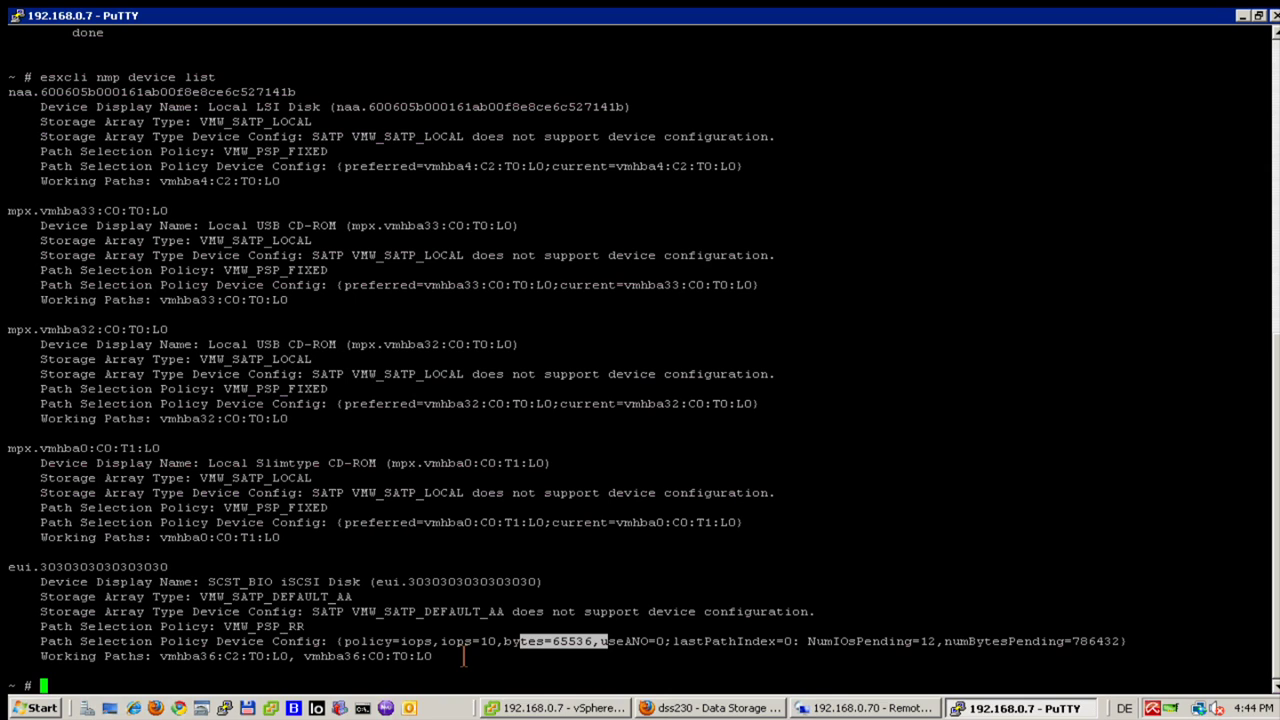
drag(433, 645, 600, 648)
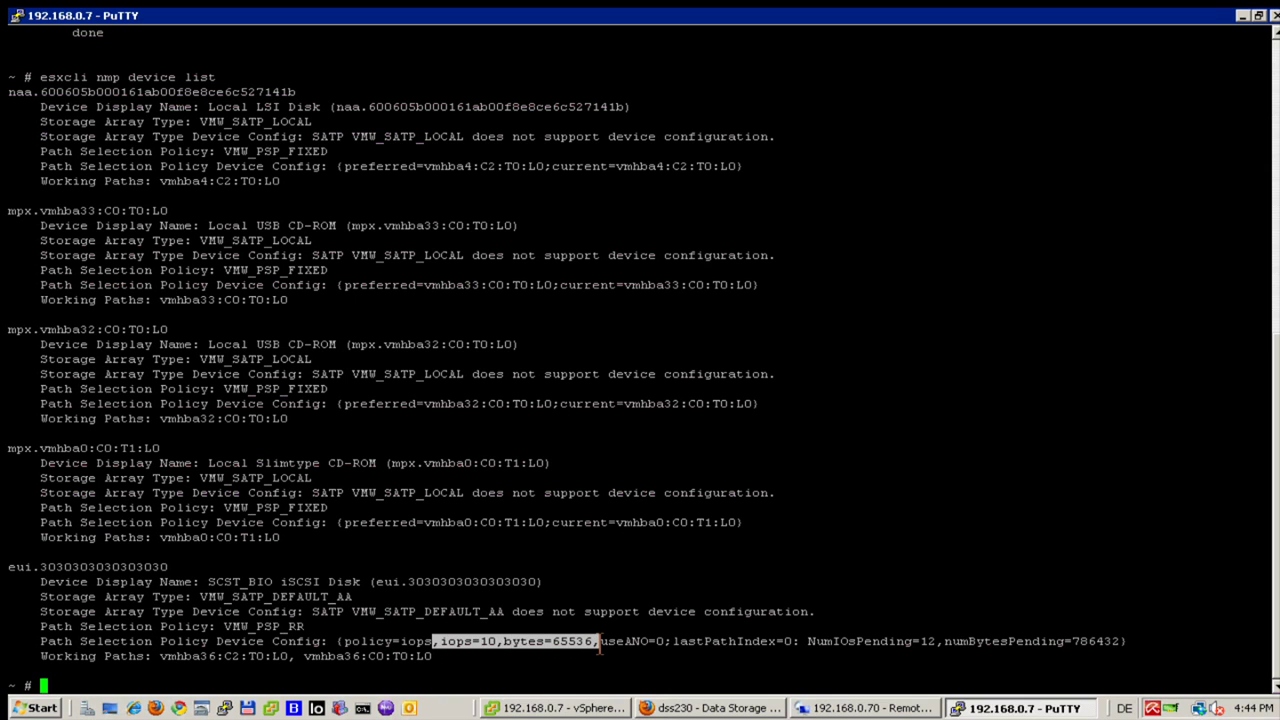
click(497, 652)
drag(512, 645, 487, 645)
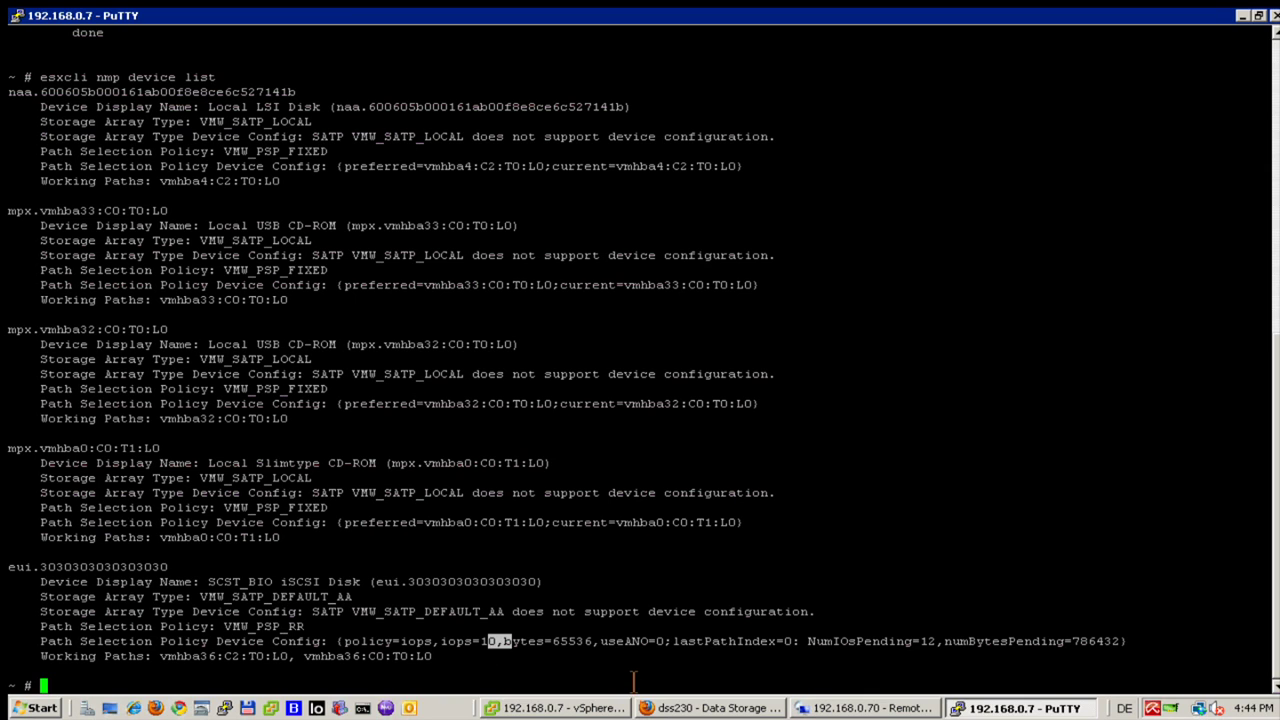
click(496, 646)
Open /etc/rc.local in vi by editing the recalled cat command.
key(Return)
key(Up)
key(Up)
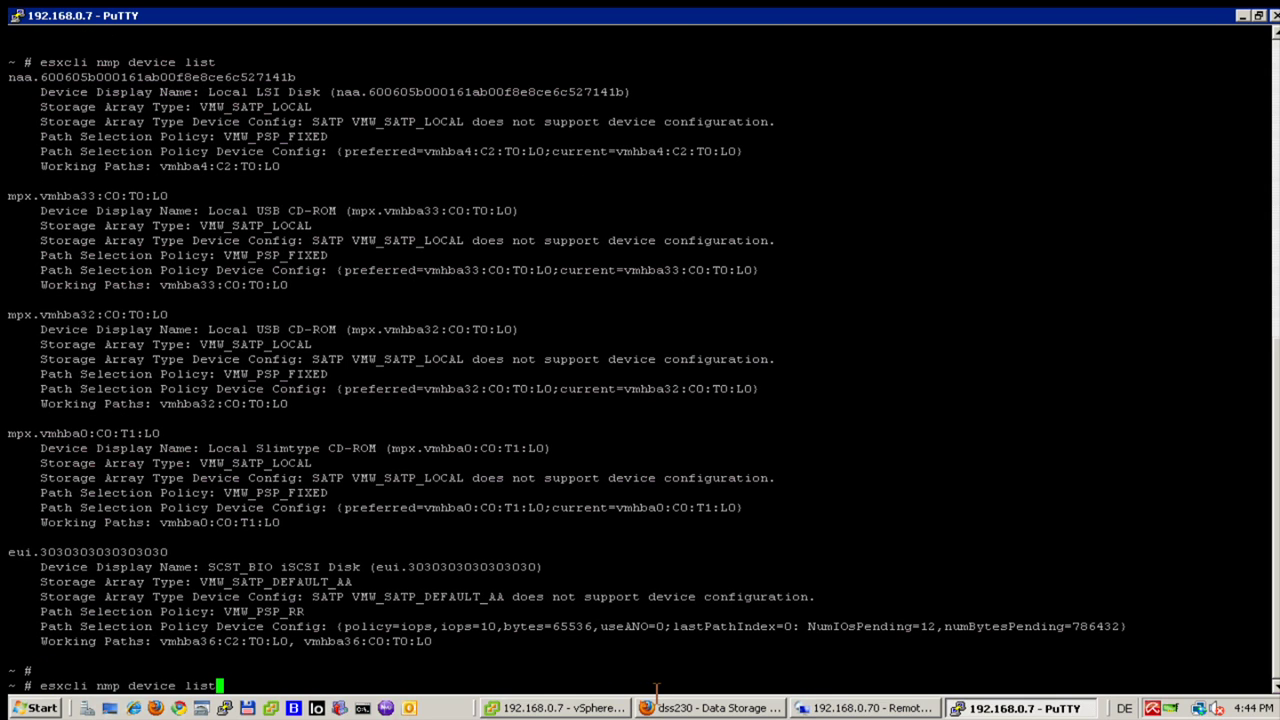
key(Left)
key(Left)
key(Left)
key(Left)
key(Left)
key(Left)
key(Left)
key(Left)
key(Left)
key(Left)
key(Left)
key(Left)
key(Left)
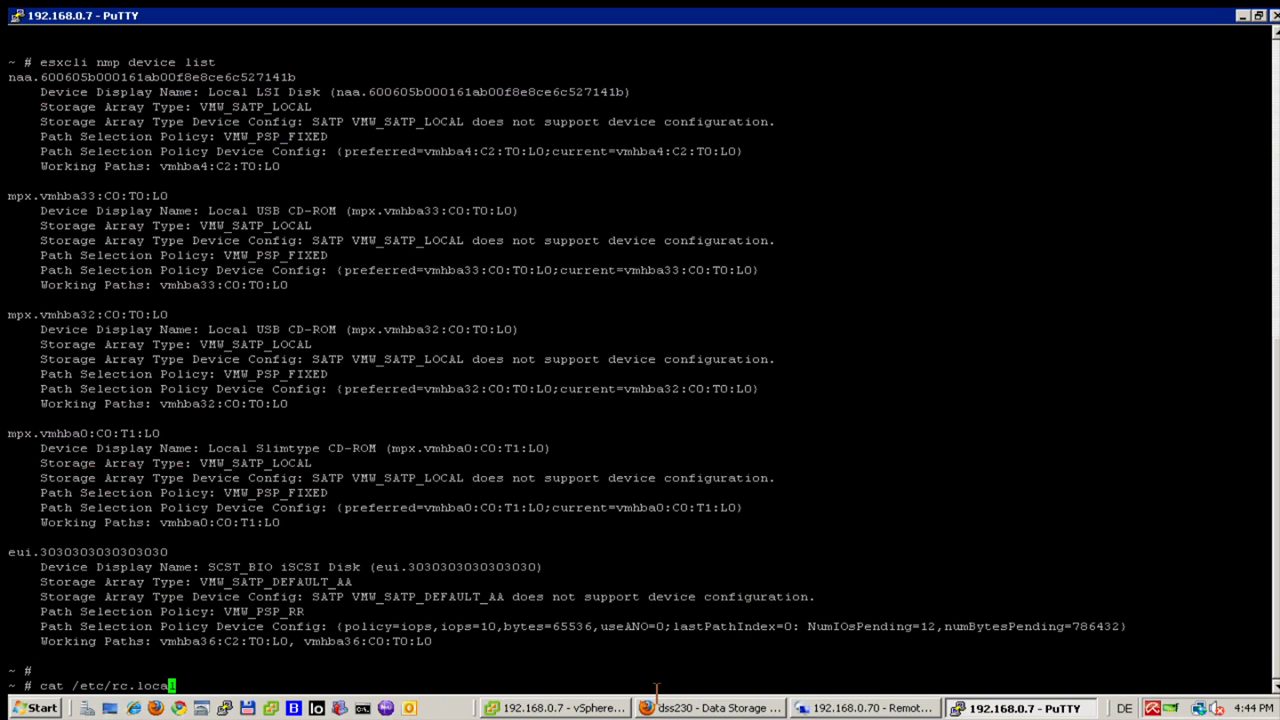
key(Left)
key(Left)
key(BackSpace)
key(BackSpace)
key(BackSpace)
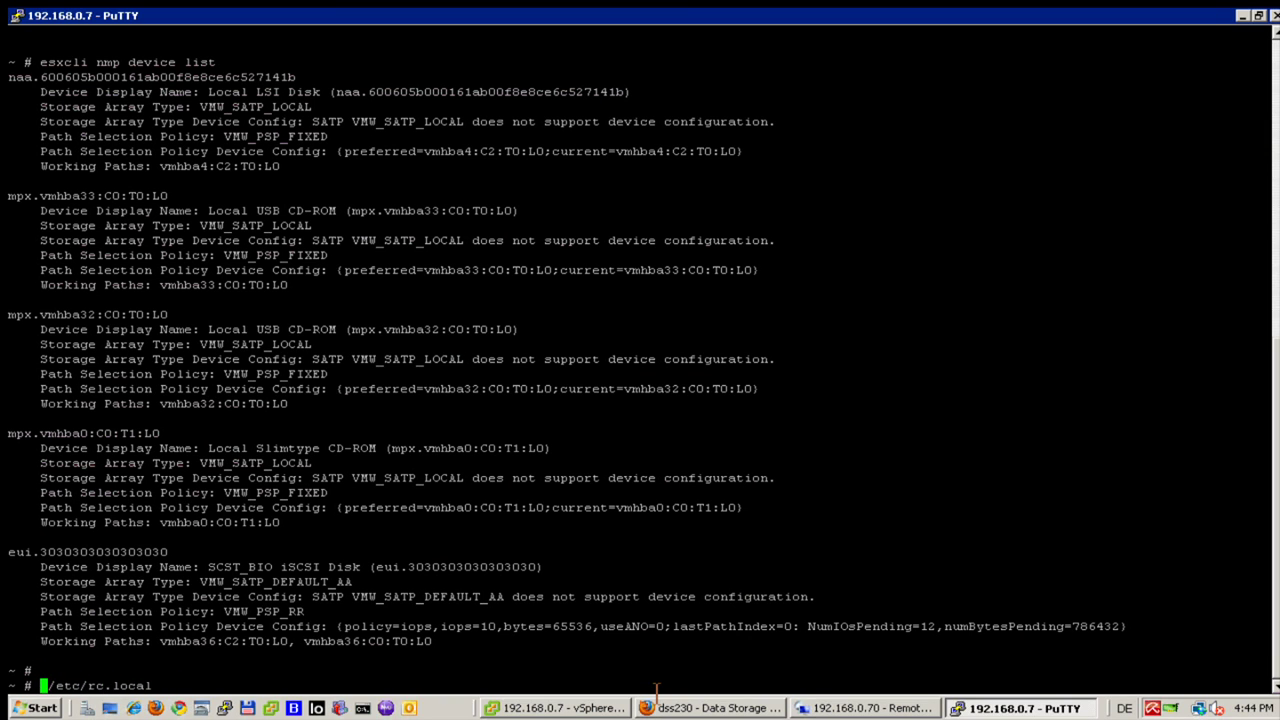
text(vi)
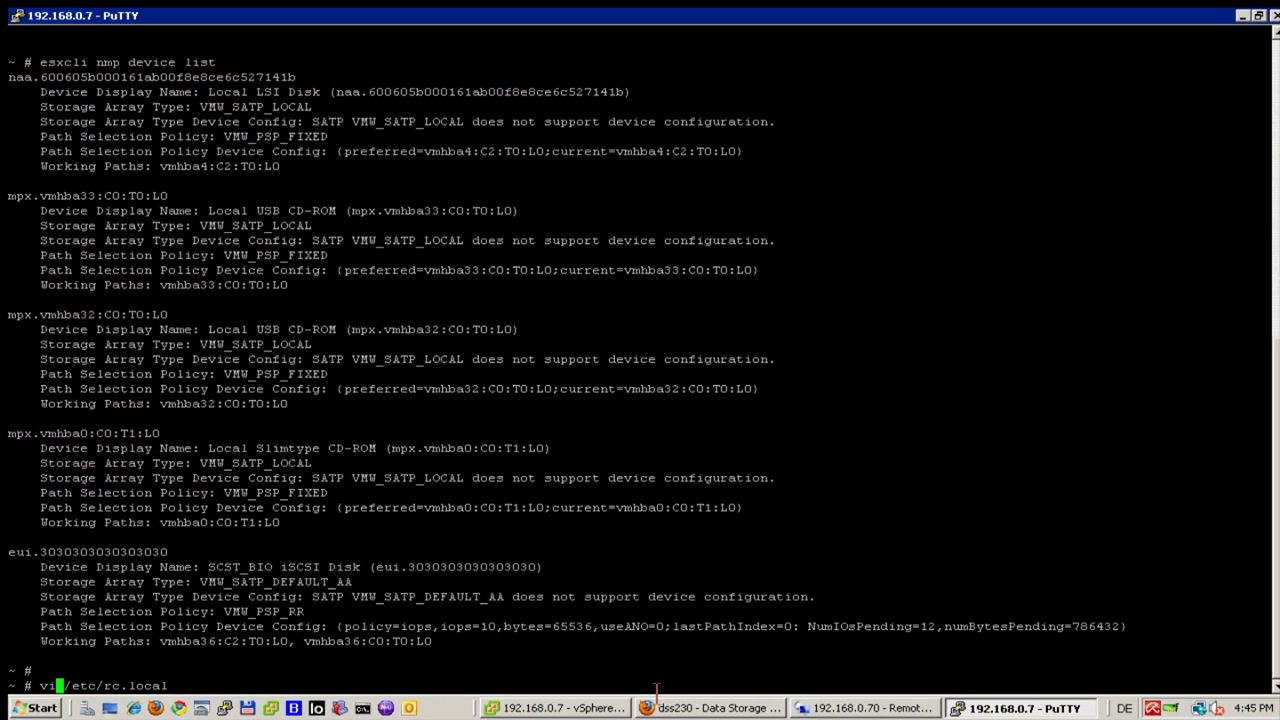
key(Return)
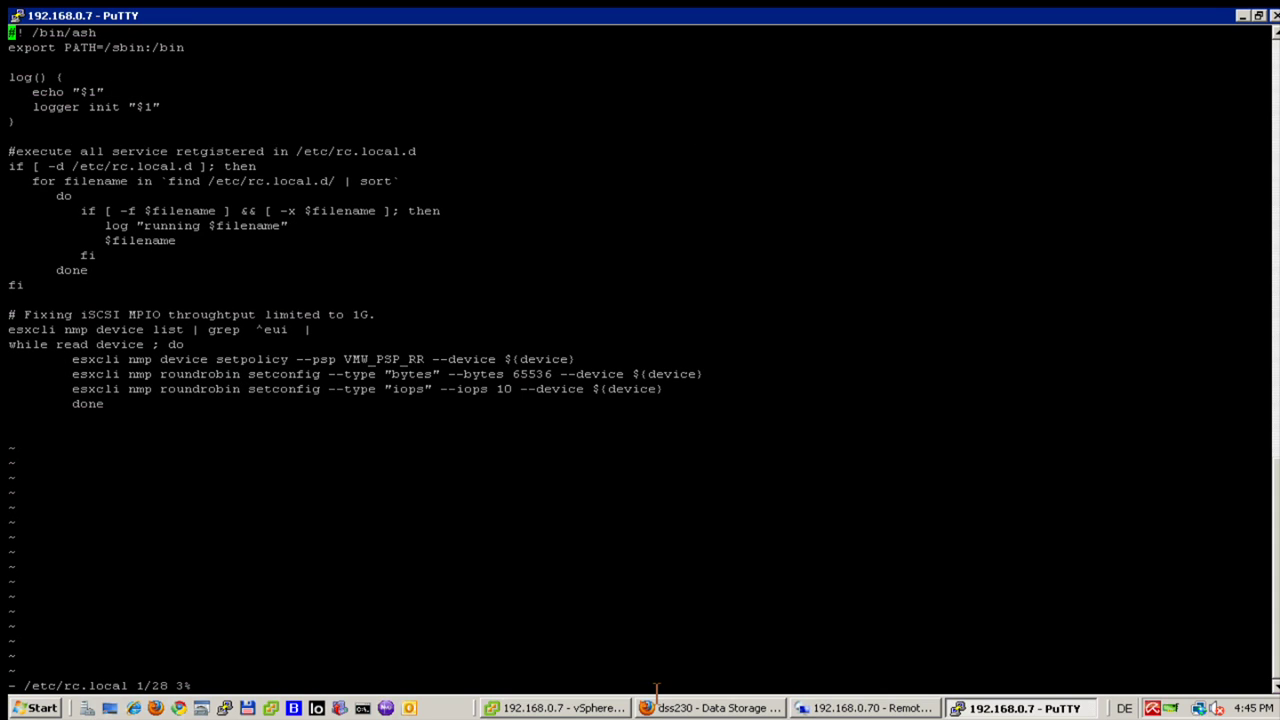
Change the round-robin iops value in rc.local from 10 to 100.
key(Down)
key(Down)
key(Down)
key(Down)
key(Down)
key(Down)
key(Down)
key(Down)
key(Down)
key(Down)
key(Down)
key(Down)
key(Down)
key(Down)
key(Down)
key(Down)
key(Down)
key(Down)
key(Down)
key(Down)
key(Down)
key(Down)
key(Down)
key(Down)
key(Right)
key(Right)
key(Right)
key(Right)
key(Right)
key(Right)
key(Right)
key(Right)
key(Right)
key(Right)
key(Right)
key(Right)
key(Right)
key(Right)
key(Right)
key(Right)
key(Right)
key(Right)
key(Right)
key(Right)
key(Right)
key(Right)
key(Right)
key(Right)
key(Right)
key(Right)
key(Right)
key(Right)
key(Right)
key(Right)
key(Right)
key(Right)
key(Right)
key(Right)
key(Right)
key(i)
text(0)
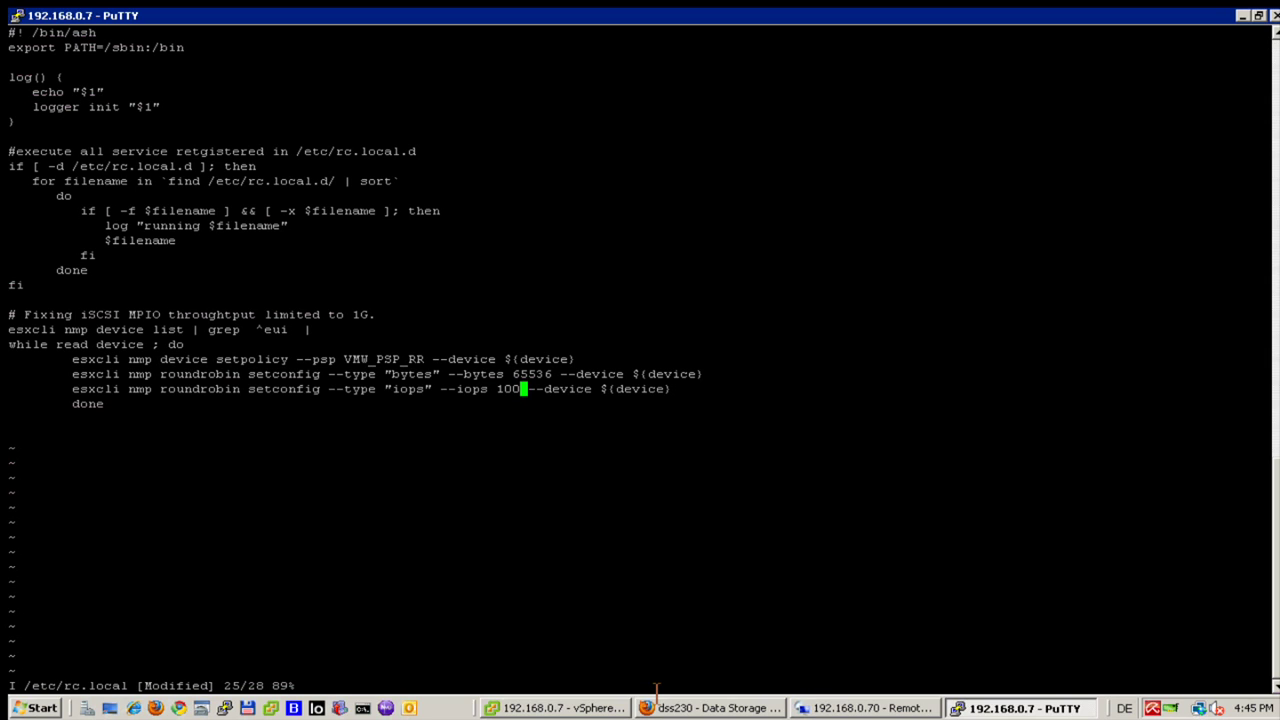
key(Escape)
key(colon)
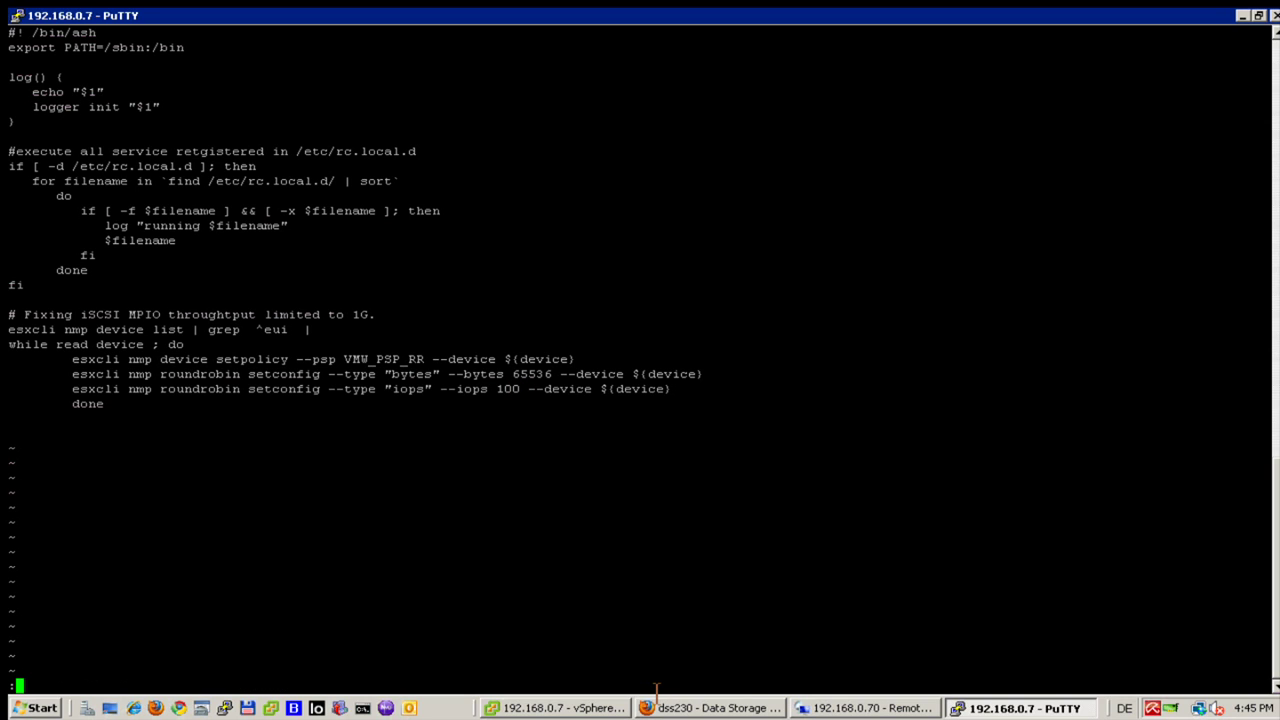
Save rc.local, exit vi, and print the file to confirm iops is now 100.
text(wq)
key(Return)
key(Up)
key(Up)
key(Up)
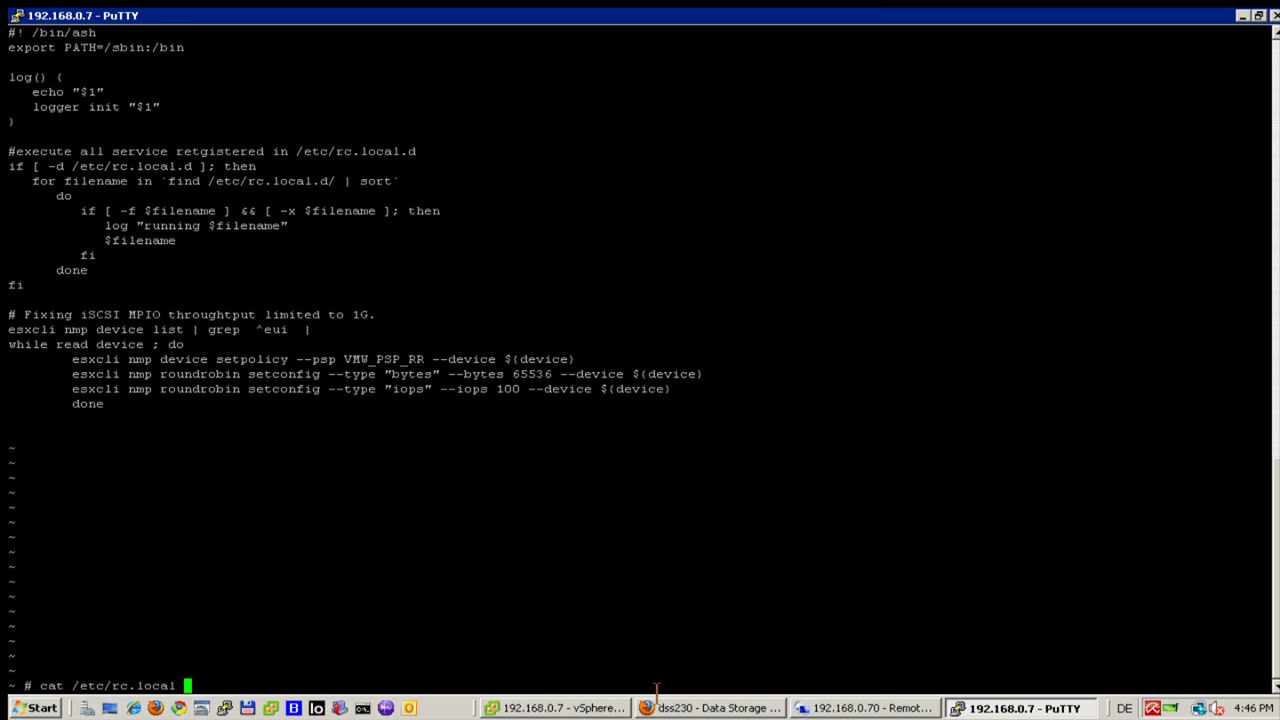
key(Return)
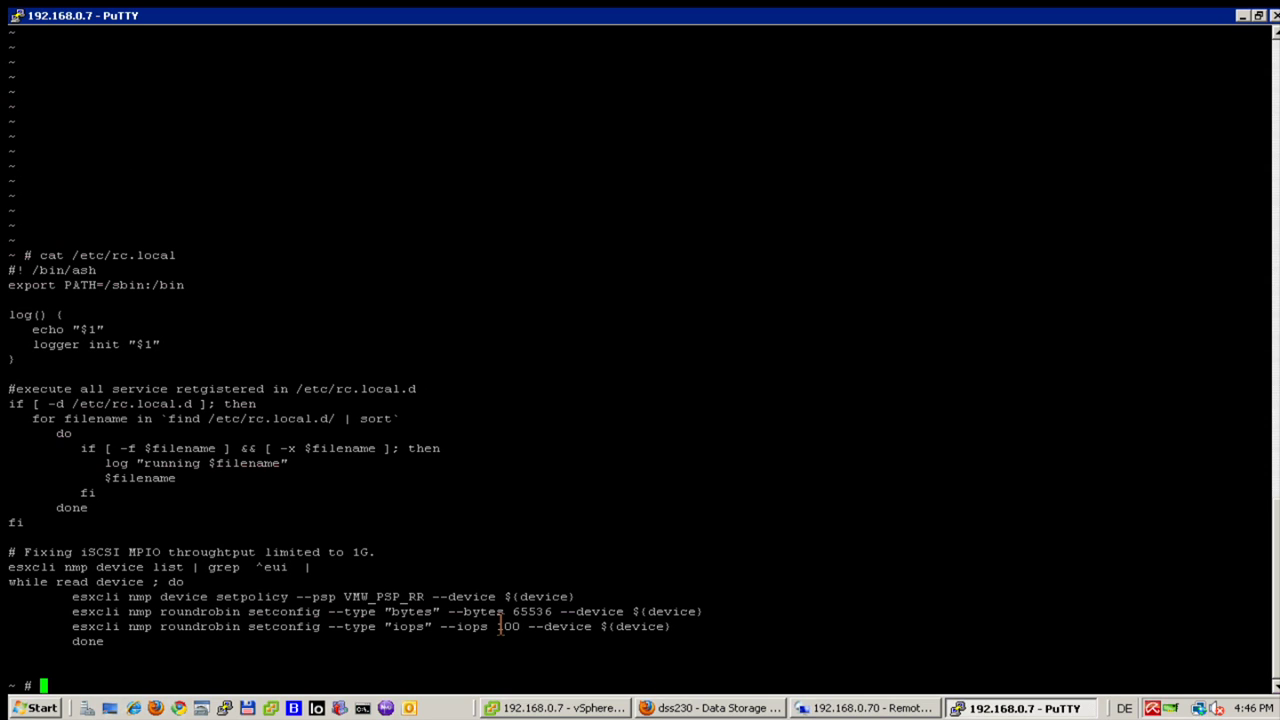
drag(497, 626, 521, 626)
click(483, 660)
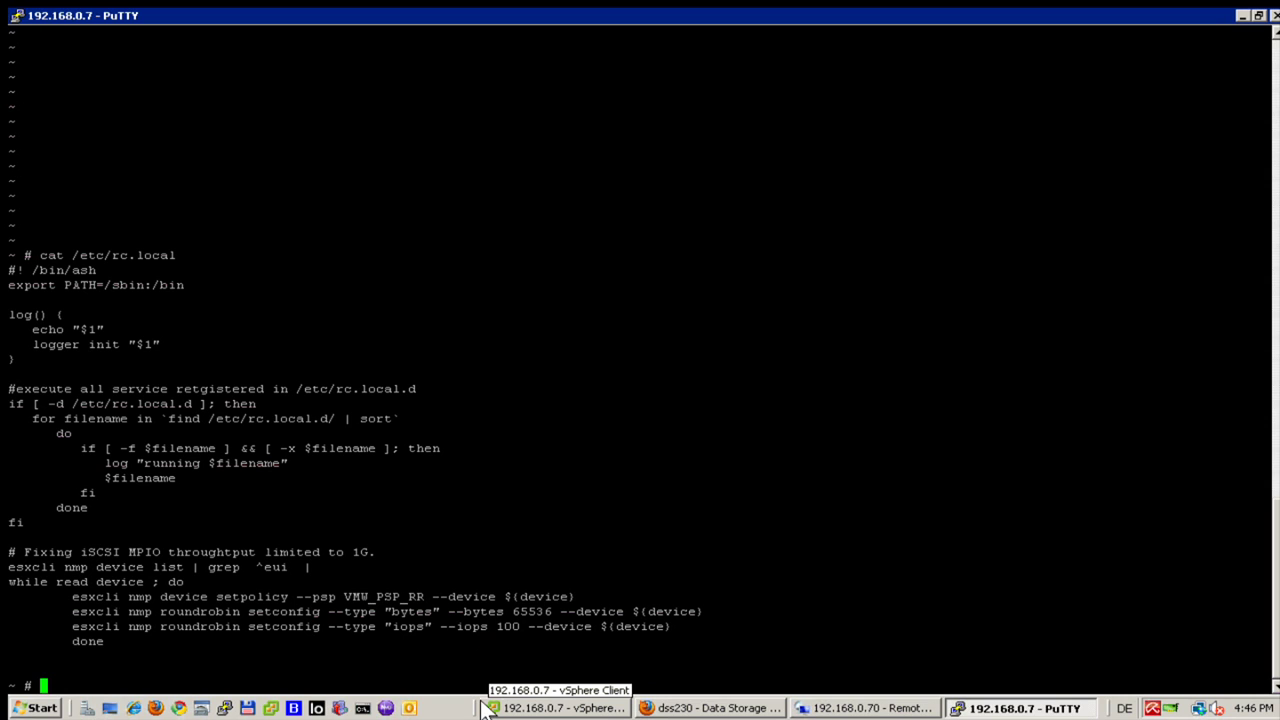
Confirm the iSCSI disk still shows iops=10, then run the /etc/rc.local script.
key(Up)
key(Up)
key(Up)
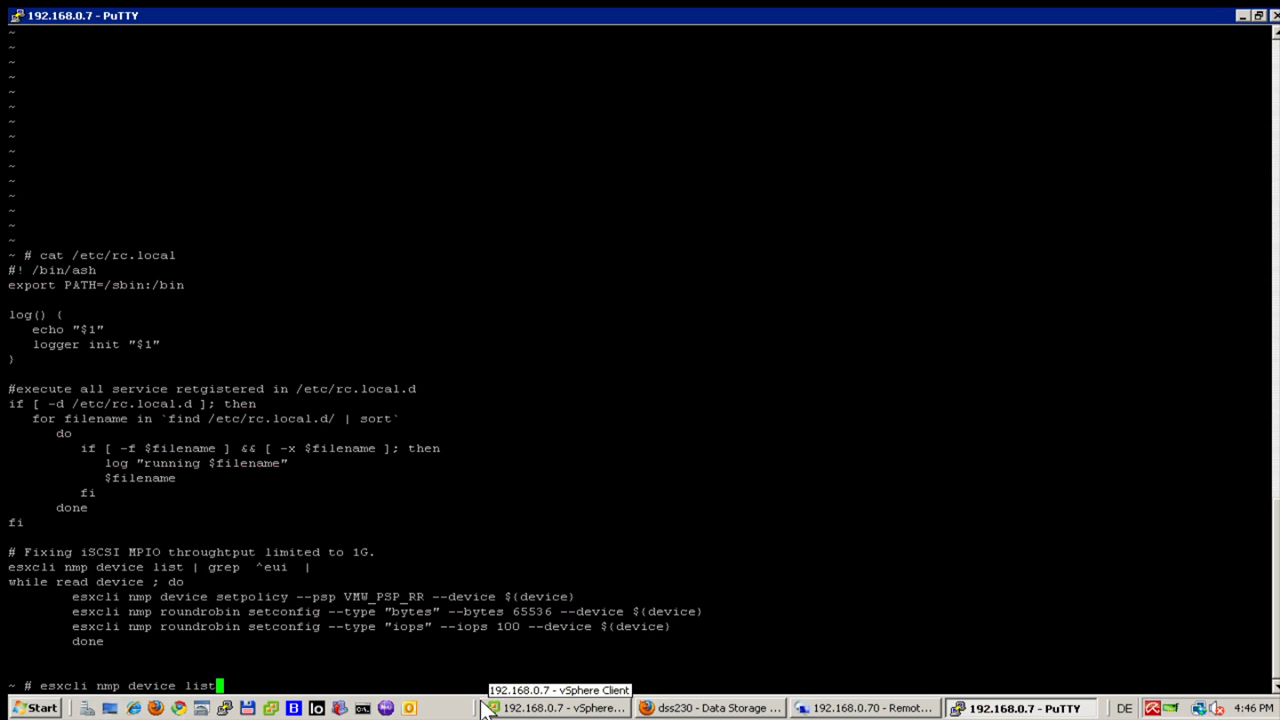
key(Return)
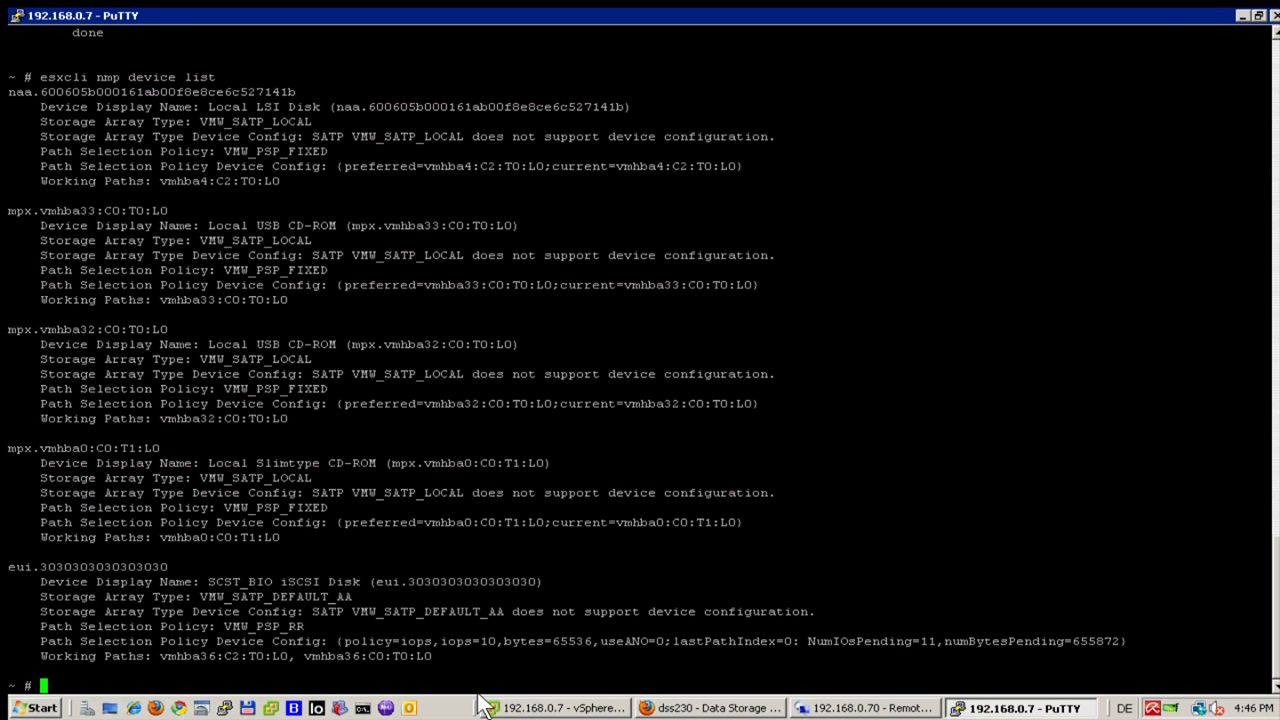
double_click(488, 645)
key(Up)
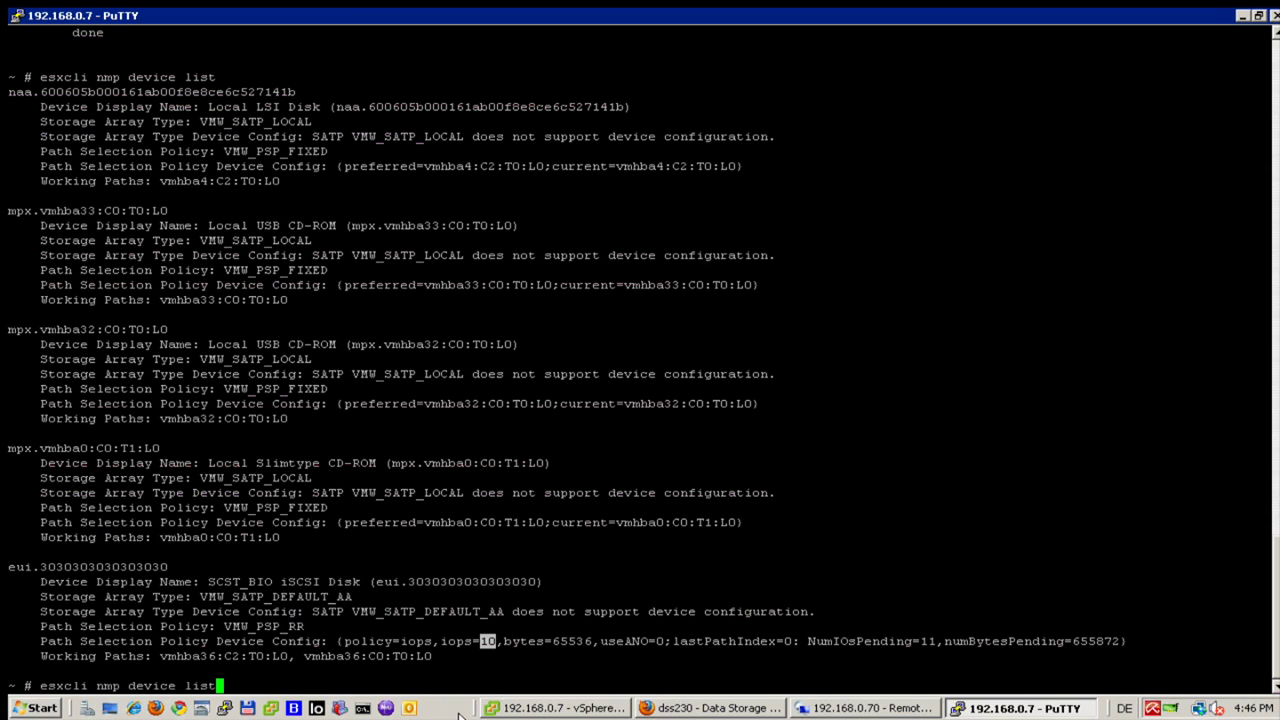
key(Up)
key(Left)
key(Left)
key(Left)
key(Left)
key(Left)
key(Left)
key(Left)
key(Left)
key(Left)
key(Left)
key(Left)
key(Left)
key(Left)
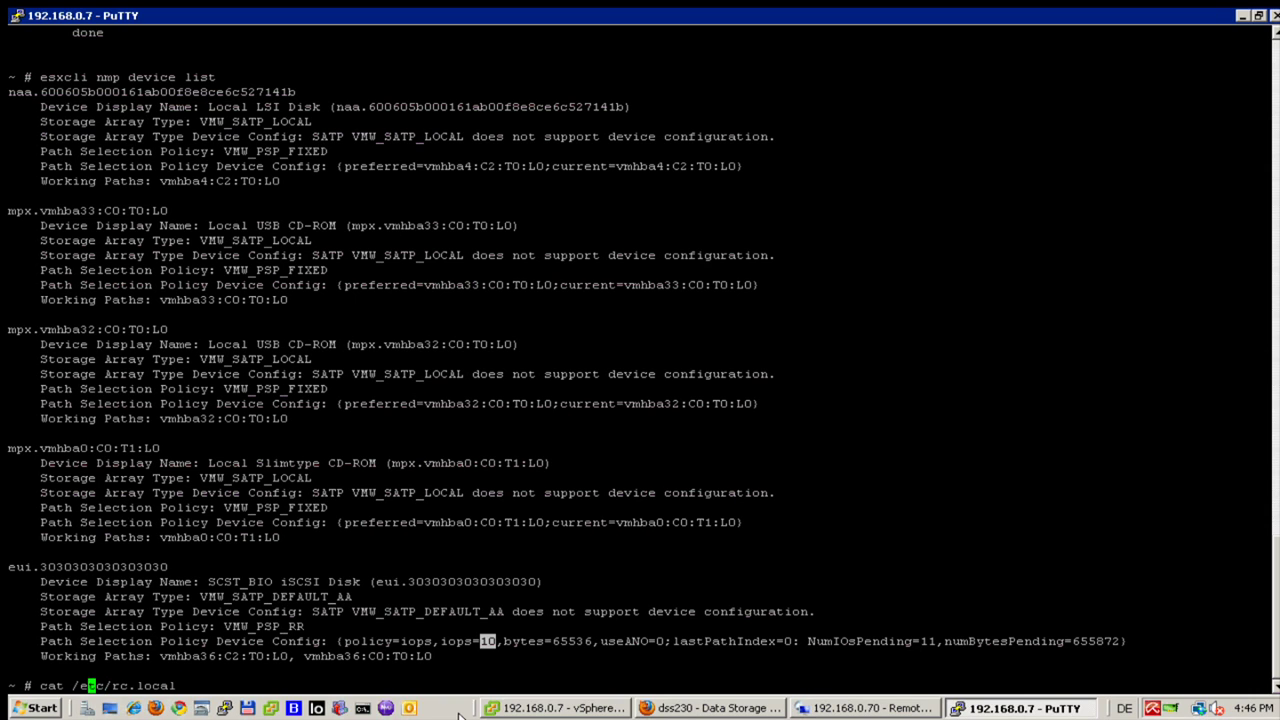
key(BackSpace)
key(BackSpace)
key(BackSpace)
key(BackSpace)
key(Return)
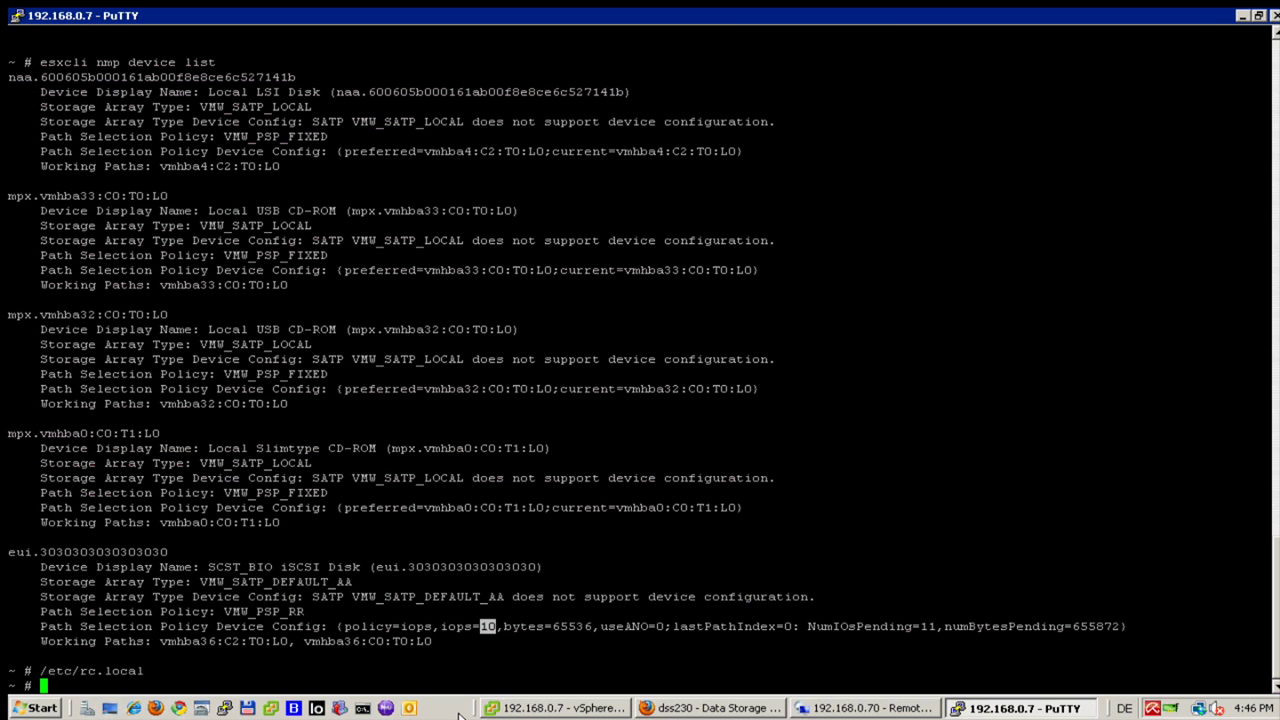
Rerun the device listing to verify iops=100, then switch to the remote desktop.
key(Up)
key(Up)
key(Up)
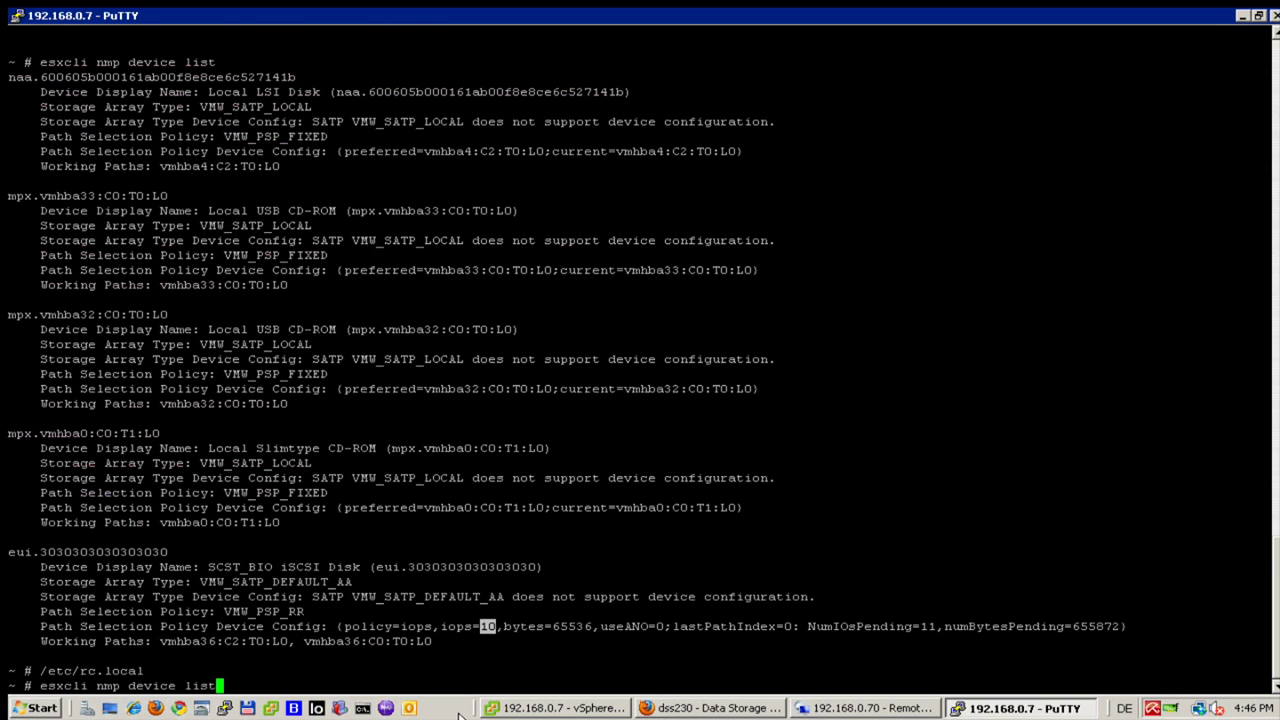
key(Return)
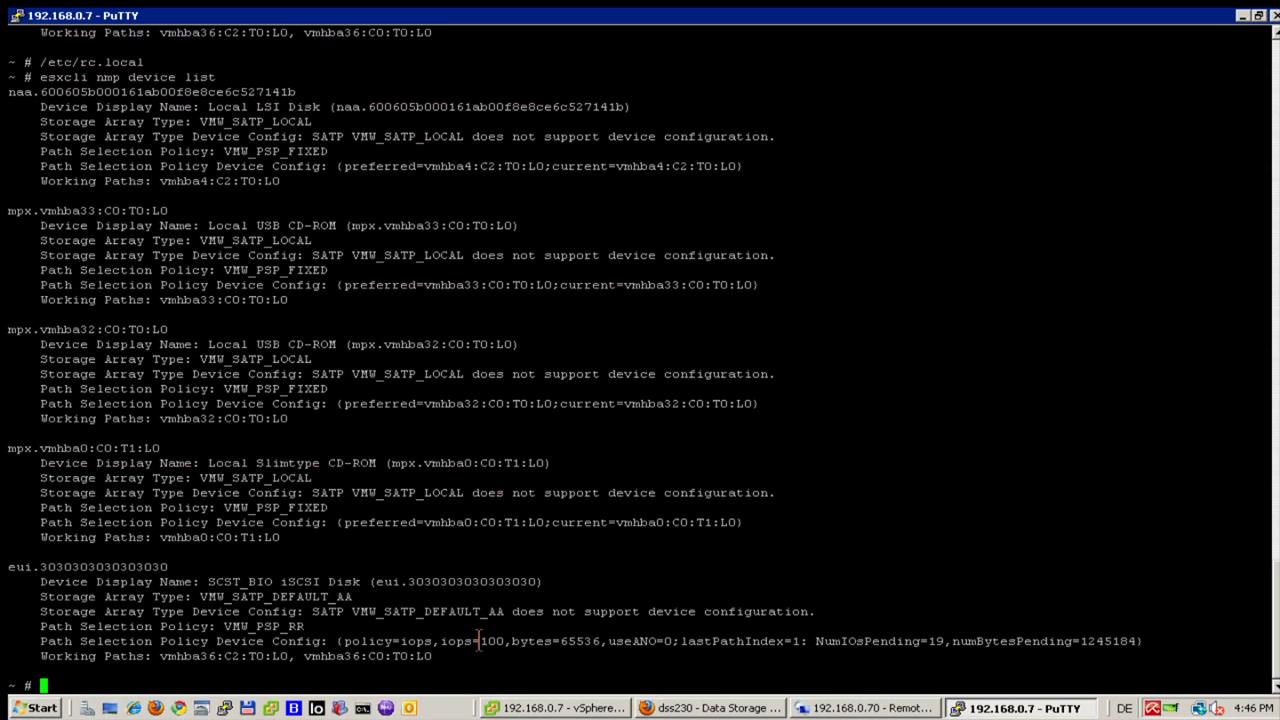
drag(473, 641, 519, 649)
click(835, 710)
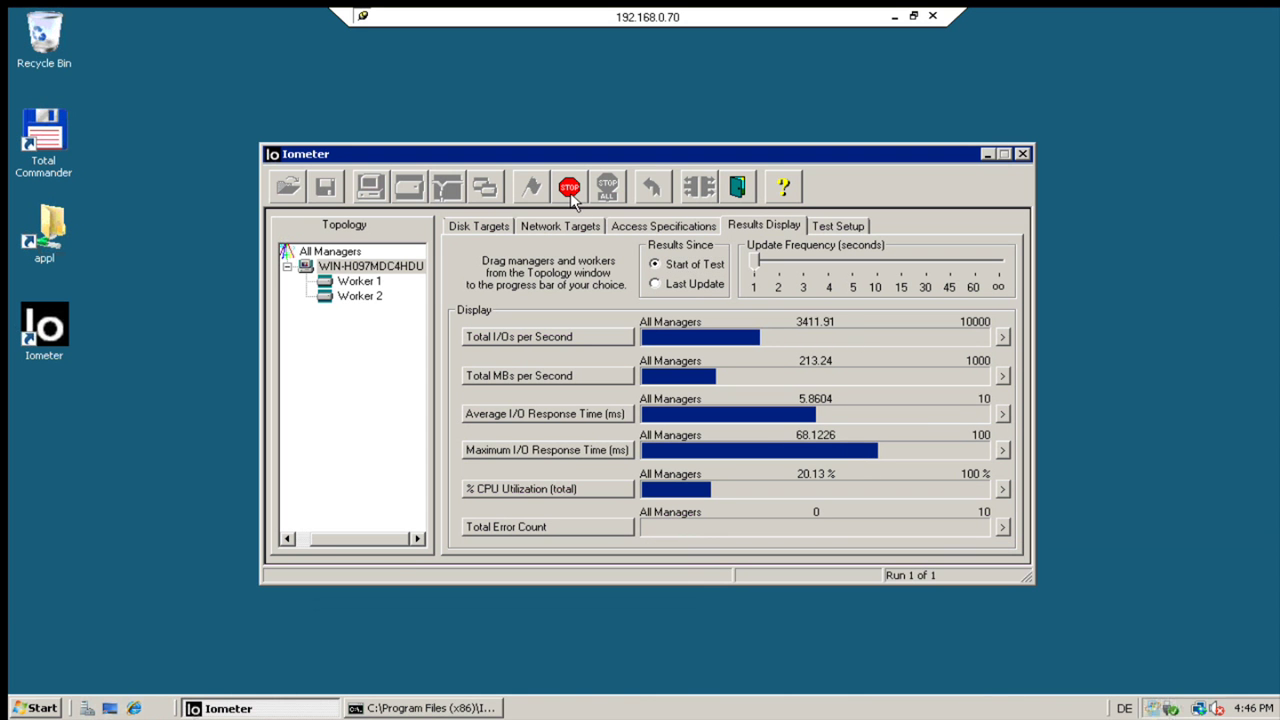
Restart the Iometer test saving results as 'results', then minimize the remote session.
click(569, 190)
click(540, 184)
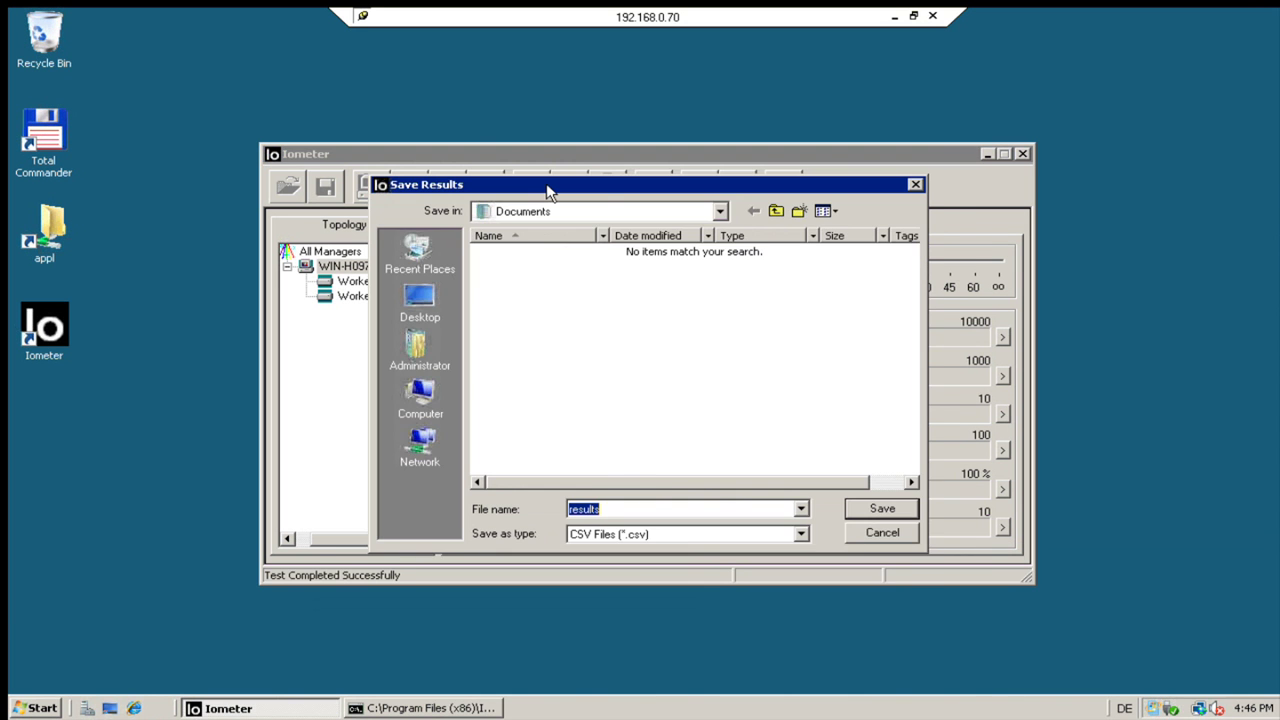
key(Return)
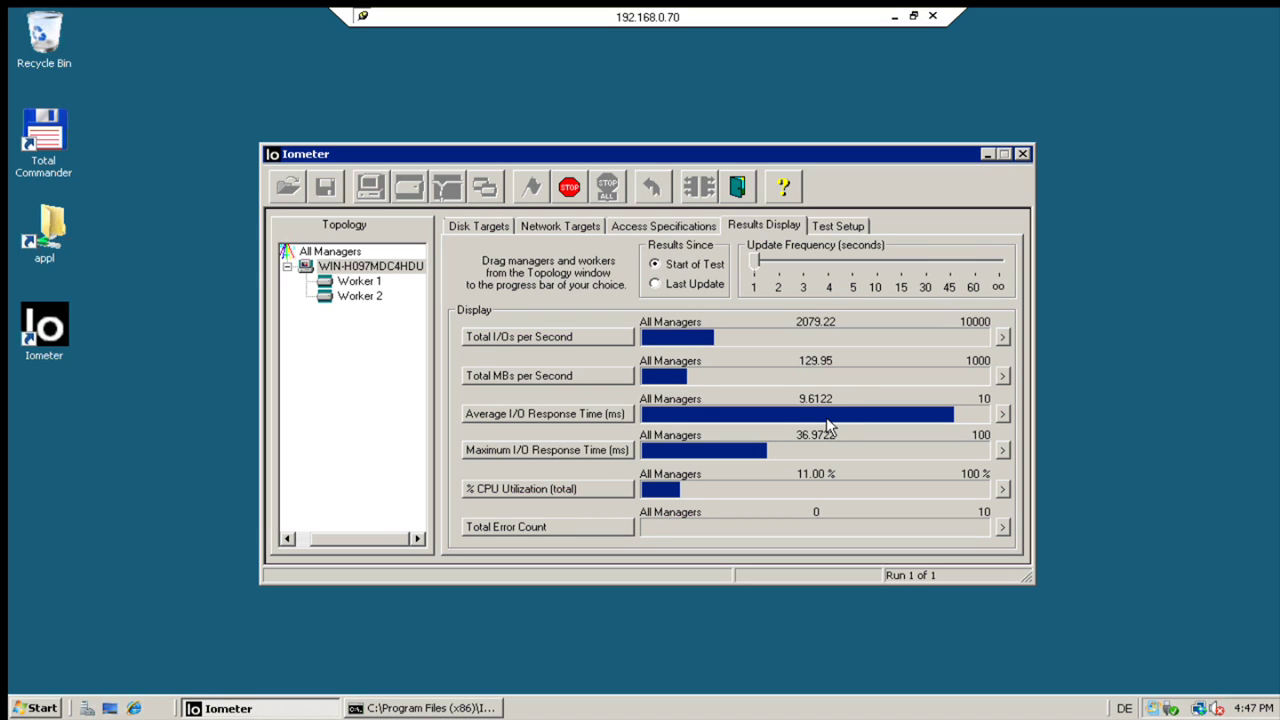
click(895, 16)
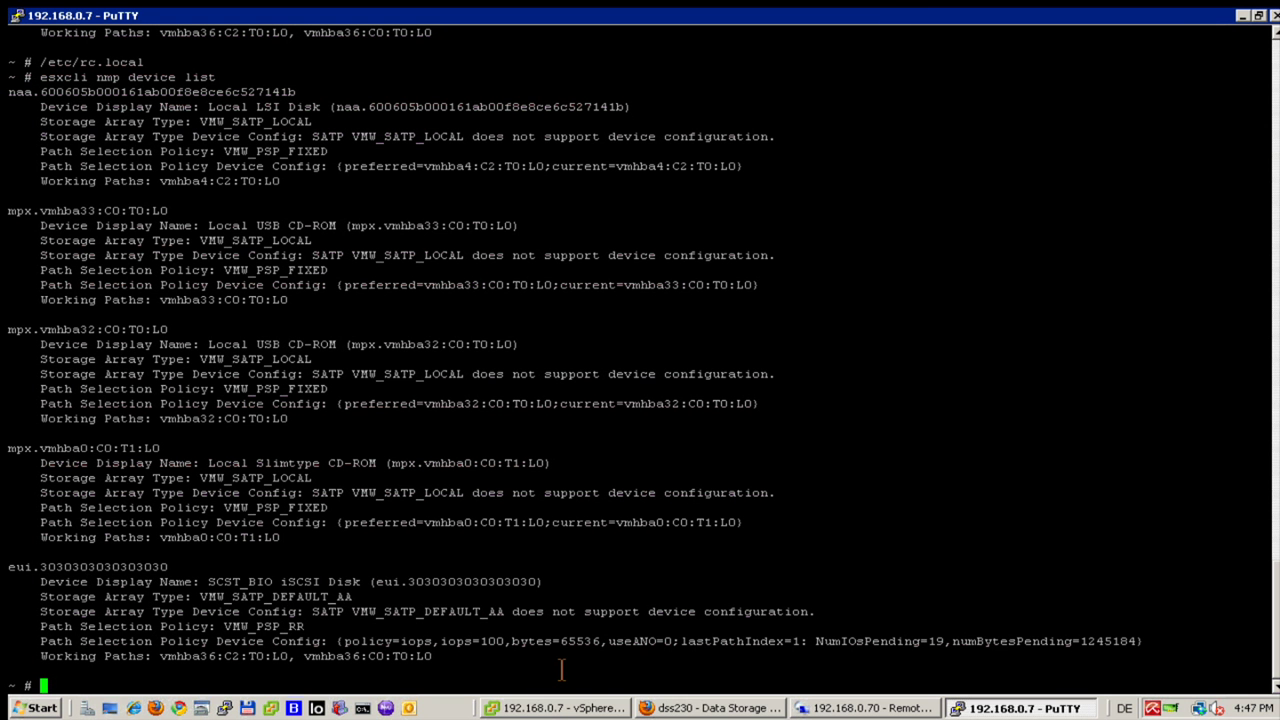
Highlight the iSCSI disk's iops=100 value and minimize the PuTTY console.
drag(481, 641, 535, 649)
click(1241, 15)
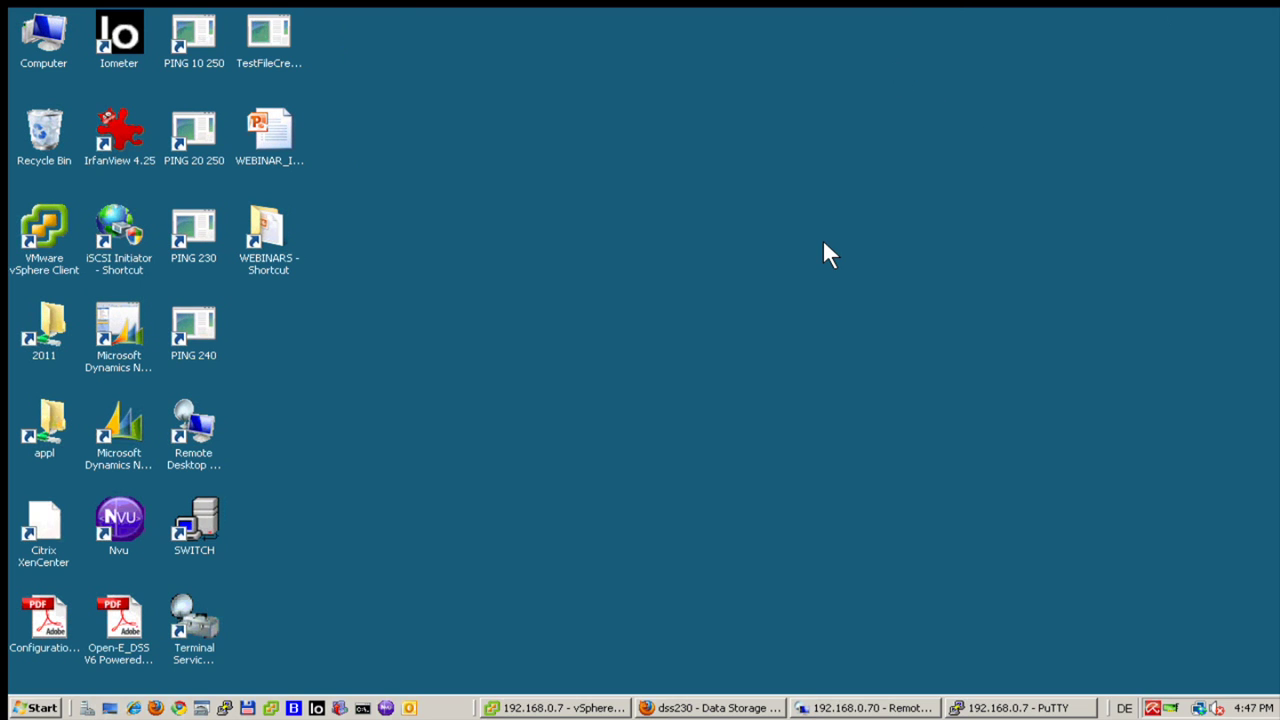
Close Iometer in the remote desktop session.
click(558, 707)
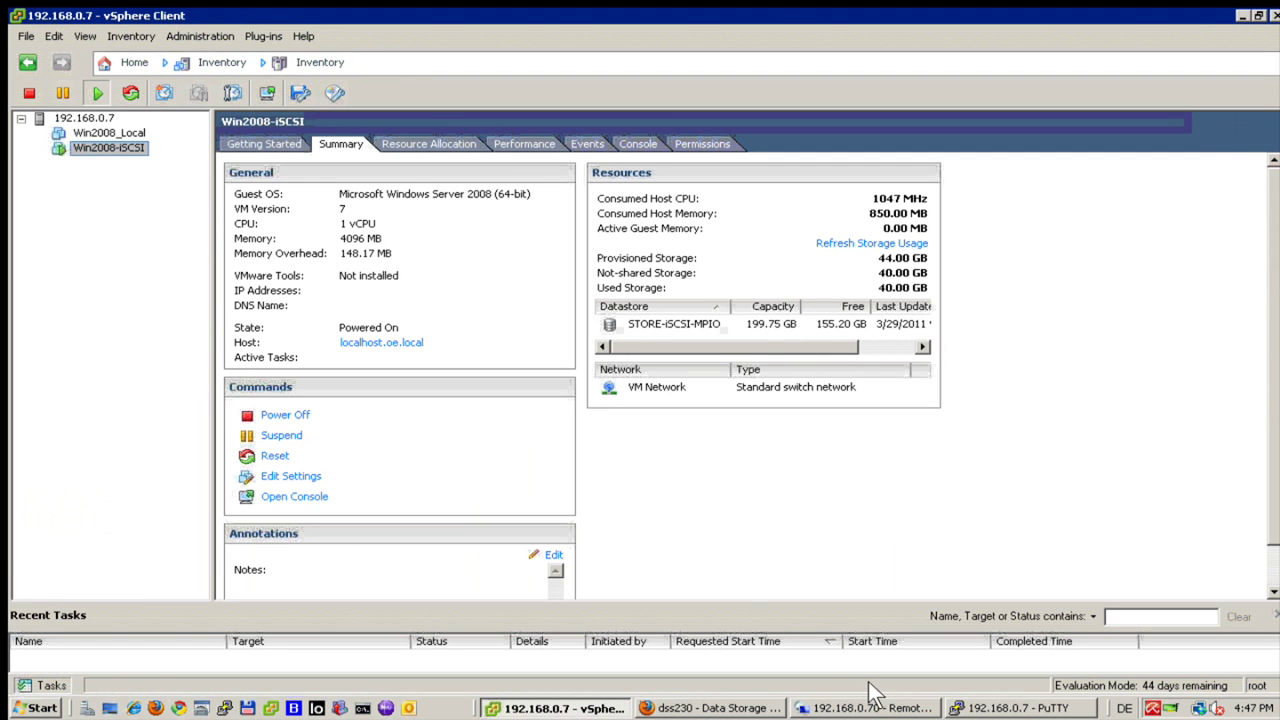
click(880, 707)
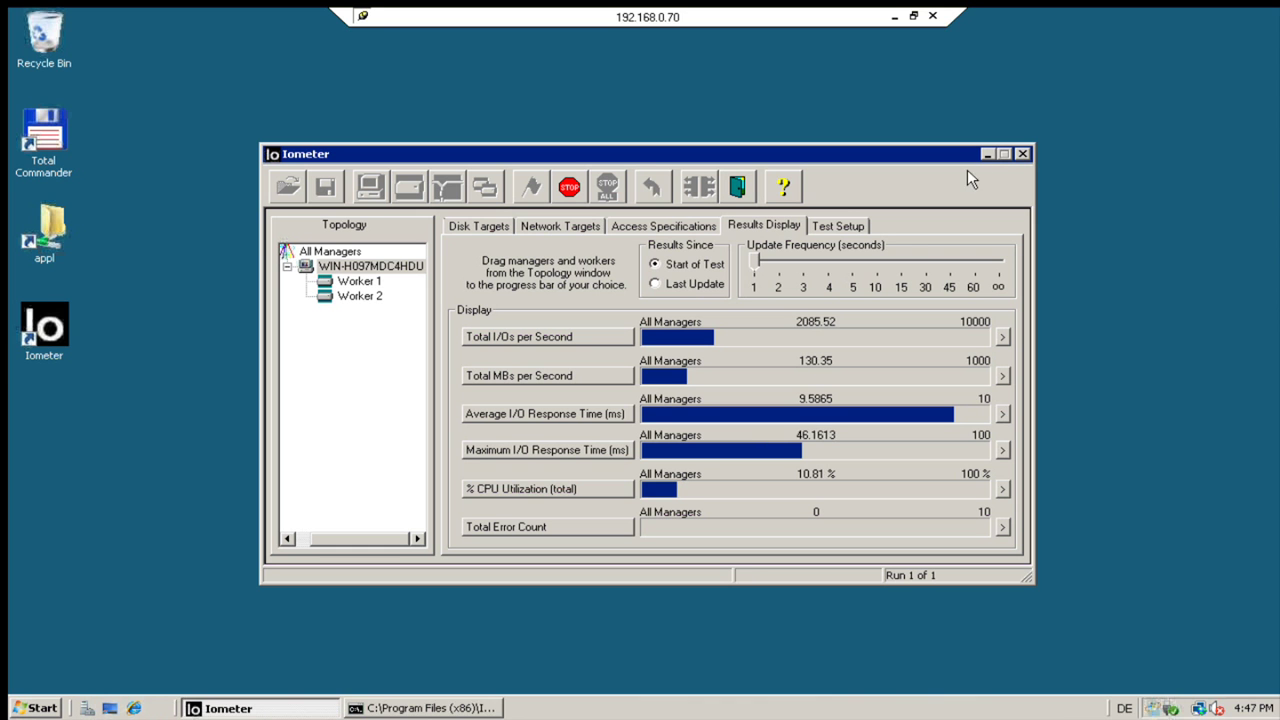
click(1028, 153)
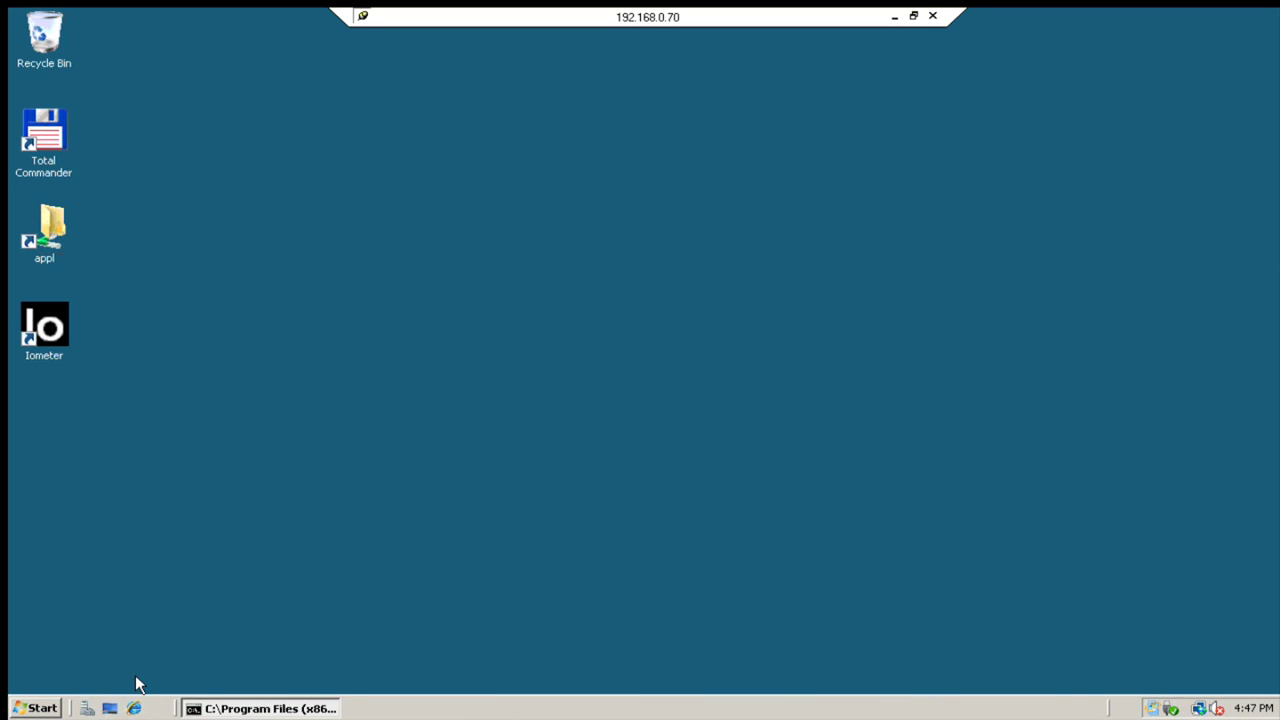
Shut down the remote Windows server, entering comment 'y' and confirming.
click(35, 709)
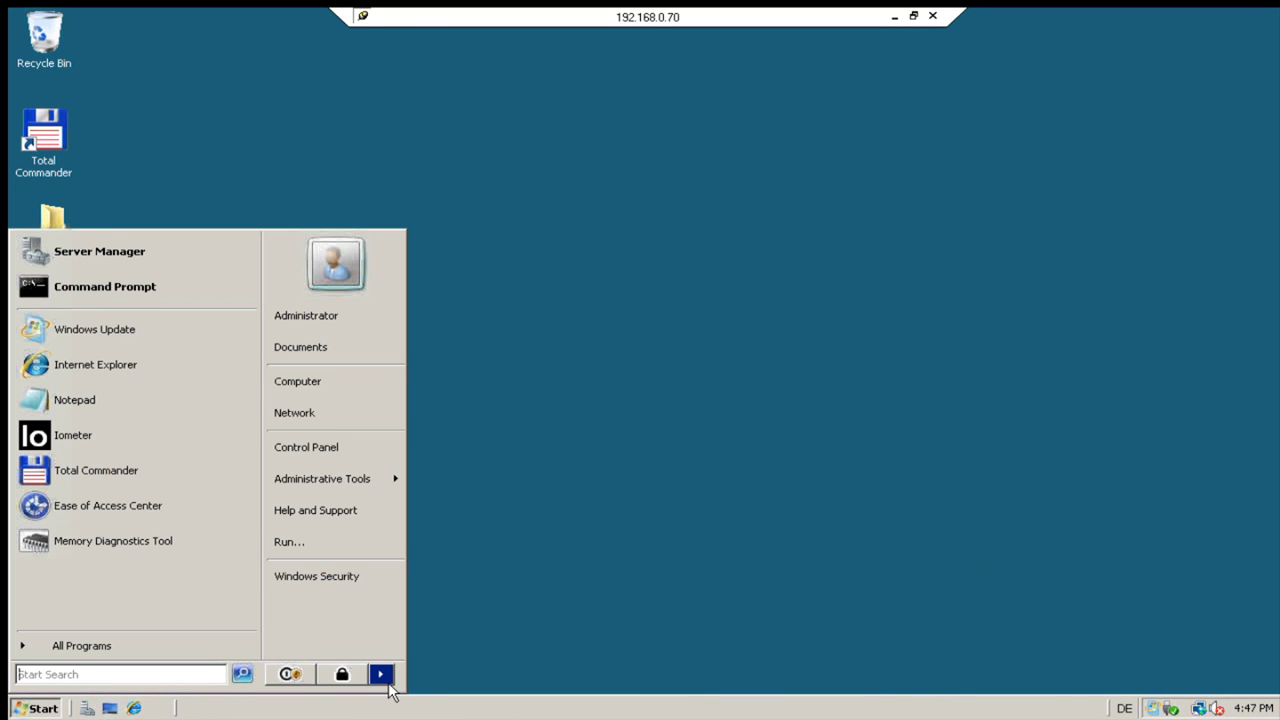
click(284, 678)
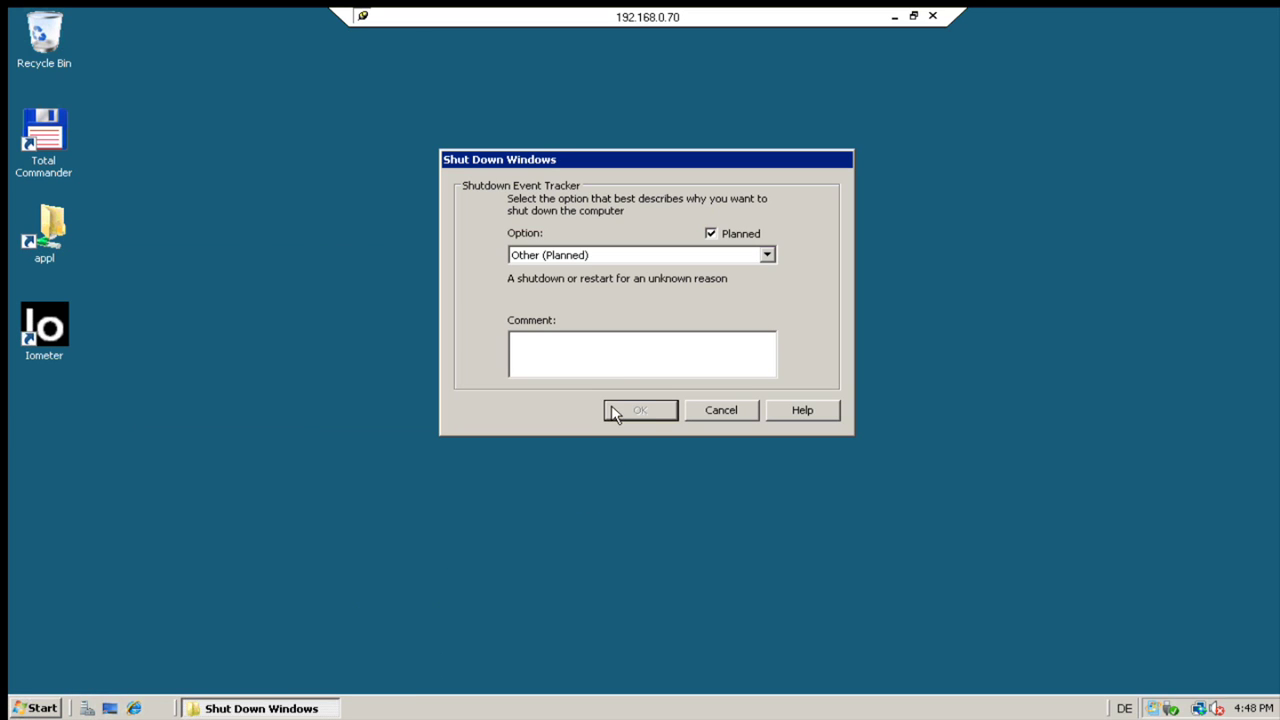
click(617, 349)
text(y)
click(633, 414)
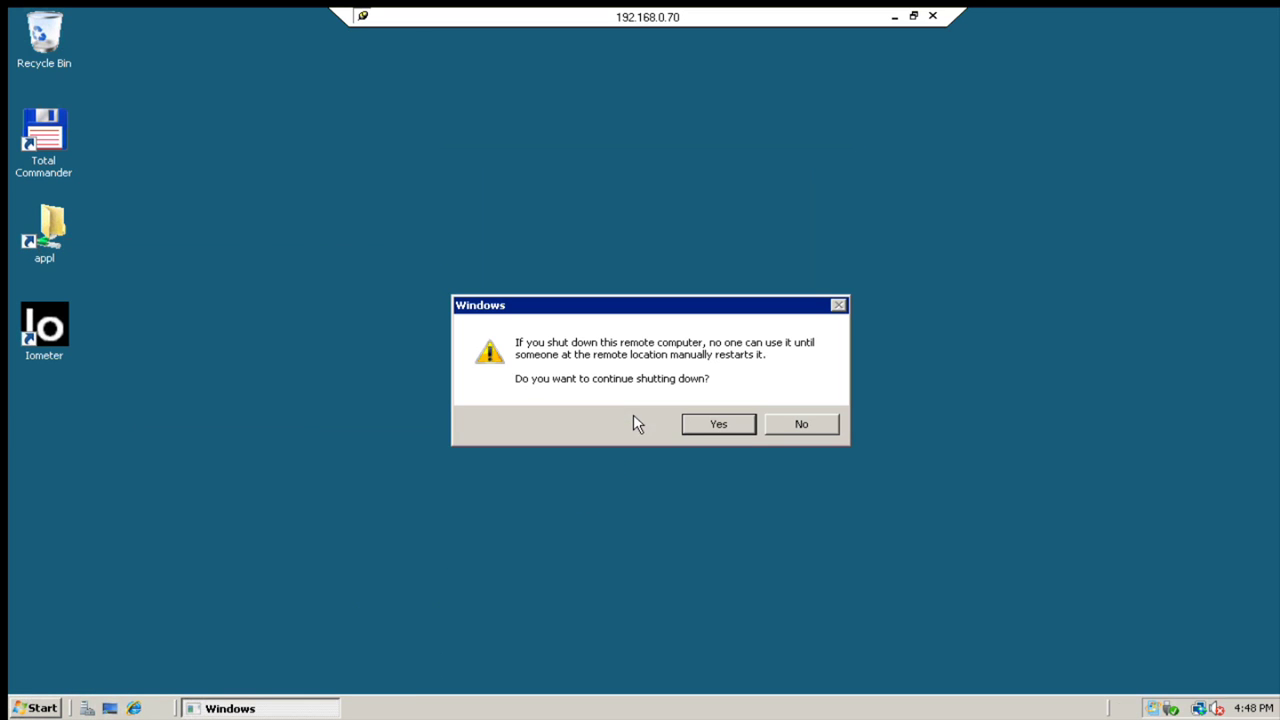
click(710, 425)
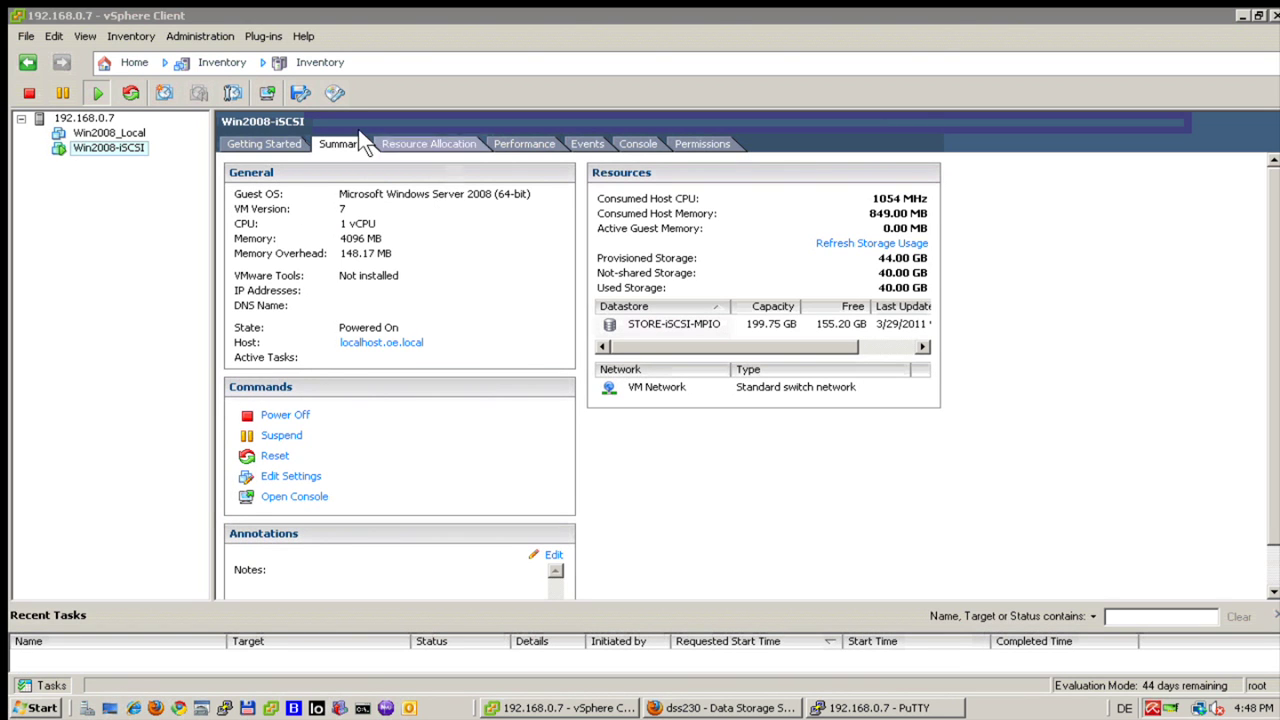
Review host 192.168.0.7's storage, networking, network adapters and storage adapters.
click(66, 118)
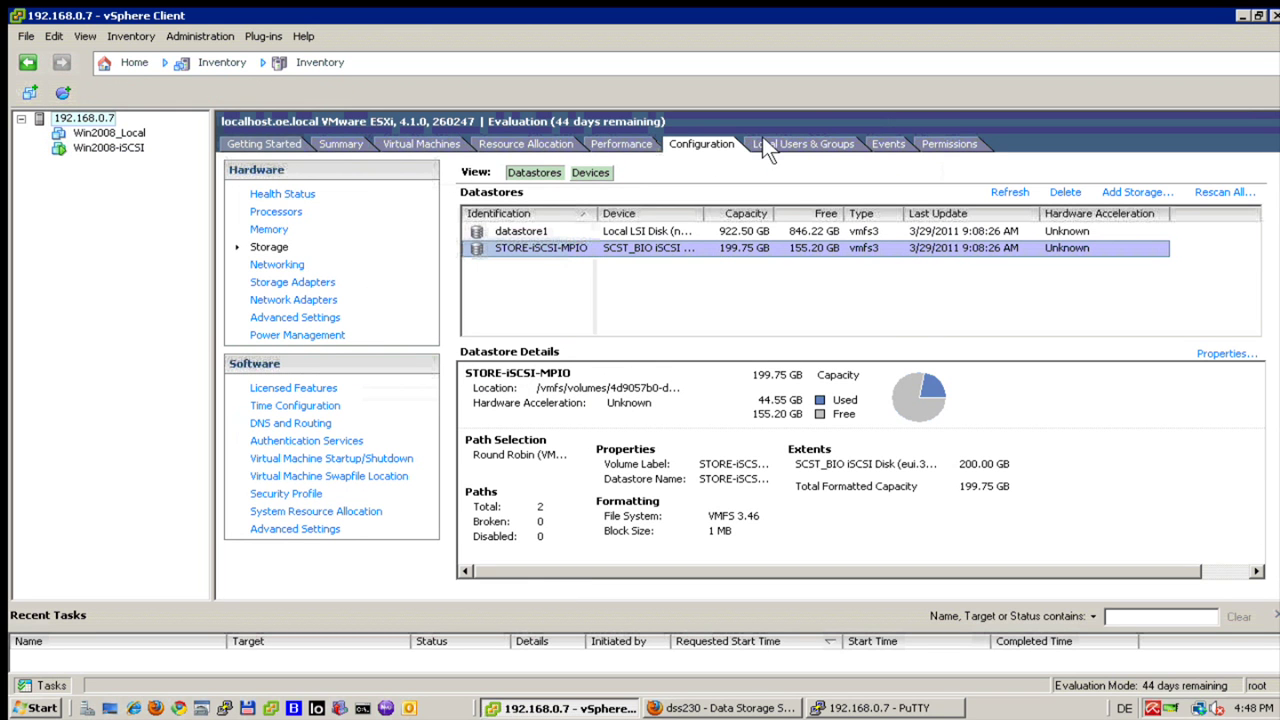
click(285, 264)
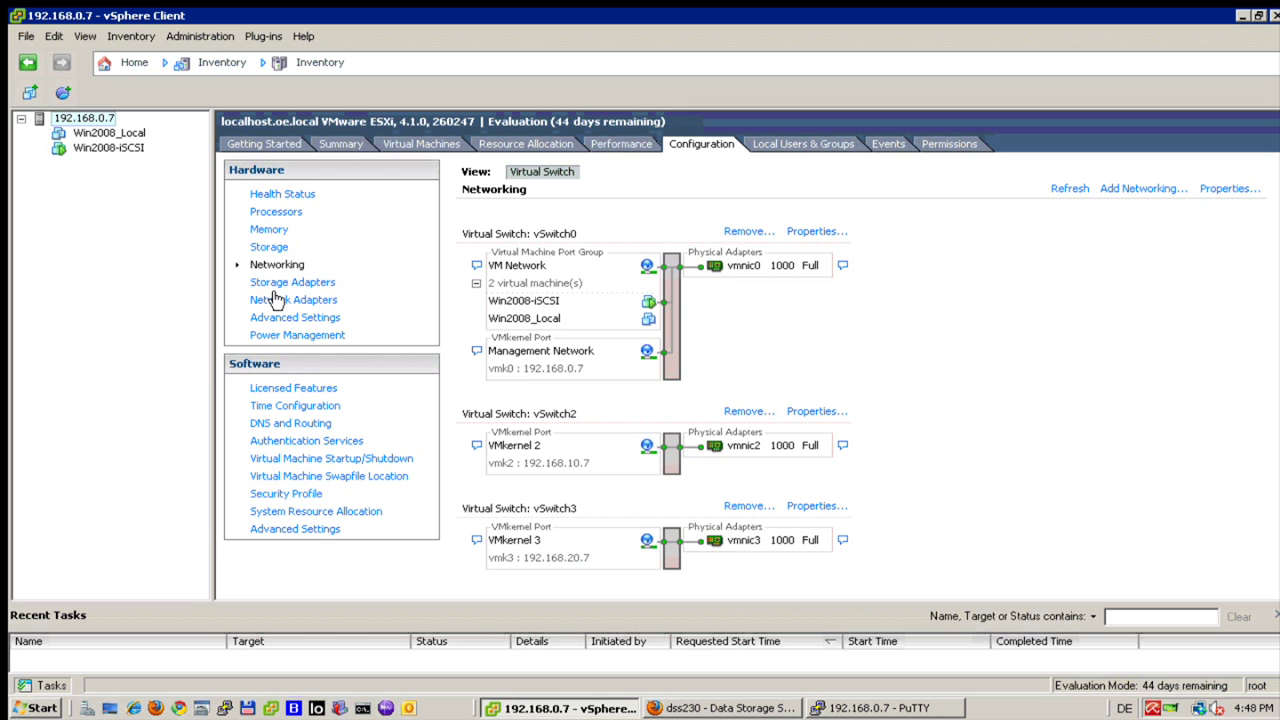
click(274, 299)
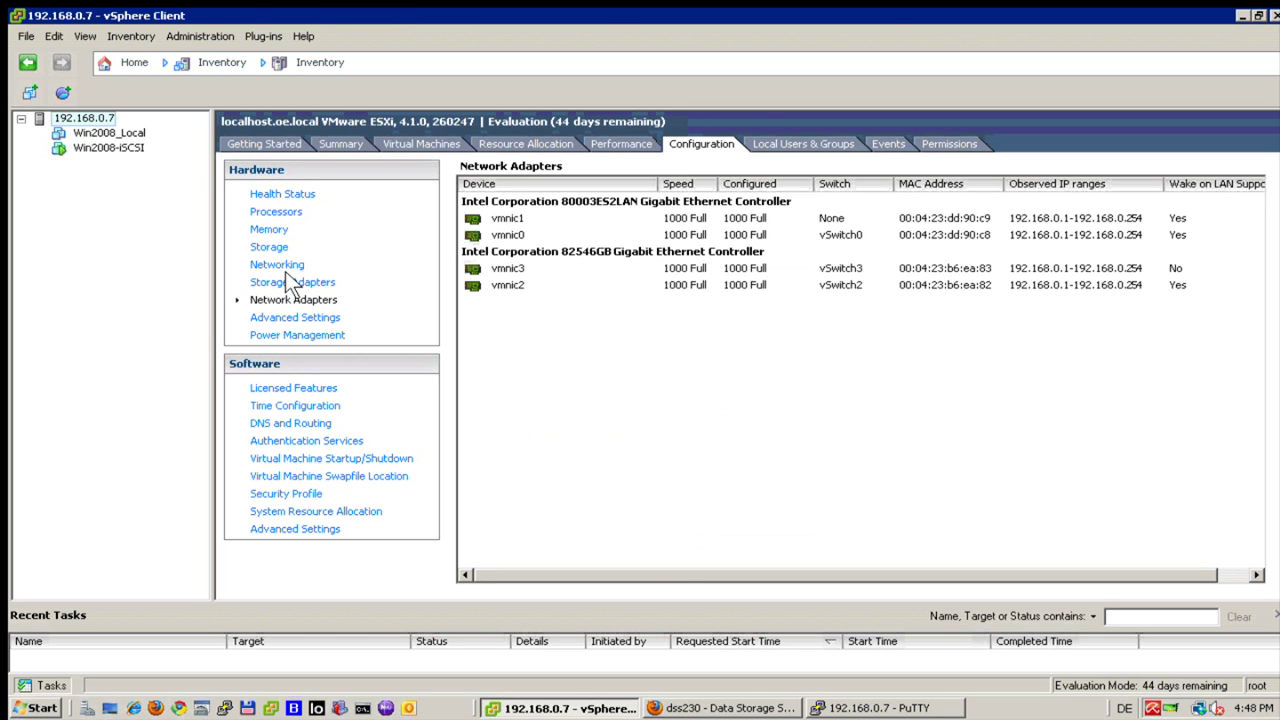
click(288, 282)
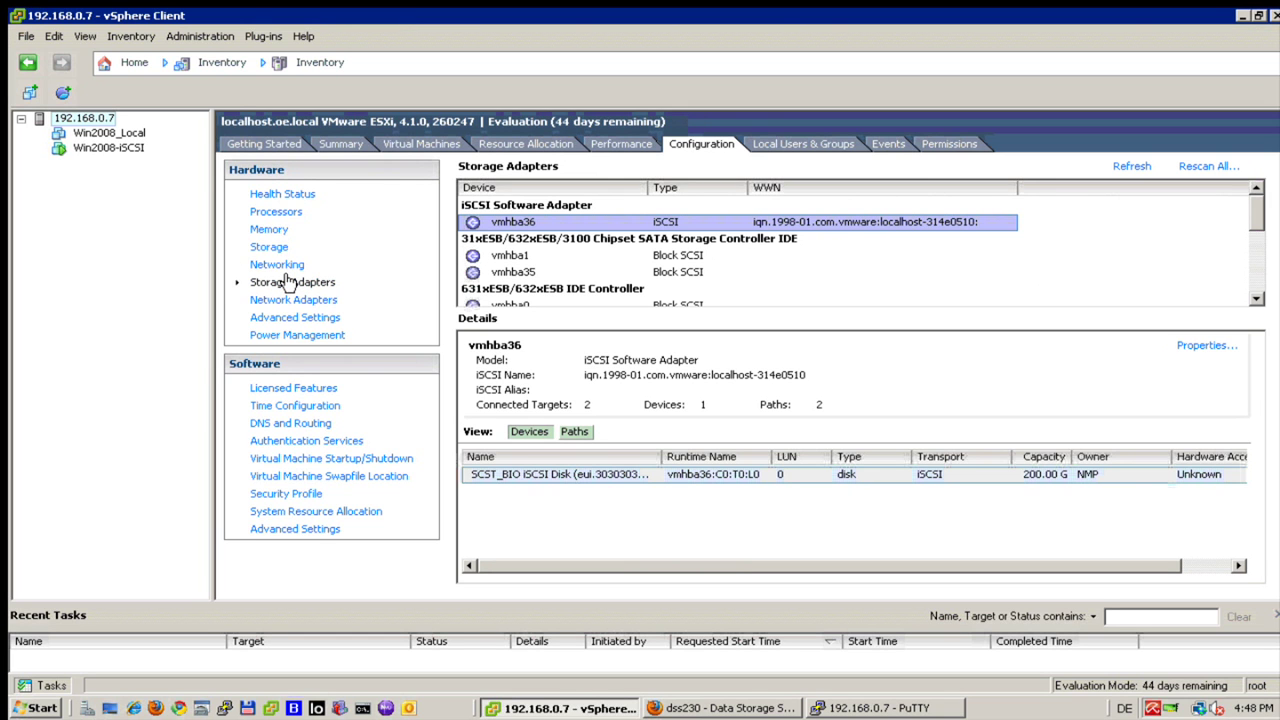
Open the iSCSI Initiator (vmhba36) Properties dialog.
right_click(753, 476)
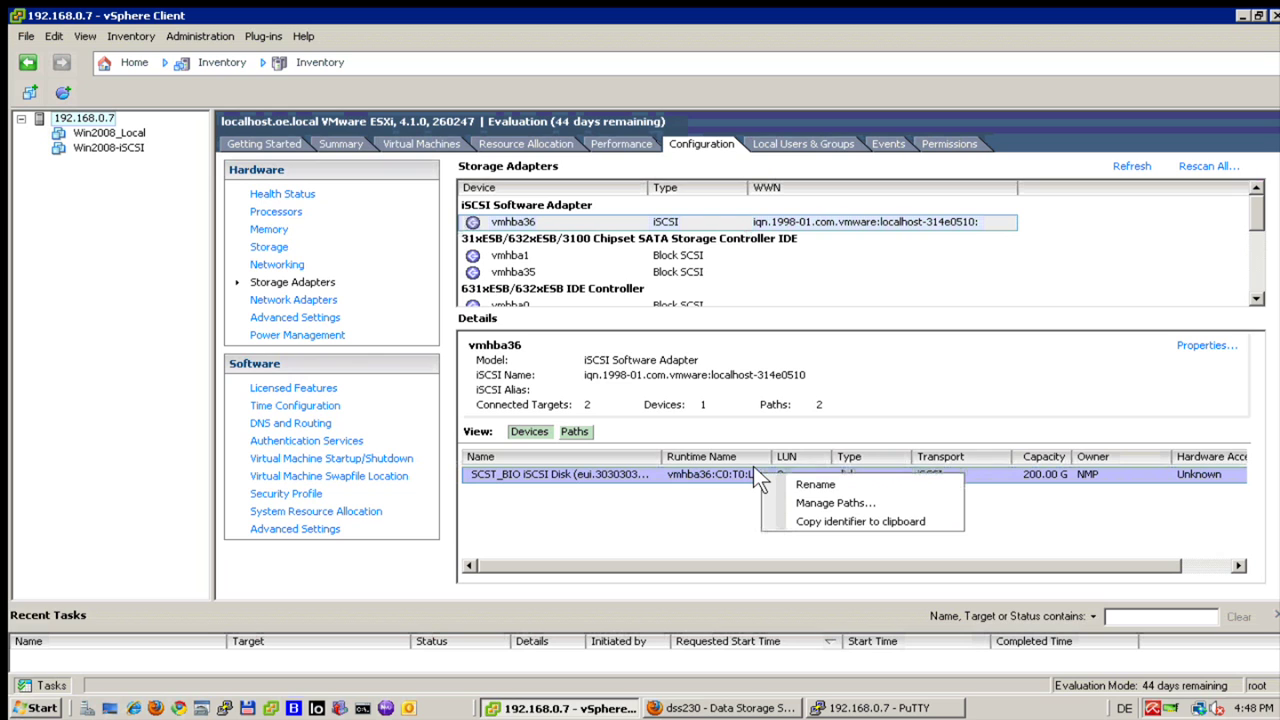
click(1195, 342)
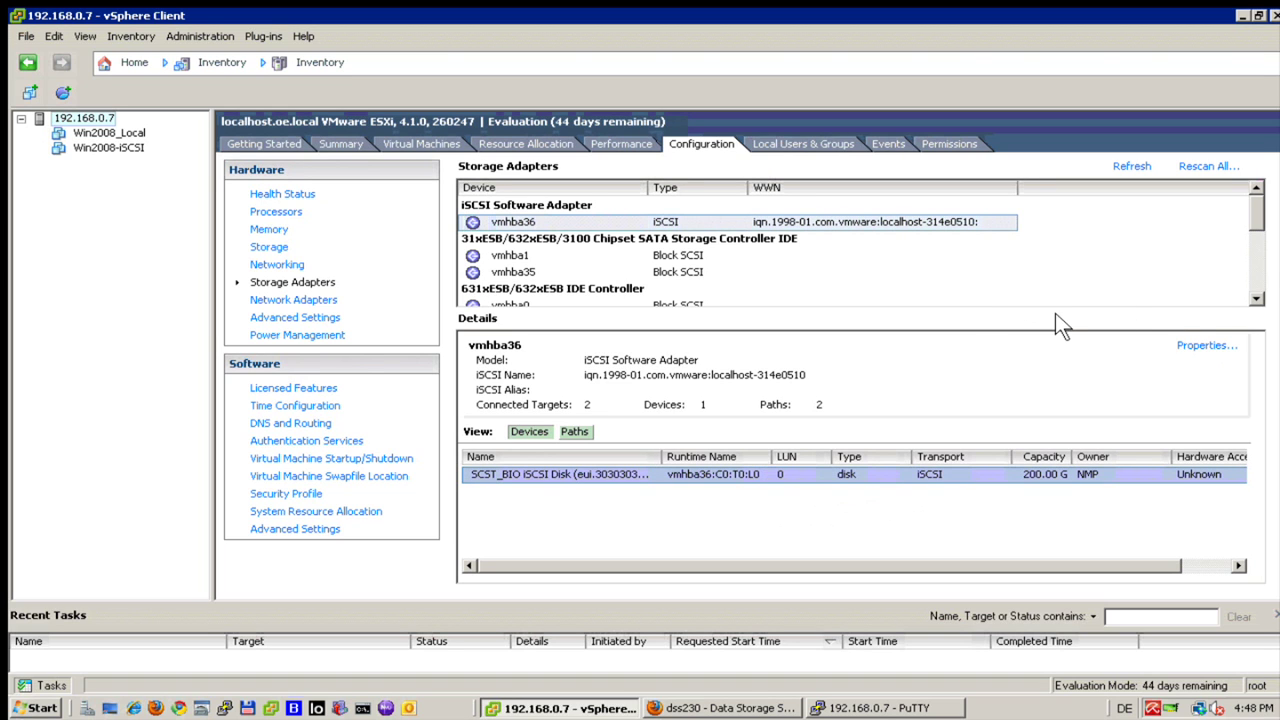
click(1208, 345)
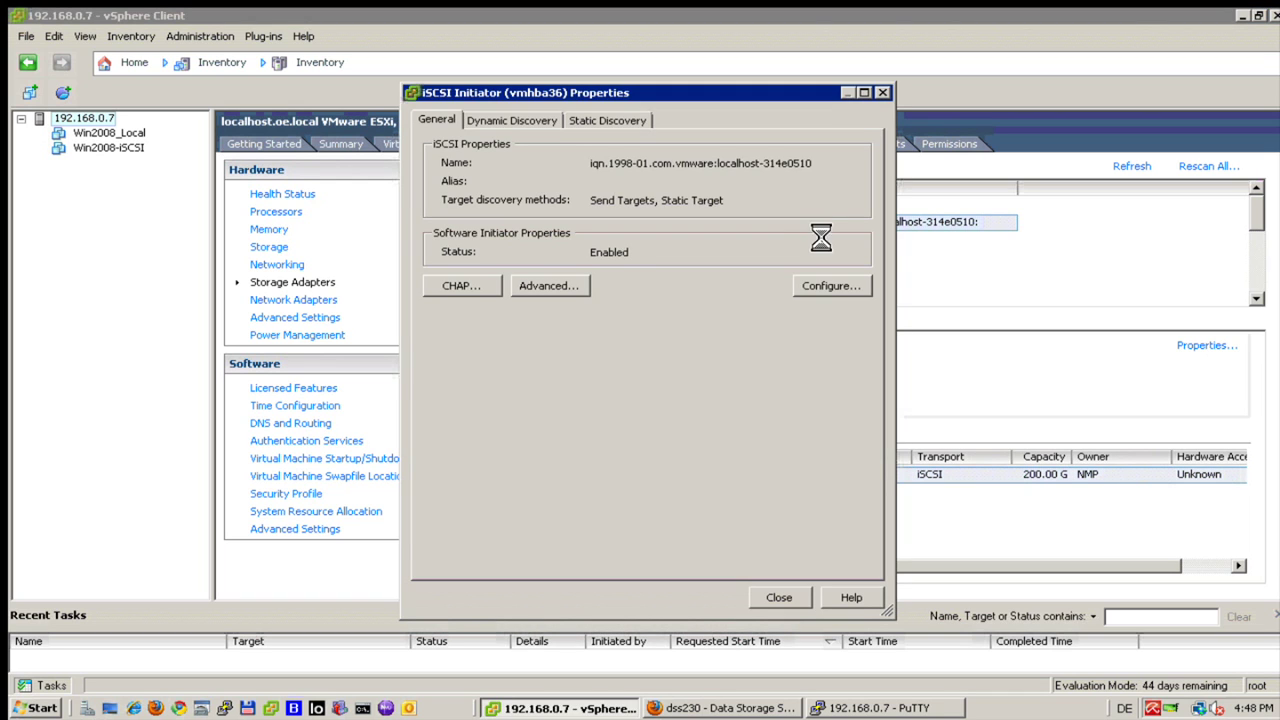
Remove static targets 192.168.20.250 and 192.168.10.250, then close and rescan vmhba36.
click(607, 120)
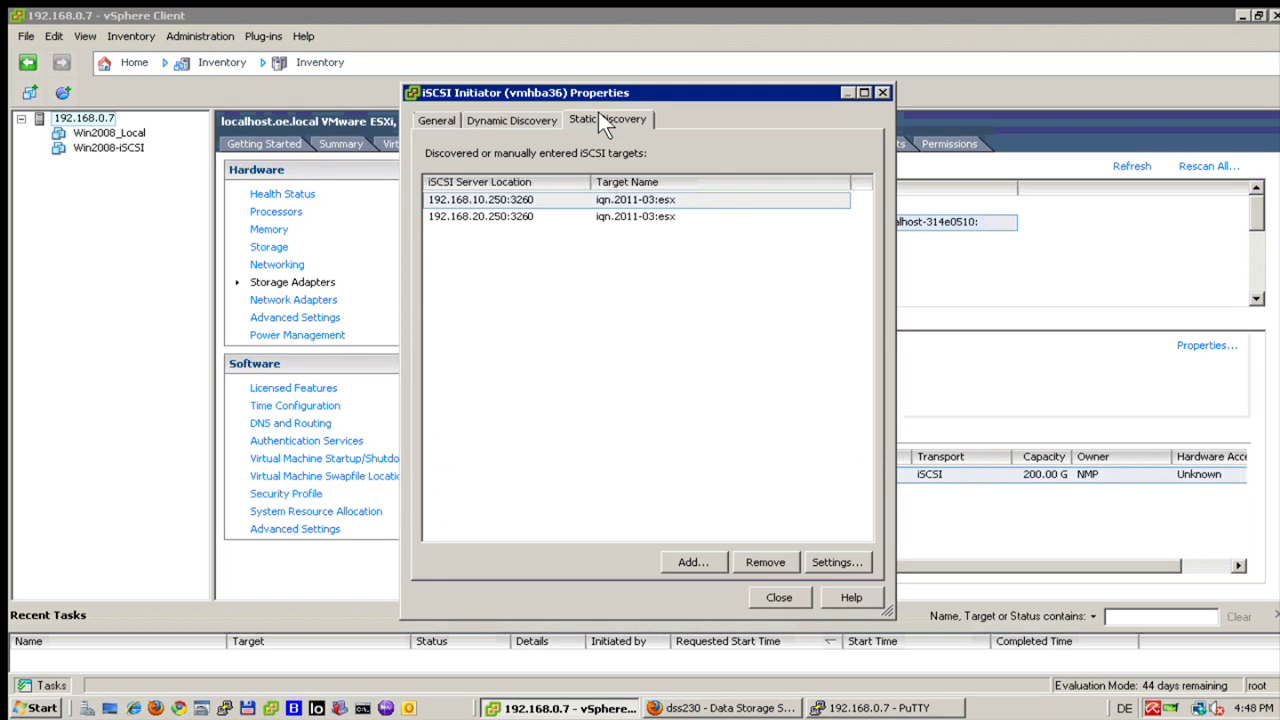
click(500, 218)
click(774, 561)
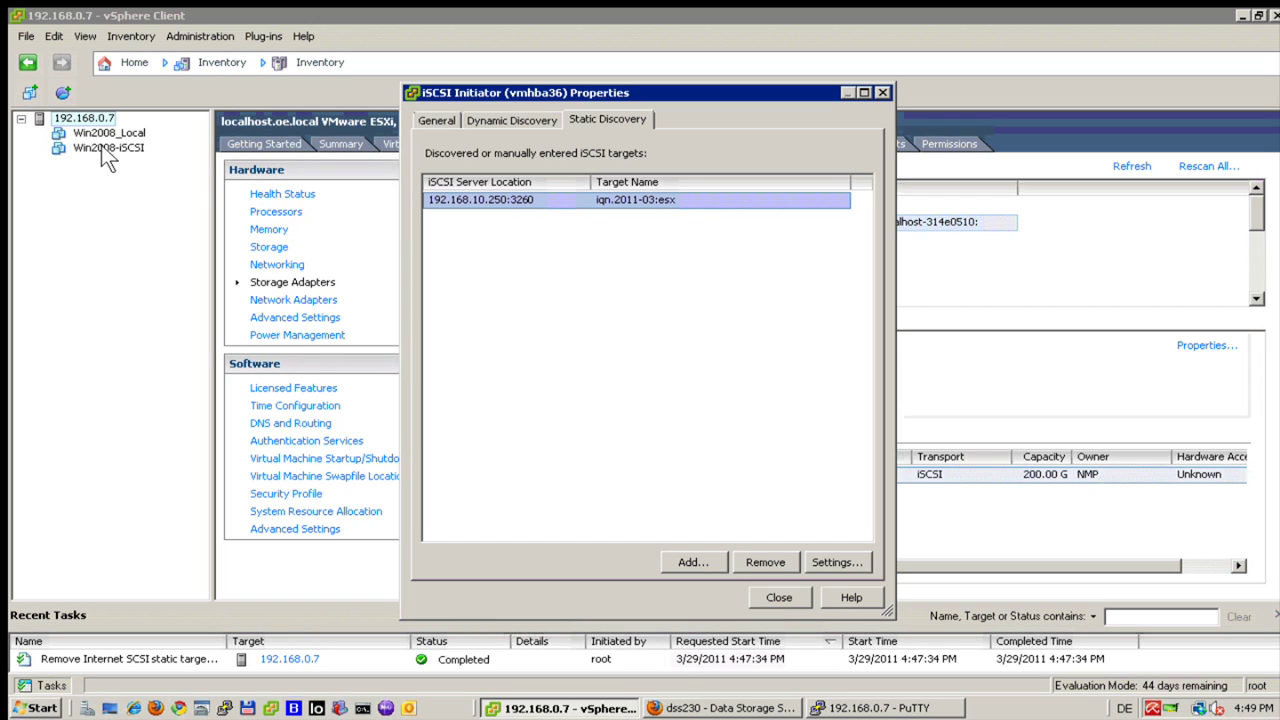
click(744, 561)
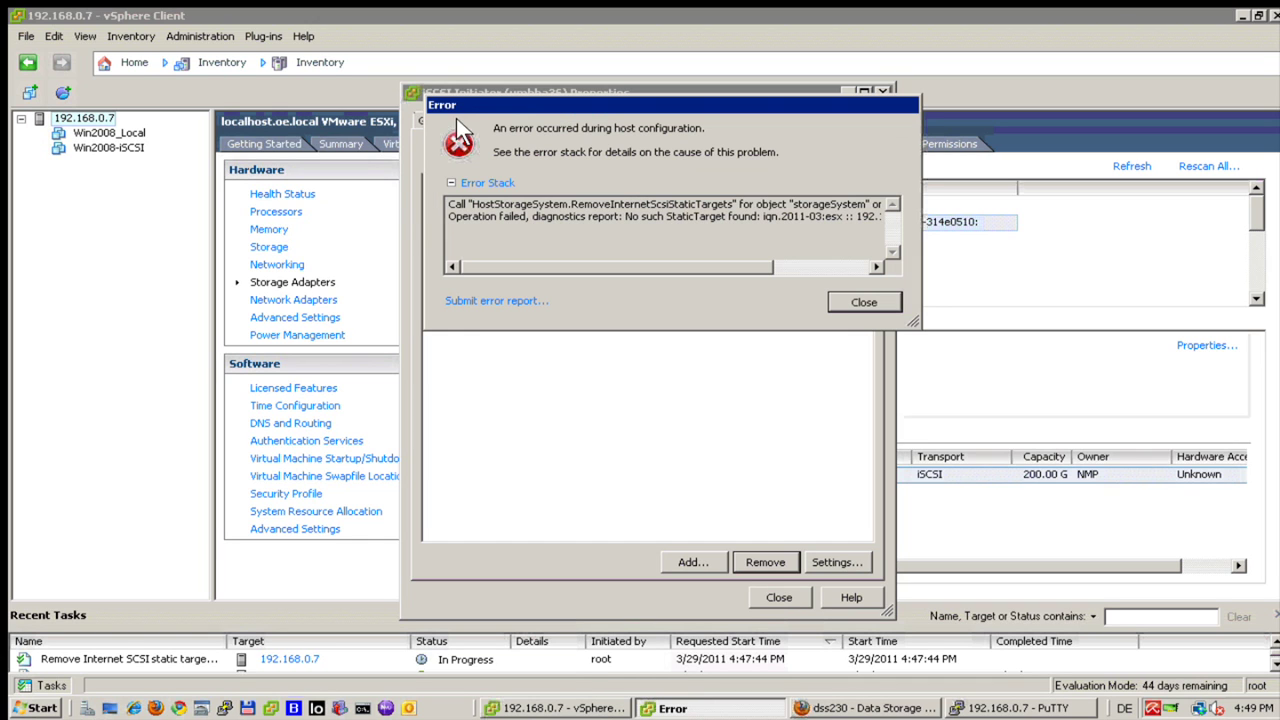
click(856, 299)
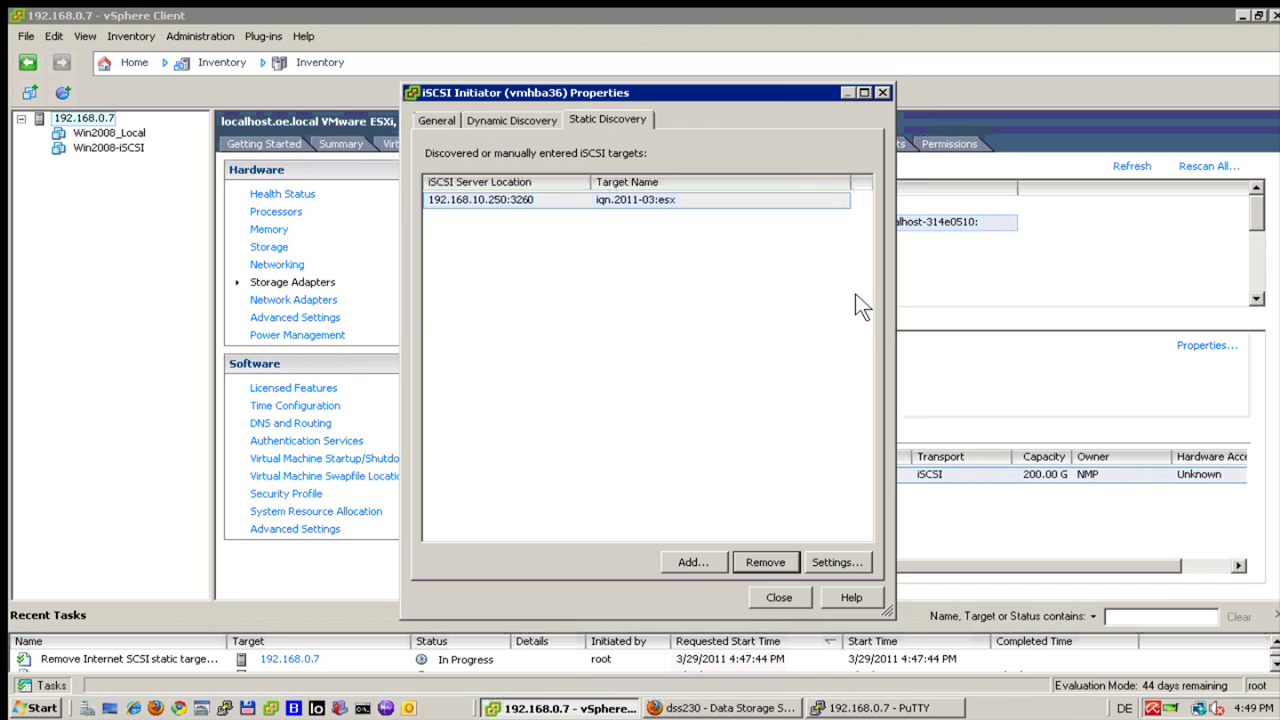
click(741, 557)
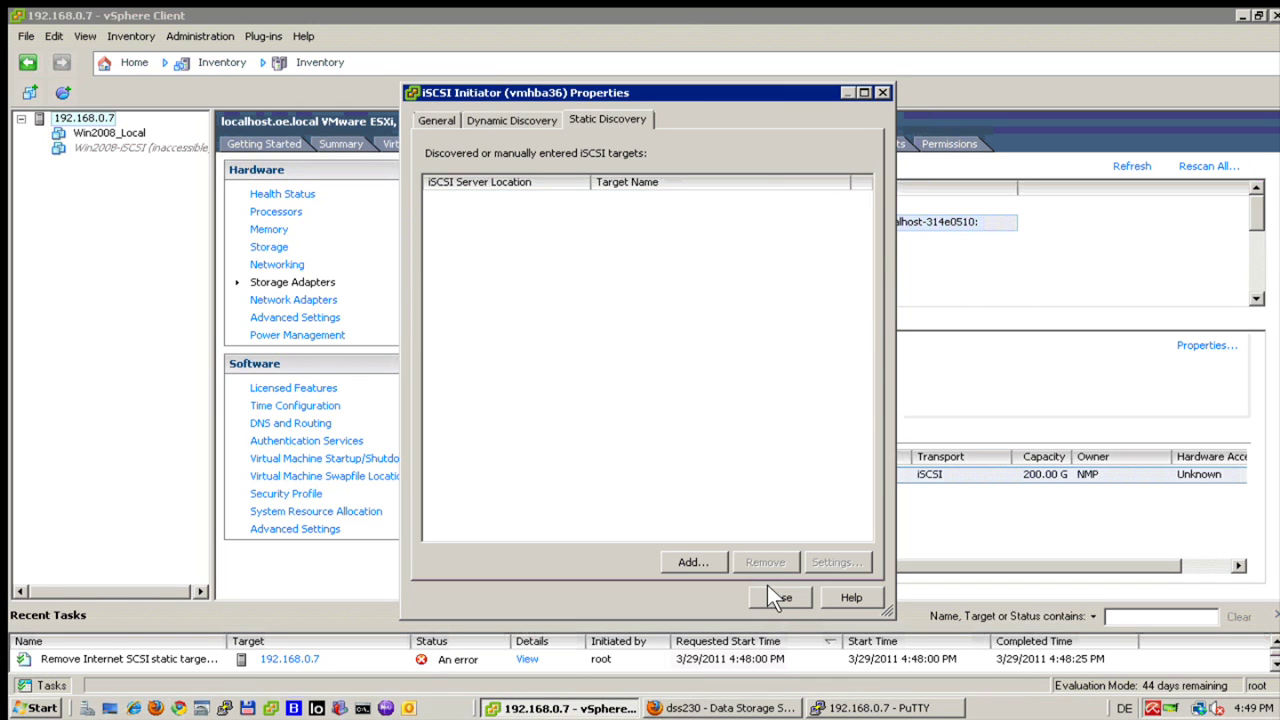
click(772, 594)
click(697, 413)
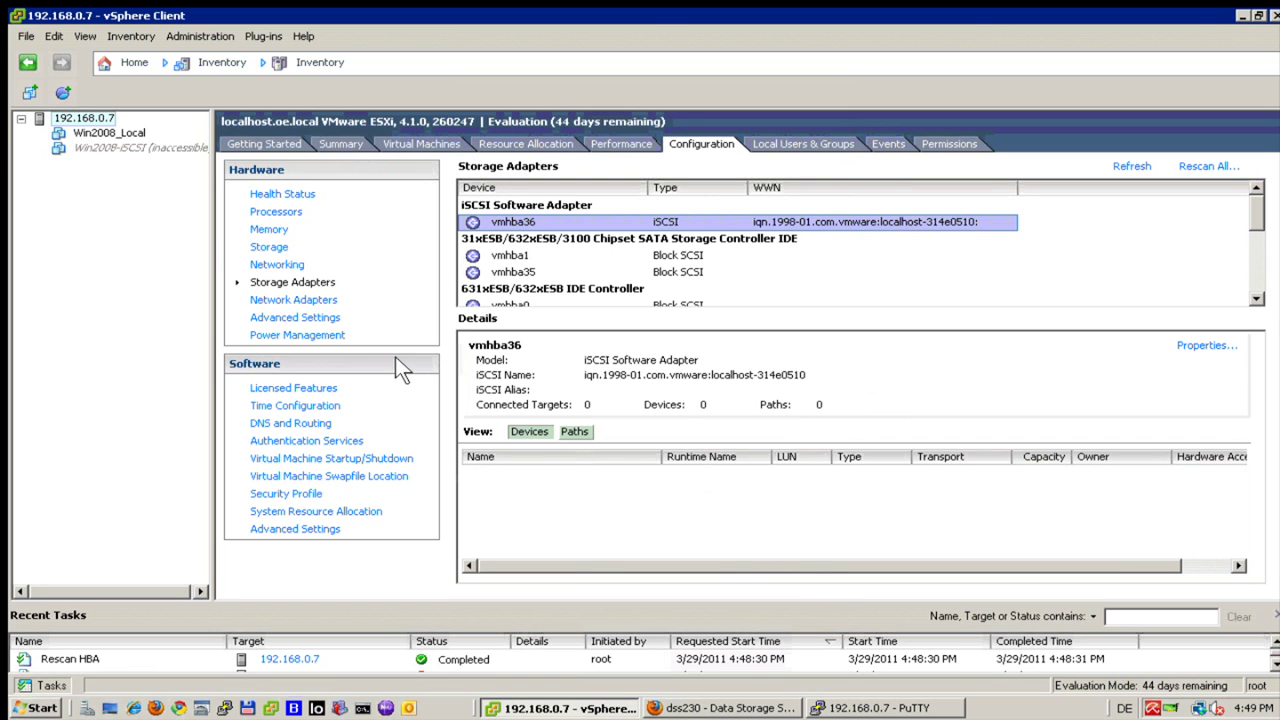
Remove the inaccessible Win2008-iSCSI VM from the vSphere inventory.
right_click(93, 146)
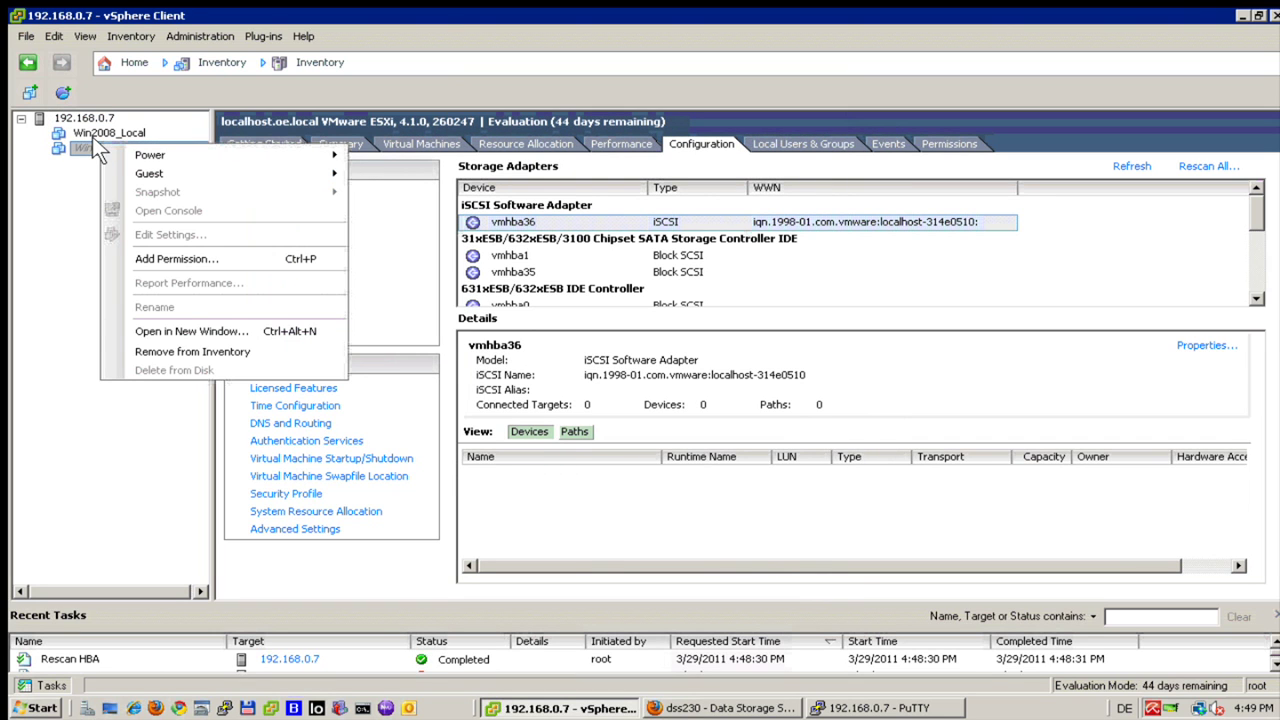
click(185, 345)
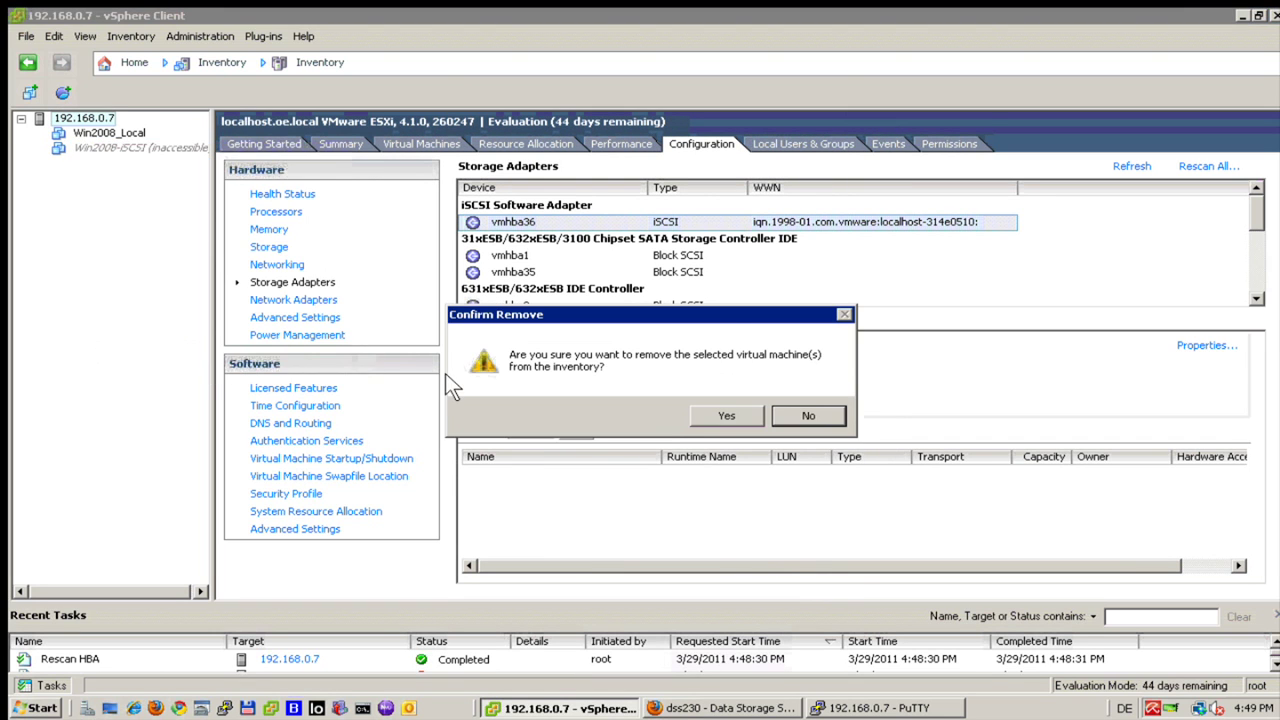
click(710, 415)
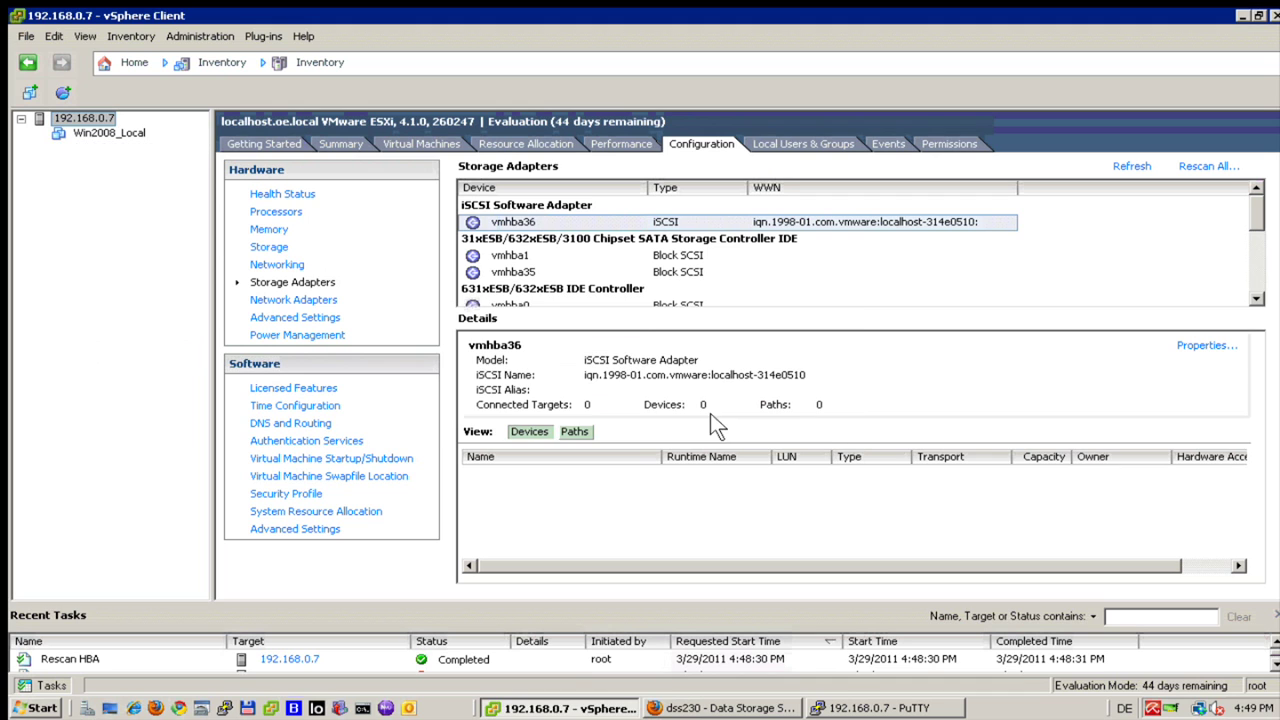
Delete virtual switches vSwitch2 and vSwitch3 from the host's networking configuration.
click(286, 282)
click(282, 264)
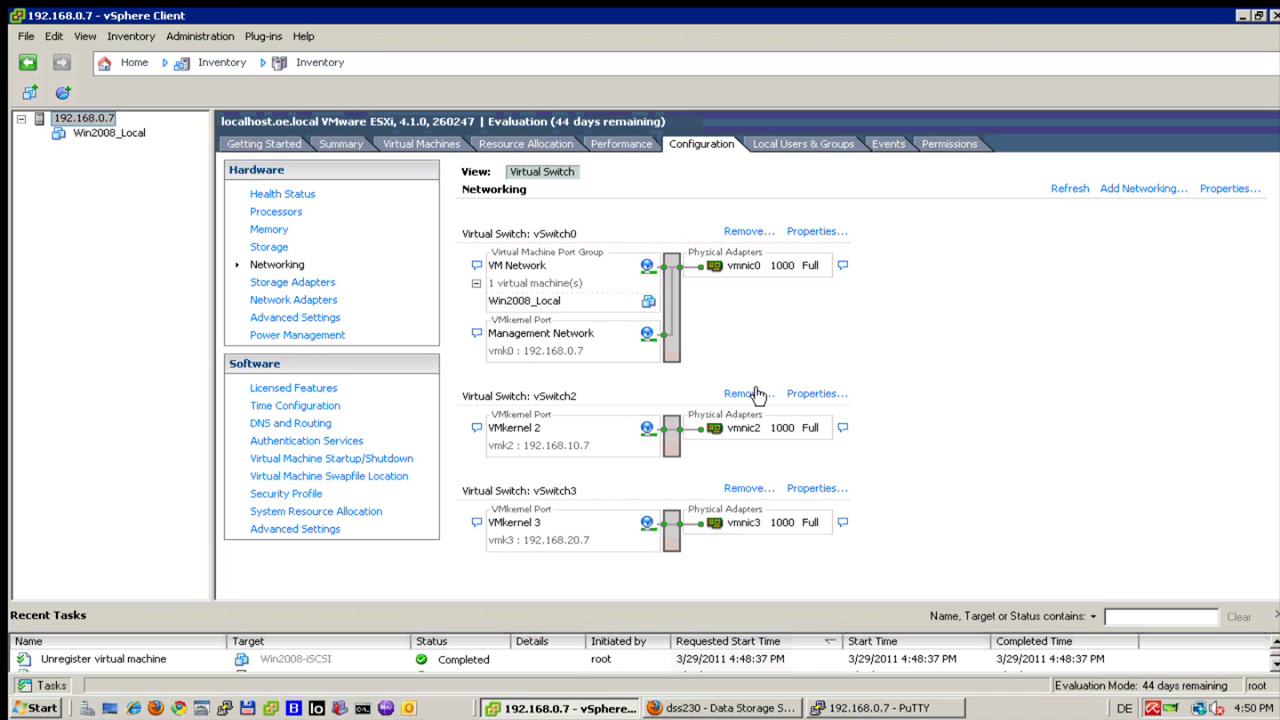
click(745, 393)
click(717, 408)
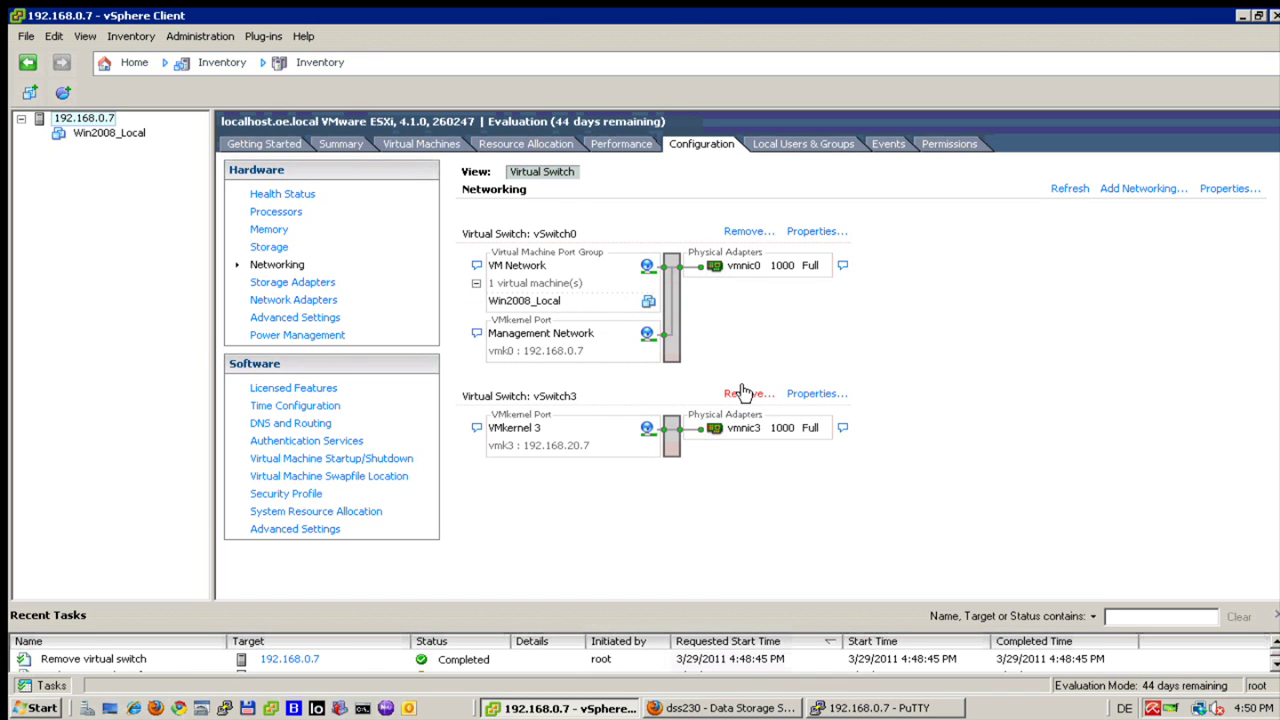
click(742, 393)
click(708, 336)
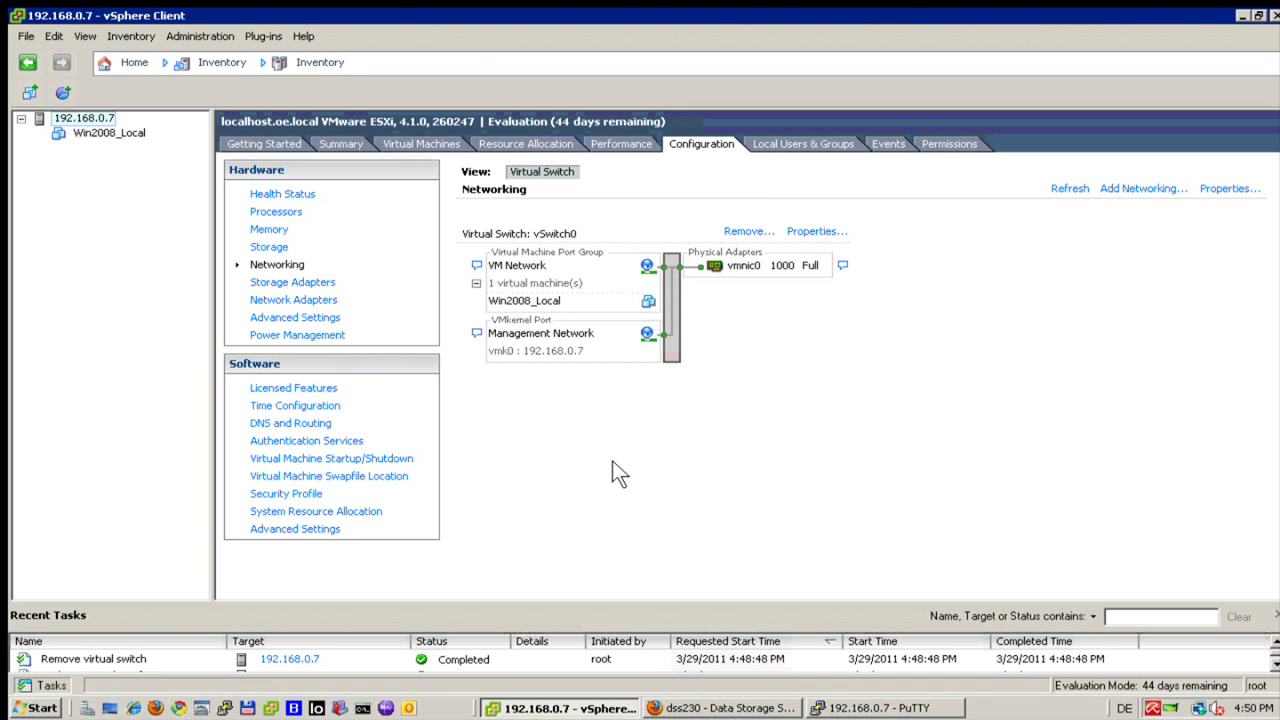
Check the vmhba36 iSCSI adapter details, switch to the dss230 web GUI and launch PuTTY.
click(288, 281)
click(490, 222)
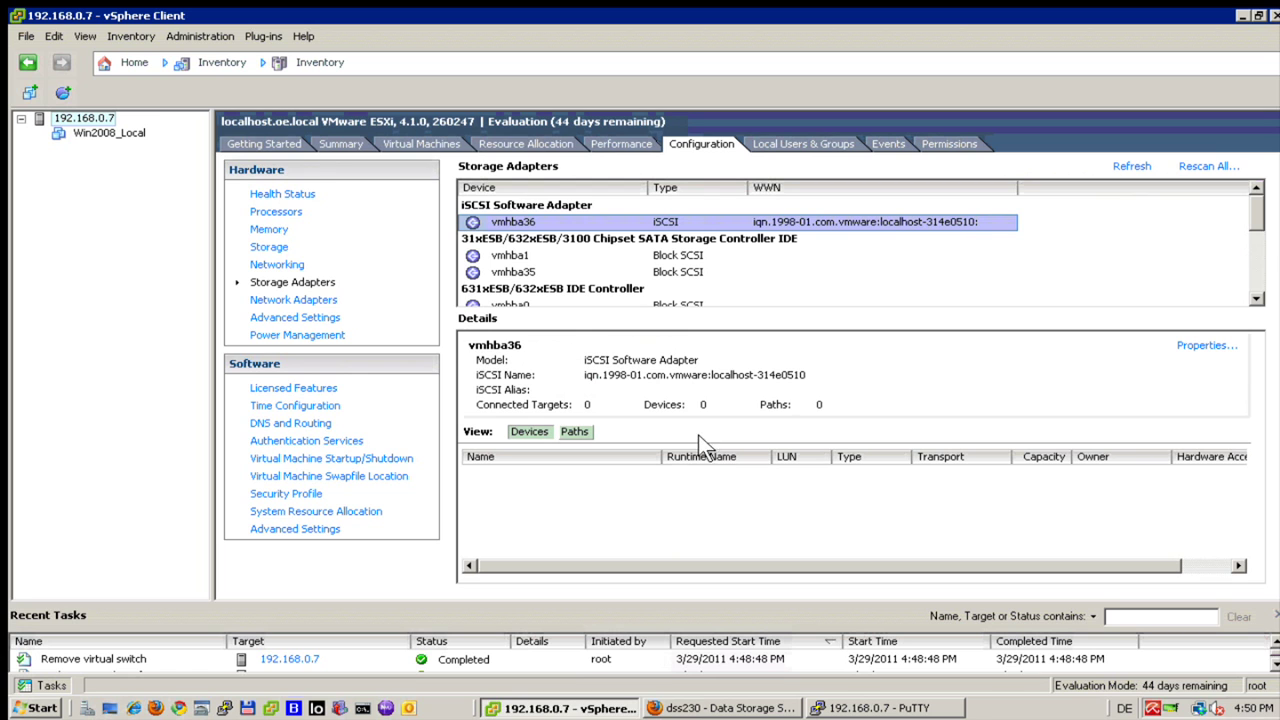
click(675, 708)
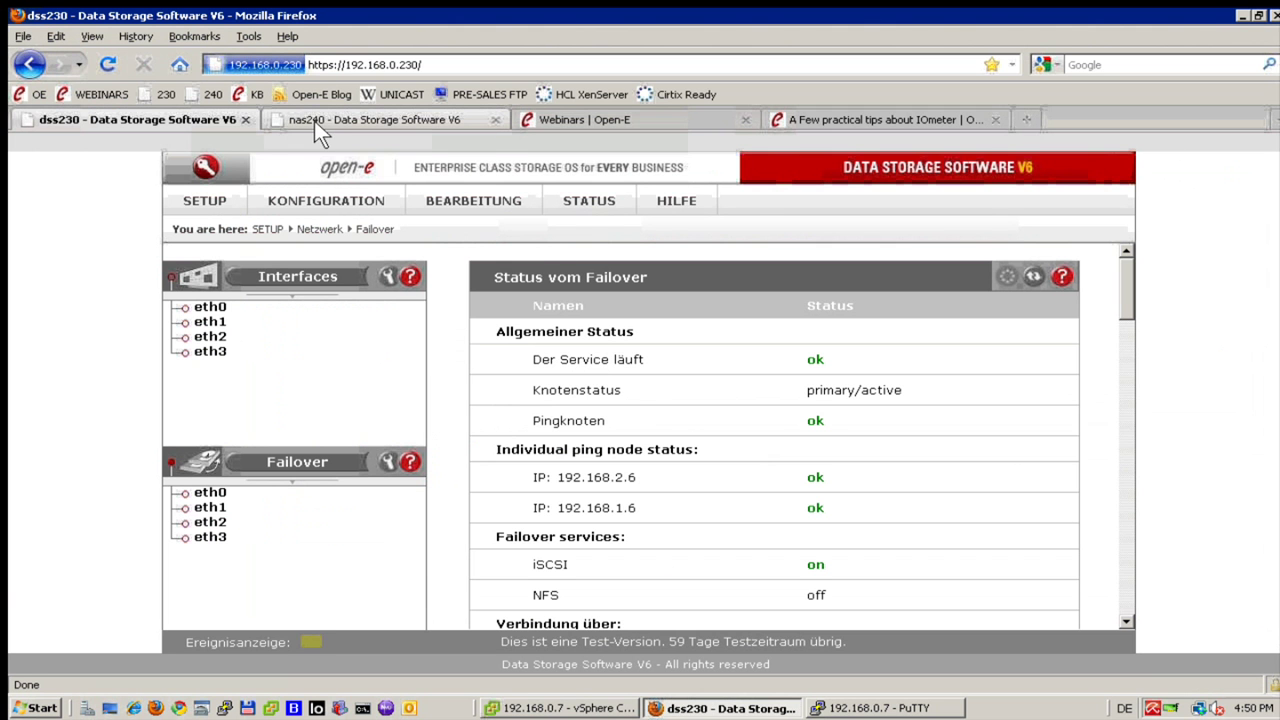
click(220, 707)
Connect to 192.168.0.240 via saved session 240, log in with the cli password, then return to Firefox.
click(243, 704)
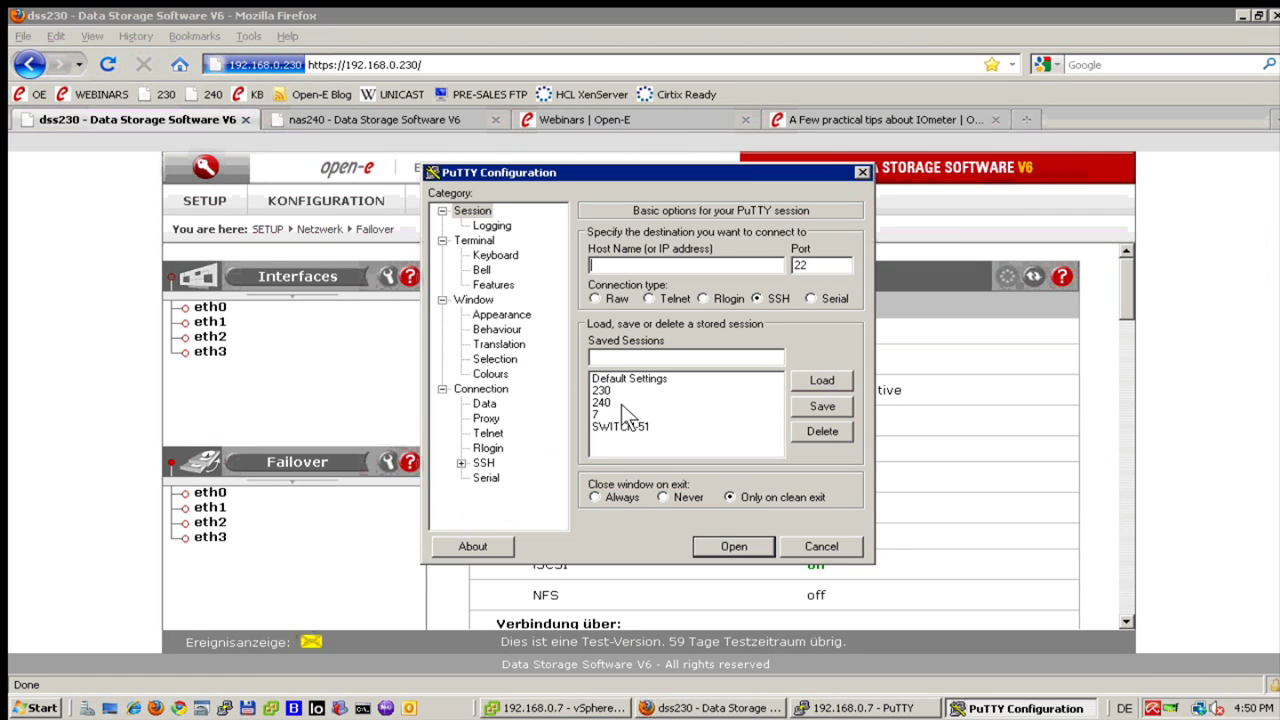
double_click(605, 401)
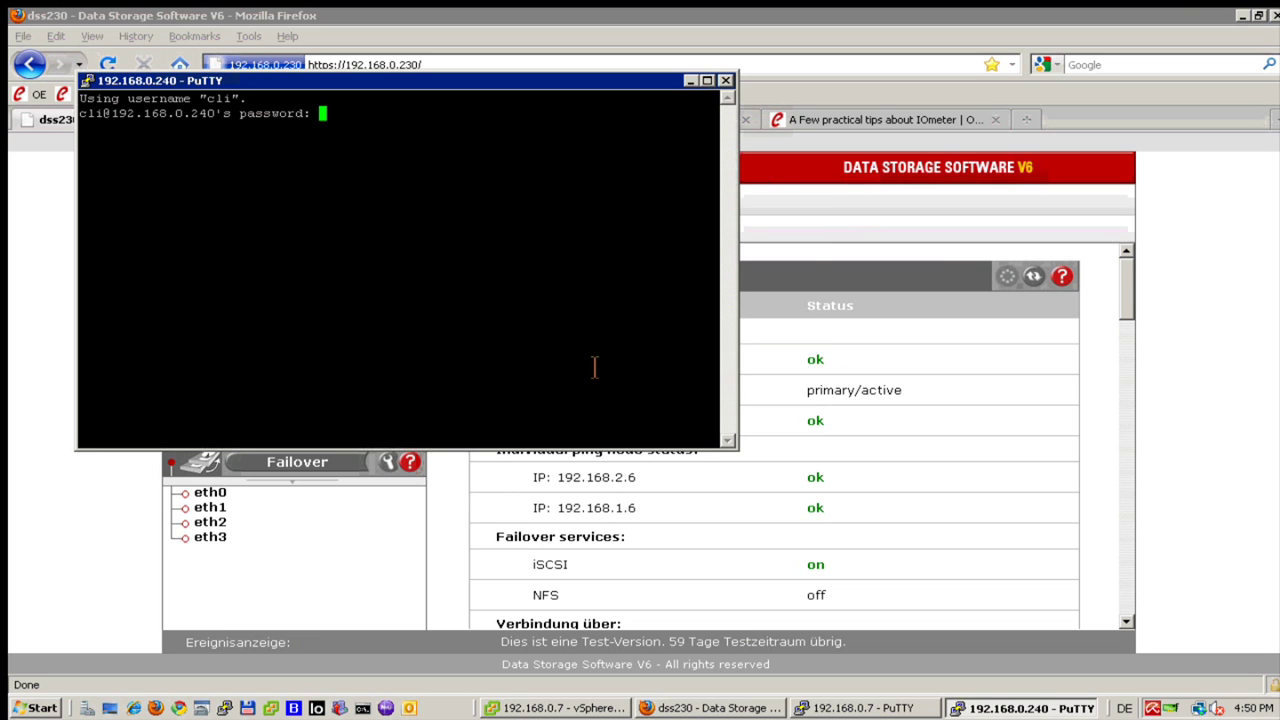
key(Return)
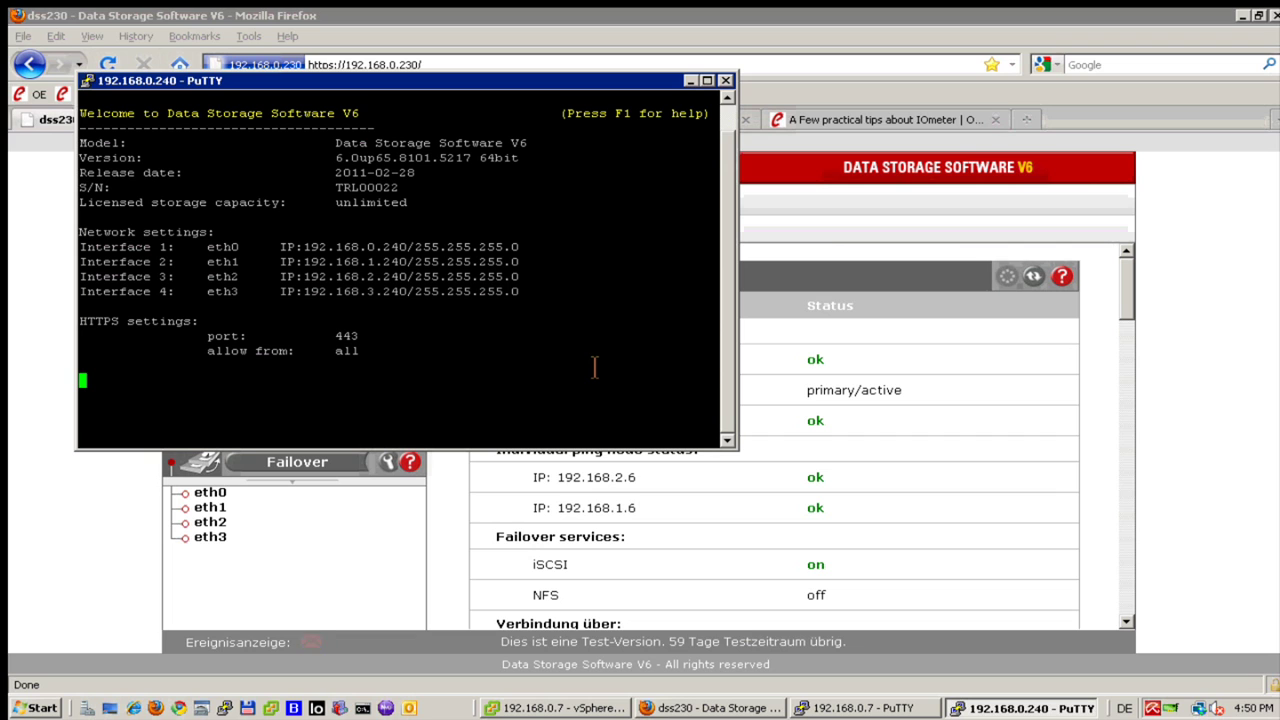
click(457, 500)
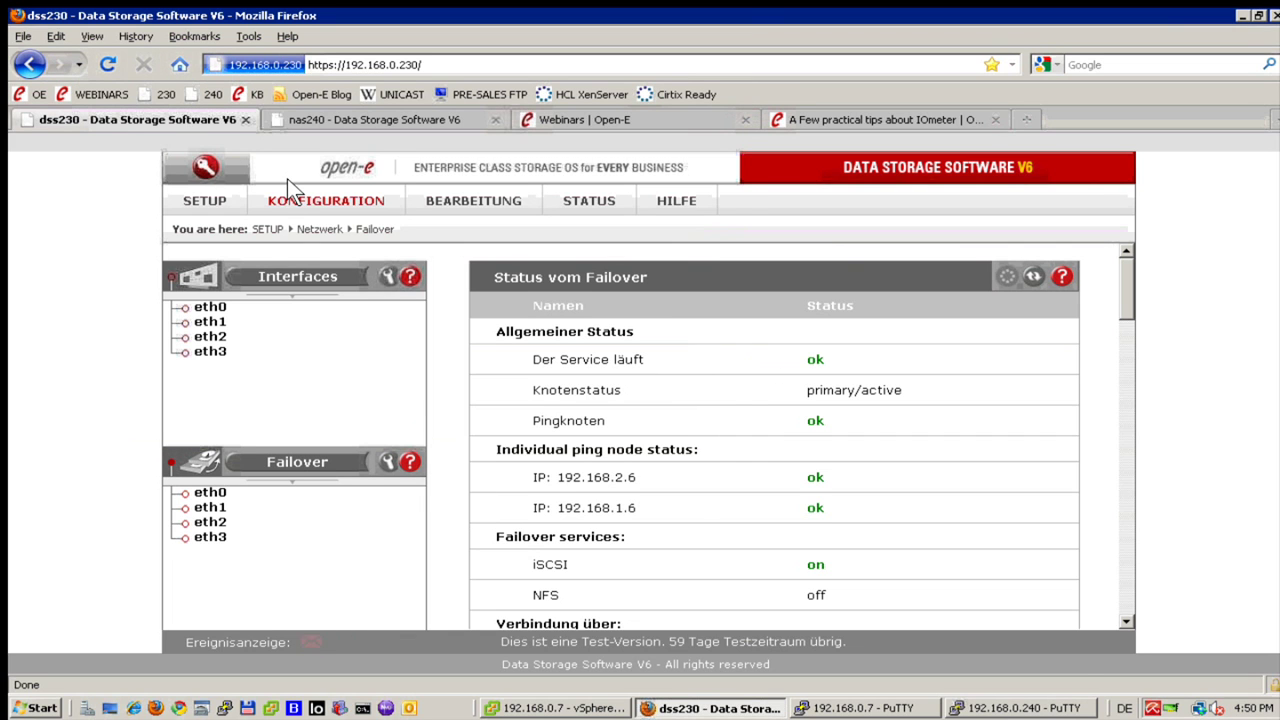
Stop the dss230 failover service under SETUP > Netzwerk > Failover, then show the Windows desktop.
mouse_move(206, 203)
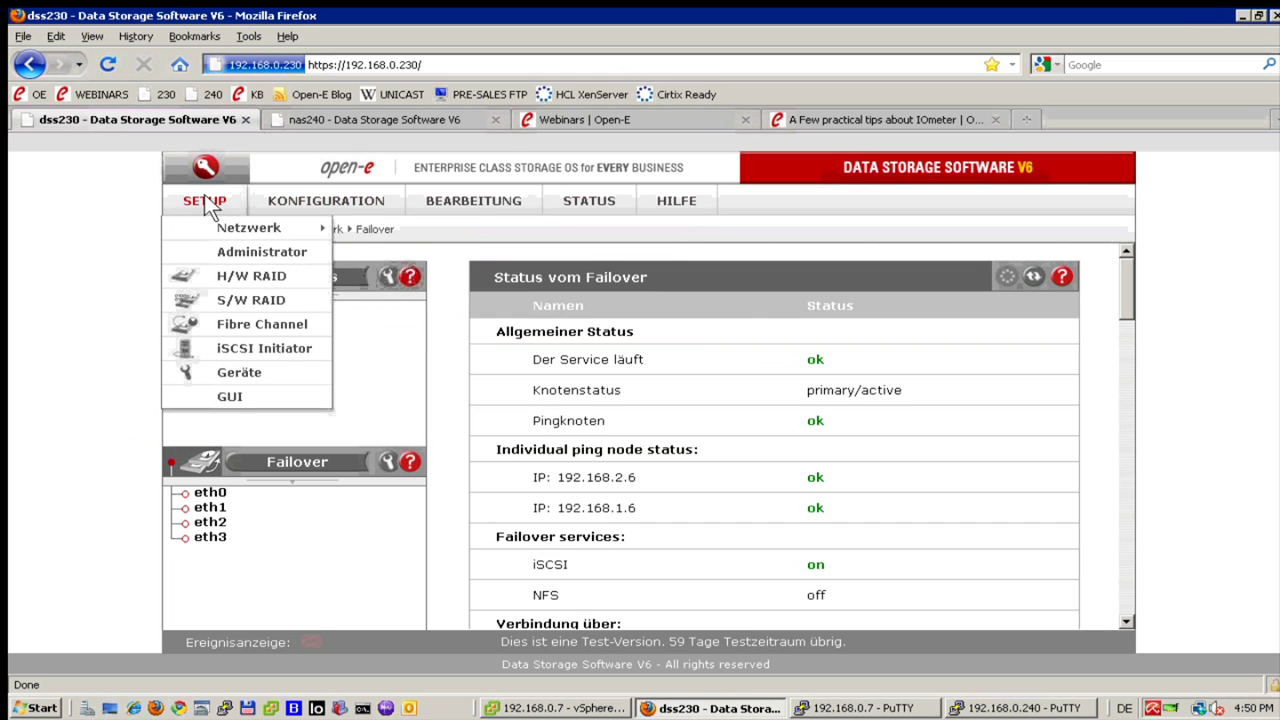
mouse_move(230, 222)
click(356, 244)
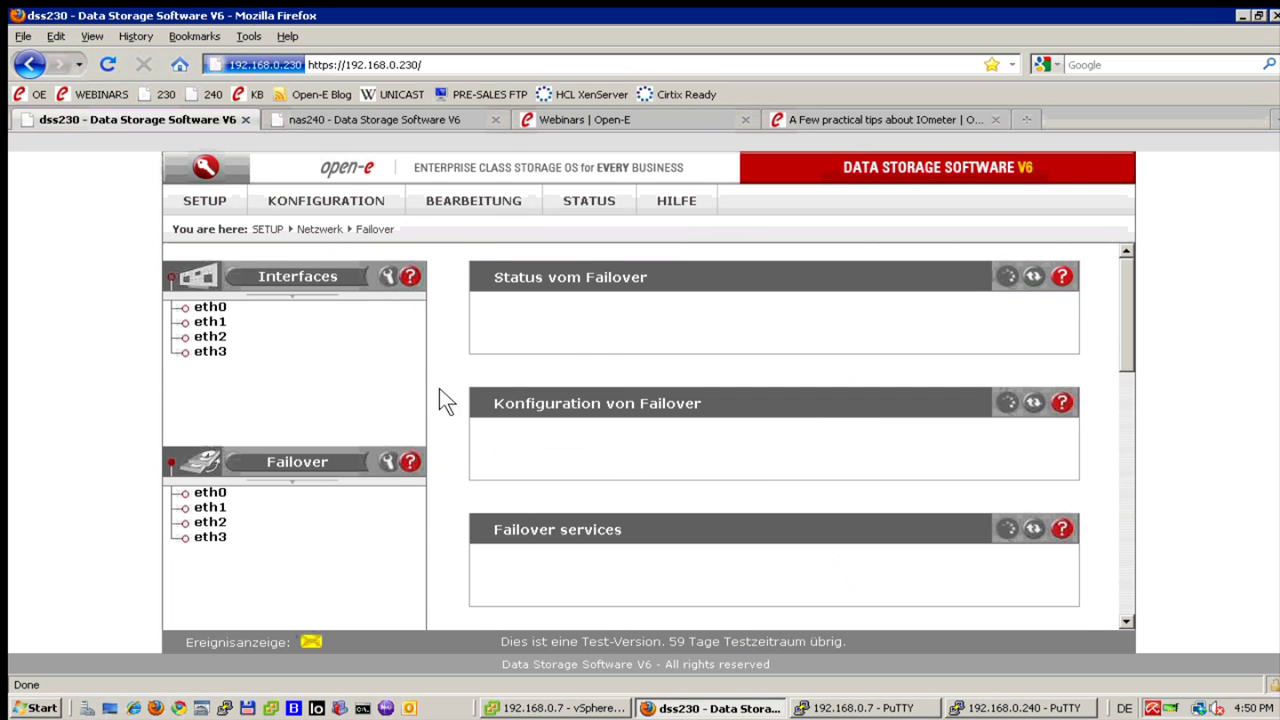
scroll(442, 388, down, 15)
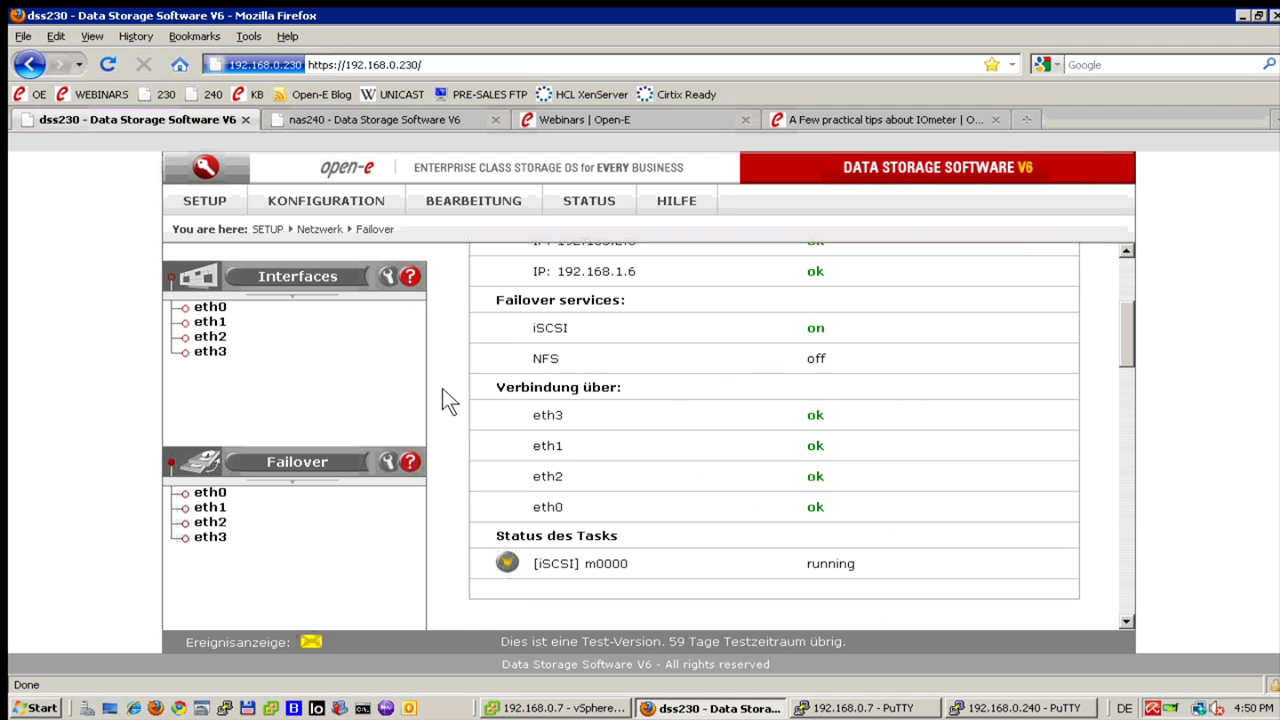
scroll(446, 404, down, 10)
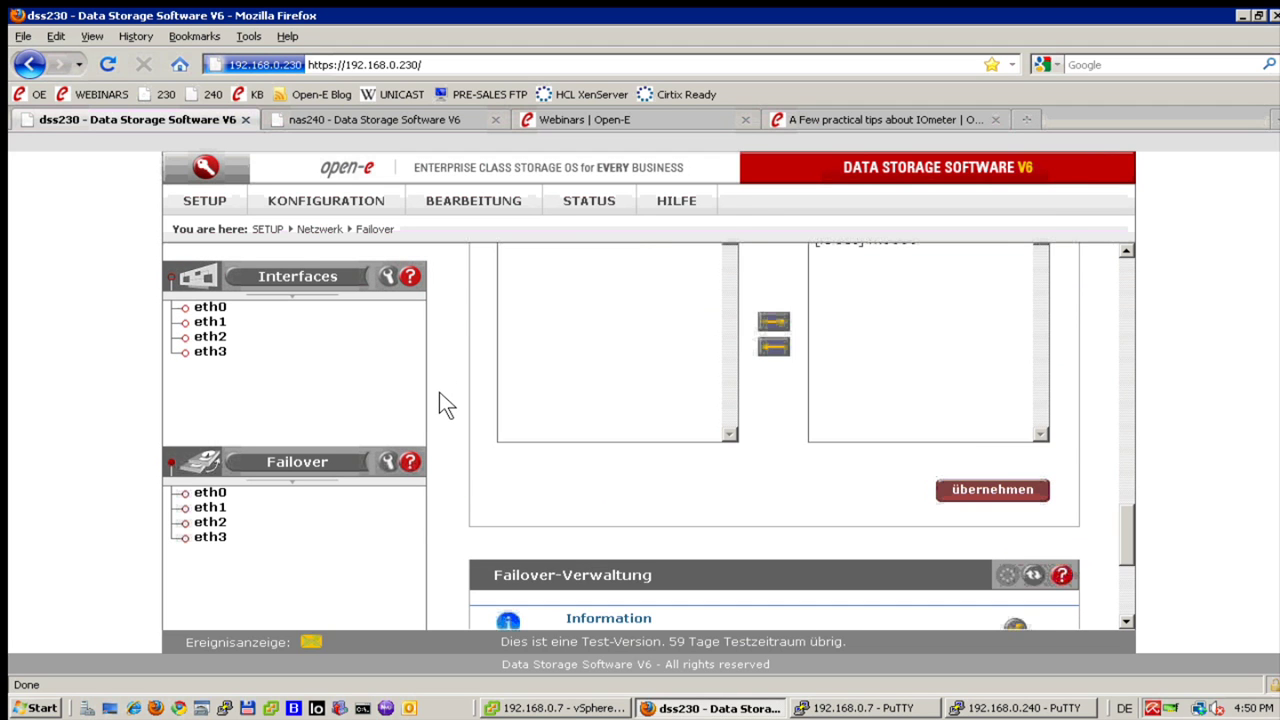
click(870, 416)
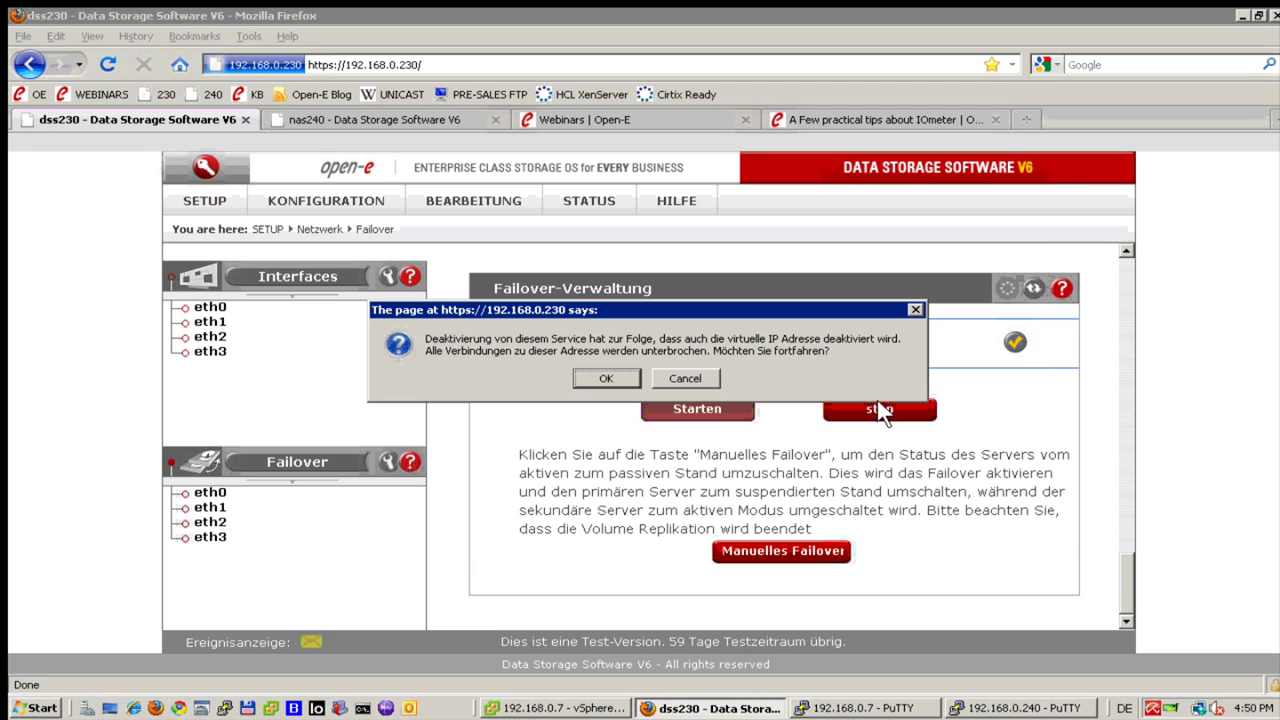
click(600, 375)
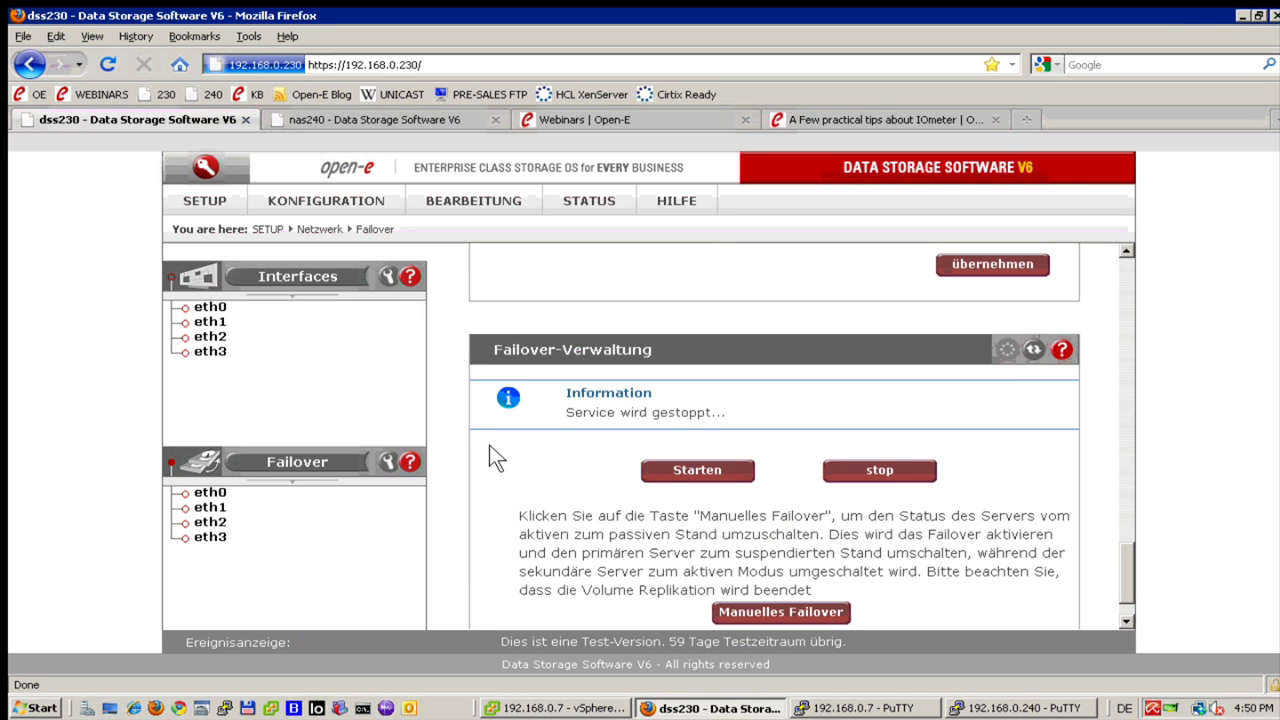
click(1241, 15)
key(super+d)
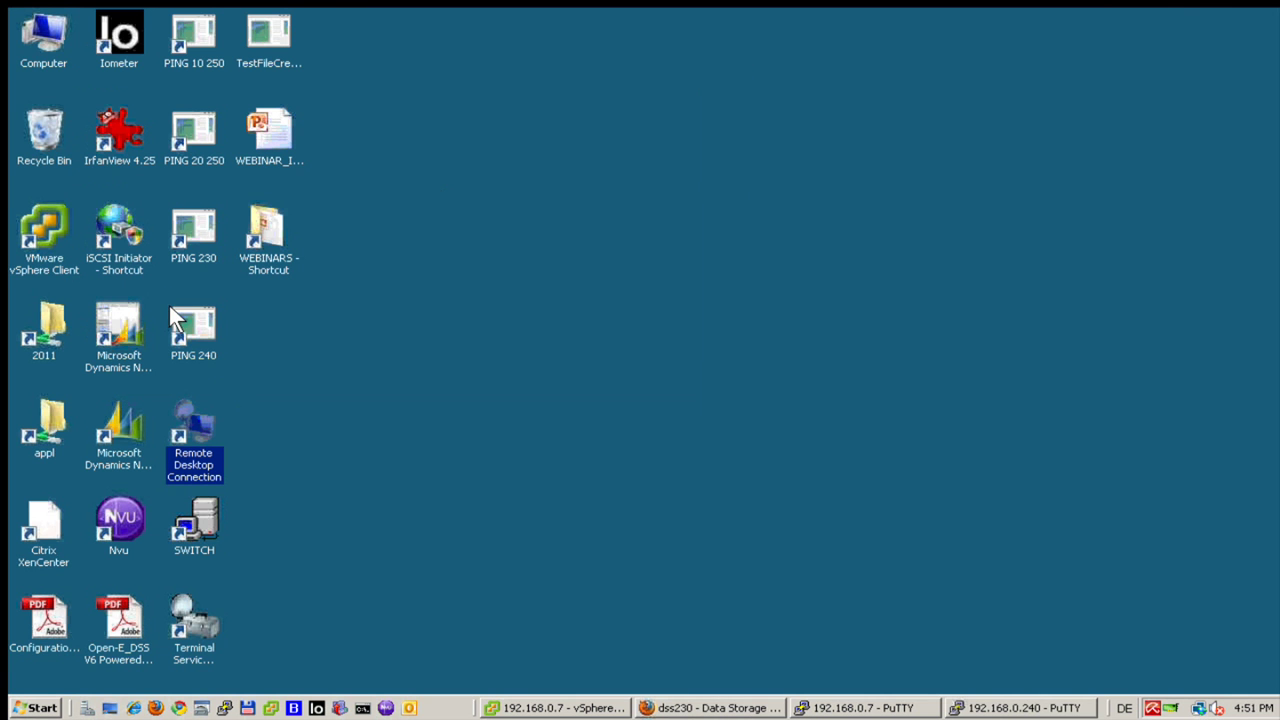
Run the PING 10 250 shortcut, then bring the 192.168.0.240 PuTTY console to the front.
double_click(193, 35)
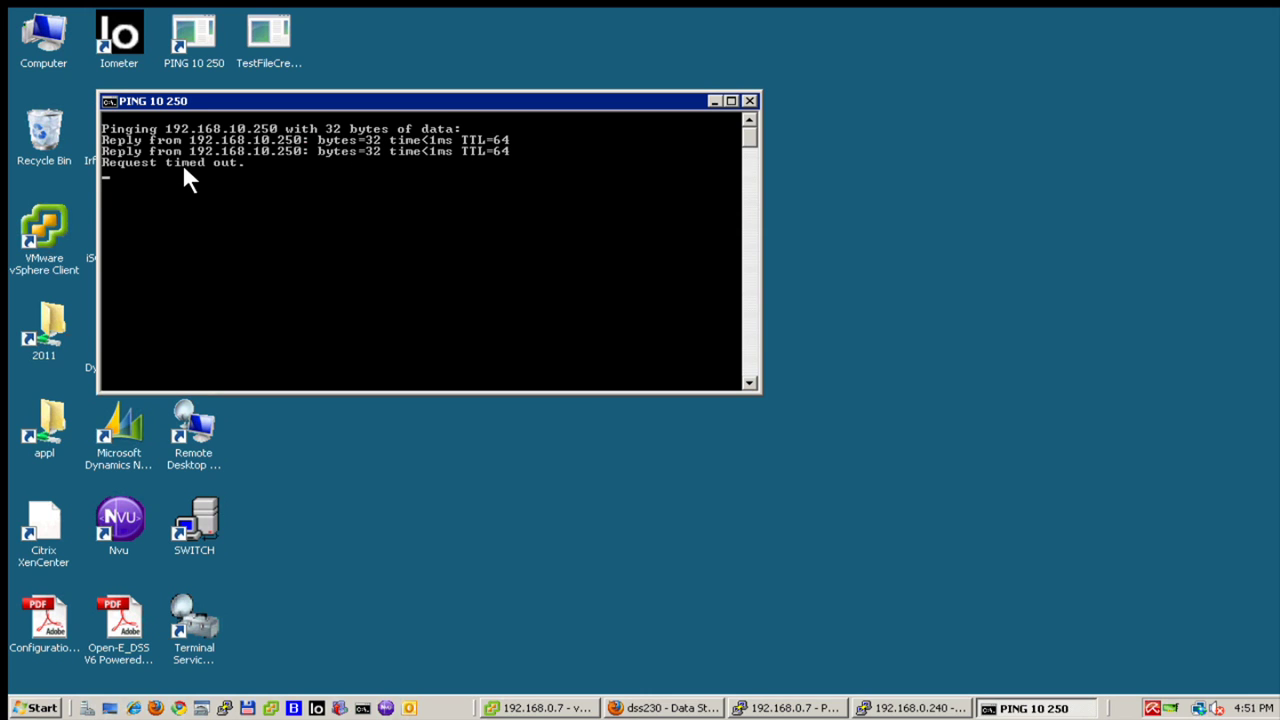
click(633, 708)
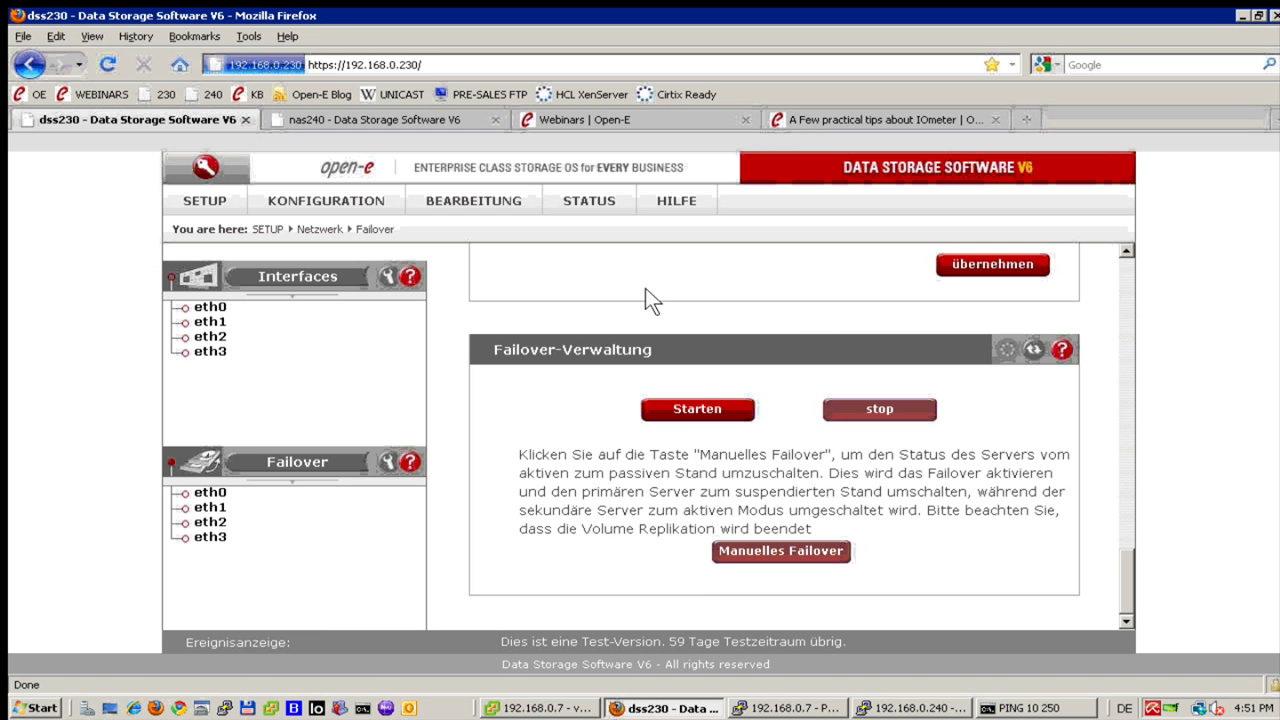
click(806, 708)
click(912, 708)
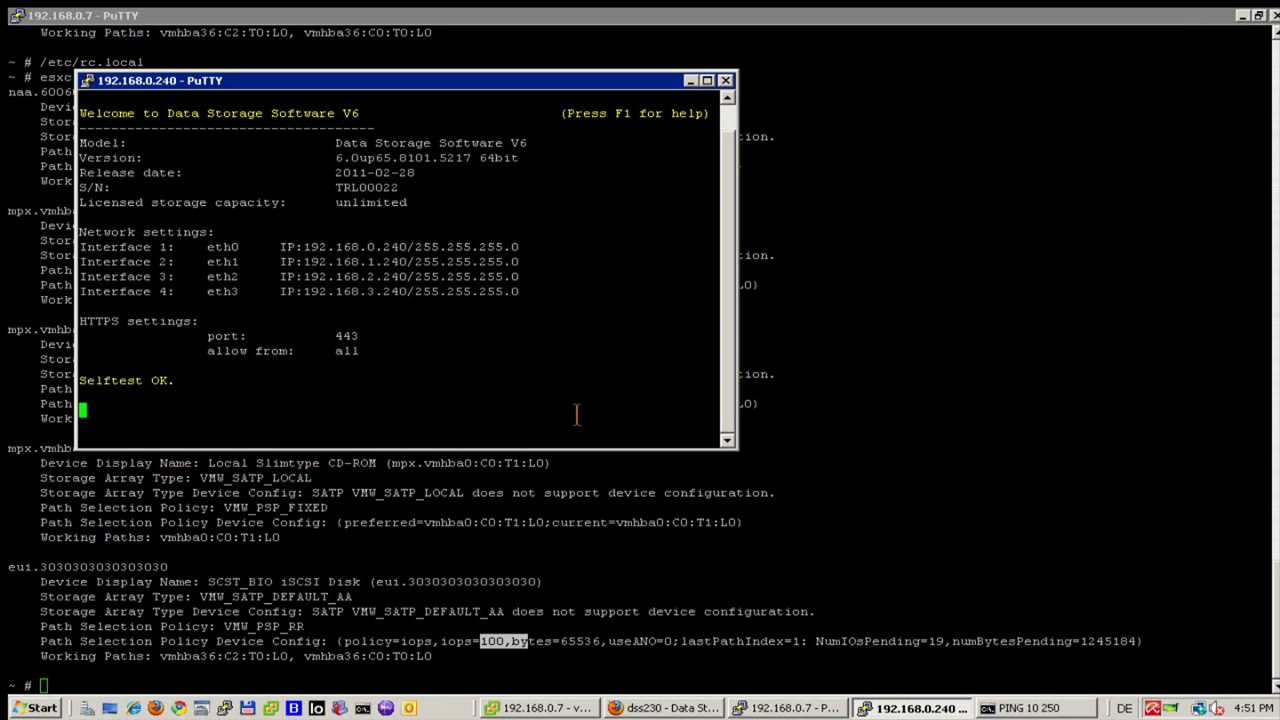
Erase unit MD0 via Extended tools option 14 'Delete content of units', then start a new PuTTY connection.
key(ctrl+alt+x)
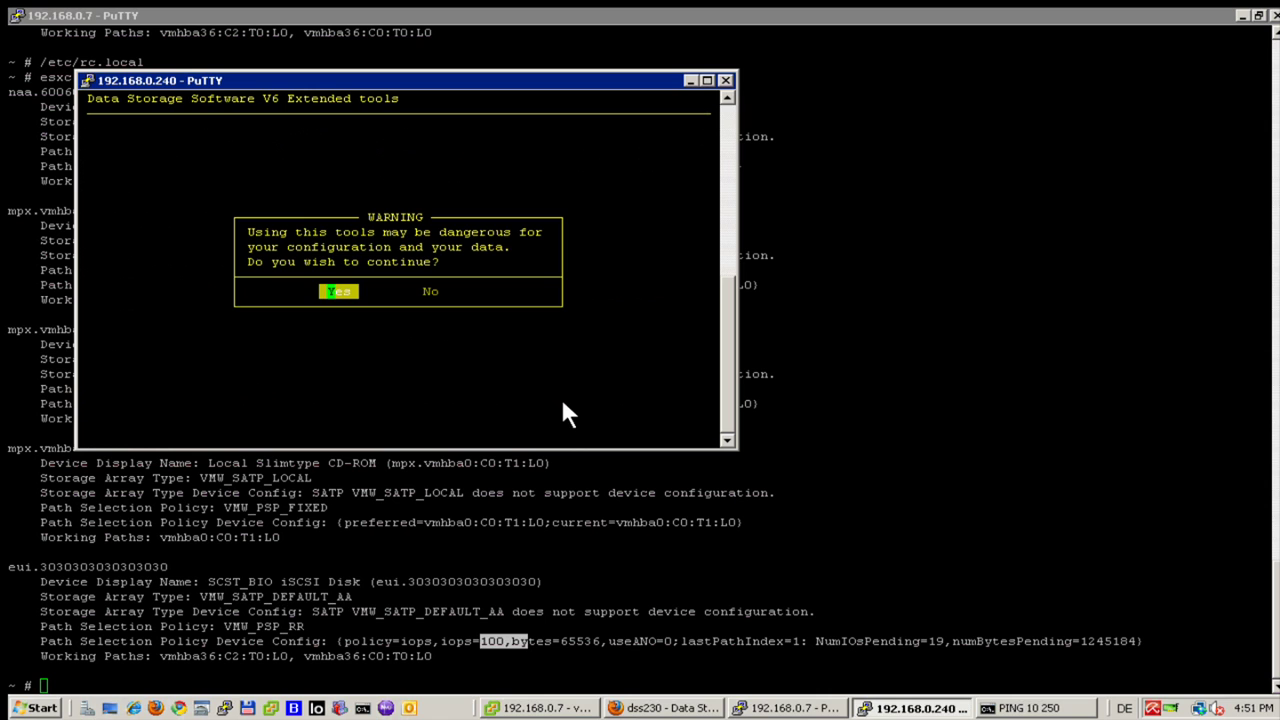
key(Return)
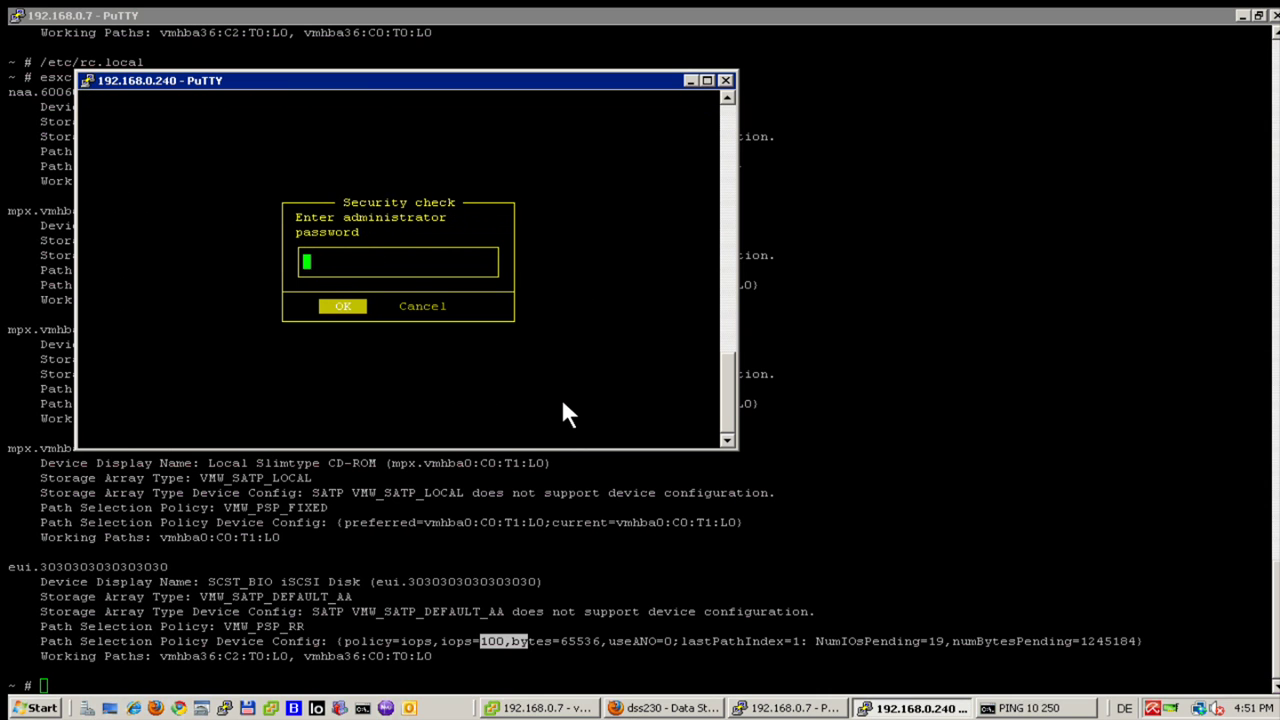
key(Return)
key(Down)
key(Down)
key(Down)
key(Down)
key(Down)
key(Down)
key(Down)
key(Down)
key(Down)
key(Down)
key(Down)
key(Down)
key(Down)
key(Down)
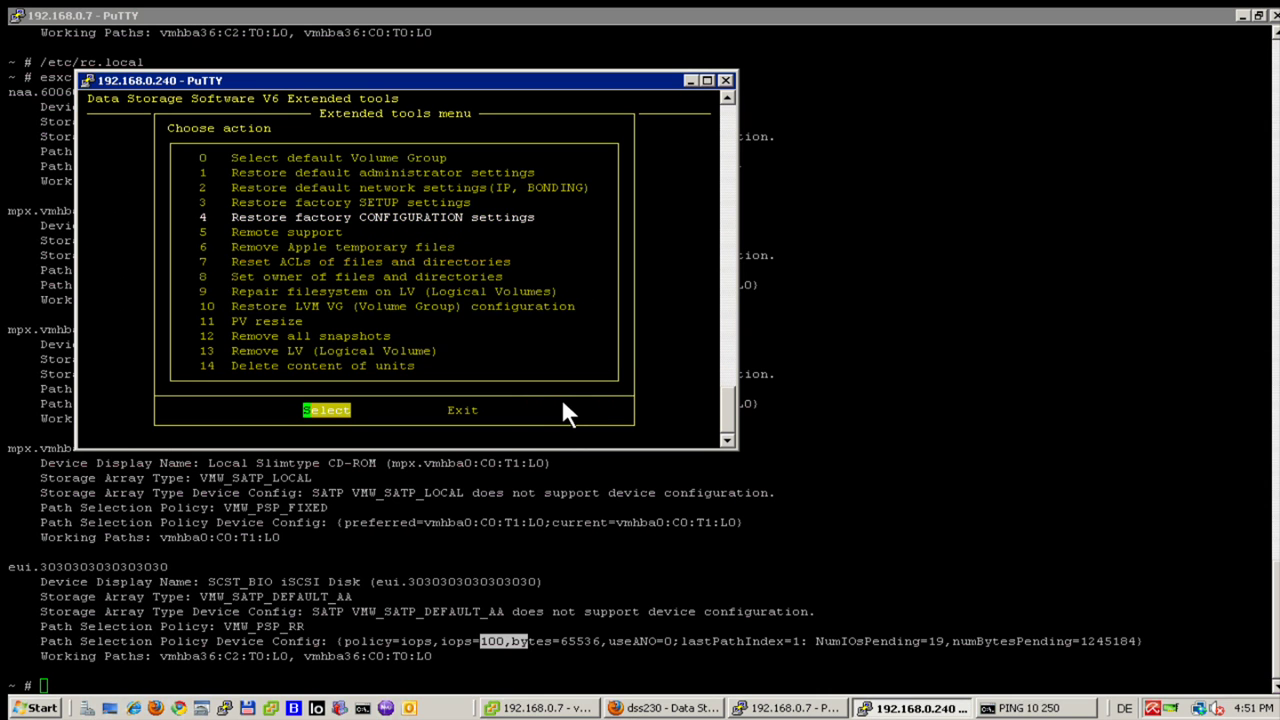
key(Return)
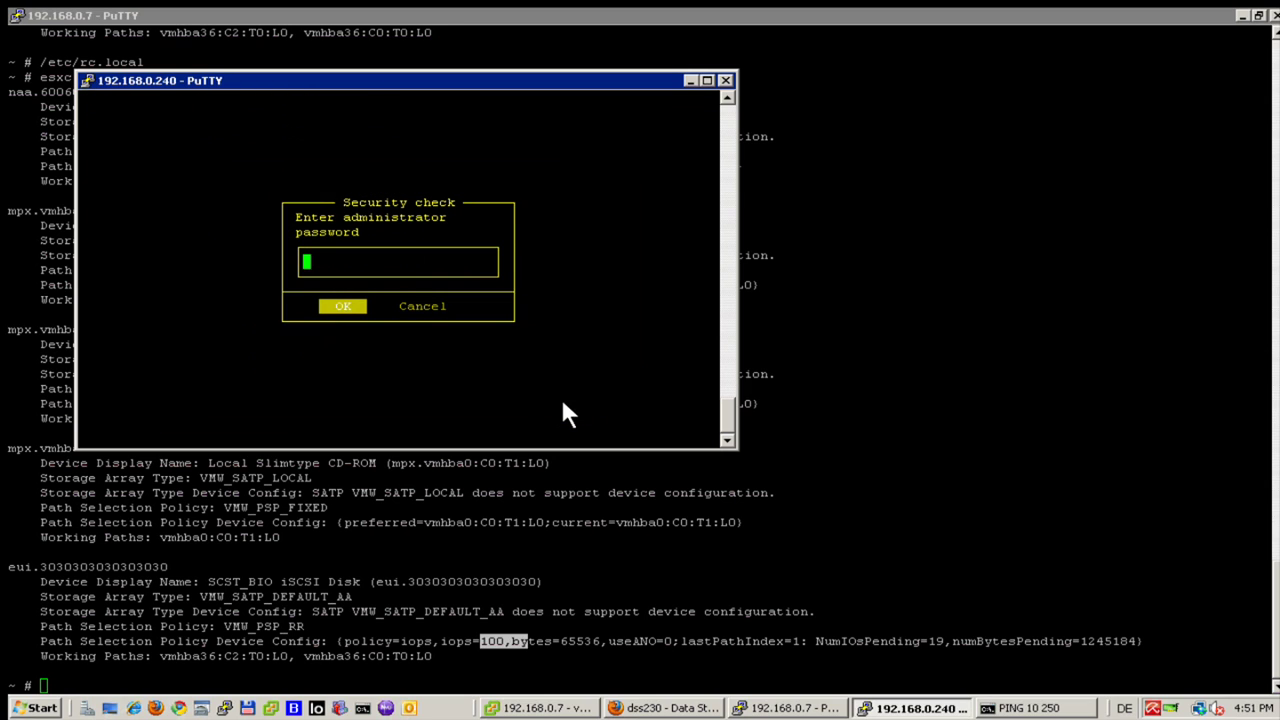
key(Return)
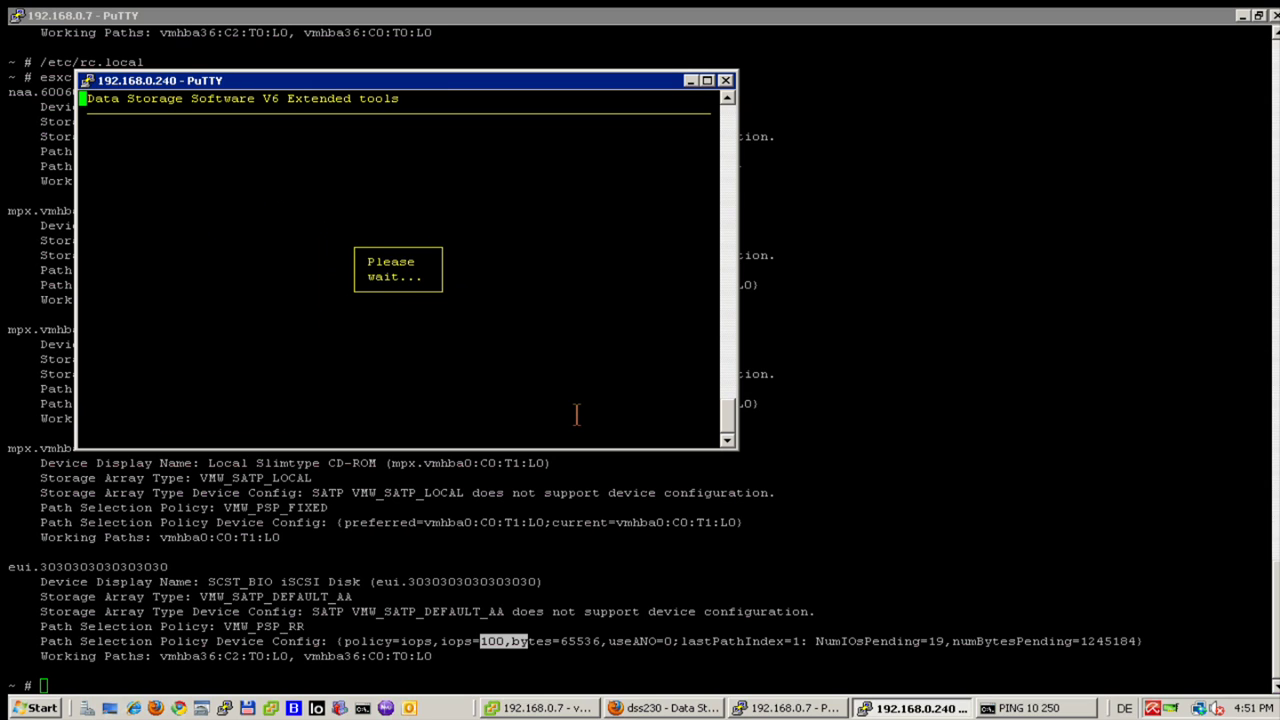
key(space)
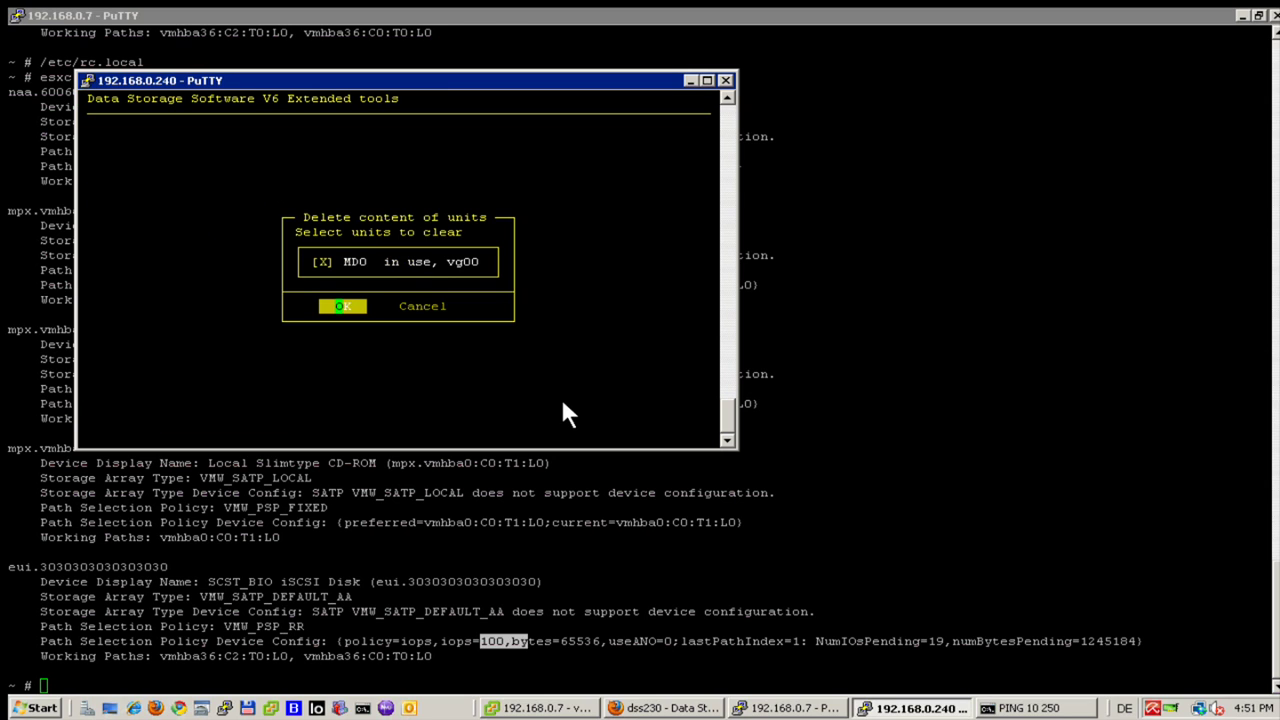
key(Return)
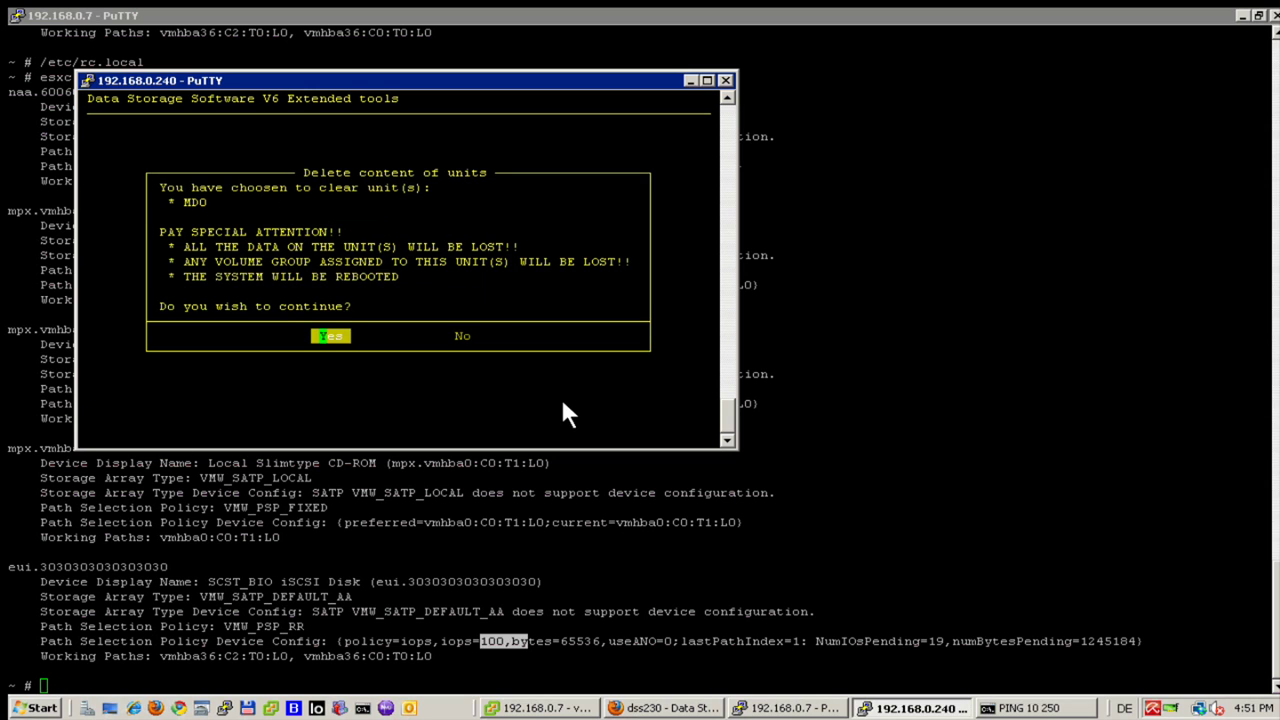
key(Return)
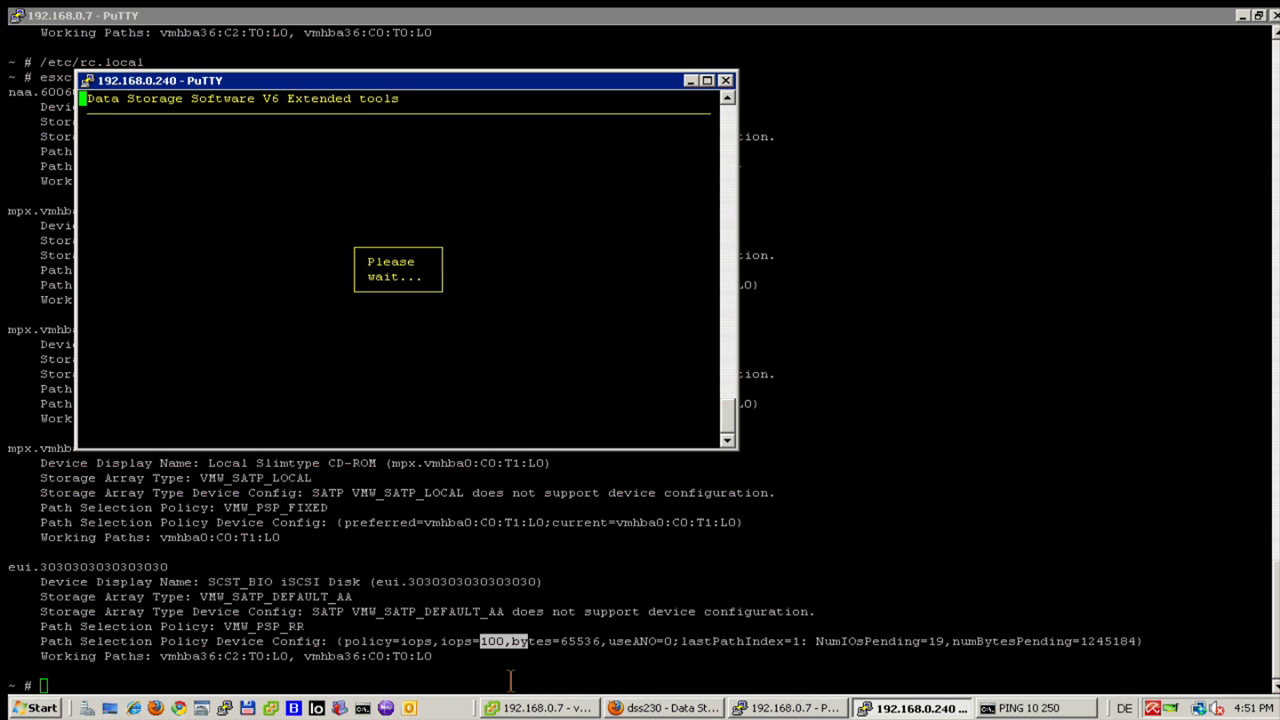
click(224, 708)
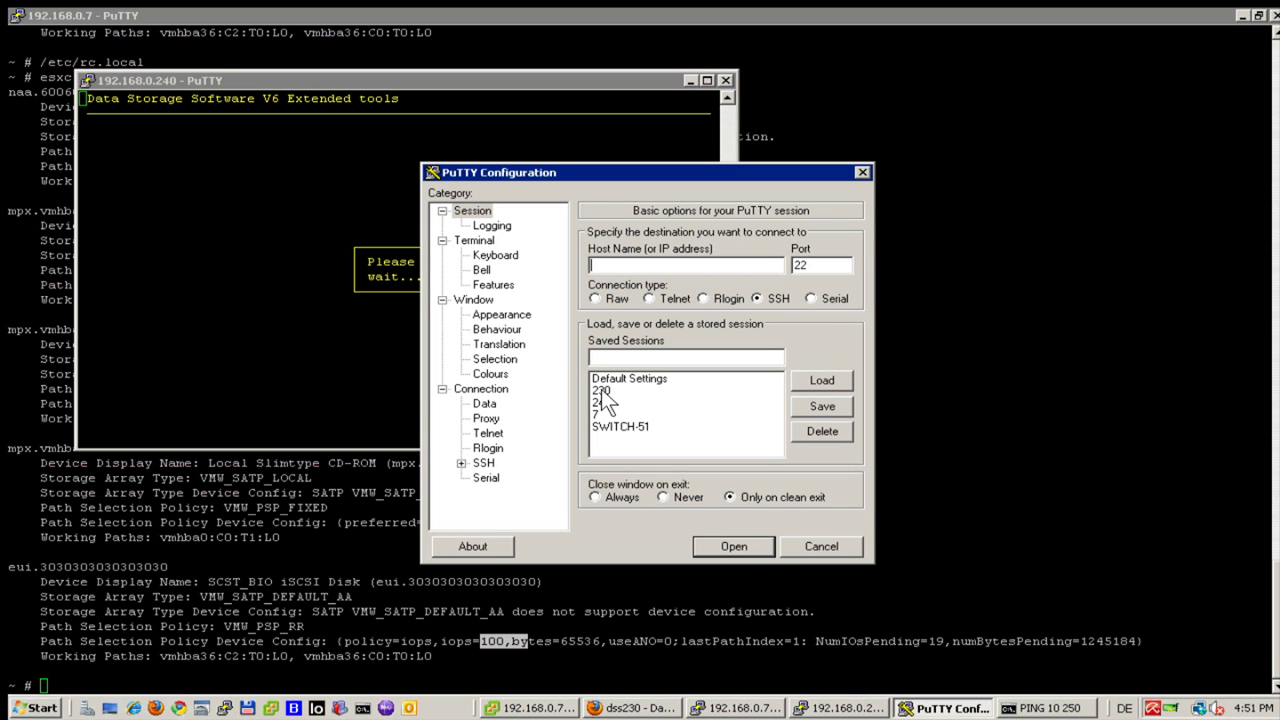
Open saved session 230 and log in to the 192.168.0.230 console.
double_click(603, 392)
drag(402, 120, 631, 261)
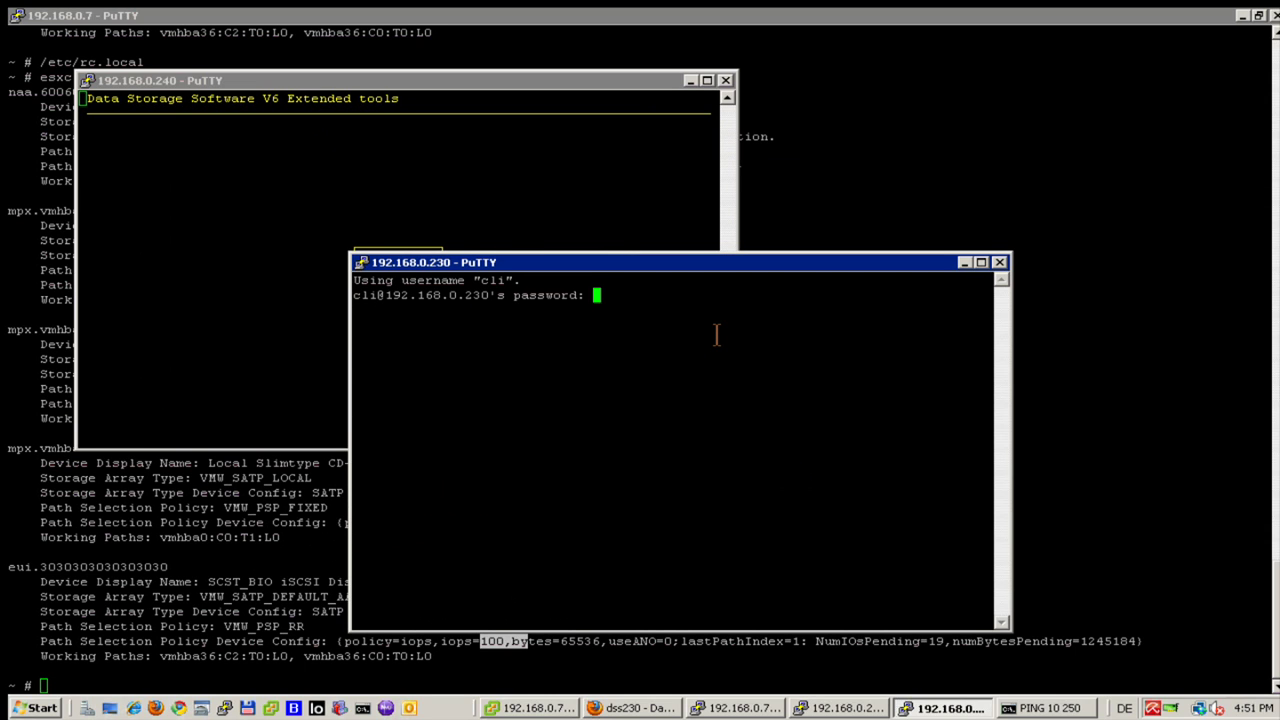
key(Return)
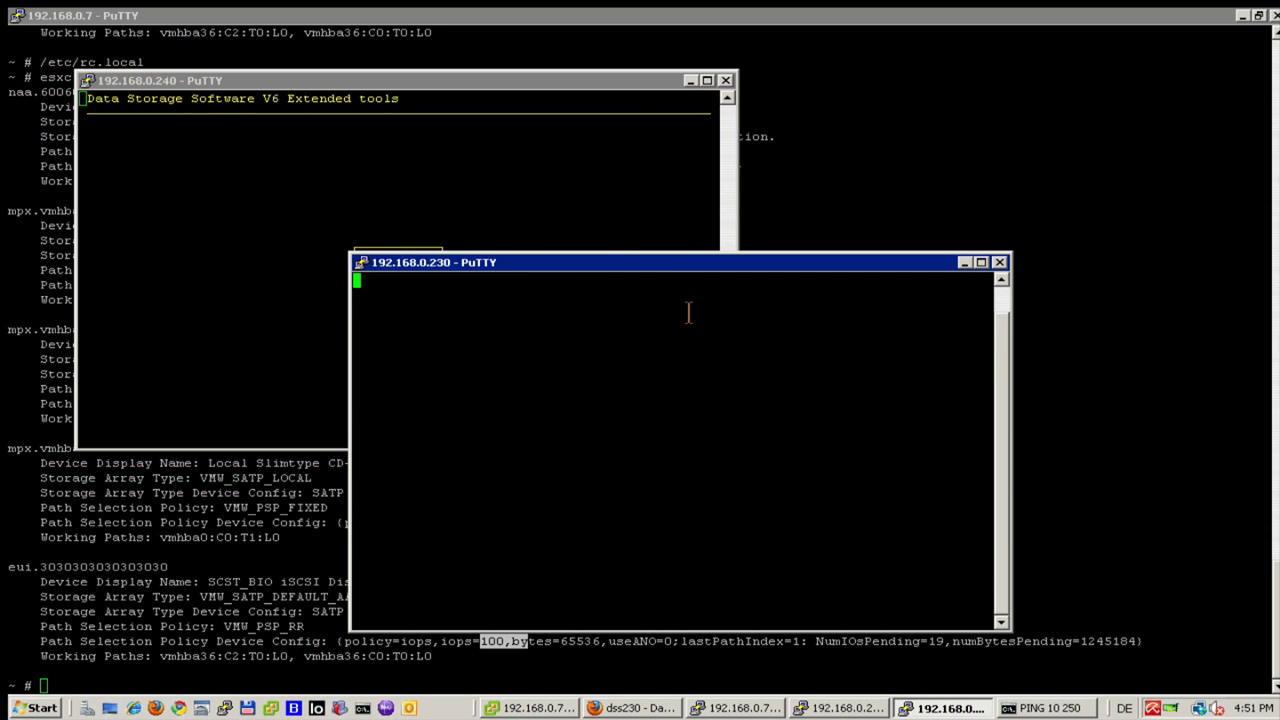
drag(650, 254, 849, 320)
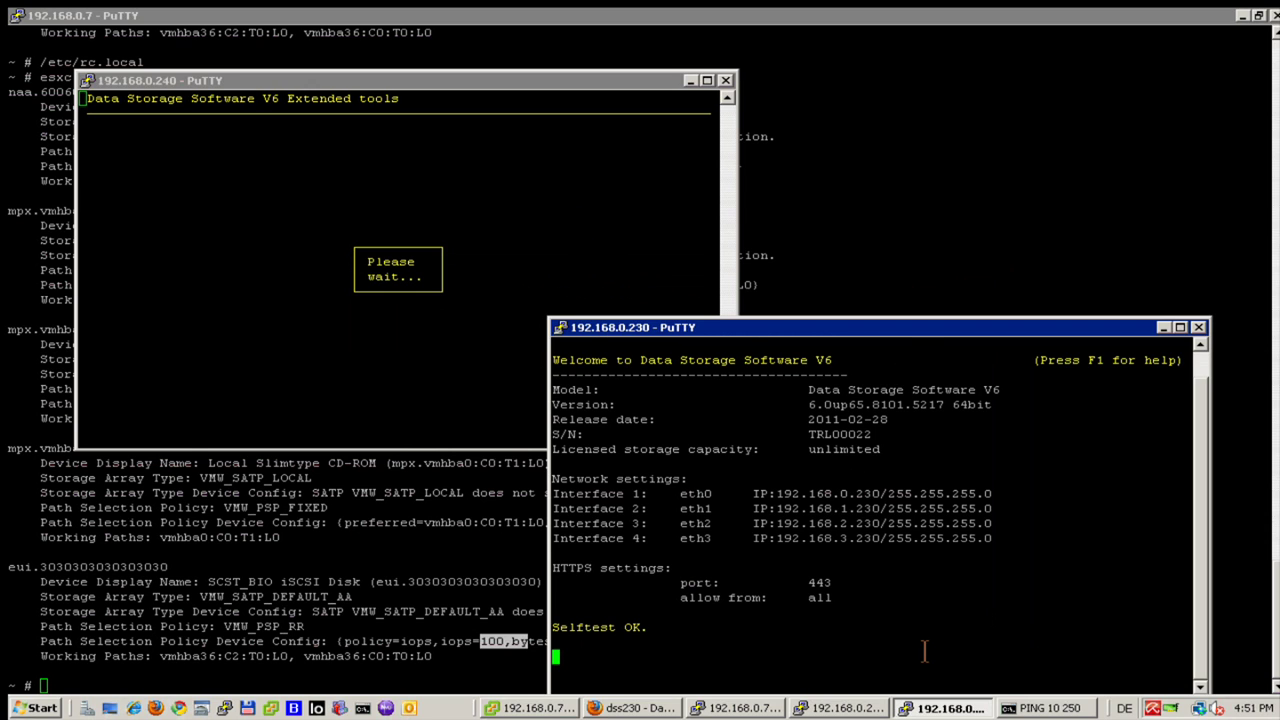
Open Extended tools on 0.230 and enter the 'Partitionen entfernen' partition removal tool.
key(ctrl+alt+x)
key(Return)
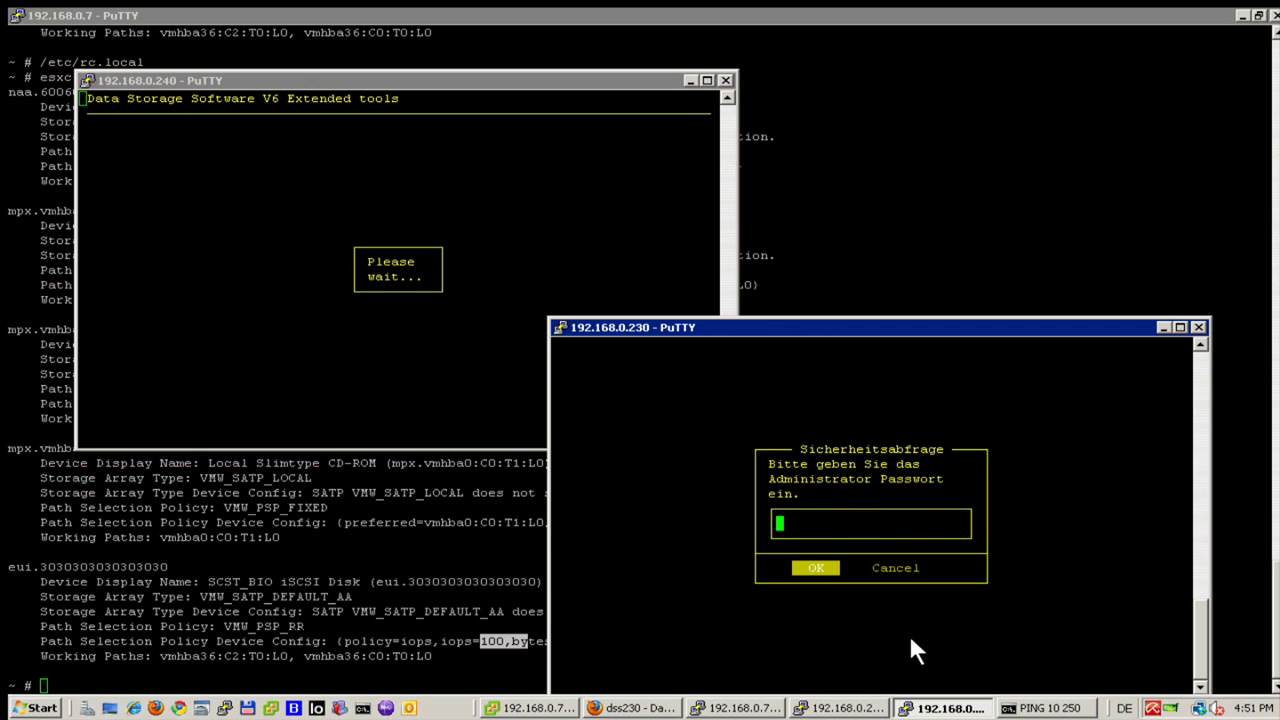
key(Return)
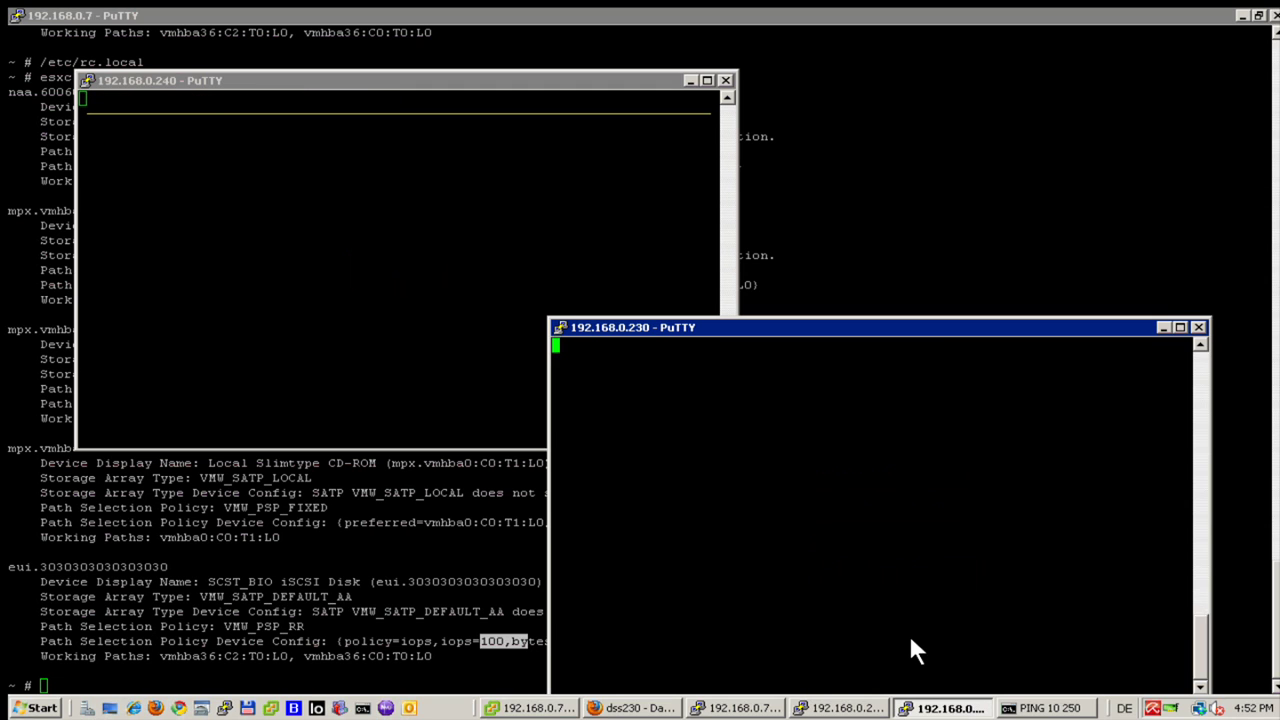
key(1)
key(1)
key(Return)
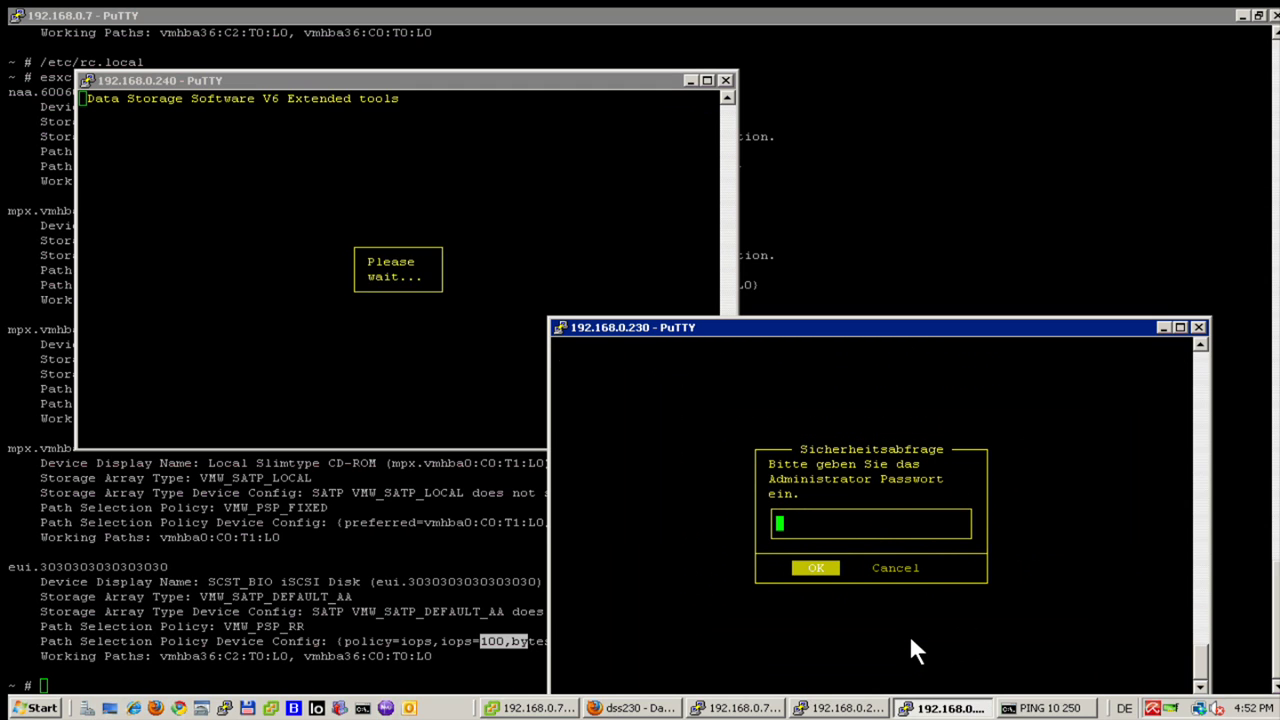
key(Return)
Reboot the 0.240 server, then delete partition S000 on 0.230 and reboot it.
click(440, 155)
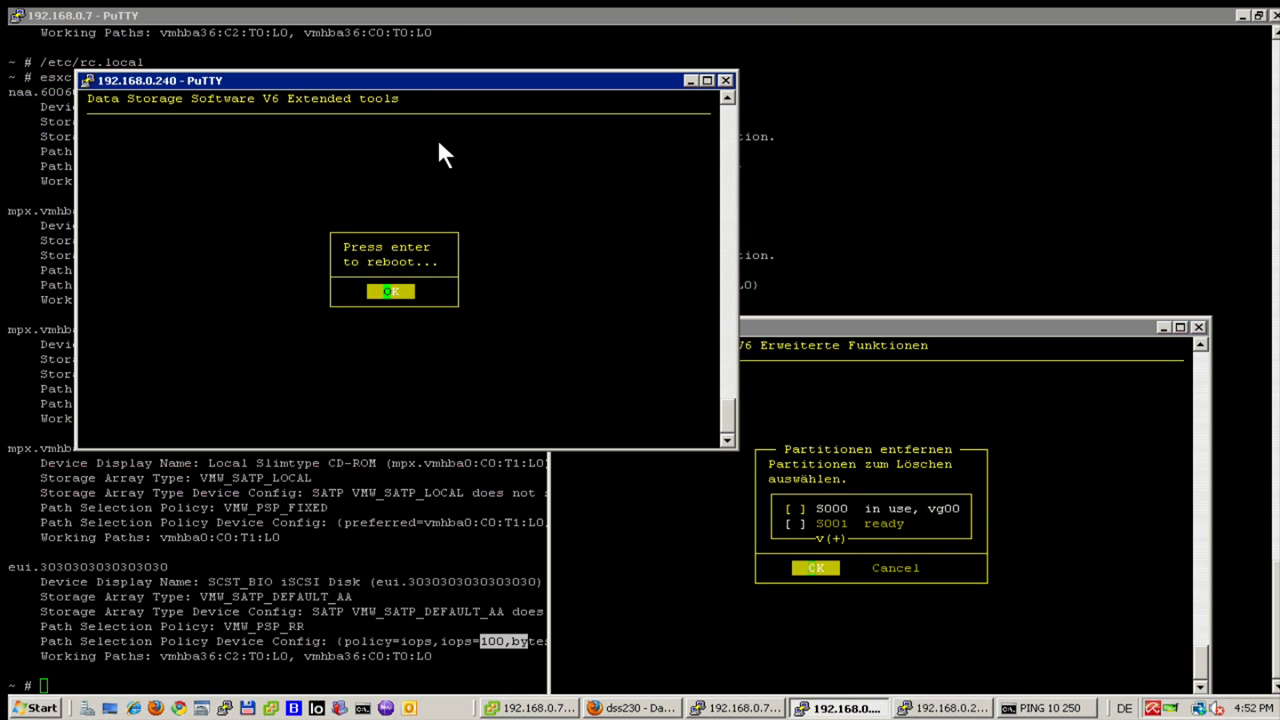
key(Return)
click(608, 465)
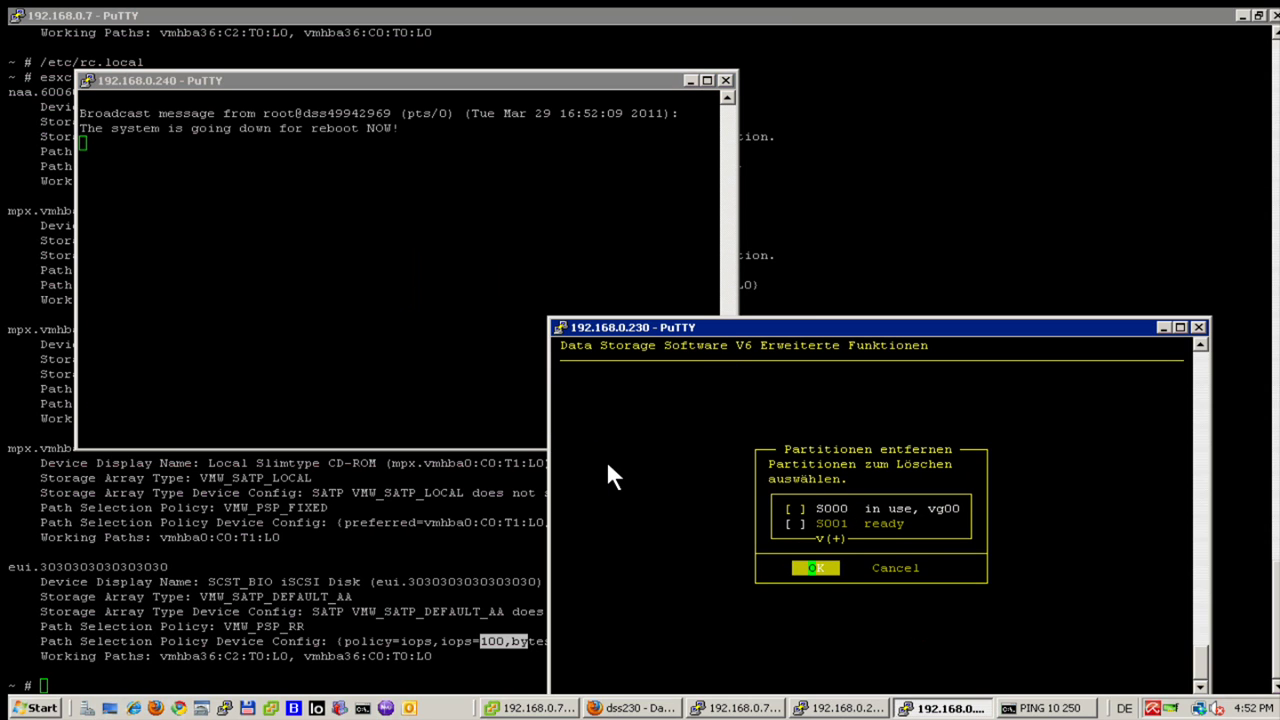
key(space)
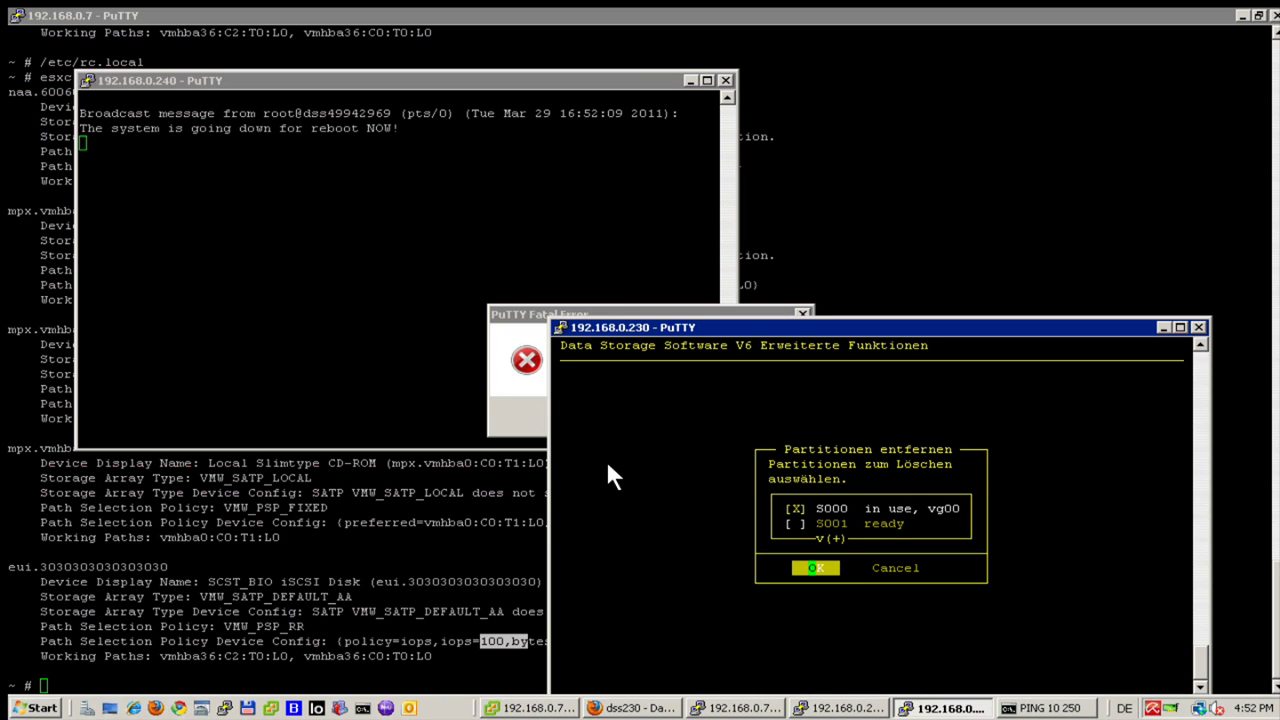
key(Down)
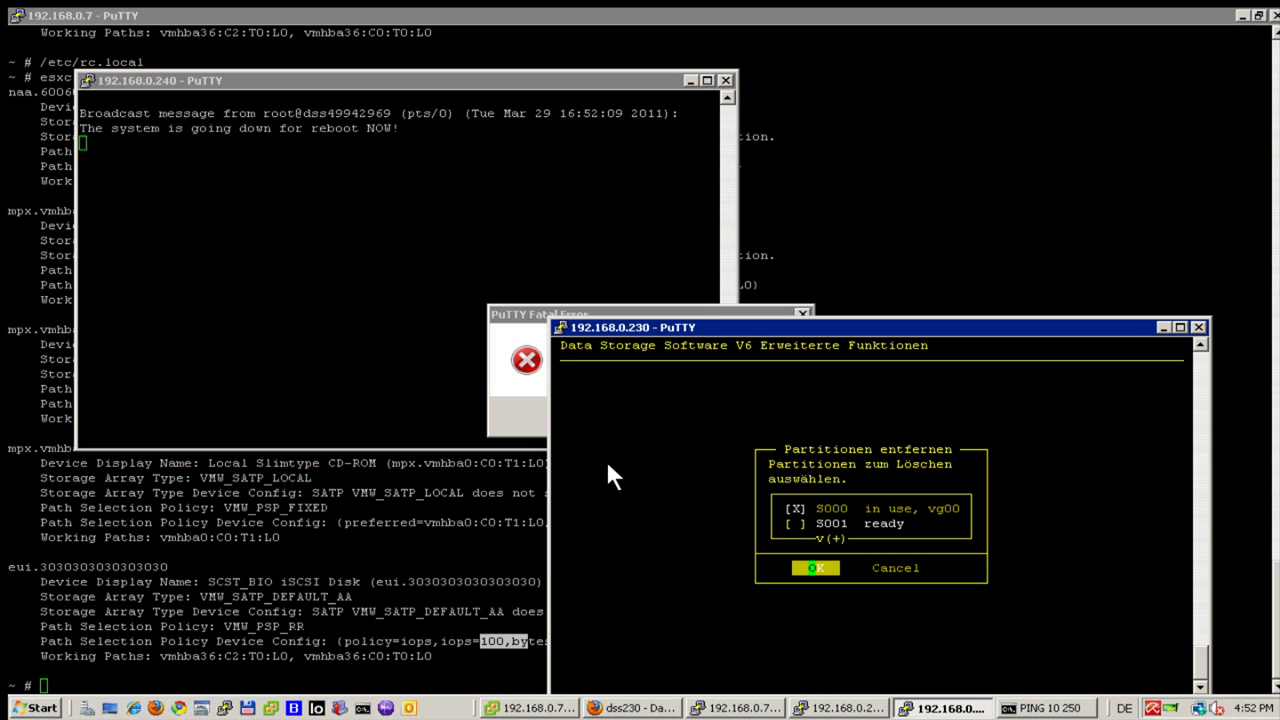
key(Return)
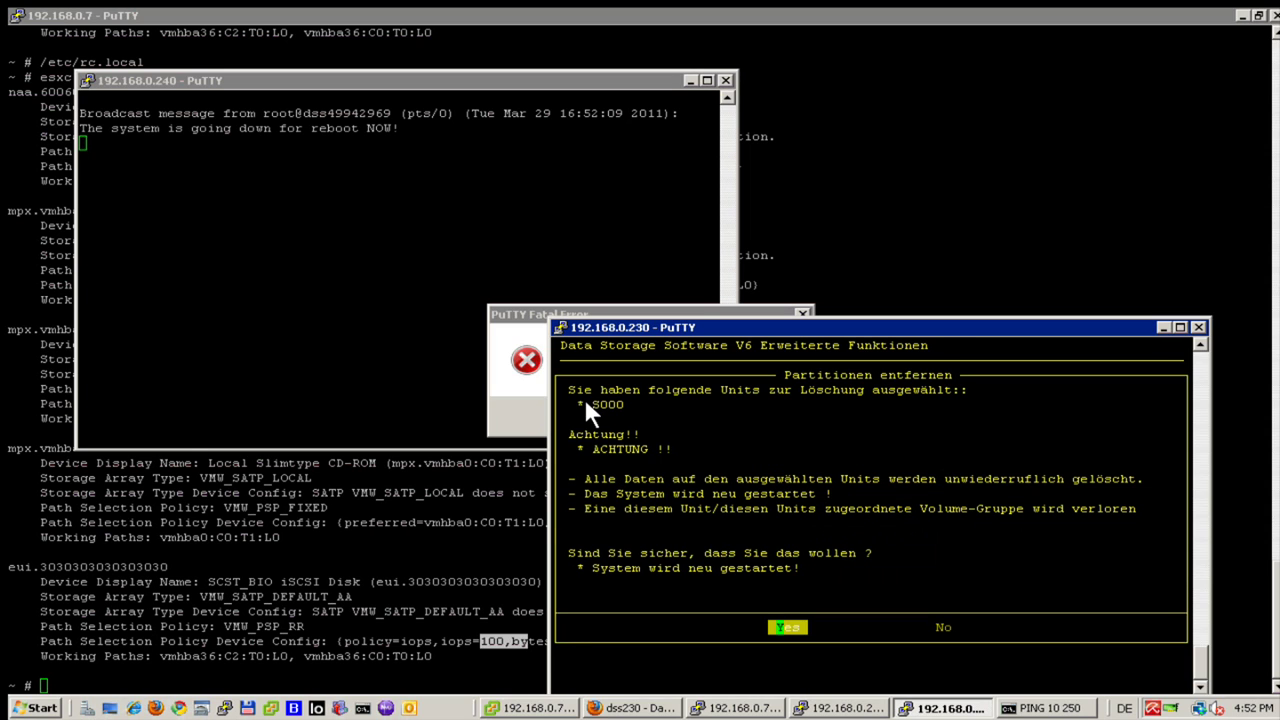
key(Return)
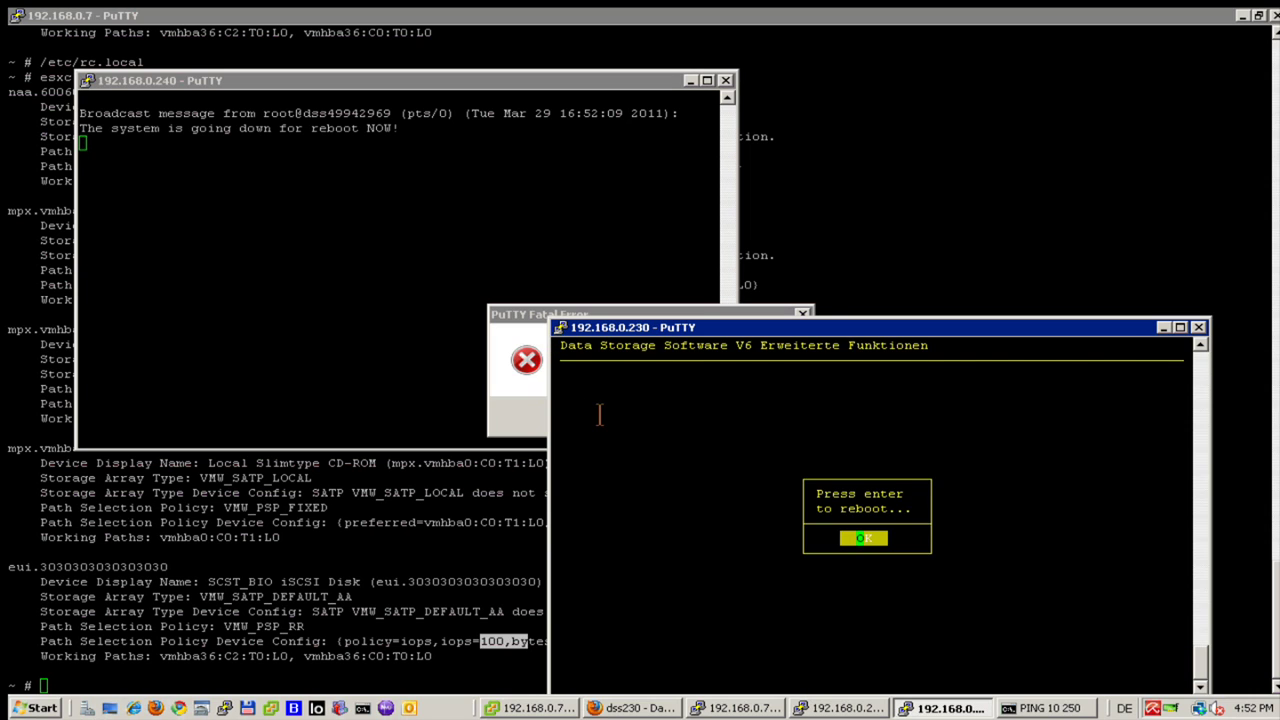
key(Return)
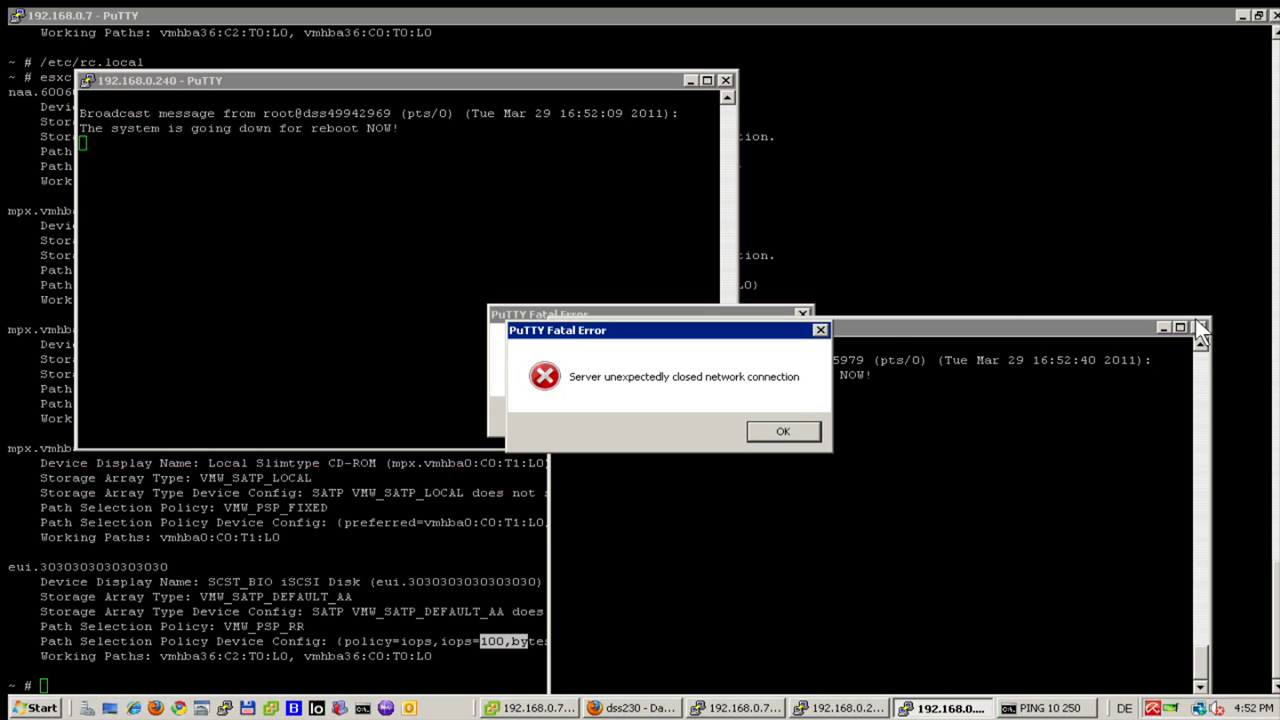
Dismiss both connection errors and close the dead 0.230 and 0.240 PuTTY windows.
click(782, 428)
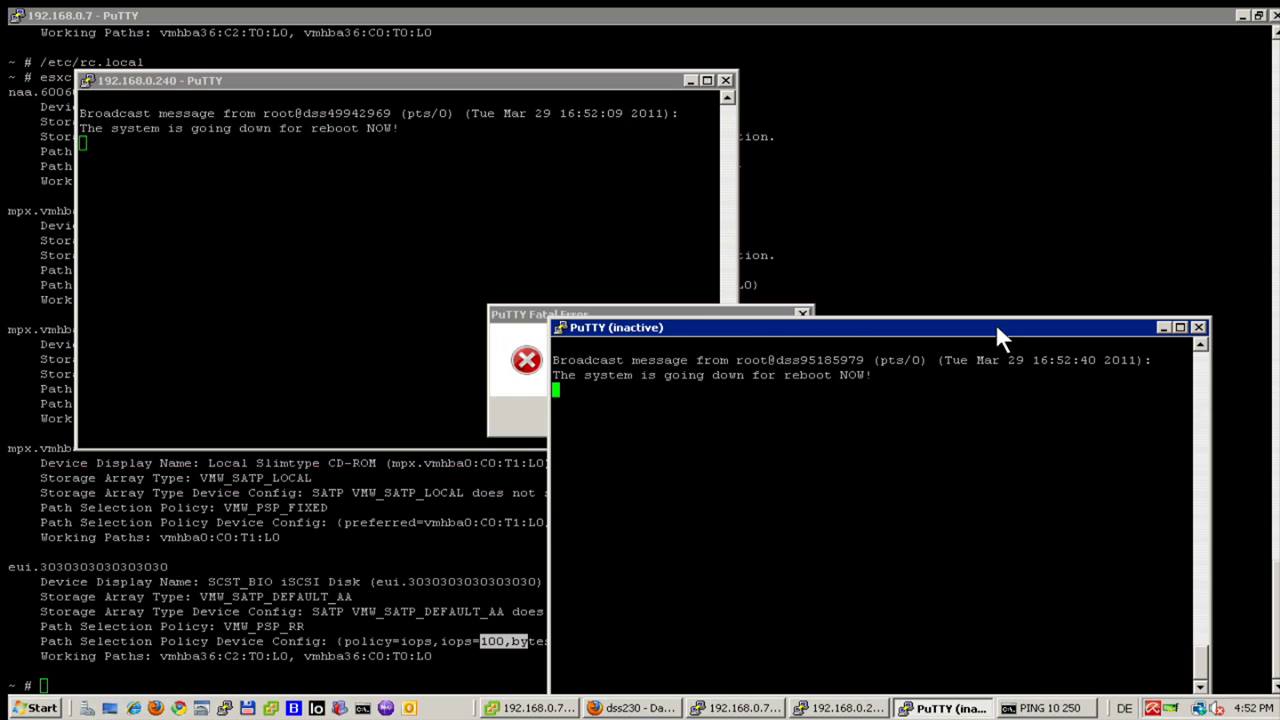
click(1198, 327)
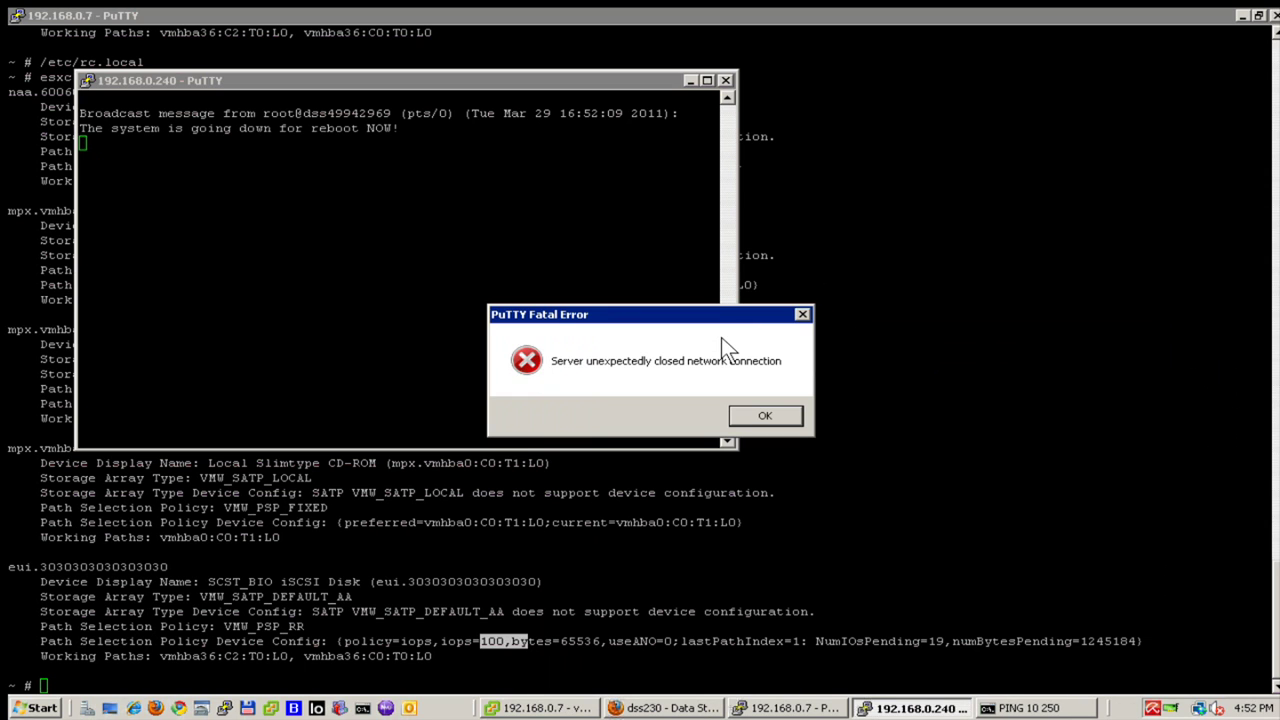
click(752, 415)
click(727, 81)
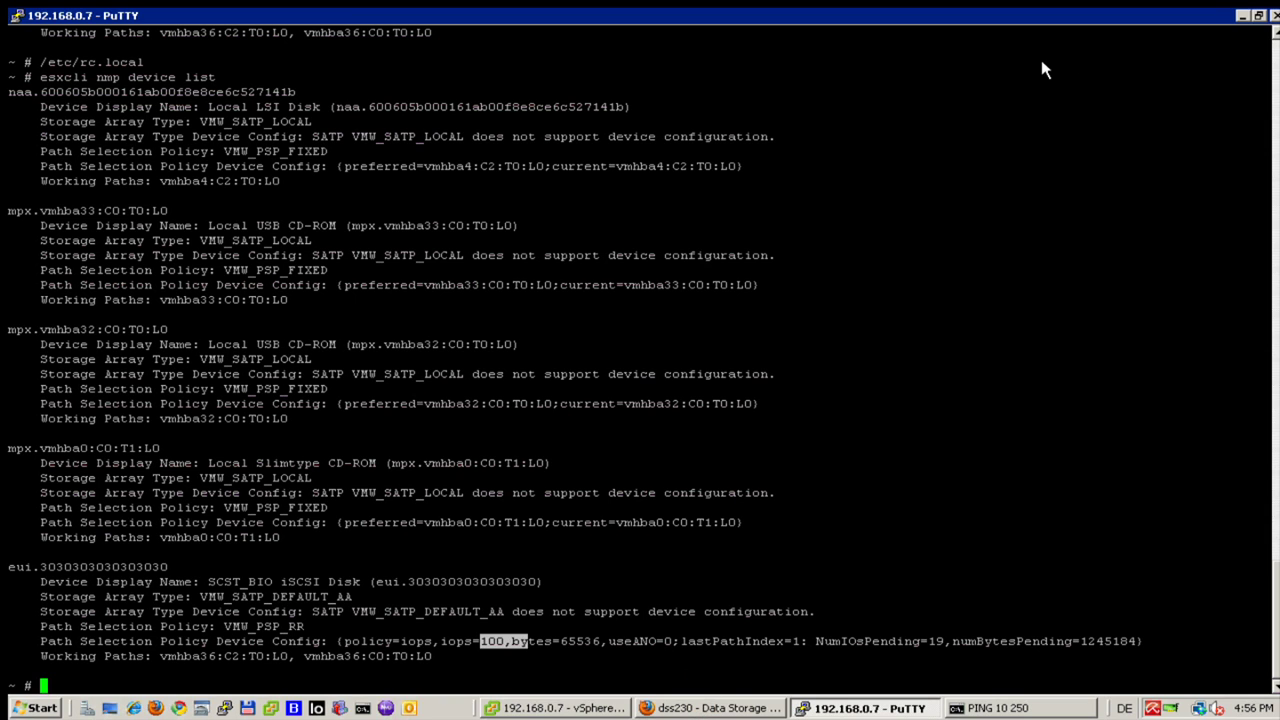
Minimise the 192.168.0.7 PuTTY console to reveal the dss230 Failover page.
click(1237, 16)
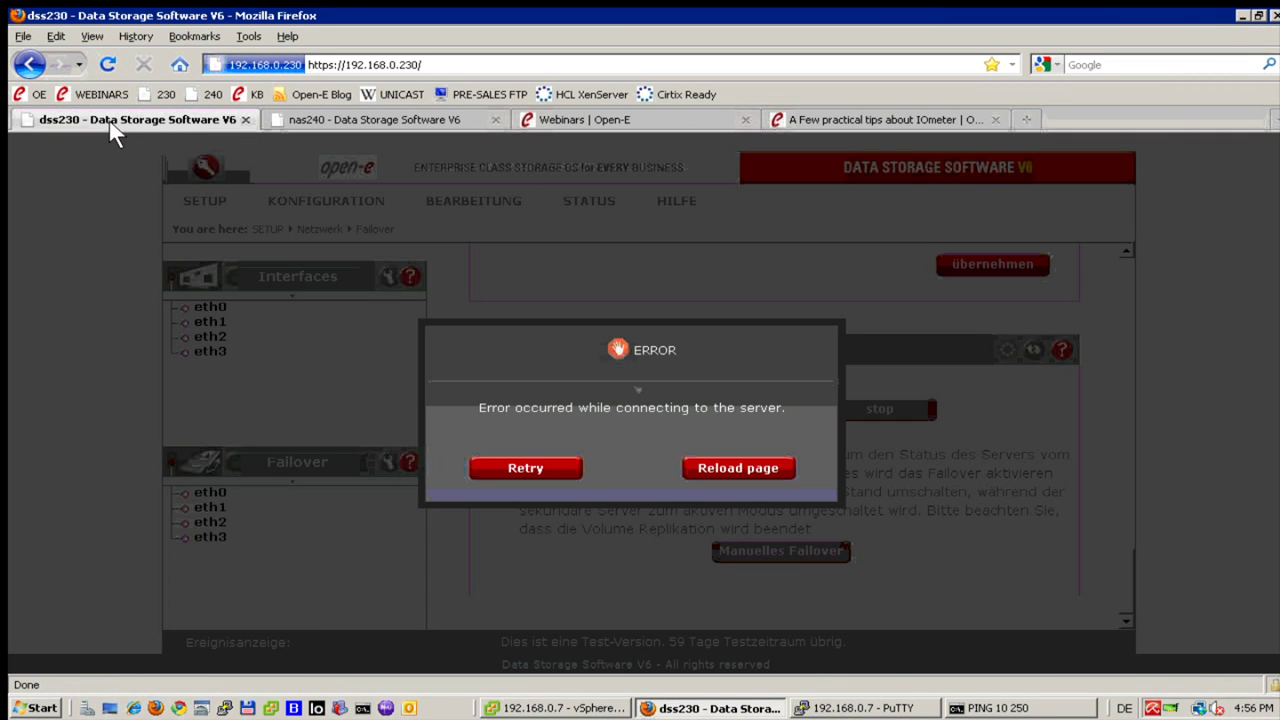
Reload the dss230 page and permanently add a security exception for its untrusted certificate.
click(107, 64)
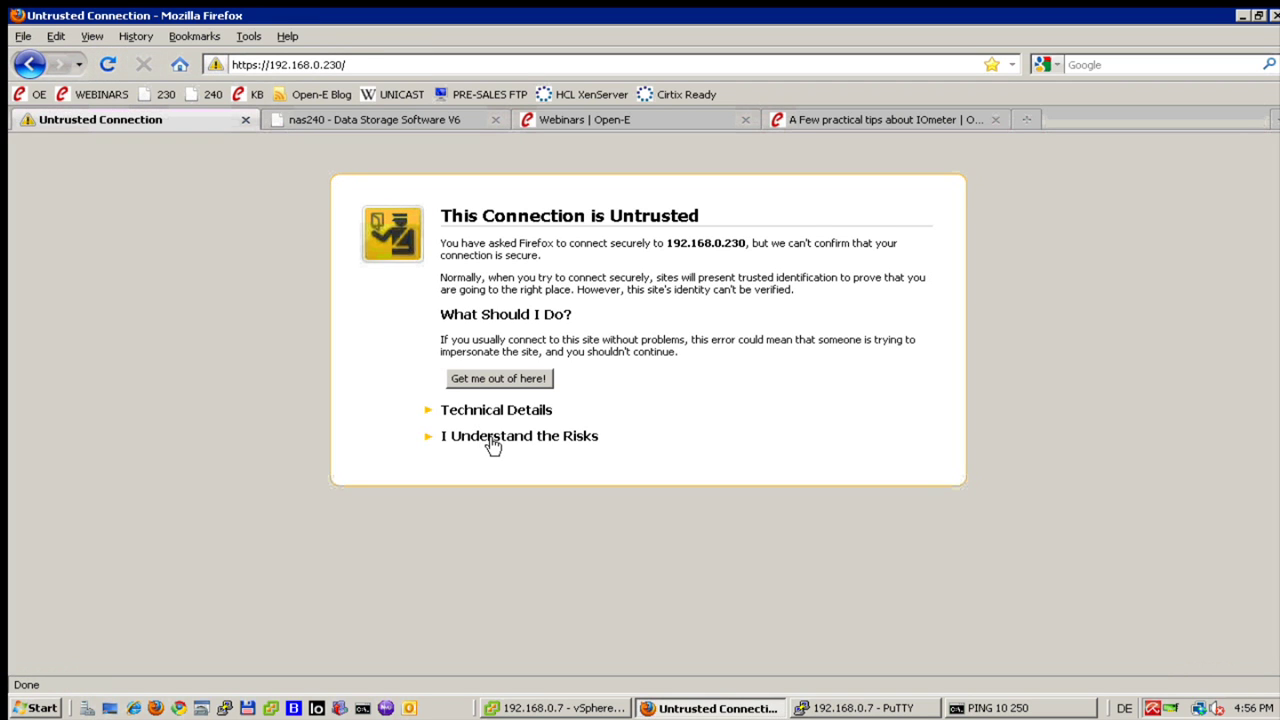
click(493, 437)
click(480, 549)
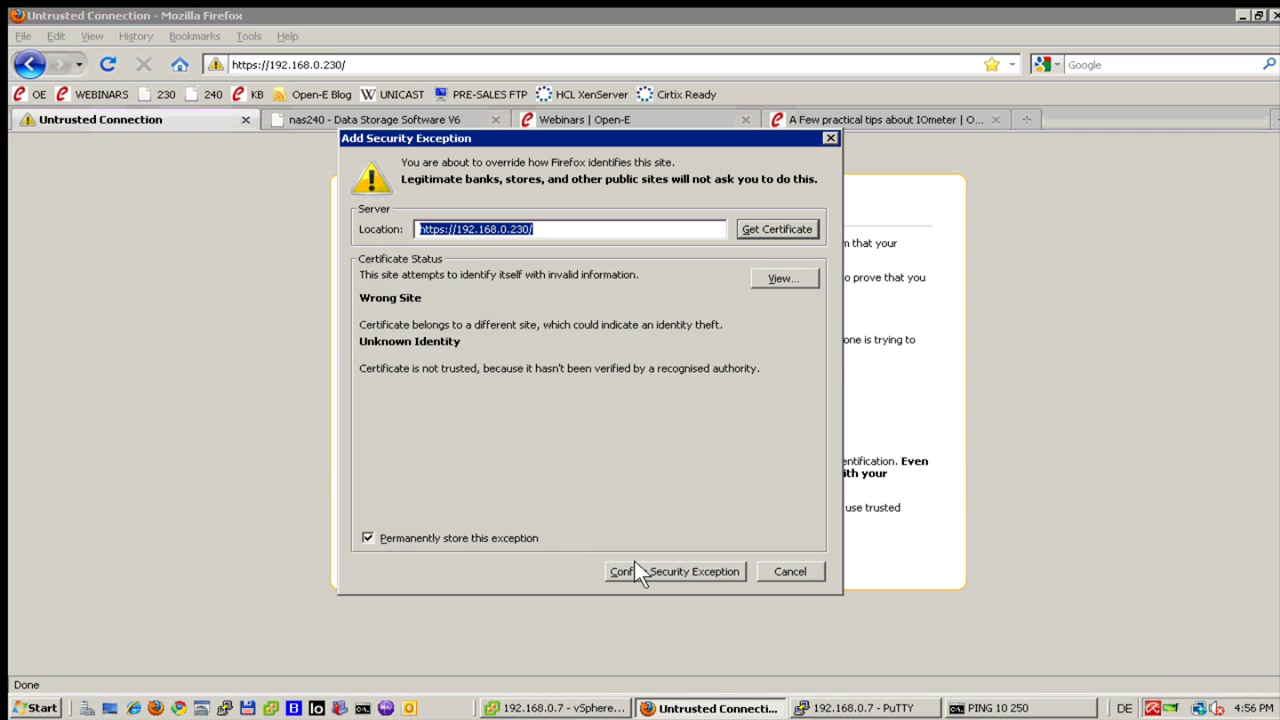
click(634, 571)
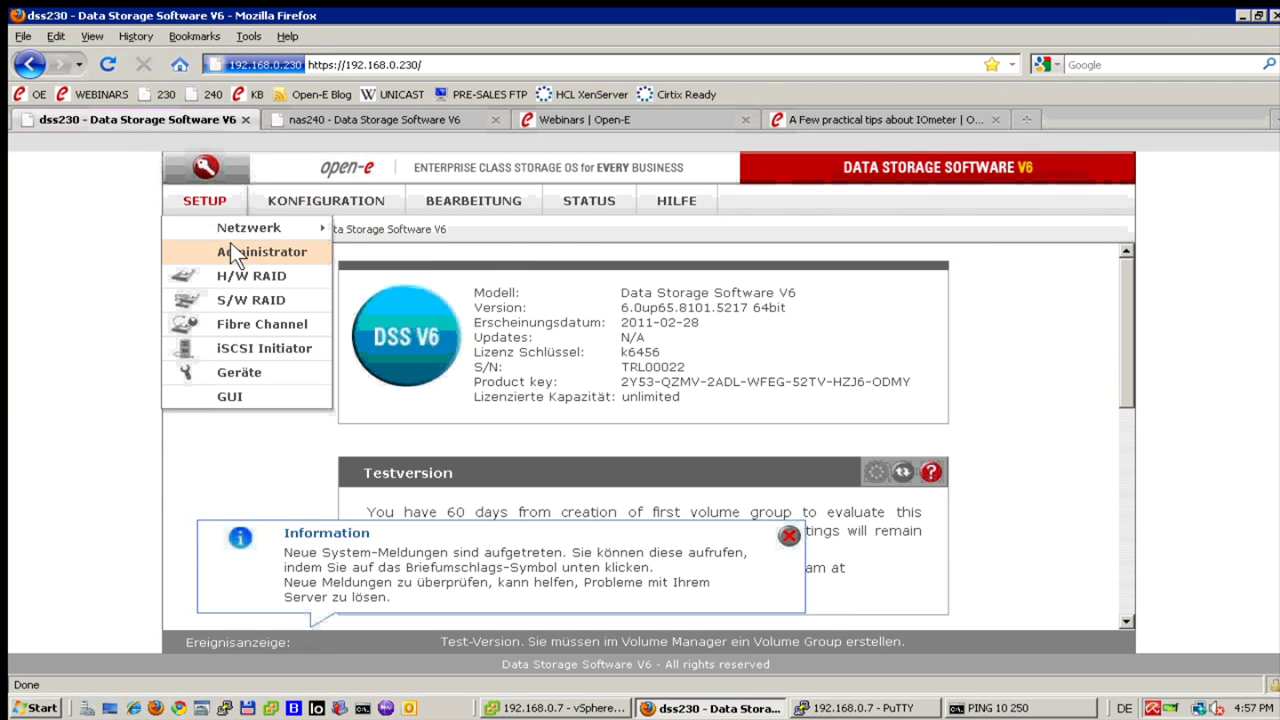
Tick 'Fehler senden' under E-Mail Benachrichtigung in Administrator settings, then open the Ereignisanzeige event log.
click(231, 248)
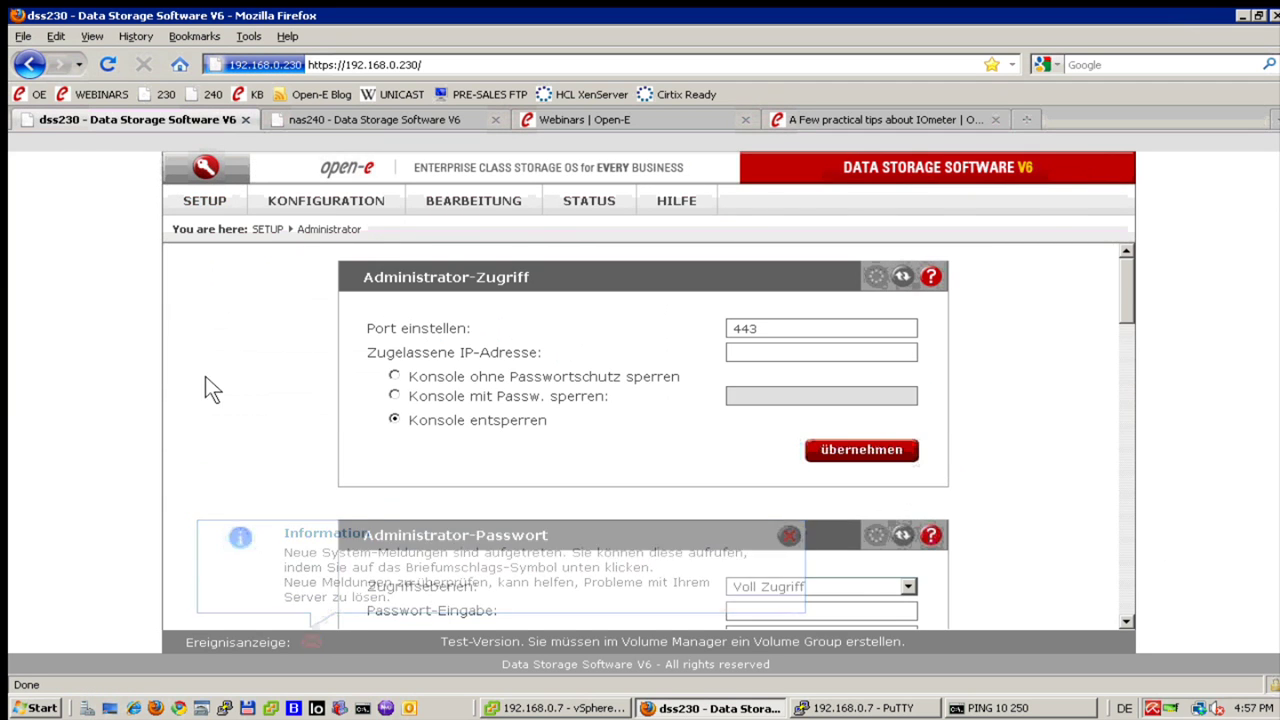
scroll(205, 376, down, 5)
scroll(207, 392, down, 3)
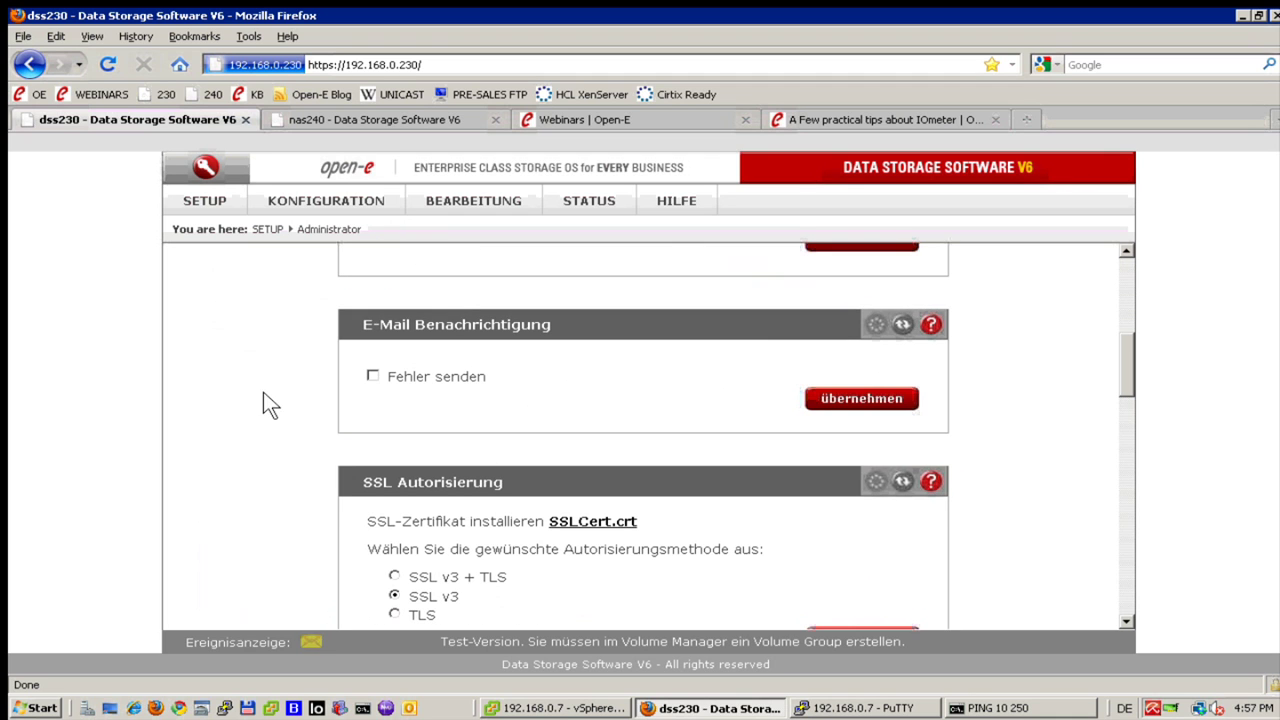
click(369, 376)
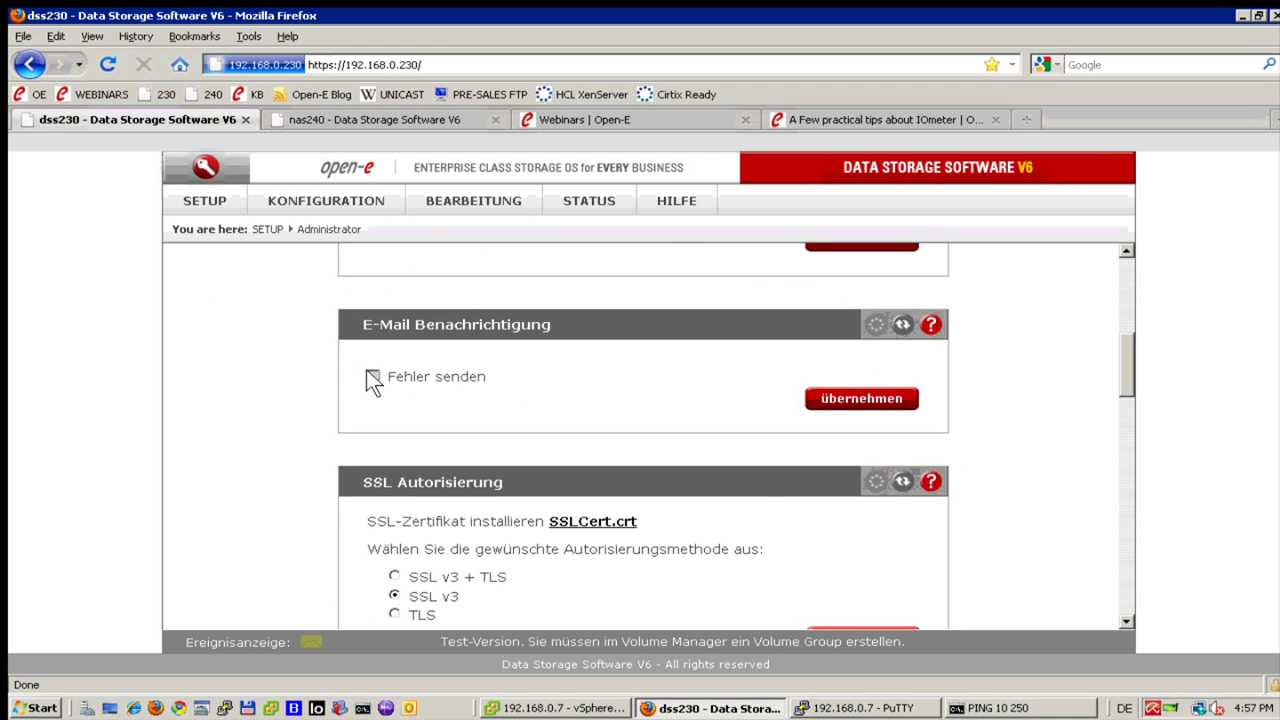
scroll(350, 390, down, 3)
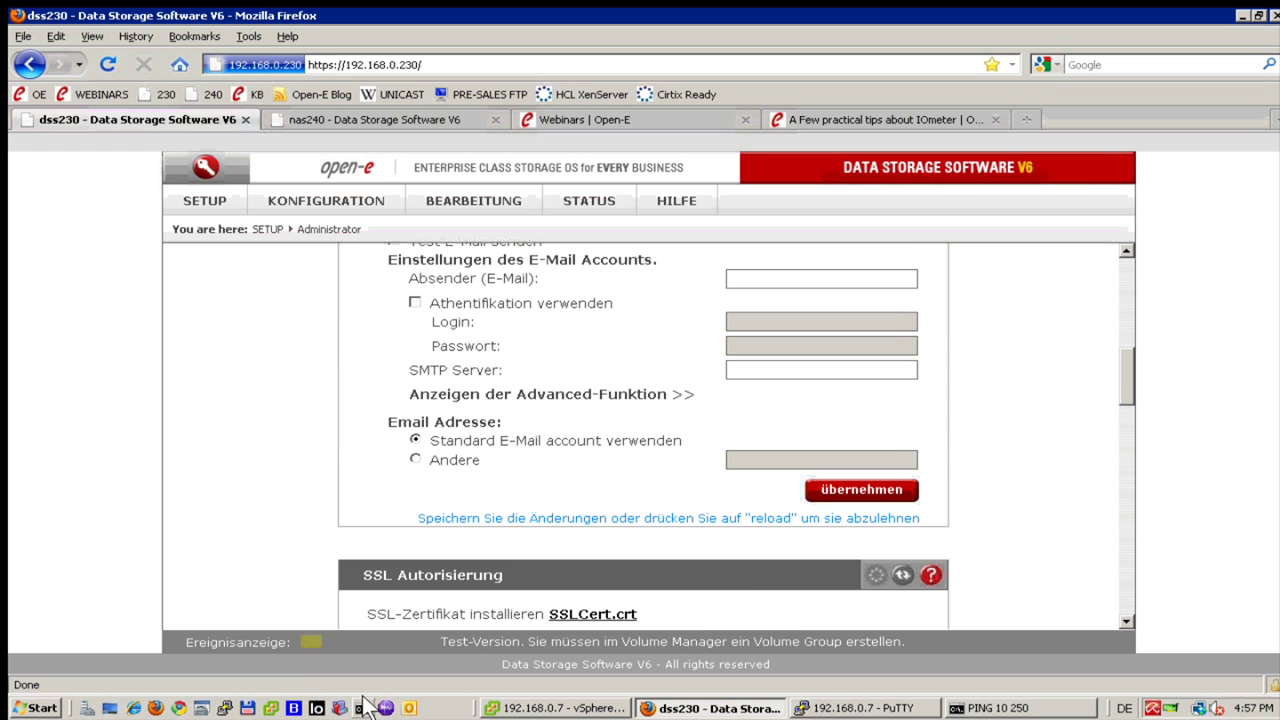
click(311, 642)
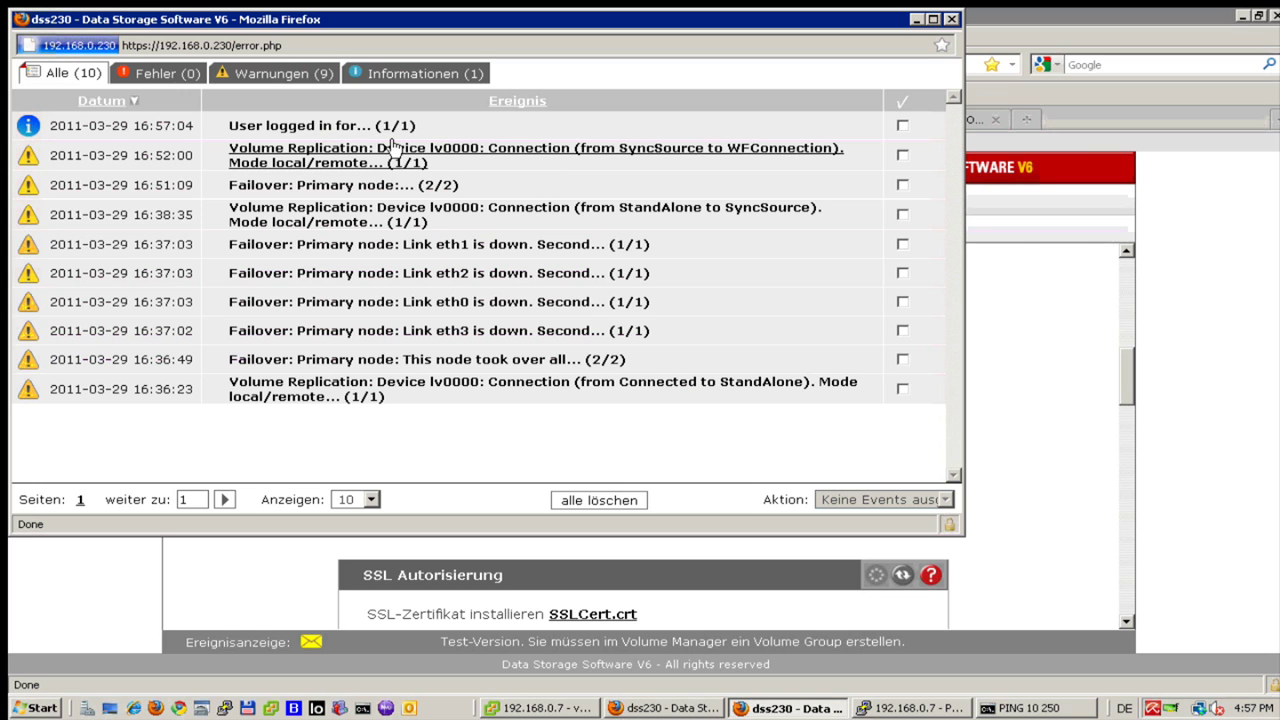
View the failover service event details, then close them and the event log.
click(325, 188)
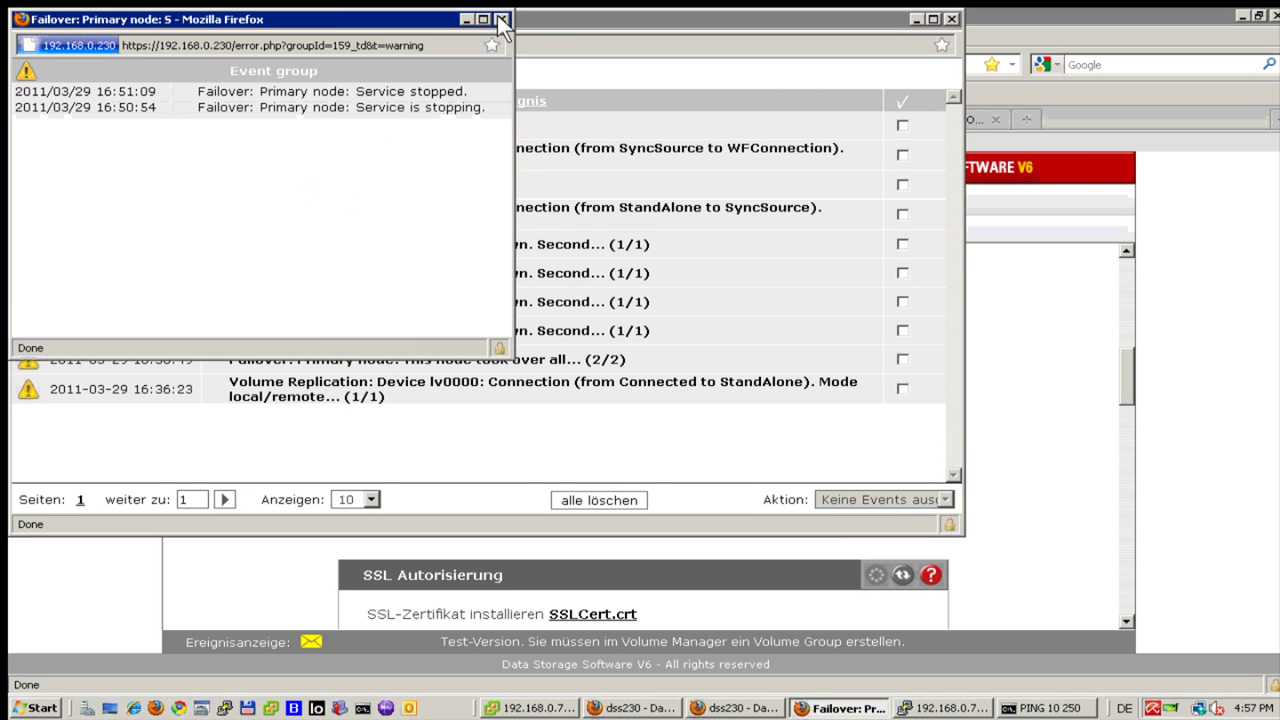
click(501, 19)
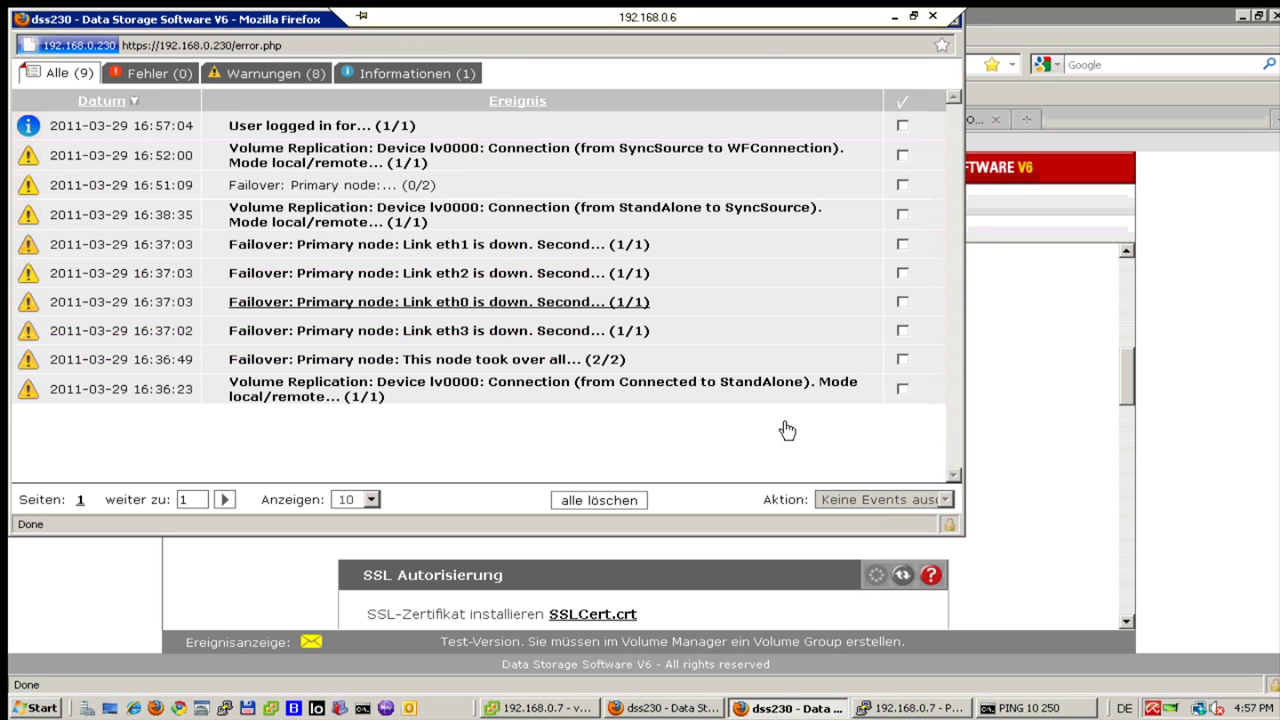
click(951, 20)
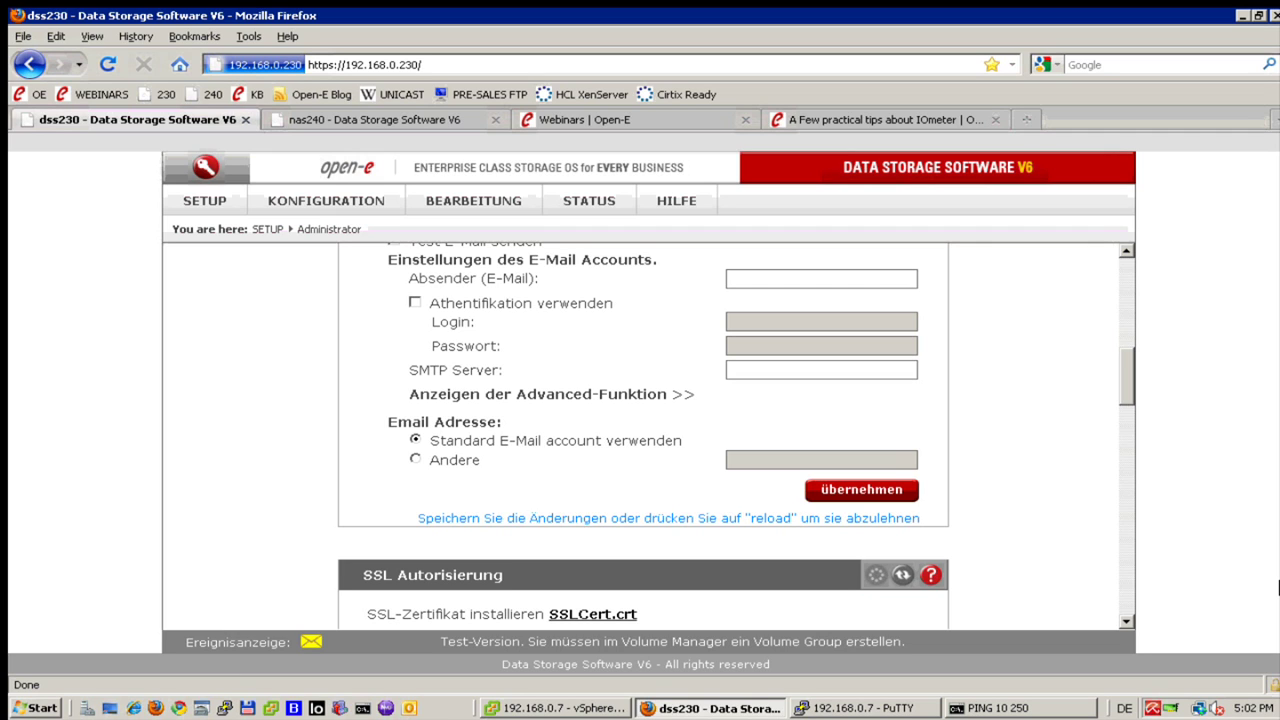
Reload SETUP > Administrator and scroll to the remote access (port 22222) and API (22223) panels.
click(193, 200)
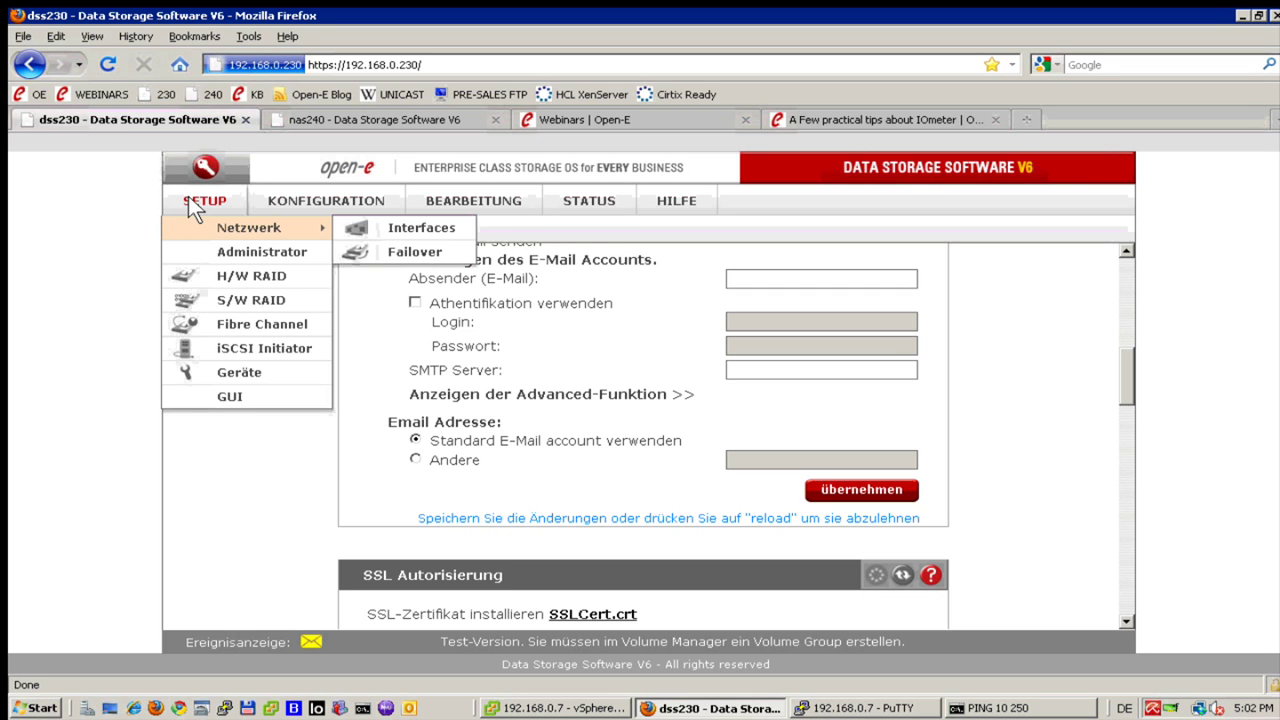
click(205, 251)
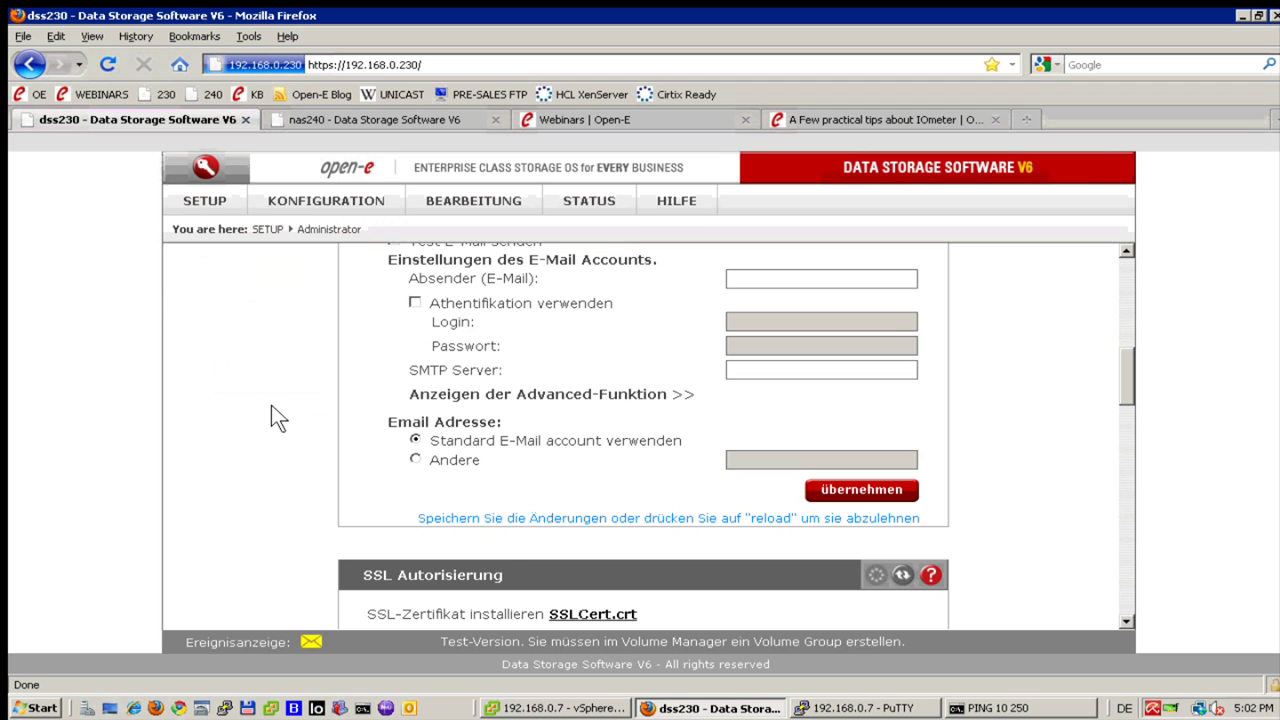
scroll(271, 406, down, 10)
scroll(271, 406, down, 10)
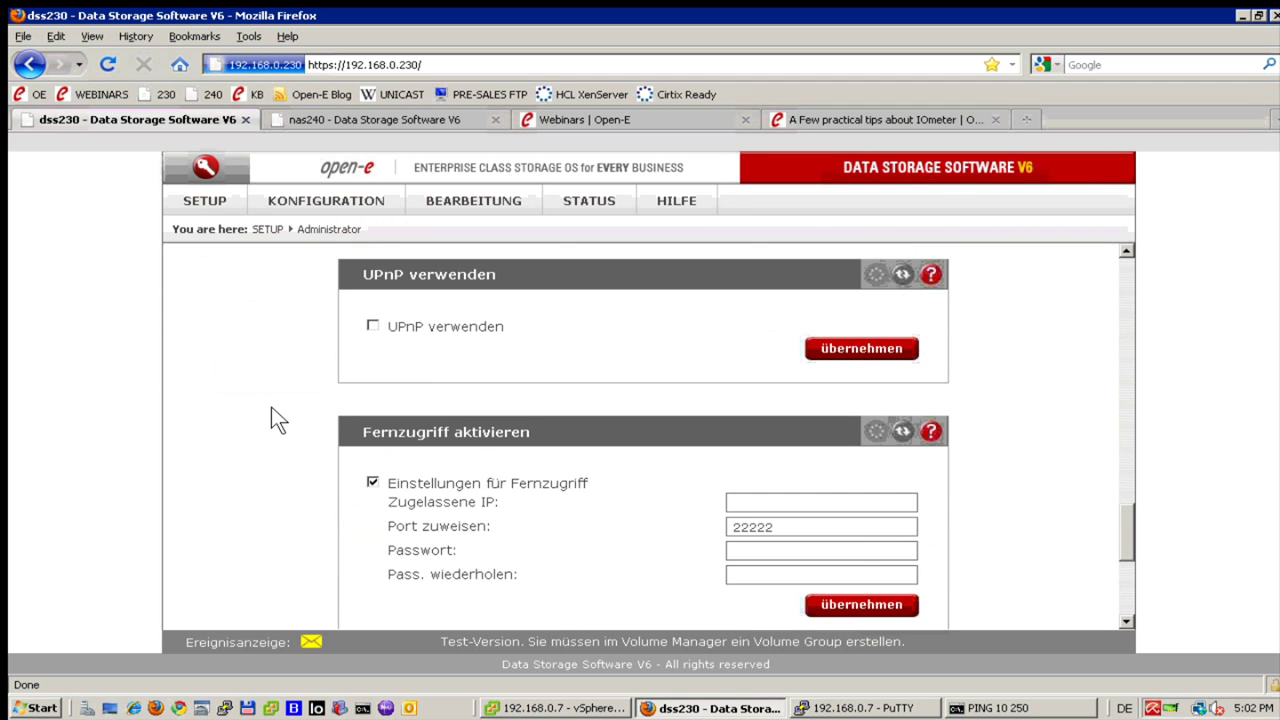
scroll(271, 406, up, 2)
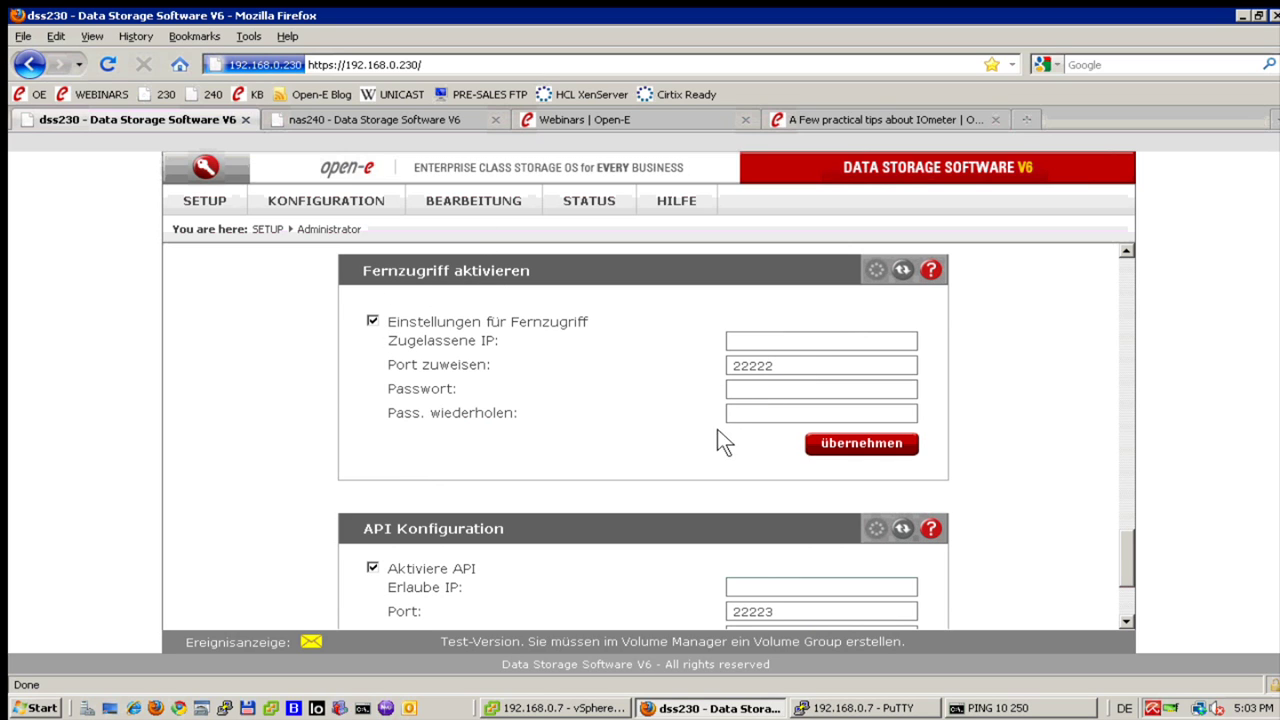
scroll(250, 379, down, 1)
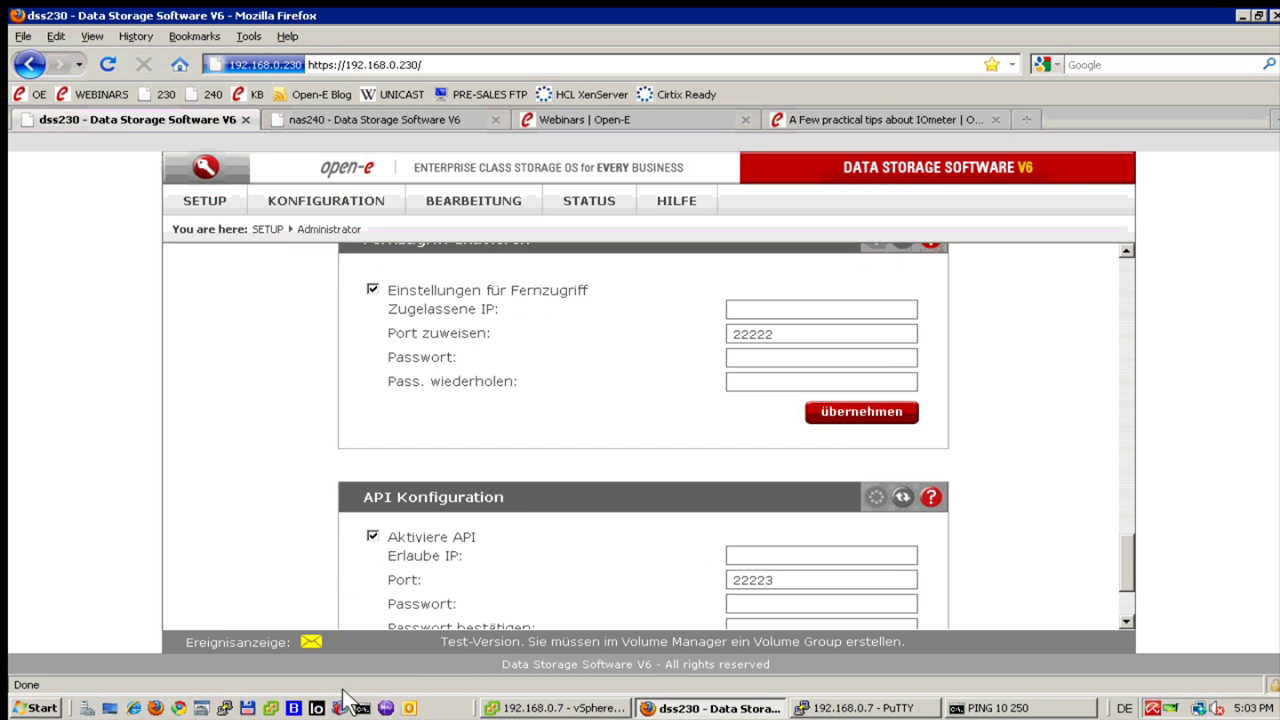
Log in to the 192.168.0.230 console via the saved PuTTY '230' session and view the shortcut help.
click(244, 708)
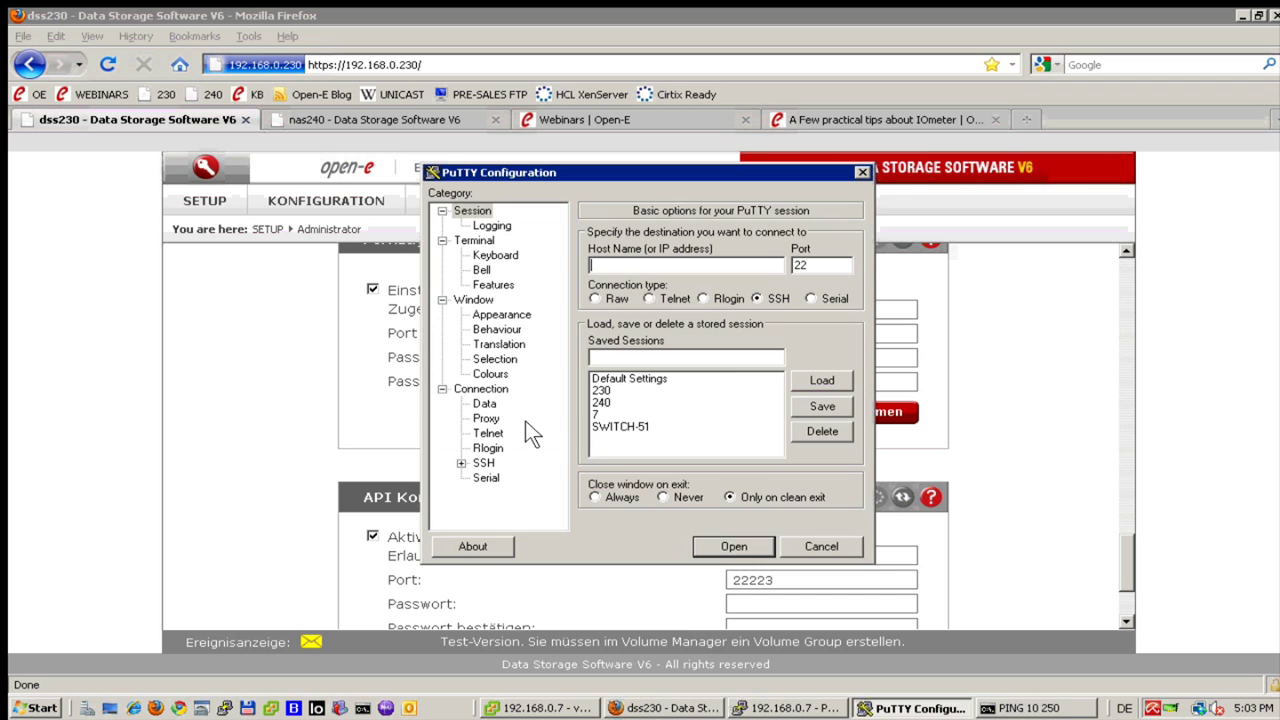
double_click(613, 389)
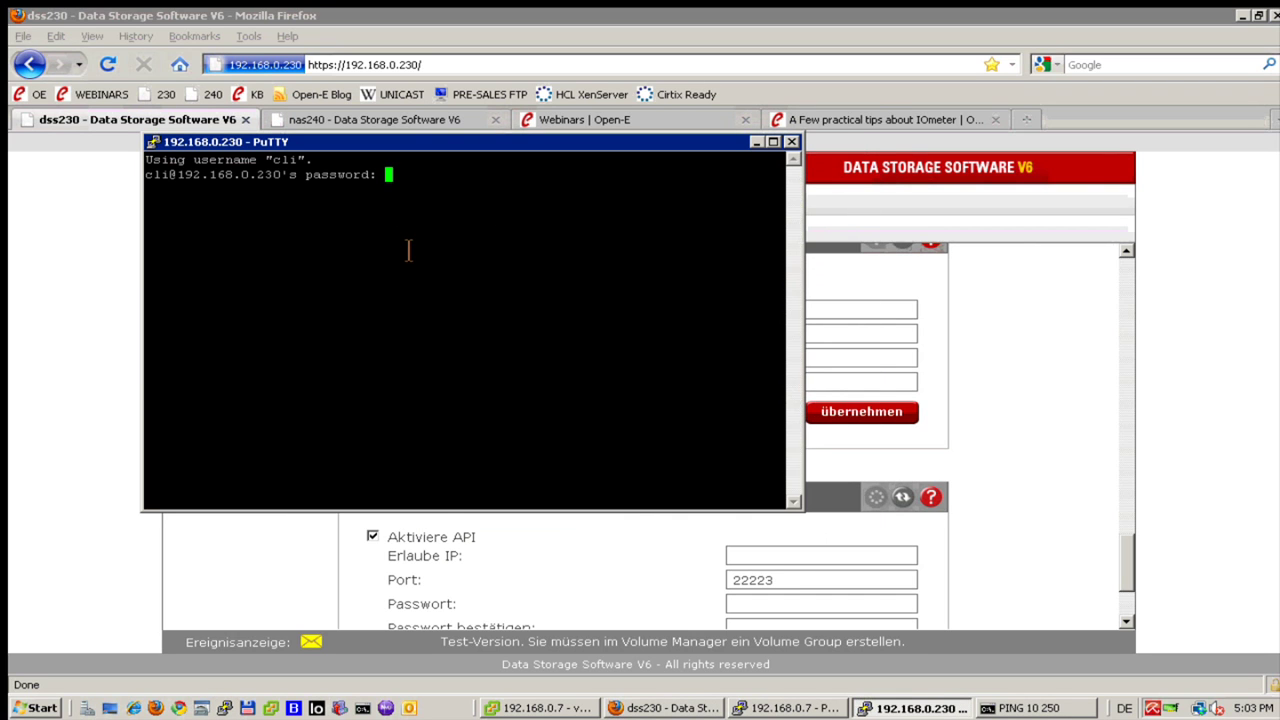
key(Return)
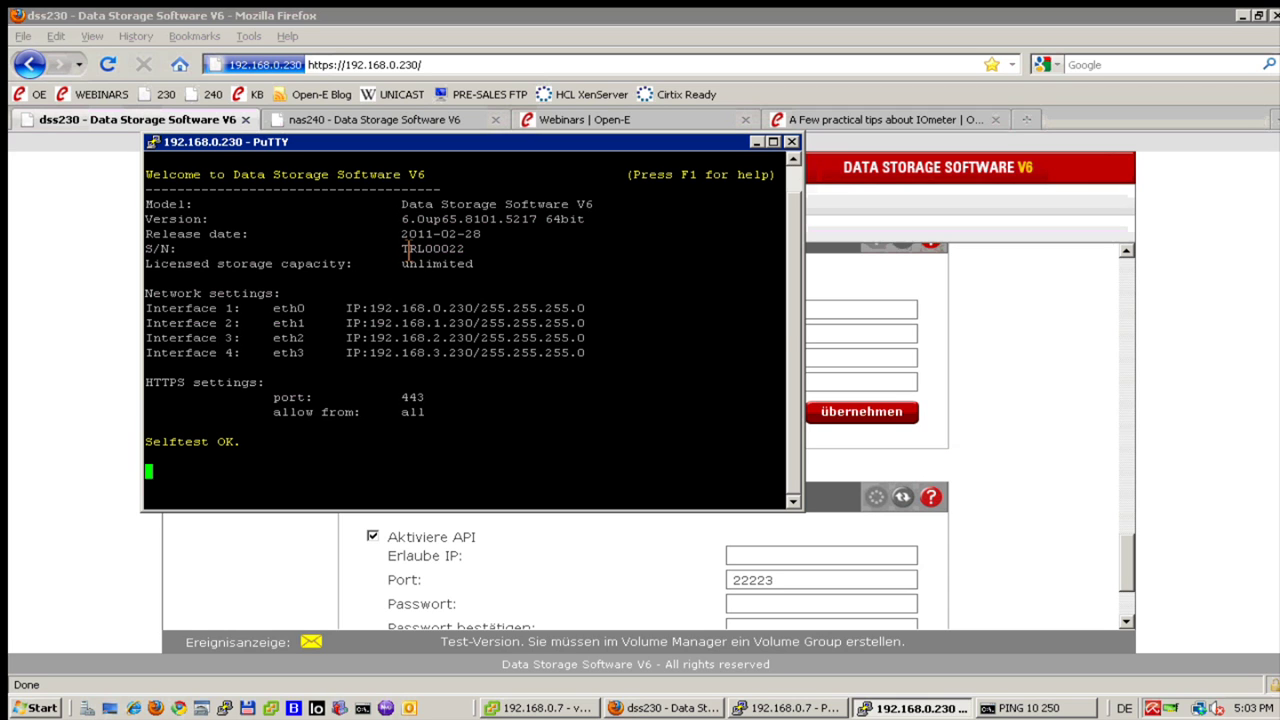
key(F1)
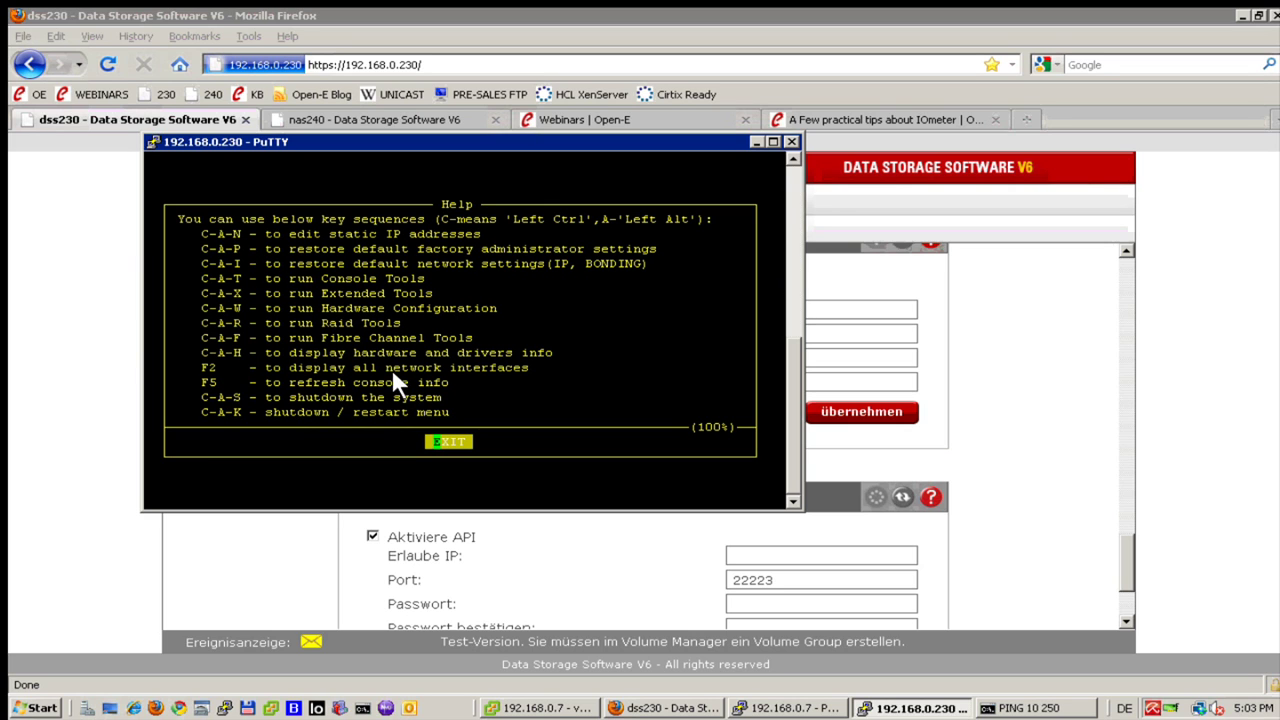
key(Return)
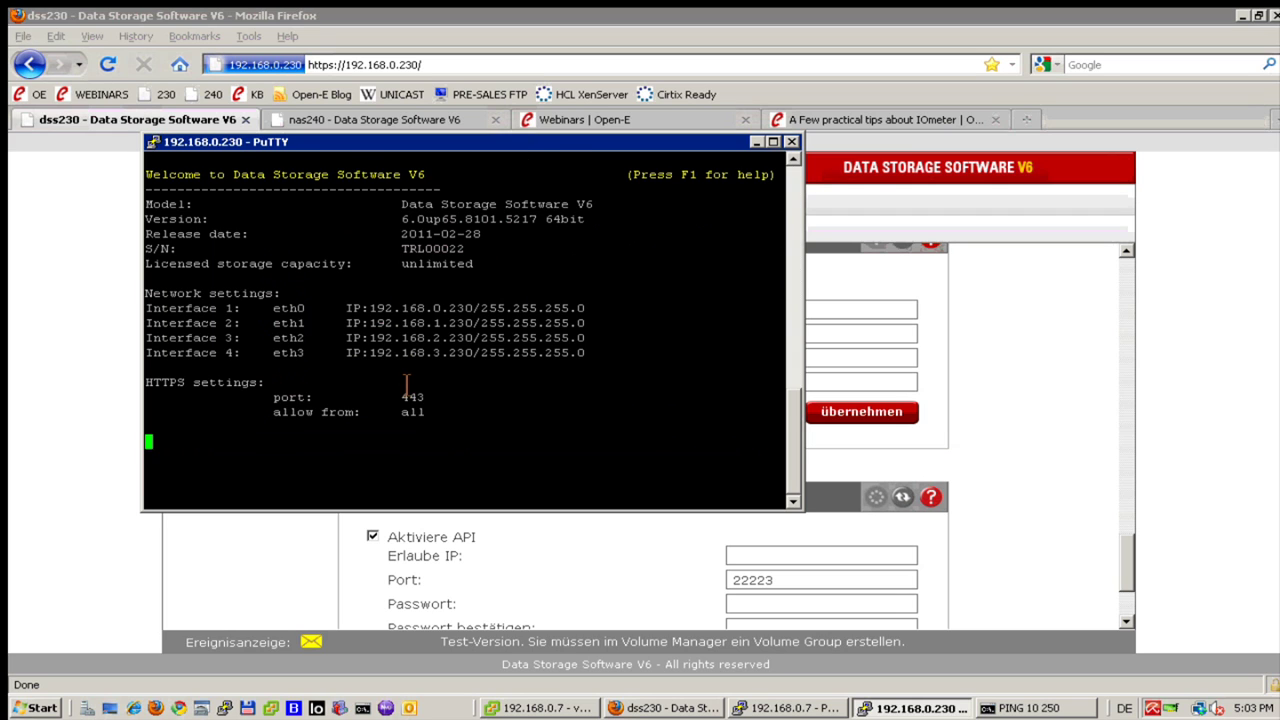
Open the static network settings with Ctrl+Alt+N and select eth0's adapter settings.
key(ctrl+alt+n)
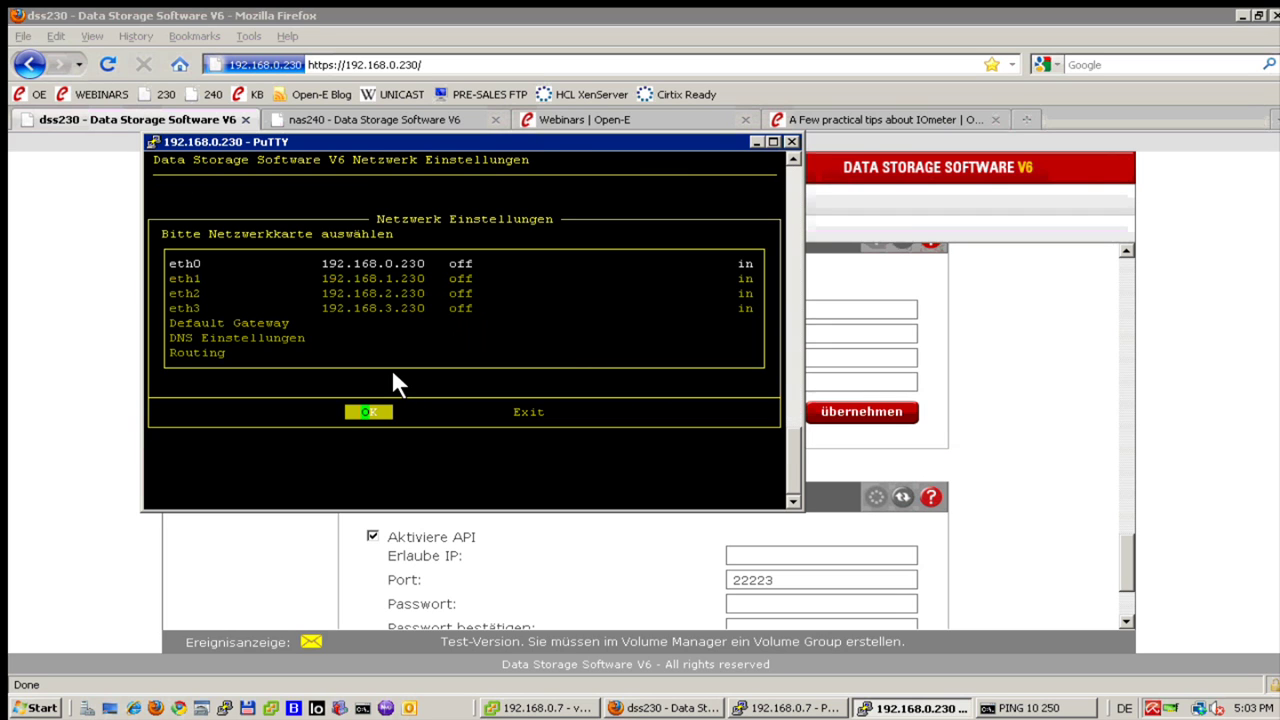
key(Down)
key(Down)
key(Down)
key(Up)
key(Up)
key(Up)
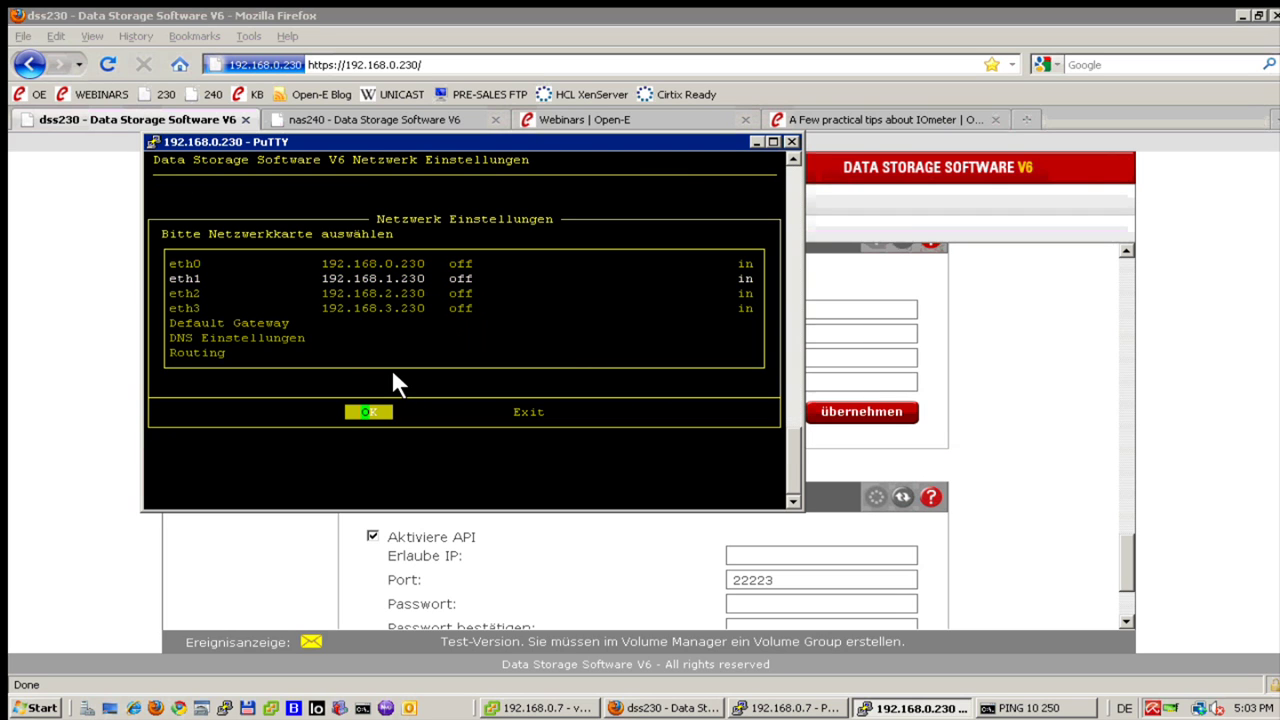
key(Return)
Review eth0's detailed adapter info, then exit back to the welcome screen.
key(Down)
key(Down)
key(Down)
key(Down)
key(Down)
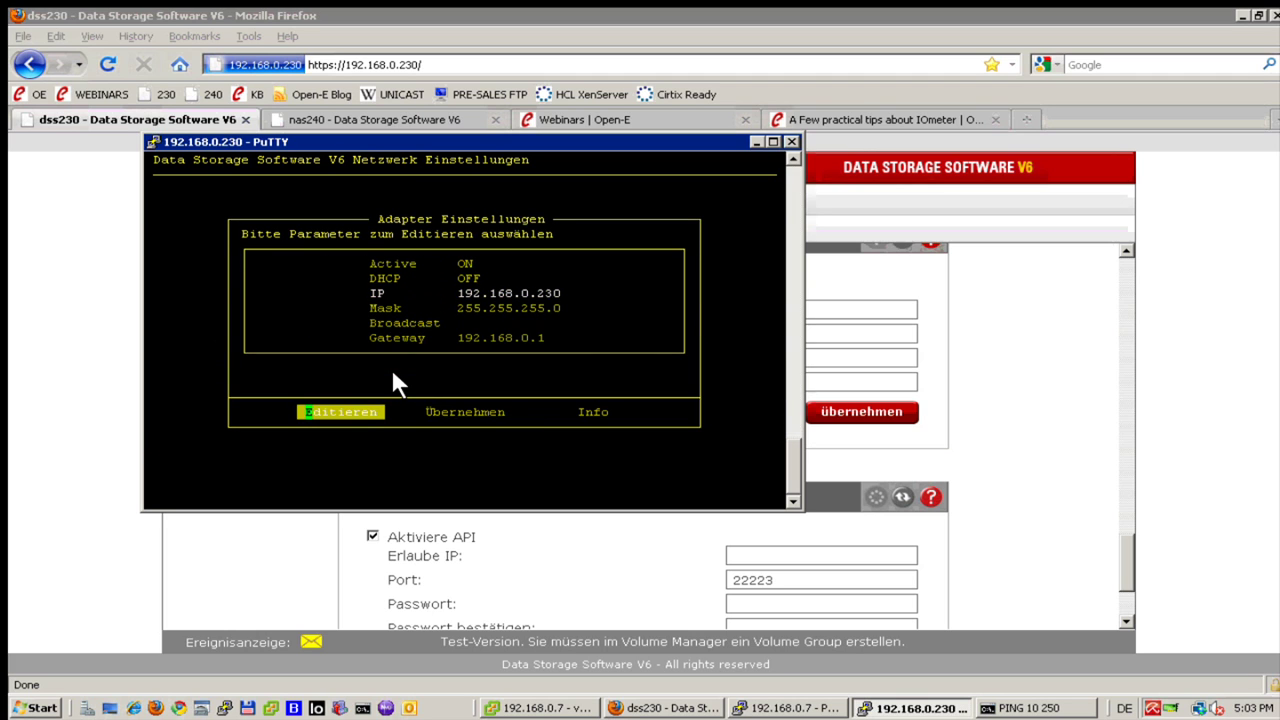
key(Right)
key(Right)
key(Return)
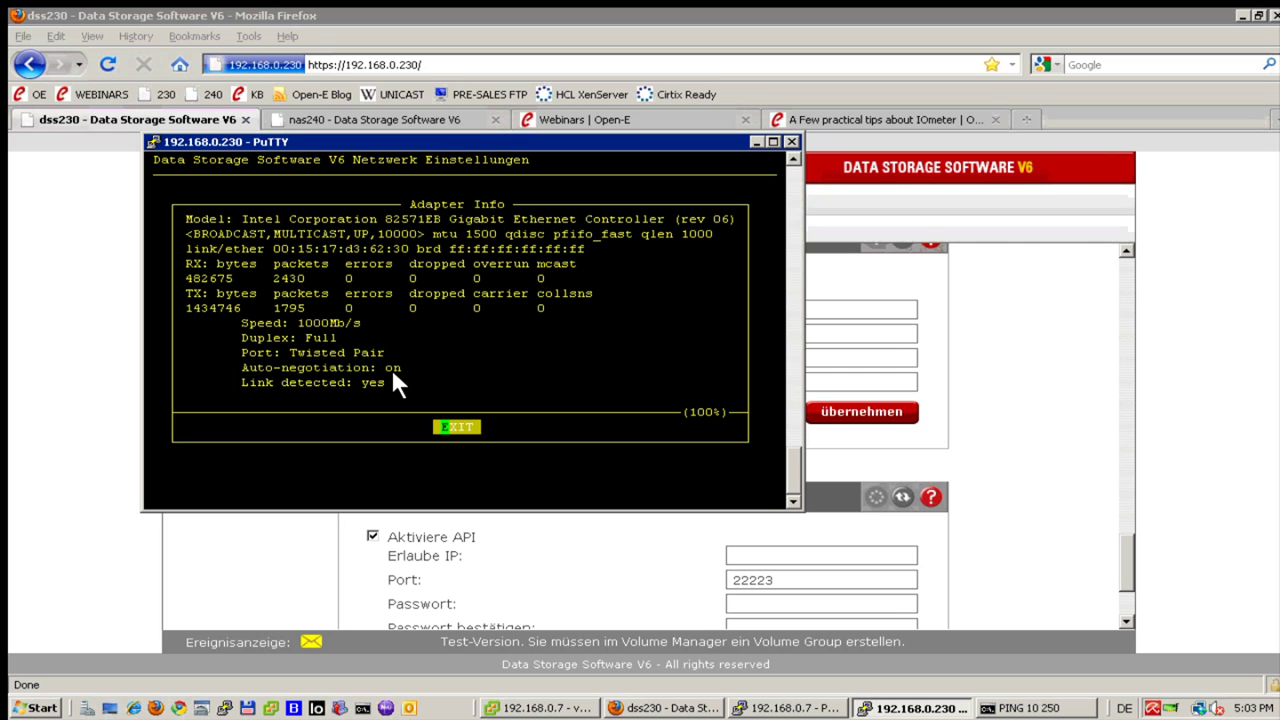
key(Return)
key(Return)
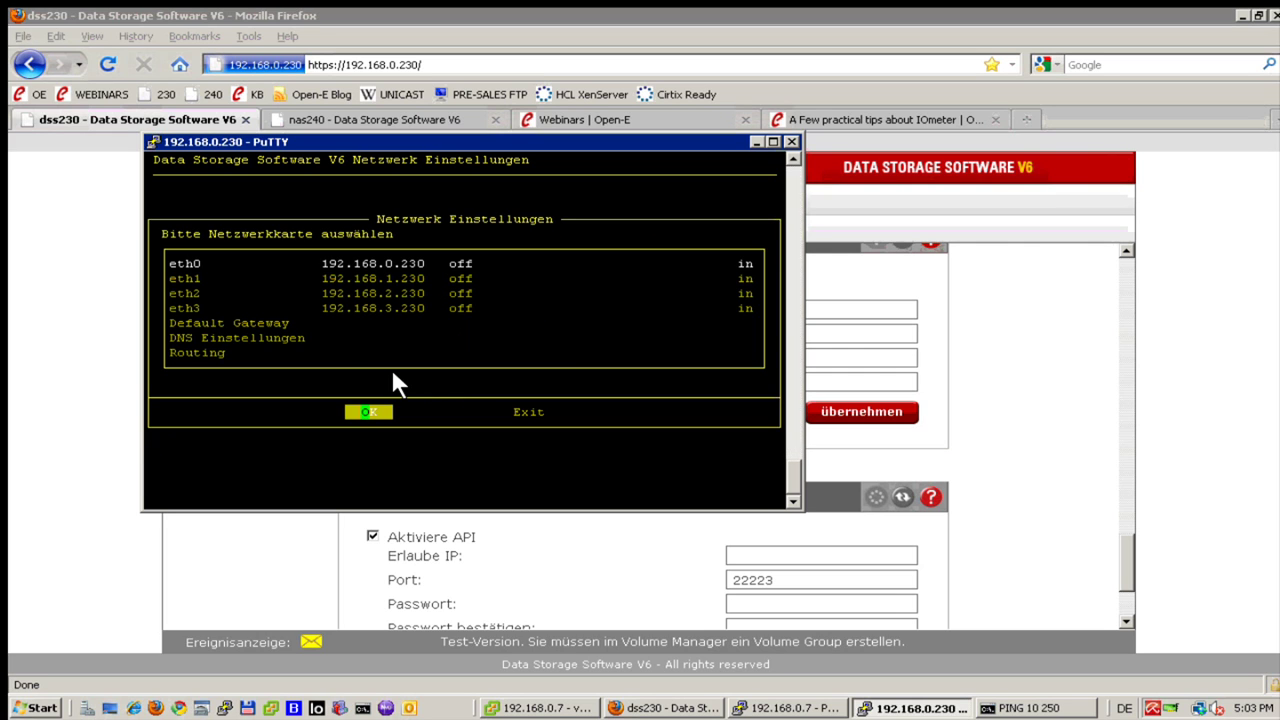
key(Right)
key(Return)
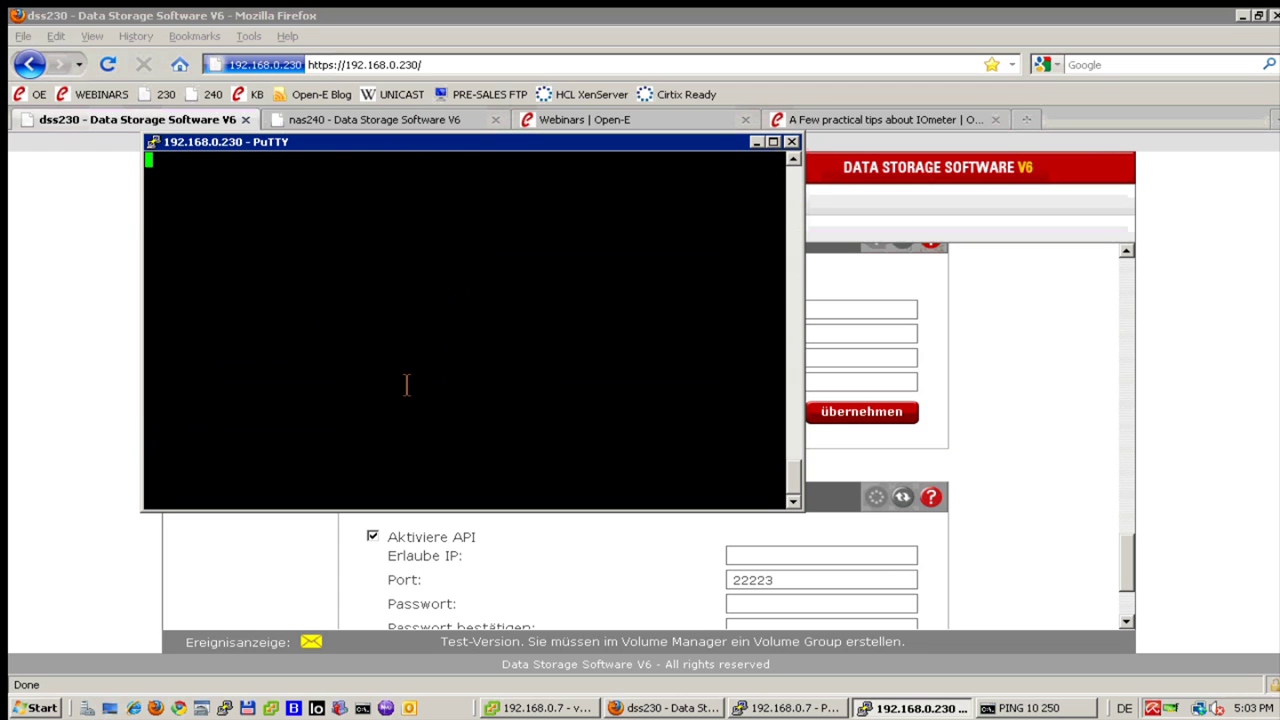
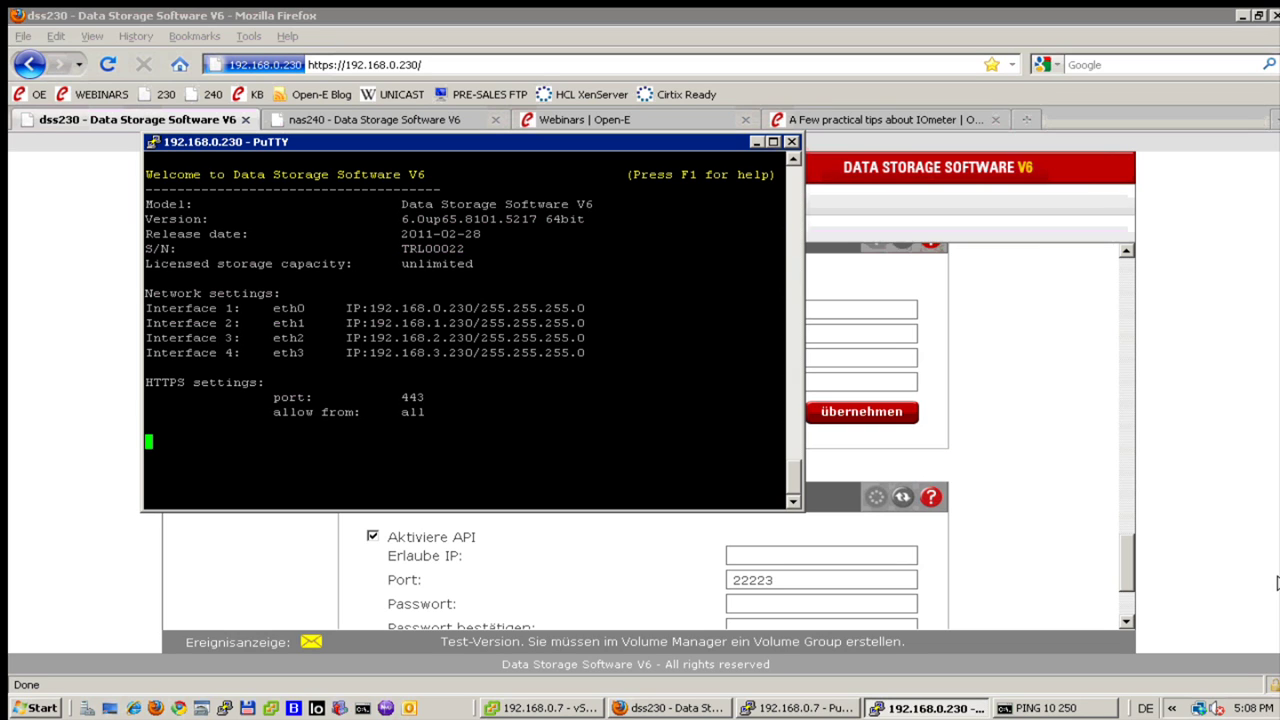
Bring the dss230 Data Storage Software V6 page in Firefox back to the front.
click(421, 634)
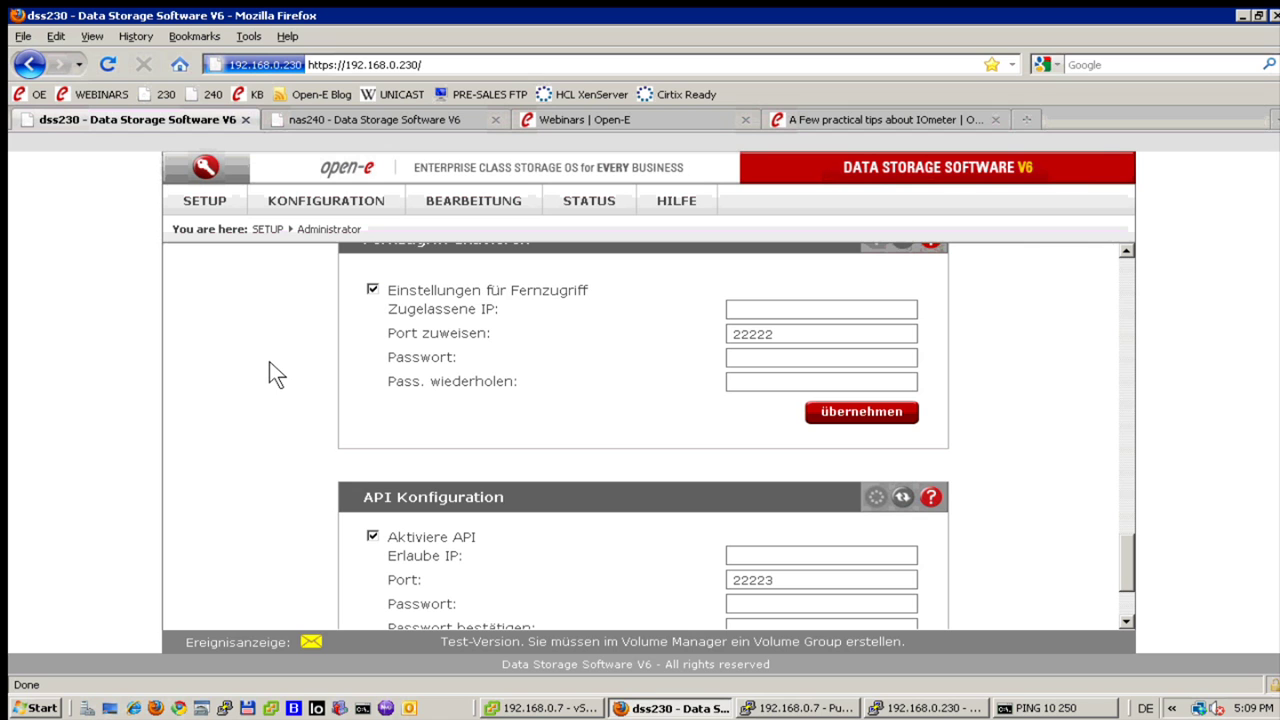
Reload the nas240 admin page, expand its certificate risk details, then return to dss230.
click(302, 115)
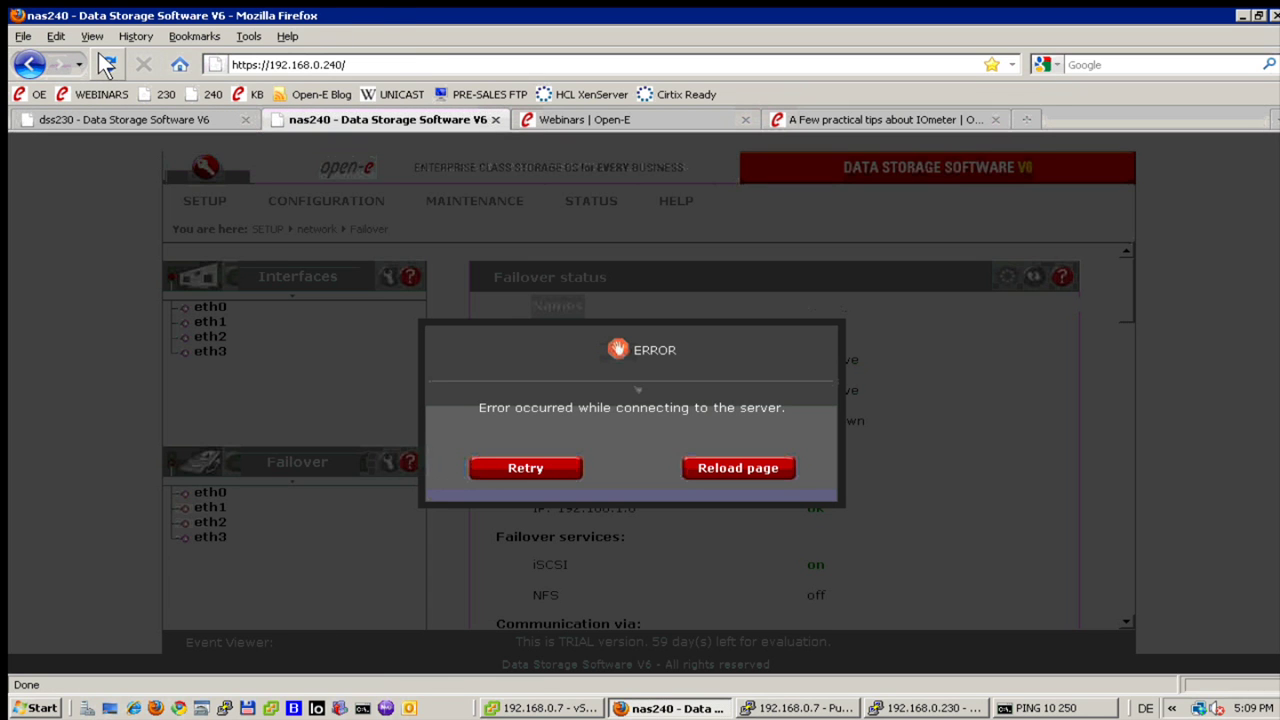
click(106, 63)
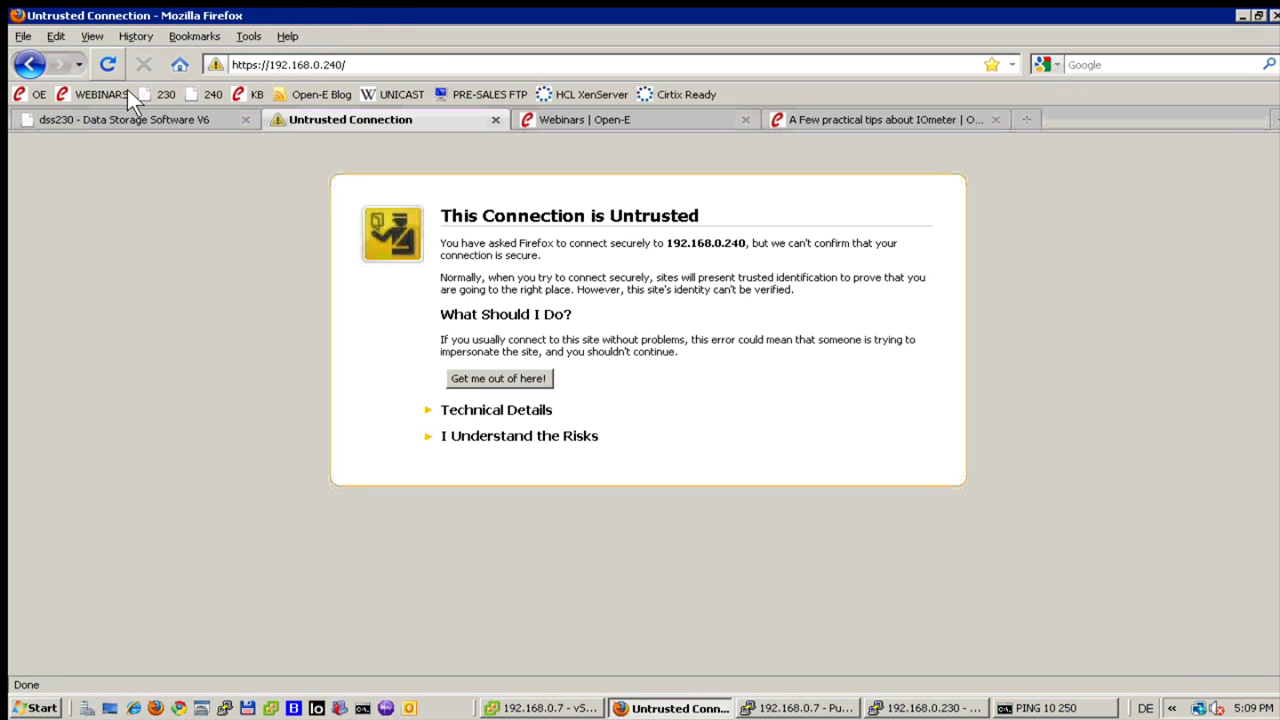
click(440, 435)
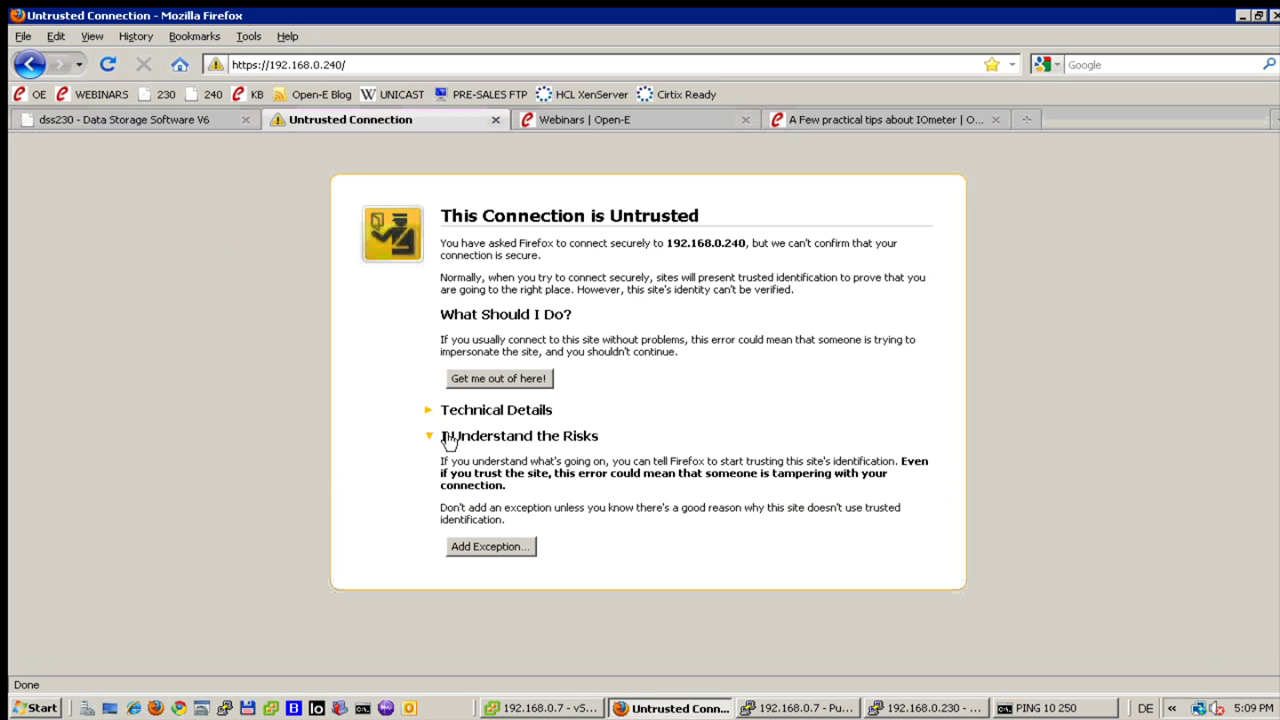
click(153, 116)
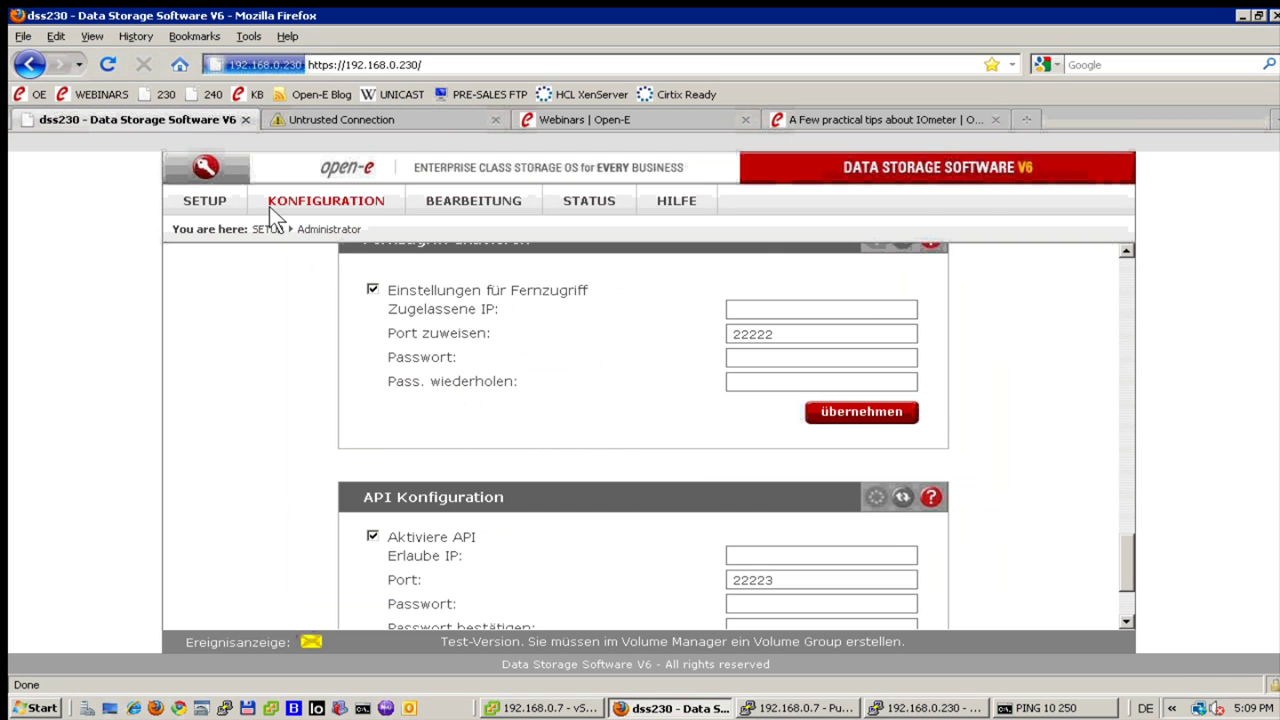
Create volume group vg00 from Unit S000 on dss230, confirming the disk format.
click(205, 200)
mouse_move(292, 215)
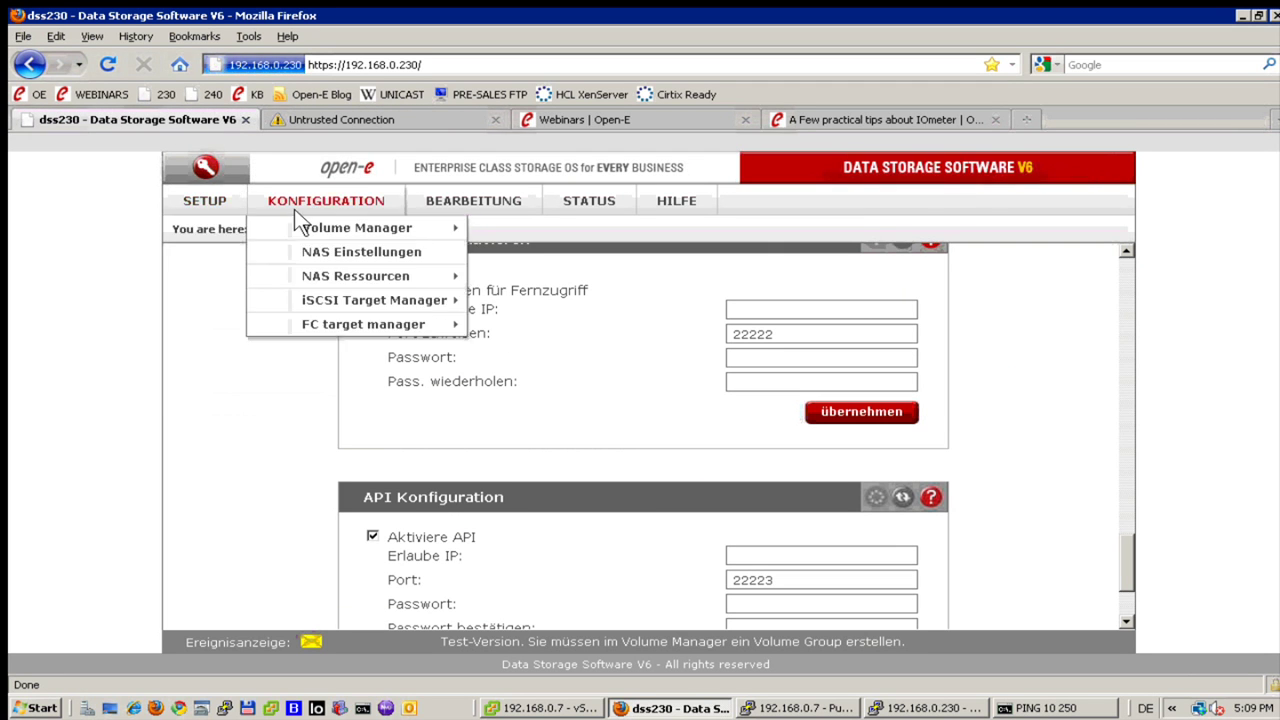
mouse_move(447, 229)
click(505, 228)
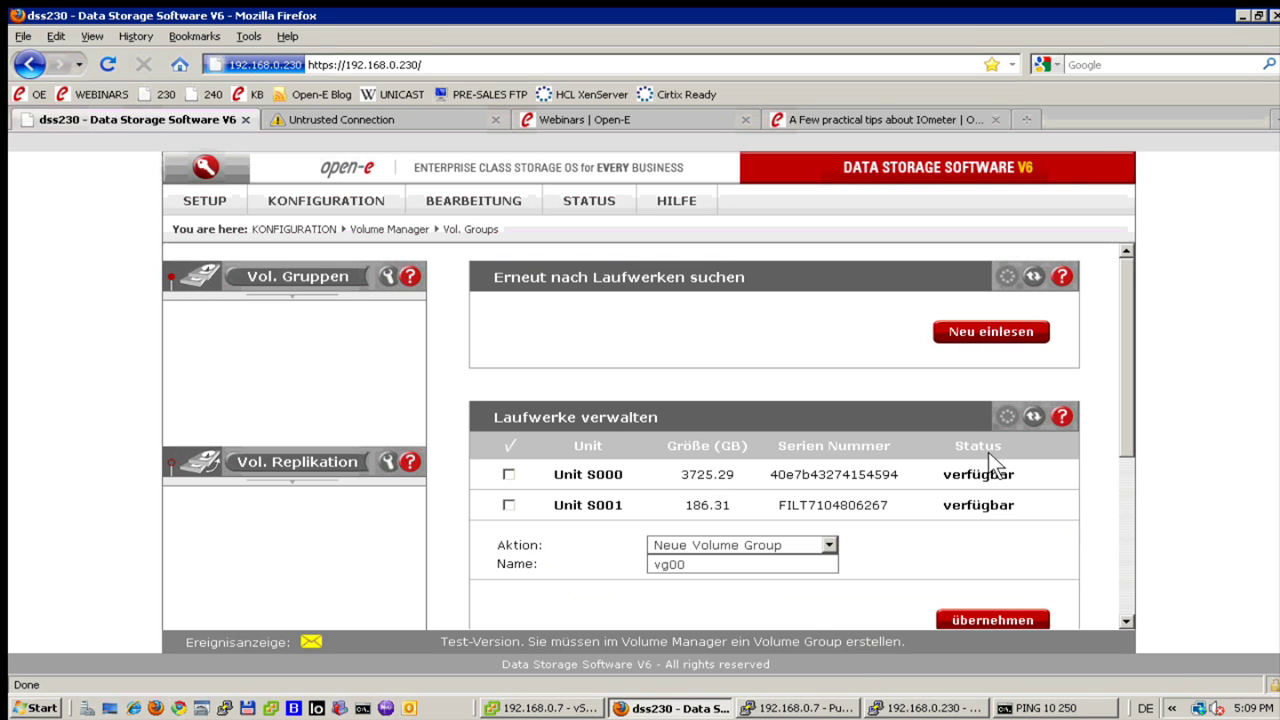
click(507, 473)
click(982, 620)
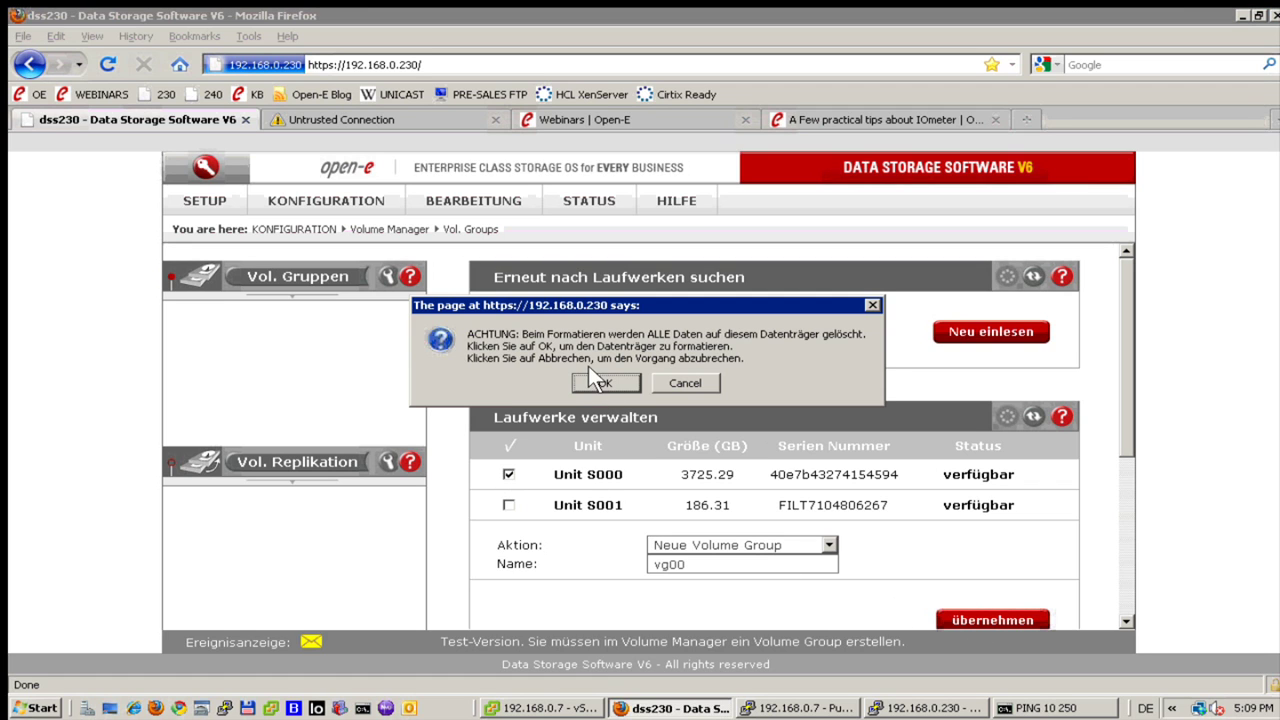
click(596, 382)
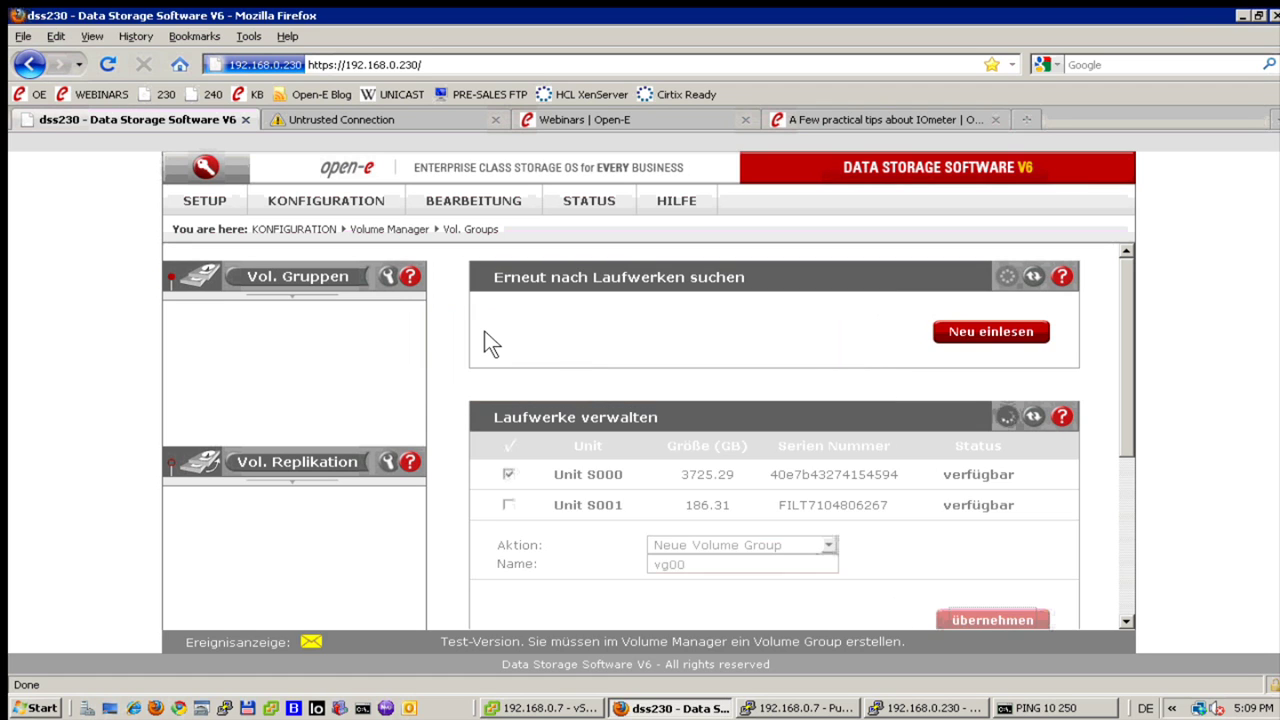
Permanently trust the 192.168.0.240 certificate and log in to nas240 with full access.
click(385, 119)
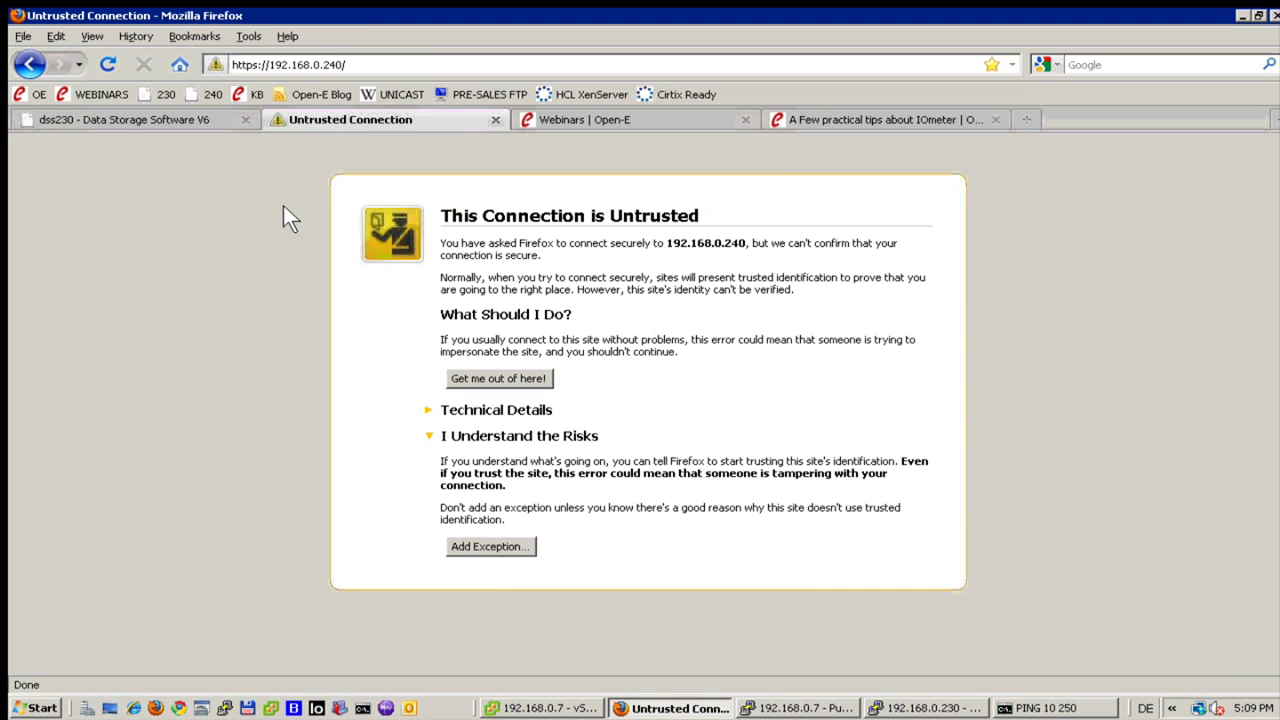
click(472, 545)
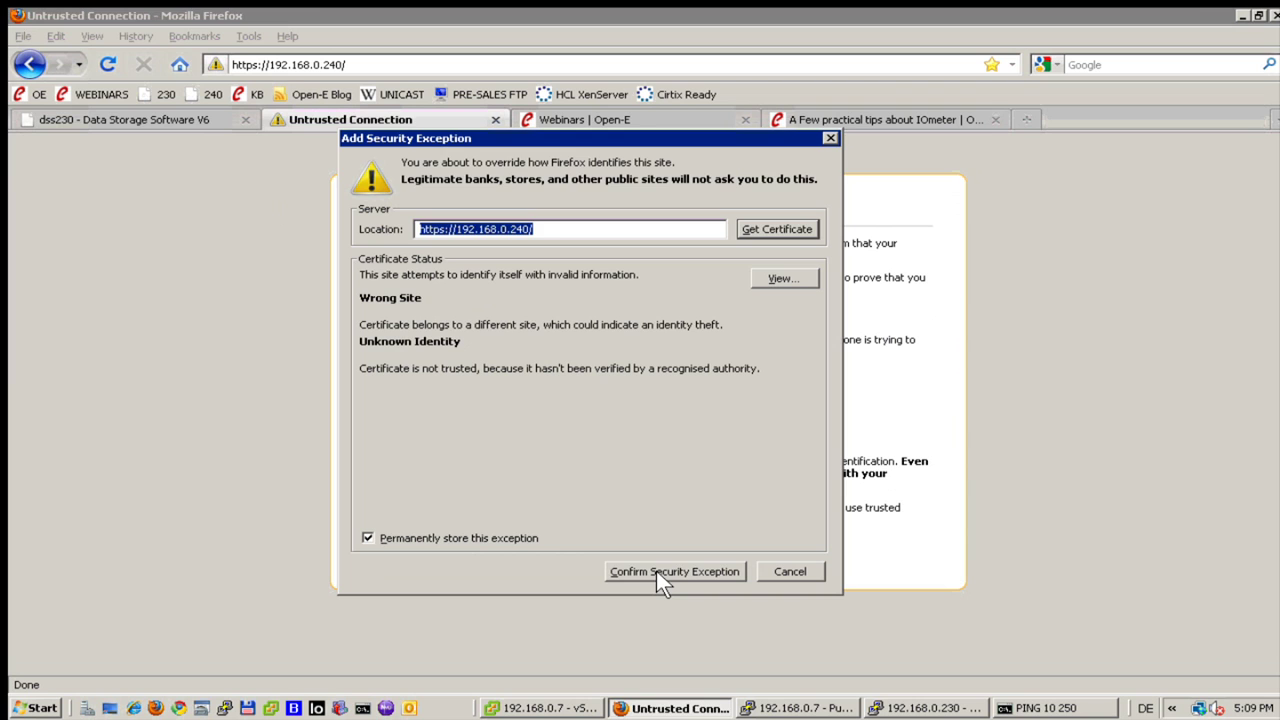
click(656, 570)
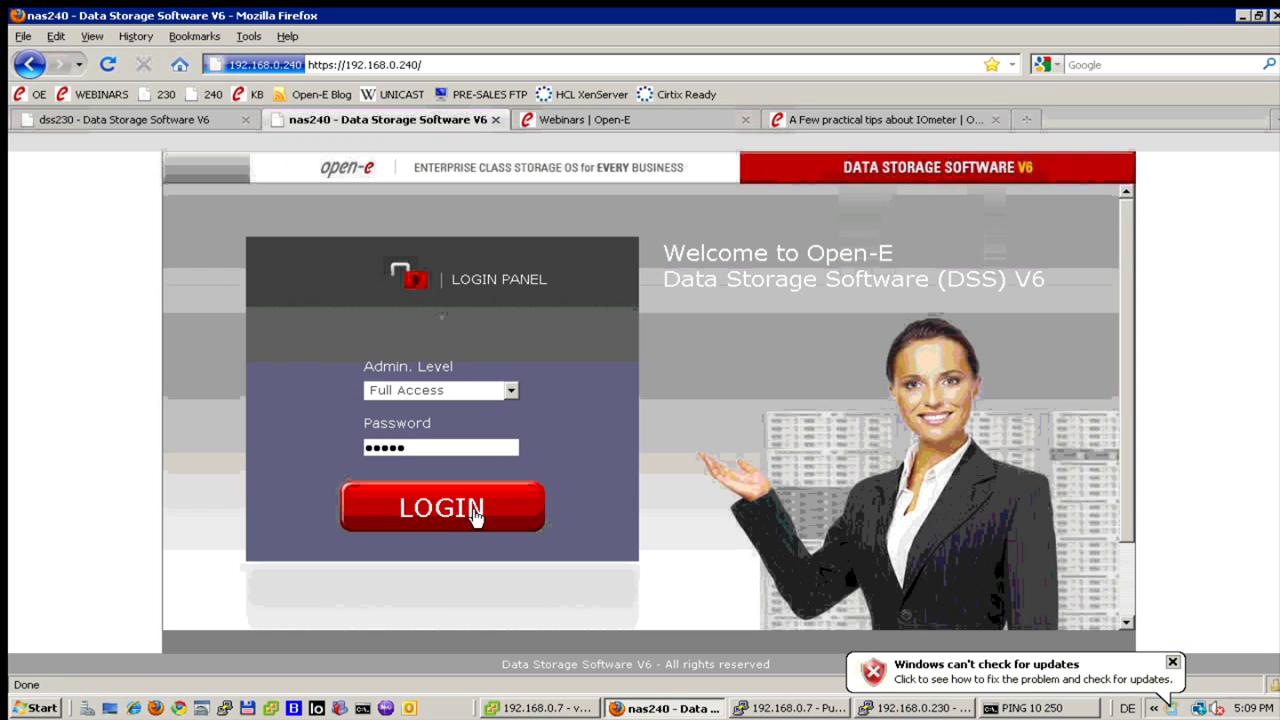
click(476, 512)
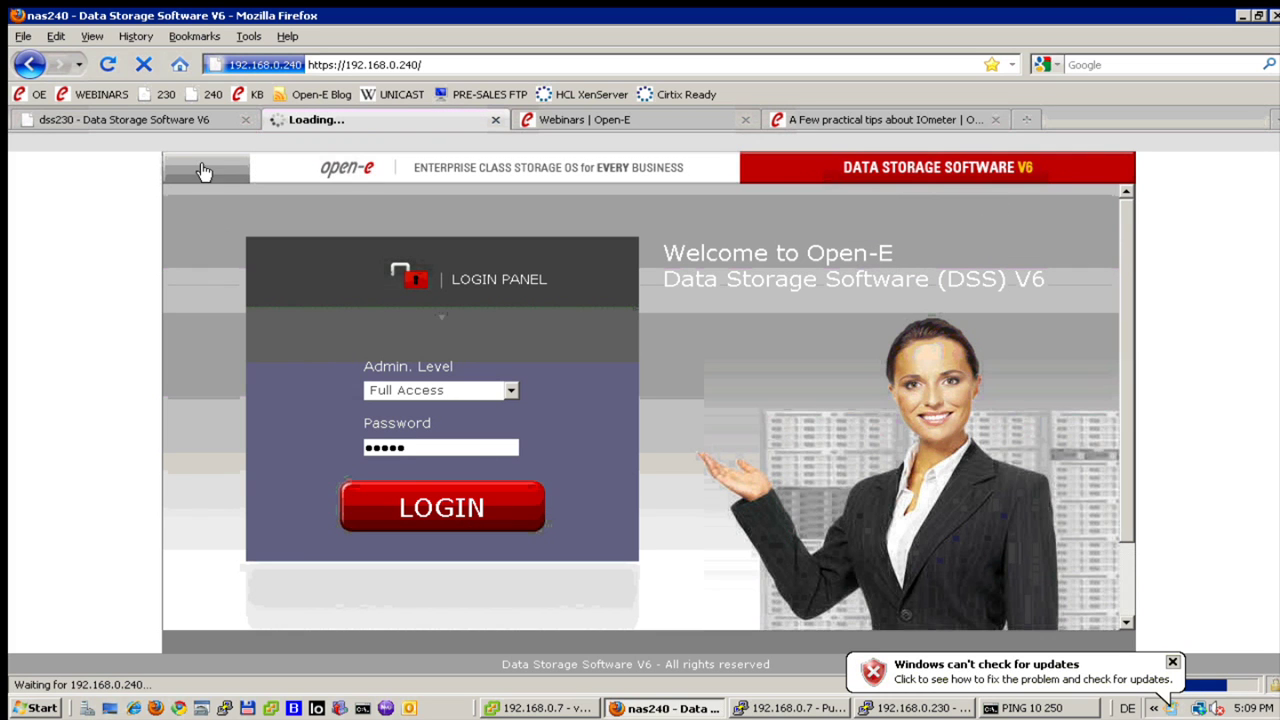
click(187, 114)
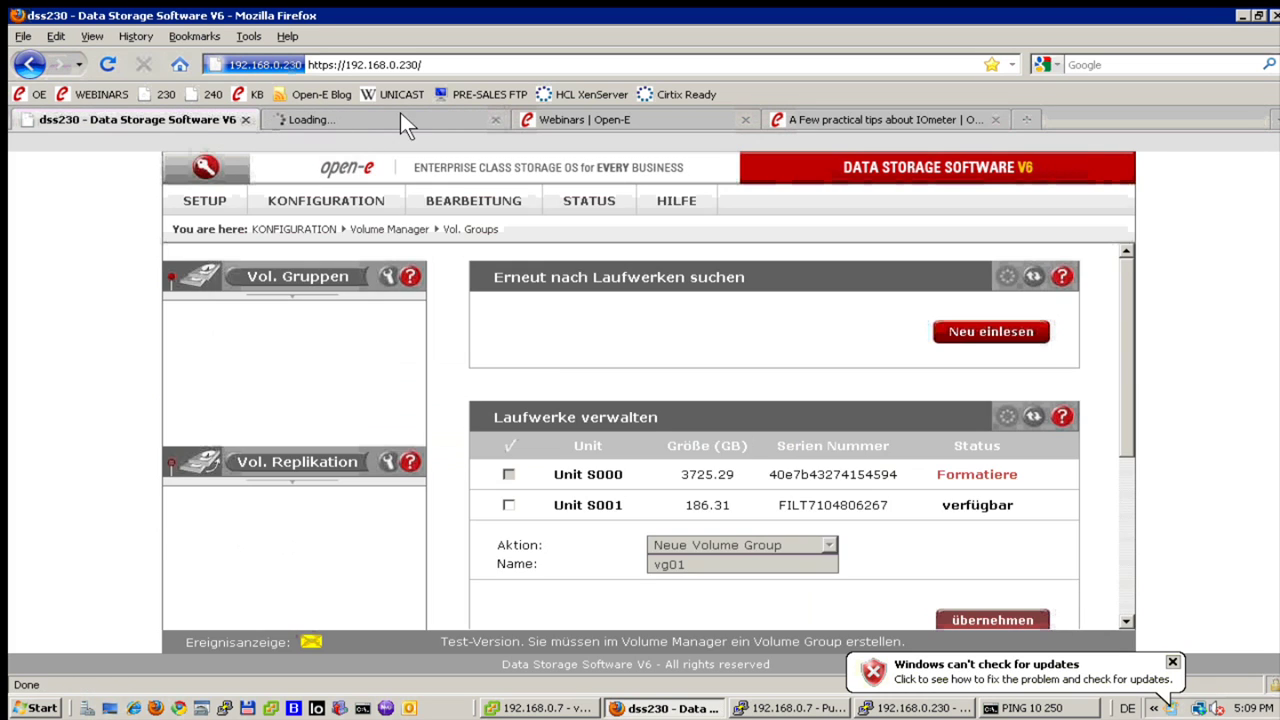
click(381, 115)
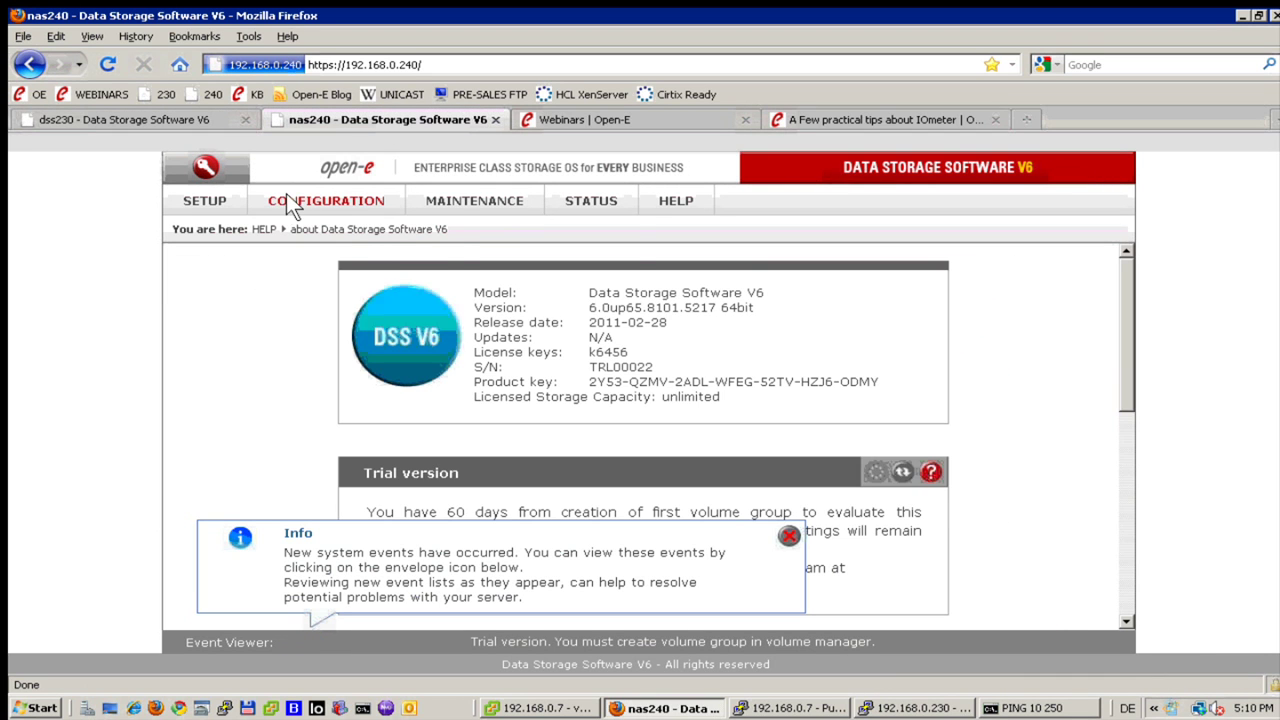
On nas240, build volume group vg00 from Unit MD0, confirming the unit erase.
mouse_move(295, 204)
mouse_move(326, 222)
click(514, 223)
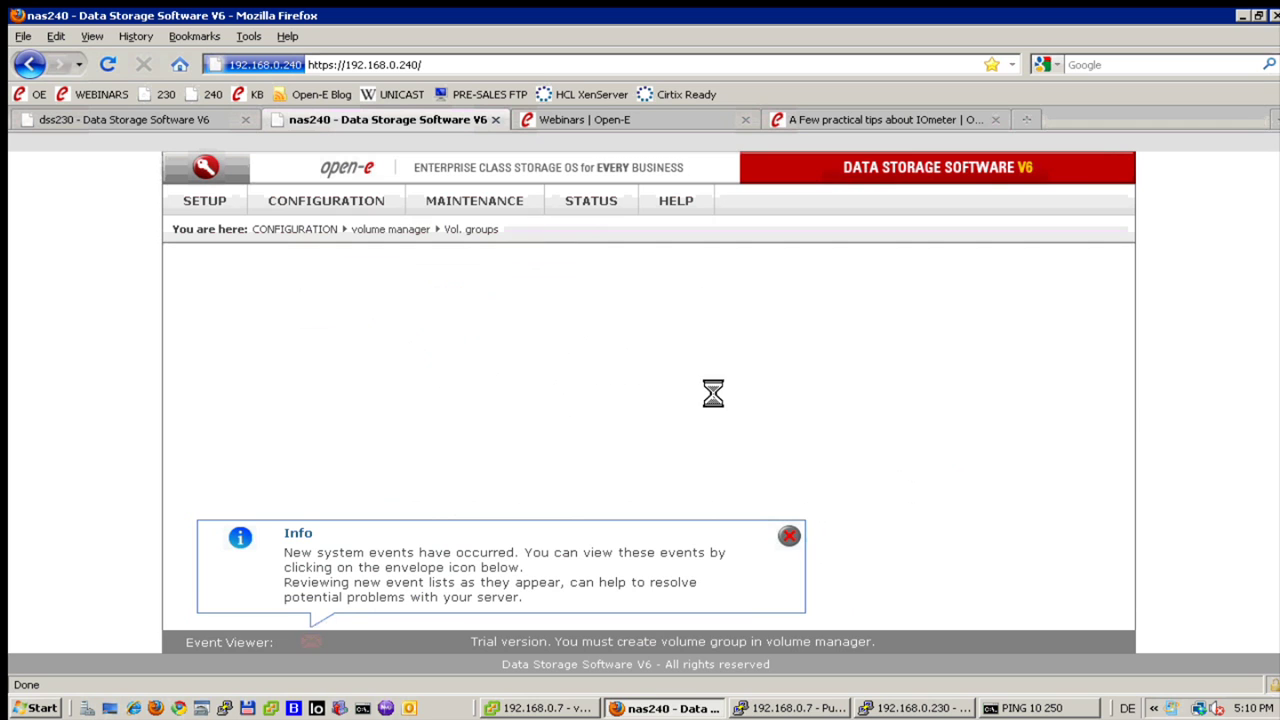
click(790, 540)
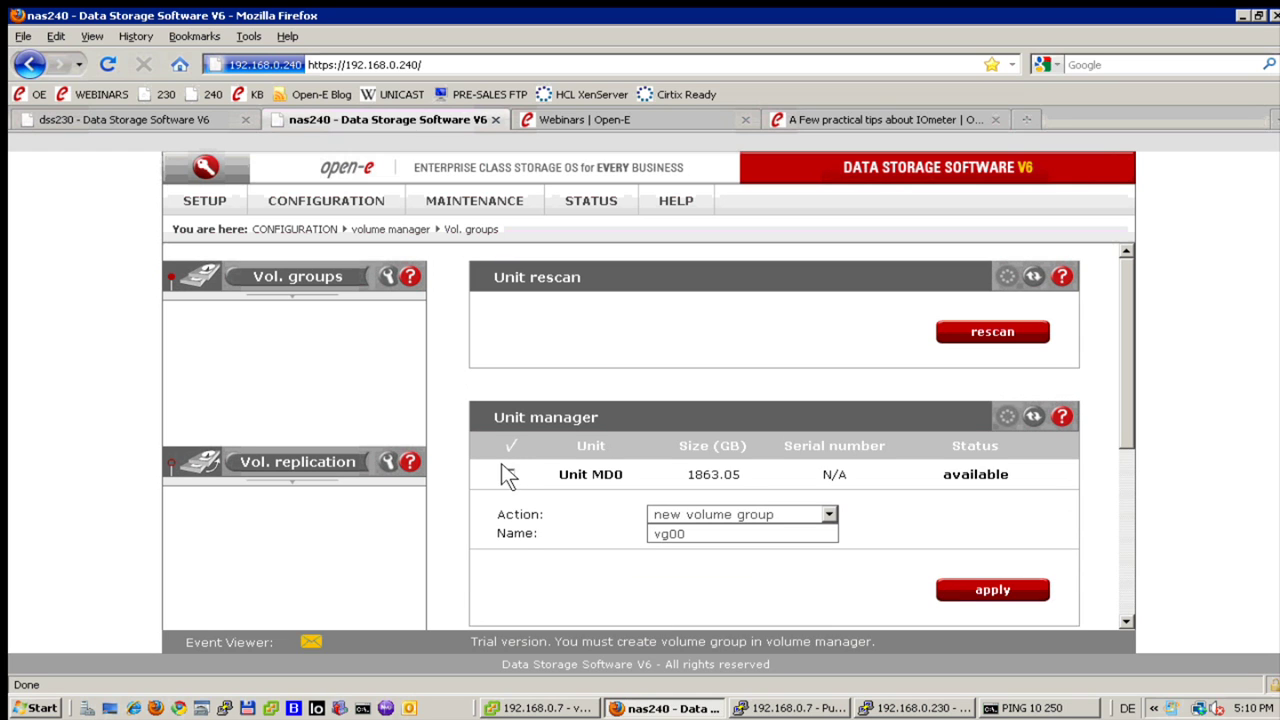
click(508, 474)
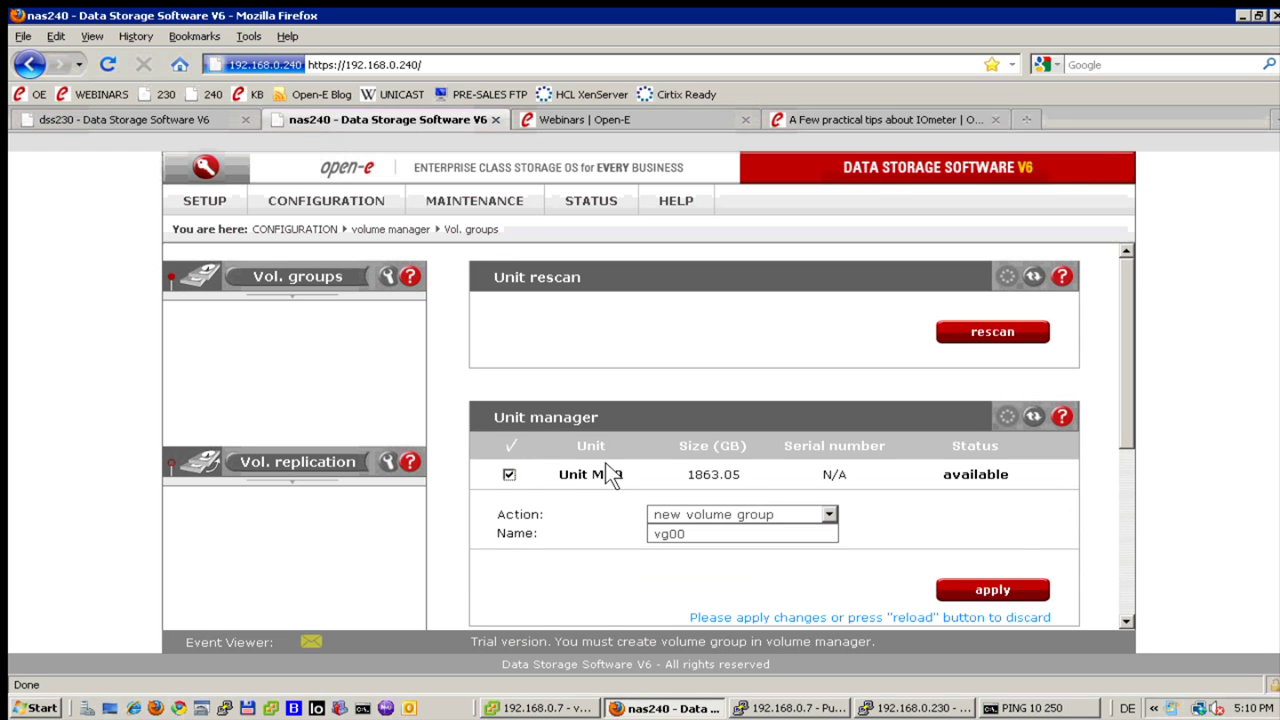
click(955, 596)
click(604, 379)
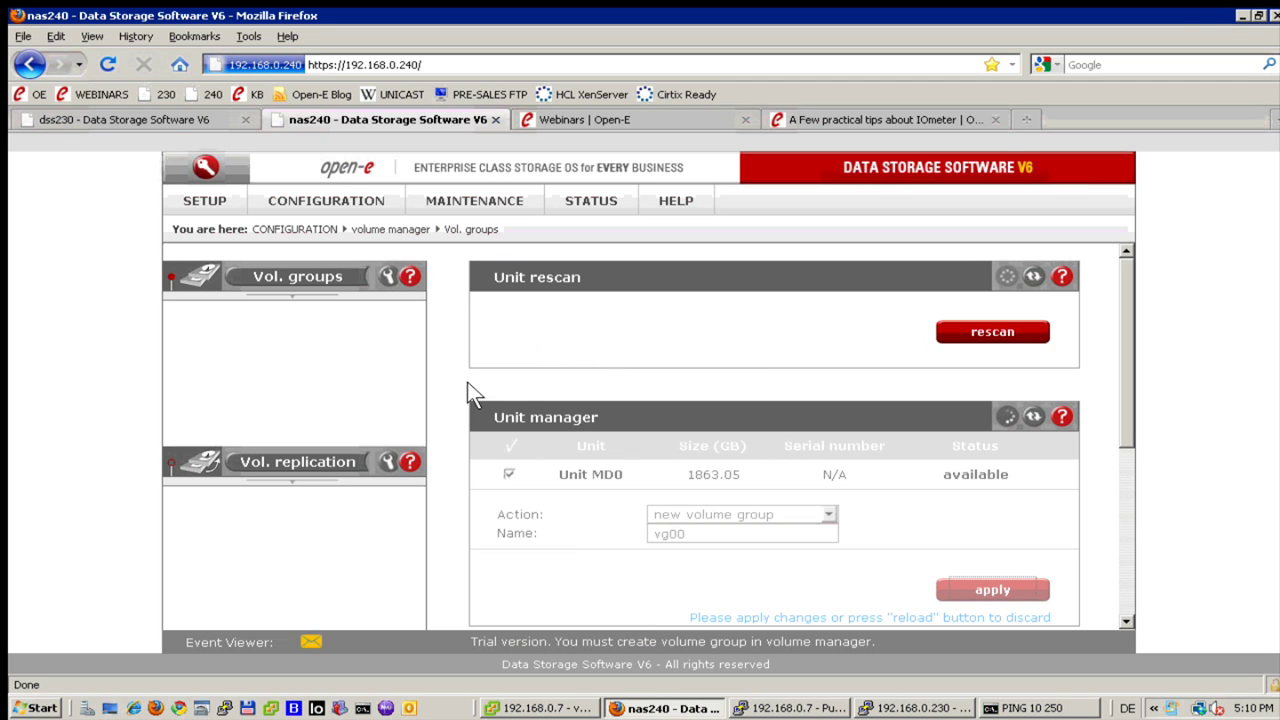
click(141, 116)
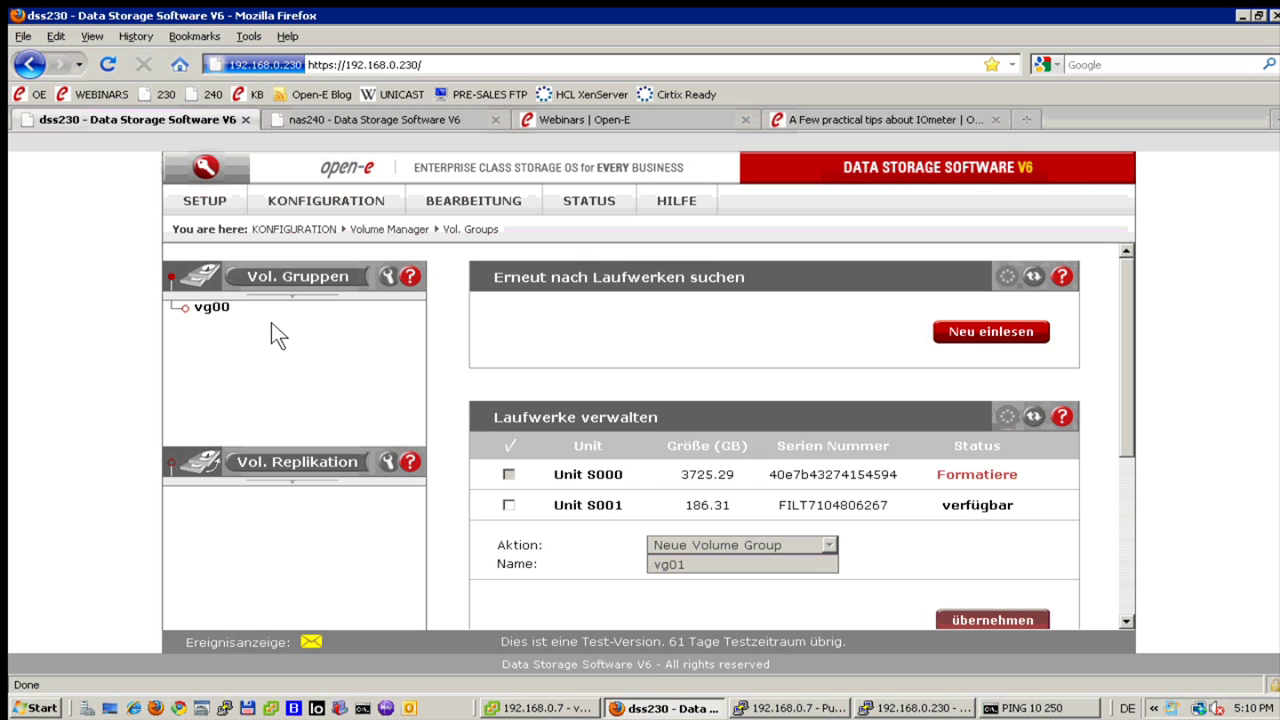
Add a 200 GB iSCSI volume with replication enabled to dss230's vg00.
click(211, 309)
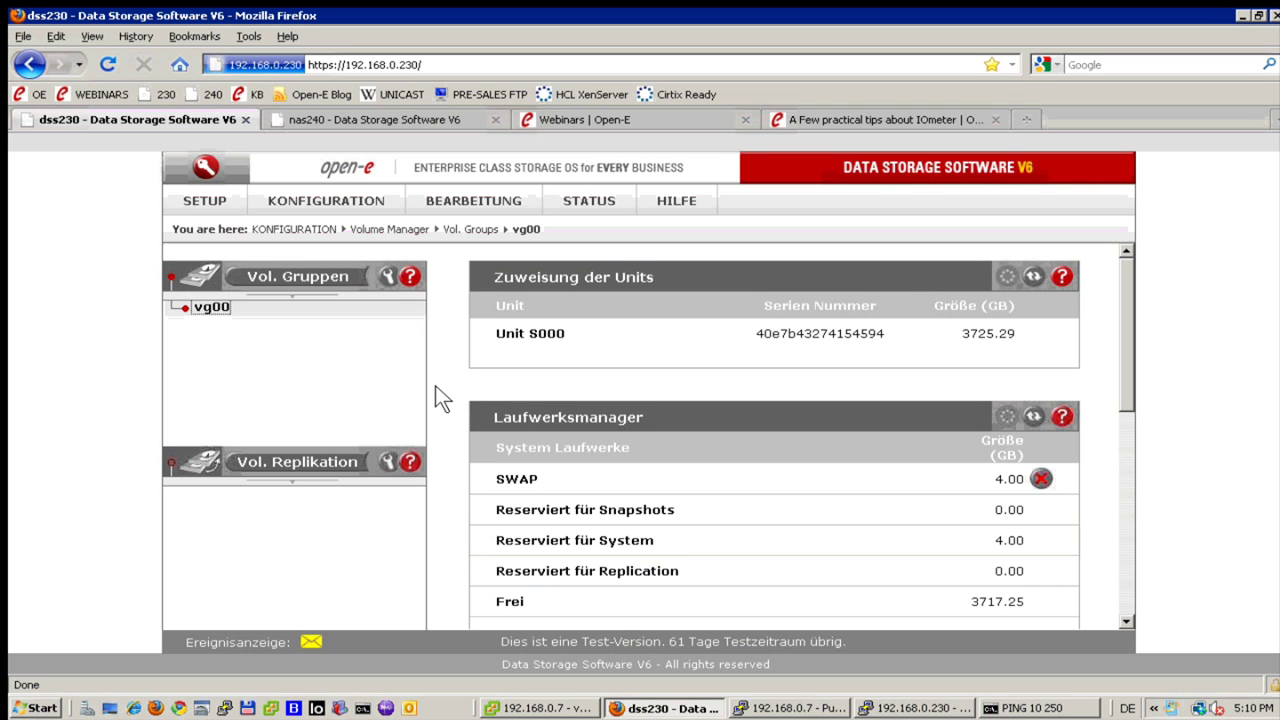
scroll(435, 386, down, 3)
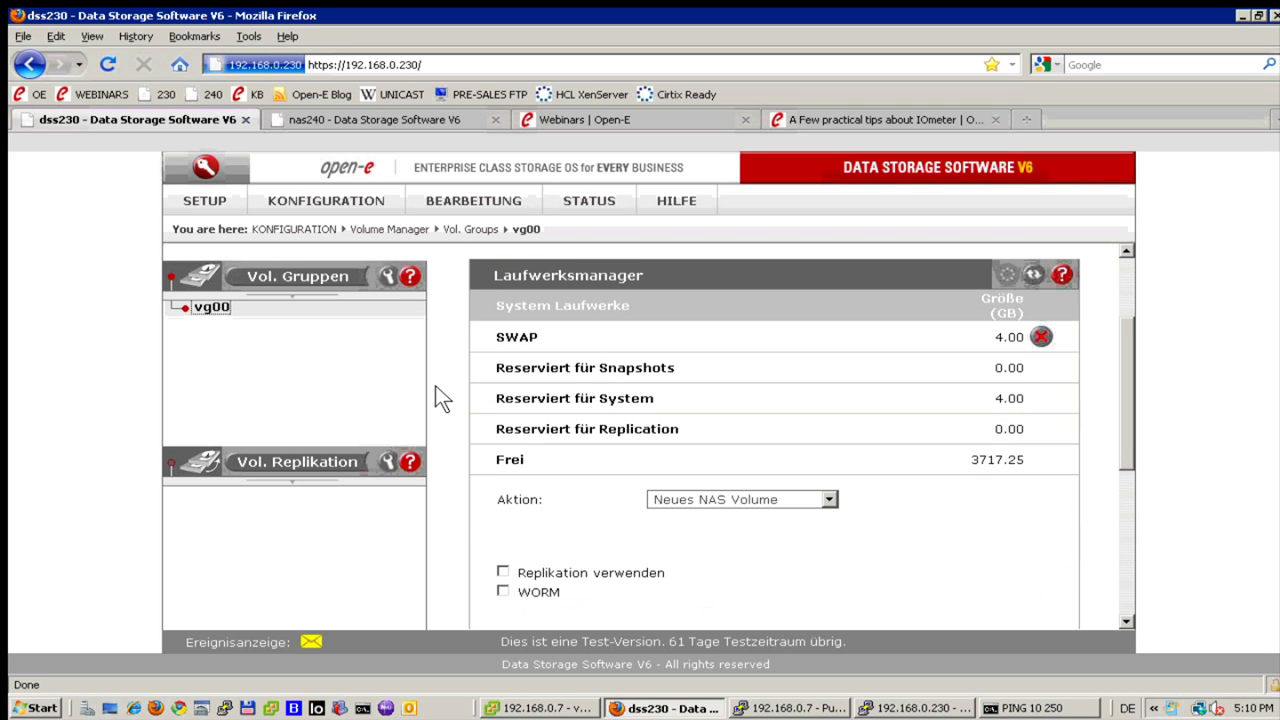
scroll(435, 386, down, 3)
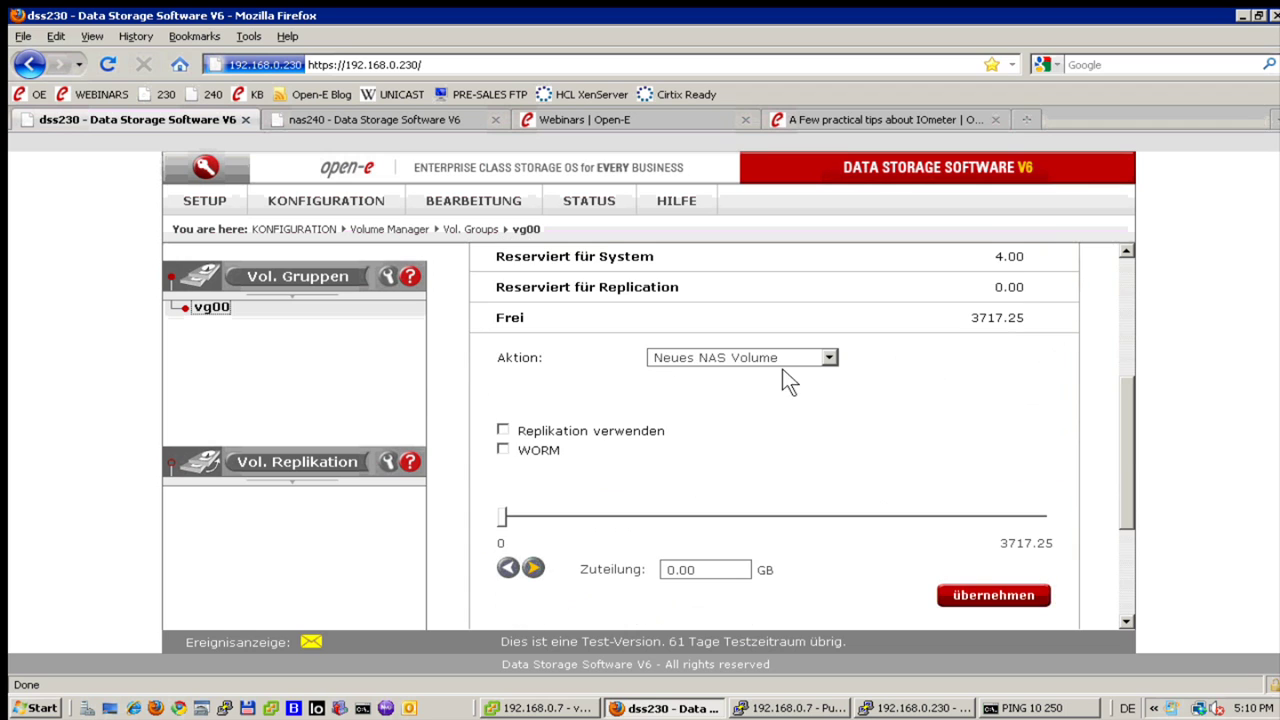
click(827, 358)
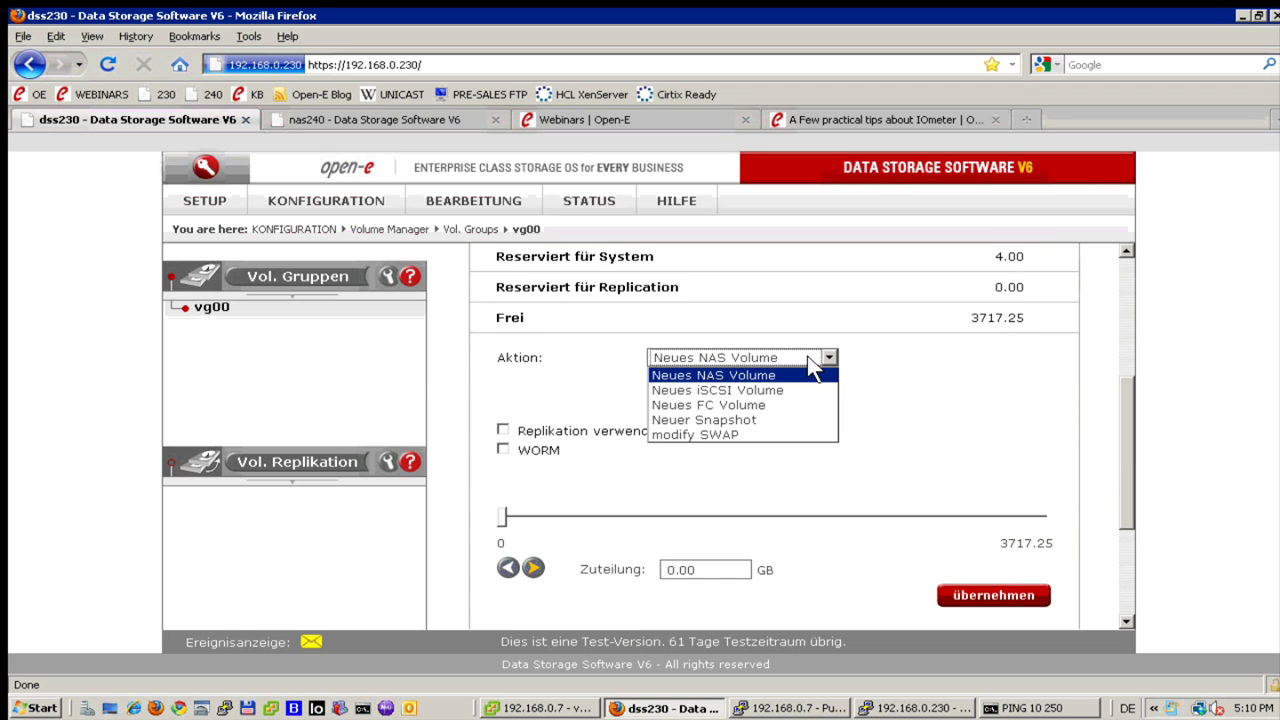
click(733, 390)
scroll(742, 390, down, 1)
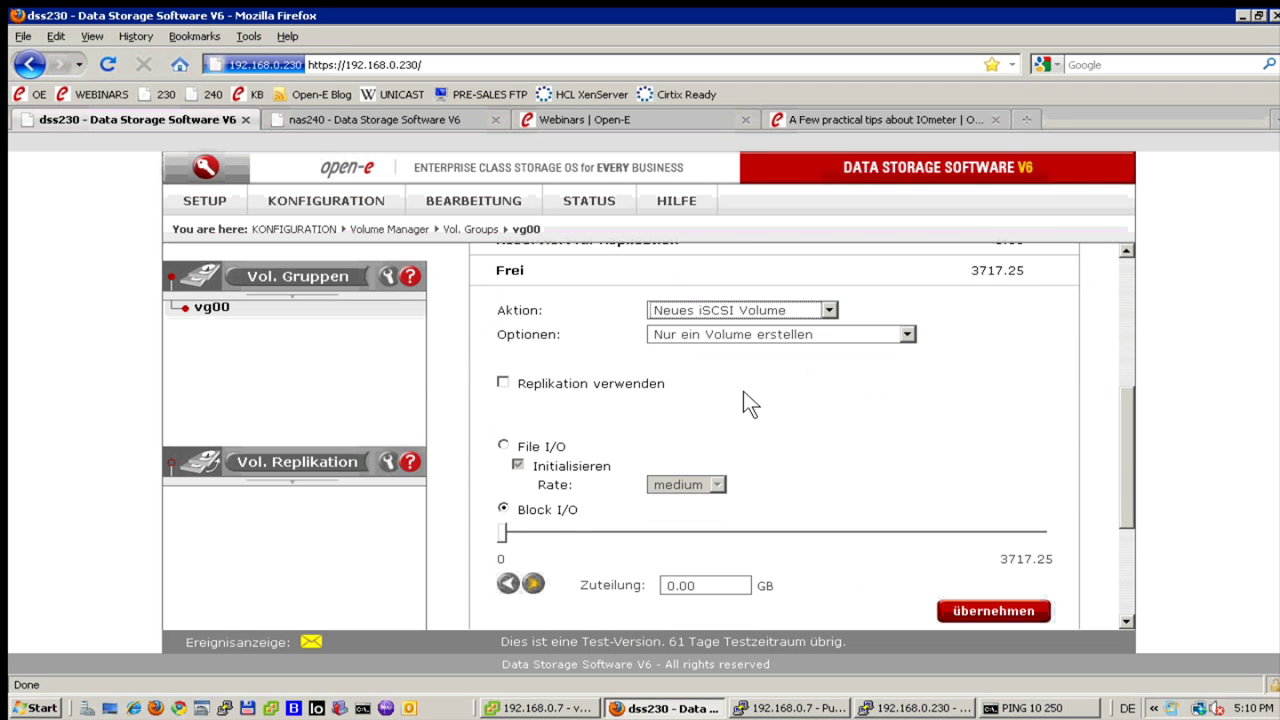
click(501, 383)
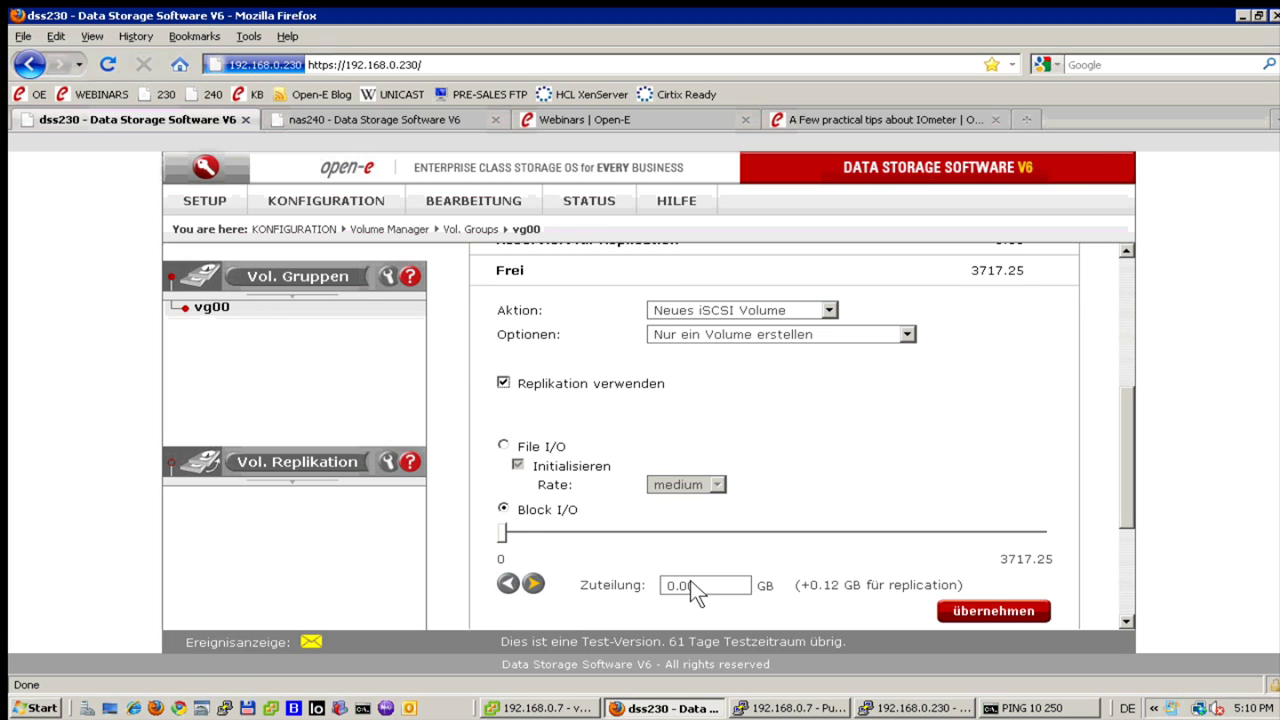
drag(720, 585, 606, 569)
text(200)
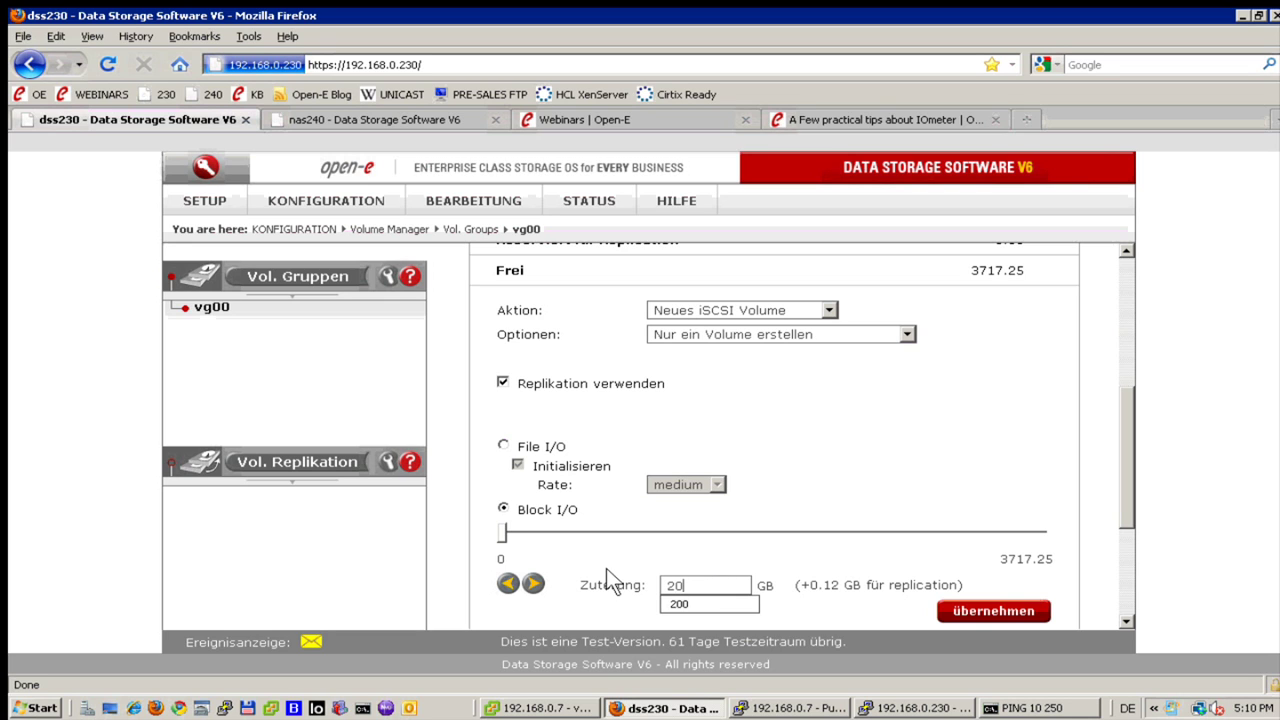
click(987, 618)
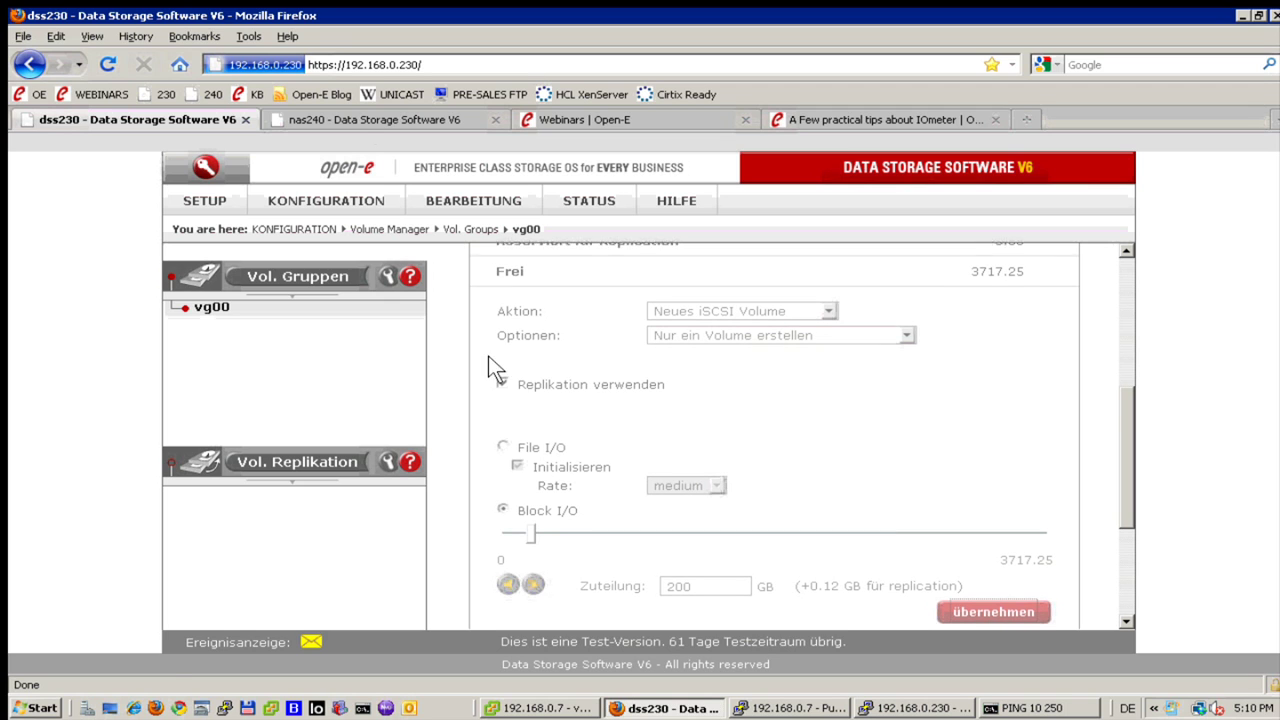
click(354, 119)
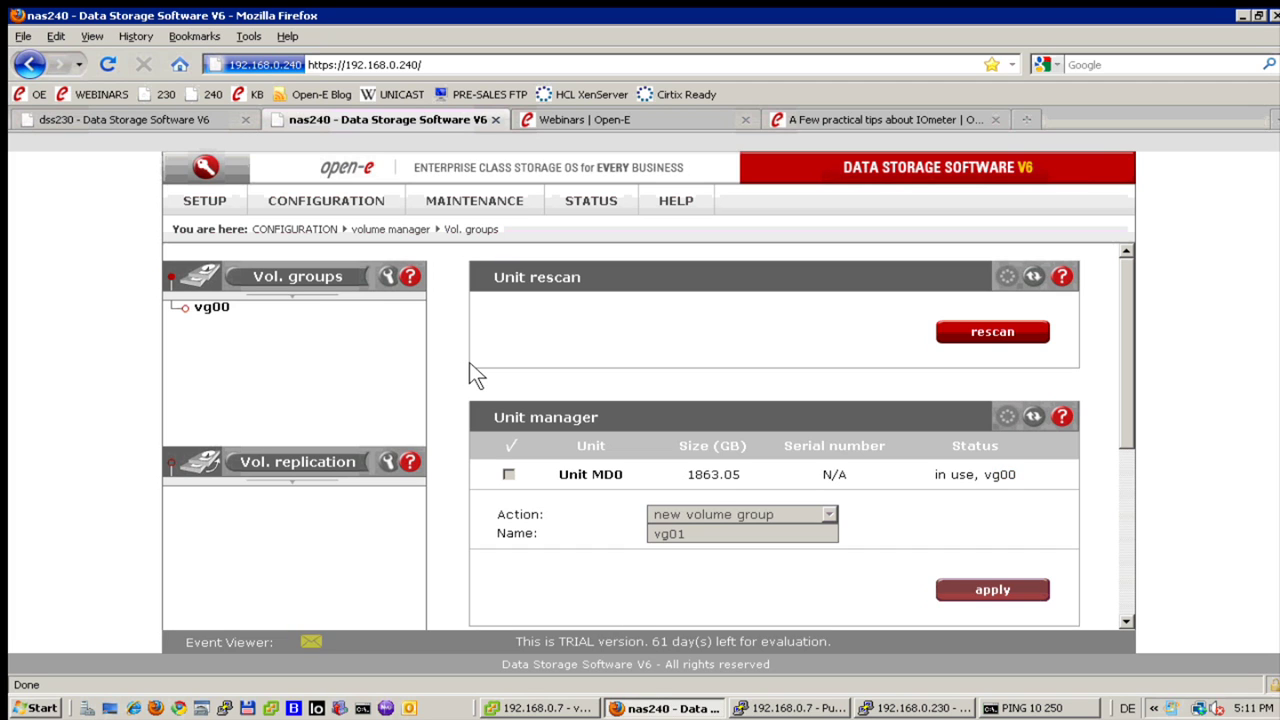
Add a 200 GB iSCSI volume with volume replication enabled to nas240's vg00.
click(222, 312)
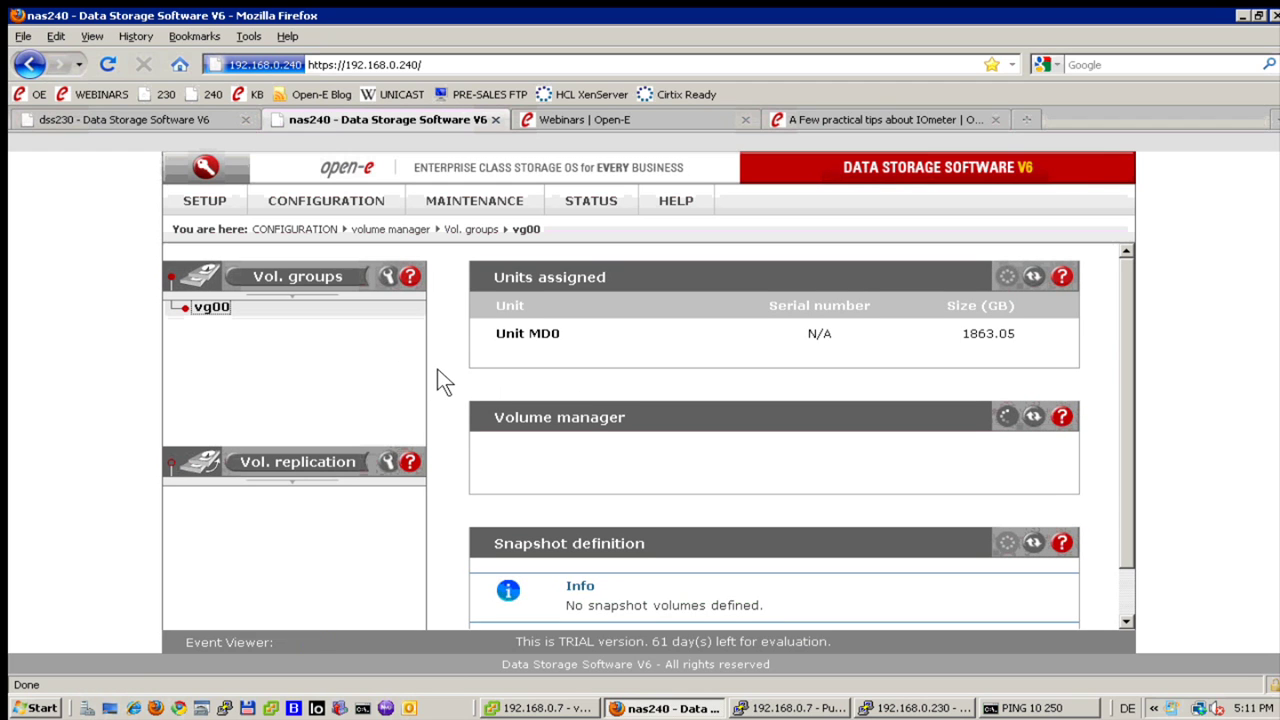
scroll(437, 368, down, 3)
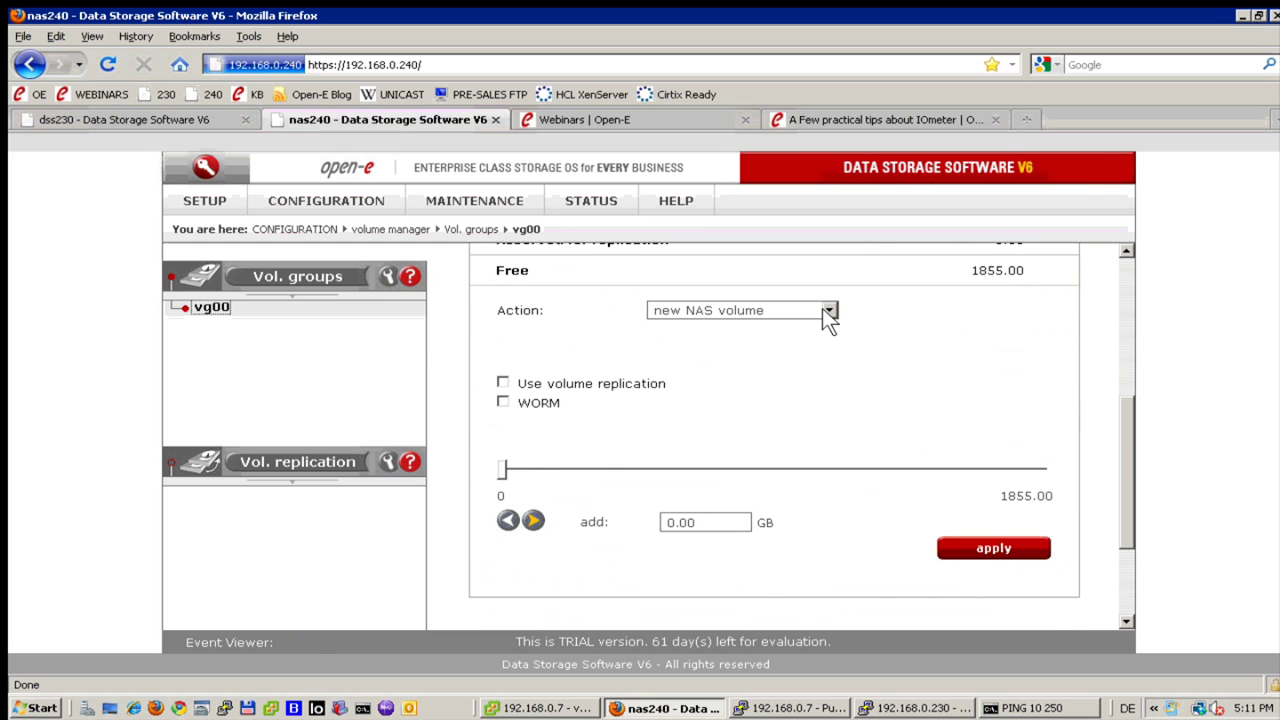
click(826, 310)
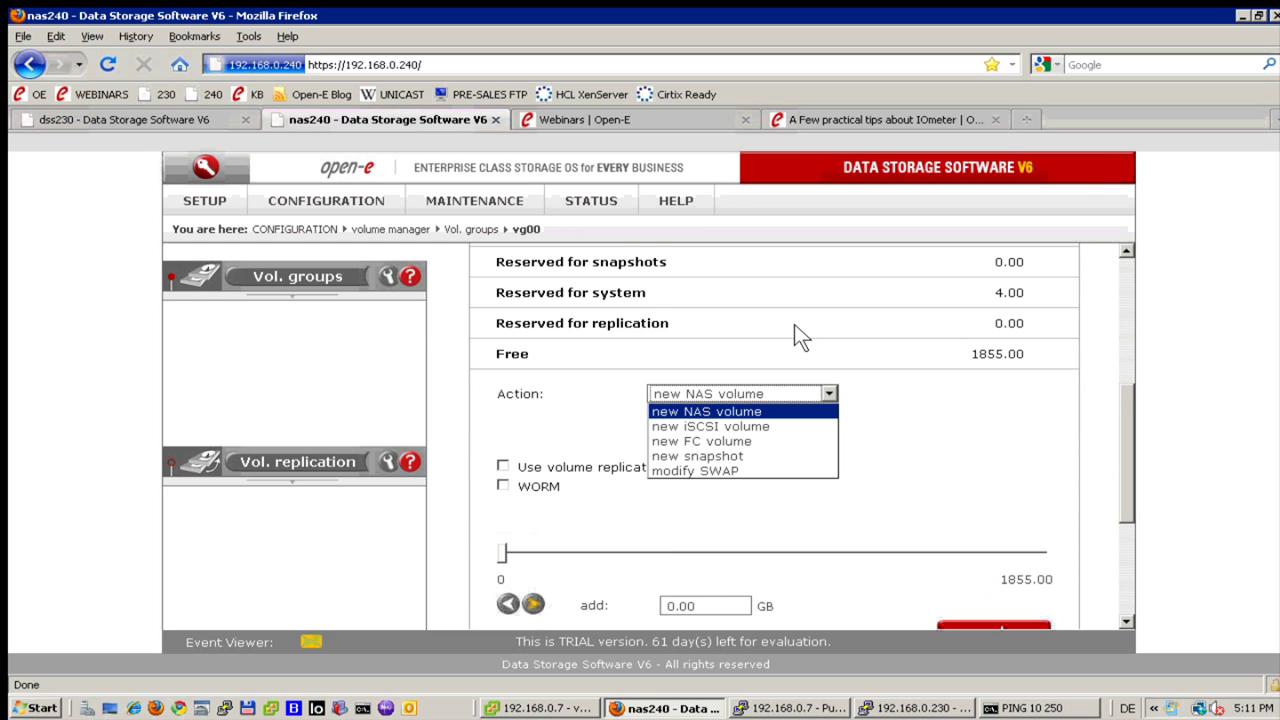
click(745, 425)
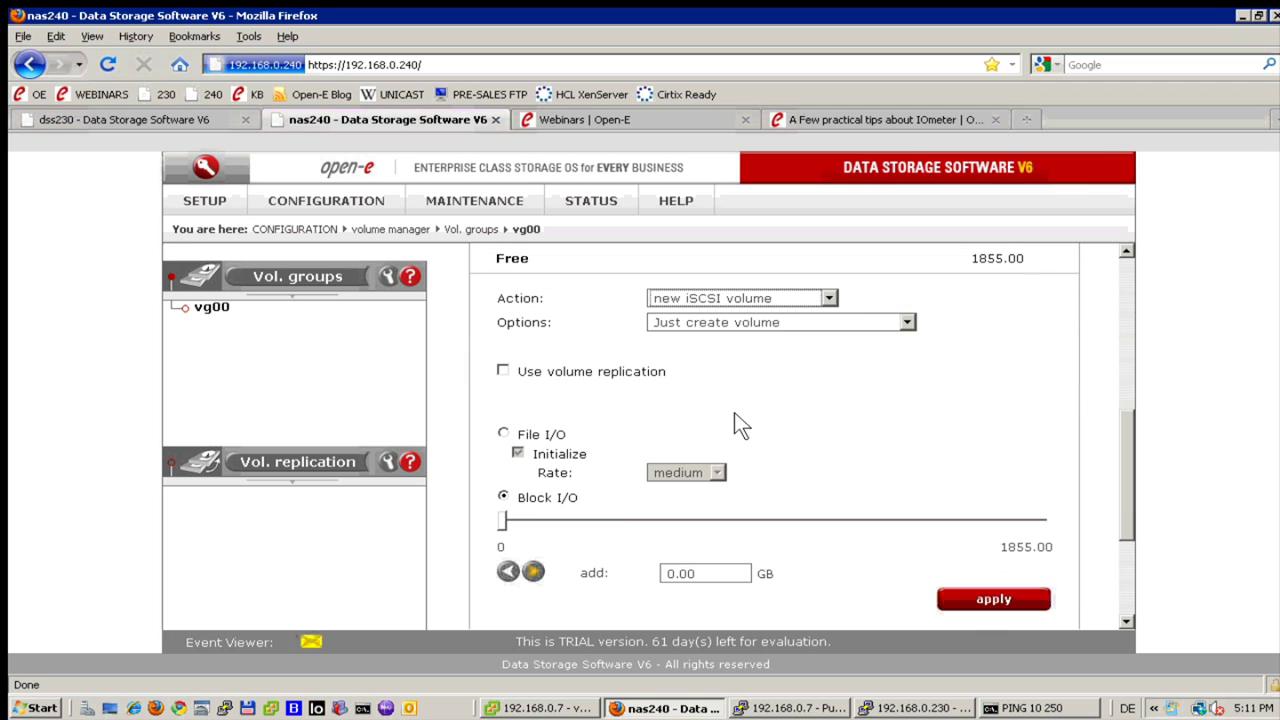
click(503, 371)
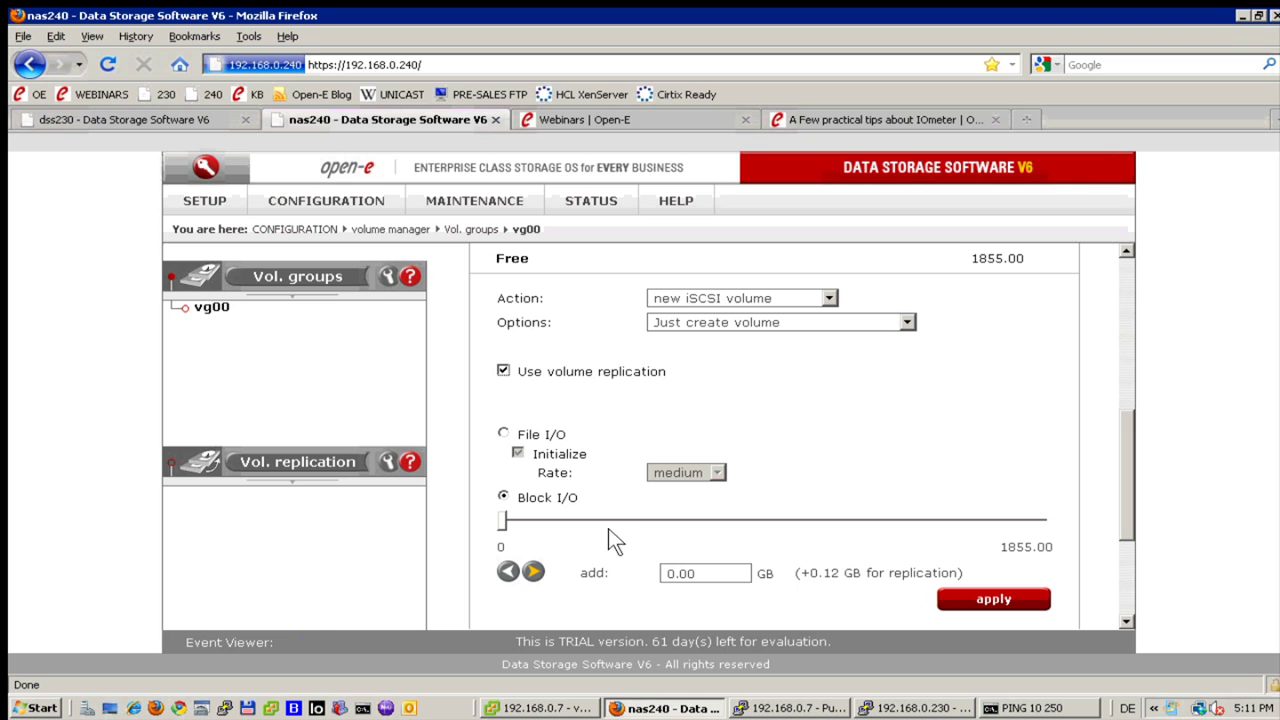
click(730, 575)
text(200)
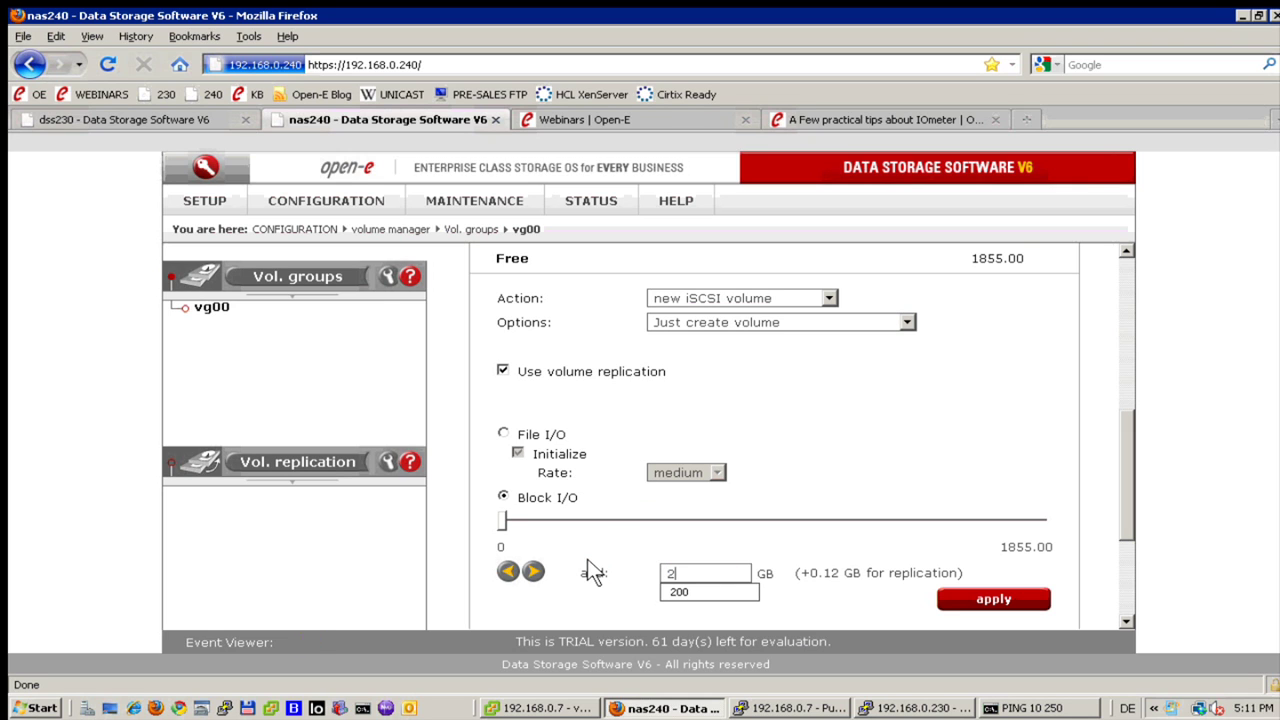
click(1014, 597)
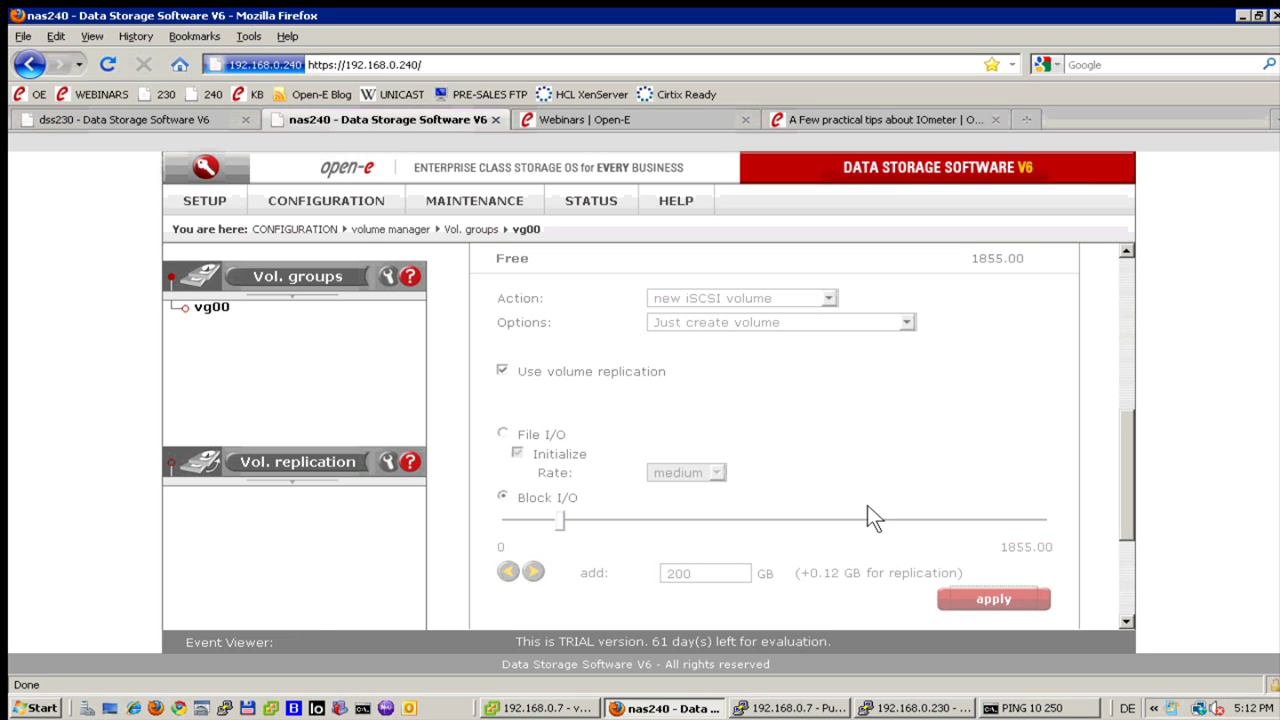
click(154, 114)
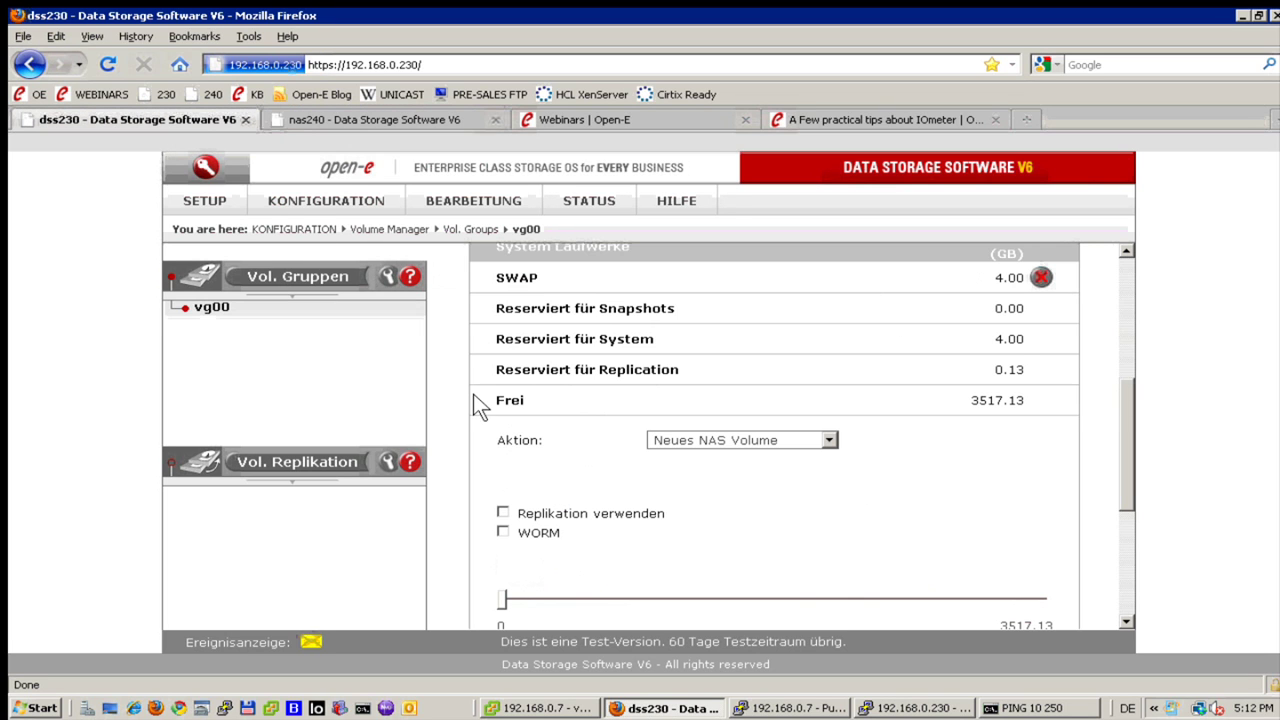
Enter 192.168.3.240 as dss230's mirror server IP under Volume Replication and apply.
click(298, 466)
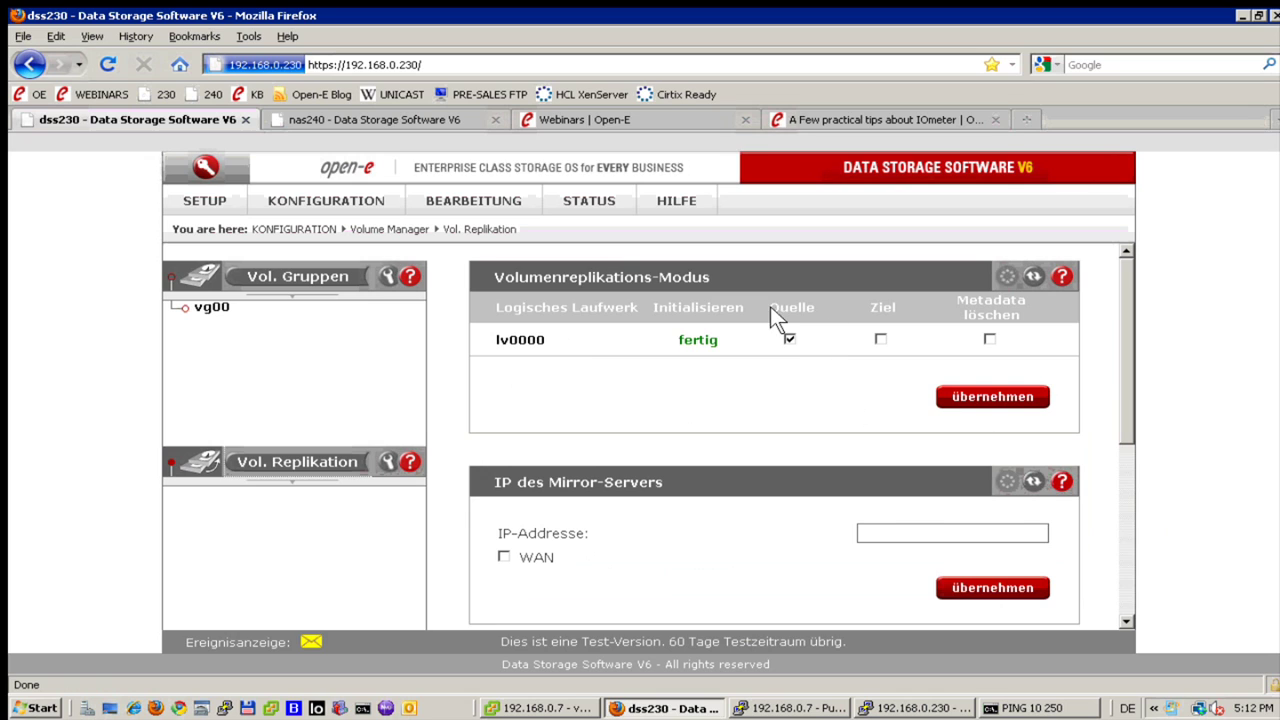
scroll(782, 360, down, 2)
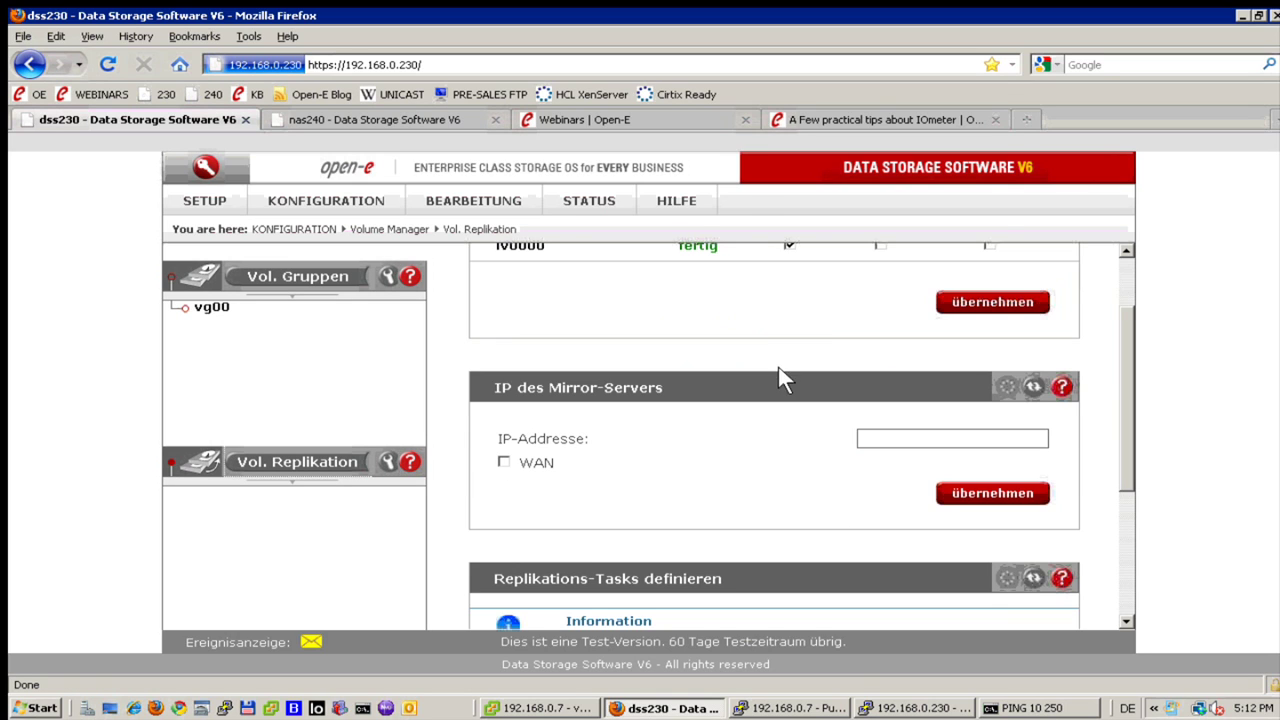
click(908, 442)
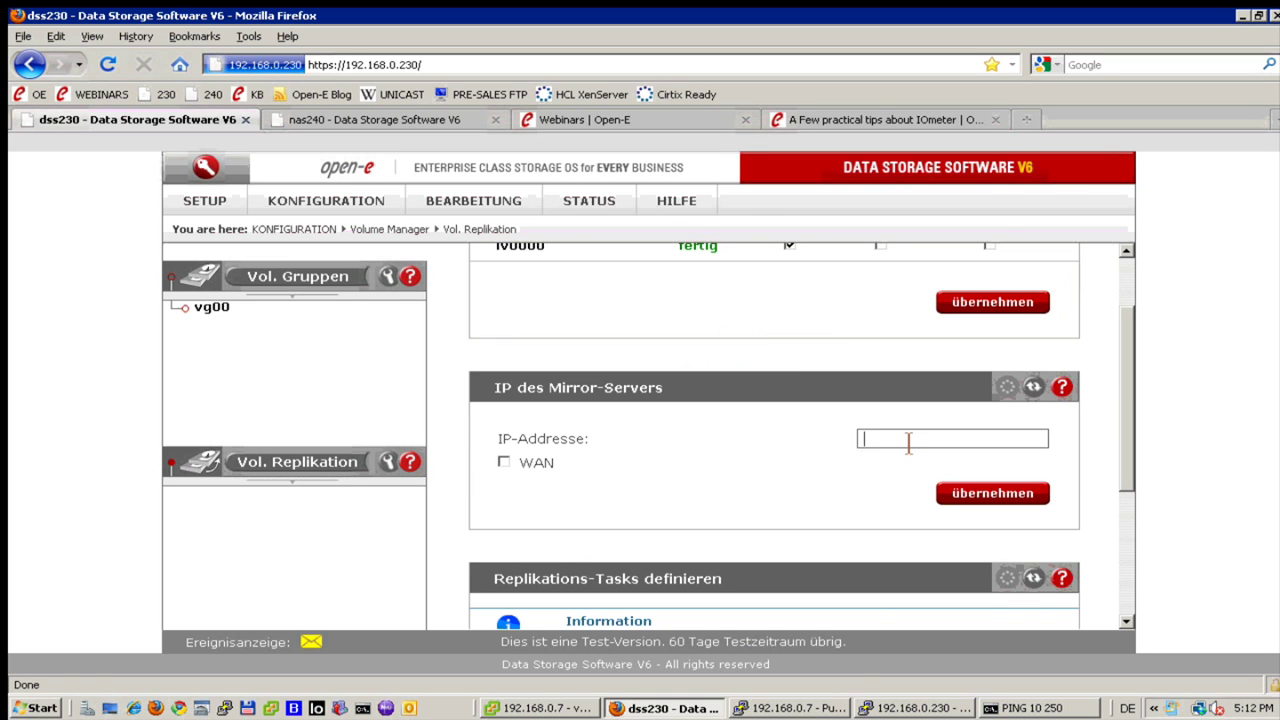
text(1)
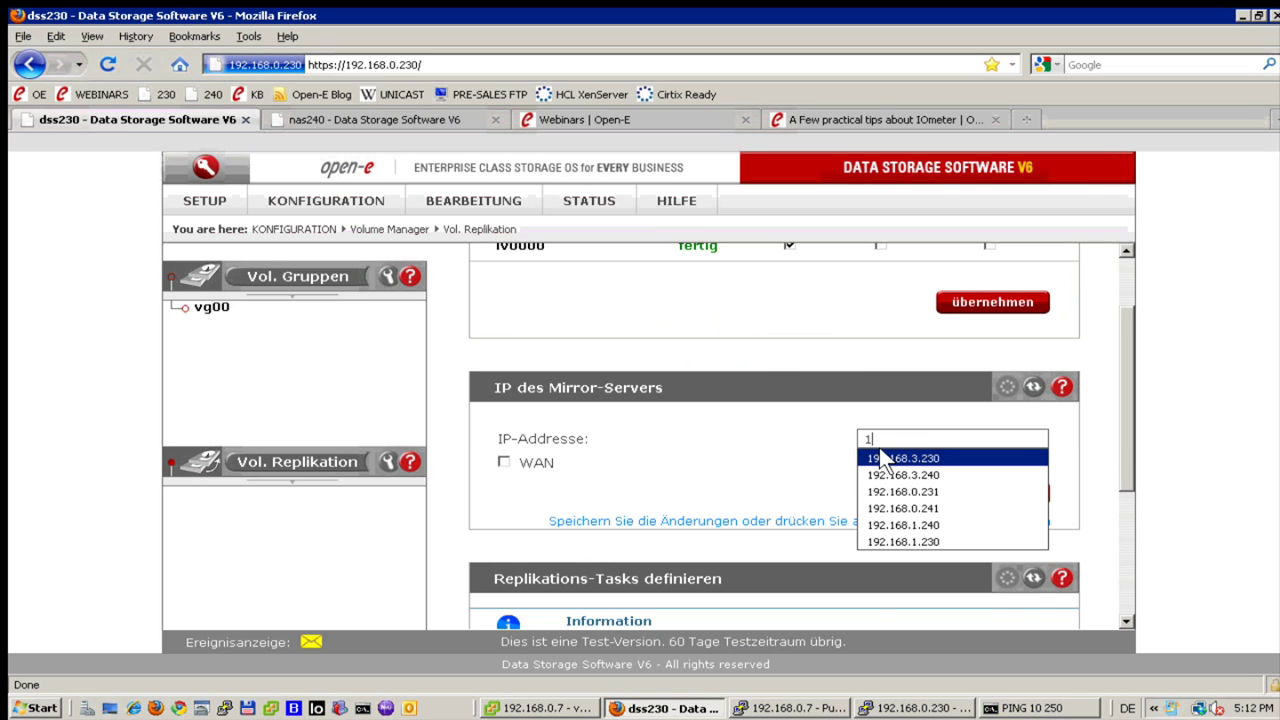
click(878, 471)
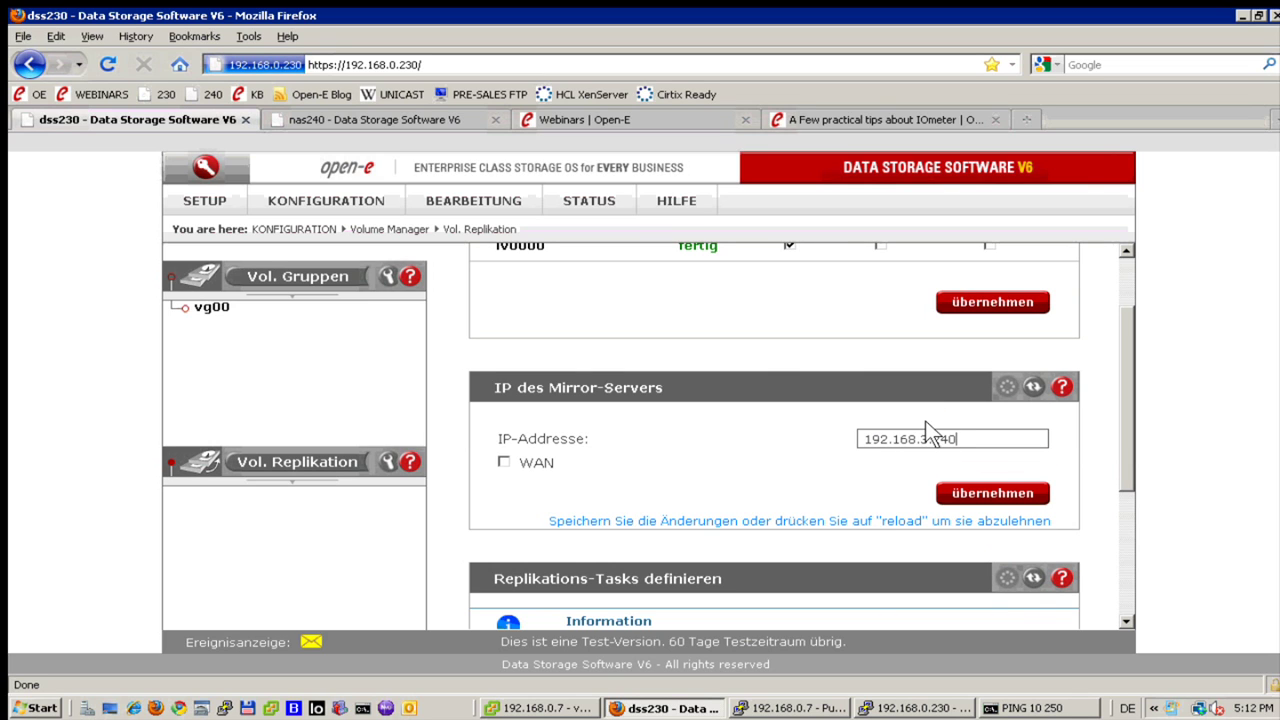
click(962, 494)
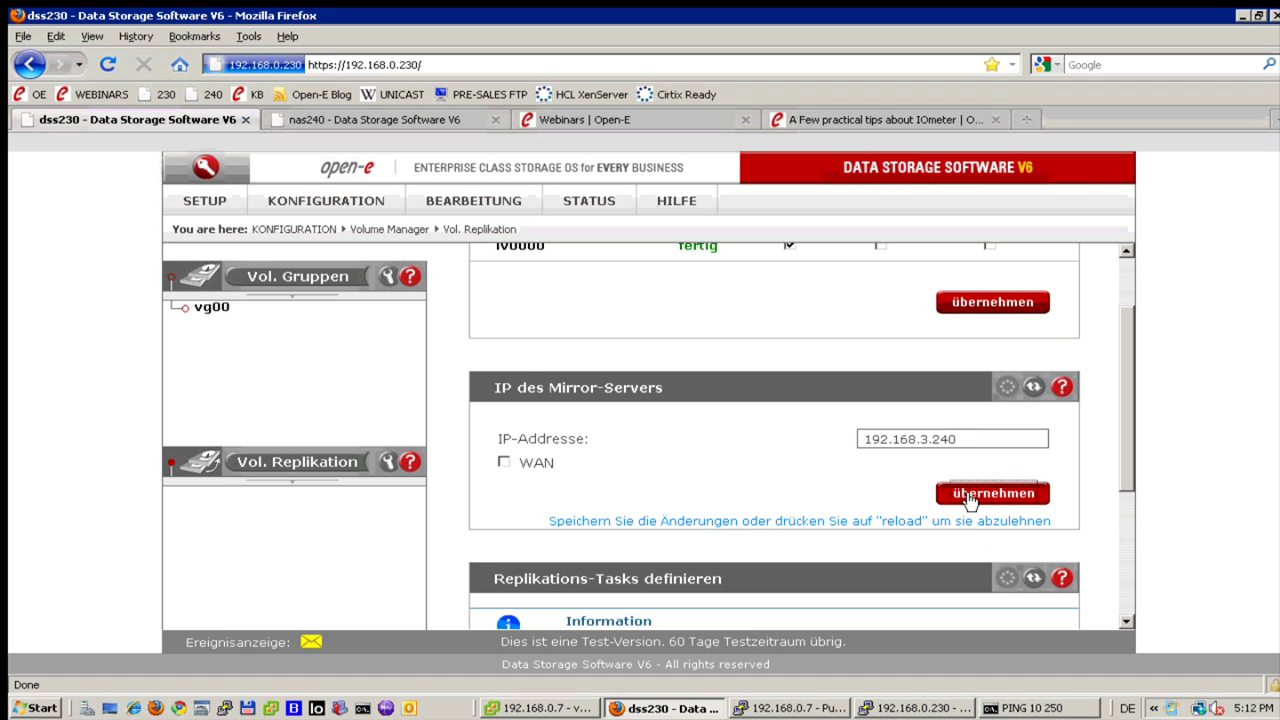
click(367, 112)
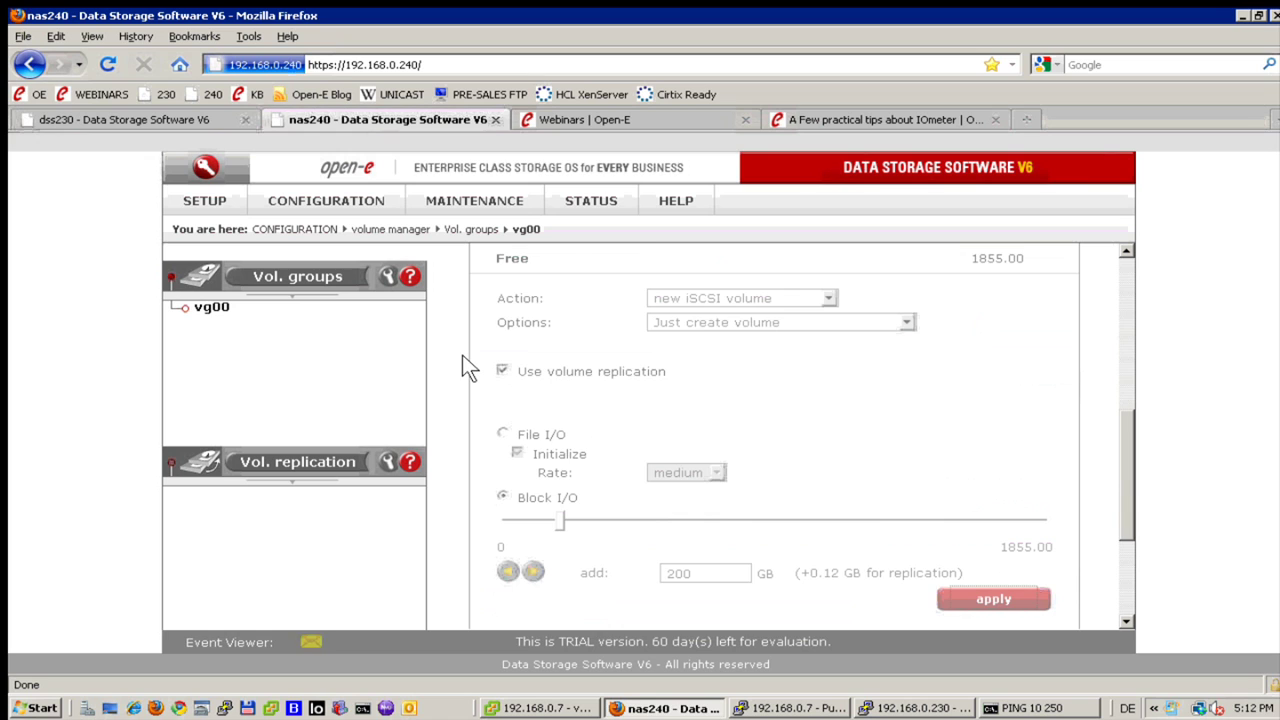
Set lv0000 on nas240 to Destination replication mode.
click(315, 468)
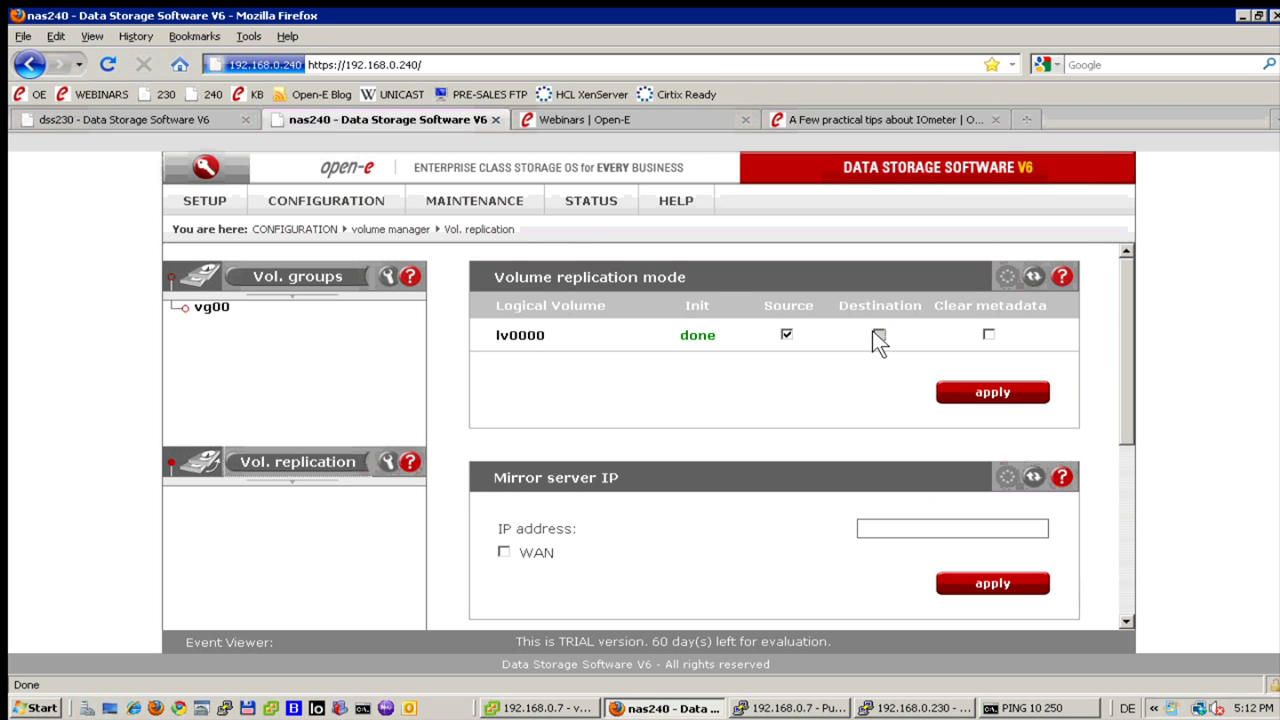
click(878, 335)
click(966, 394)
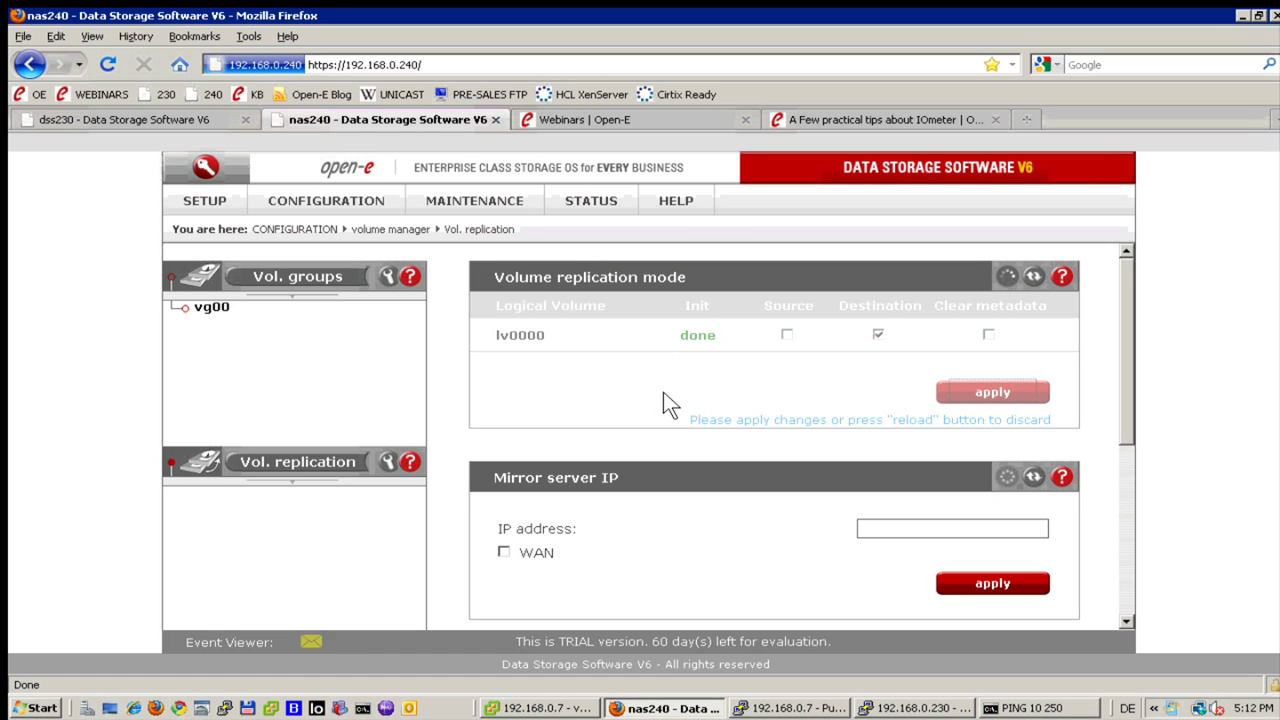
Set nas240's mirror server IP to 192.168.3.230.
click(916, 533)
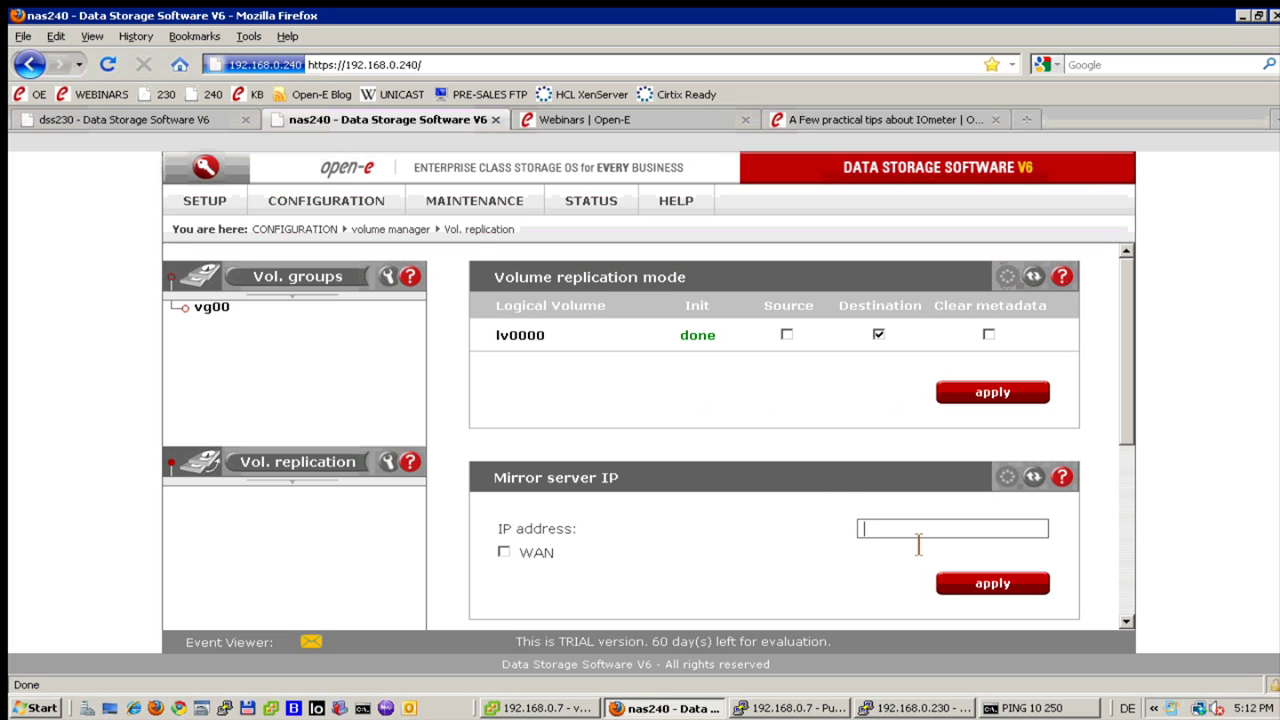
text(1)
click(955, 548)
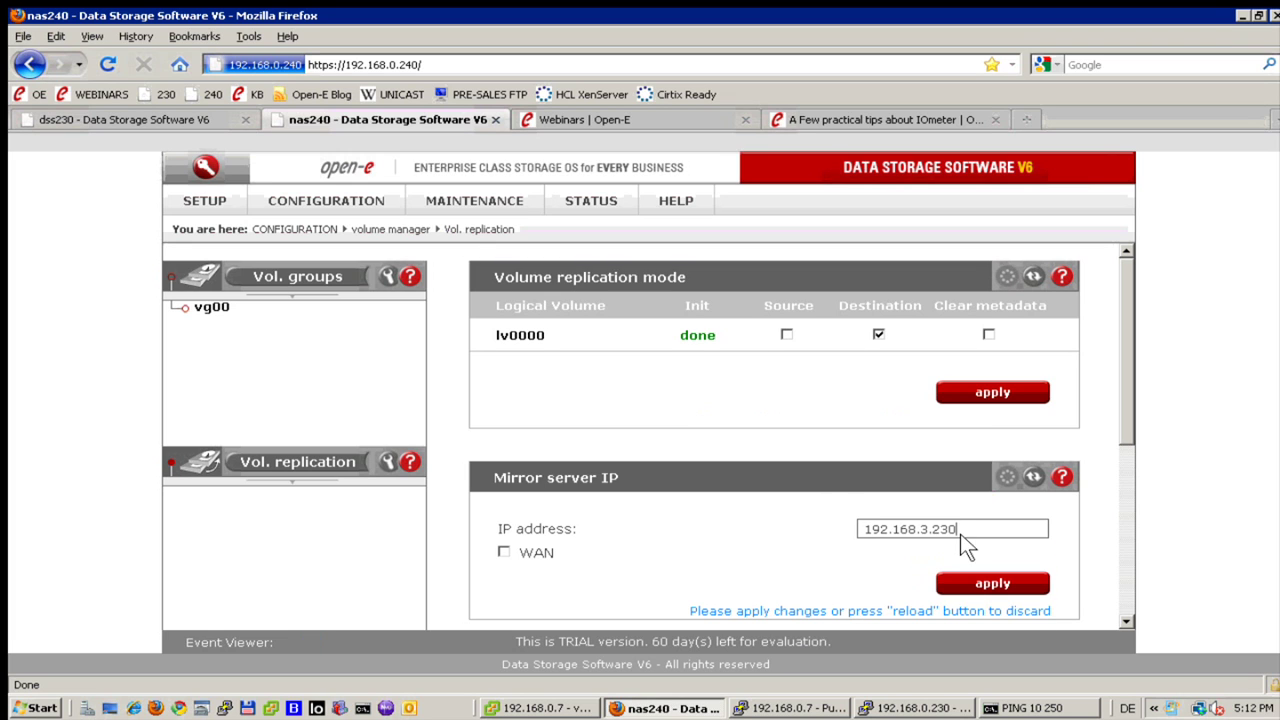
click(973, 580)
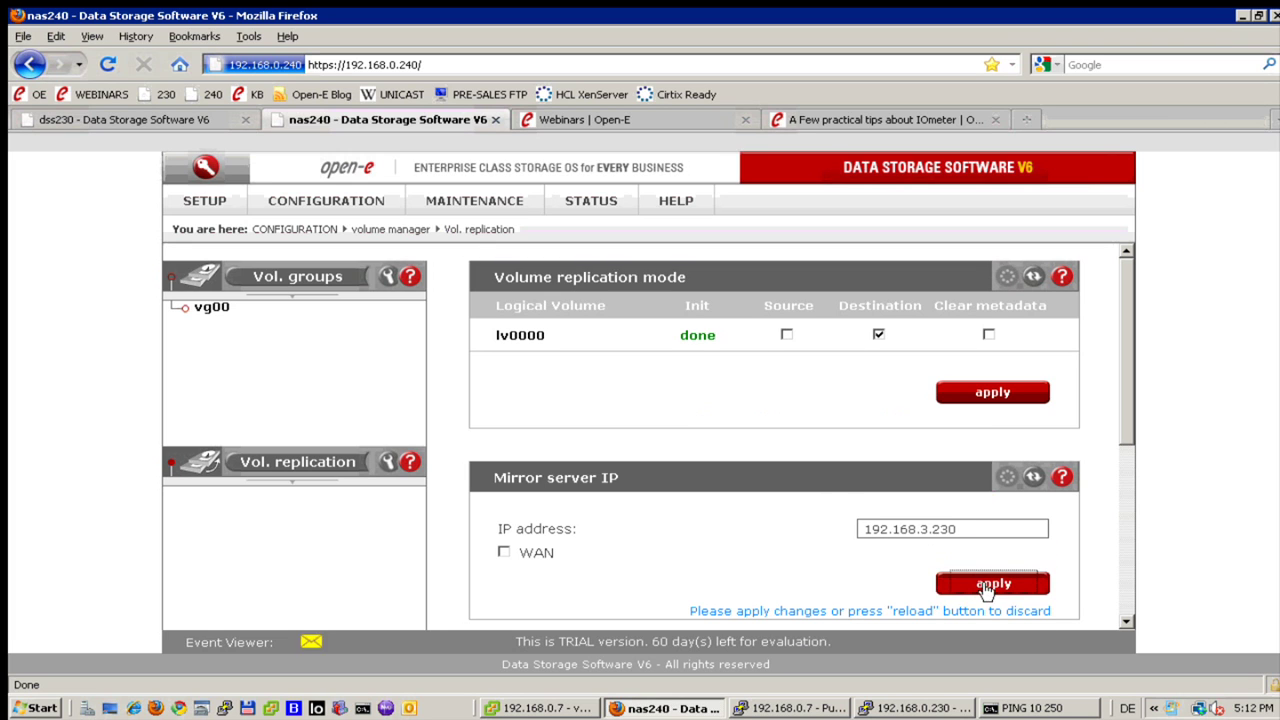
click(131, 119)
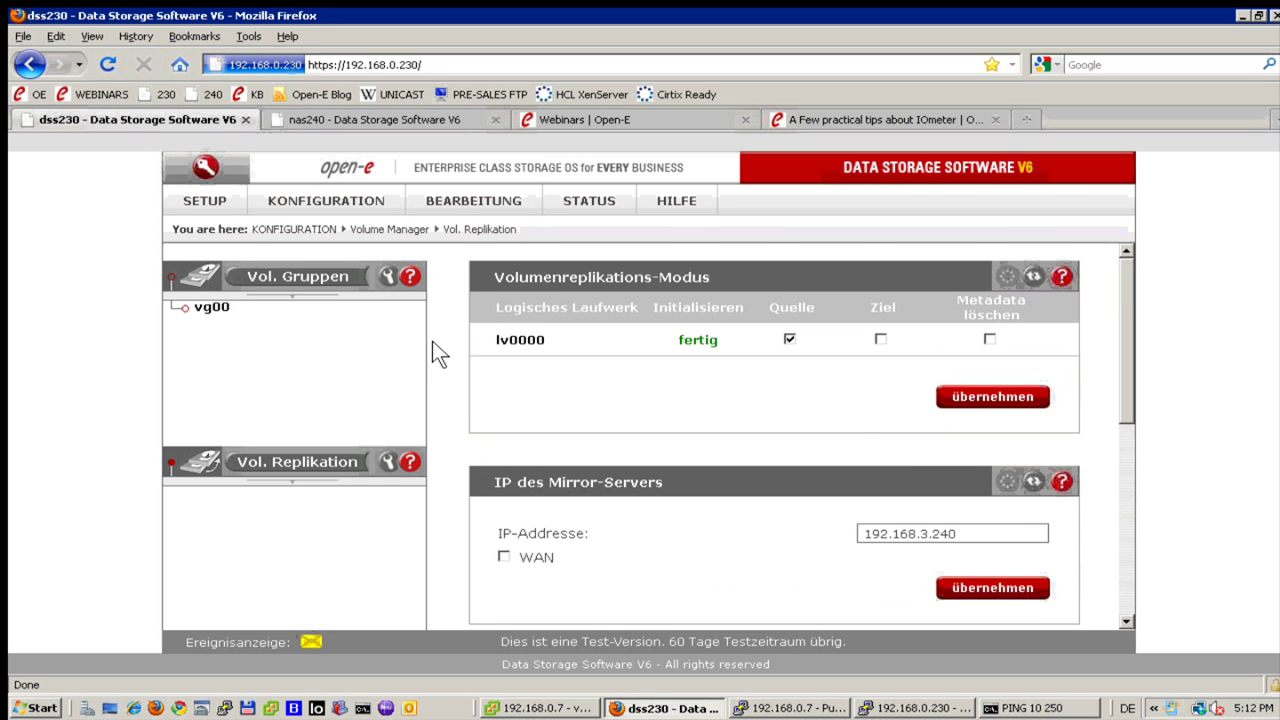
Define task m0000 from lv0000 to destination lv0000 at 80 MB bandwidth and start it.
scroll(432, 341, down, 1)
scroll(432, 341, down, 7)
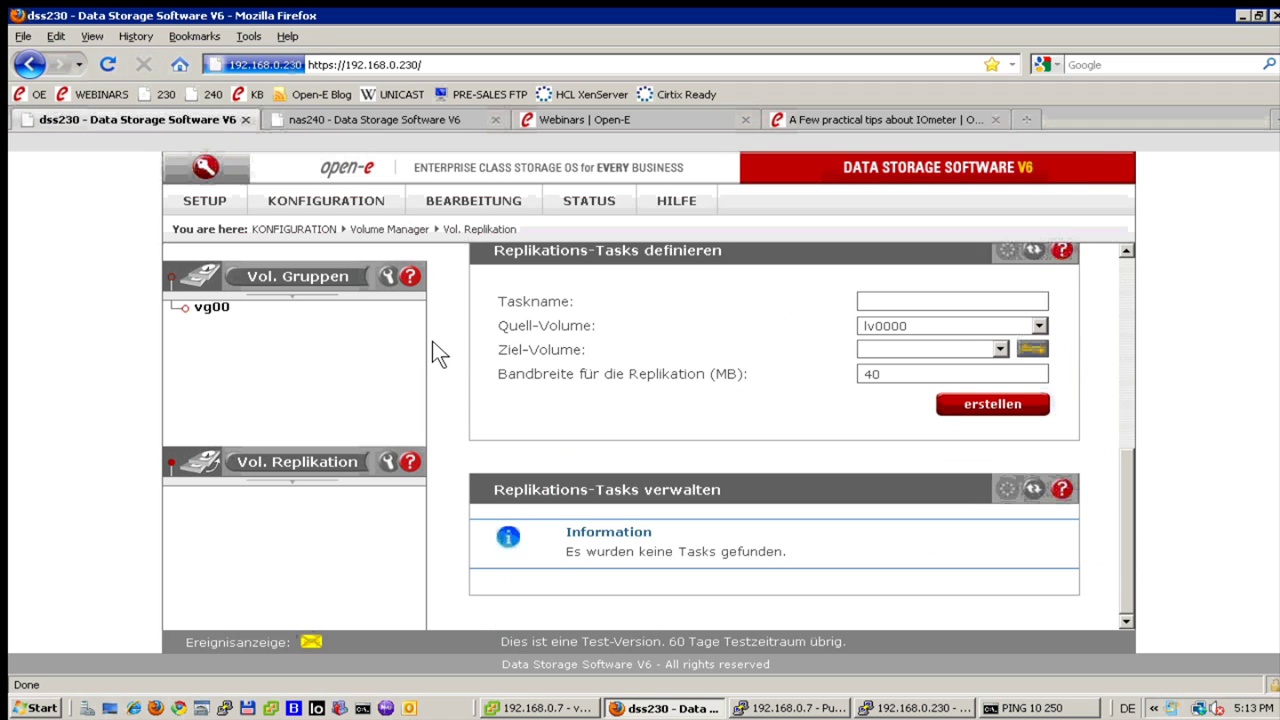
click(916, 302)
text(m)
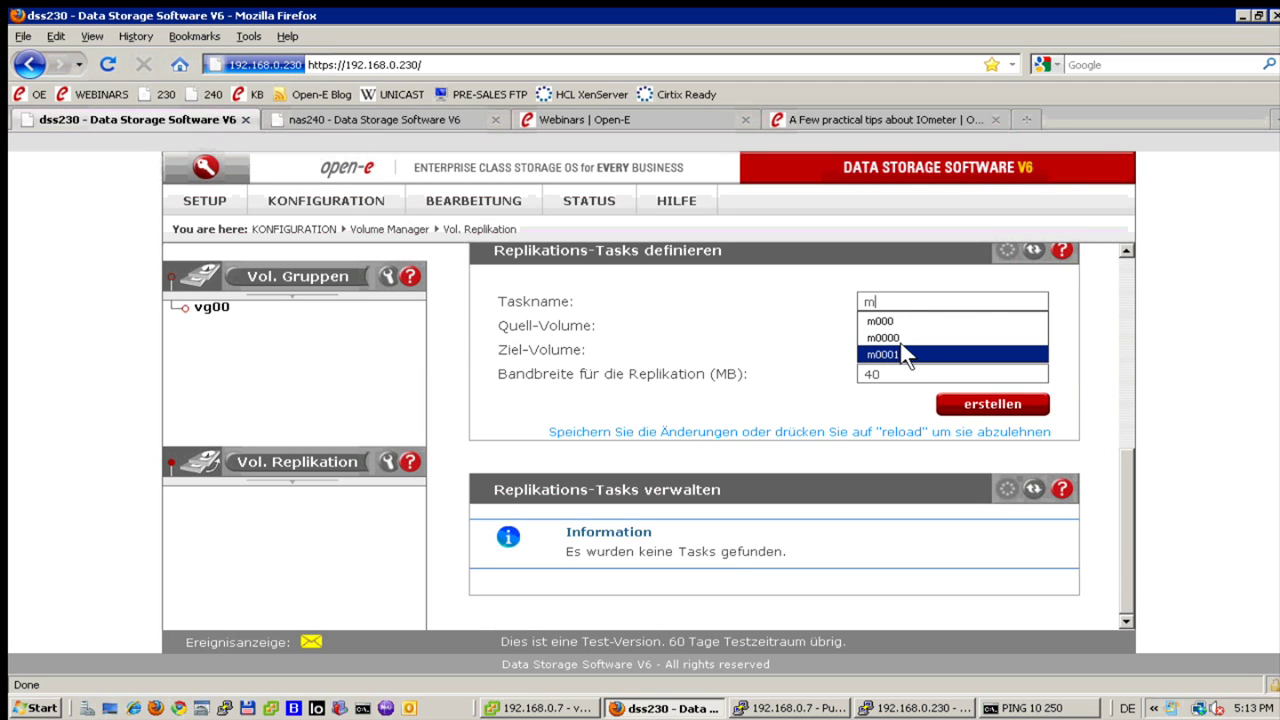
click(910, 337)
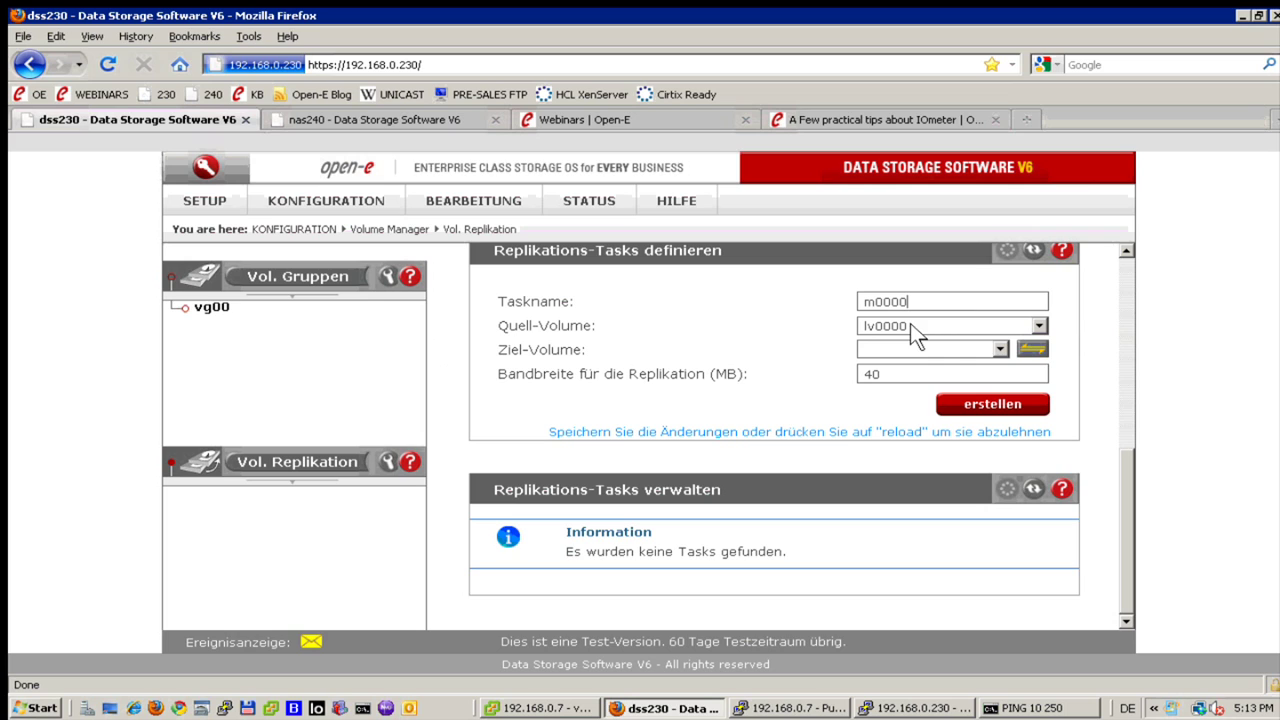
click(1036, 352)
drag(916, 380, 823, 373)
text(80)
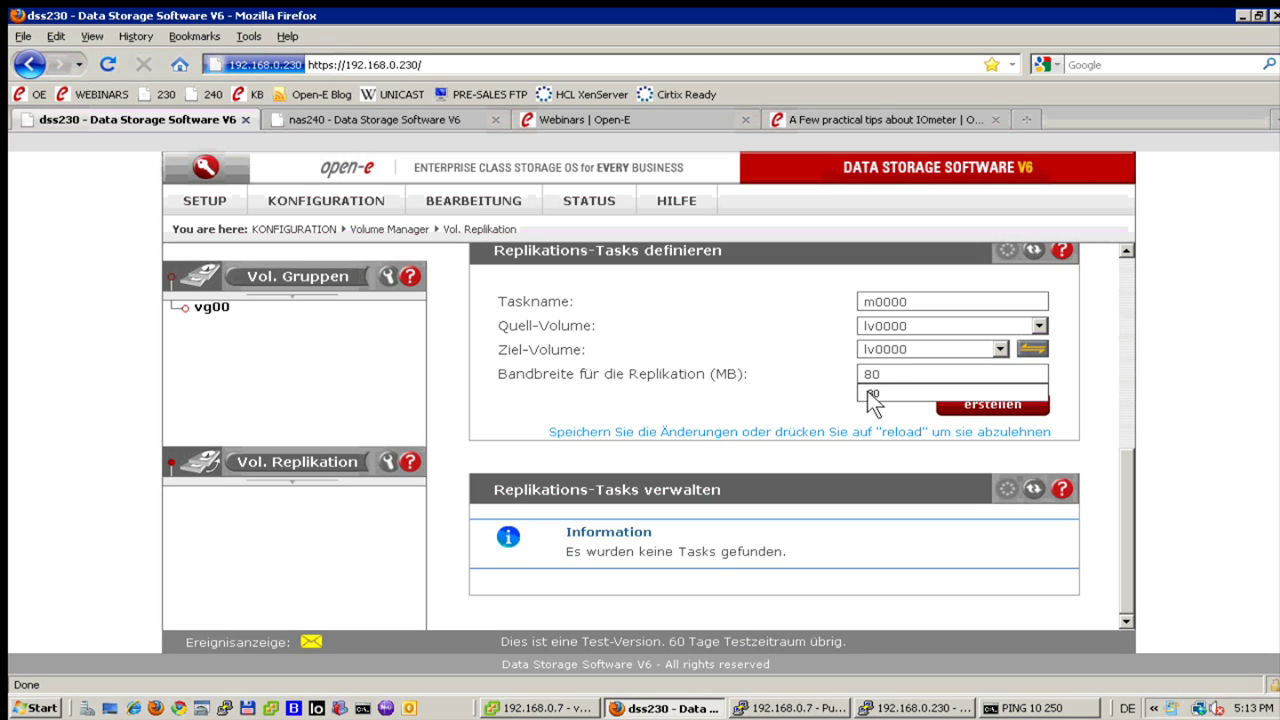
key(Escape)
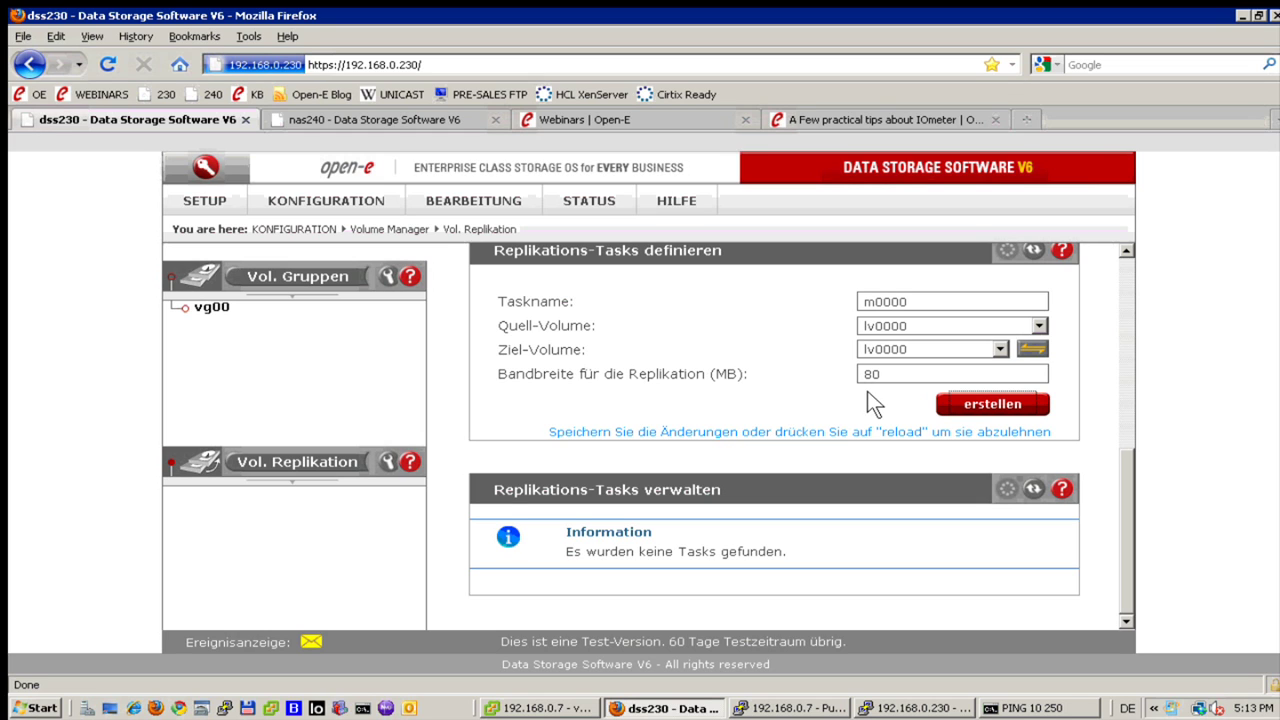
click(946, 400)
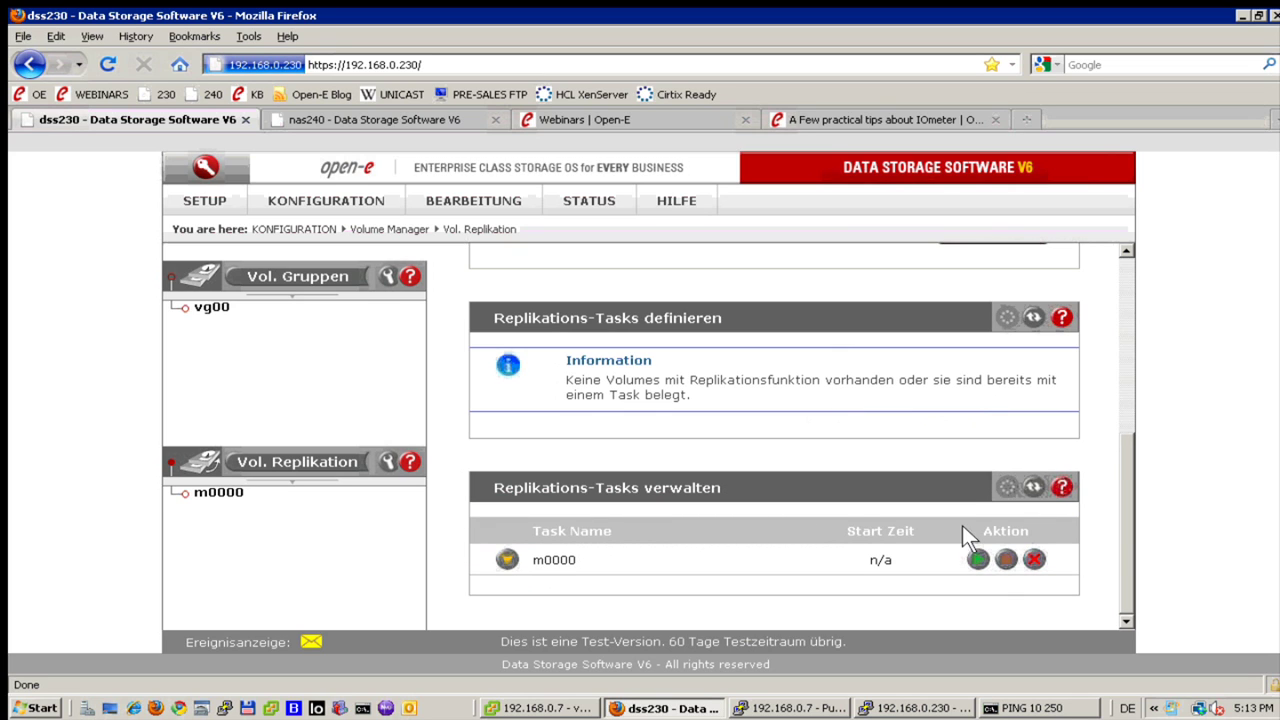
click(979, 566)
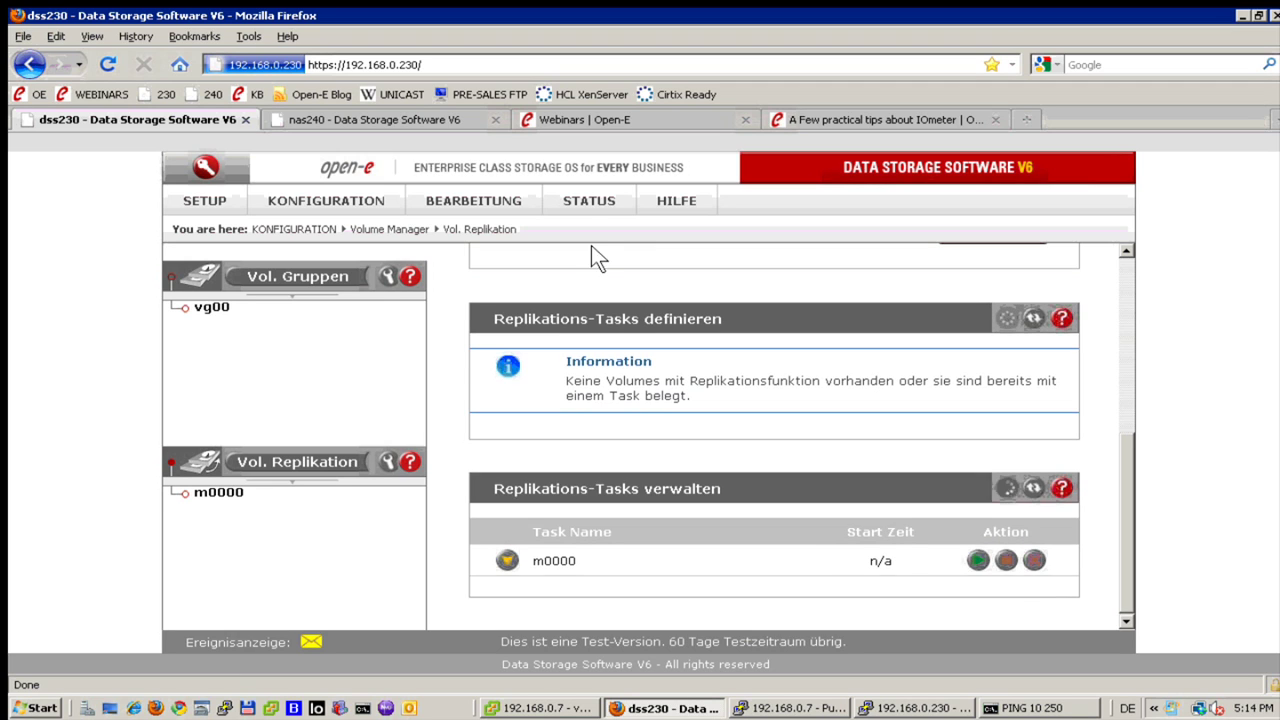
Expand m0000 under STATUS > Tasks to check its synchronous connection and consistent lv0000 volumes.
click(590, 208)
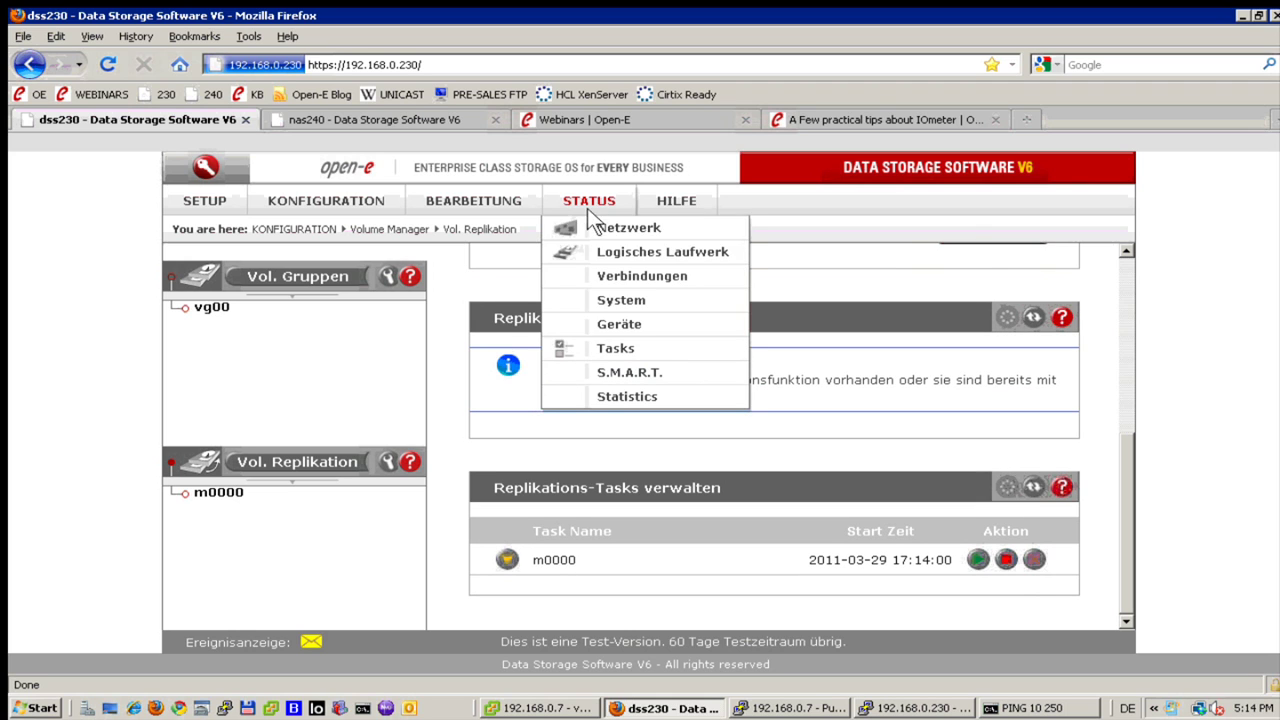
click(597, 348)
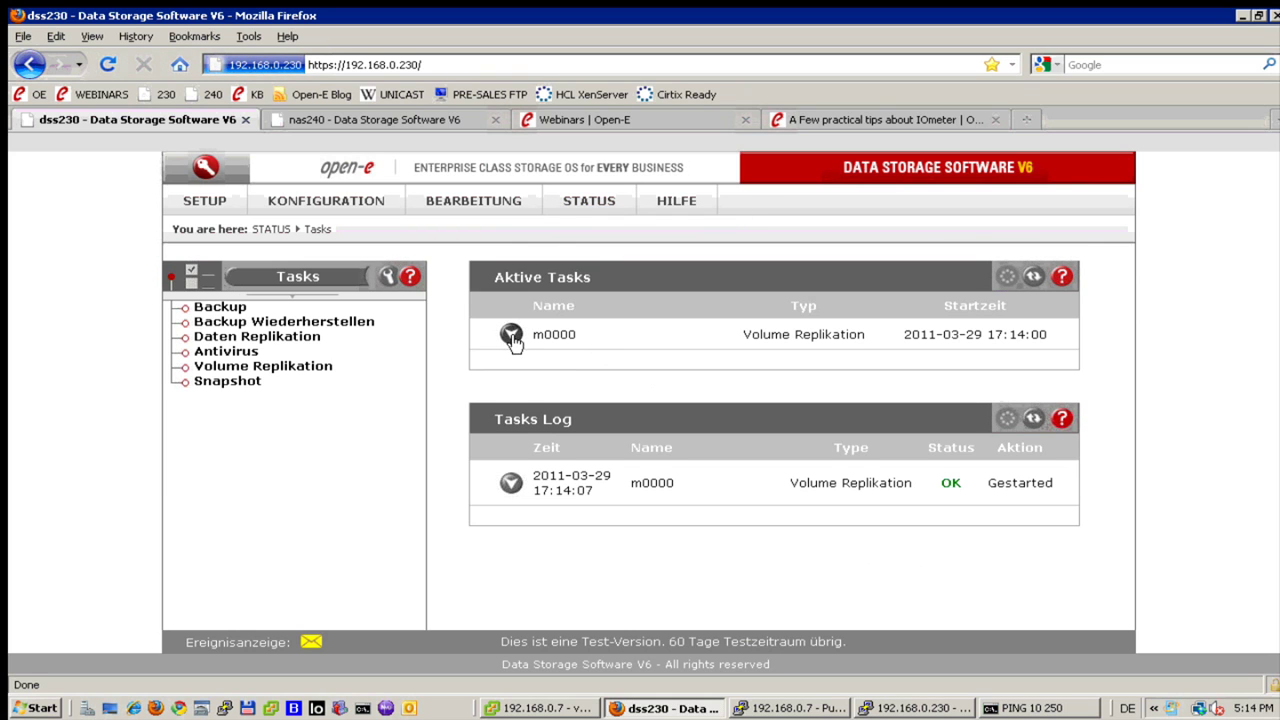
click(511, 336)
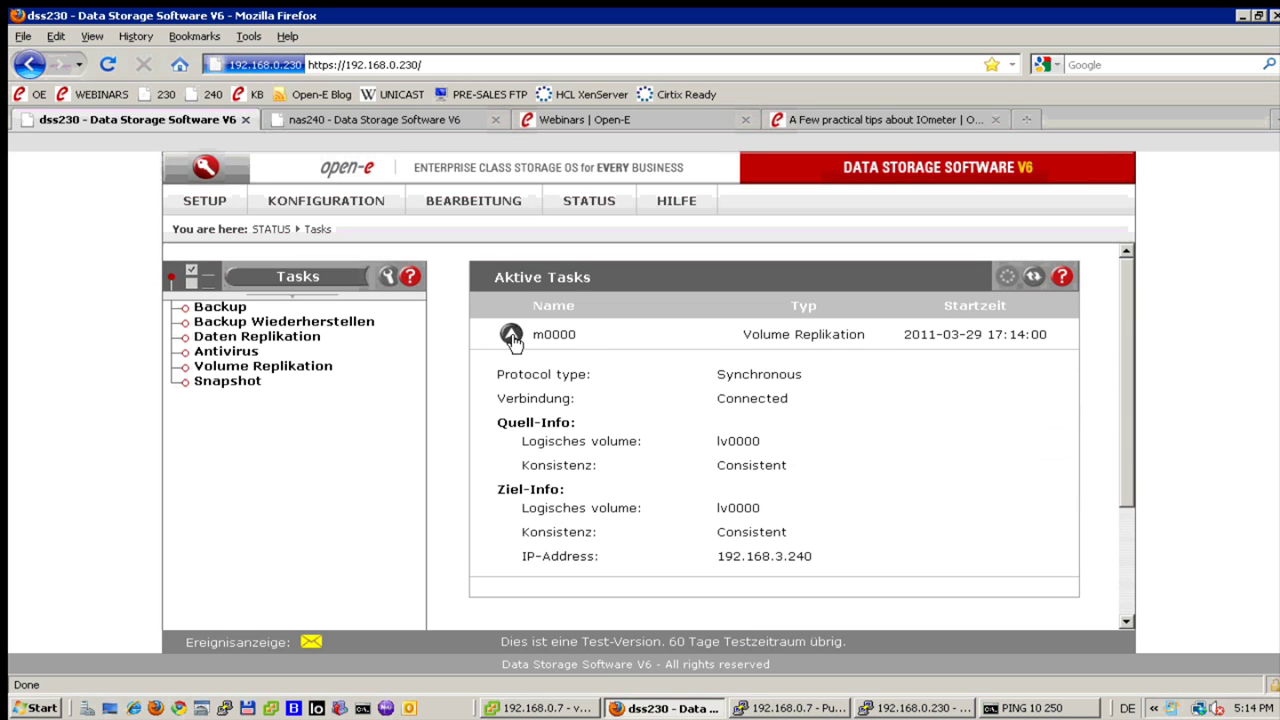
drag(788, 533, 703, 512)
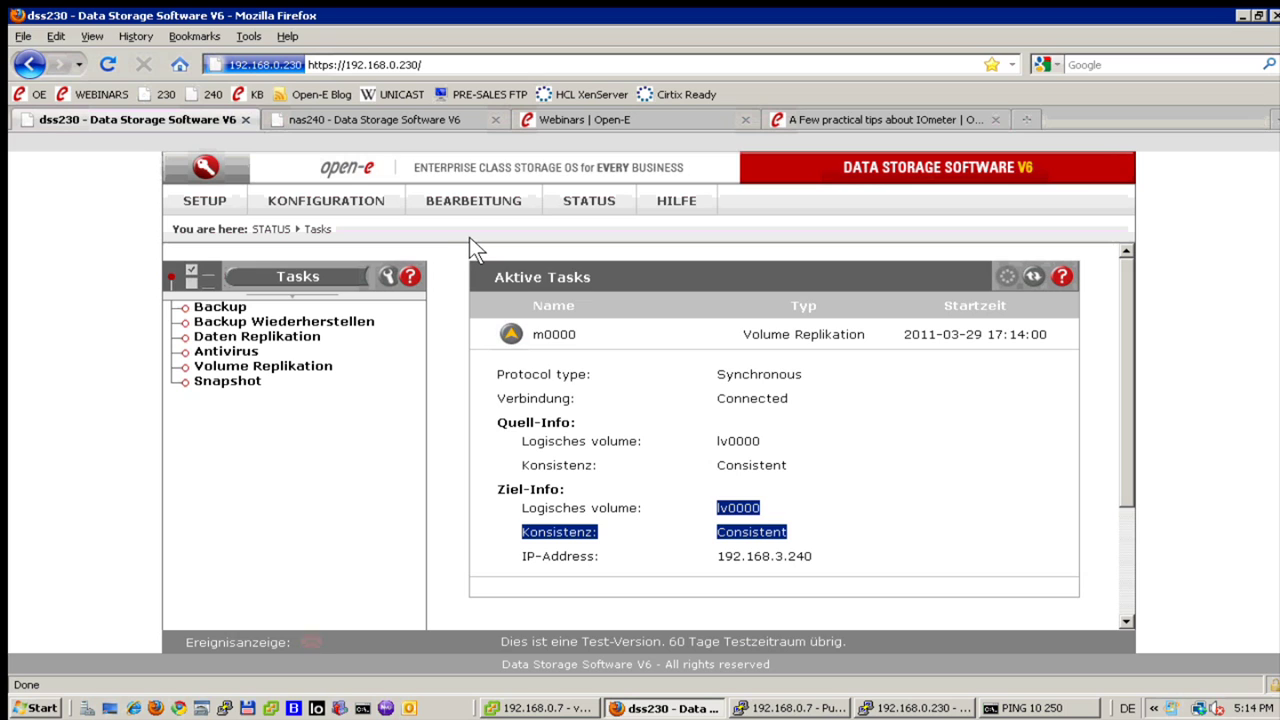
click(417, 249)
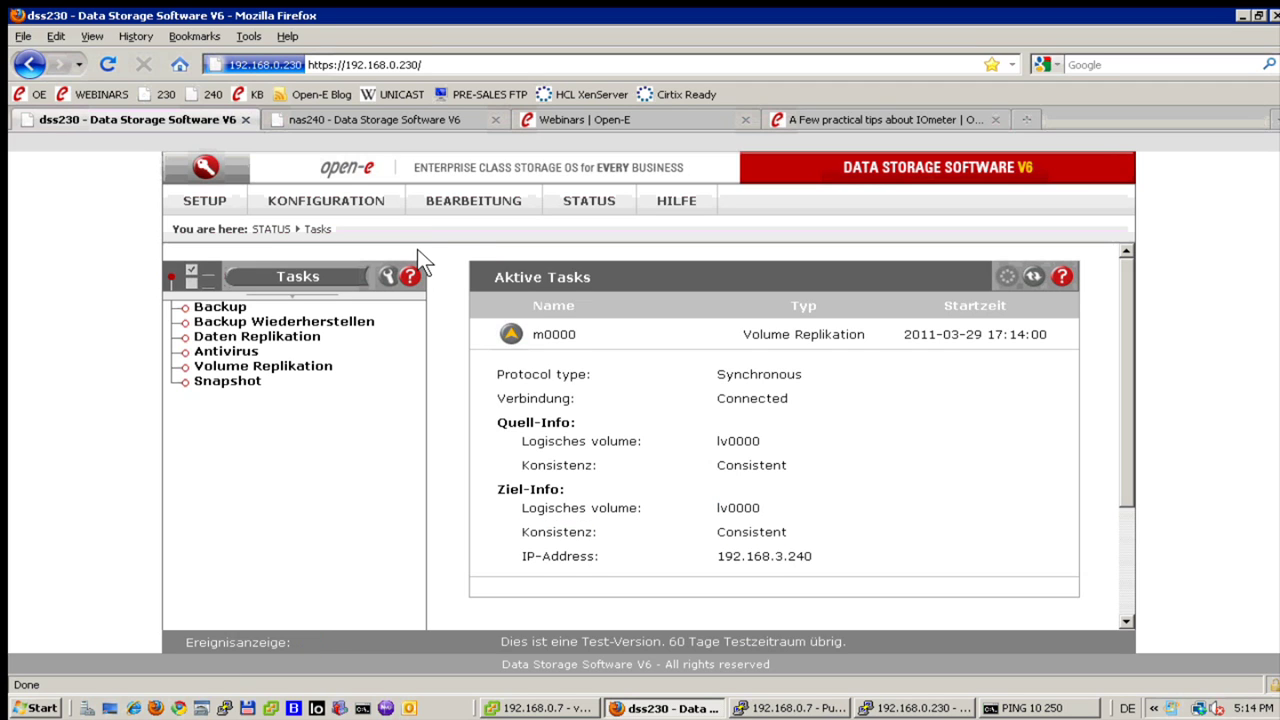
On dss230, create iSCSI target iqn.2011-03:esx (alias target0) in place of the default name.
click(311, 199)
mouse_move(317, 296)
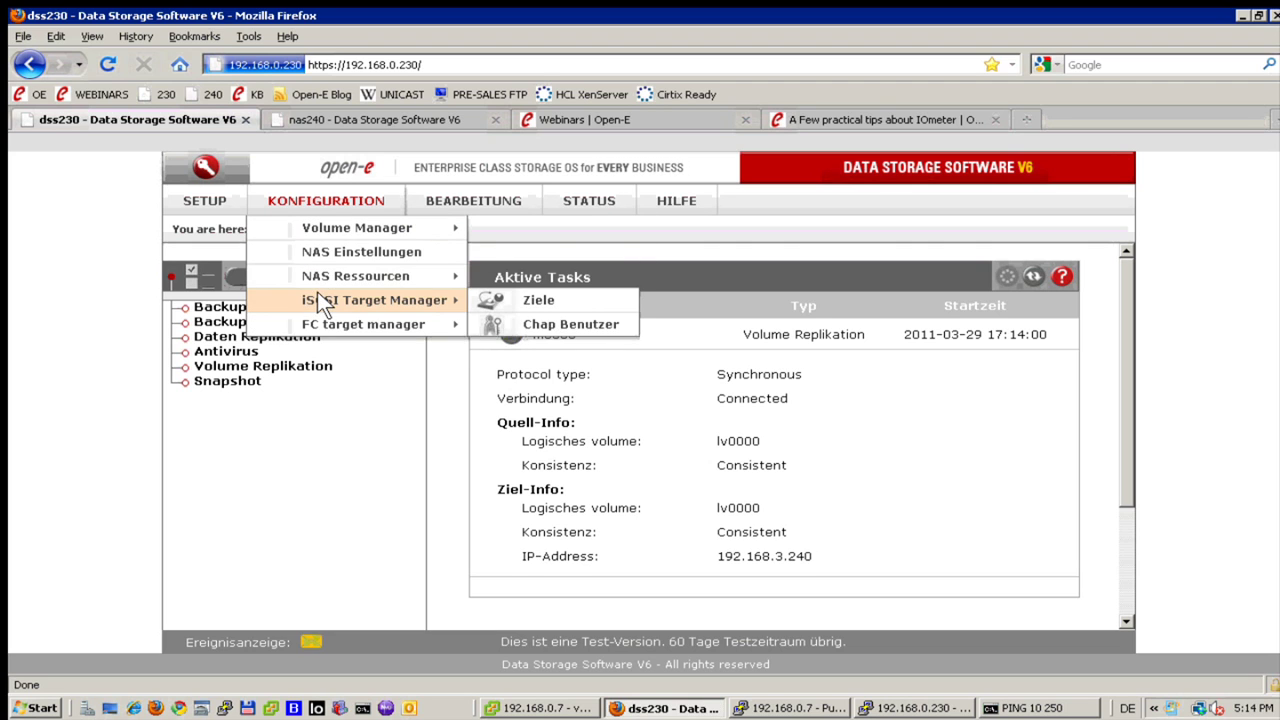
click(525, 299)
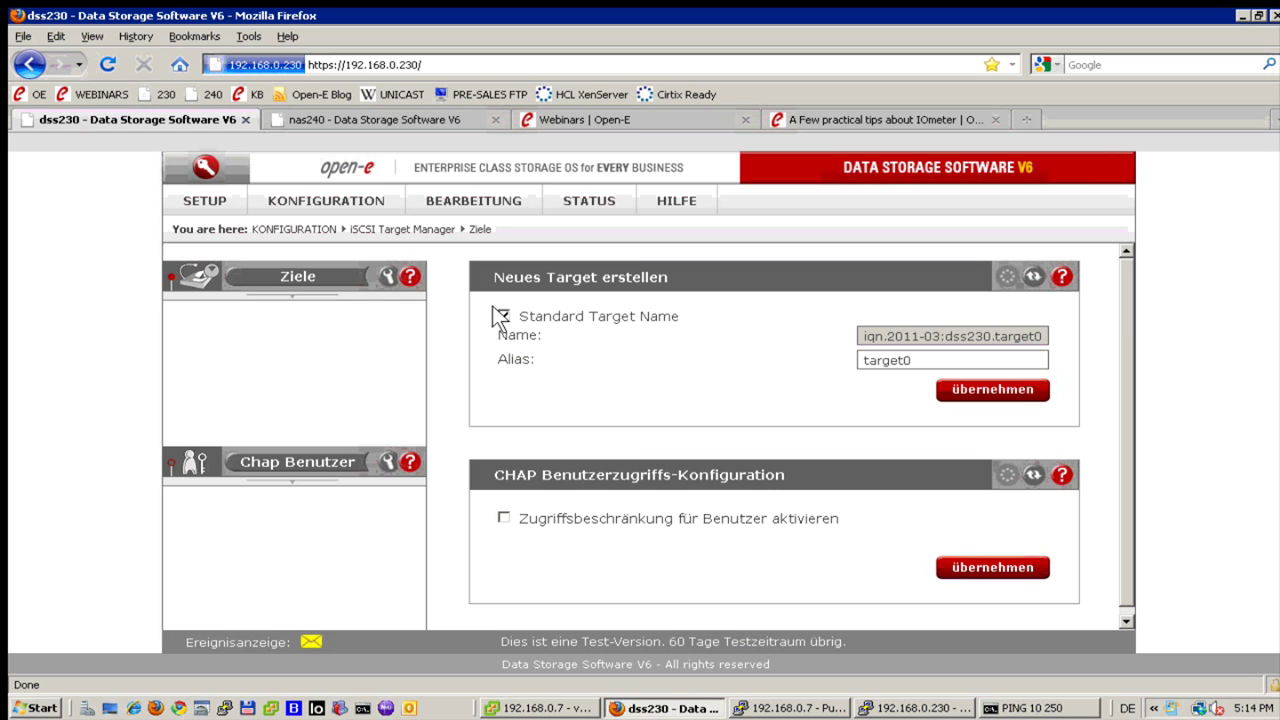
click(502, 316)
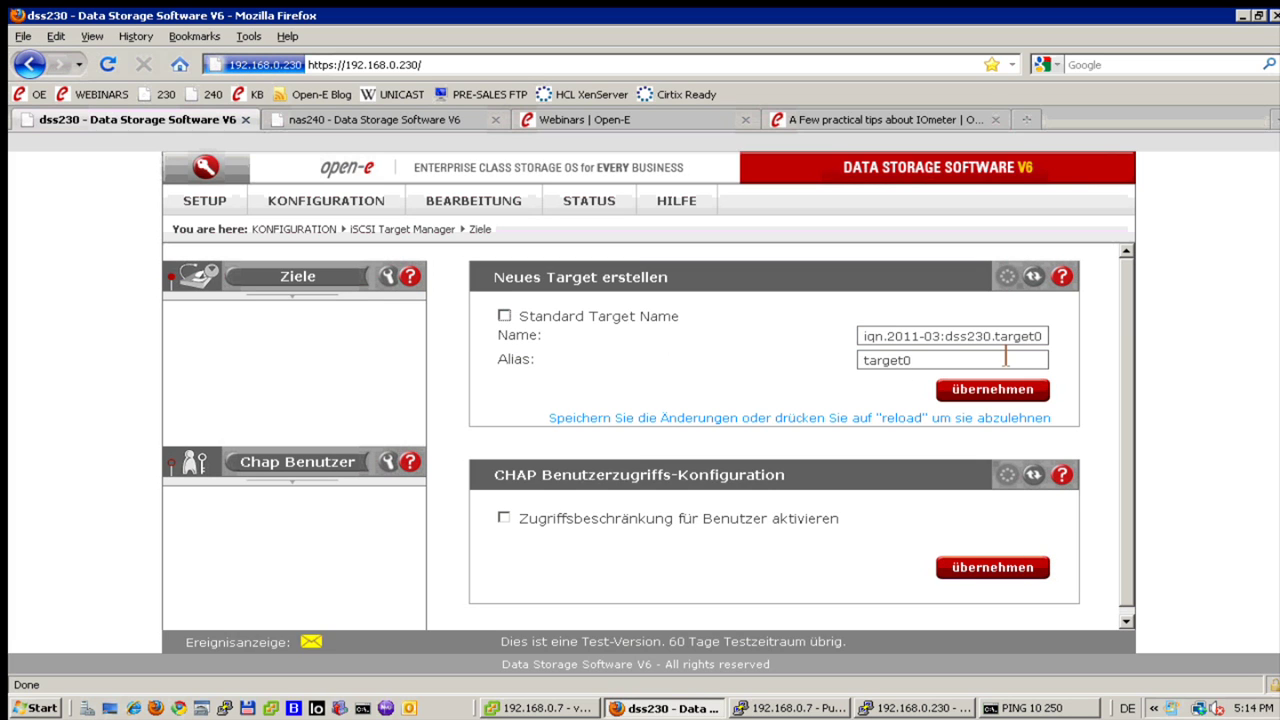
key(BackSpace)
key(BackSpace)
key(BackSpace)
key(BackSpace)
key(BackSpace)
key(BackSpace)
key(BackSpace)
key(BackSpace)
key(BackSpace)
key(BackSpace)
key(BackSpace)
key(BackSpace)
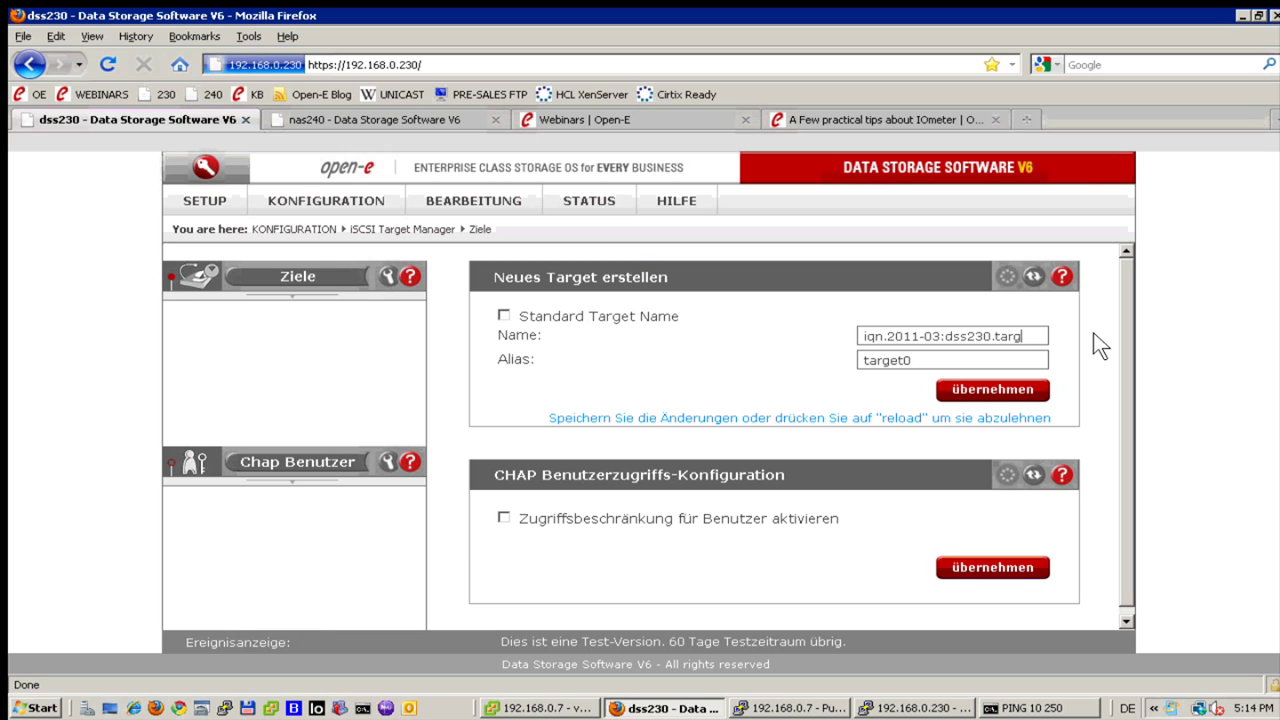
key(BackSpace)
key(BackSpace)
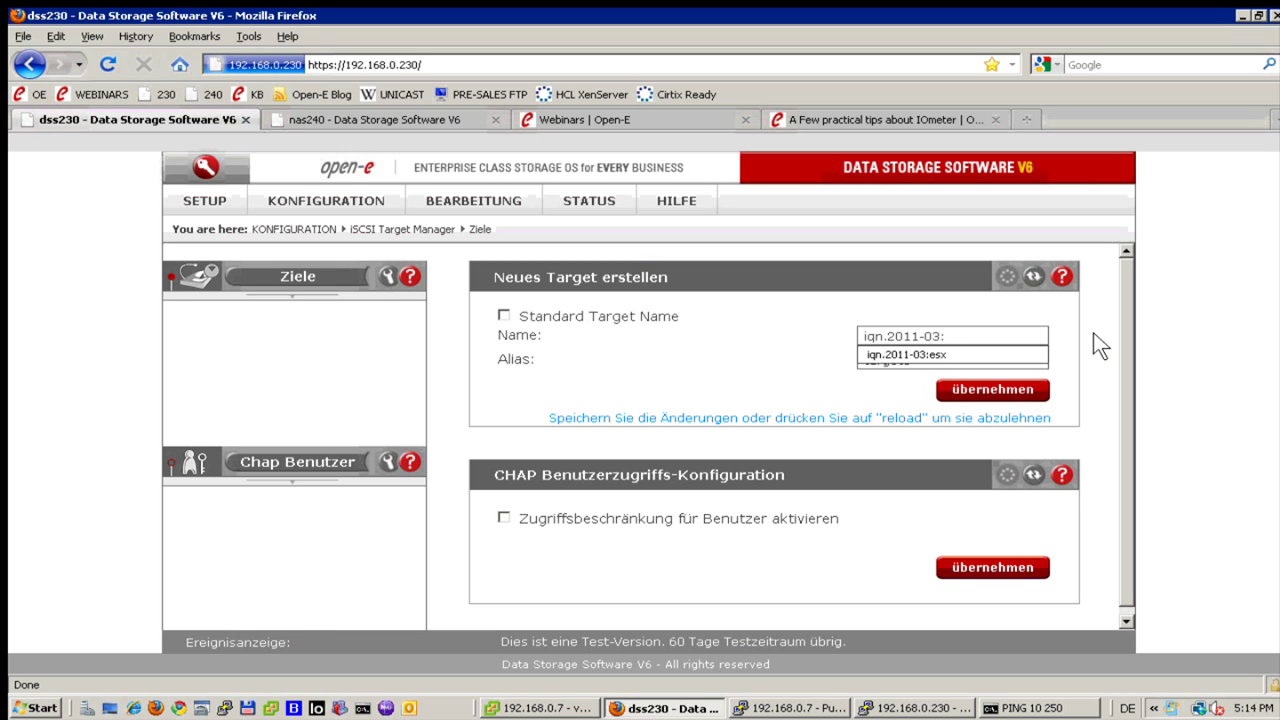
key(Tab)
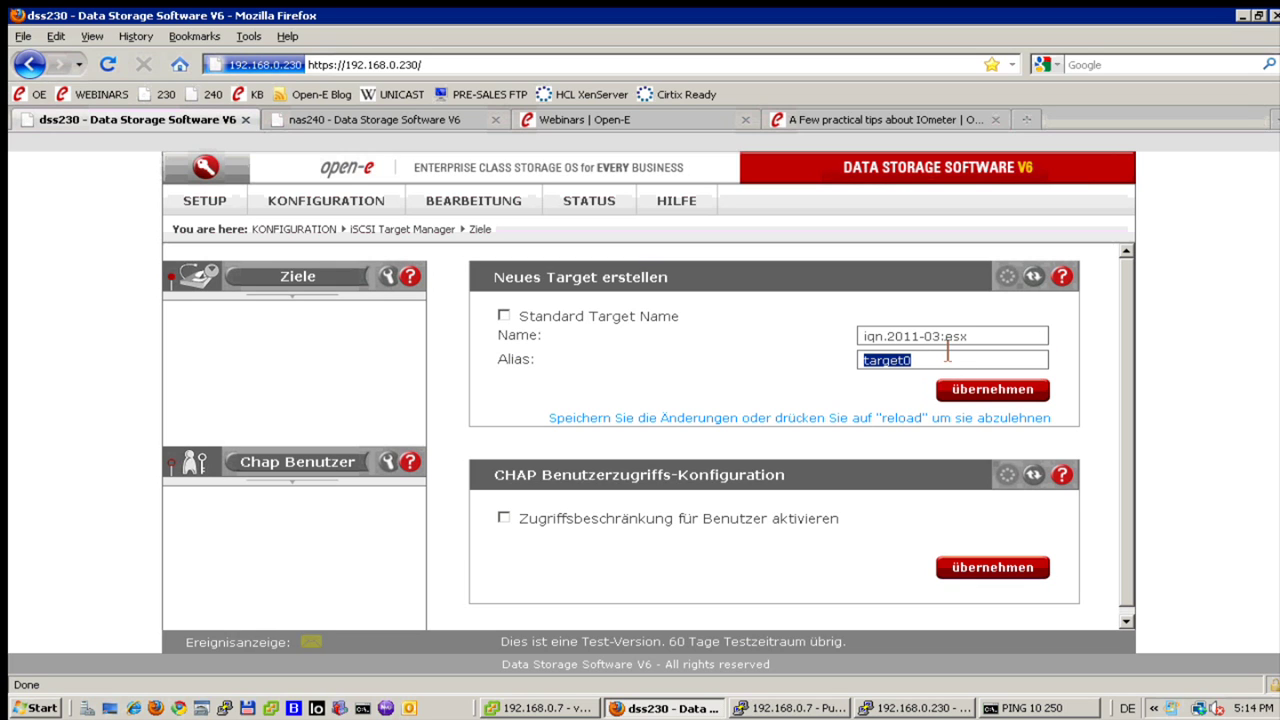
click(970, 400)
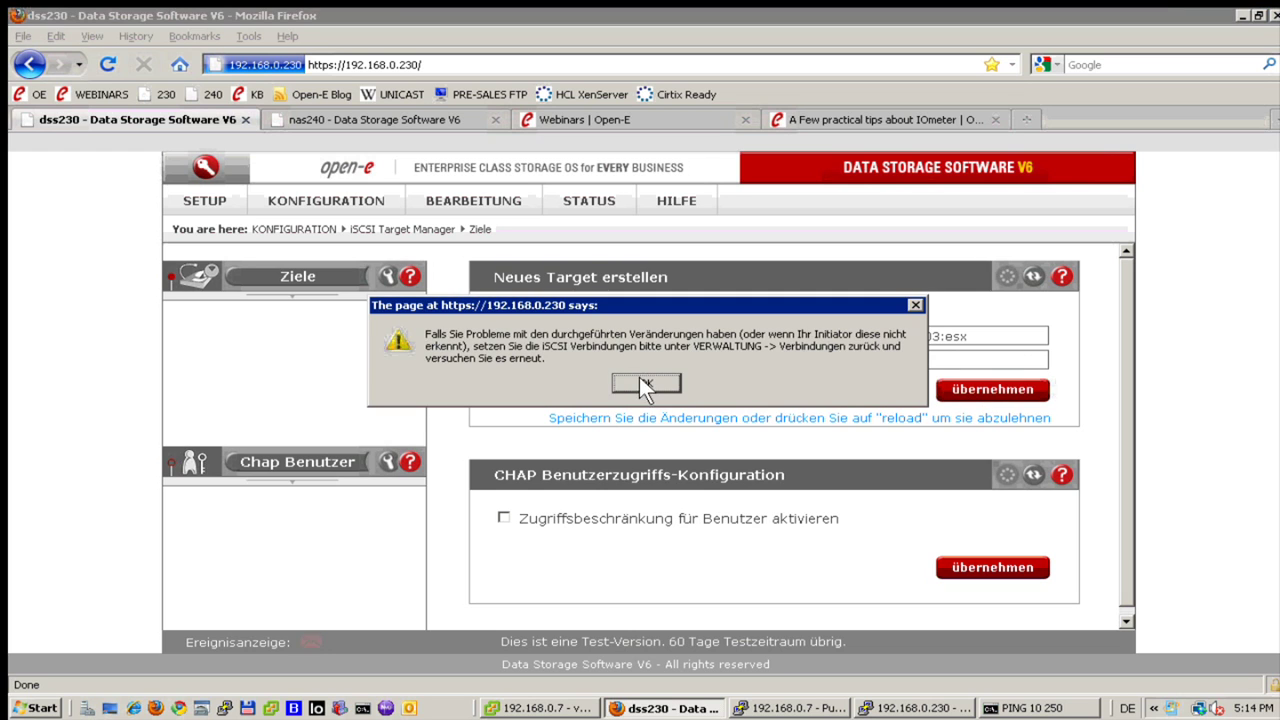
click(614, 382)
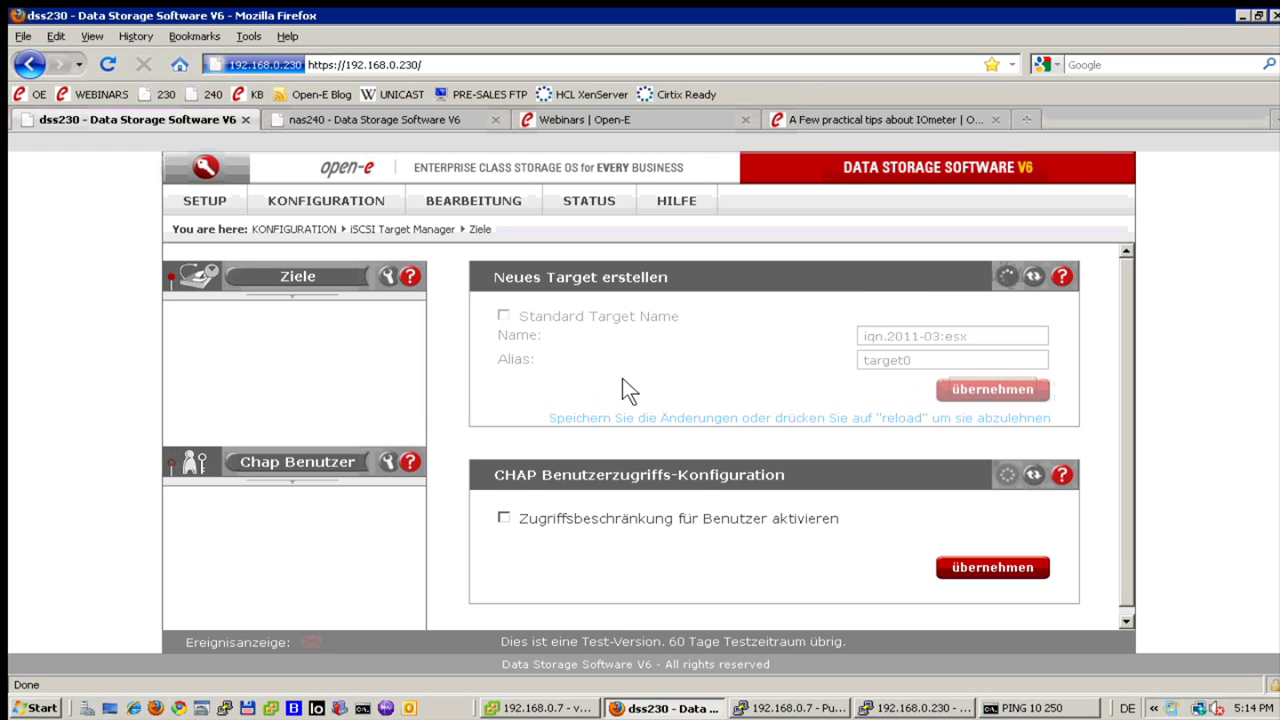
click(325, 111)
On nas240, create iSCSI target iqn.2011-03:esx with alias target0, replacing the default name.
click(306, 194)
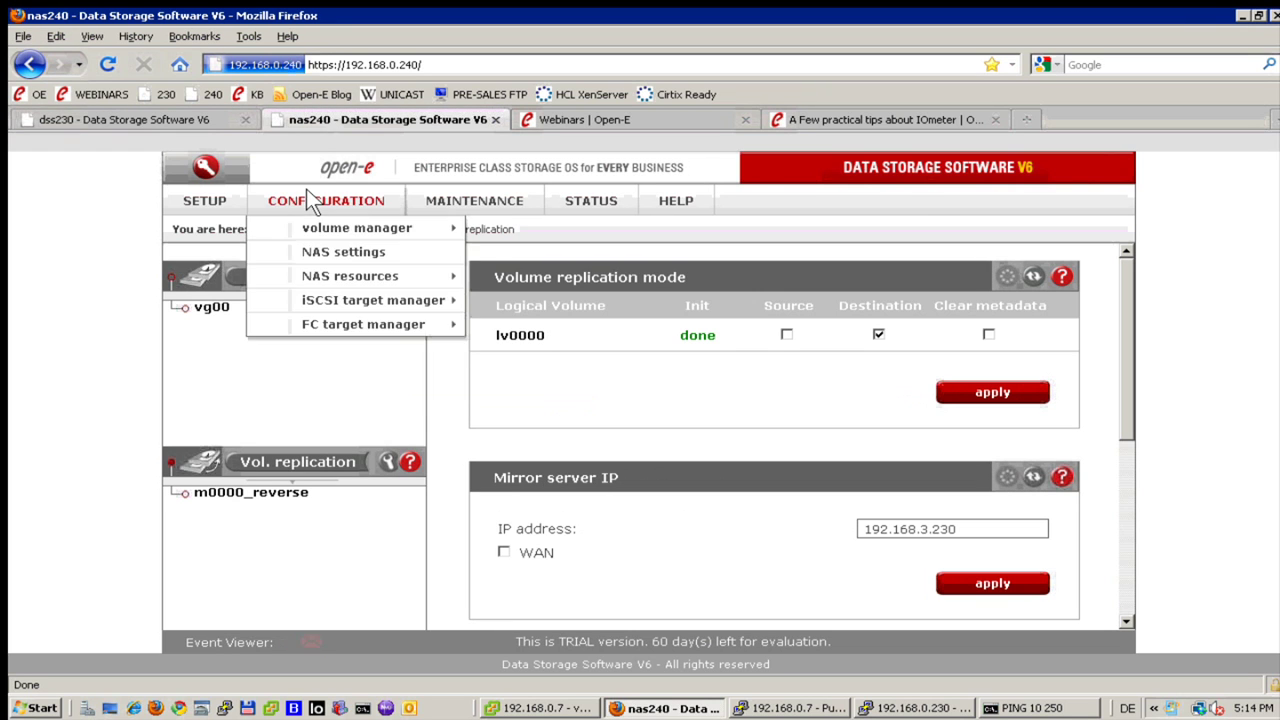
mouse_move(337, 300)
click(492, 300)
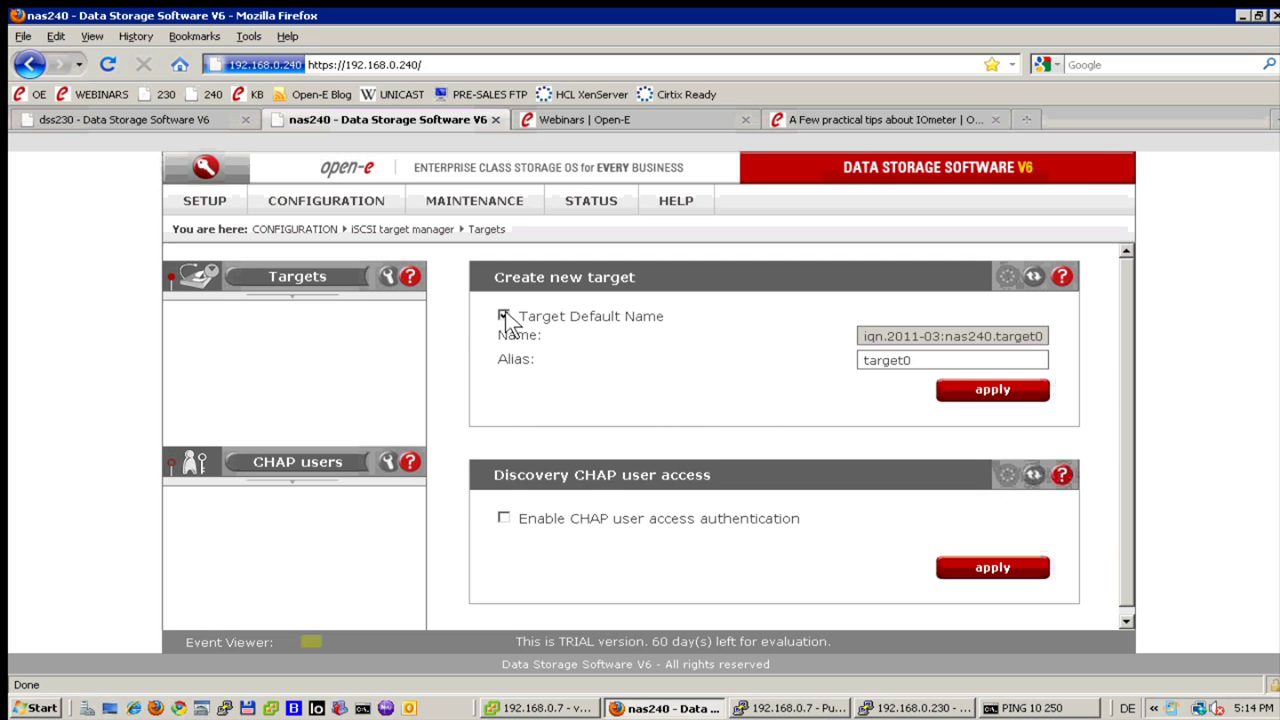
click(504, 315)
drag(1036, 336, 1205, 363)
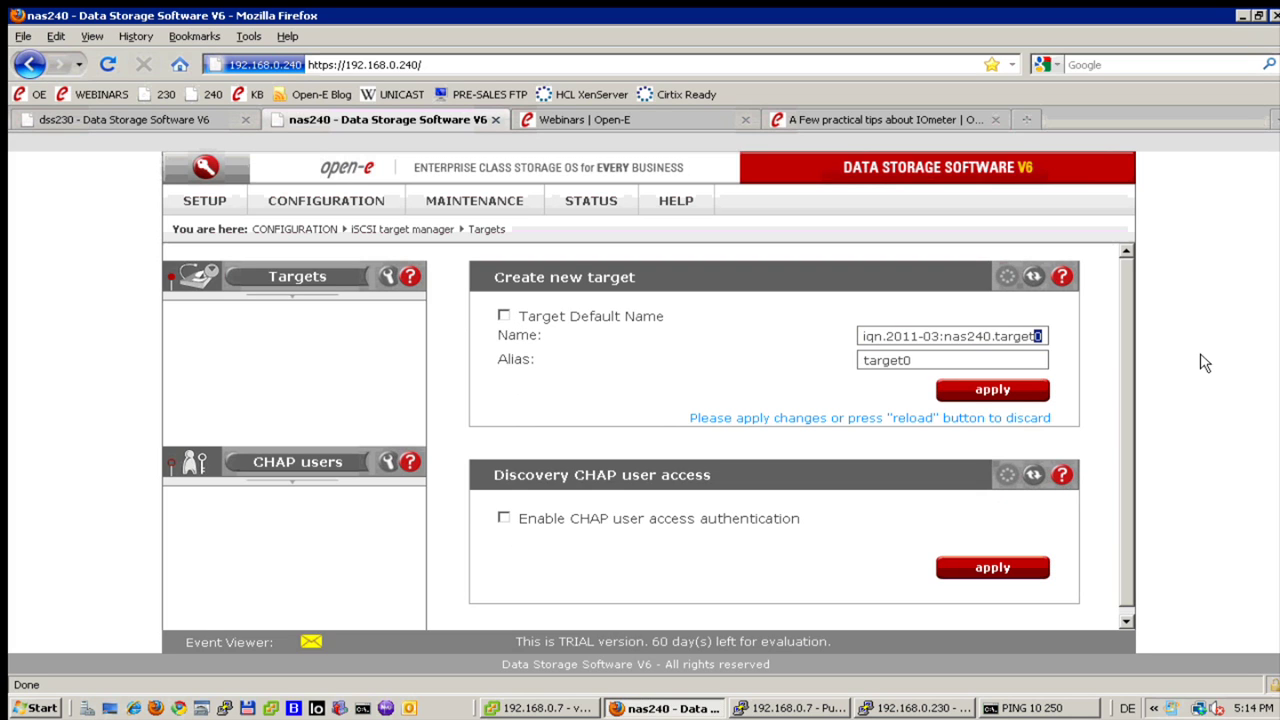
key(BackSpace)
key(BackSpace)
key(BackSpace)
key(BackSpace)
key(BackSpace)
key(BackSpace)
key(BackSpace)
key(BackSpace)
key(BackSpace)
key(BackSpace)
key(BackSpace)
key(BackSpace)
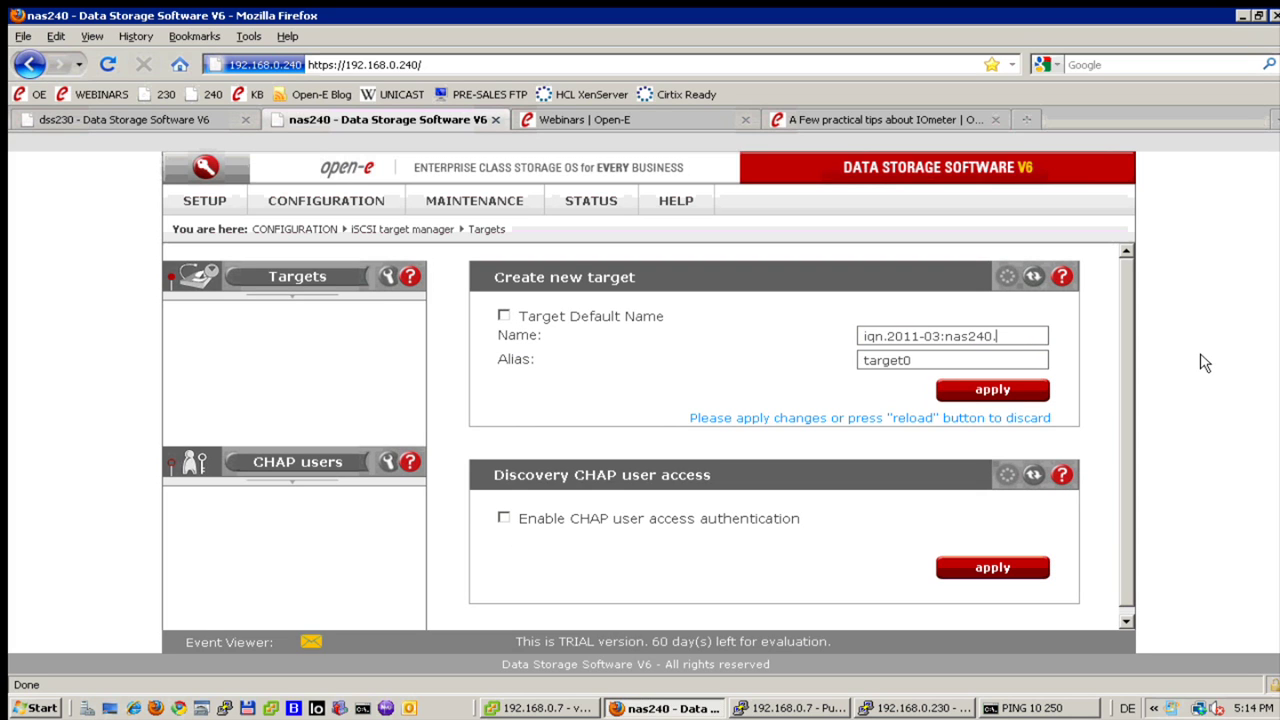
key(BackSpace)
key(BackSpace)
key(Down)
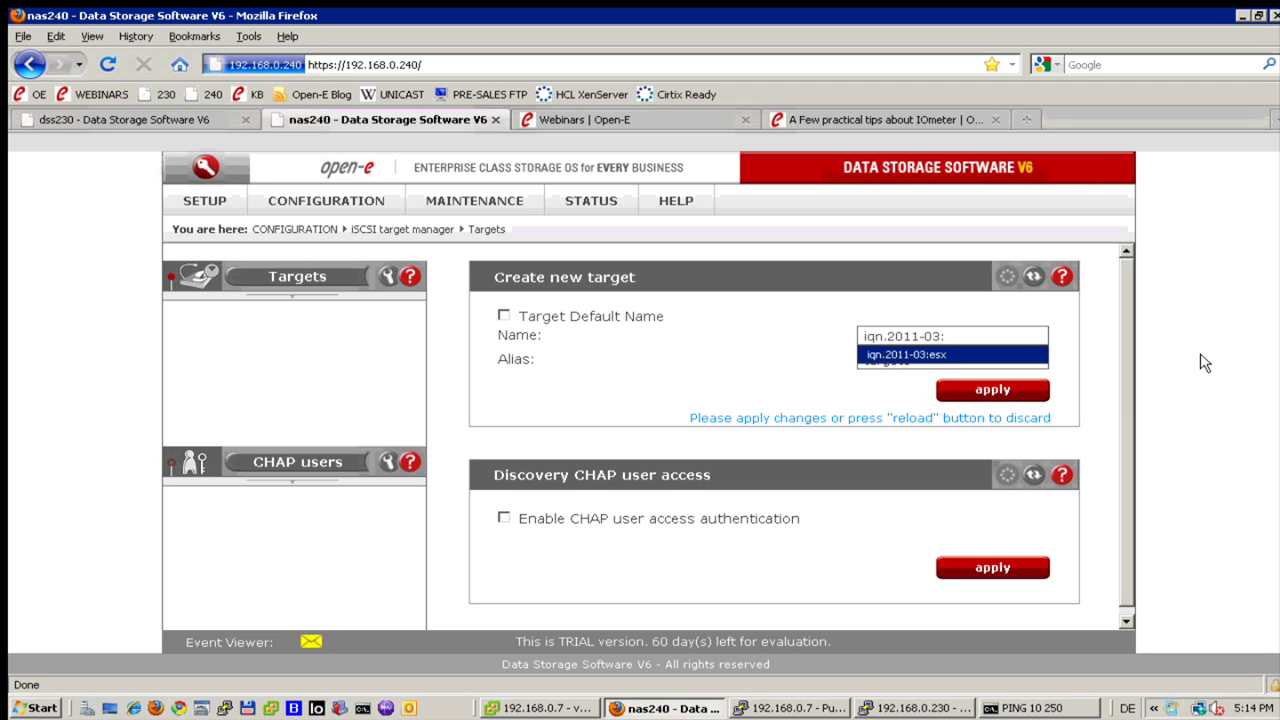
key(Tab)
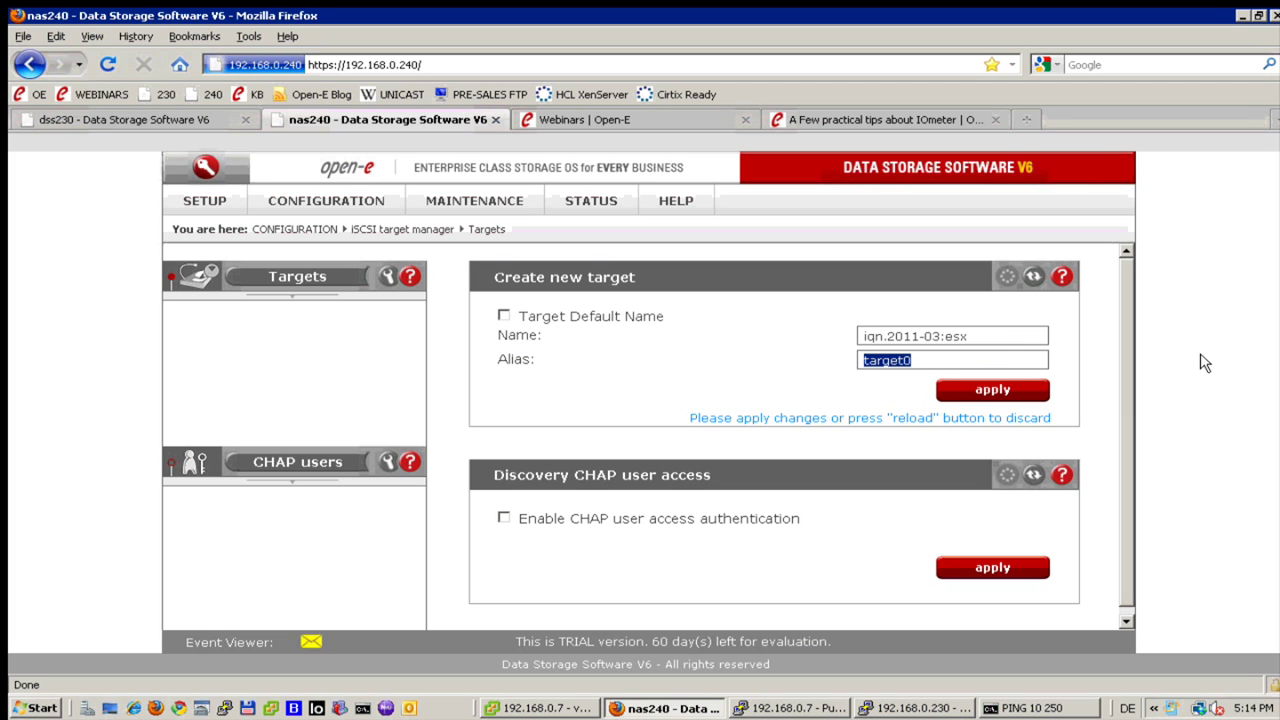
click(985, 395)
click(644, 390)
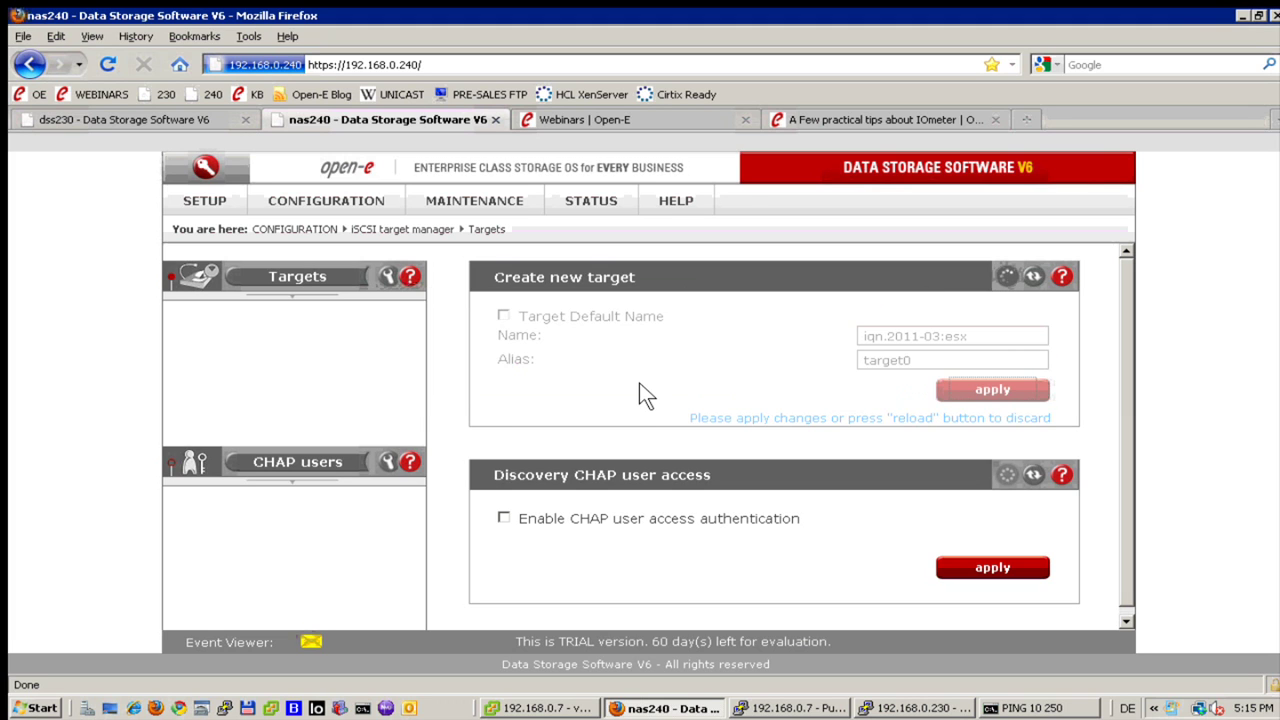
click(172, 112)
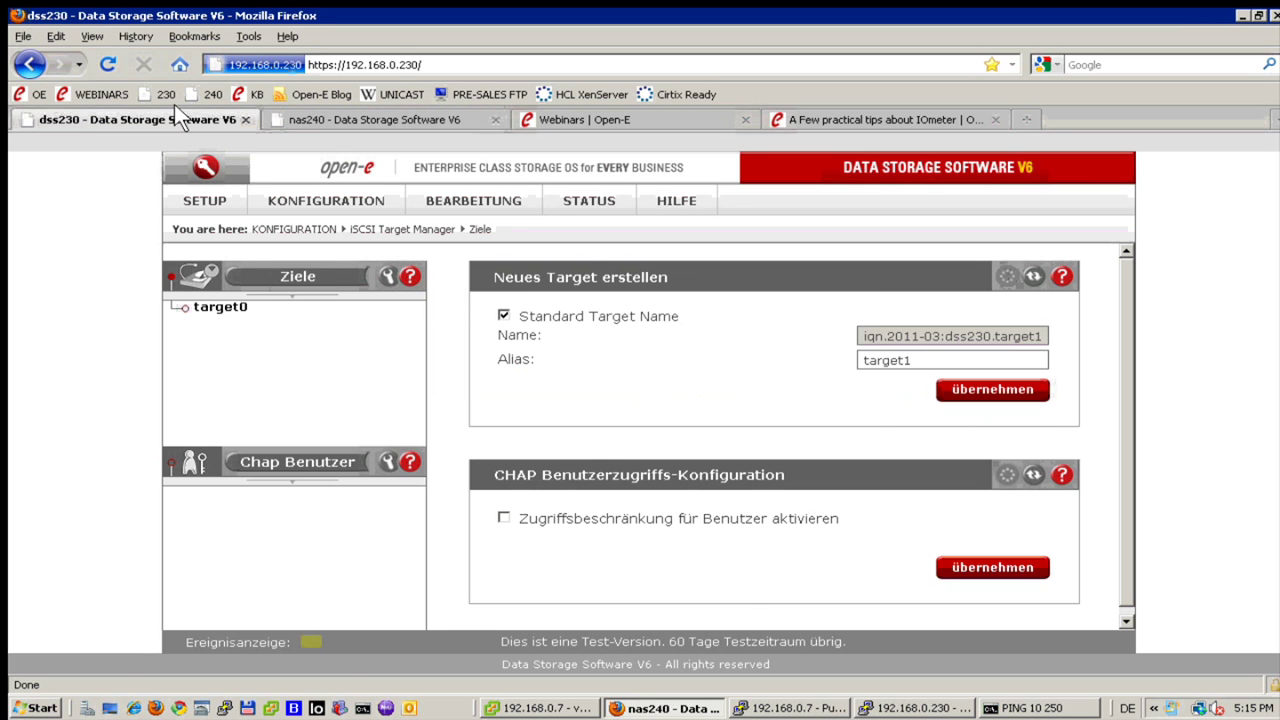
click(235, 310)
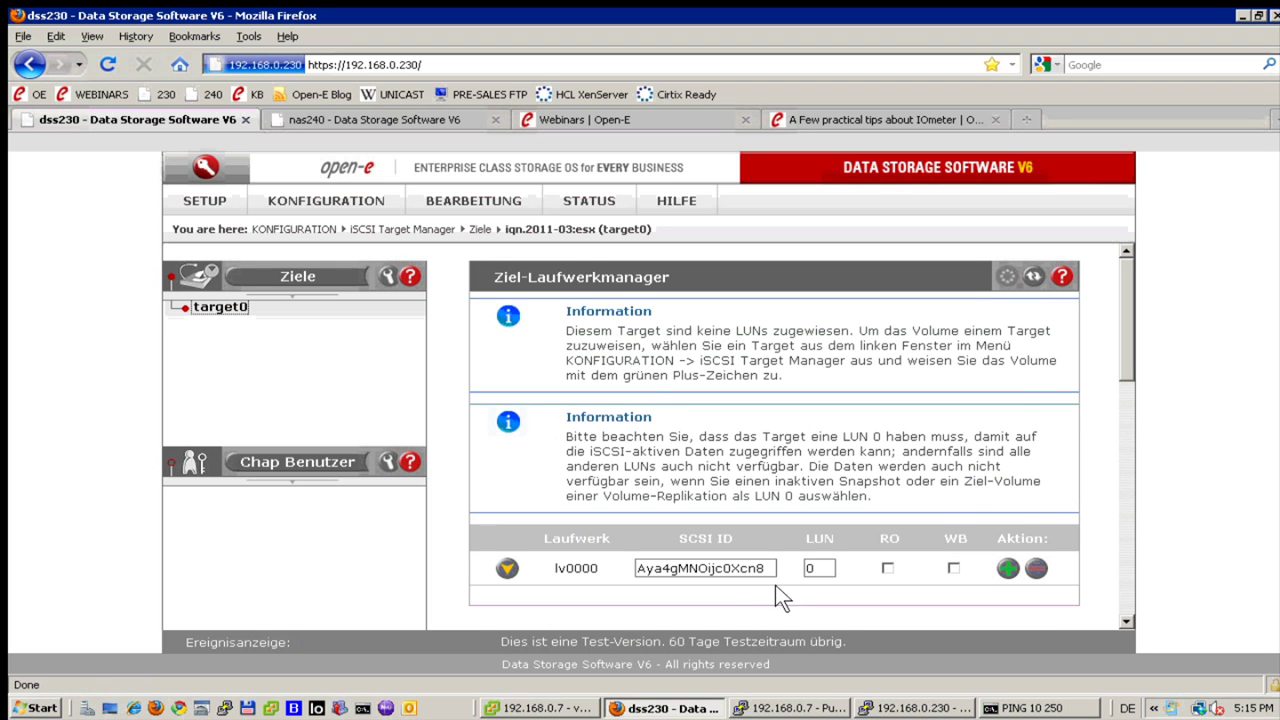
drag(778, 568, 547, 565)
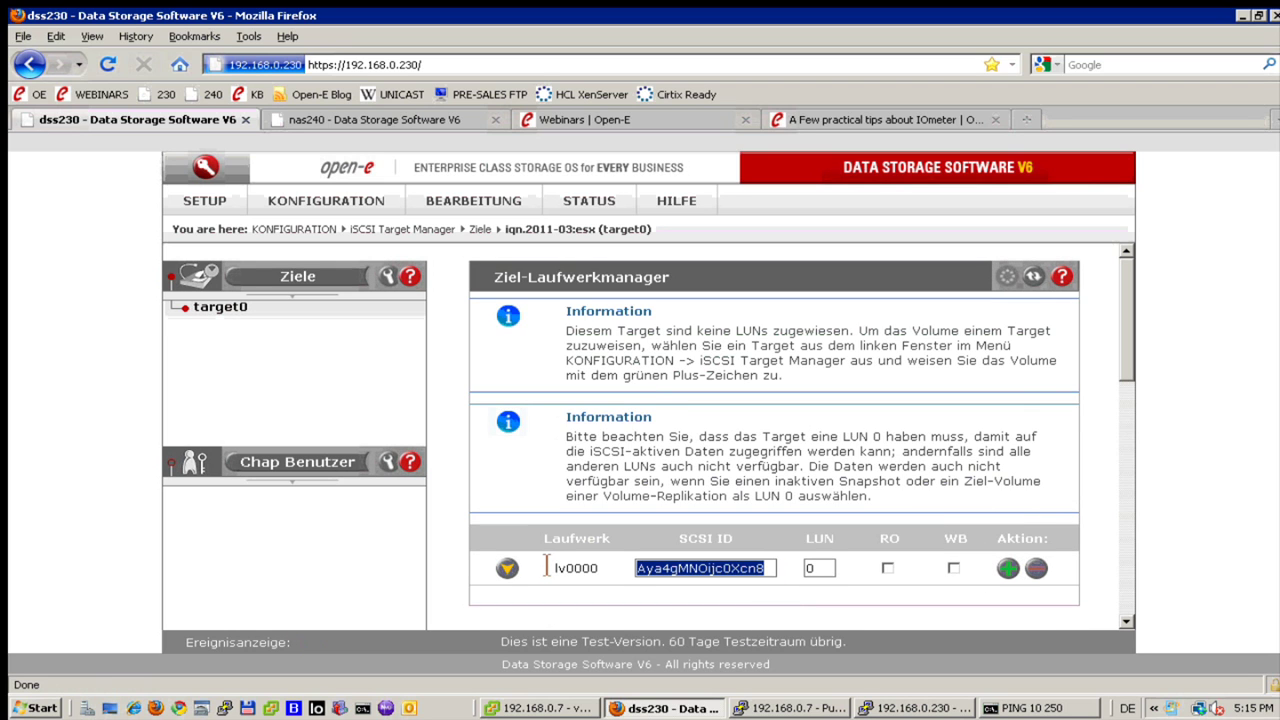
text(0000000000000000)
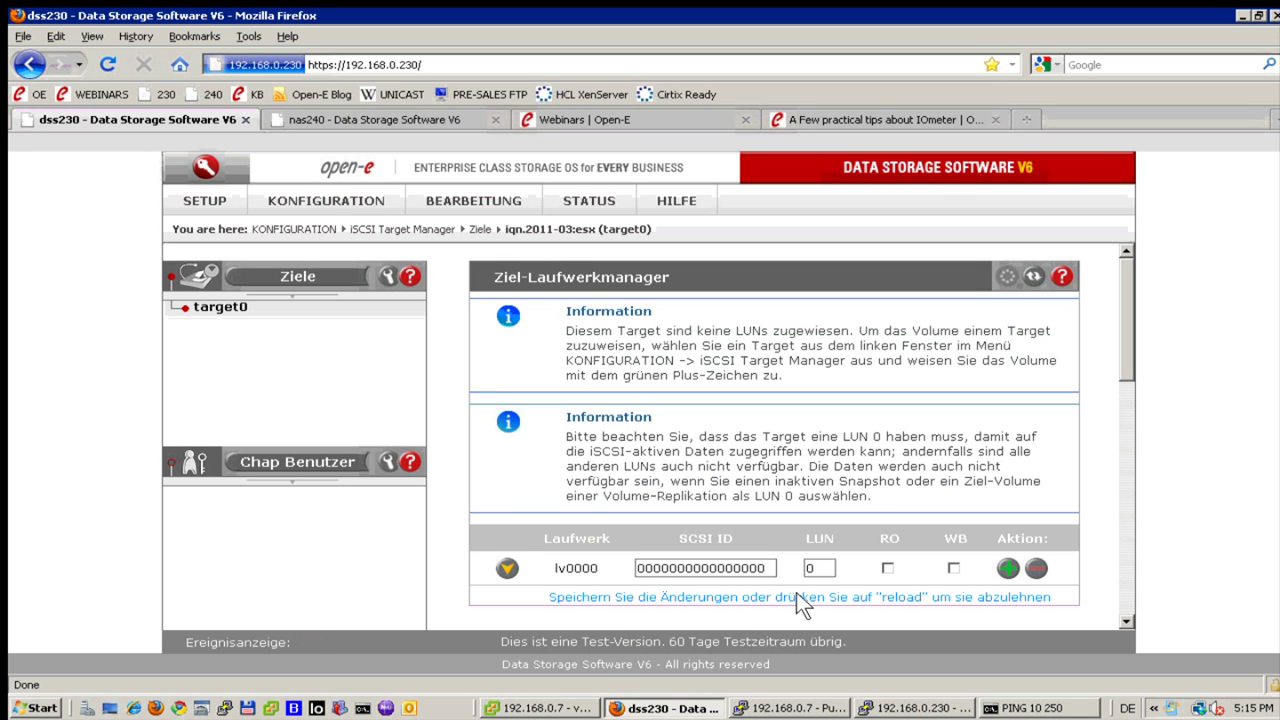
click(1008, 568)
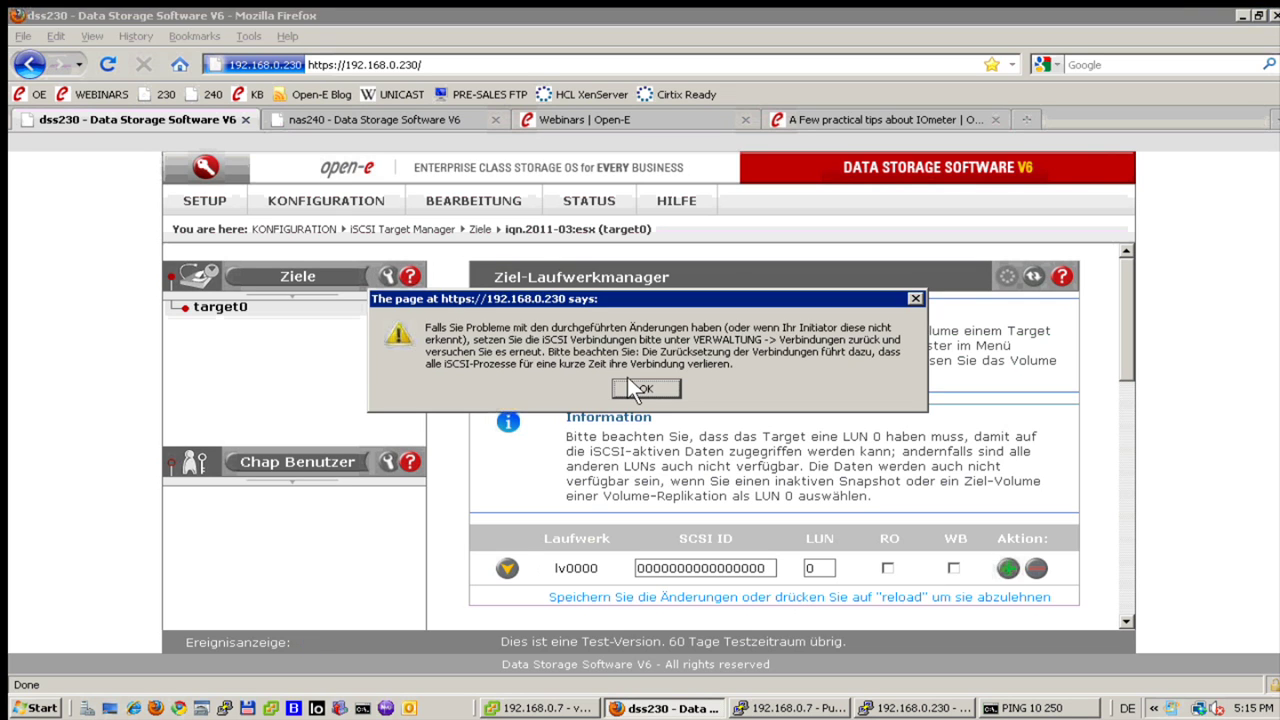
click(612, 382)
click(388, 119)
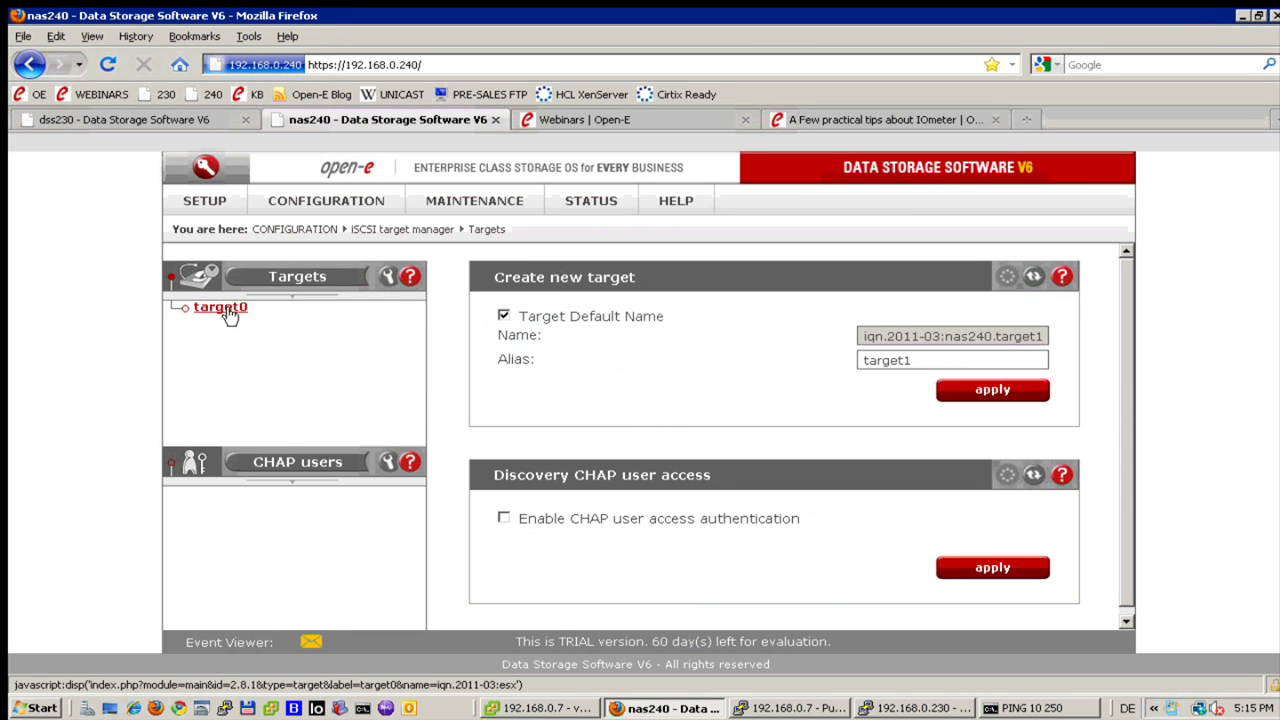
click(222, 307)
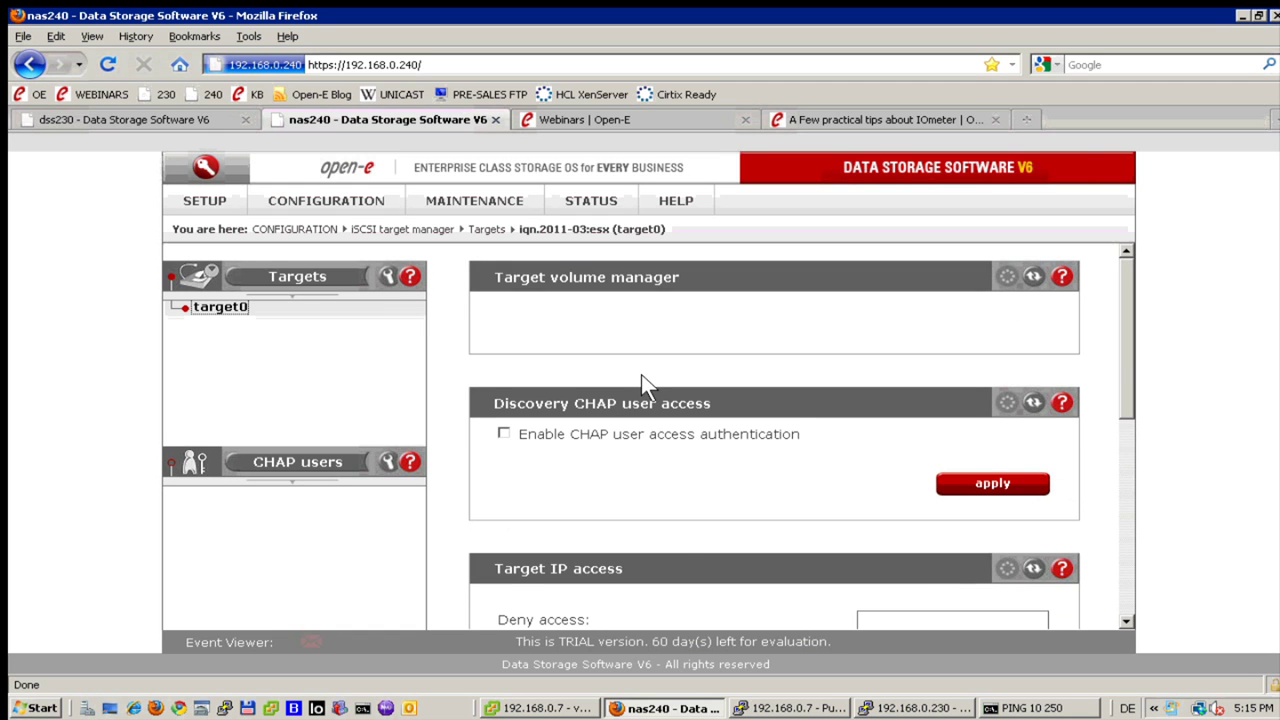
scroll(646, 389, down, 2)
scroll(646, 389, down, 2)
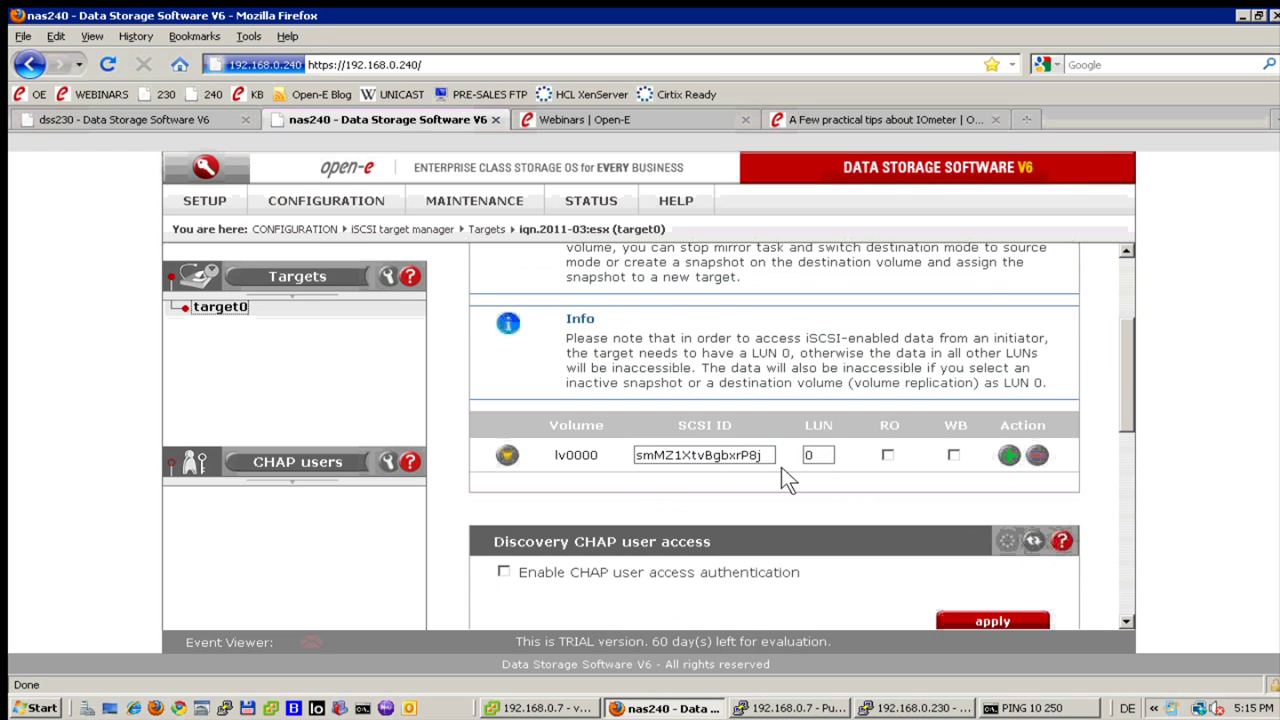
drag(765, 455, 526, 425)
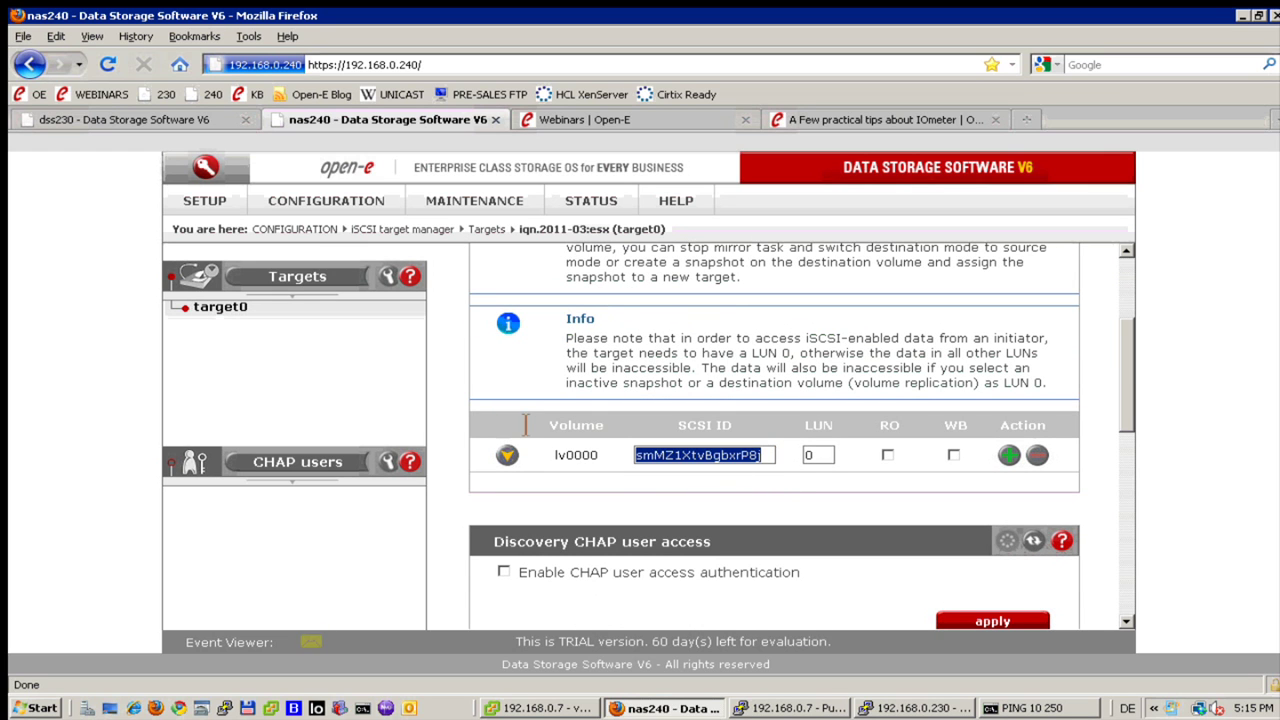
key(BackSpace)
text(0000000000000000)
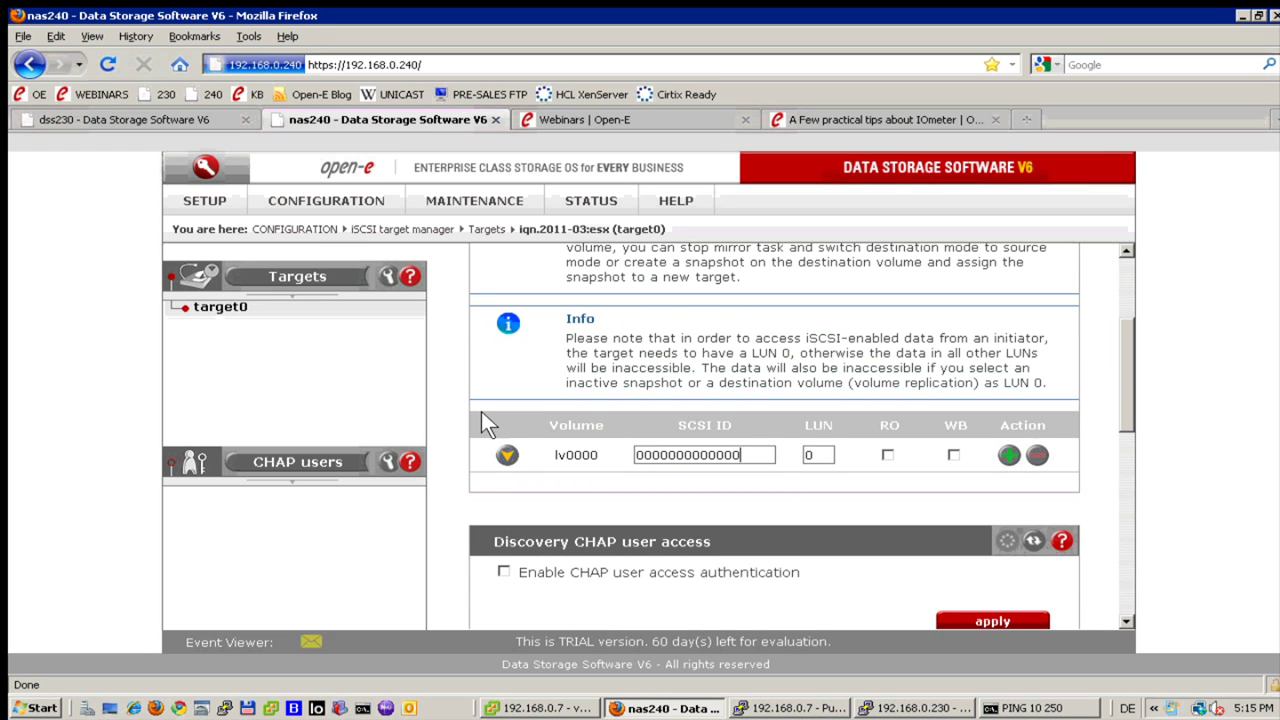
click(1009, 455)
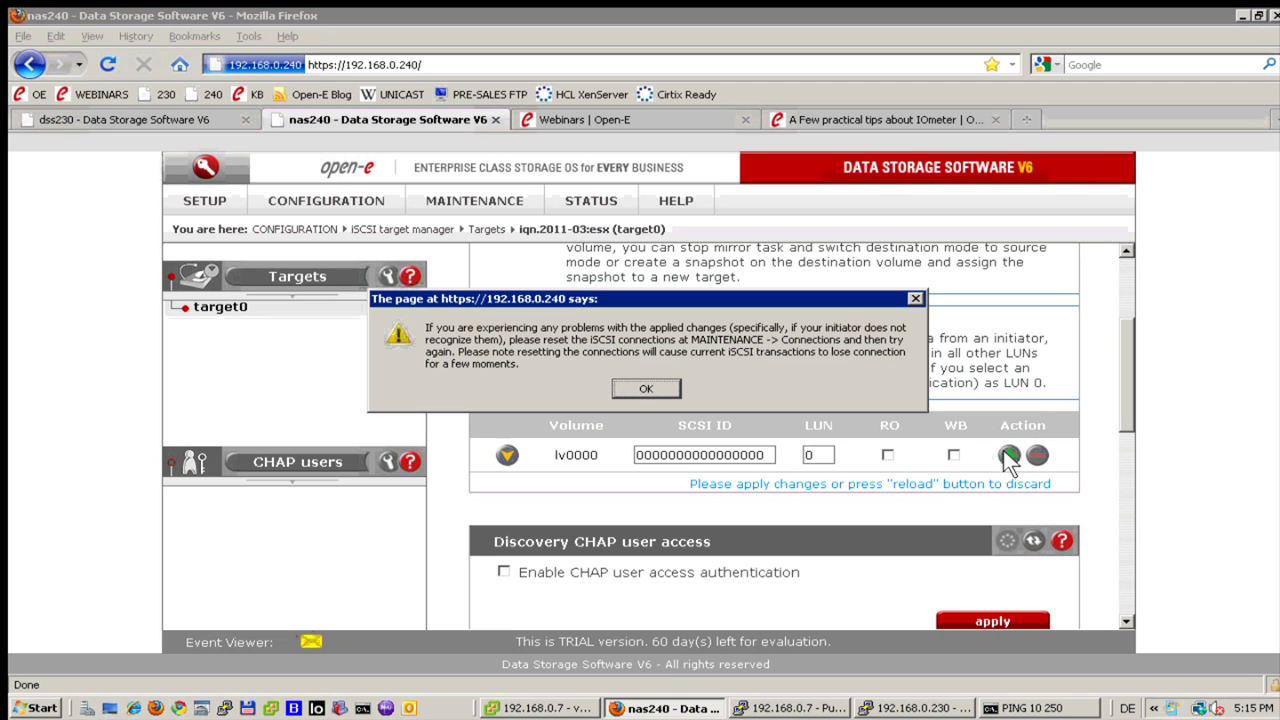
click(628, 386)
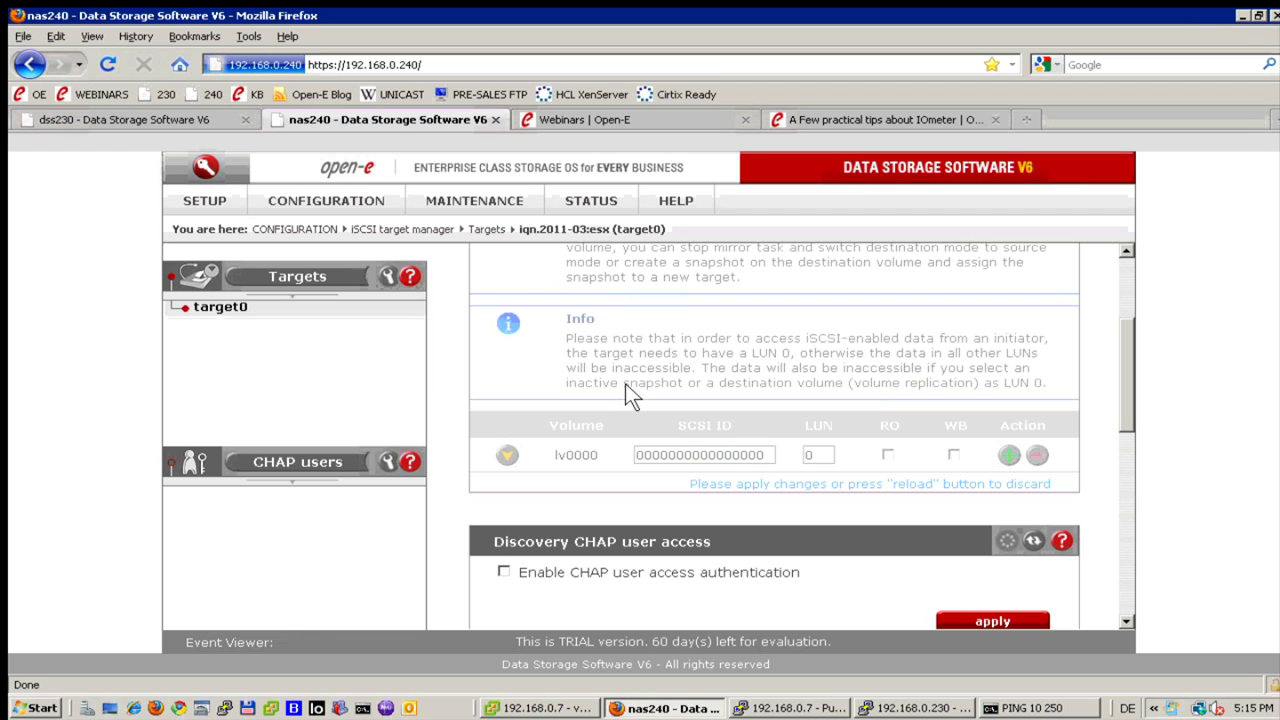
click(138, 116)
Open dss230's failover settings page and re-enable the failover function.
click(195, 203)
mouse_move(208, 222)
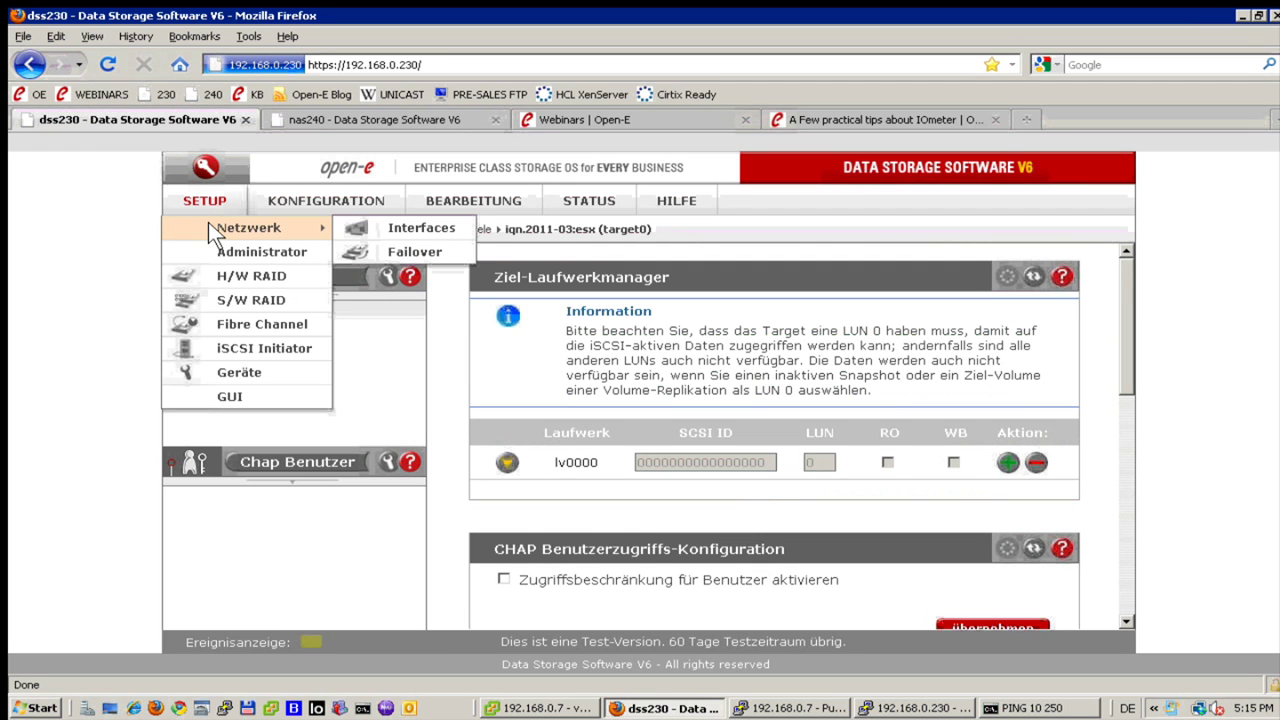
click(410, 252)
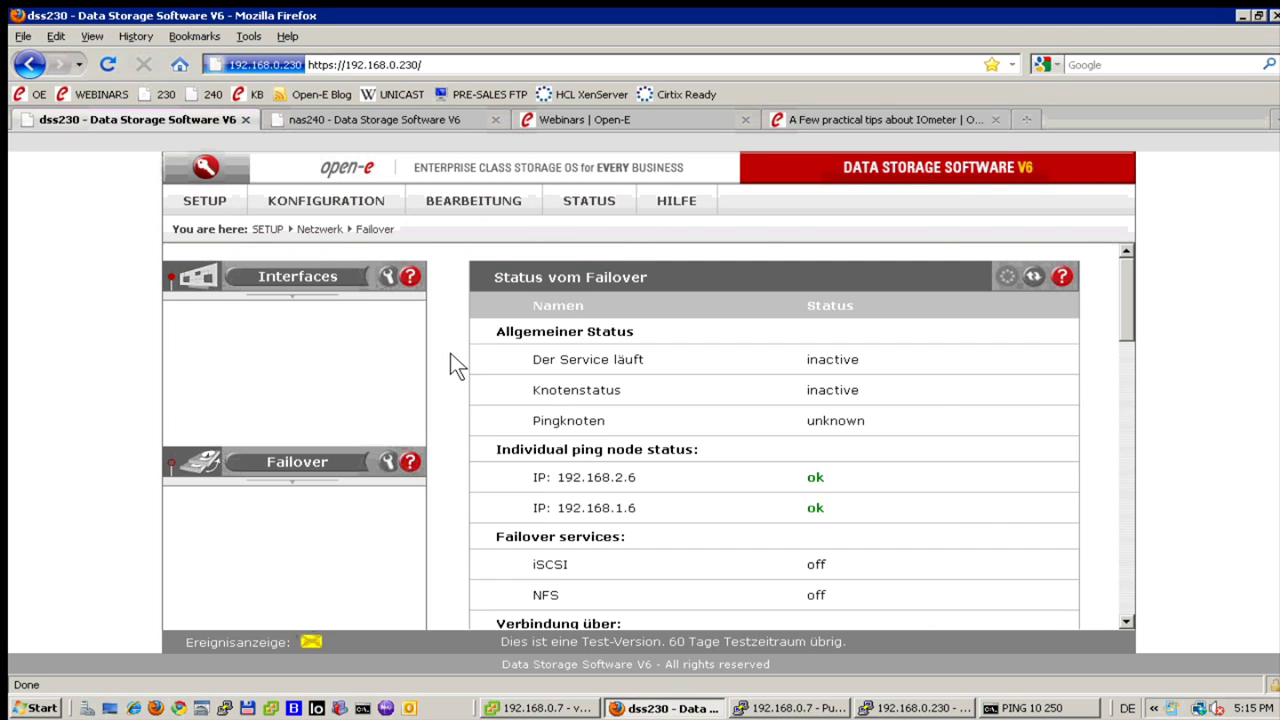
scroll(450, 353, down, 10)
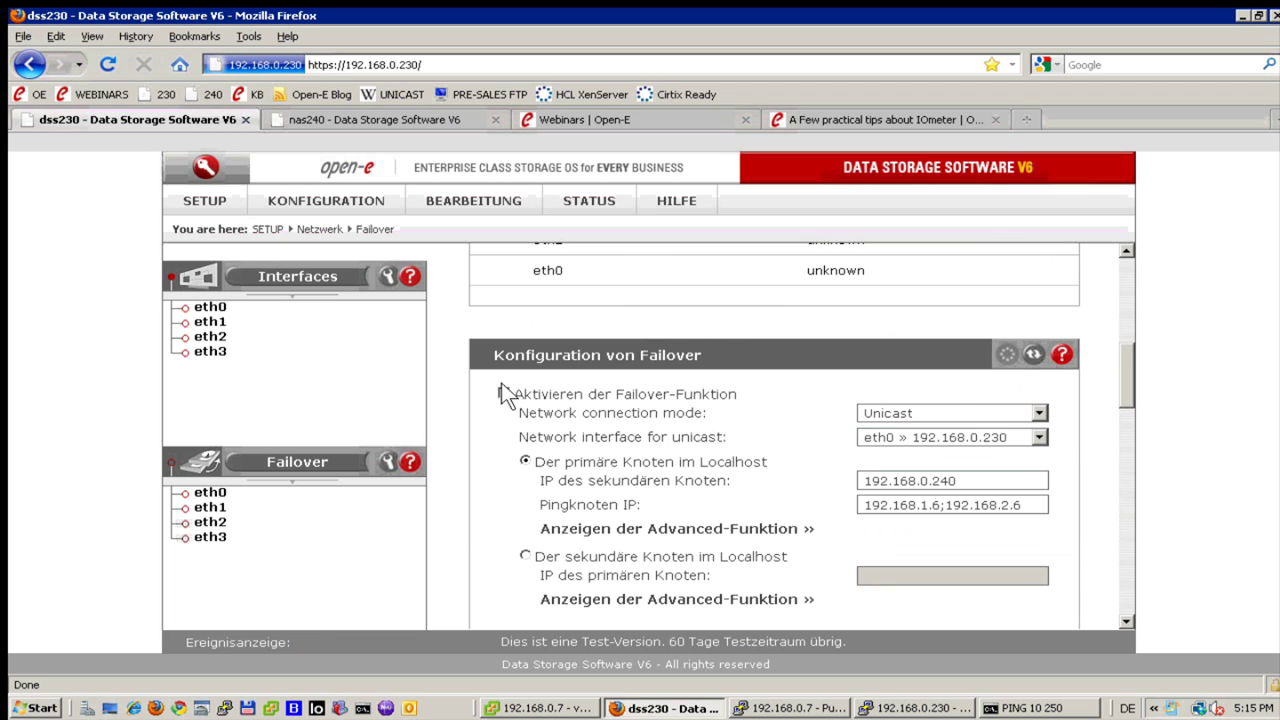
click(501, 392)
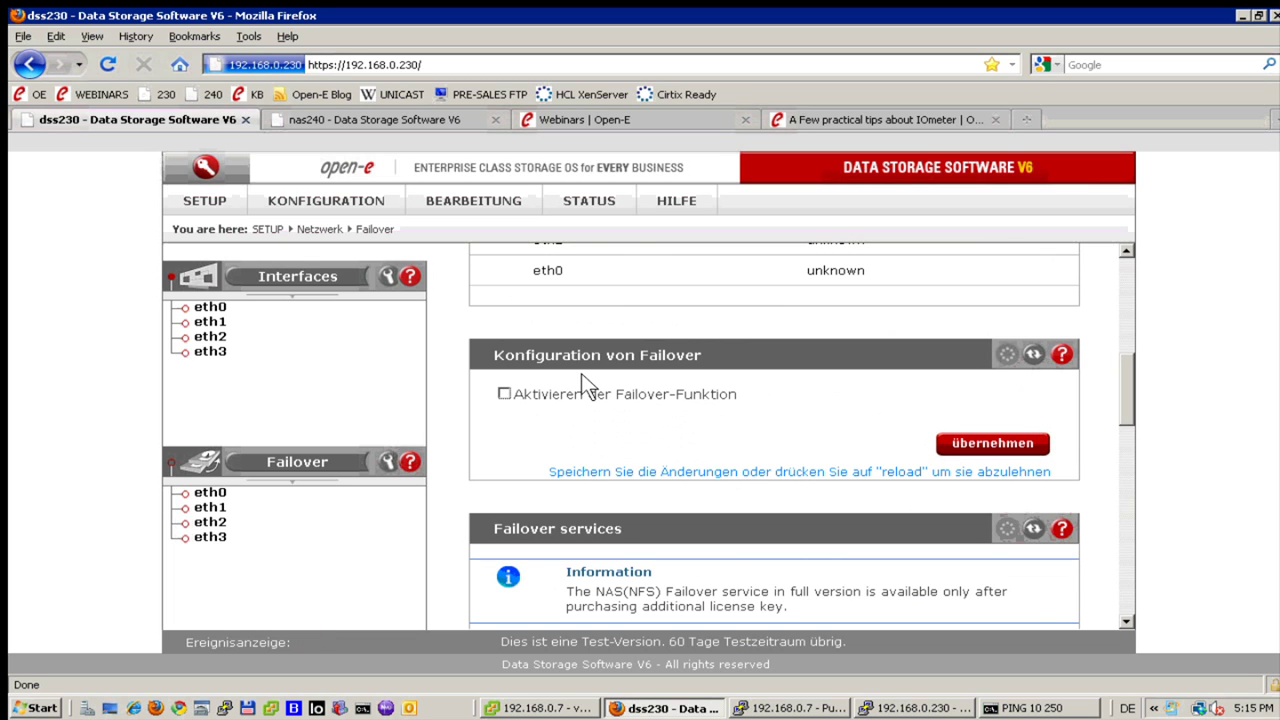
click(503, 396)
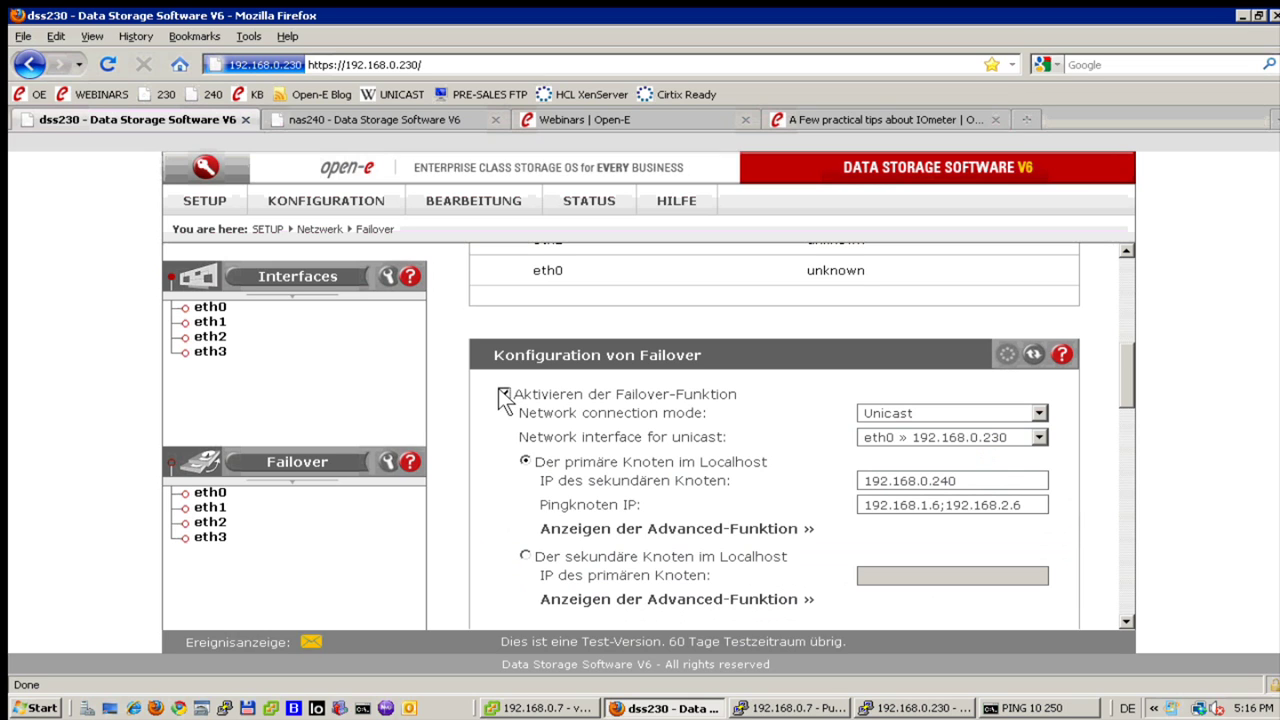
Apply Unicast over eth0 with secondary 192.168.0.240 and ping nodes 192.168.1.6;192.168.2.6.
click(1039, 413)
click(1041, 412)
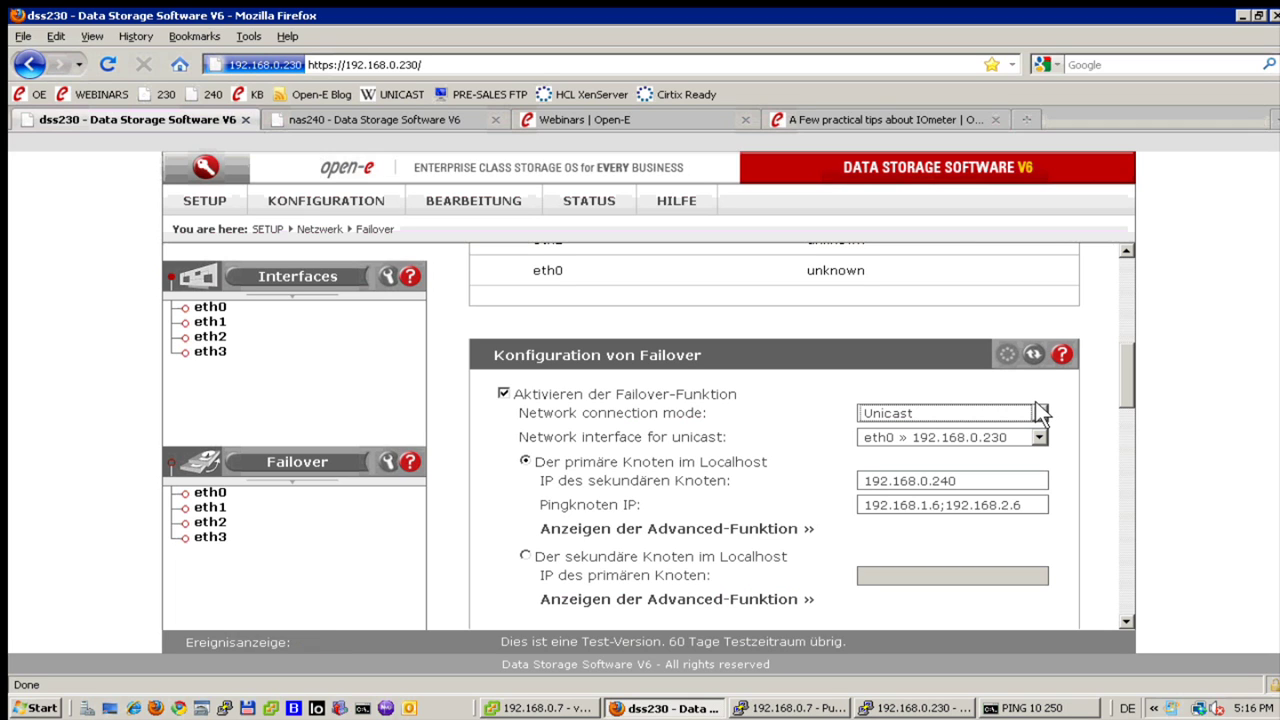
click(1033, 438)
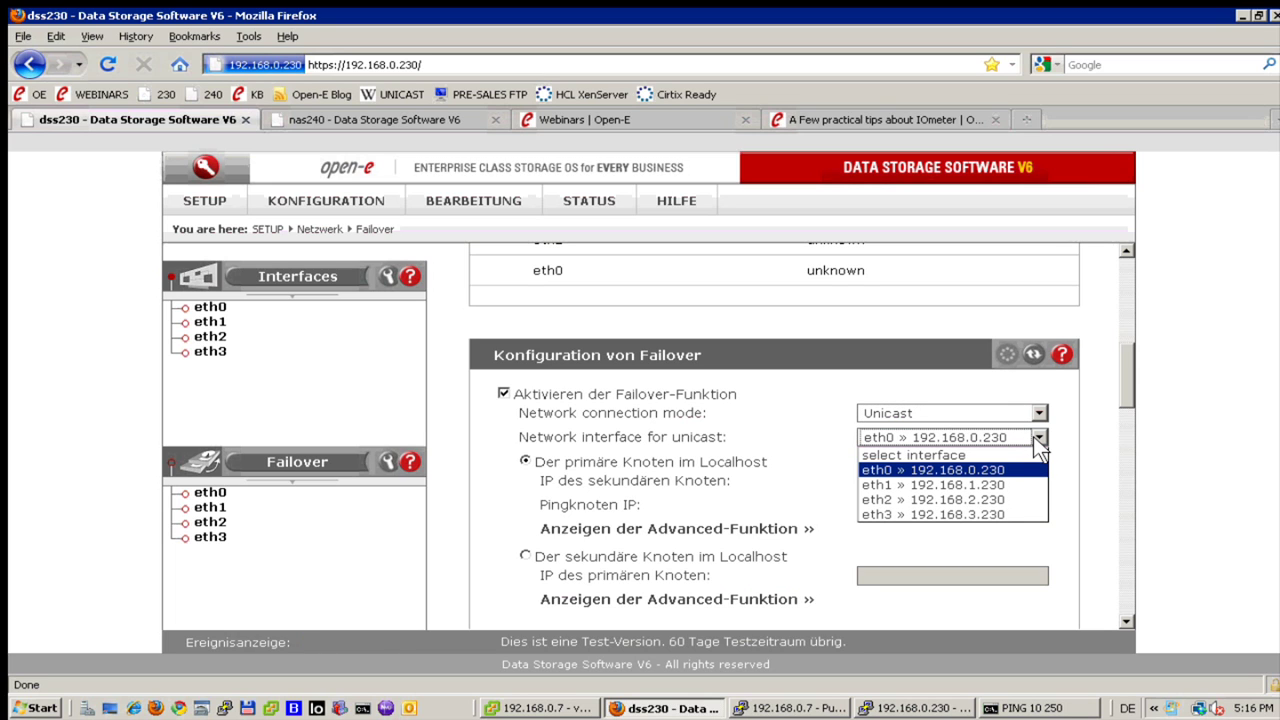
click(970, 470)
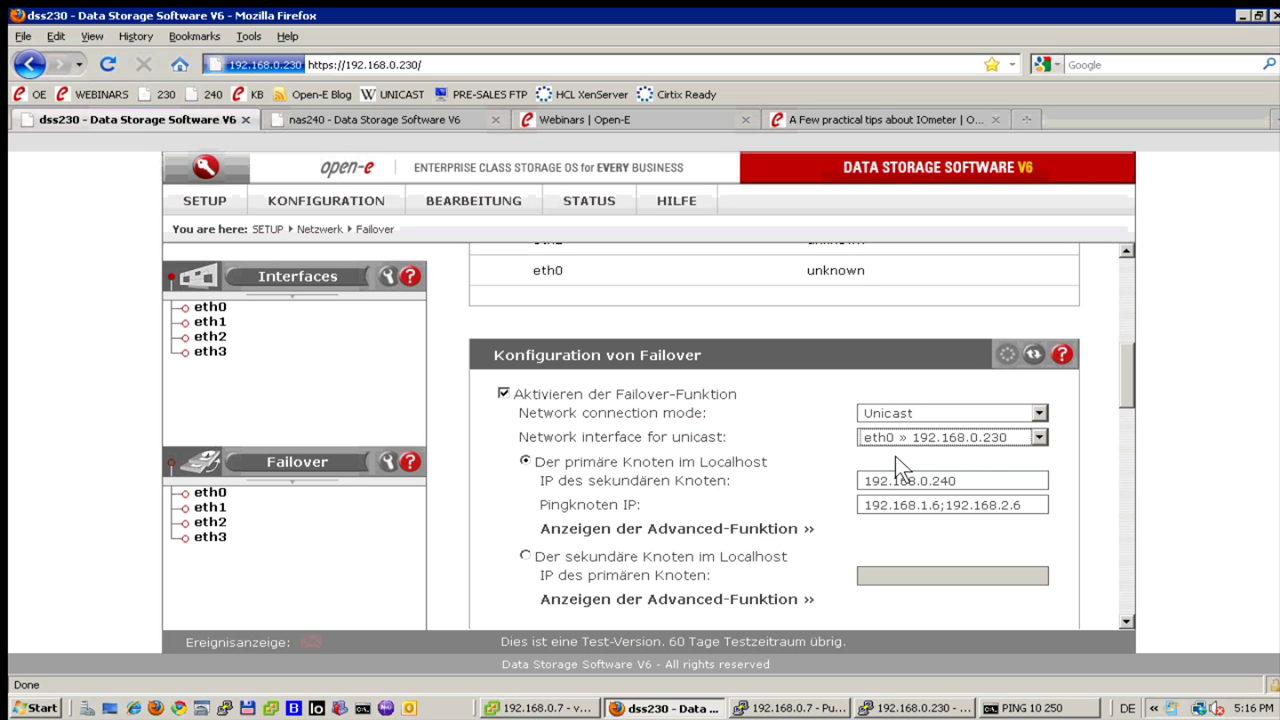
drag(985, 483, 860, 486)
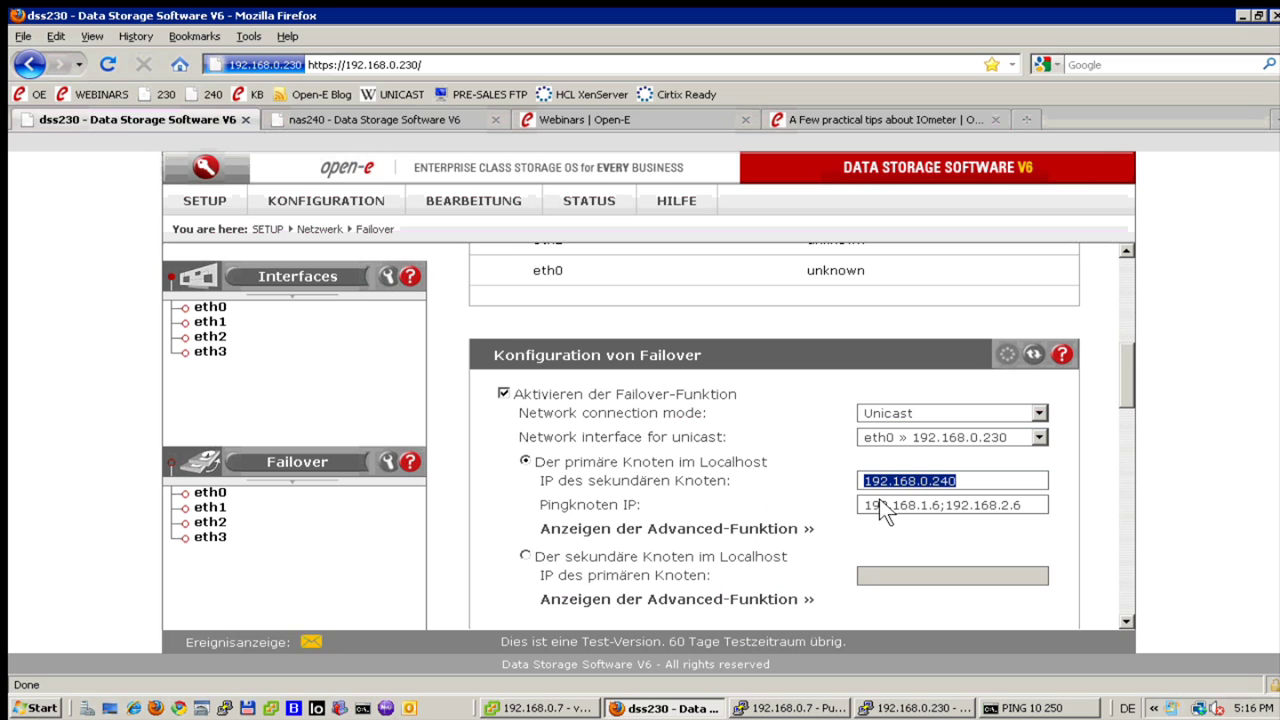
drag(1028, 507, 818, 507)
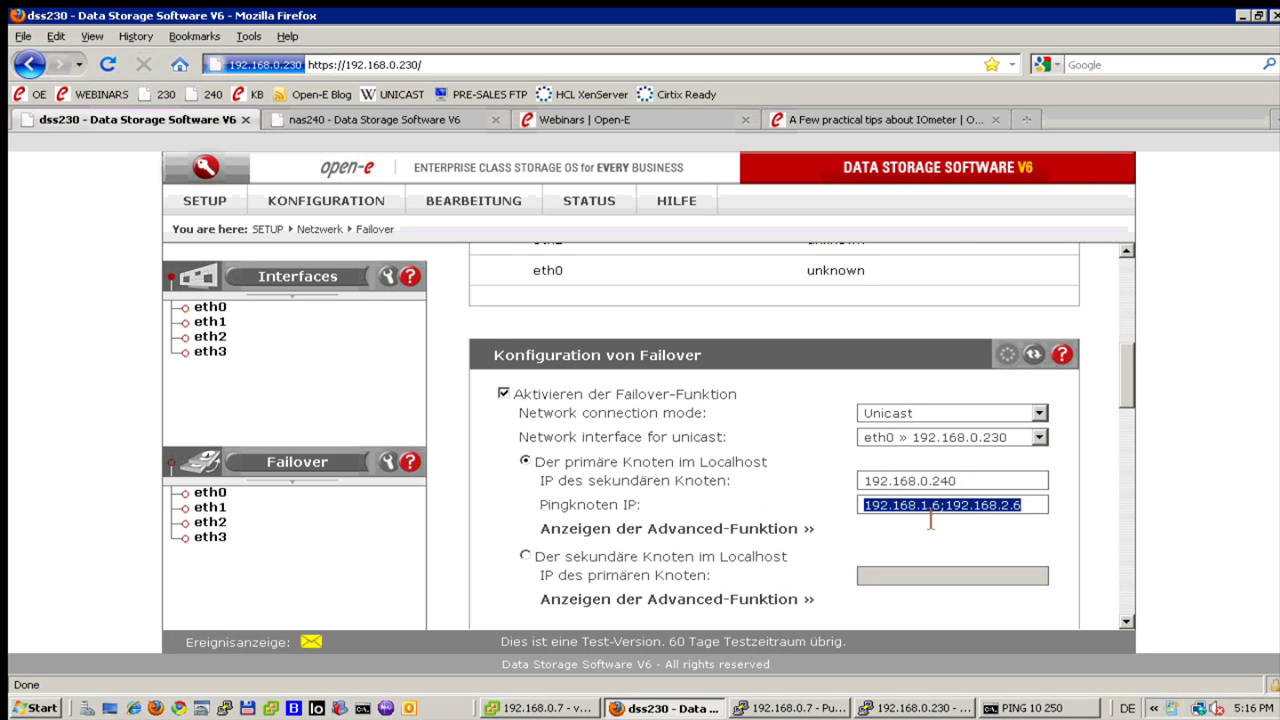
scroll(748, 500, down, 1)
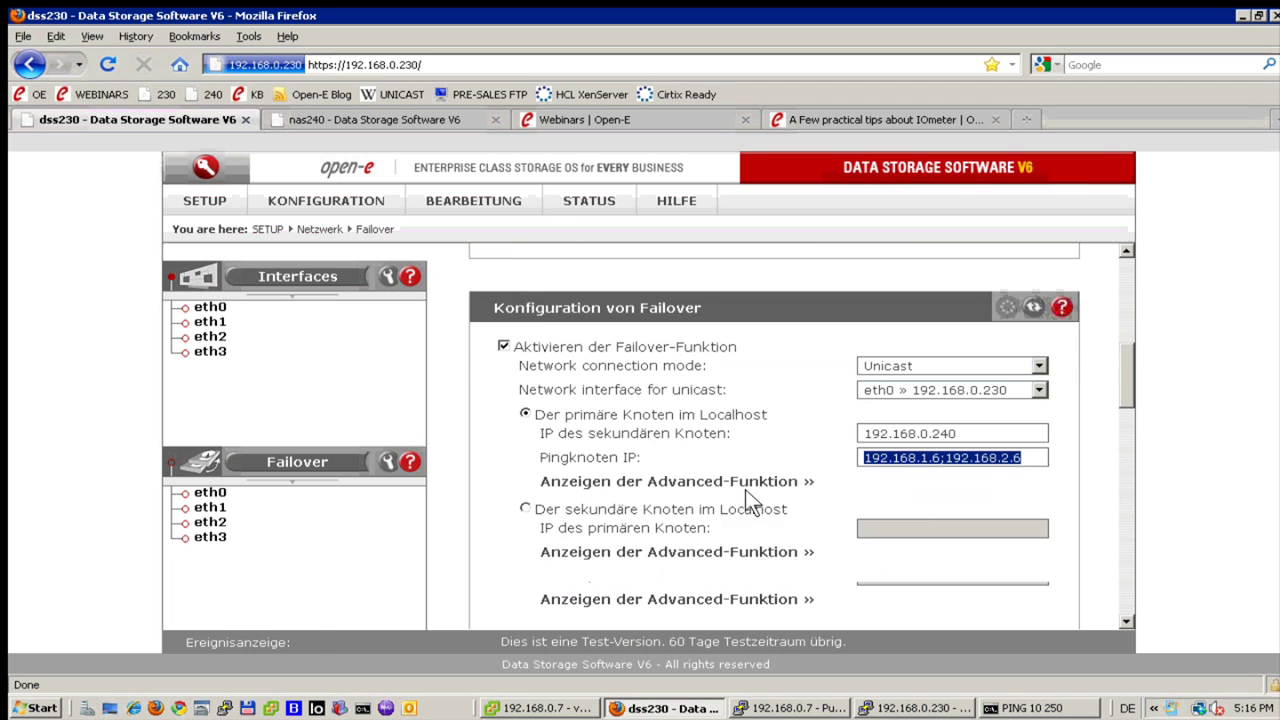
scroll(745, 489, down, 2)
click(957, 513)
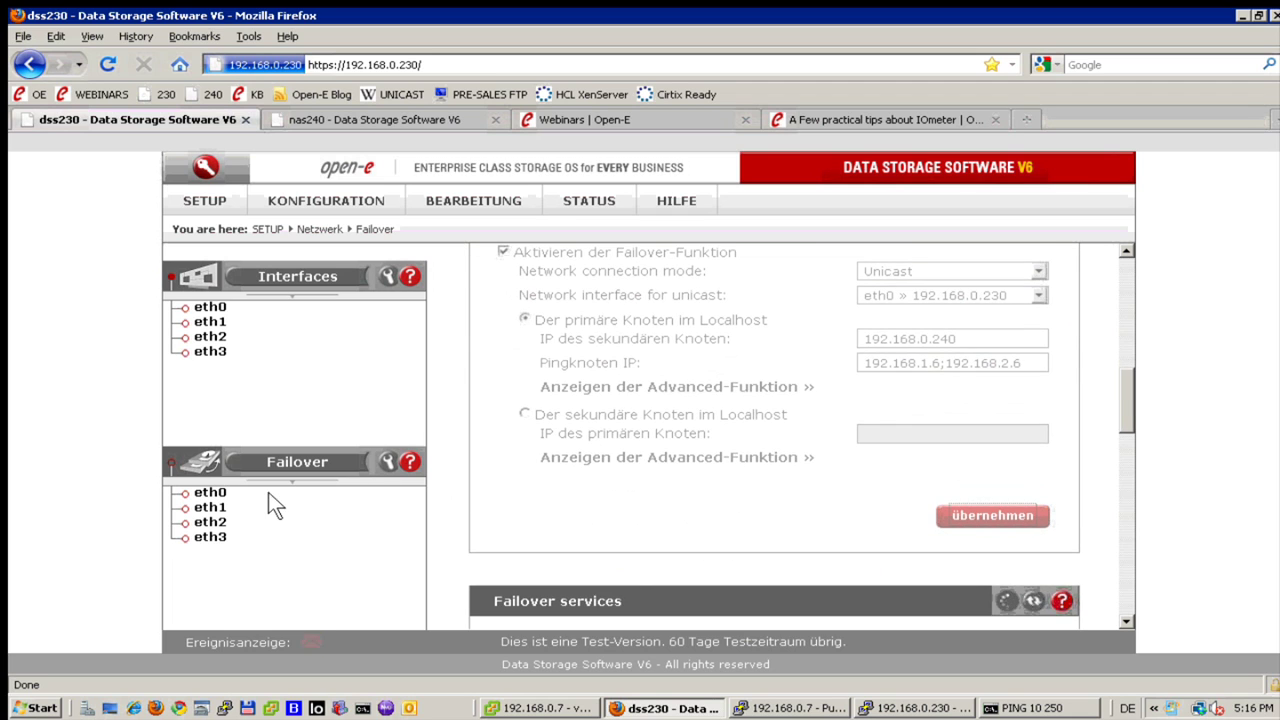
Review eth0's remote IP, then eth1's remote IP 192.168.1.240 and virtual IP 192.168.10.250.
click(218, 494)
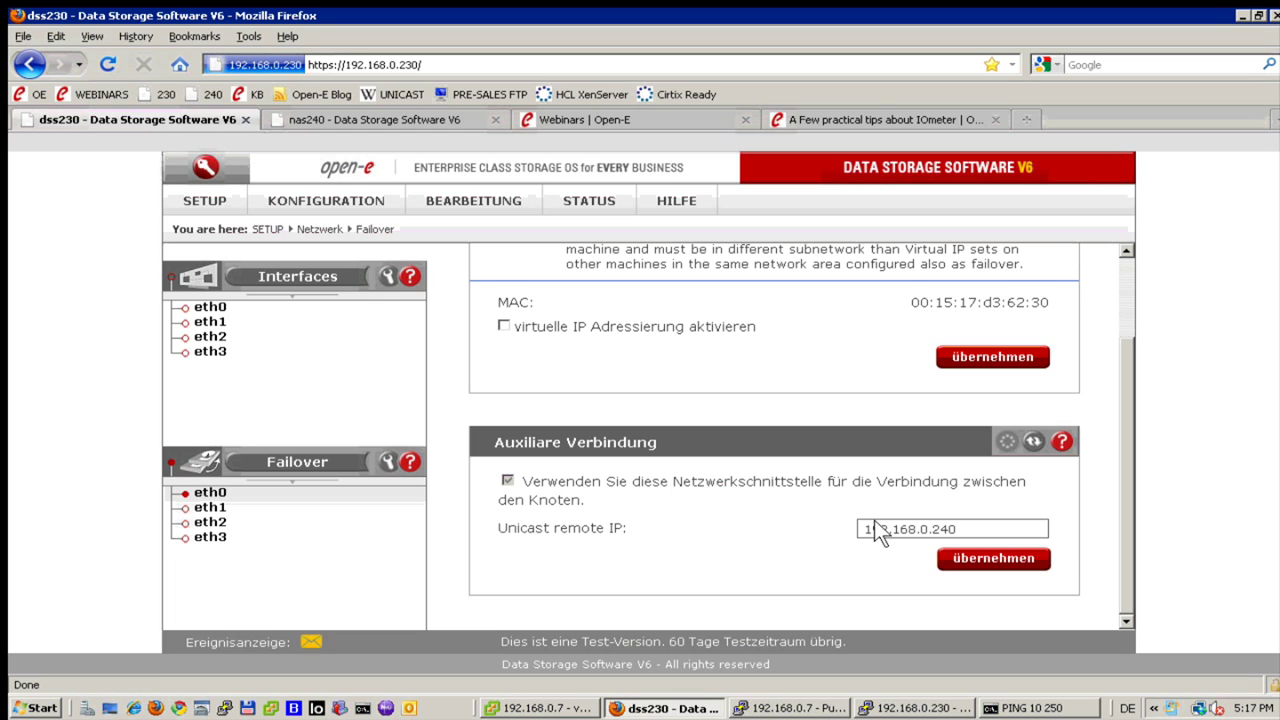
drag(985, 529, 830, 531)
click(220, 507)
scroll(431, 475, down, 2)
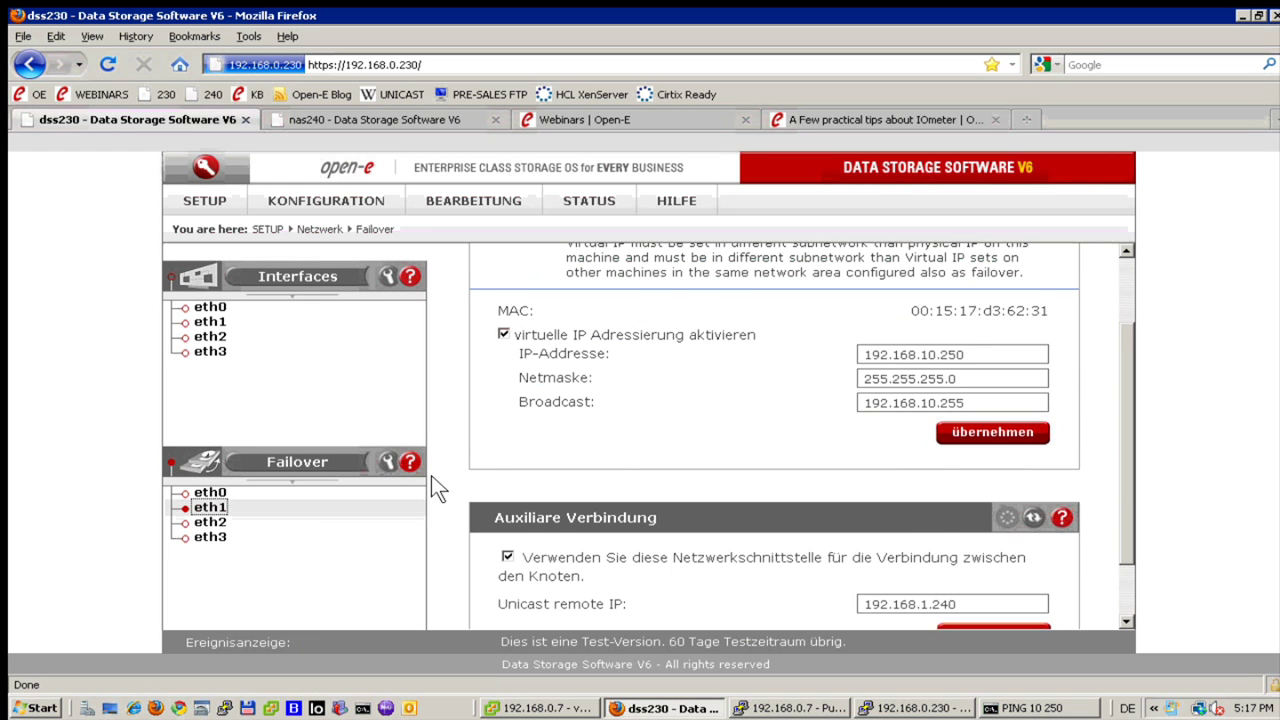
scroll(431, 475, down, 1)
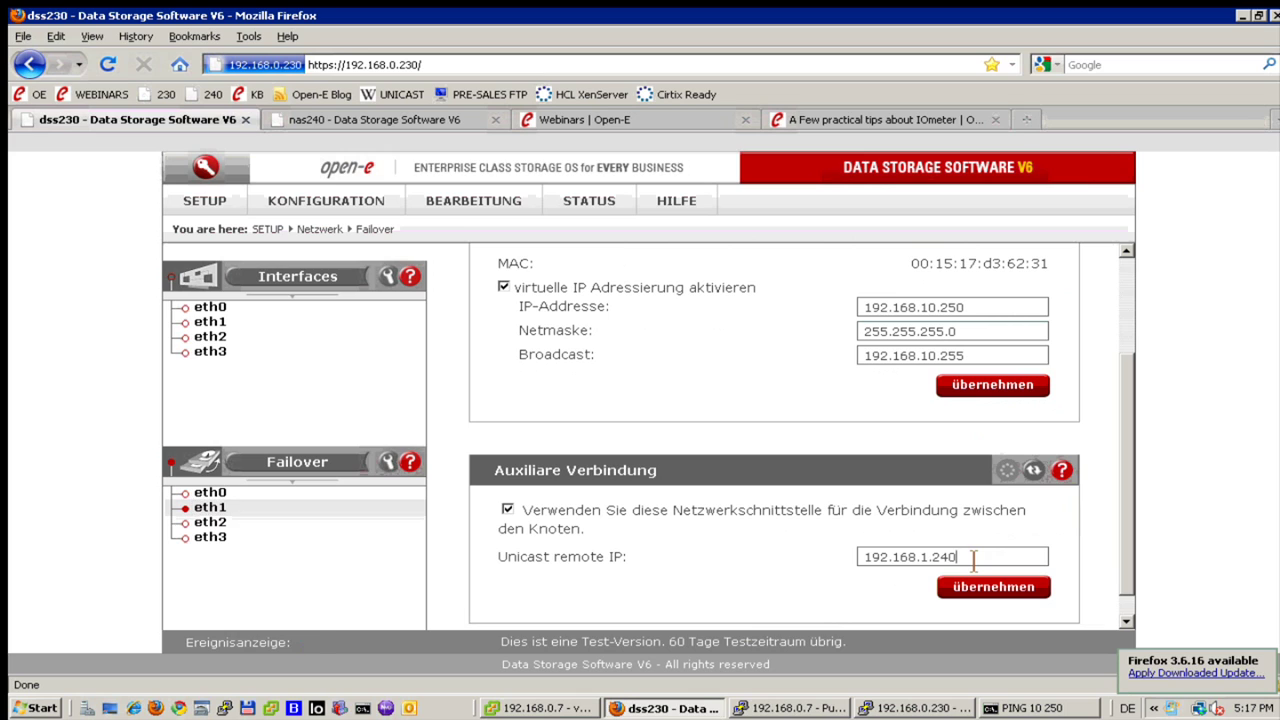
drag(973, 563, 826, 564)
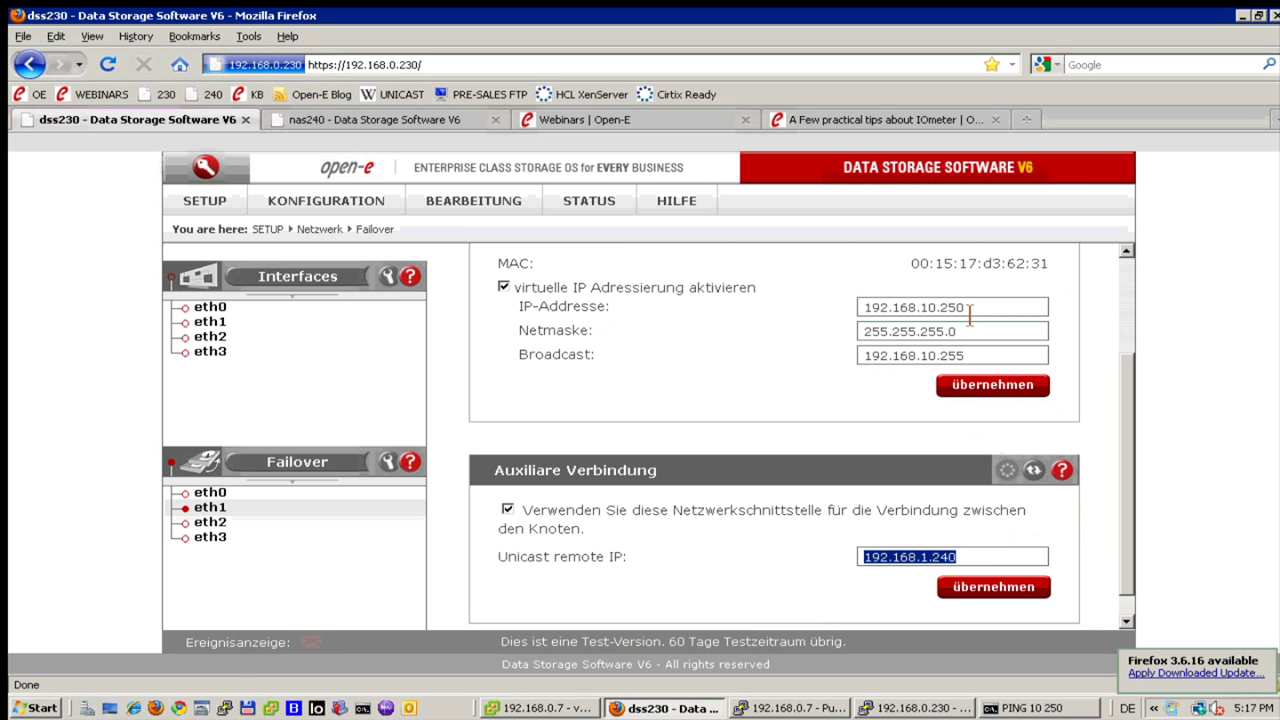
drag(975, 311, 774, 320)
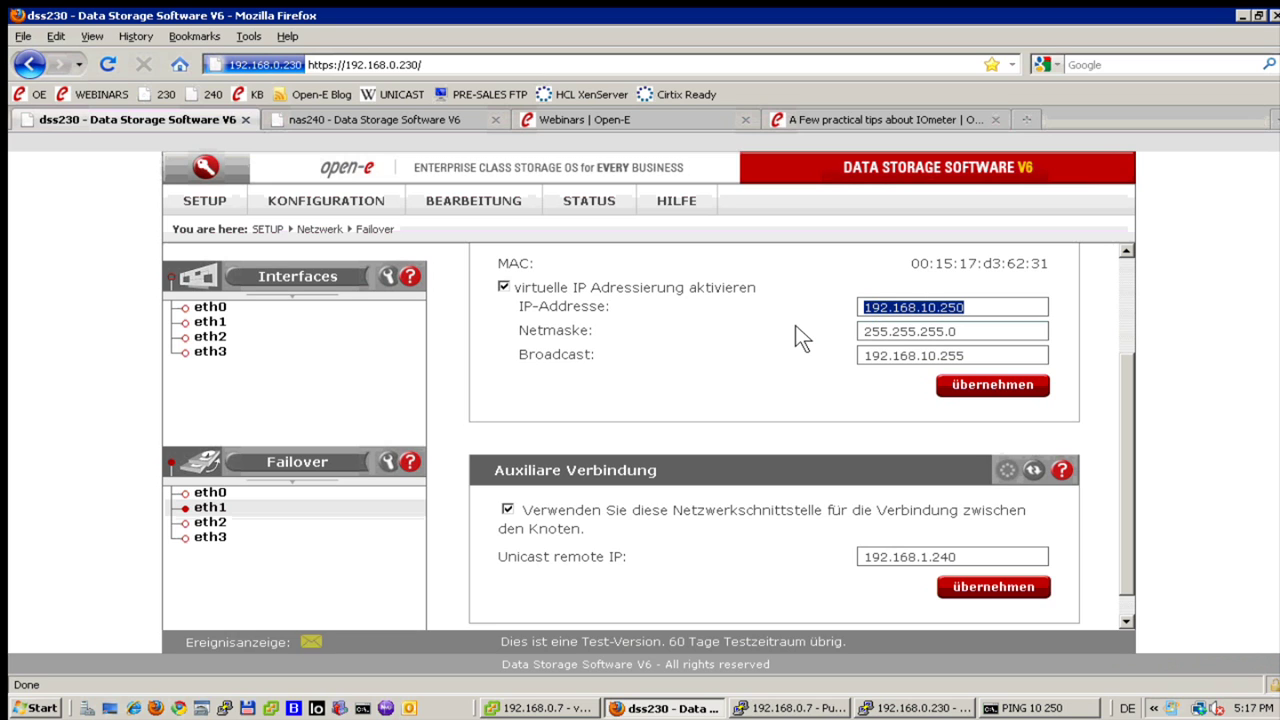
Check eth2's auxiliary link to 192.168.2.240 and eth3's link to 192.168.3.240.
click(203, 524)
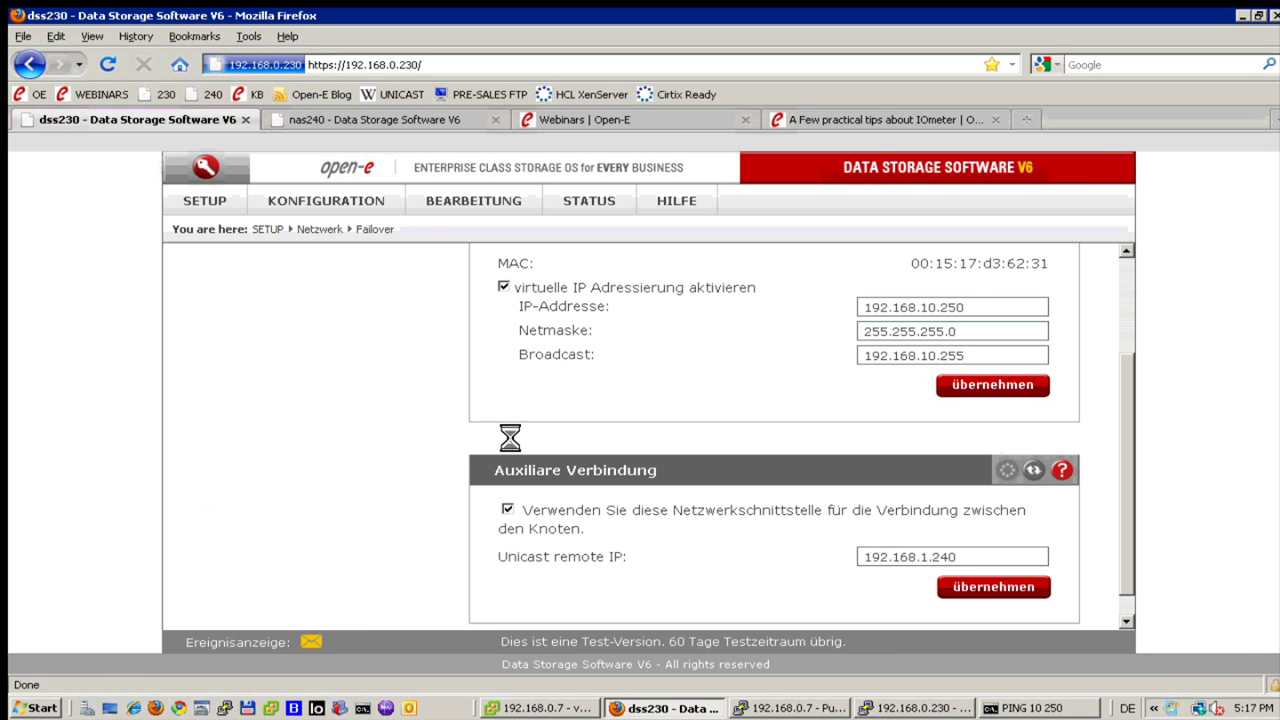
scroll(500, 437, down, 2)
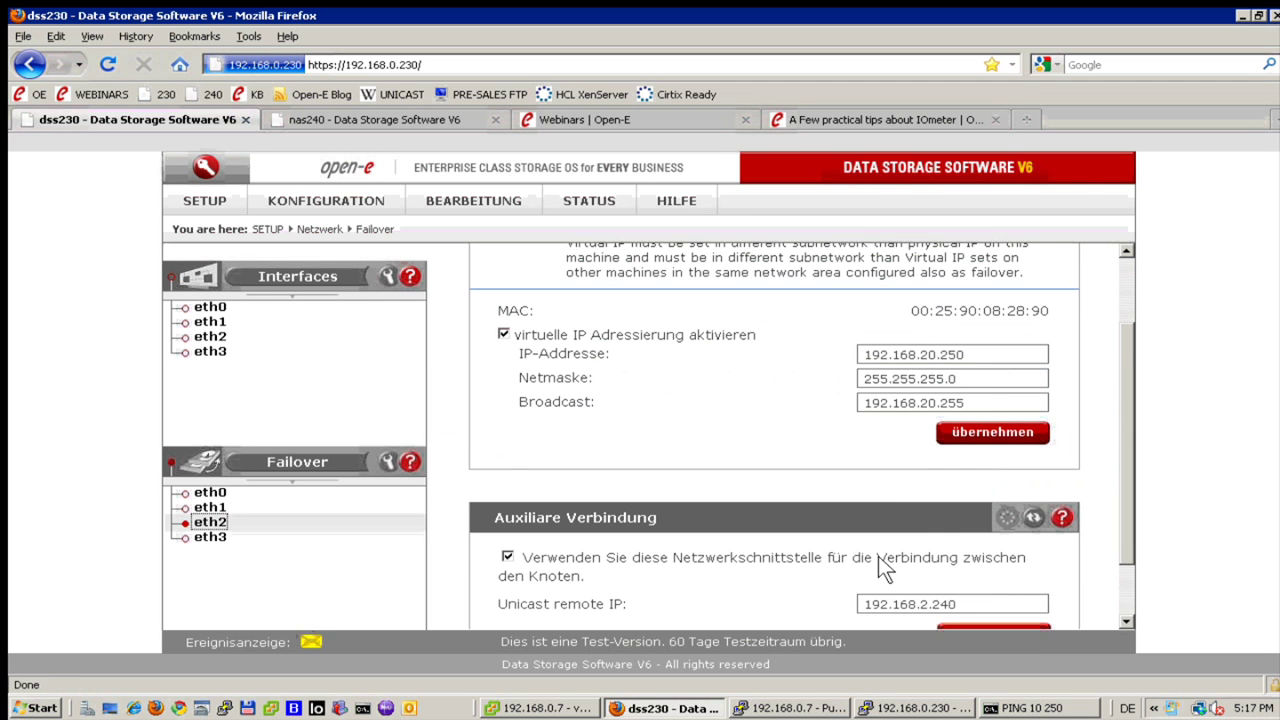
scroll(878, 556, down, 1)
drag(963, 528, 582, 511)
click(210, 537)
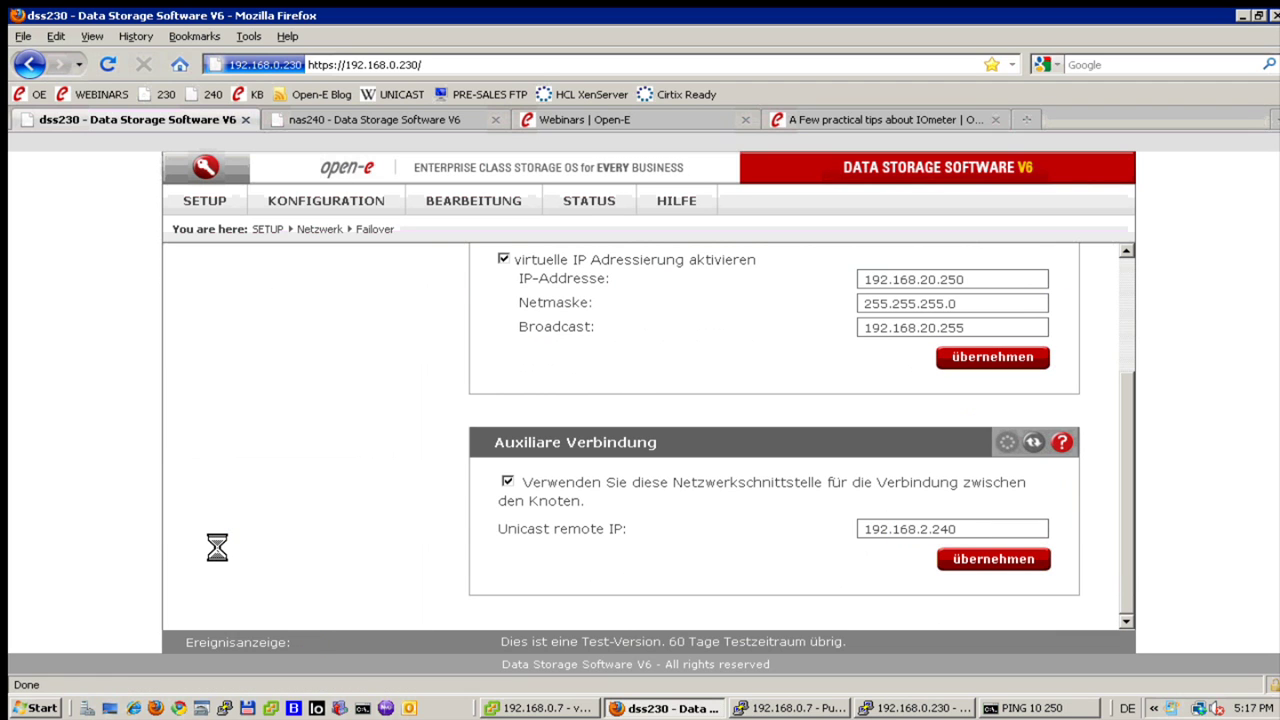
scroll(617, 510, down, 1)
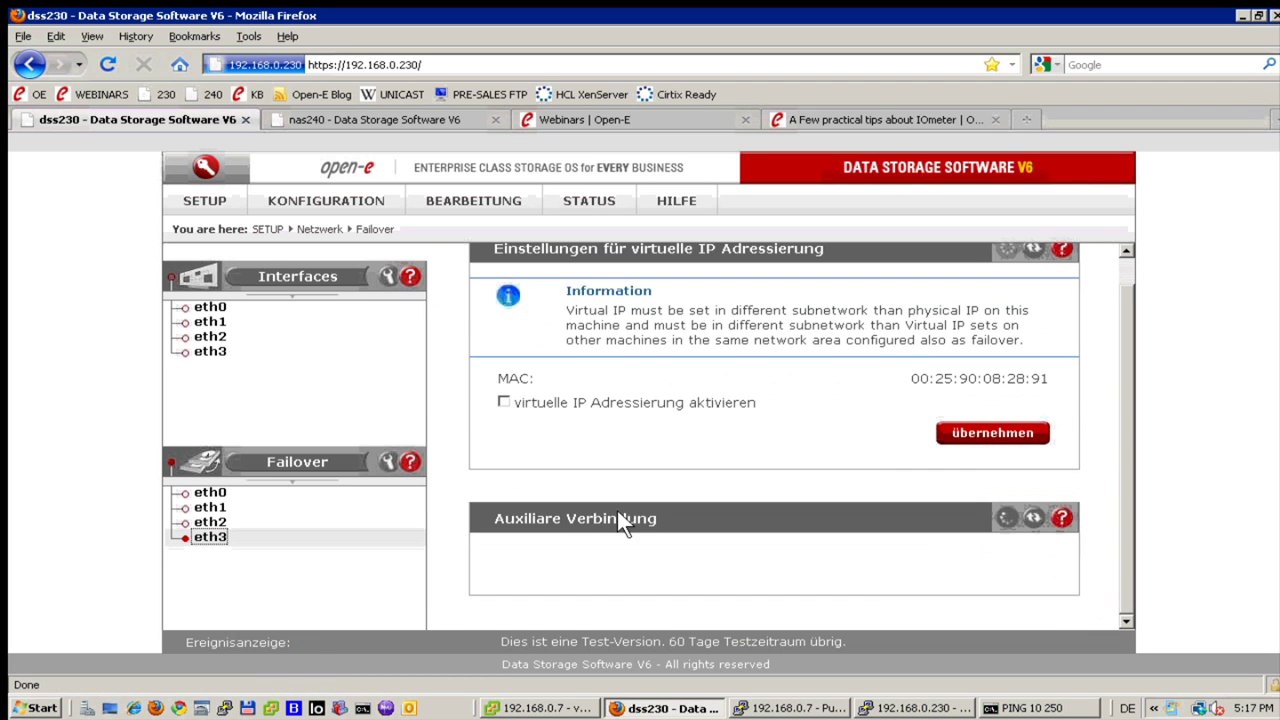
scroll(724, 570, down, 2)
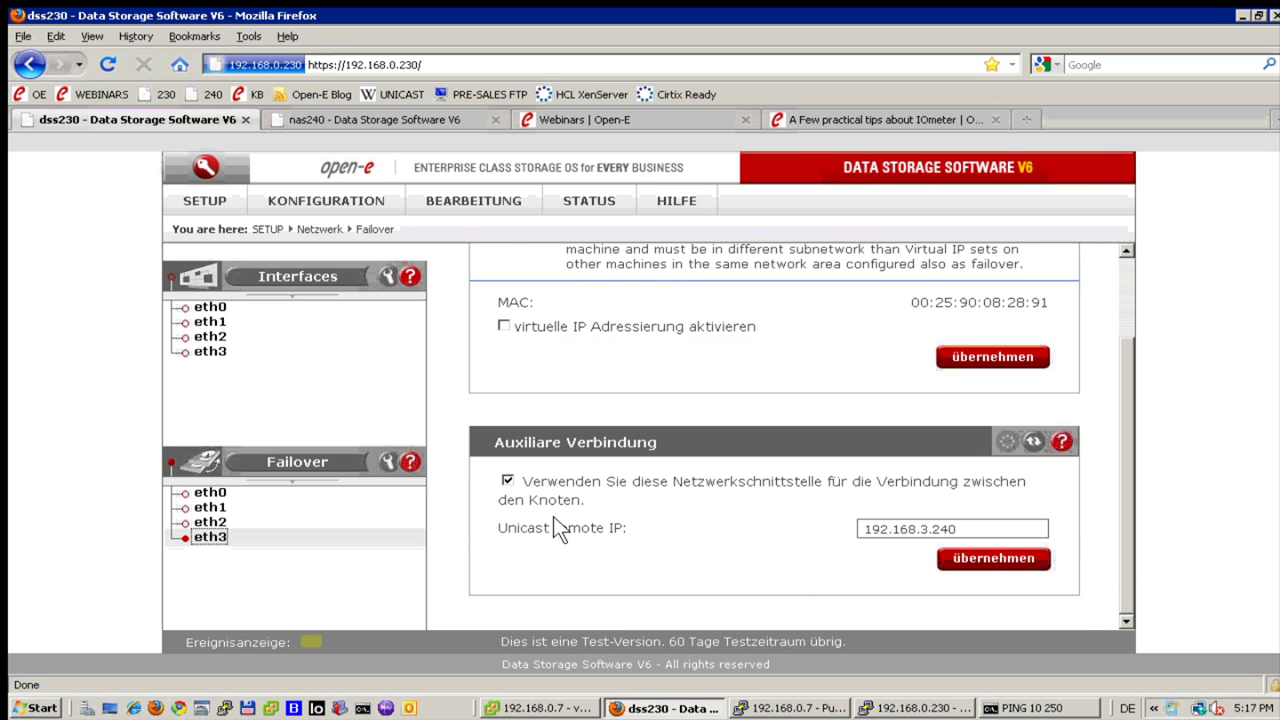
Switch to nas240 and open its network Failover settings page.
click(356, 121)
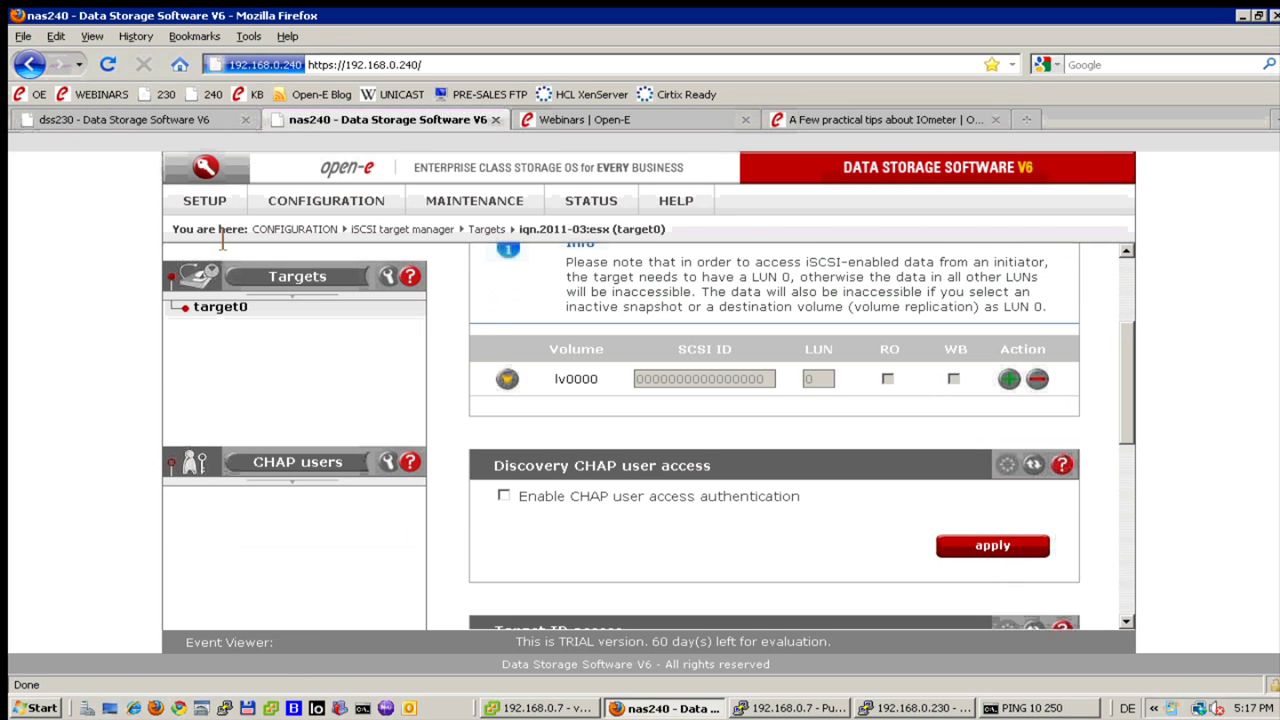
click(202, 200)
mouse_move(321, 229)
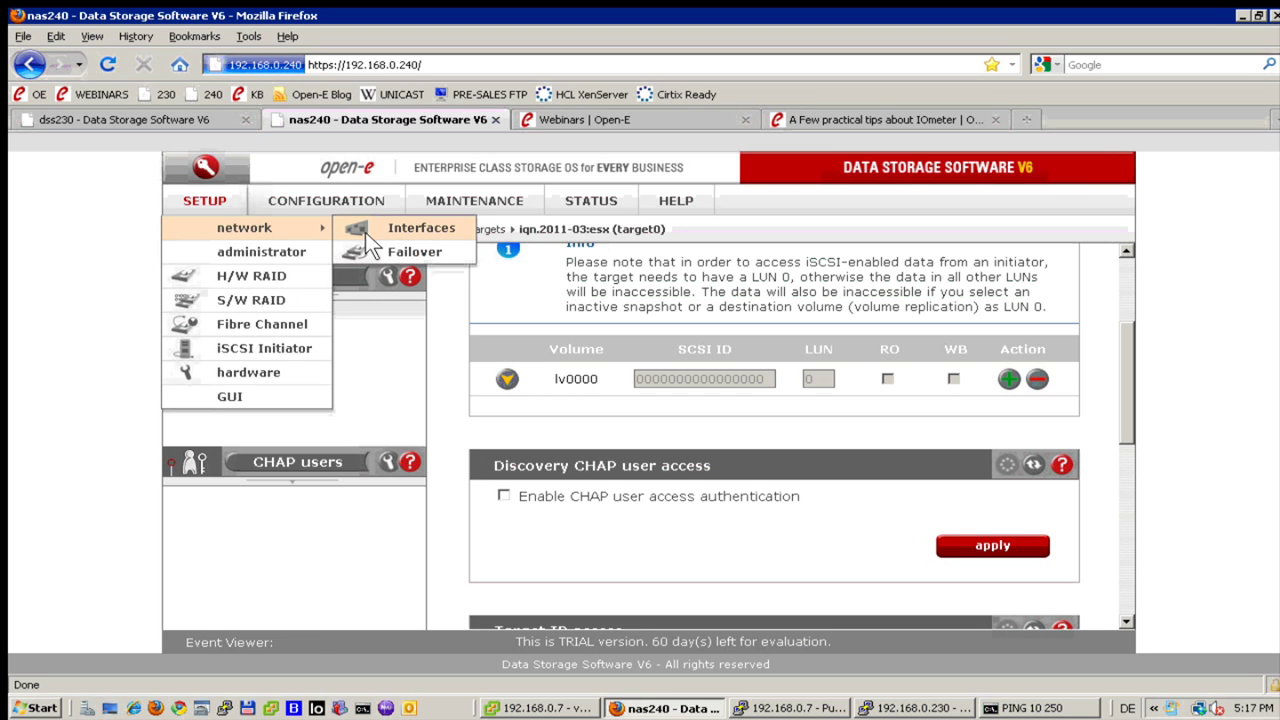
click(370, 250)
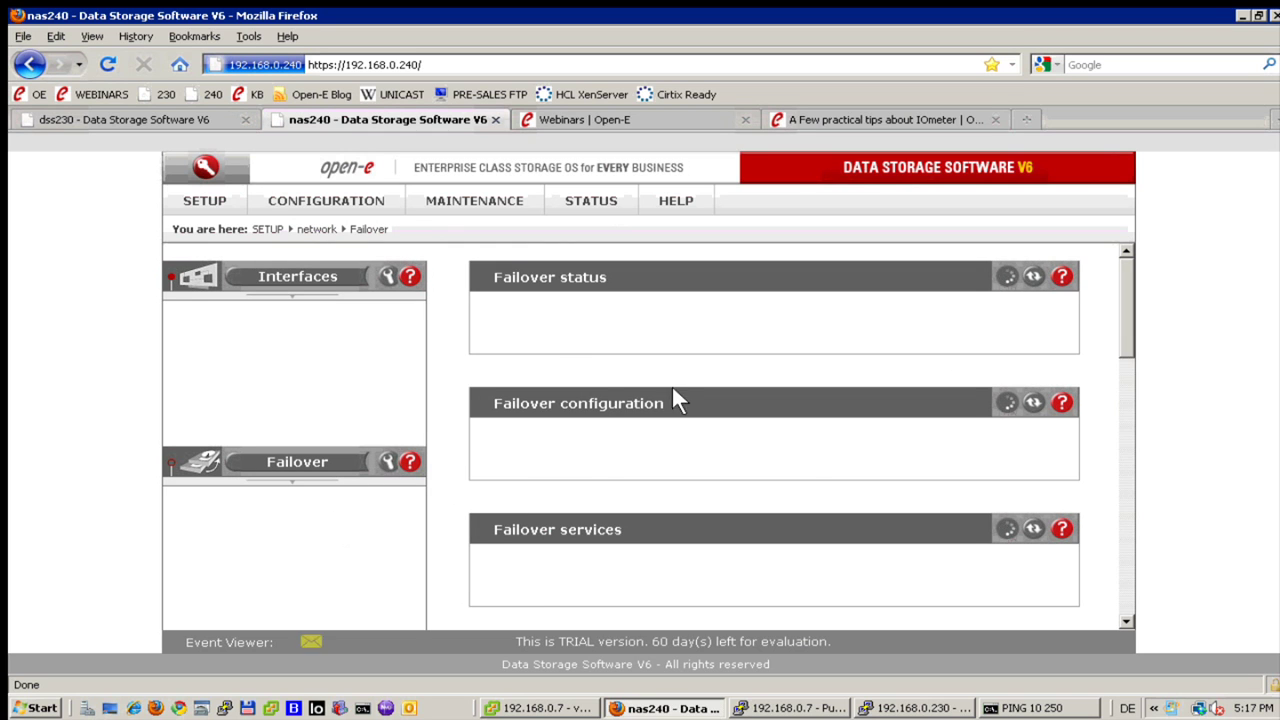
scroll(598, 425, down, 12)
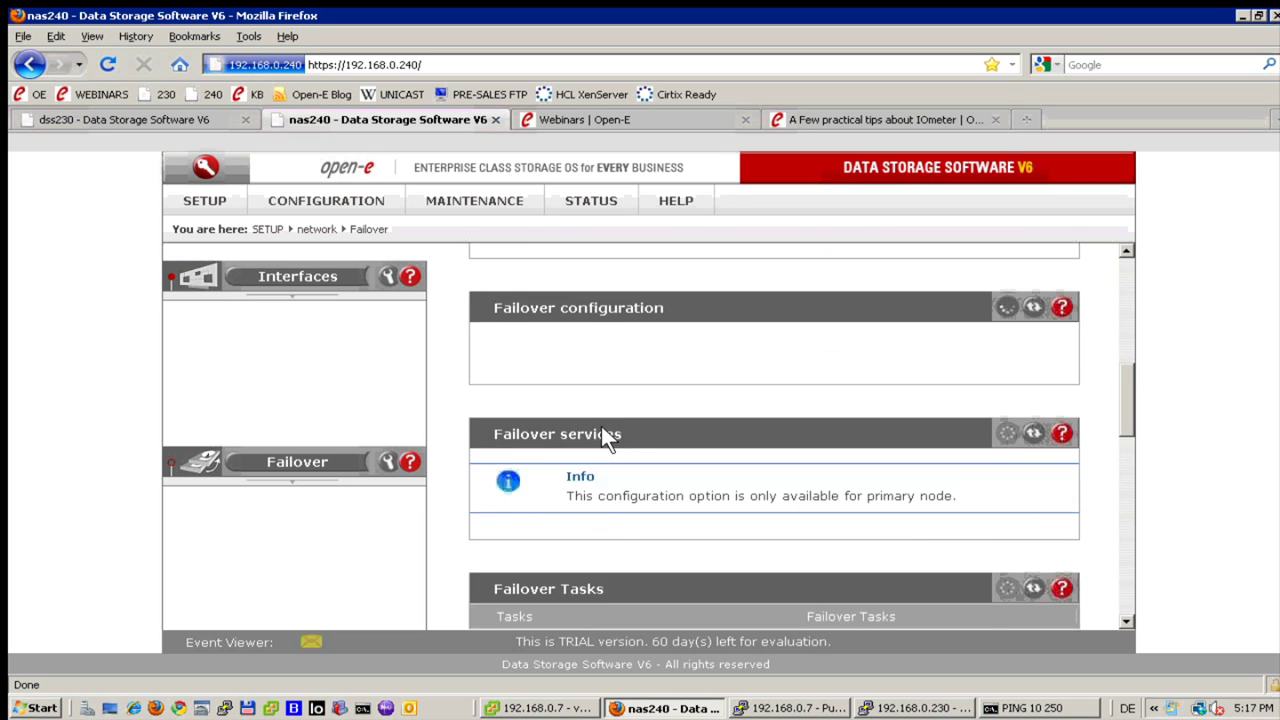
scroll(601, 426, down, 1)
scroll(601, 427, up, 3)
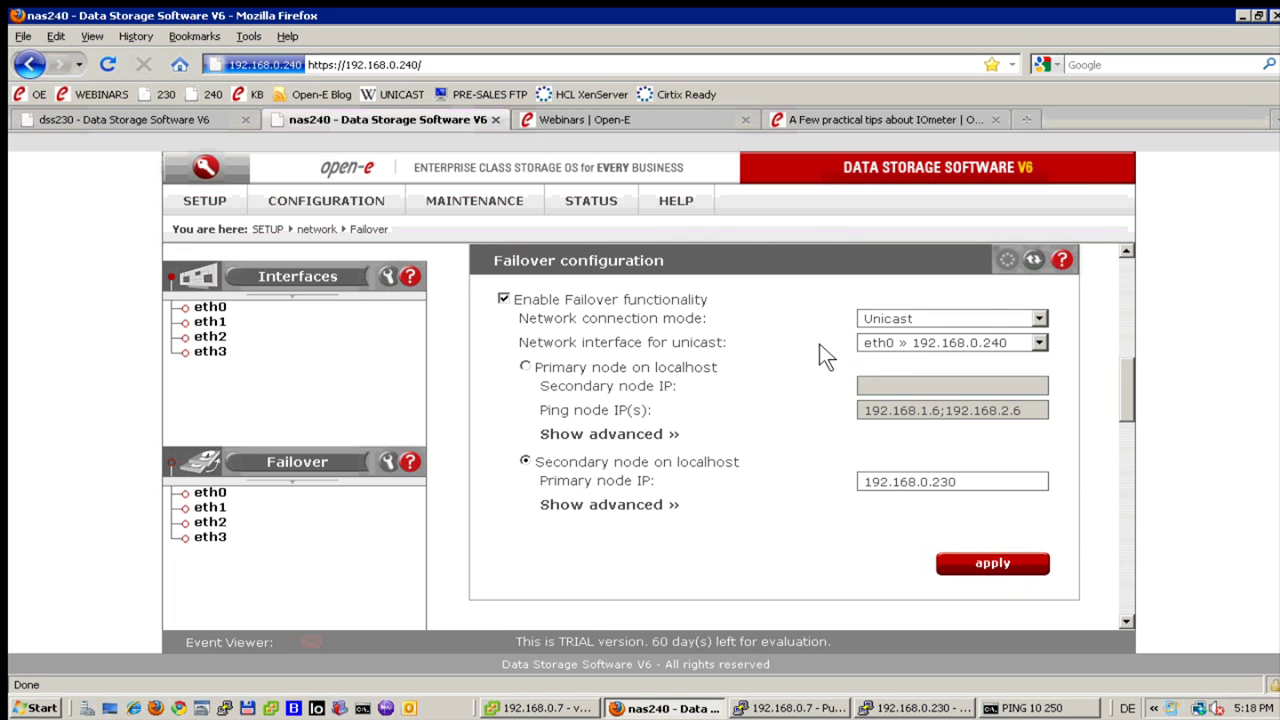
Confirm unicast via eth0, secondary node role, and primary node IP 192.168.0.230.
click(1038, 342)
click(1036, 336)
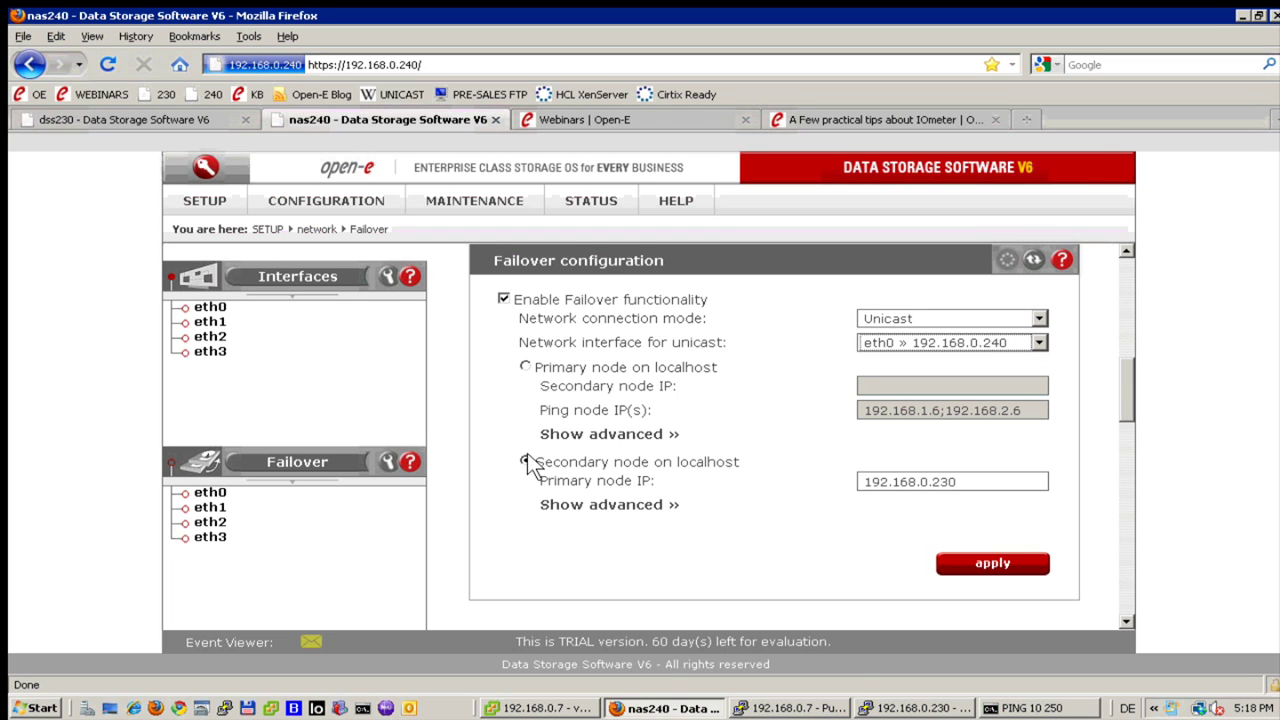
drag(741, 456, 519, 460)
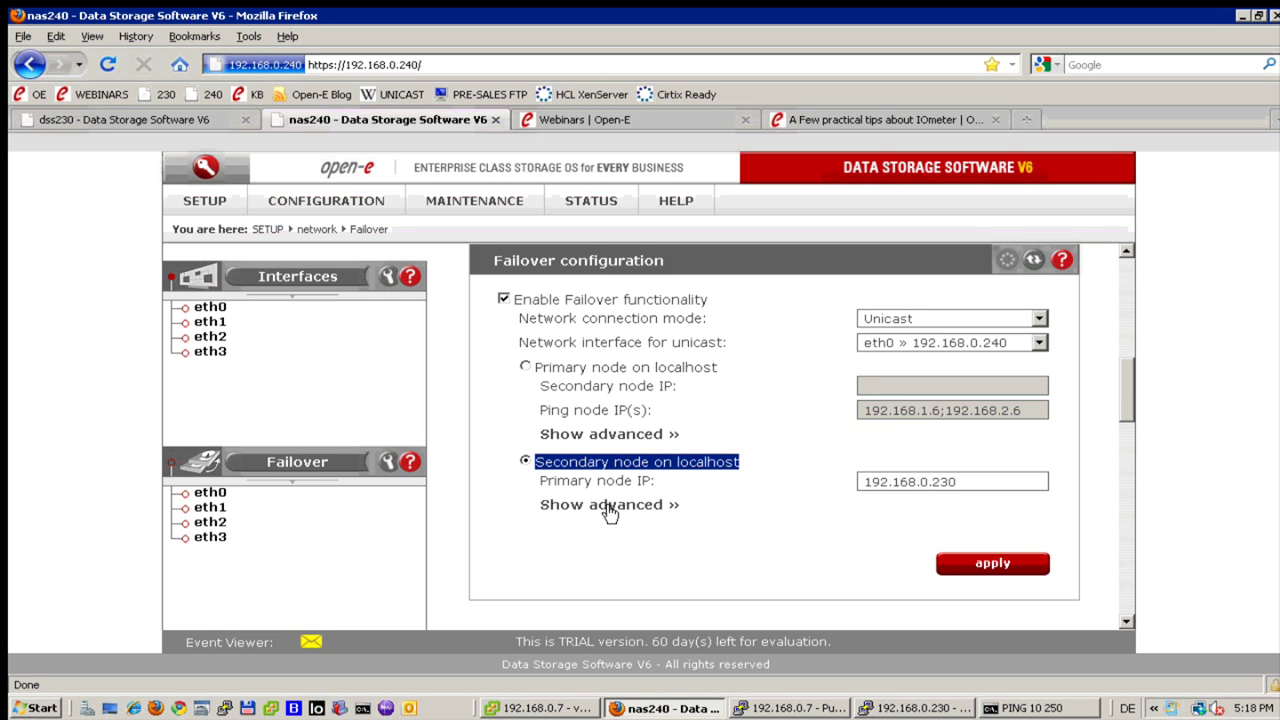
drag(646, 484, 536, 478)
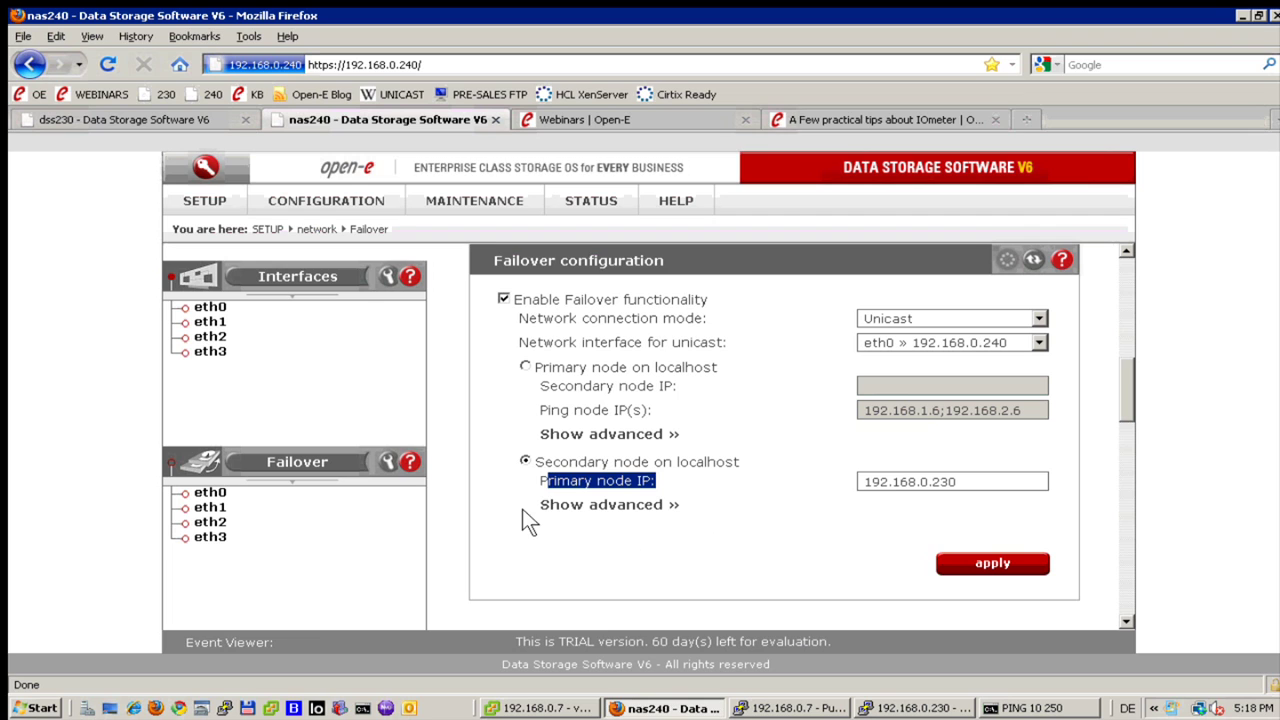
click(414, 488)
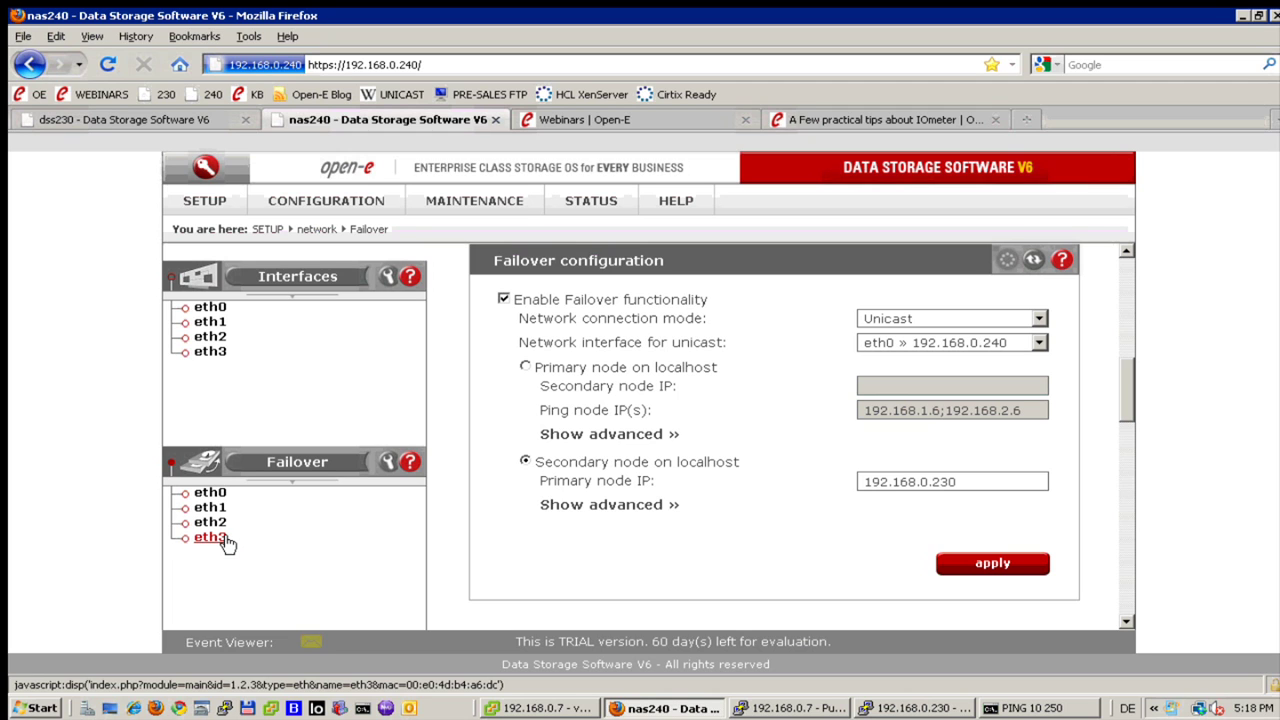
Back on dss230, reload the failover overview and try adding NFS to failover services.
click(170, 121)
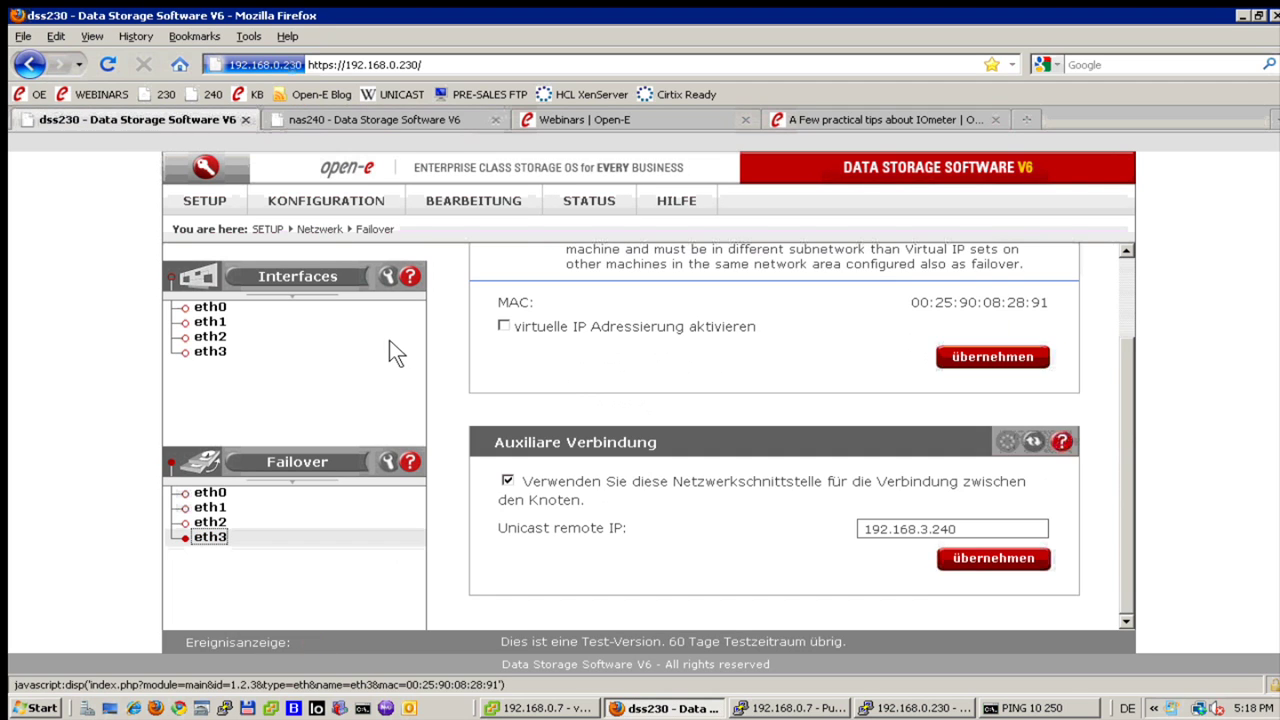
click(313, 466)
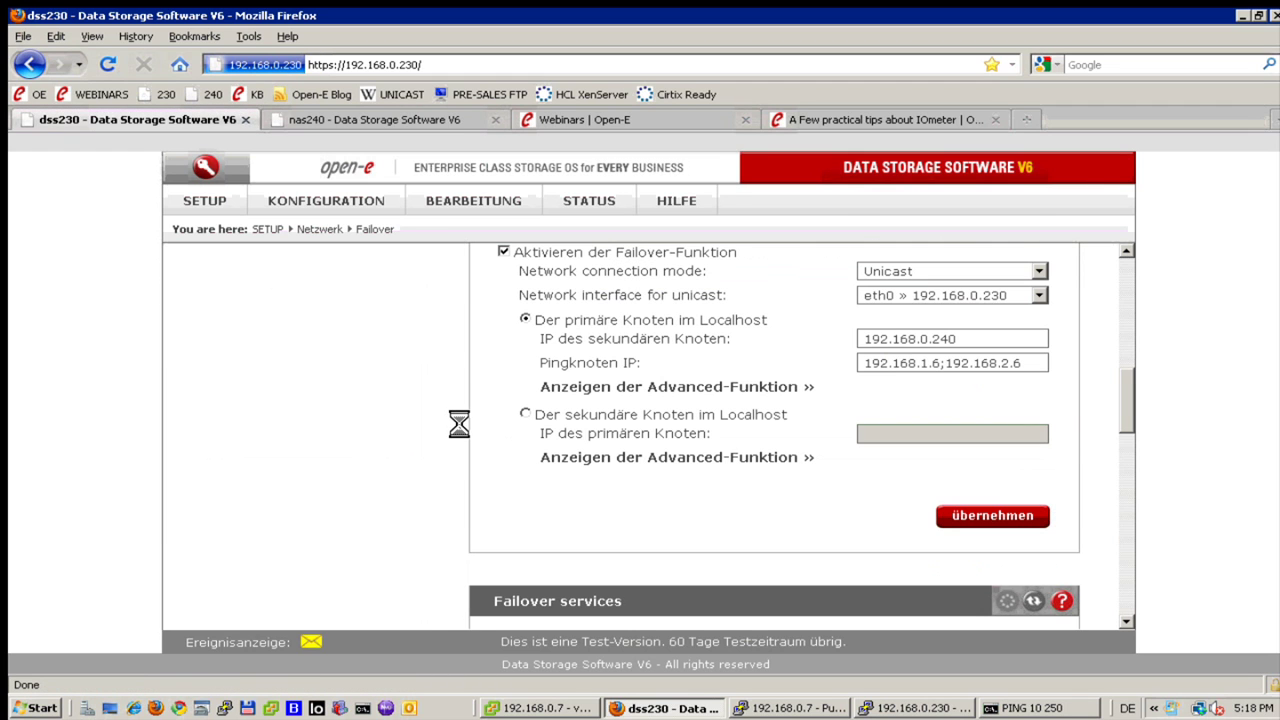
scroll(443, 410, down, 1)
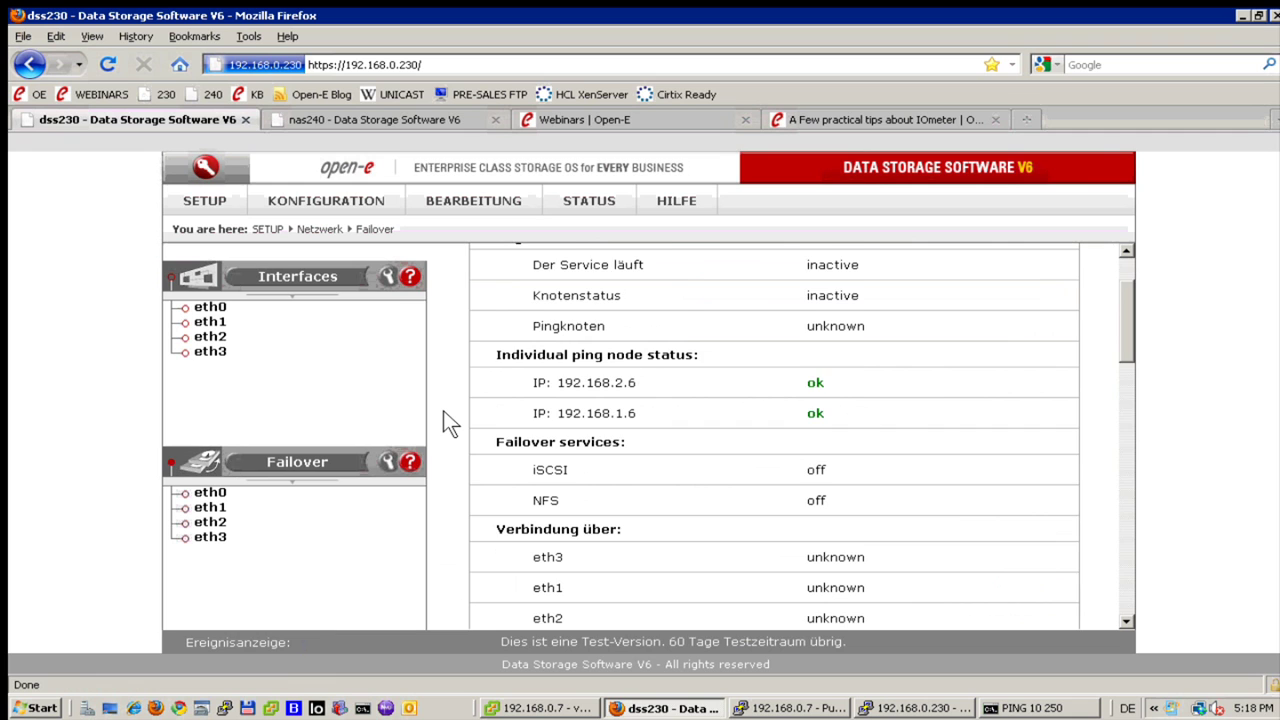
scroll(443, 410, down, 10)
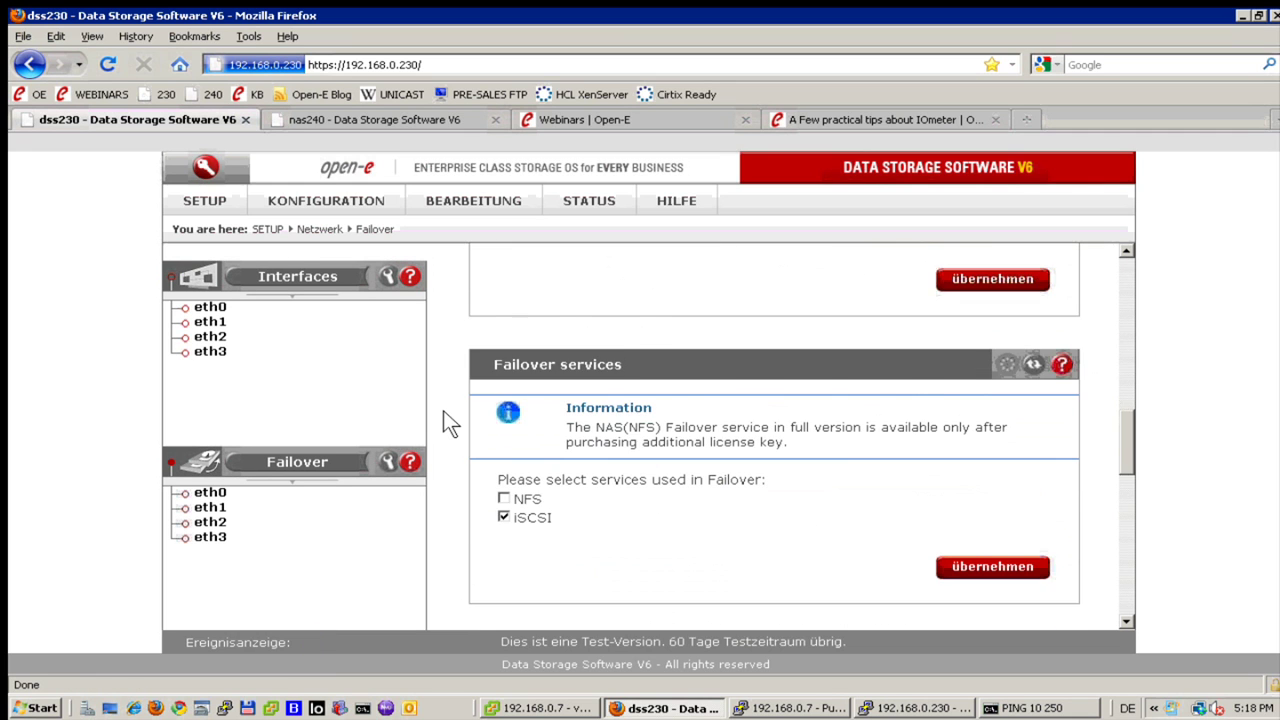
scroll(443, 410, down, 2)
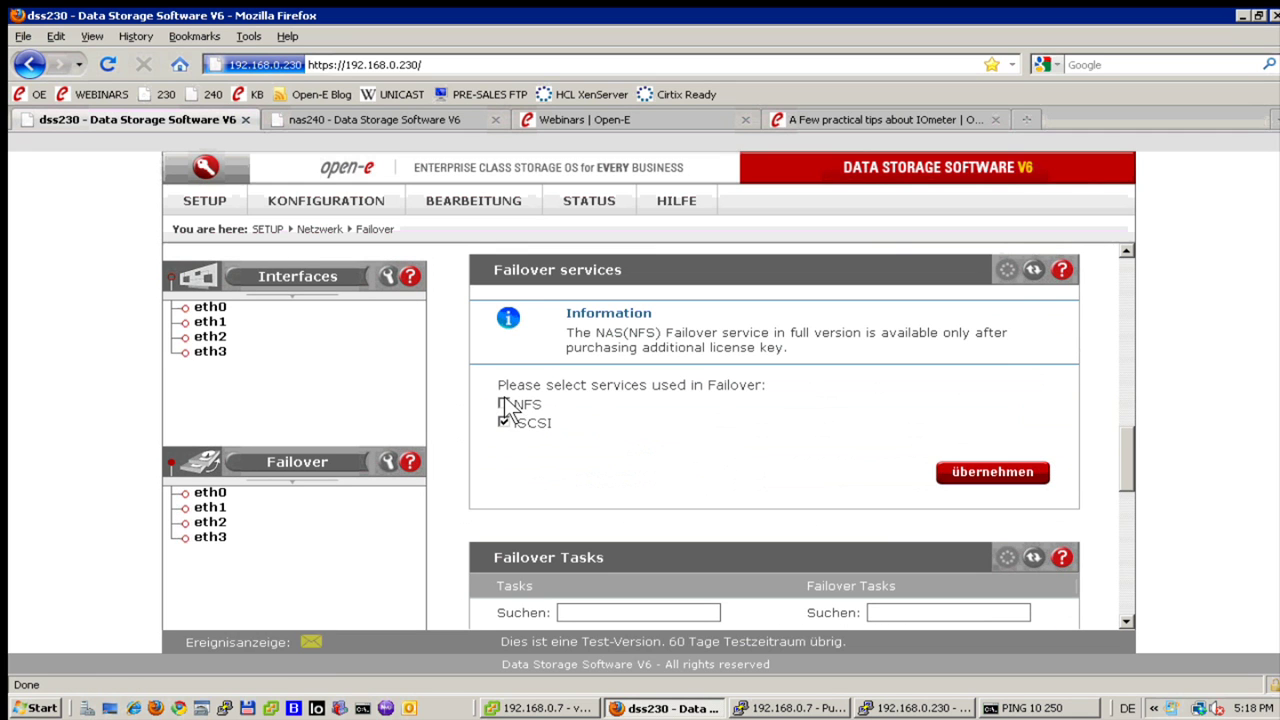
click(500, 408)
click(660, 392)
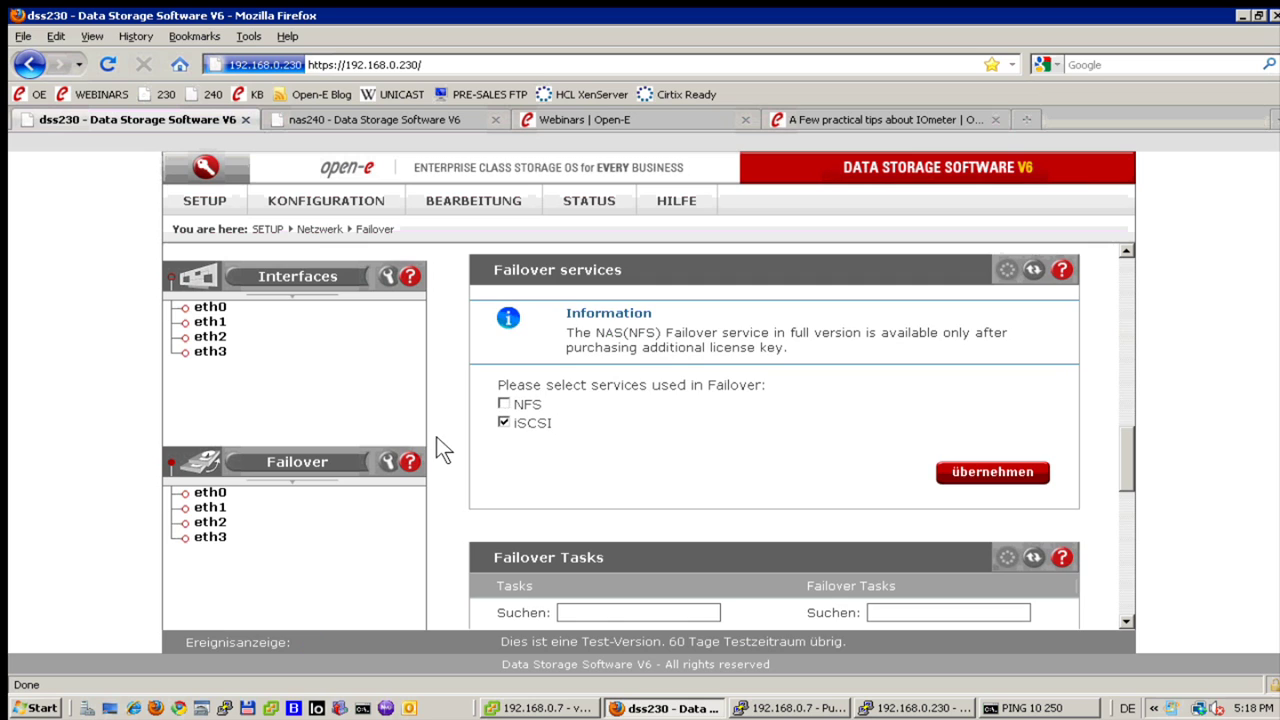
Move [iSCSI] m0000 into the failover tasks and apply the assignment.
scroll(436, 436, down, 3)
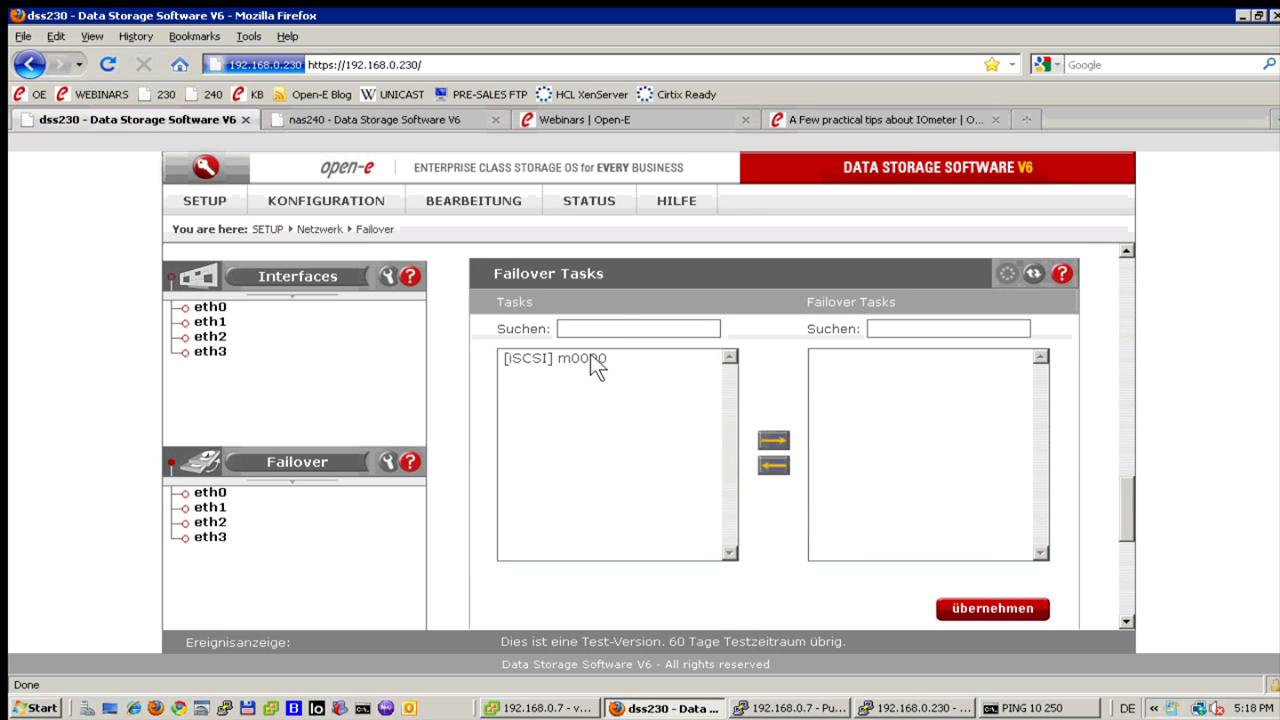
click(558, 360)
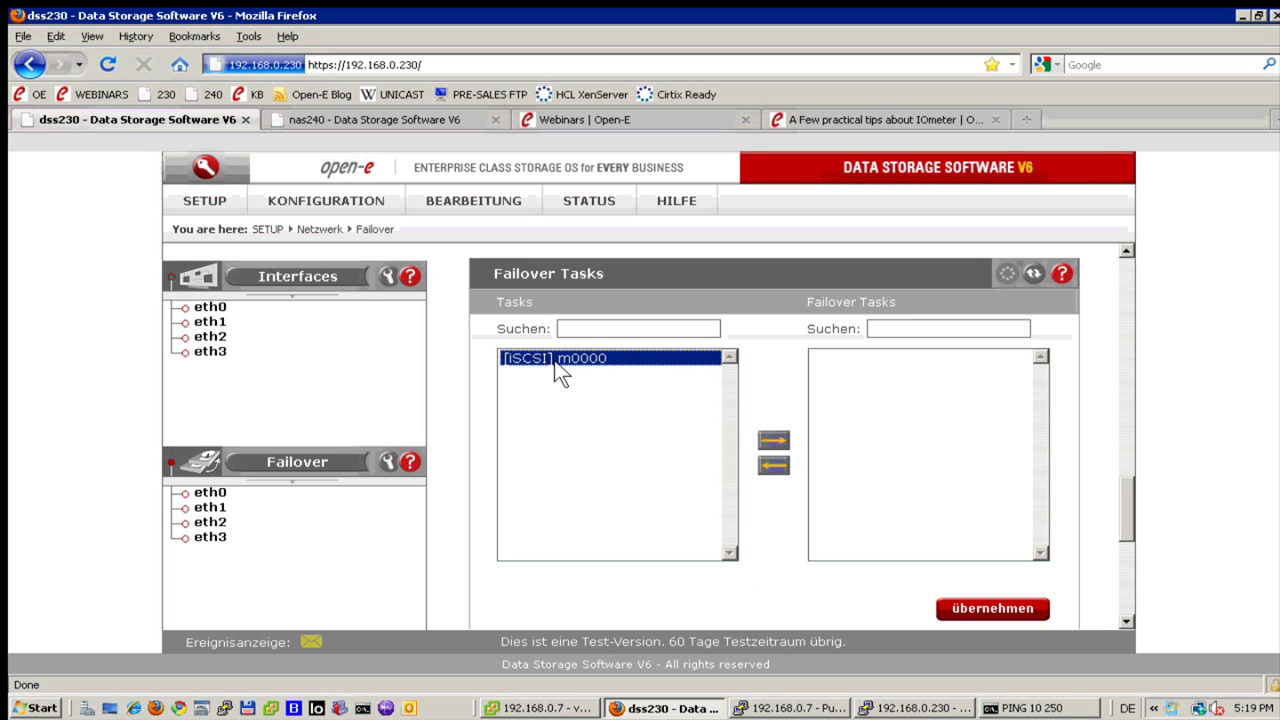
click(775, 441)
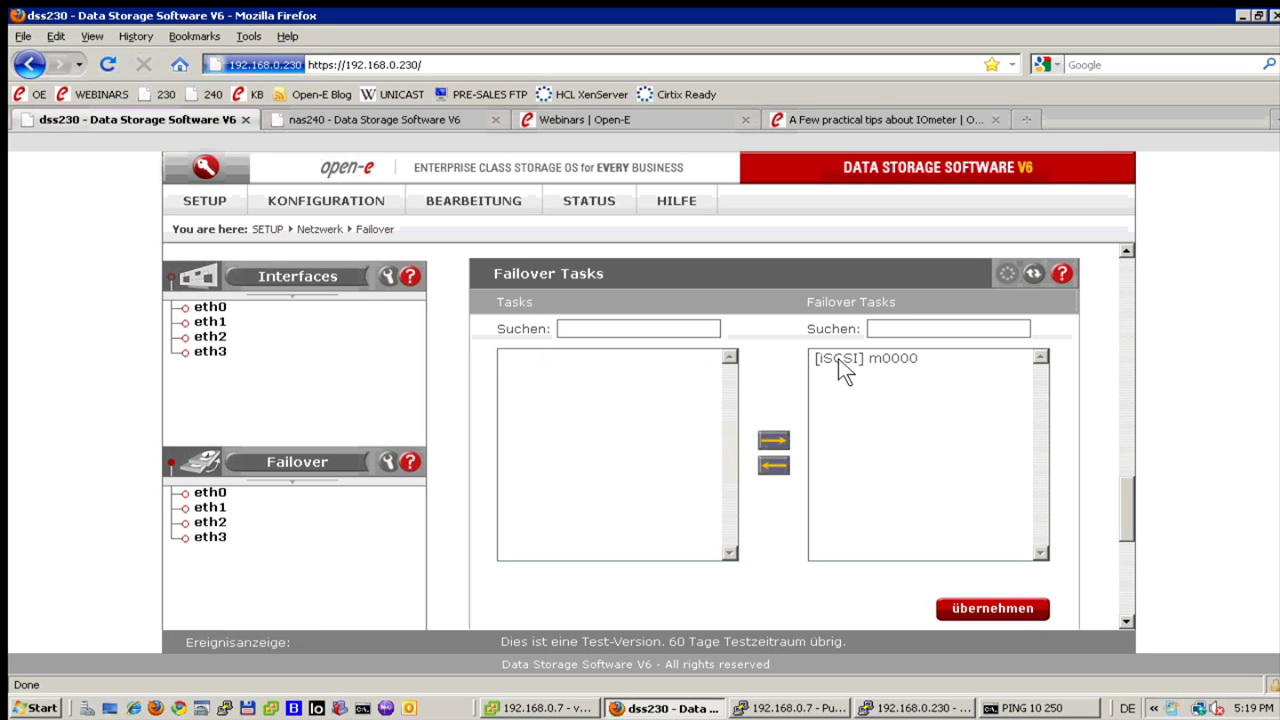
click(966, 612)
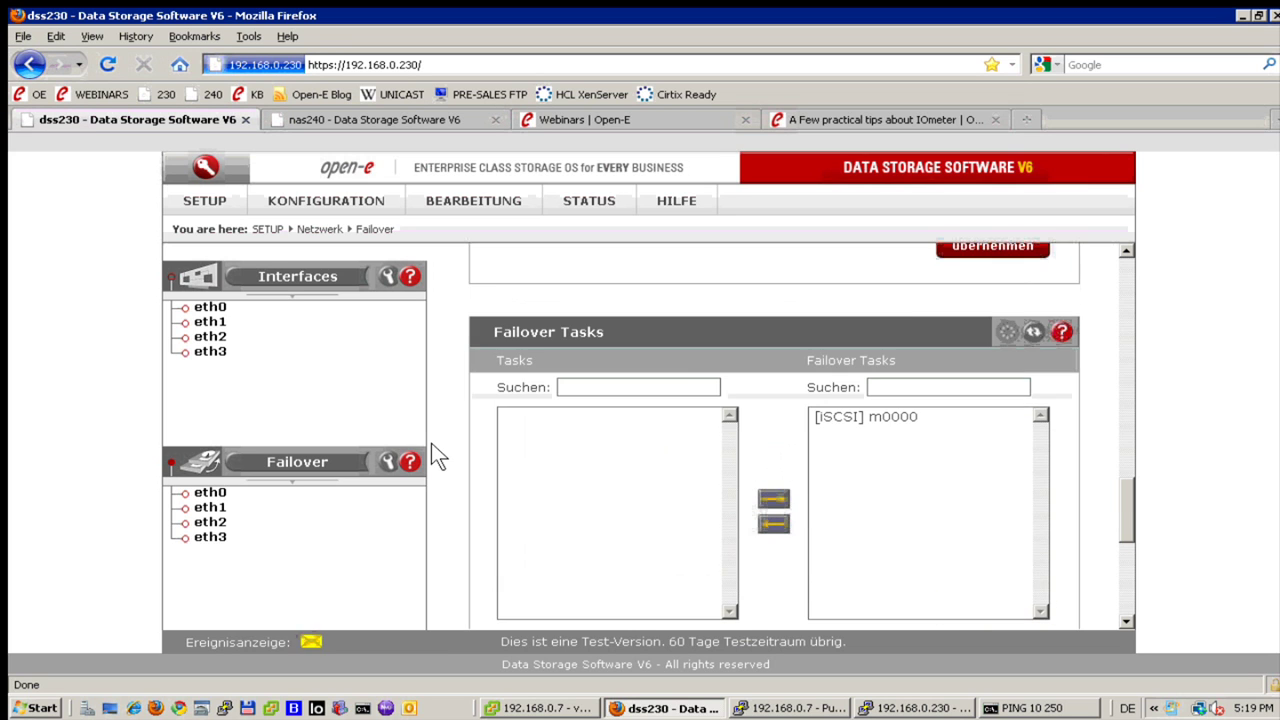
scroll(433, 443, down, 5)
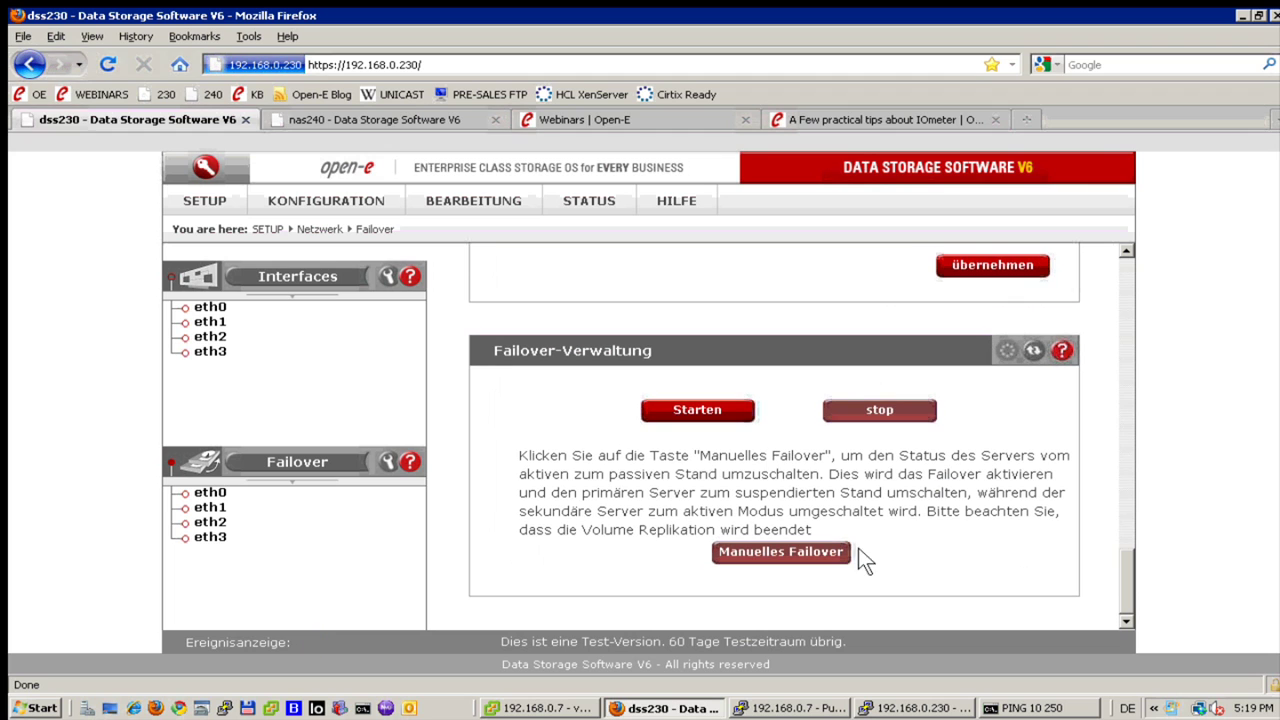
Bring the PING 10 250 console forward and minimize Firefox and PuTTY to reveal the desktop.
click(1012, 708)
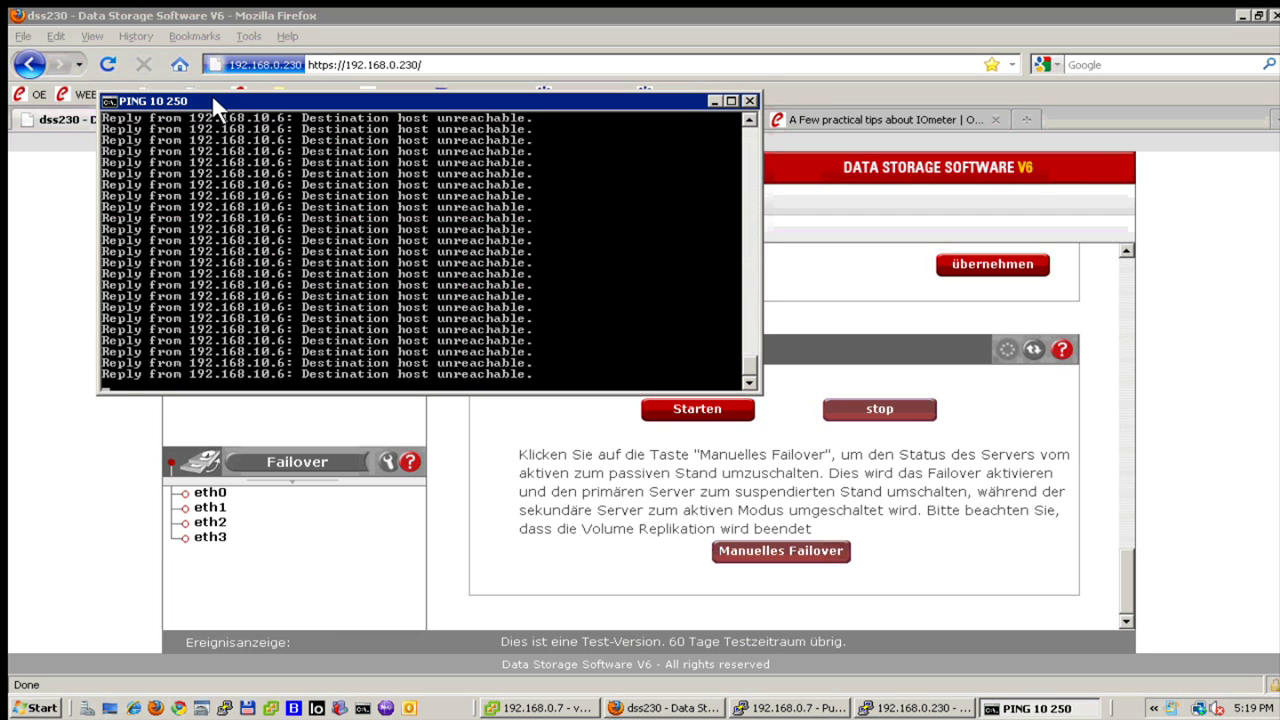
drag(211, 94, 199, 53)
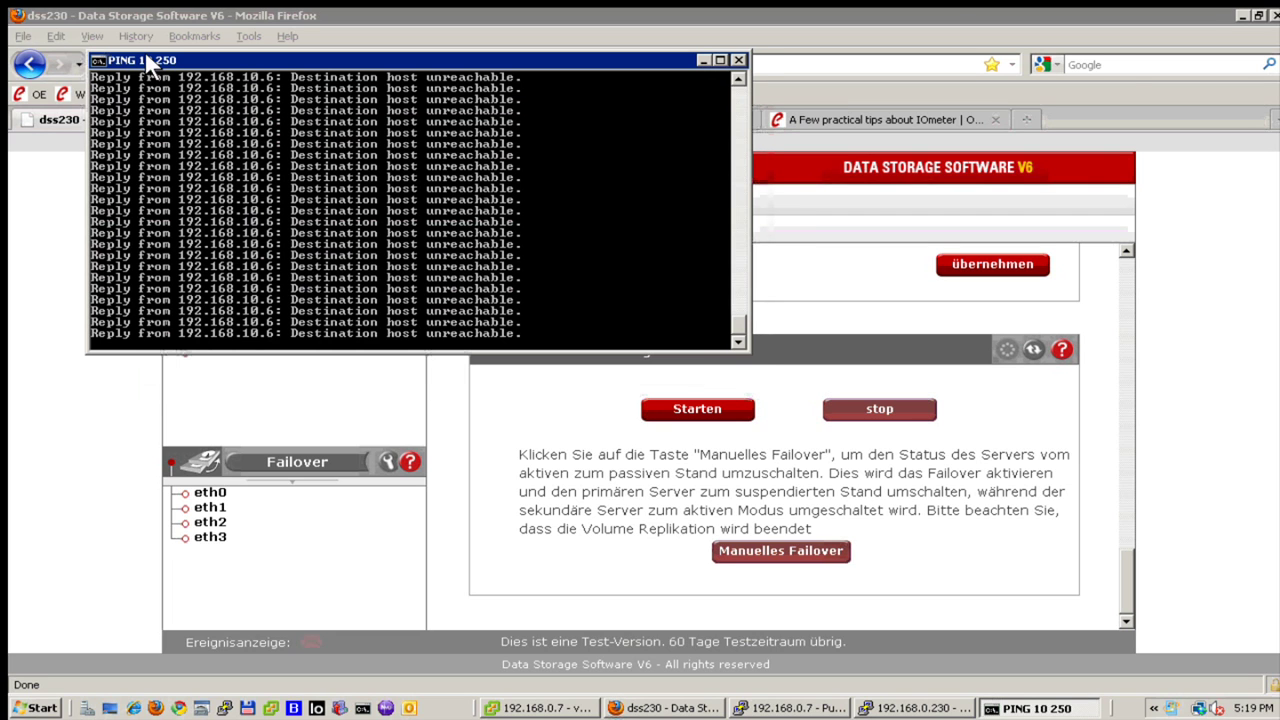
click(1244, 15)
drag(246, 57, 218, 153)
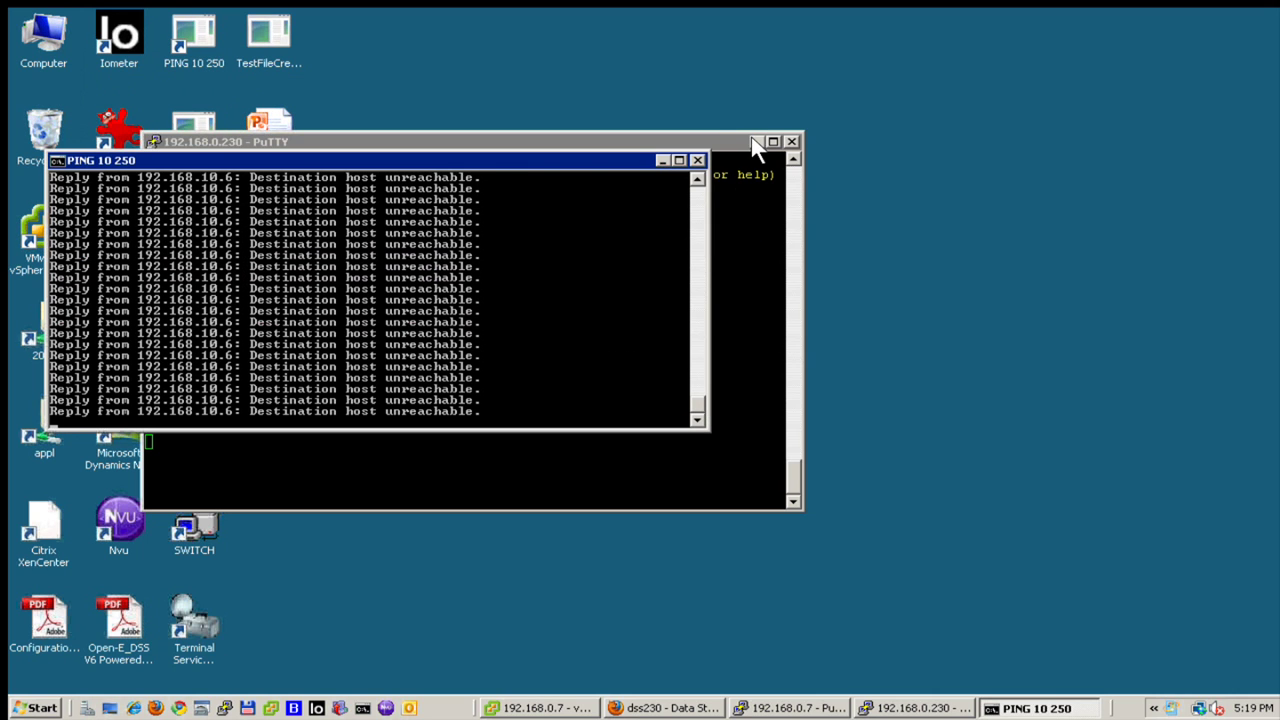
click(756, 142)
click(186, 114)
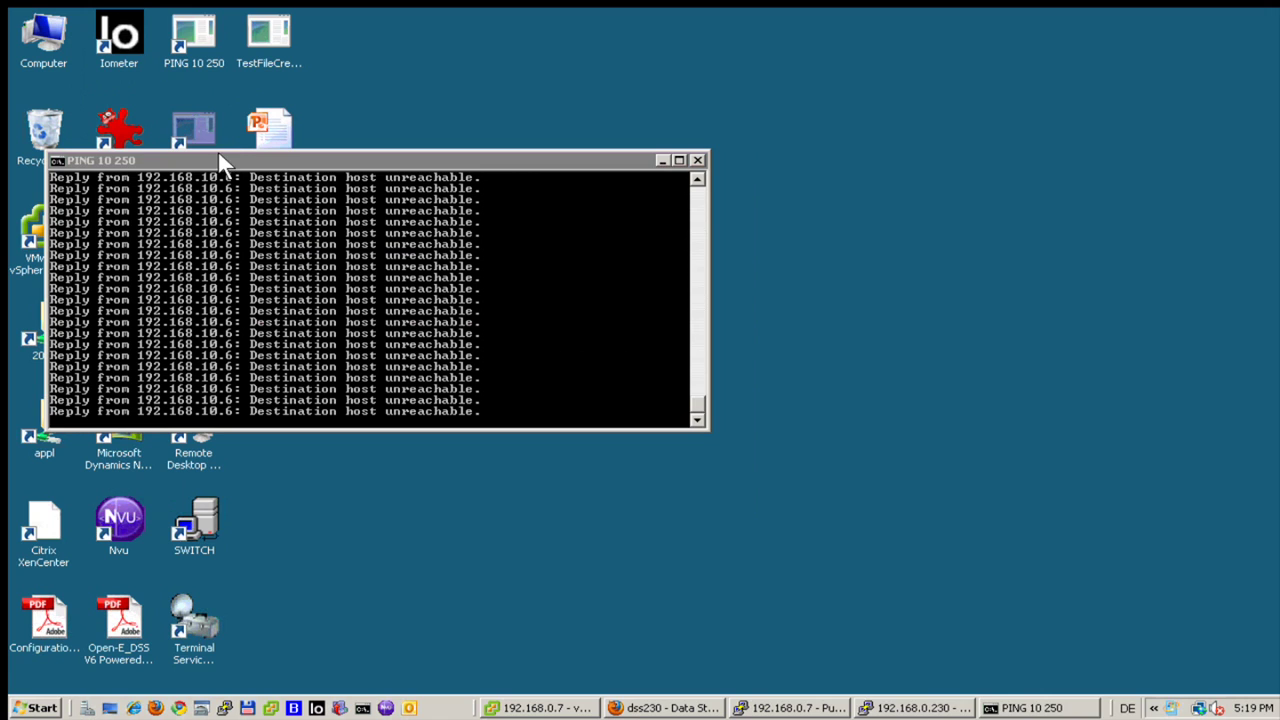
drag(220, 163, 198, 214)
Launch the ping to 192.168.20.250 and stack both ping consoles one above the other.
click(178, 133)
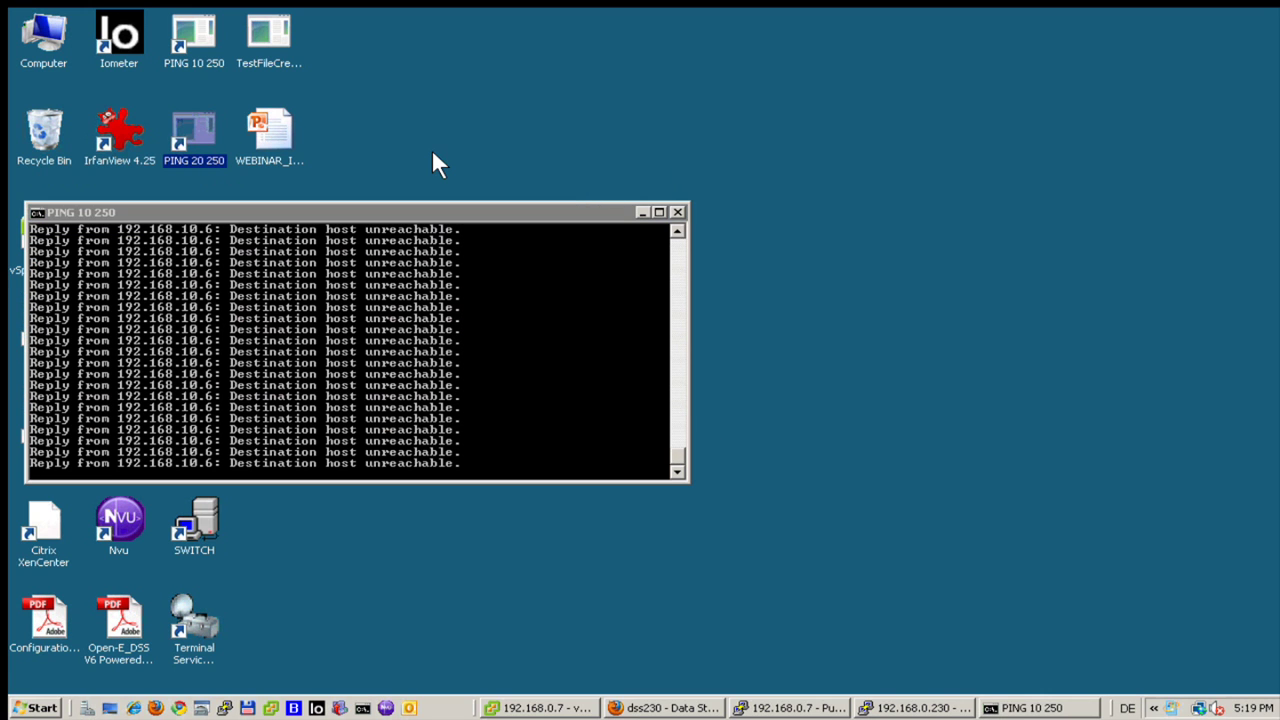
drag(370, 210, 472, 79)
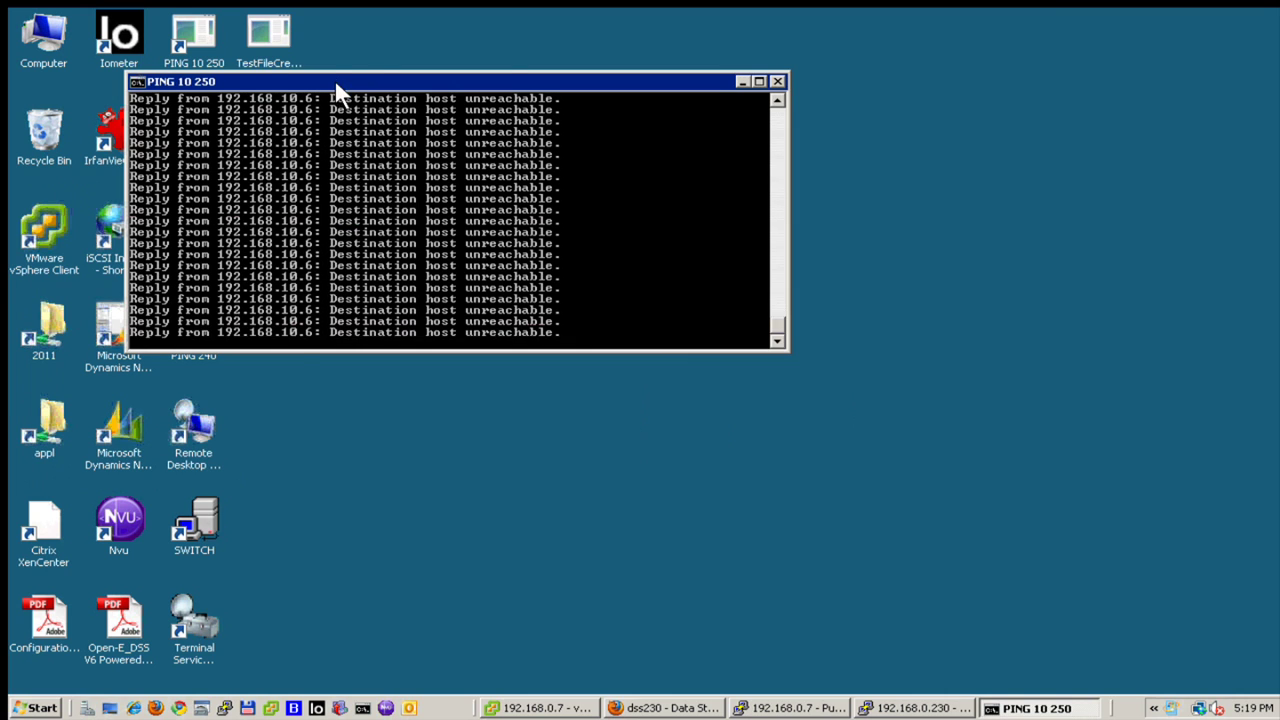
drag(334, 79, 512, 69)
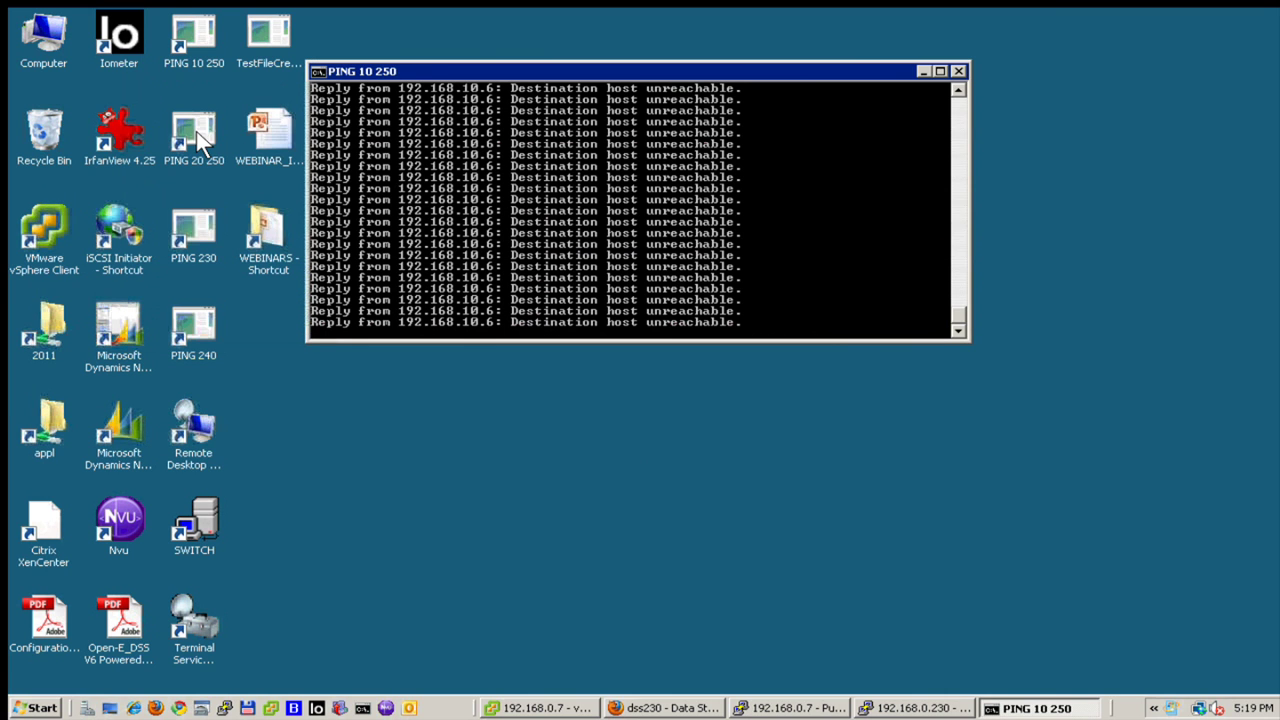
double_click(196, 131)
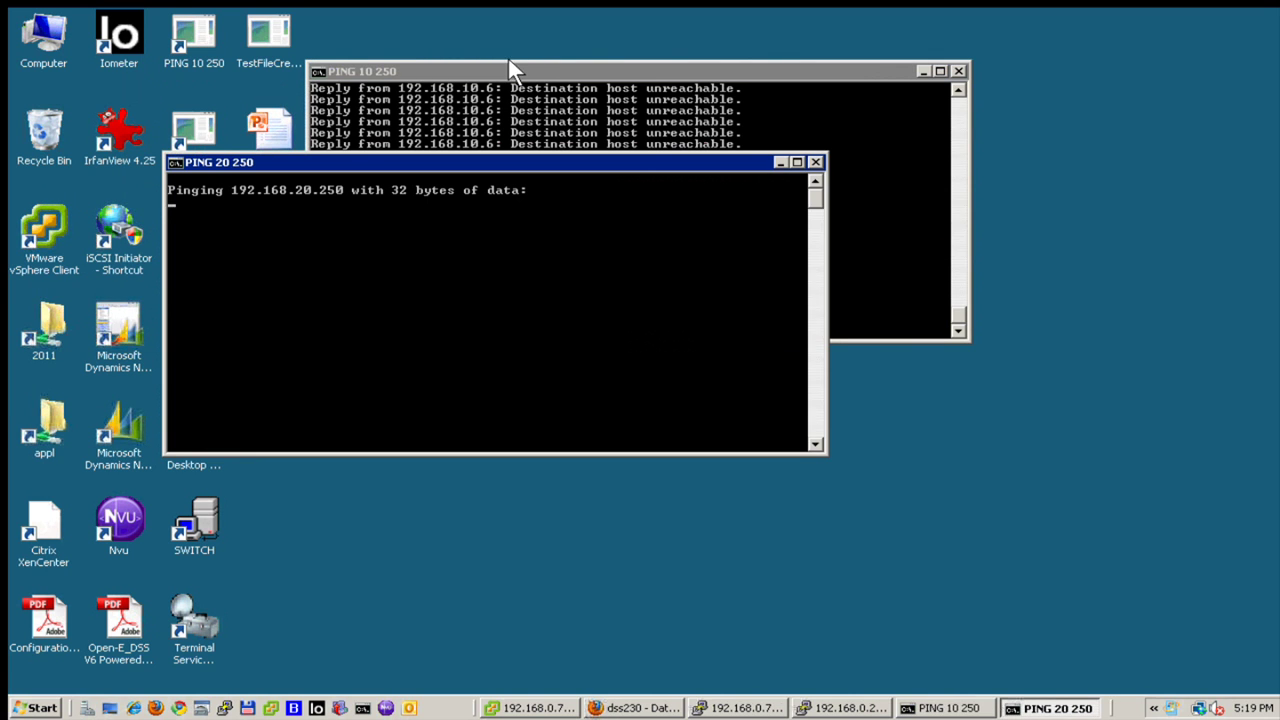
drag(510, 64, 250, 43)
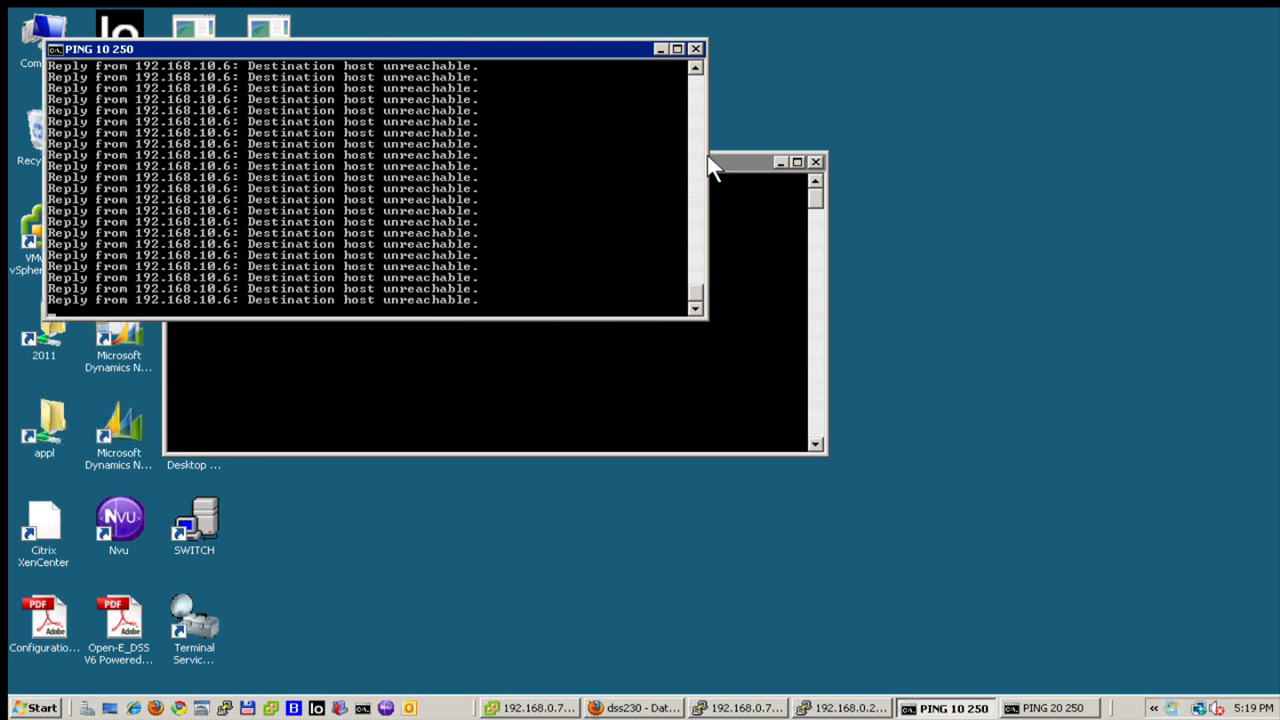
drag(714, 162, 609, 339)
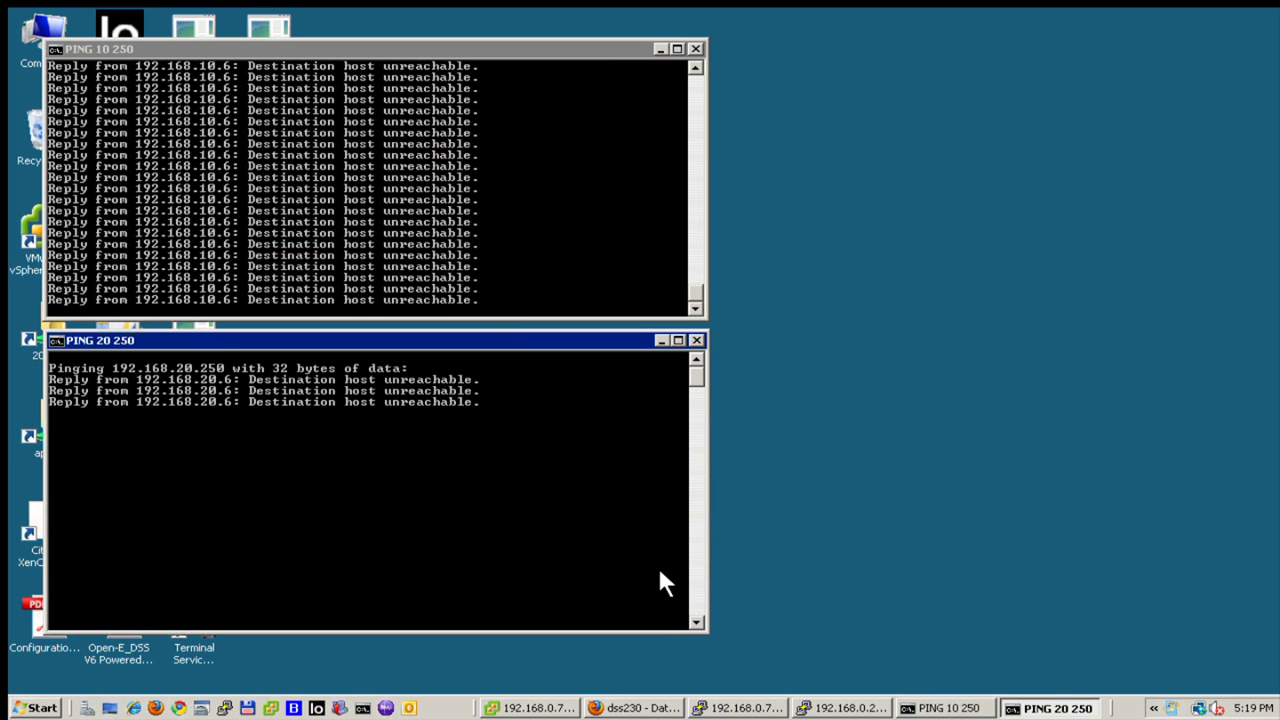
click(654, 706)
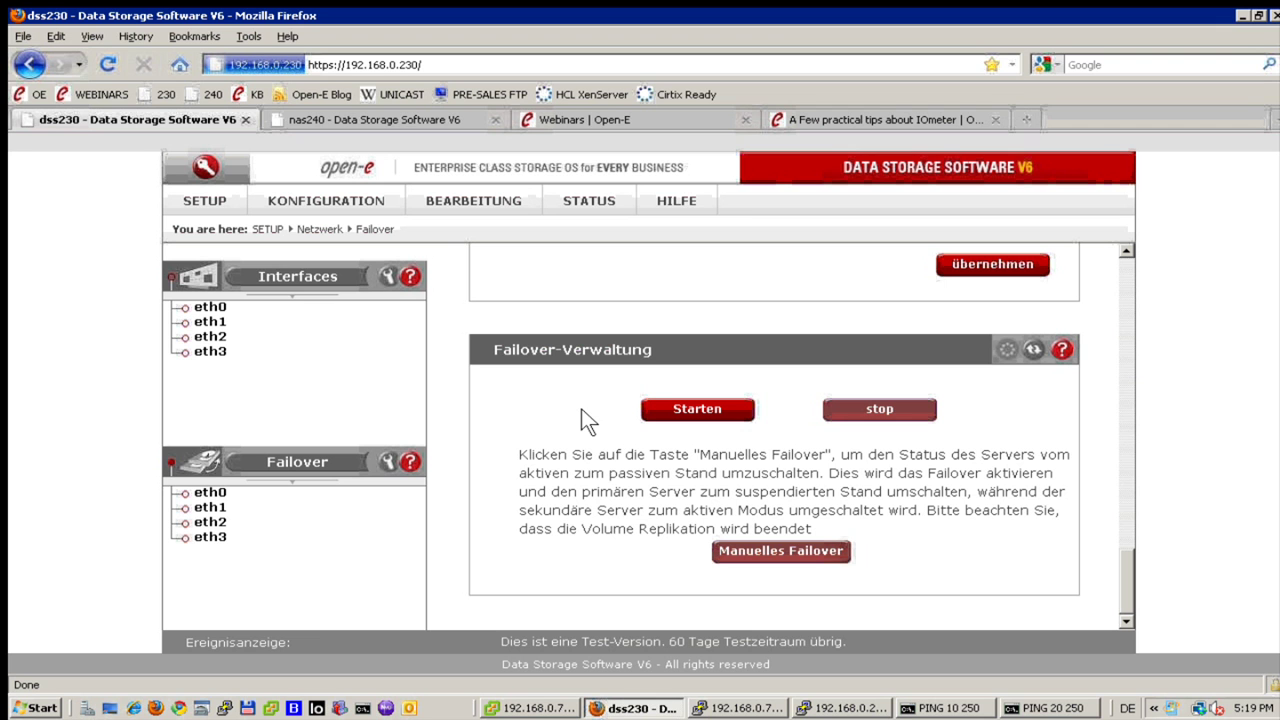
Start failover and watch pings to 192.168.10.250 and 192.168.20.250 until they reply.
click(666, 406)
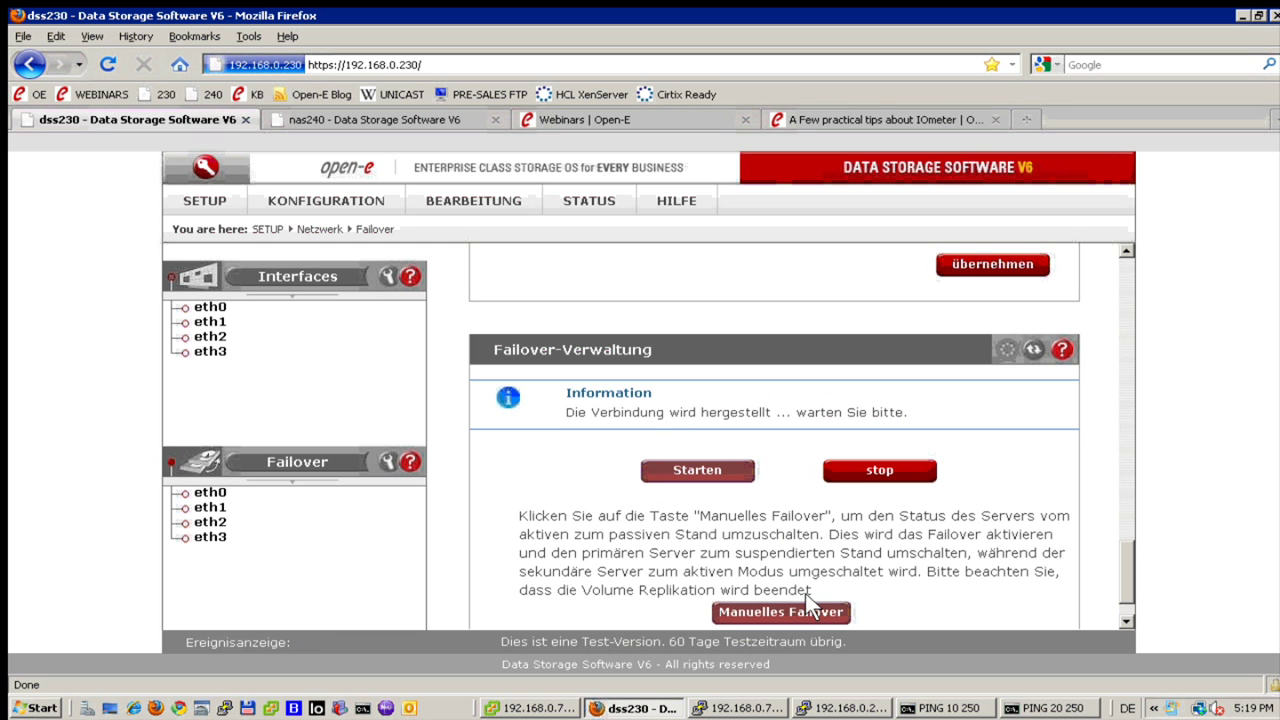
click(945, 708)
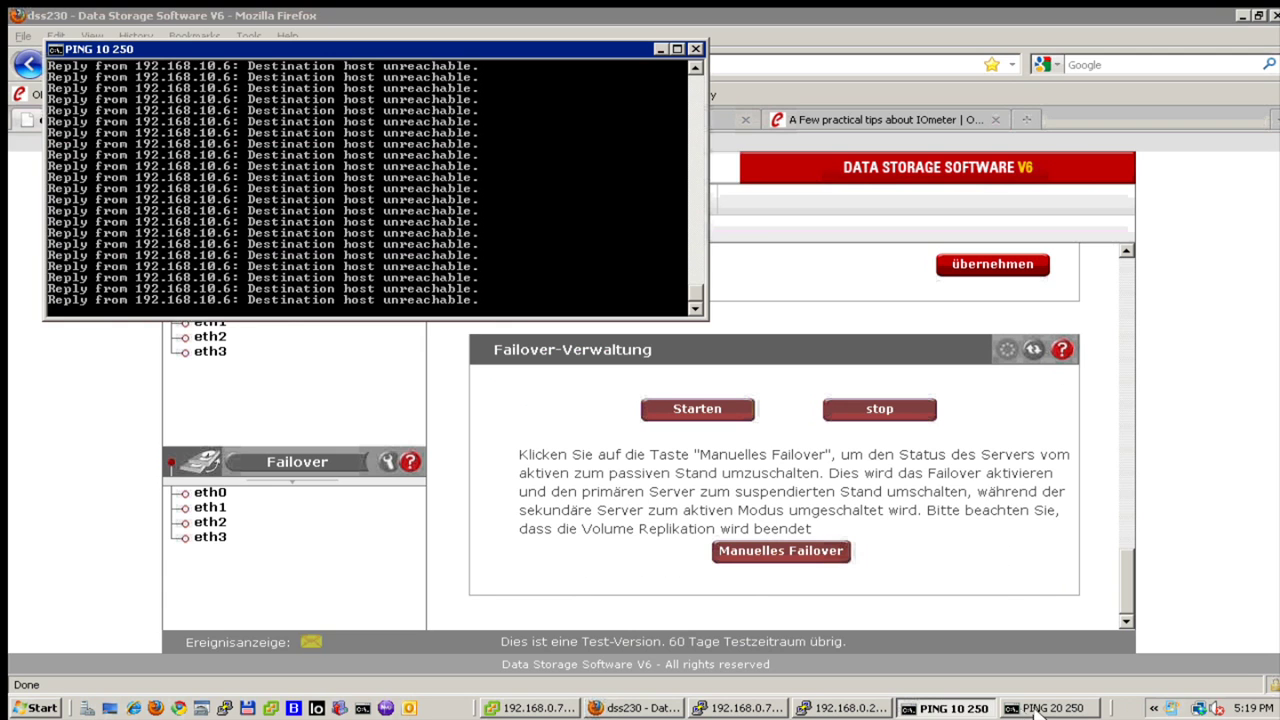
click(1050, 708)
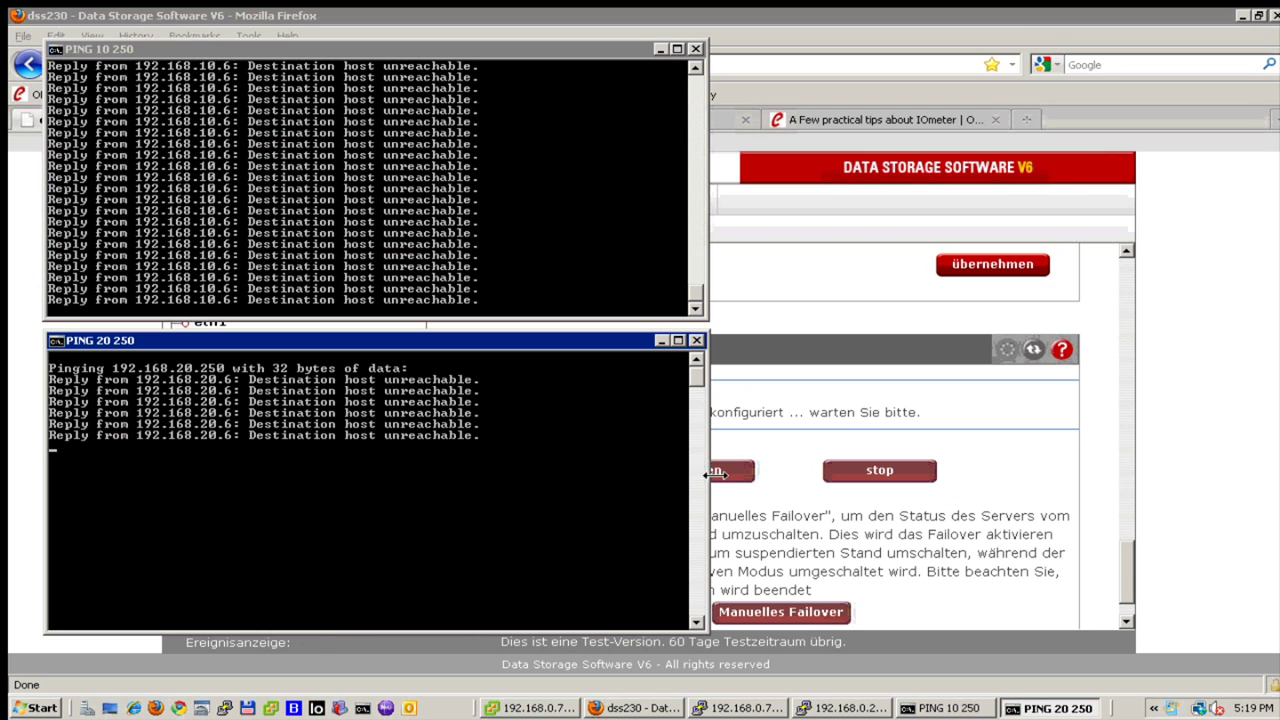
drag(715, 475, 516, 452)
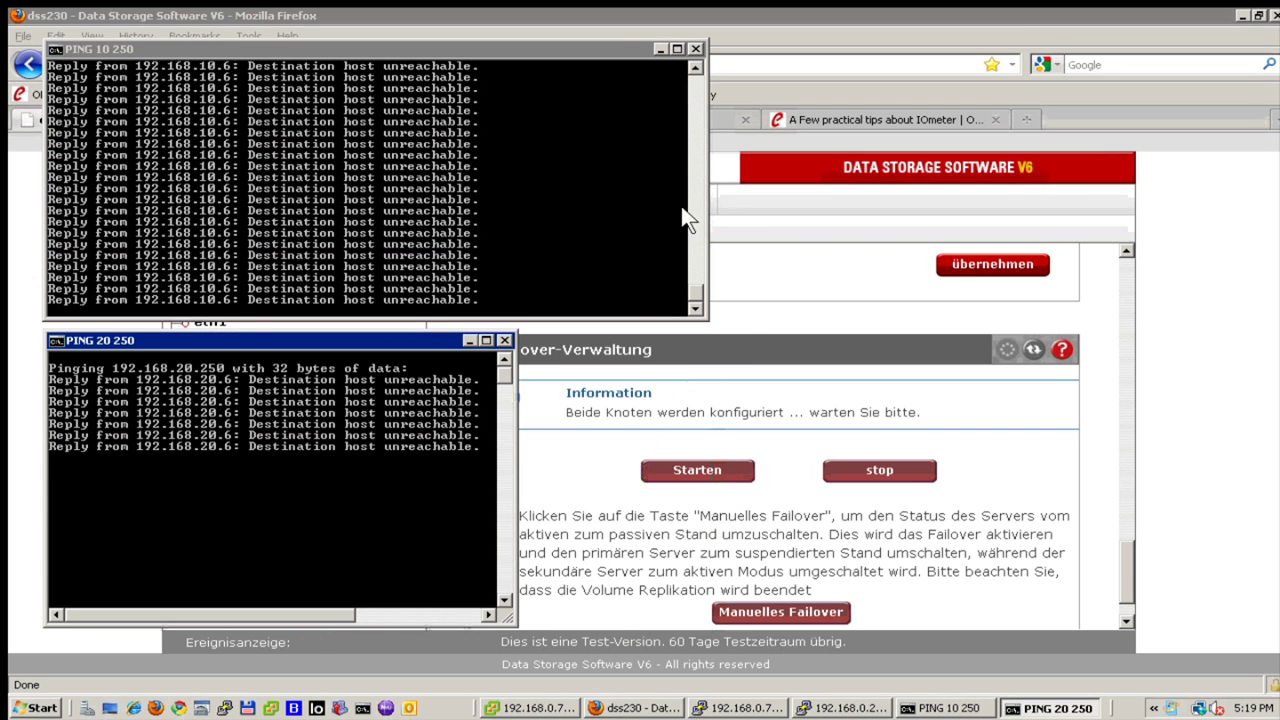
drag(707, 183, 509, 183)
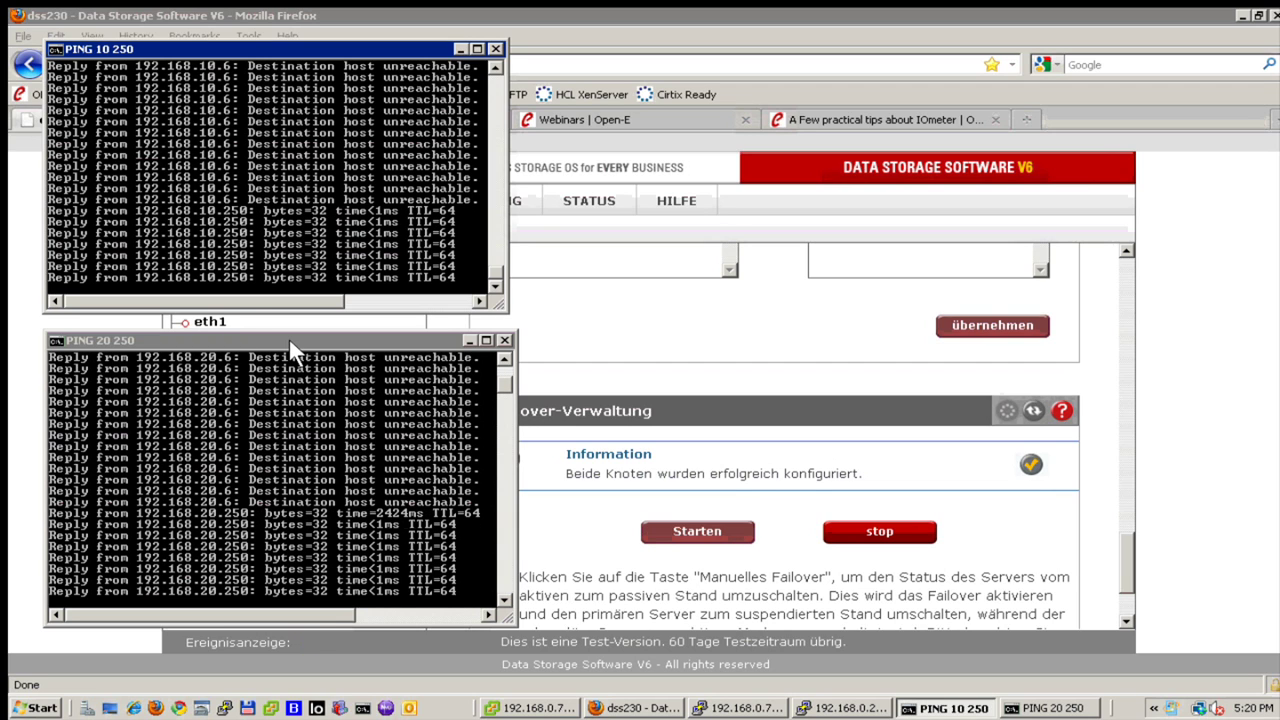
Minimize both ping consoles and the browser to clear the desktop.
click(461, 340)
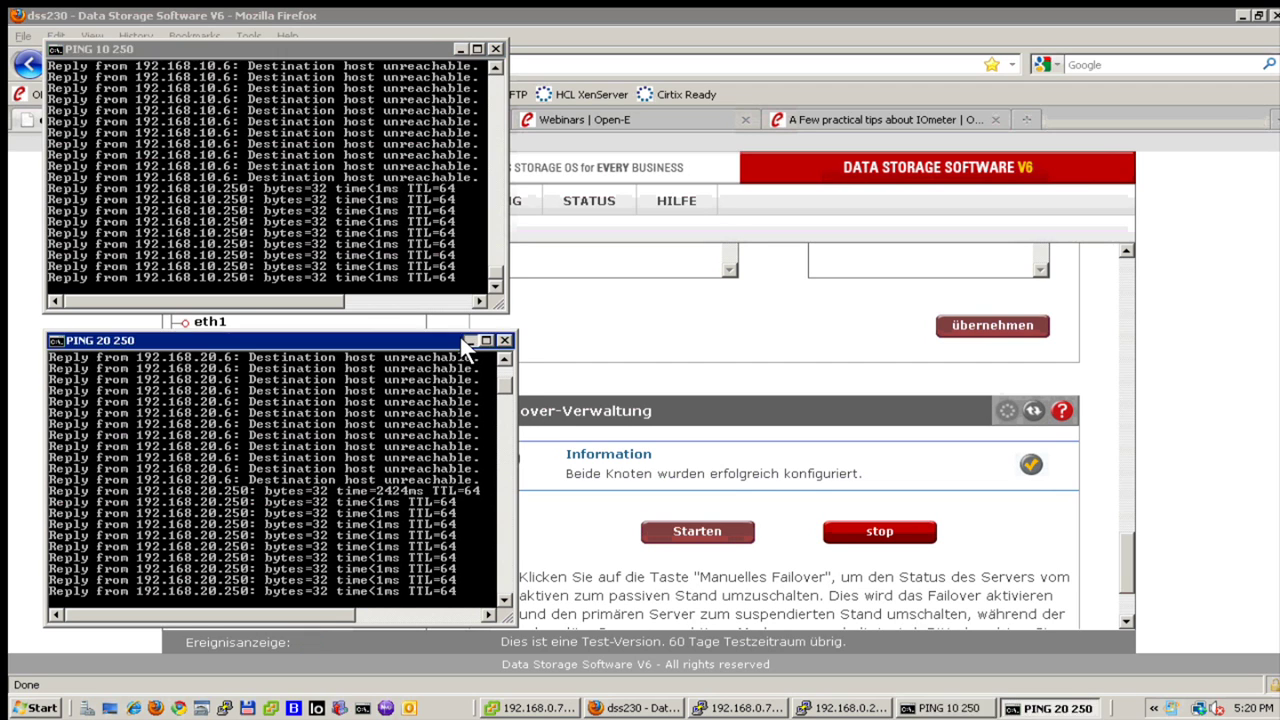
click(469, 341)
click(461, 48)
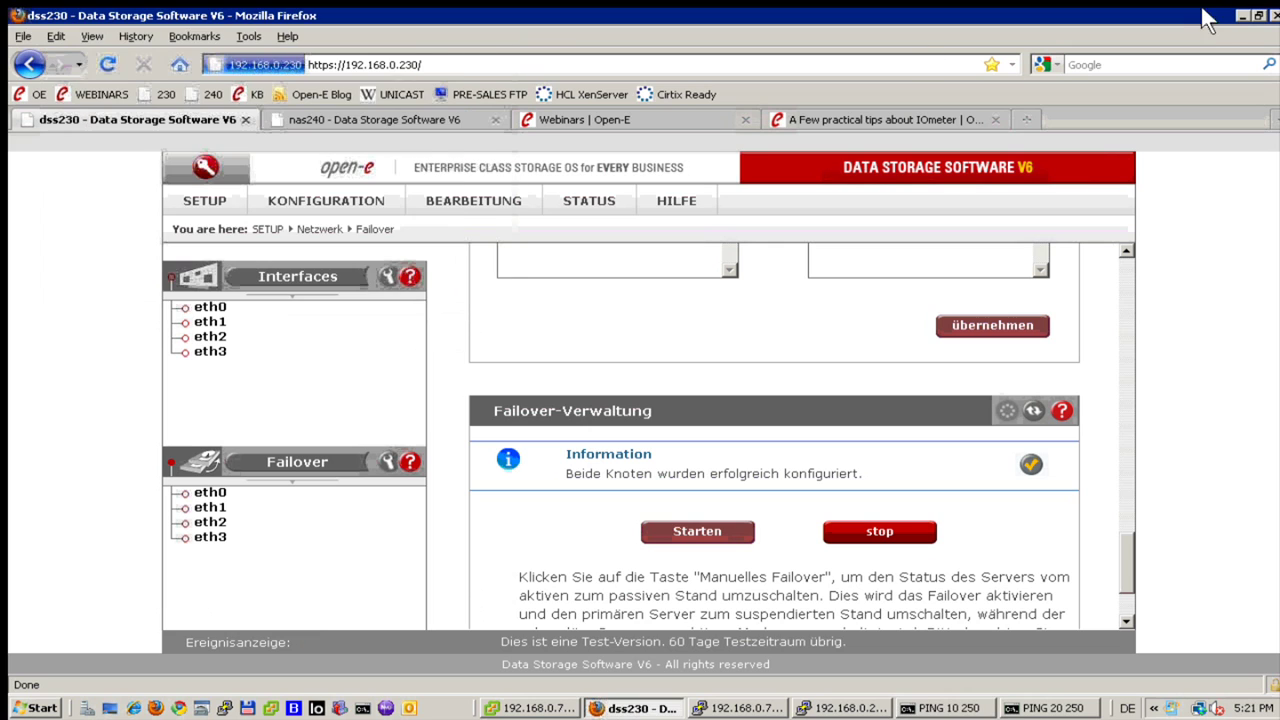
click(1241, 16)
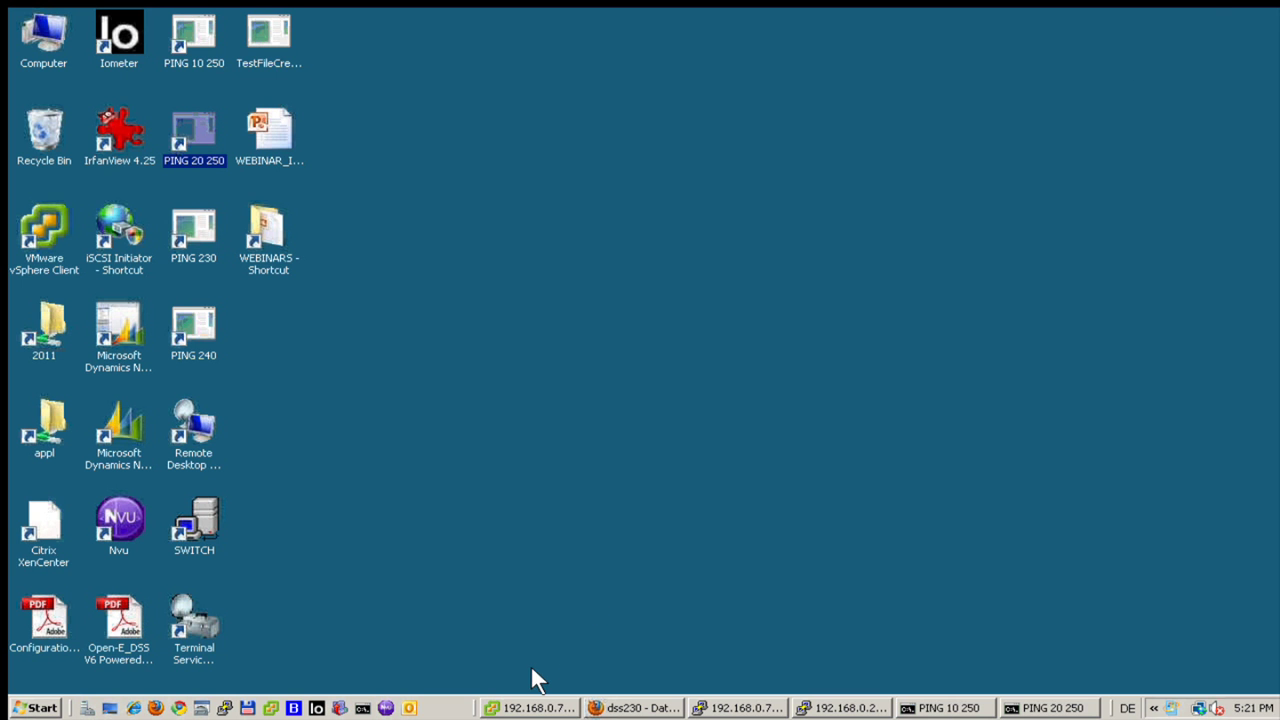
On adapter vmhba36, enter static target 192.168.10.250, port 3260, named iqn.2011-03:esx.
click(535, 708)
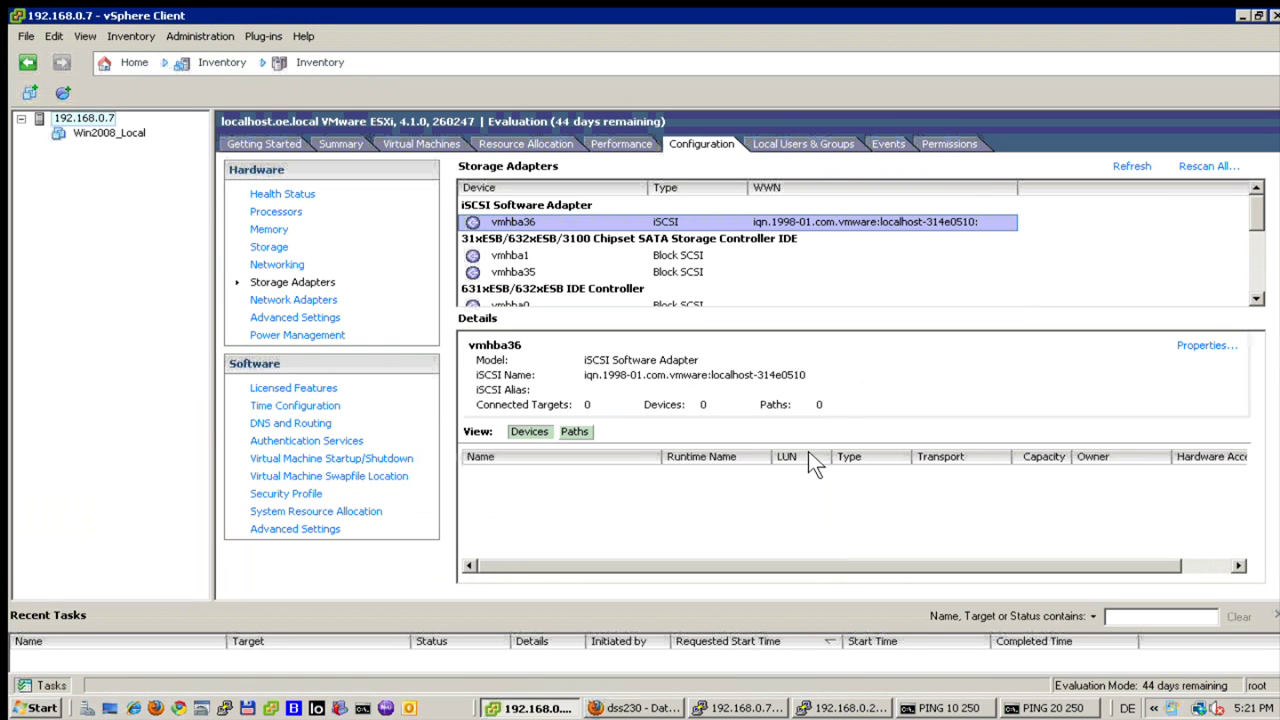
click(1203, 345)
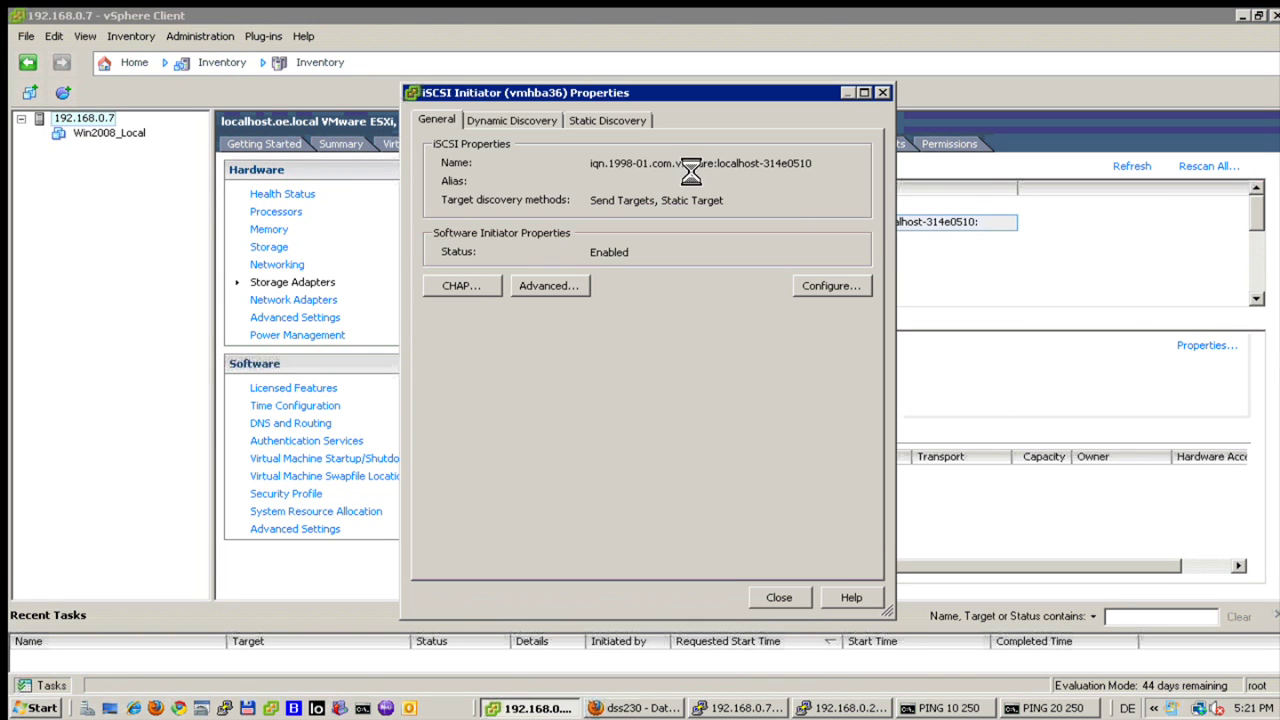
click(606, 120)
click(690, 562)
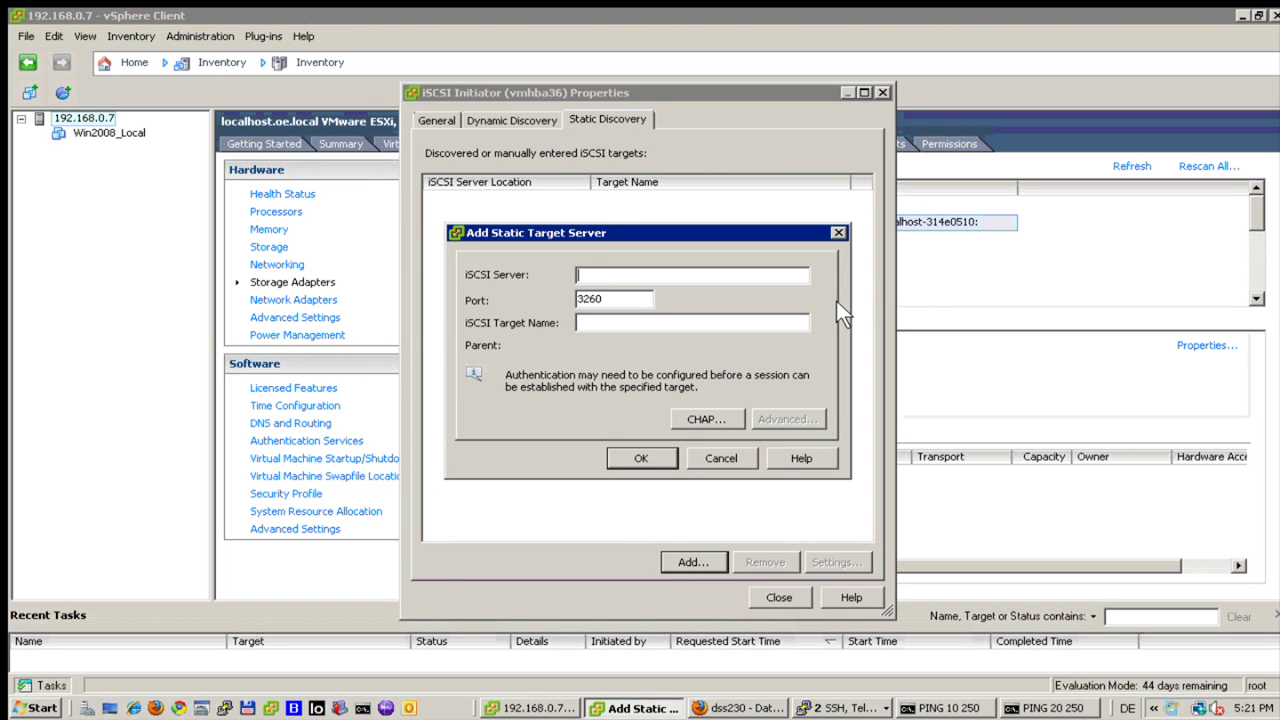
text(192.168.10.250)
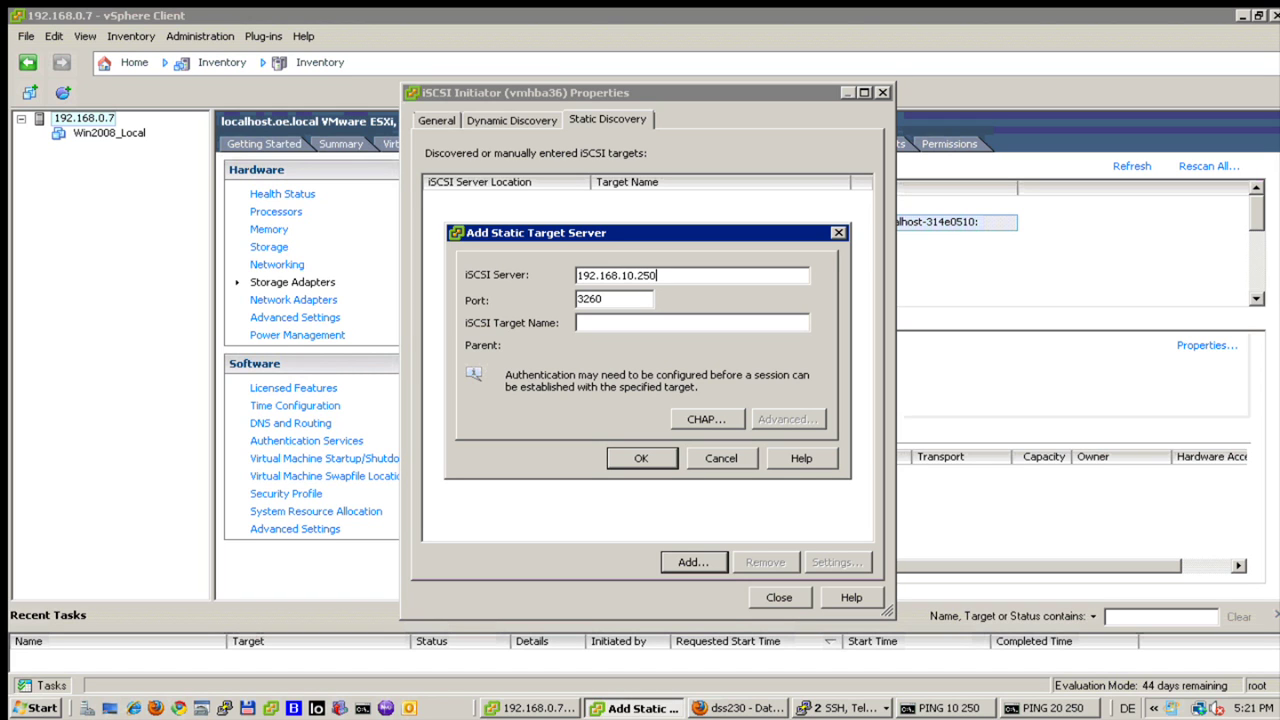
key(Tab)
key(Tab)
text(iqn.2011-03:esx)
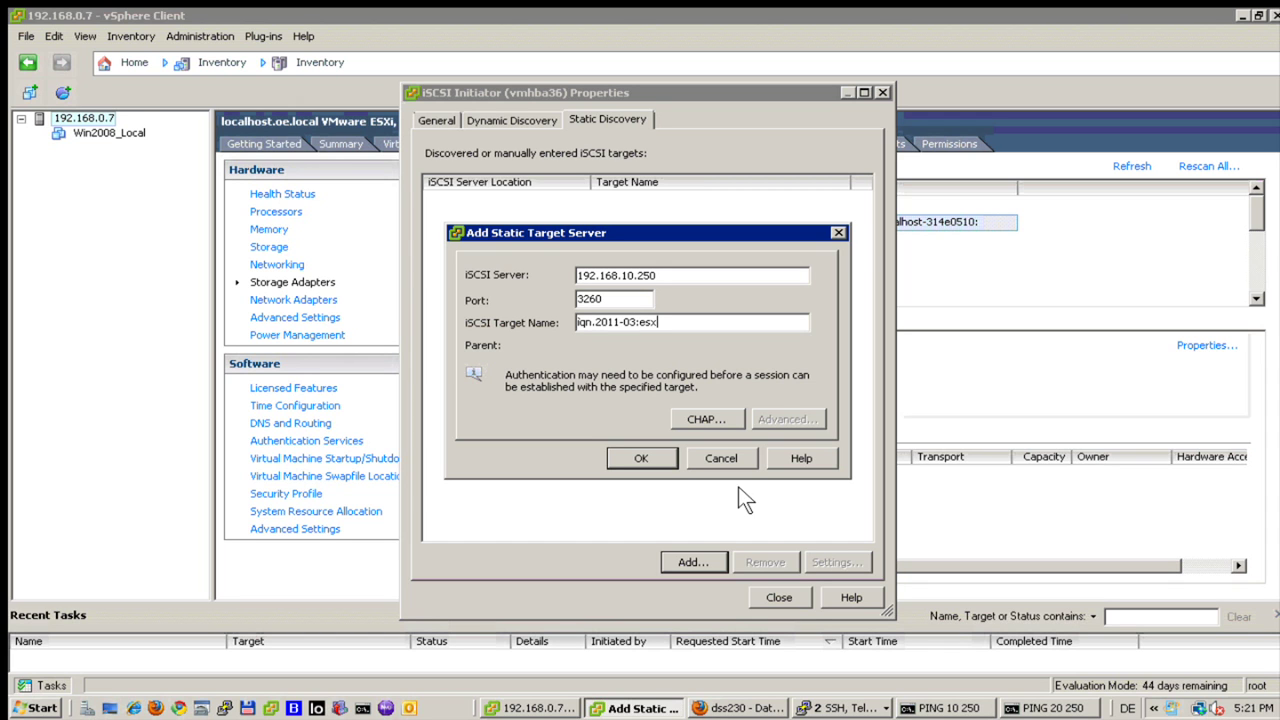
click(737, 708)
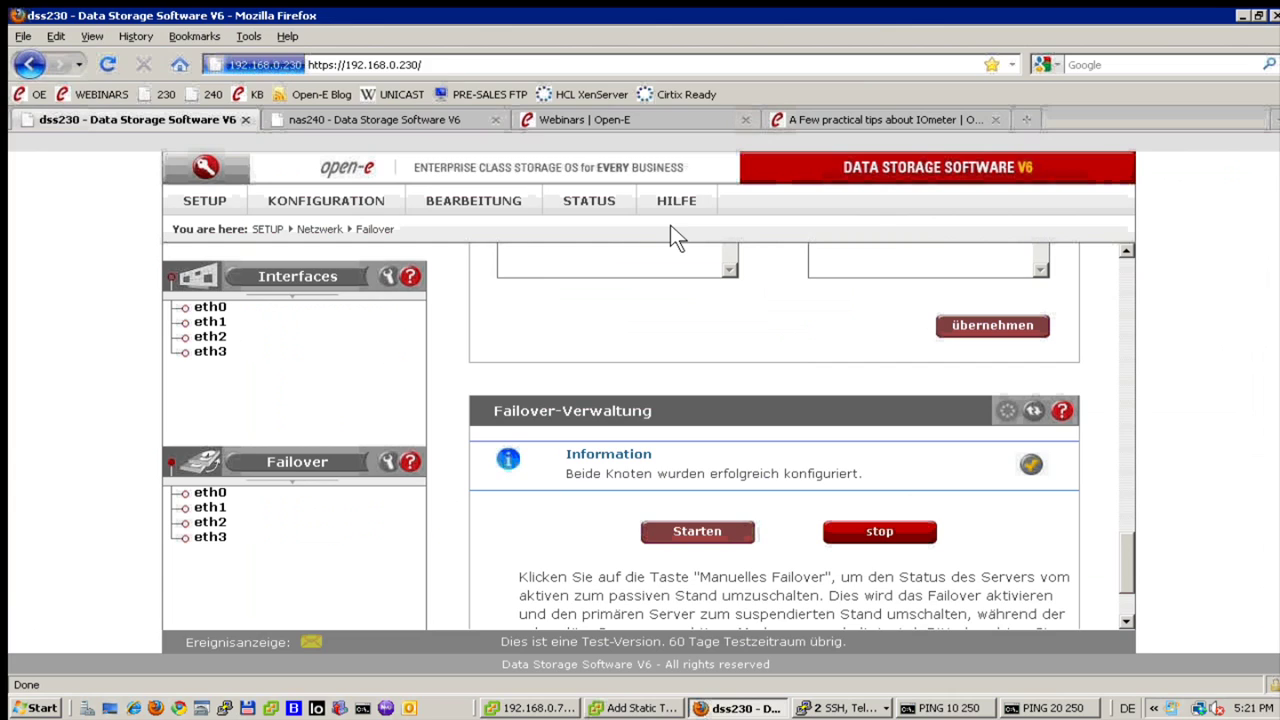
Look up target0's full name iqn.2011-03:esx and its LUN lv0000 in the iSCSI targets list.
click(298, 196)
mouse_move(372, 300)
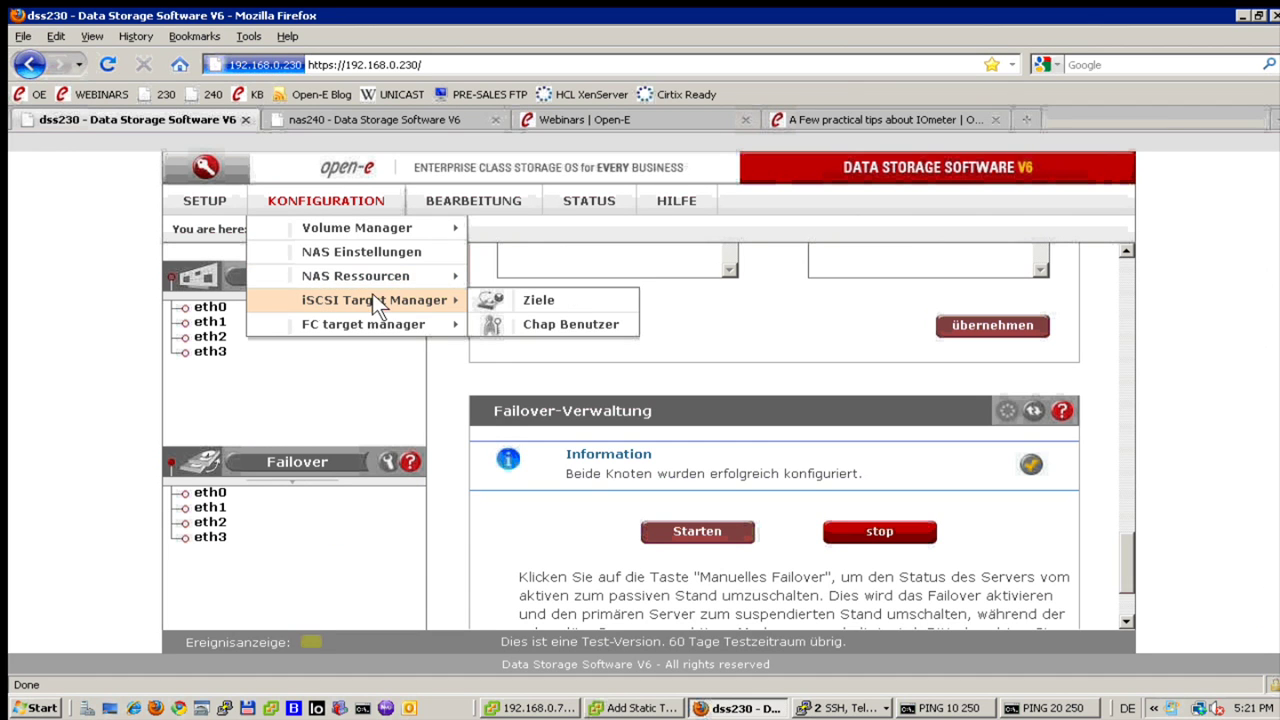
click(493, 300)
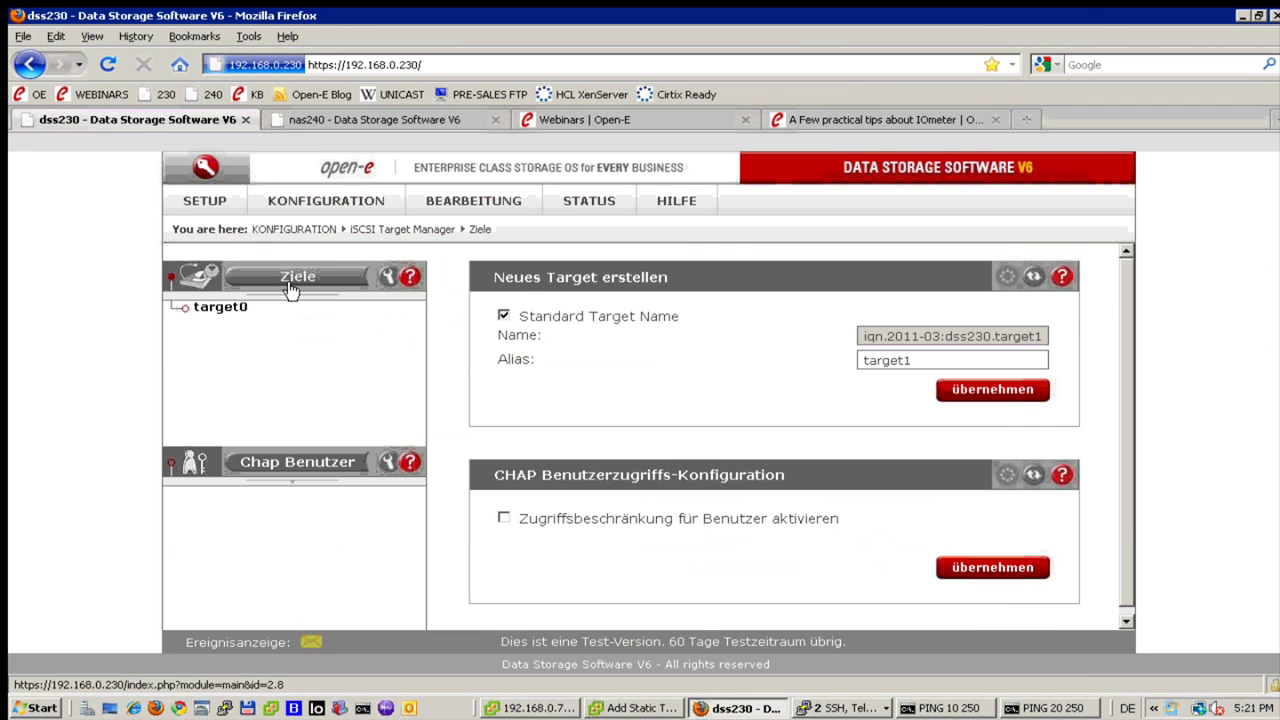
click(220, 310)
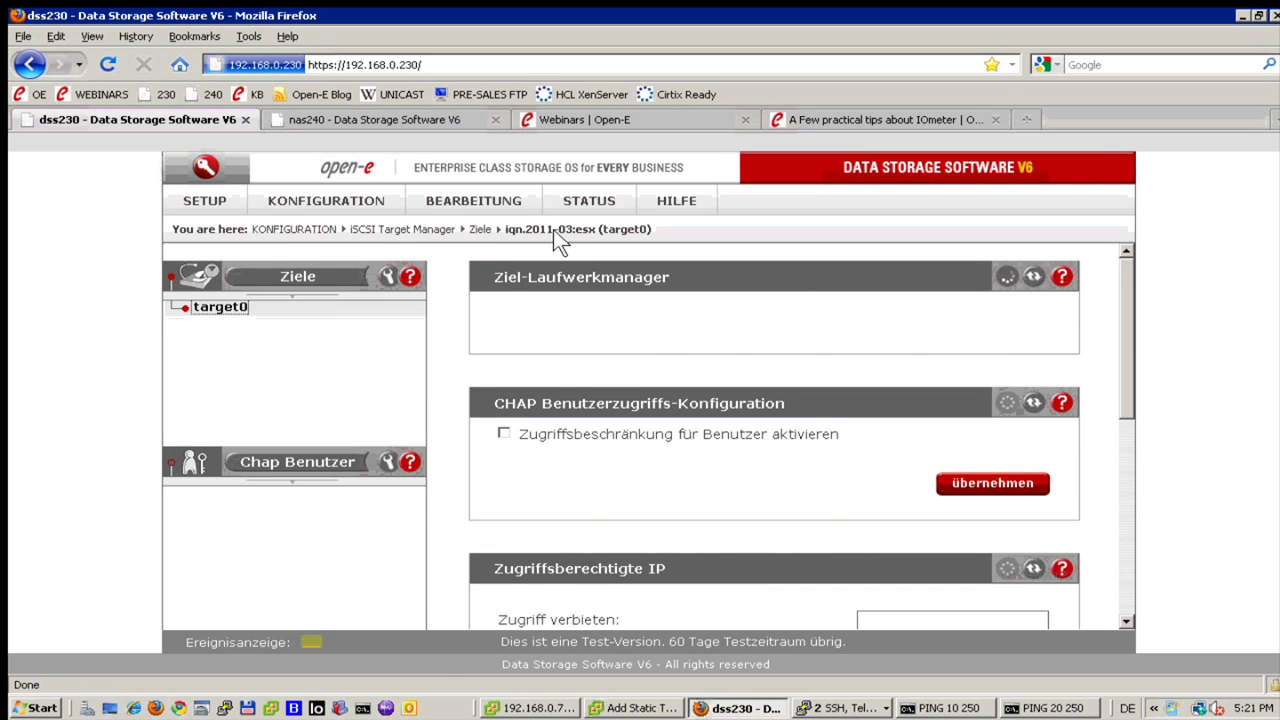
click(612, 706)
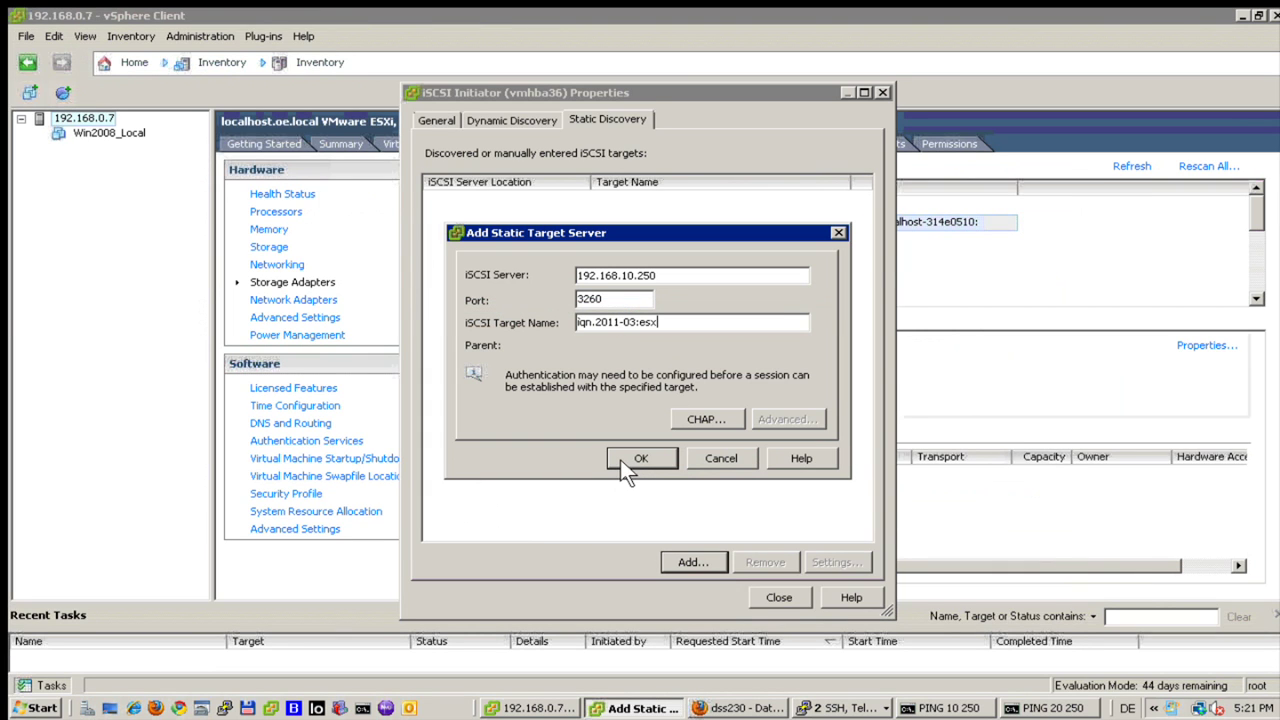
Submit the first static target entry, dismiss the host configuration error, and compare the dynamic and static discovery lists.
click(626, 455)
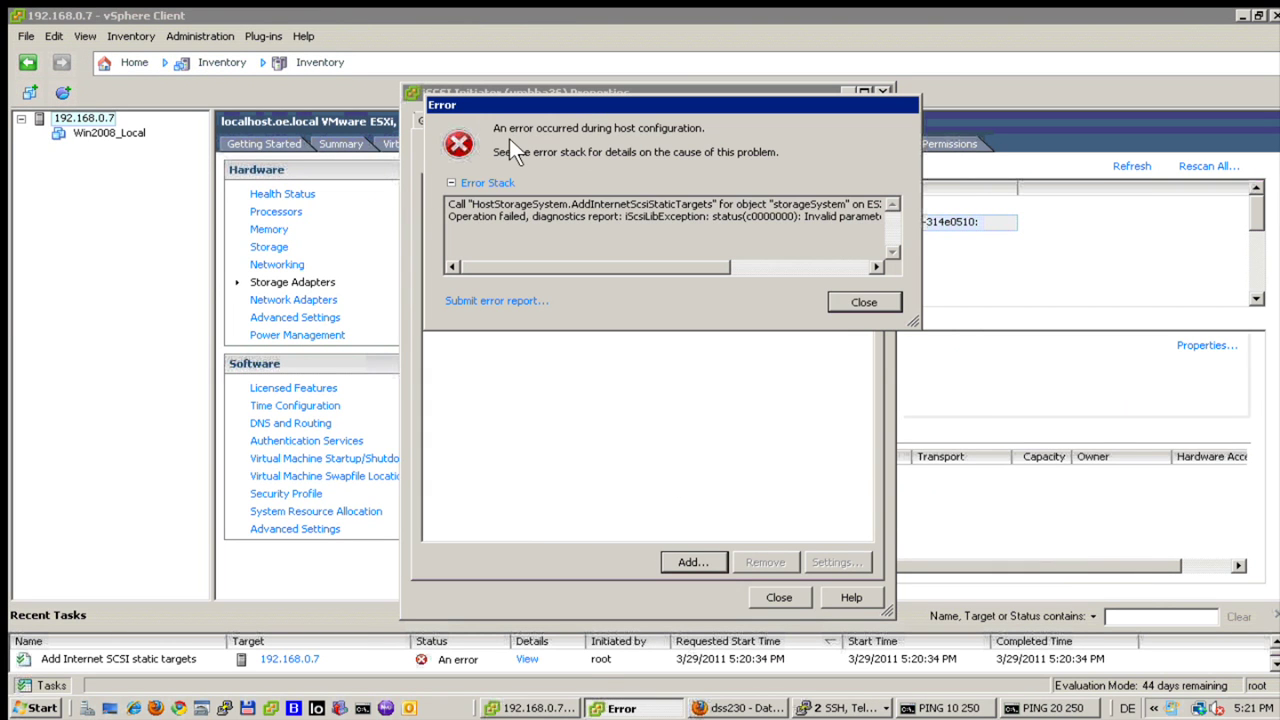
click(842, 299)
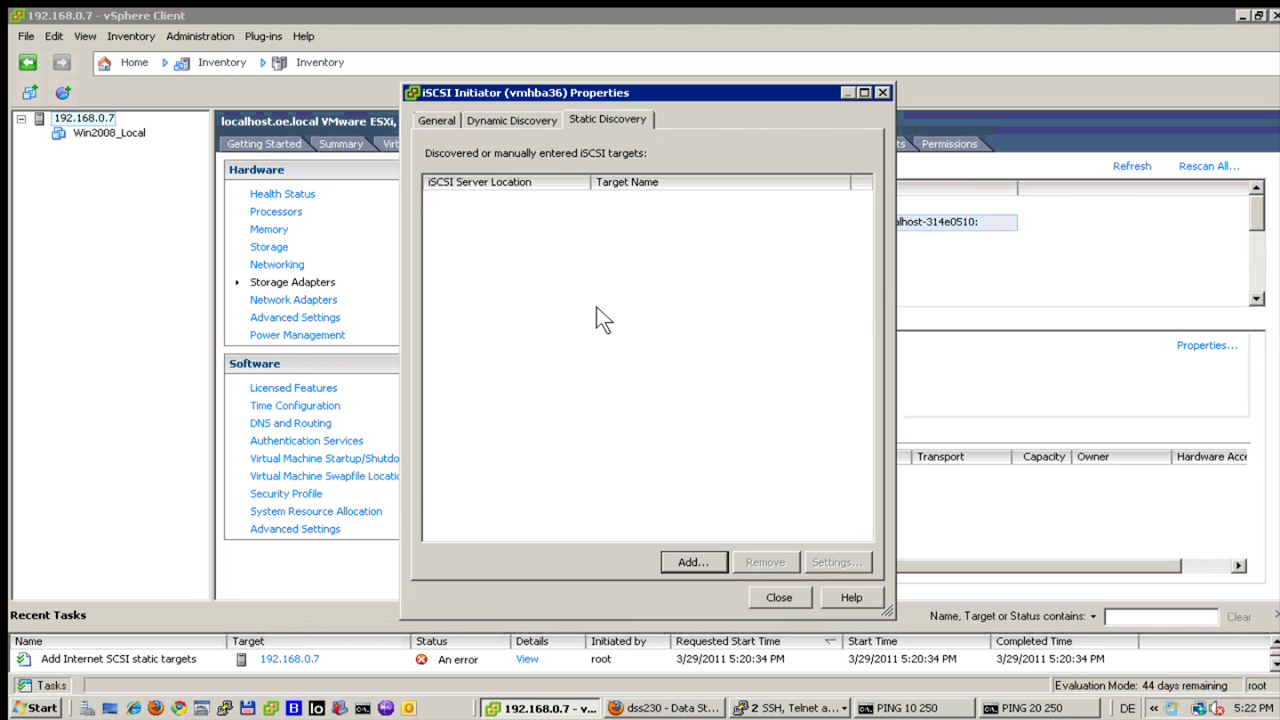
click(517, 115)
click(582, 115)
click(527, 116)
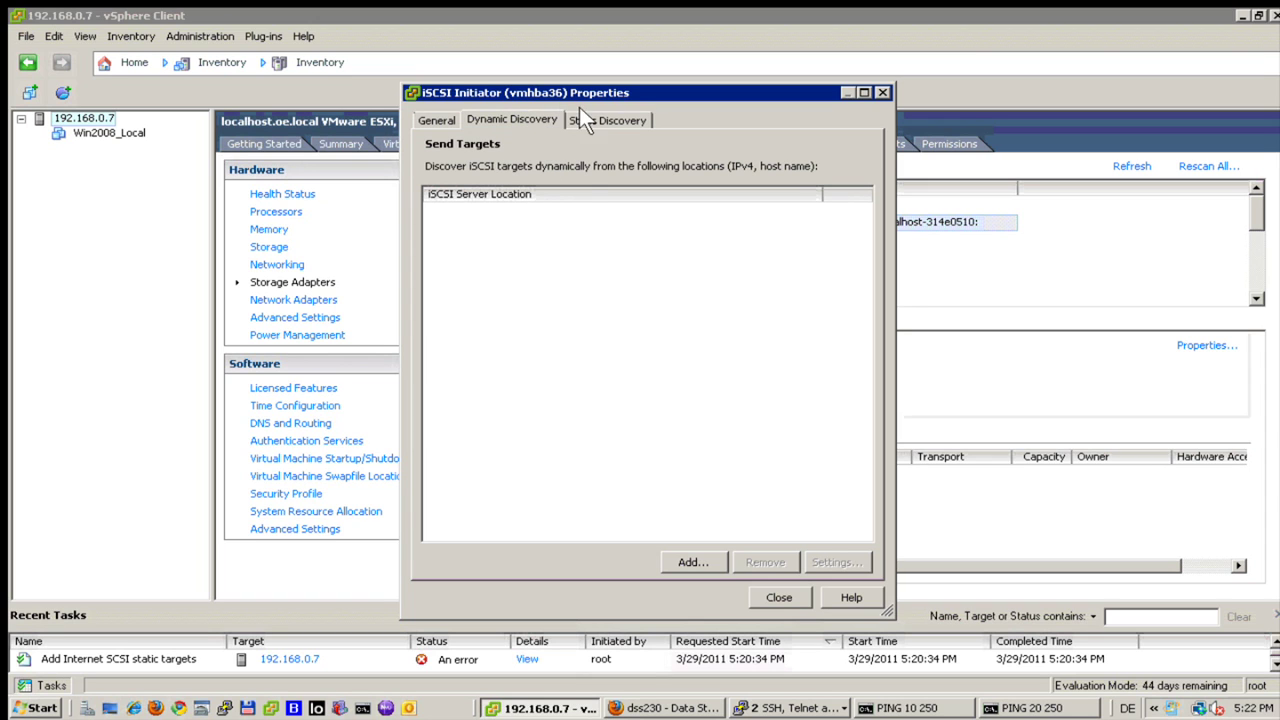
click(609, 118)
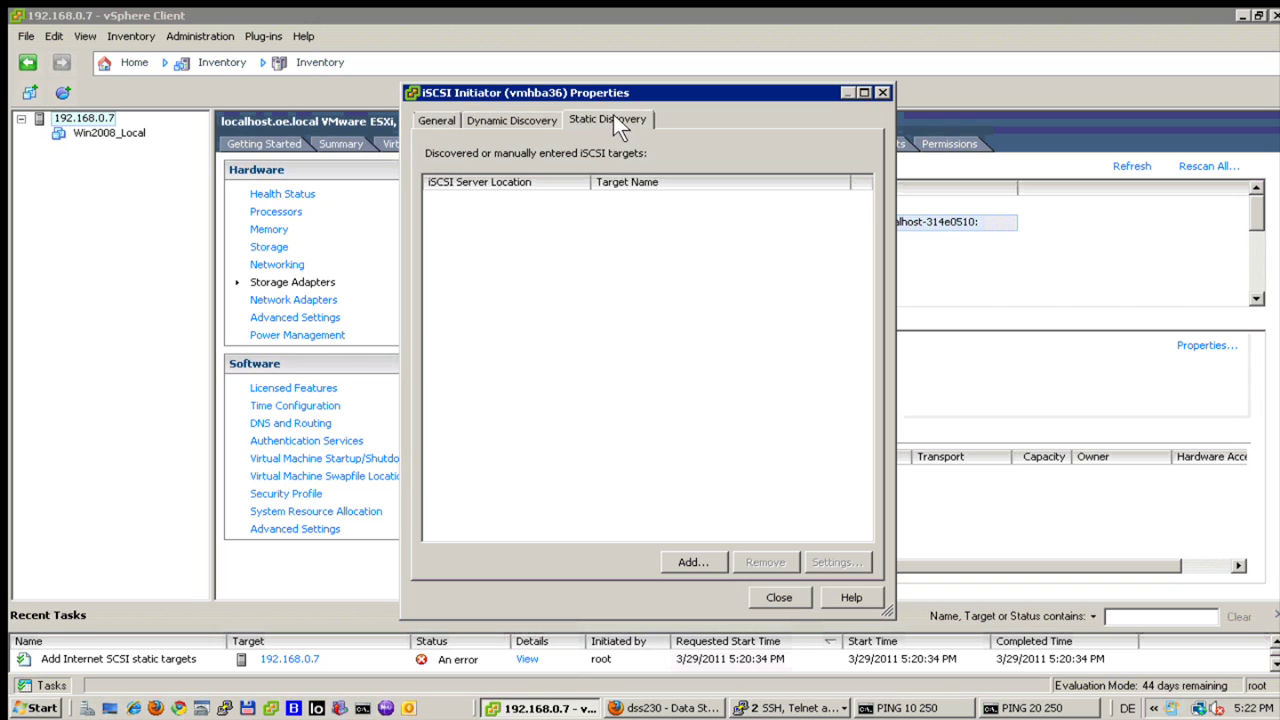
click(522, 116)
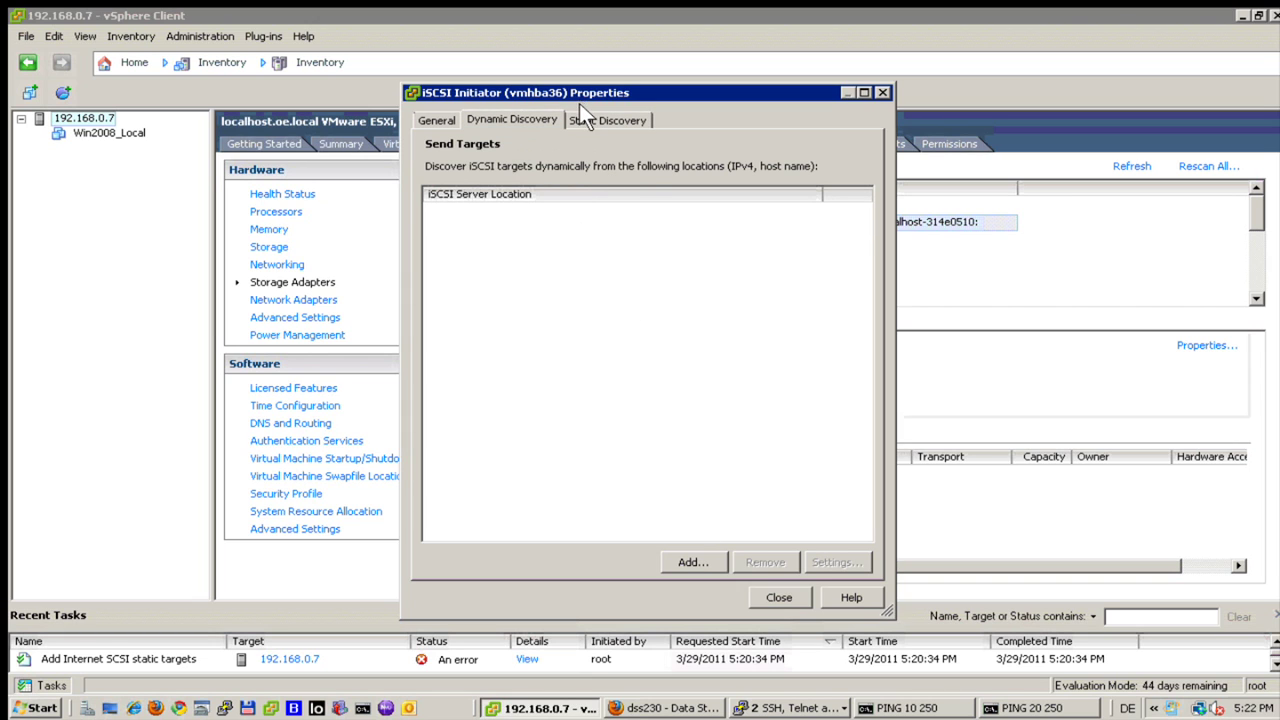
click(611, 122)
Add static target 192.168.10.250 with the name iqn.2011-03:esx copied from Open-E.
click(670, 556)
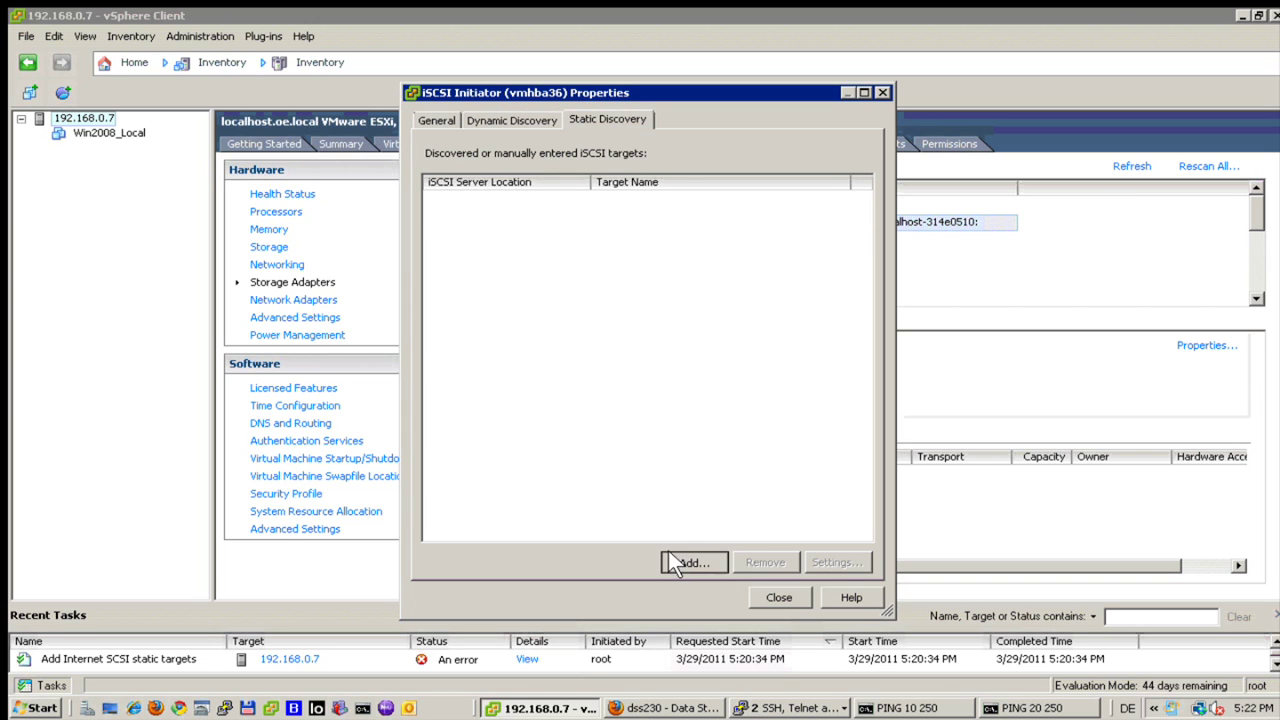
text(192)
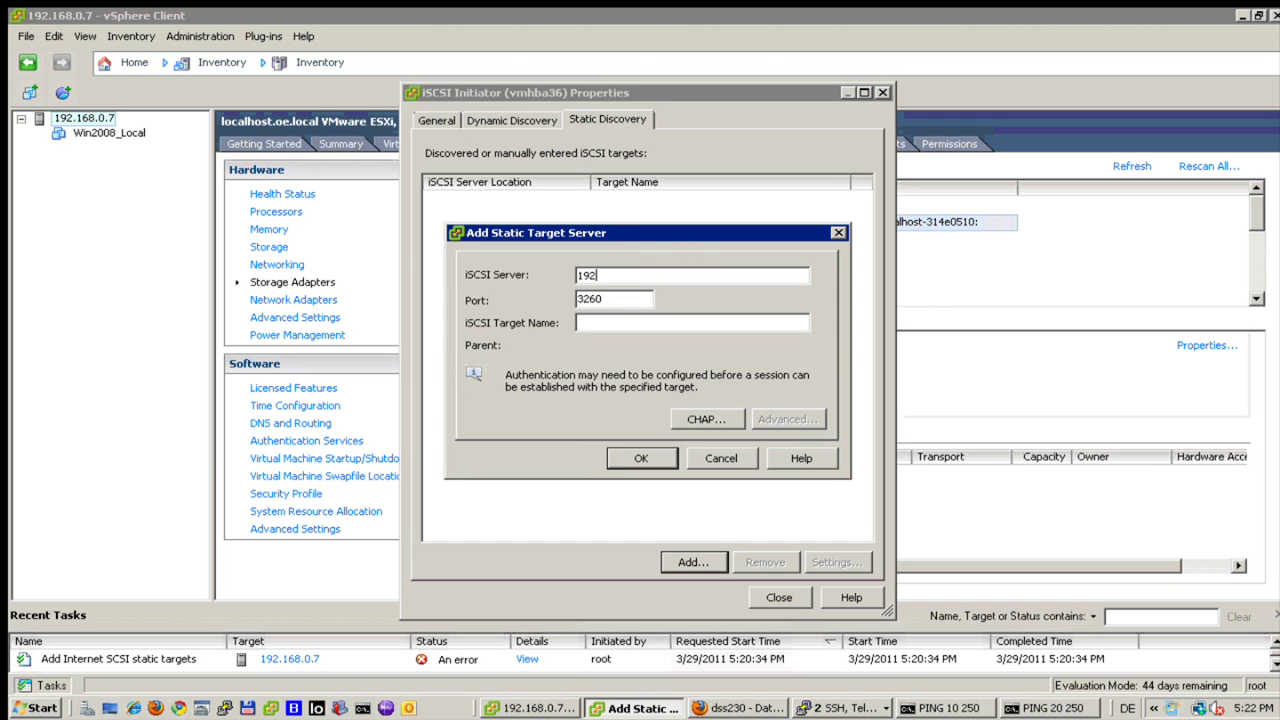
text(.168.10.250)
key(Tab)
key(Tab)
key(alt+Tab)
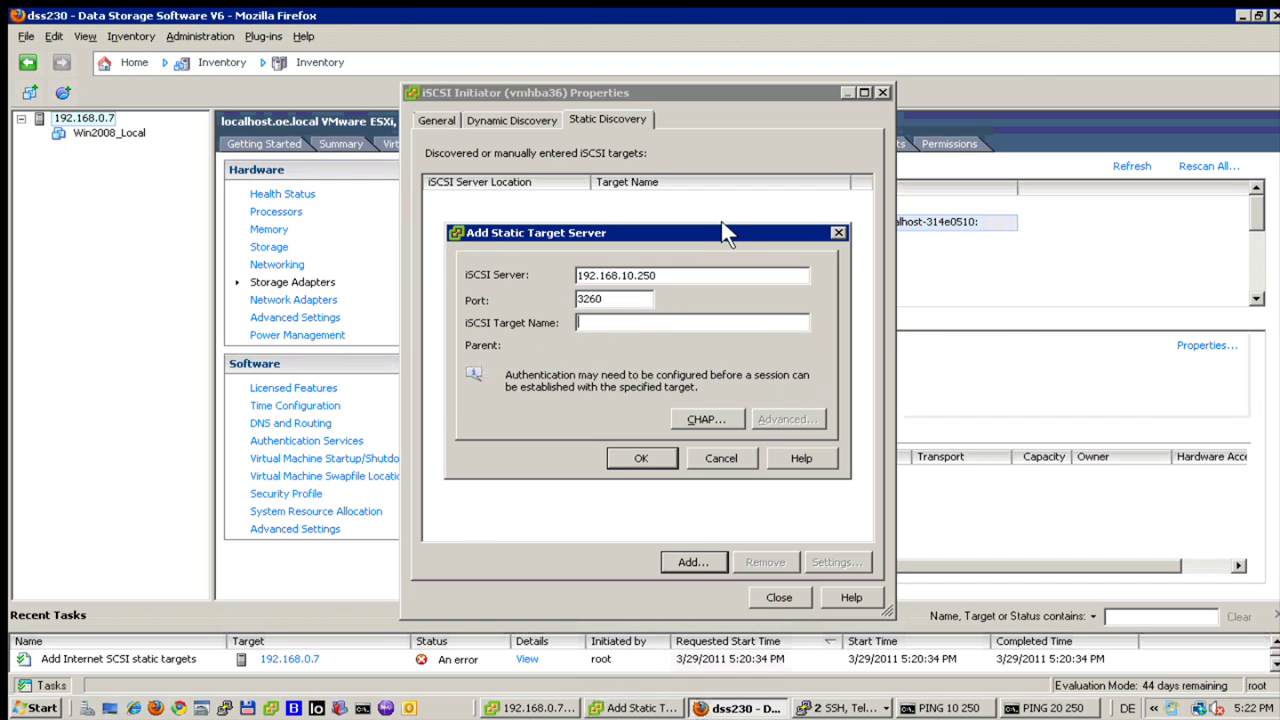
scroll(605, 397, down, 1)
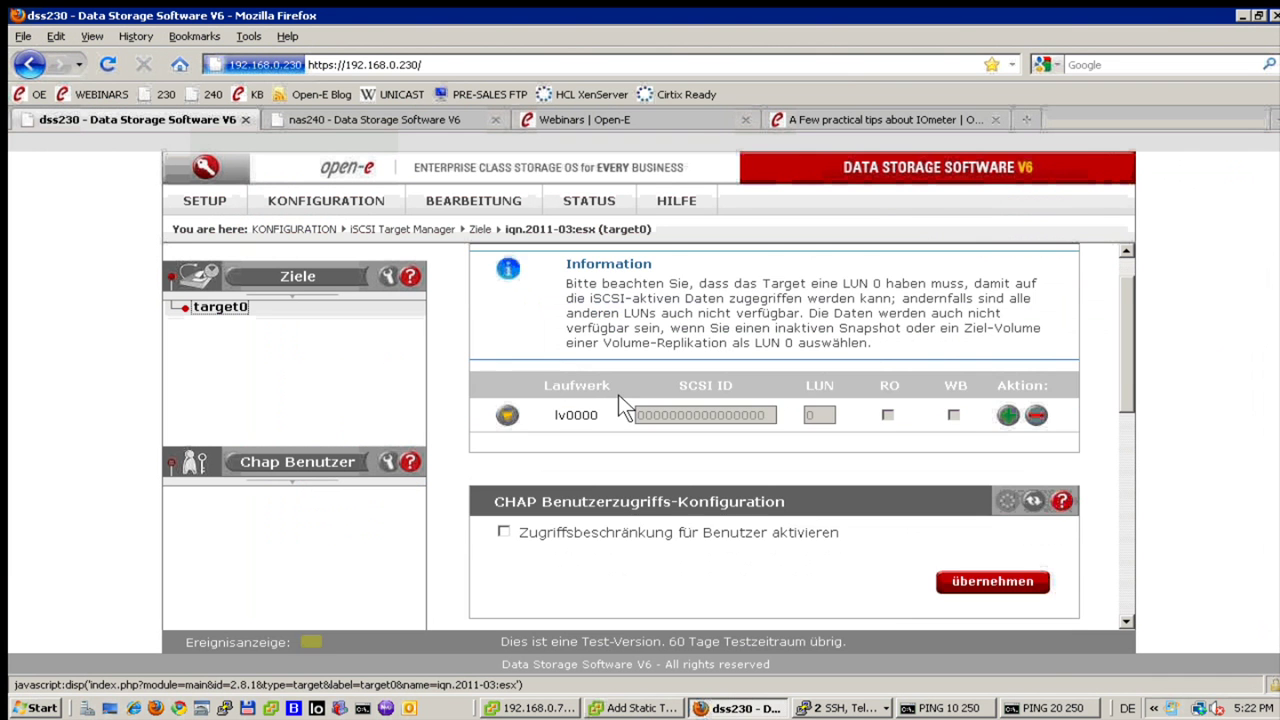
scroll(629, 396, down, 5)
key(ctrl+a)
key(ctrl+c)
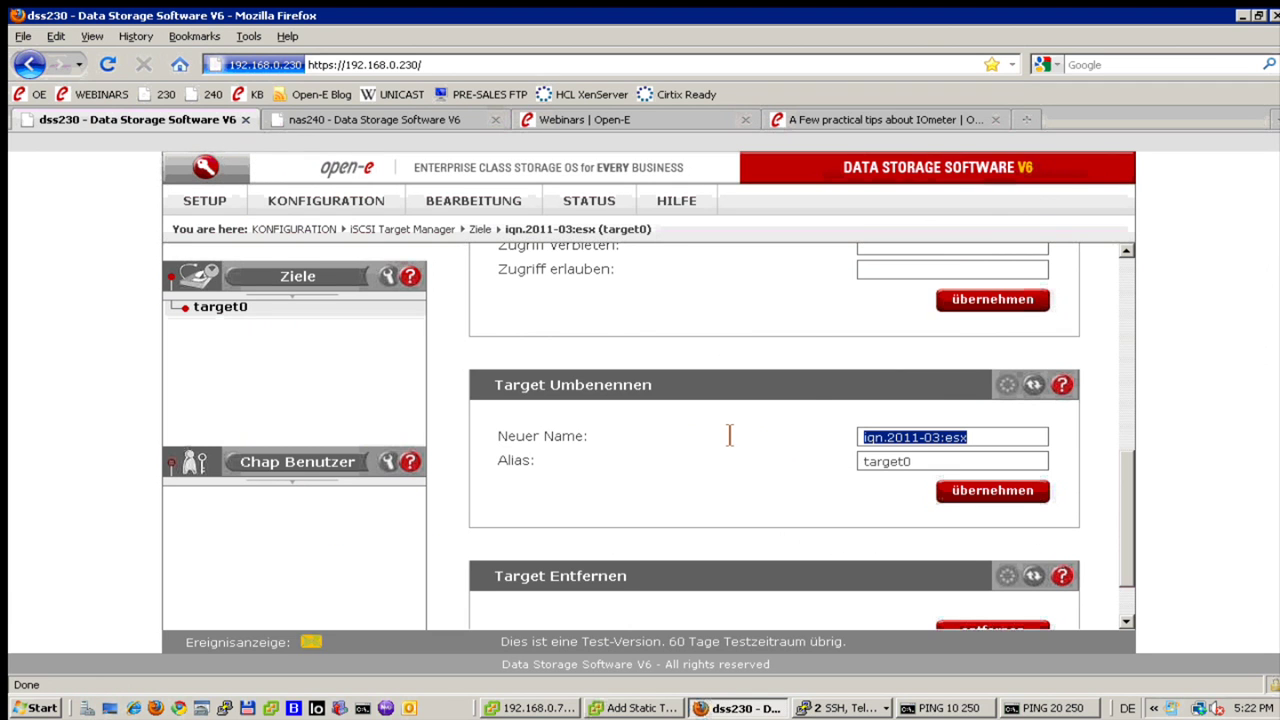
key(alt+Tab)
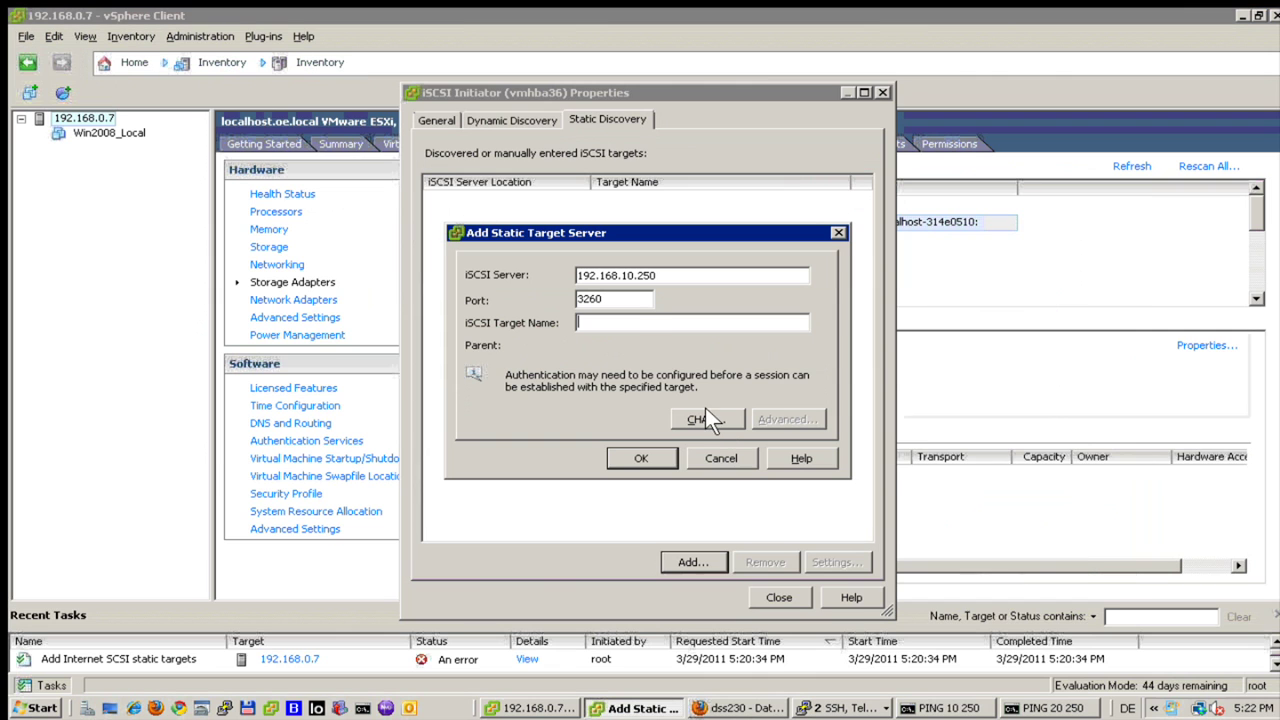
key(ctrl+v)
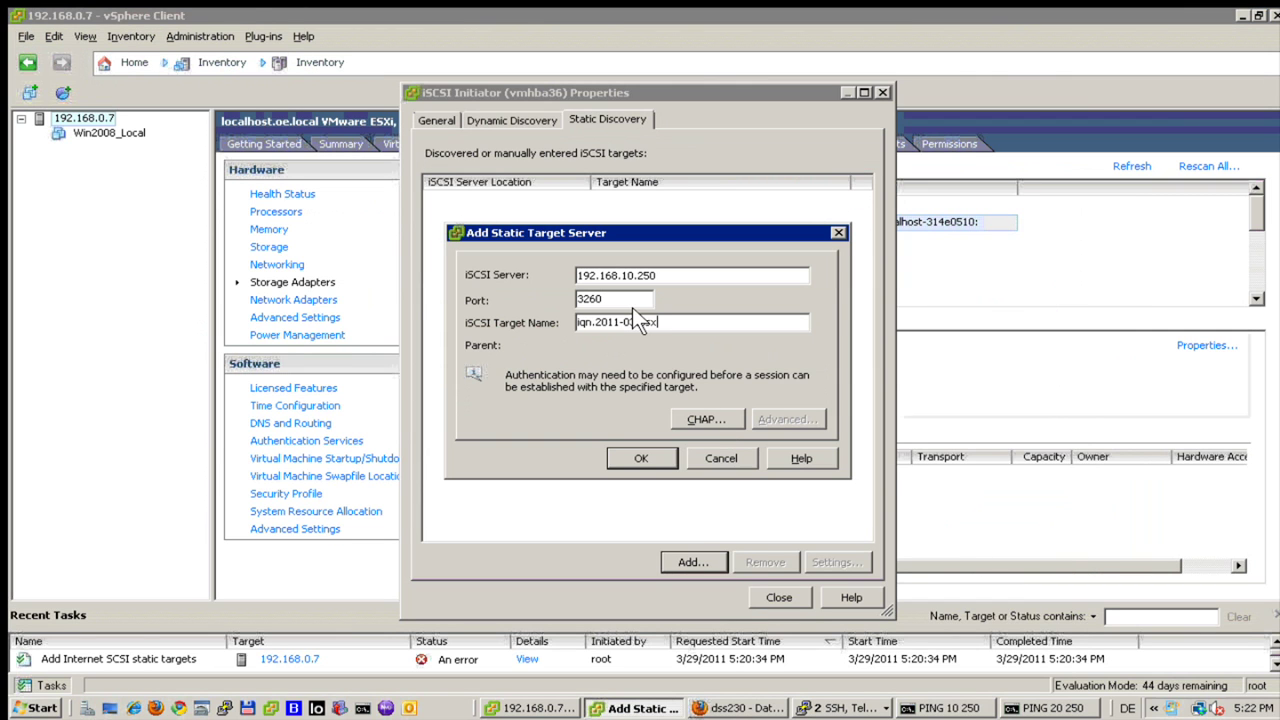
click(640, 460)
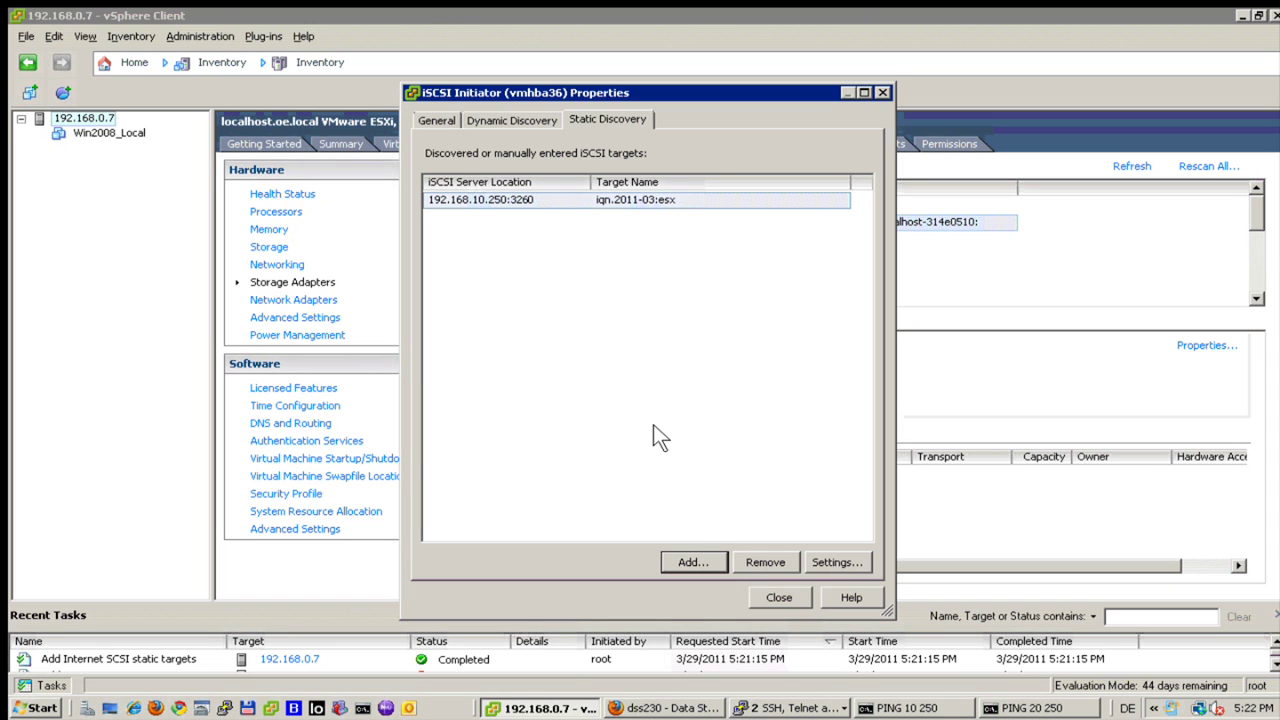
Add a second static target 192.168.20.250 named iqn.2011-03:esx and close the initiator properties.
click(690, 562)
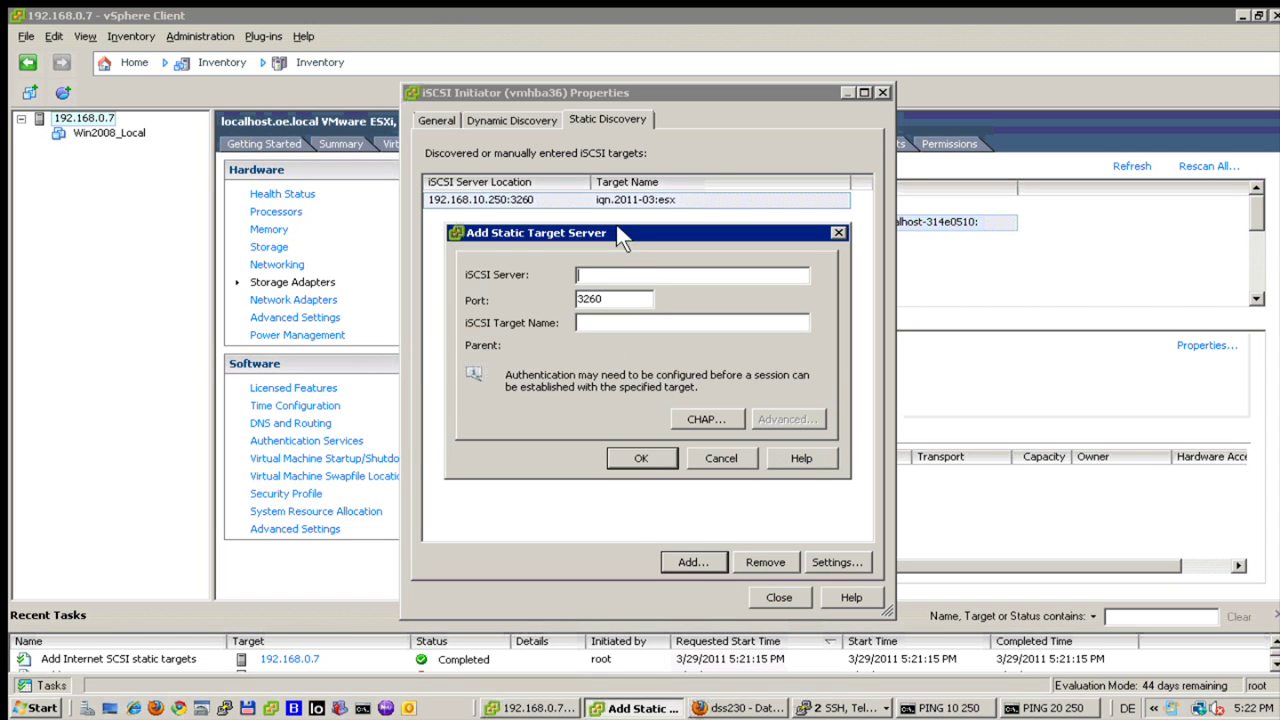
text(192.168.20.250)
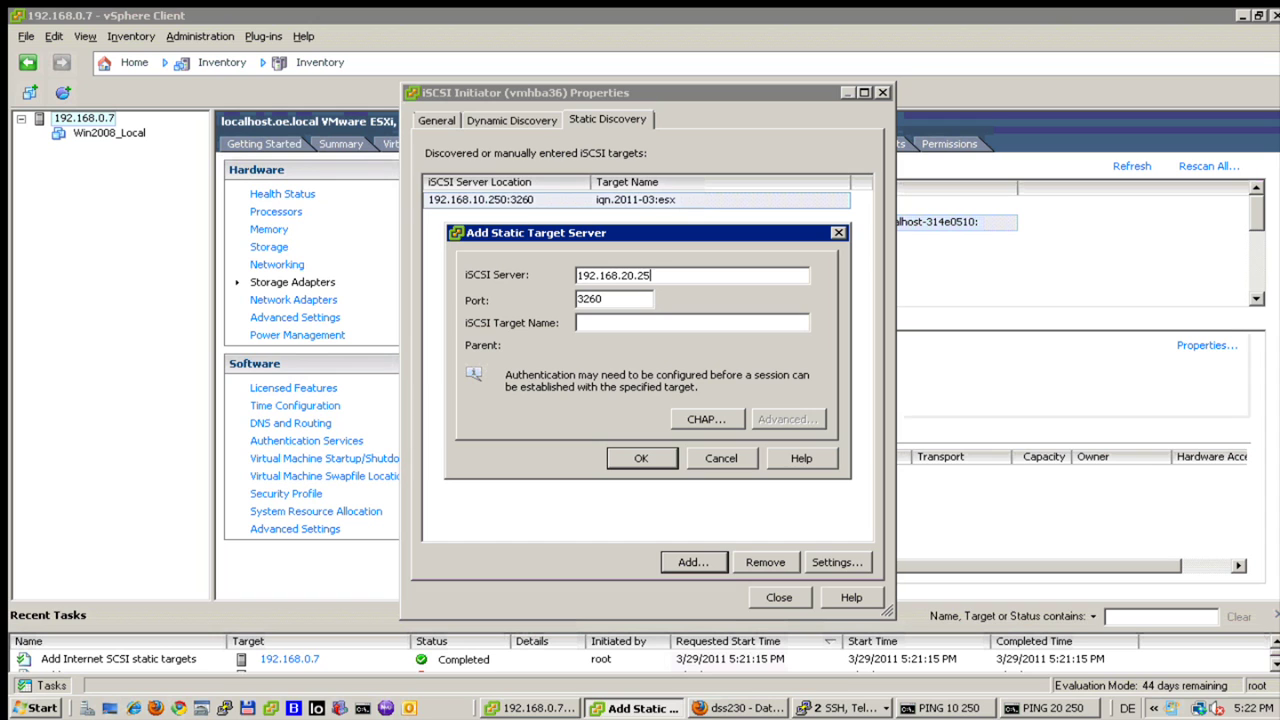
key(Tab)
key(Tab)
key(ctrl+v)
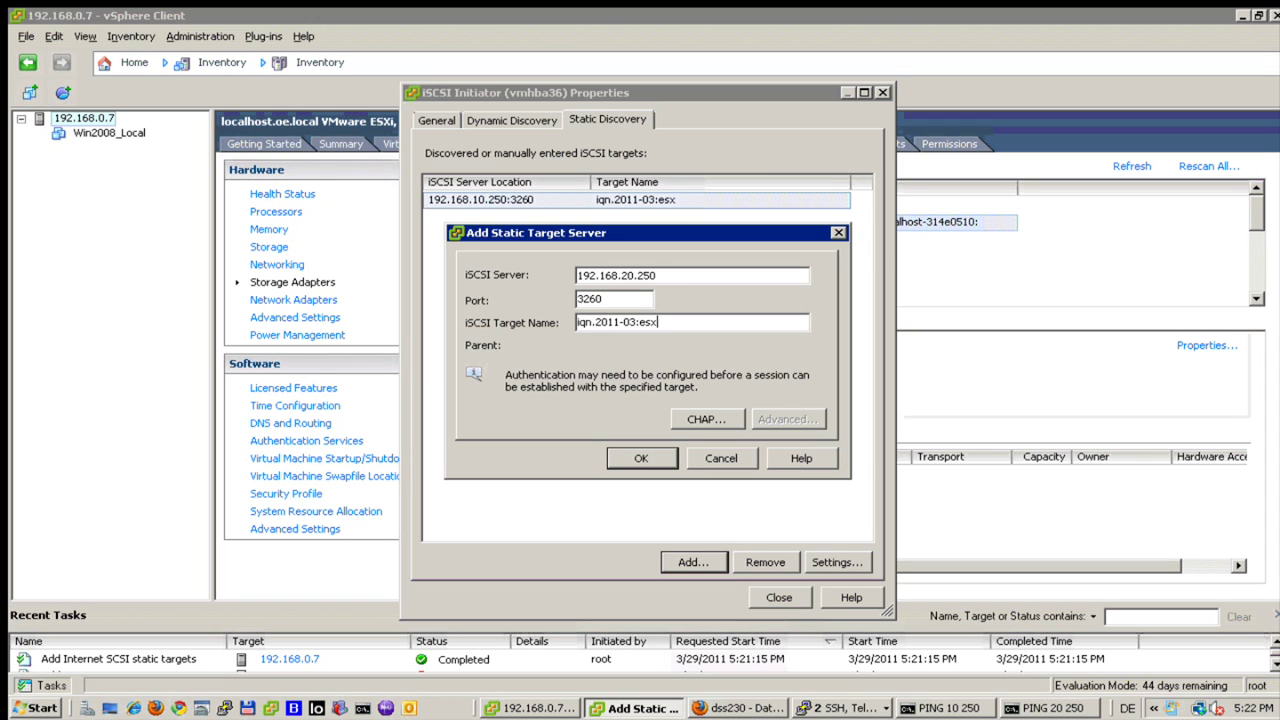
click(628, 458)
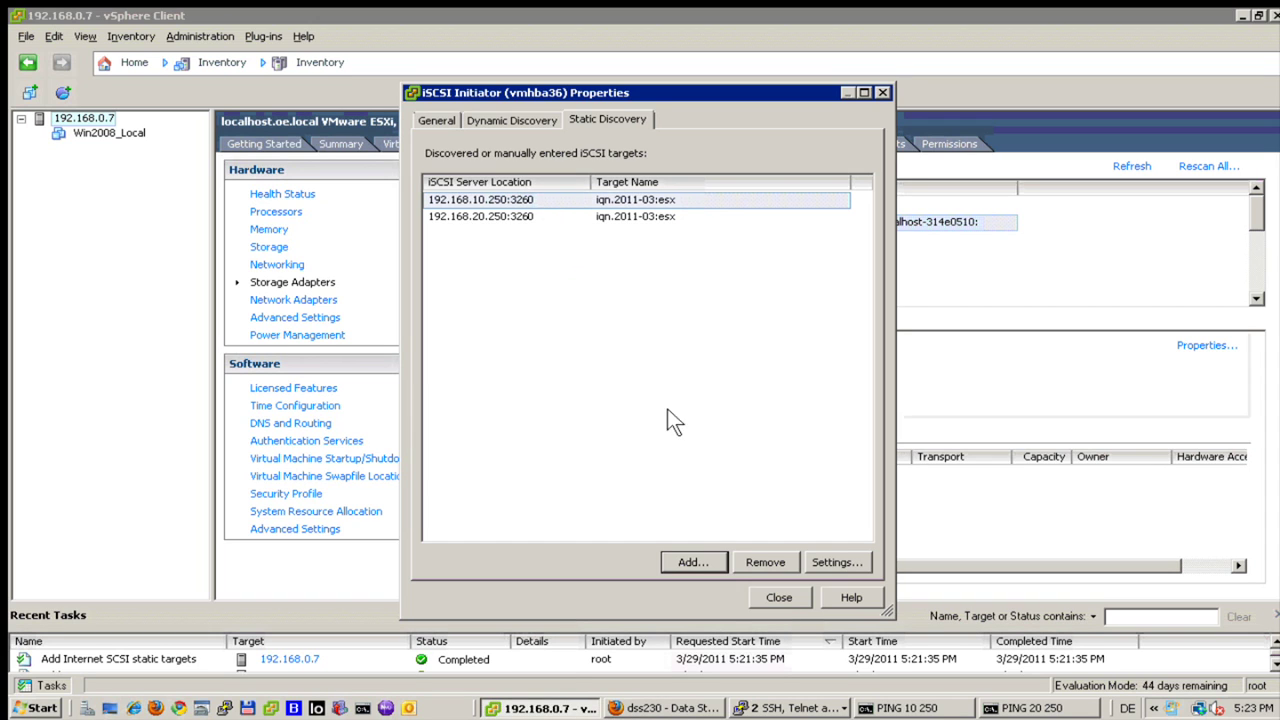
click(779, 598)
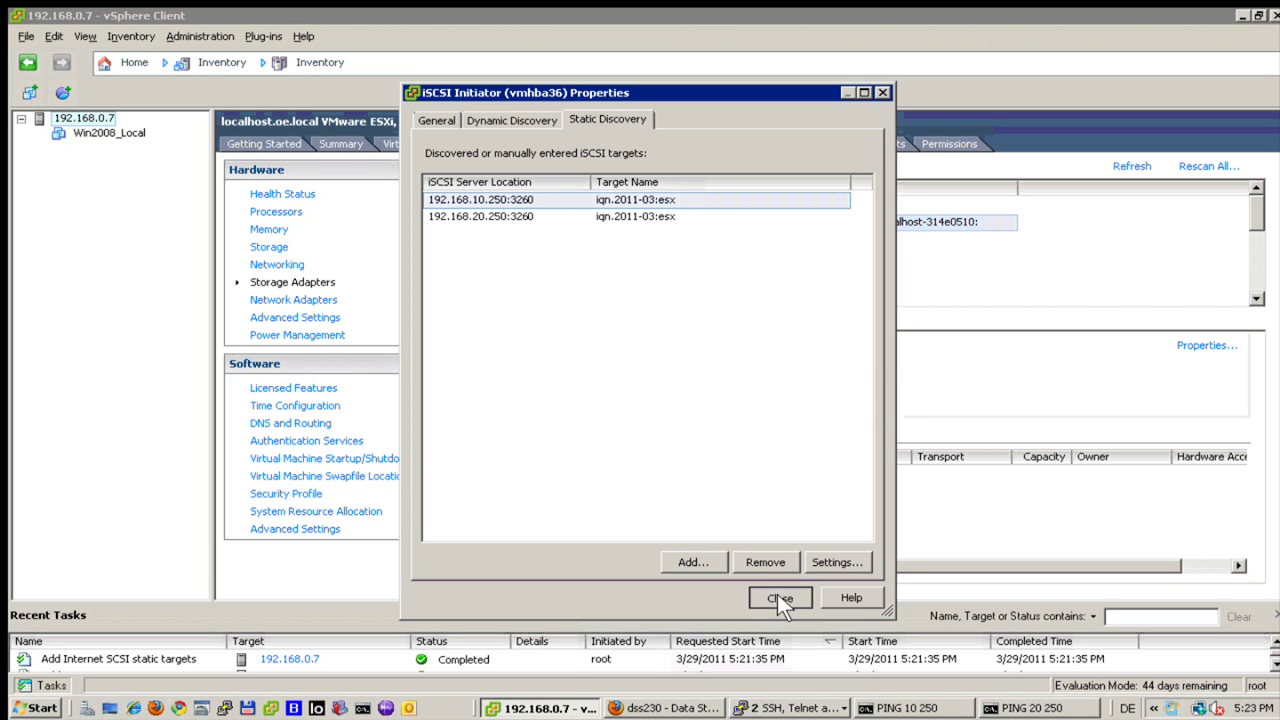
Accept the rescan prompt, then rescan adapter vmhba36 for the new static targets.
click(708, 416)
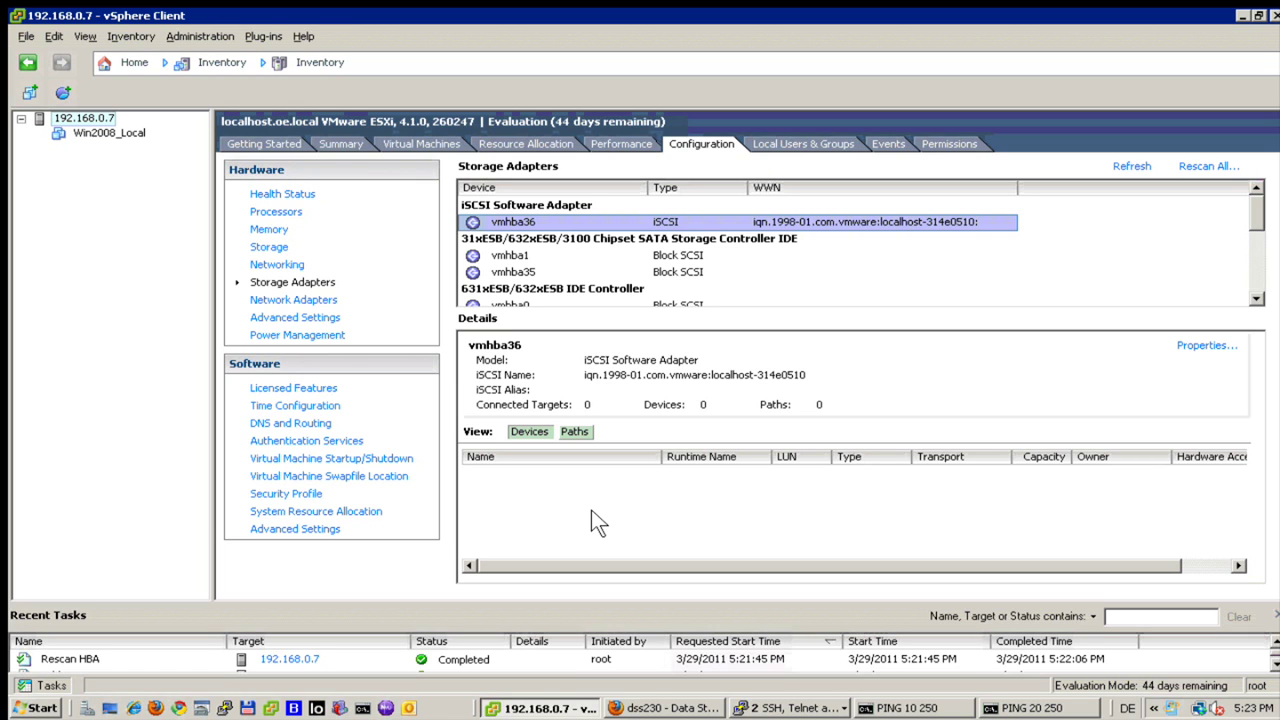
click(591, 519)
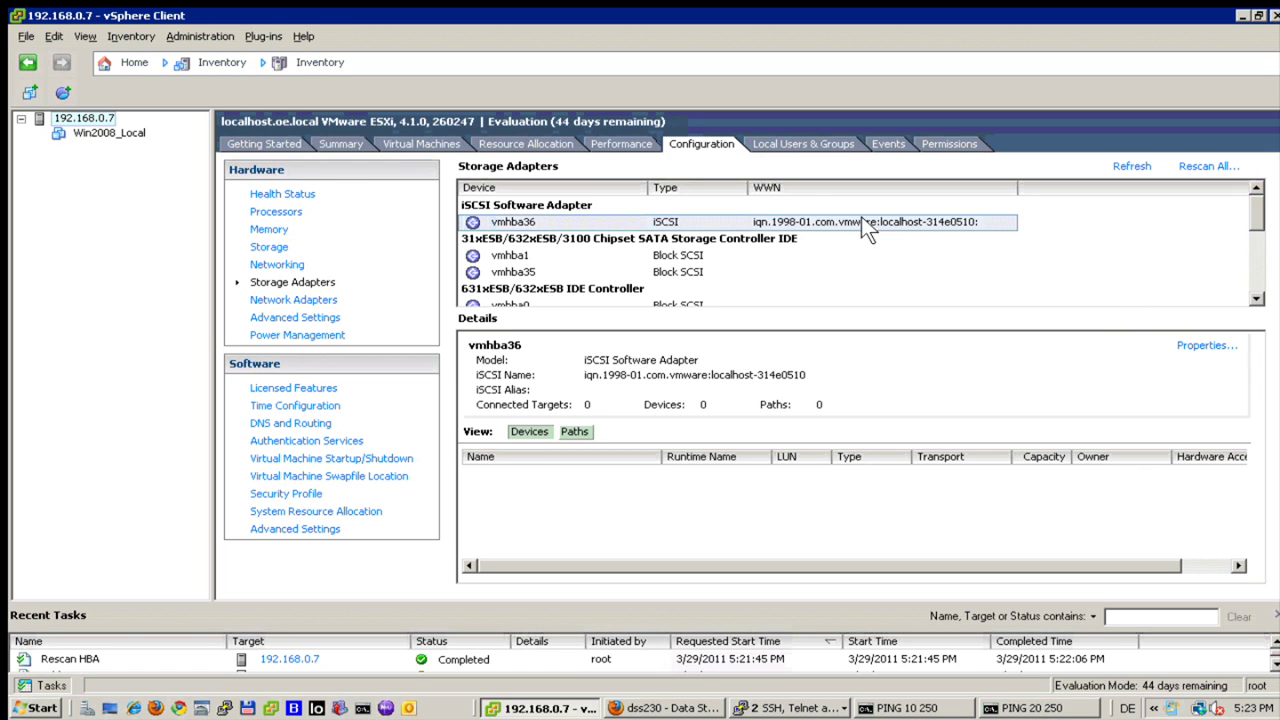
right_click(765, 218)
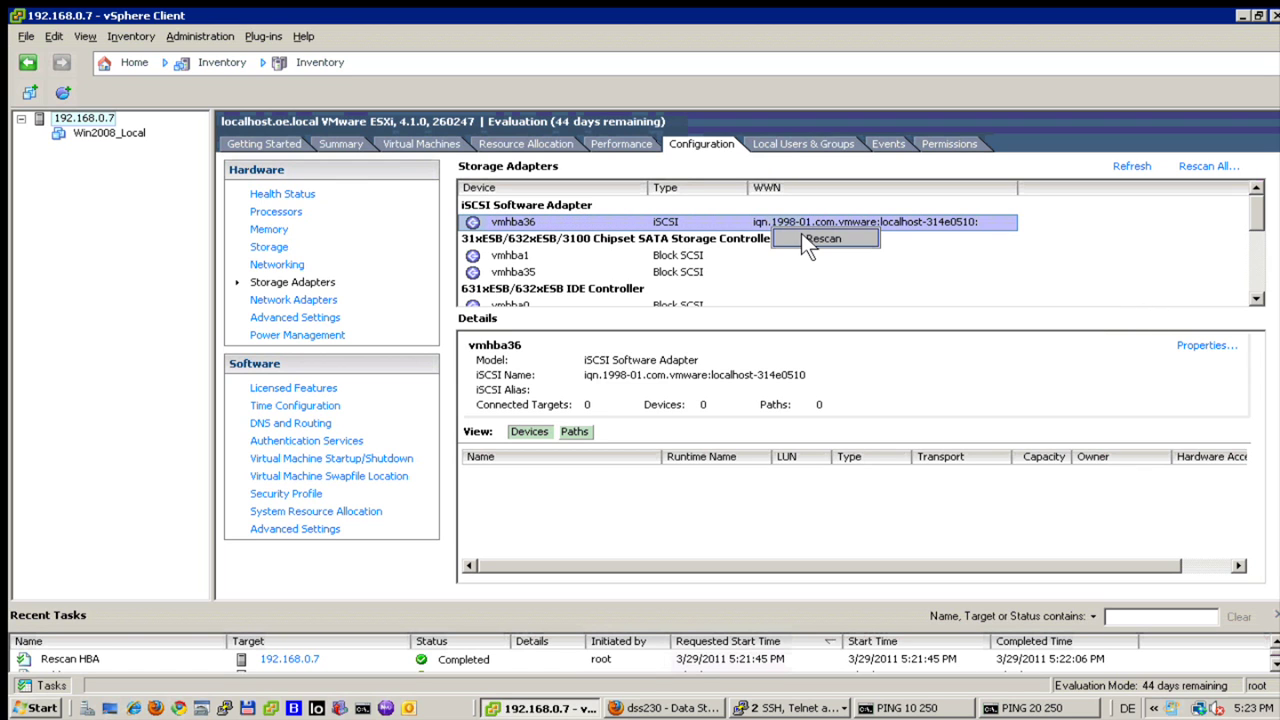
click(812, 240)
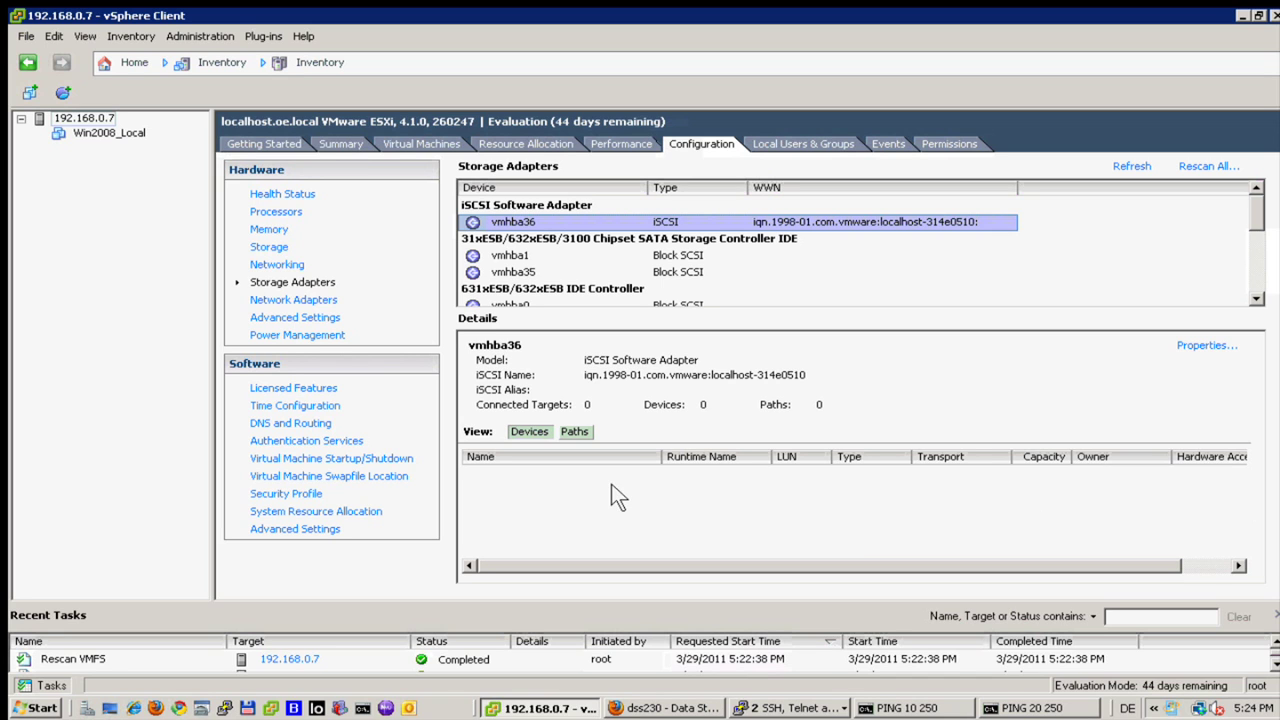
Add a VMkernel port on a new switch with vmnic1, IP 192.168.10.7, mask 255.255.255.0.
click(276, 264)
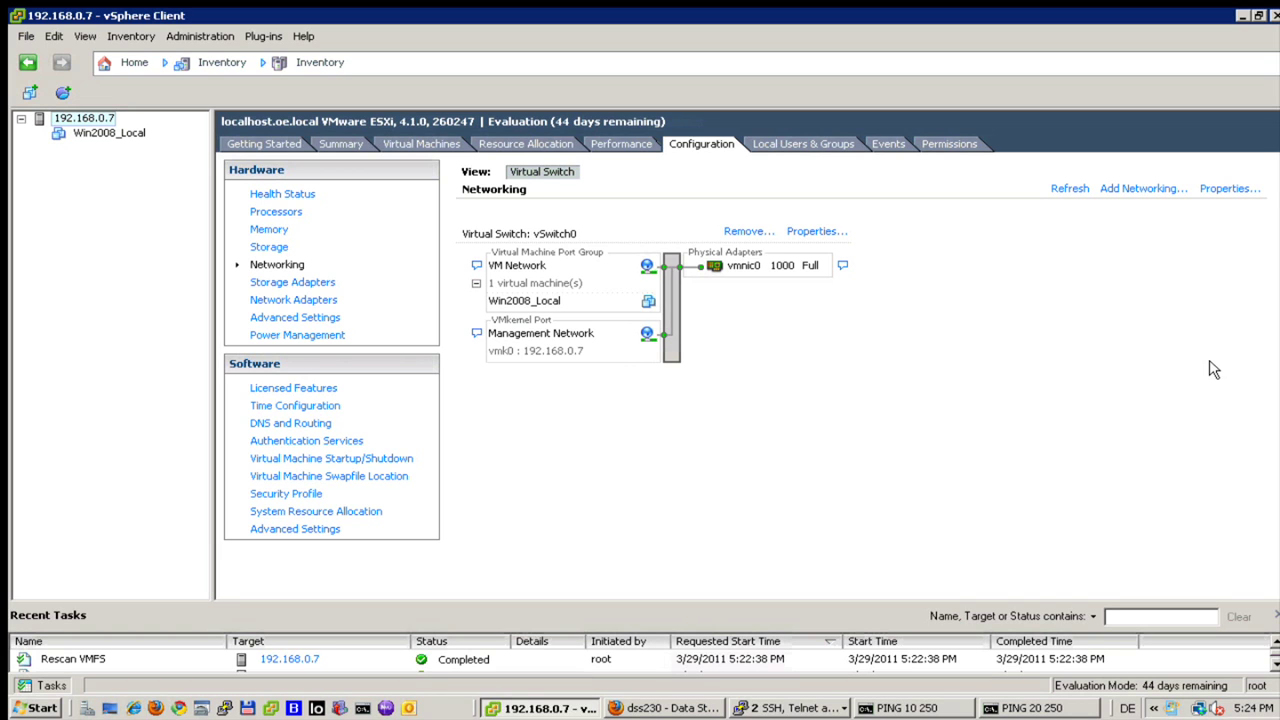
click(1142, 188)
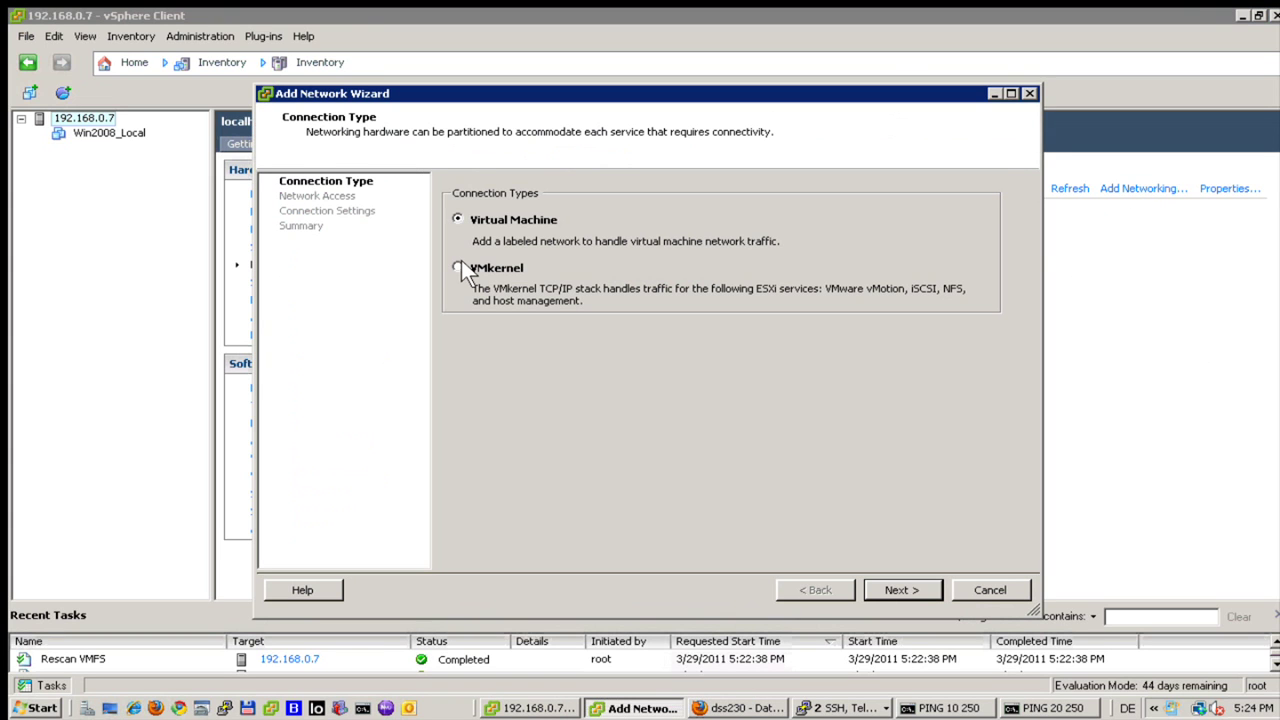
click(882, 585)
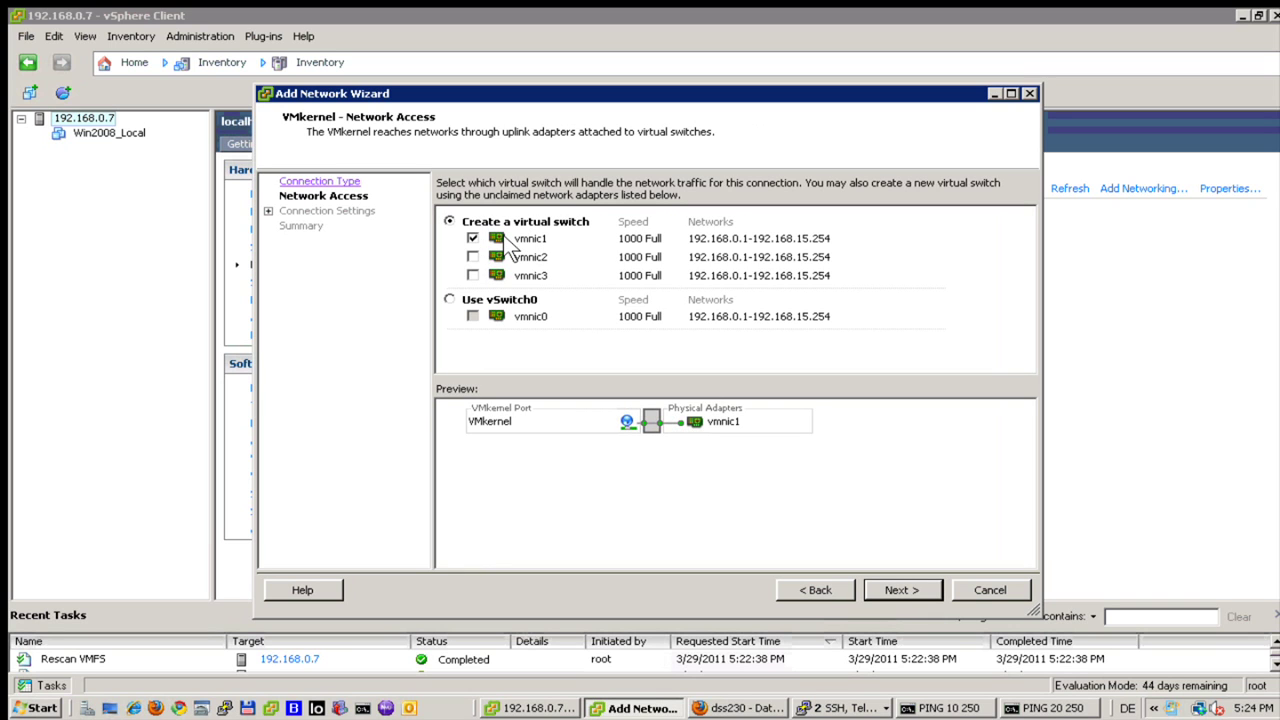
click(903, 589)
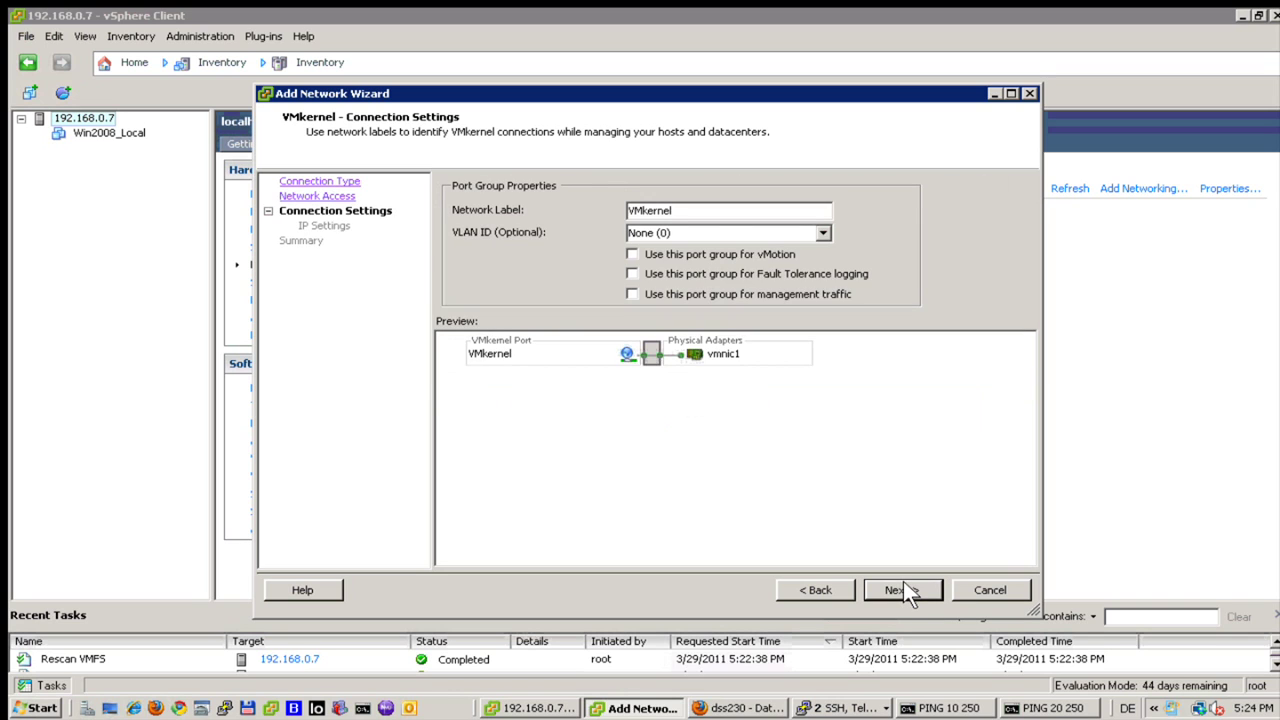
click(900, 590)
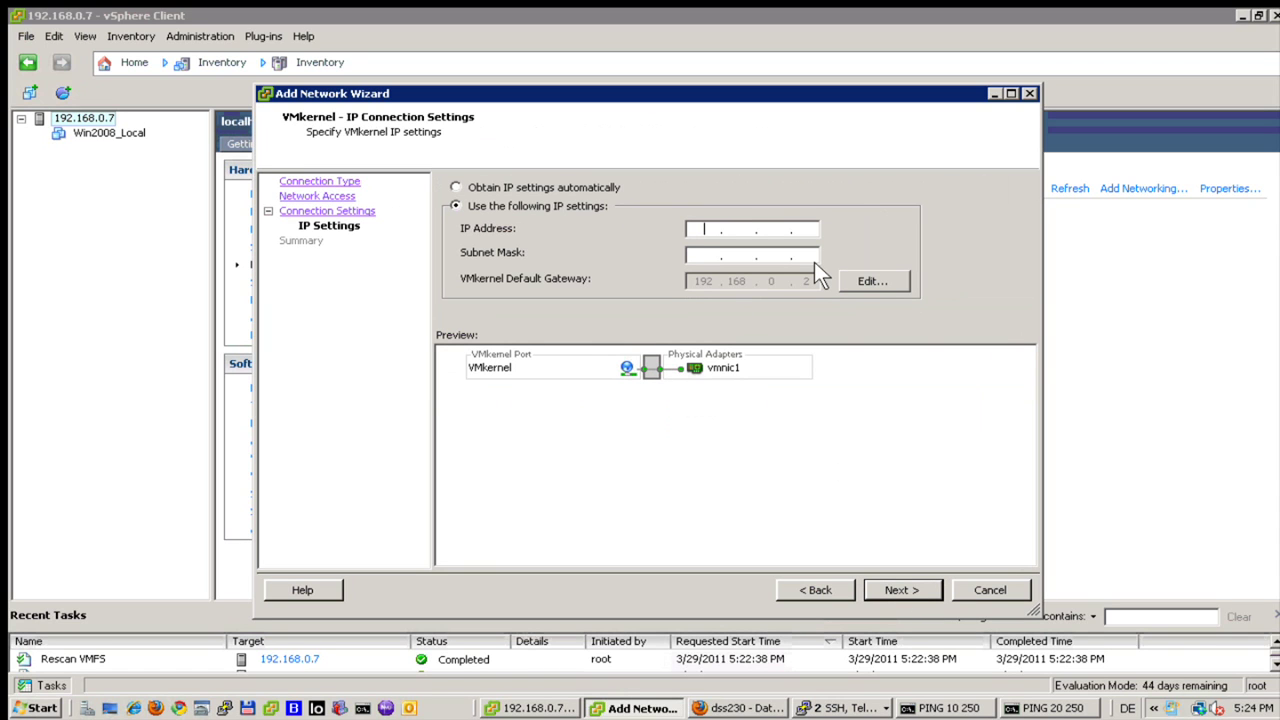
text(192.16)
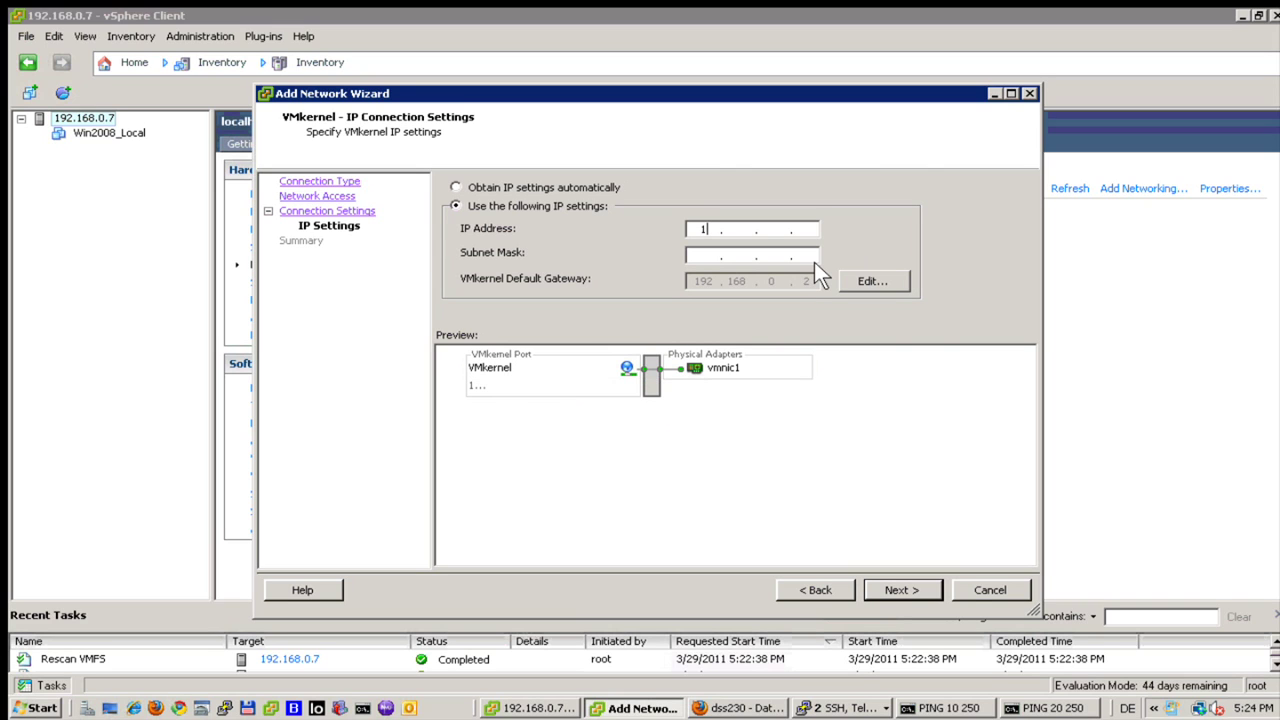
text(8.)
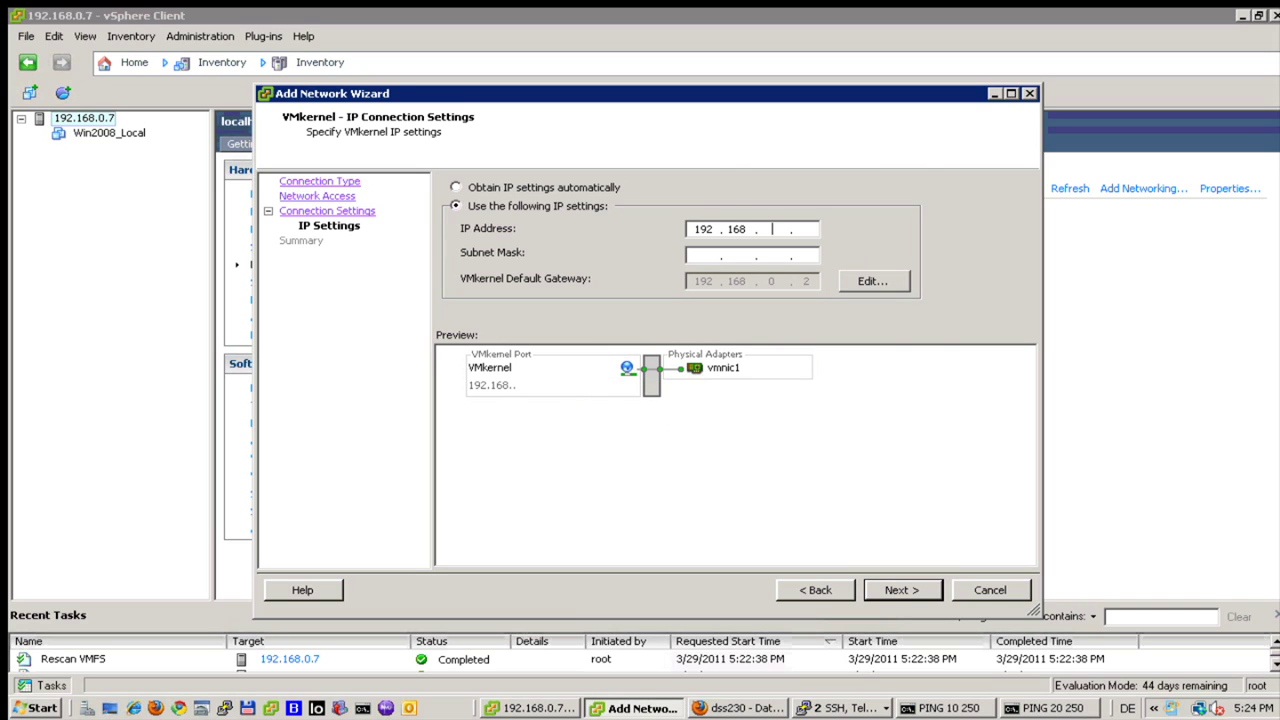
text(10.7)
click(702, 255)
text(255 . 255 . 255 . 0)
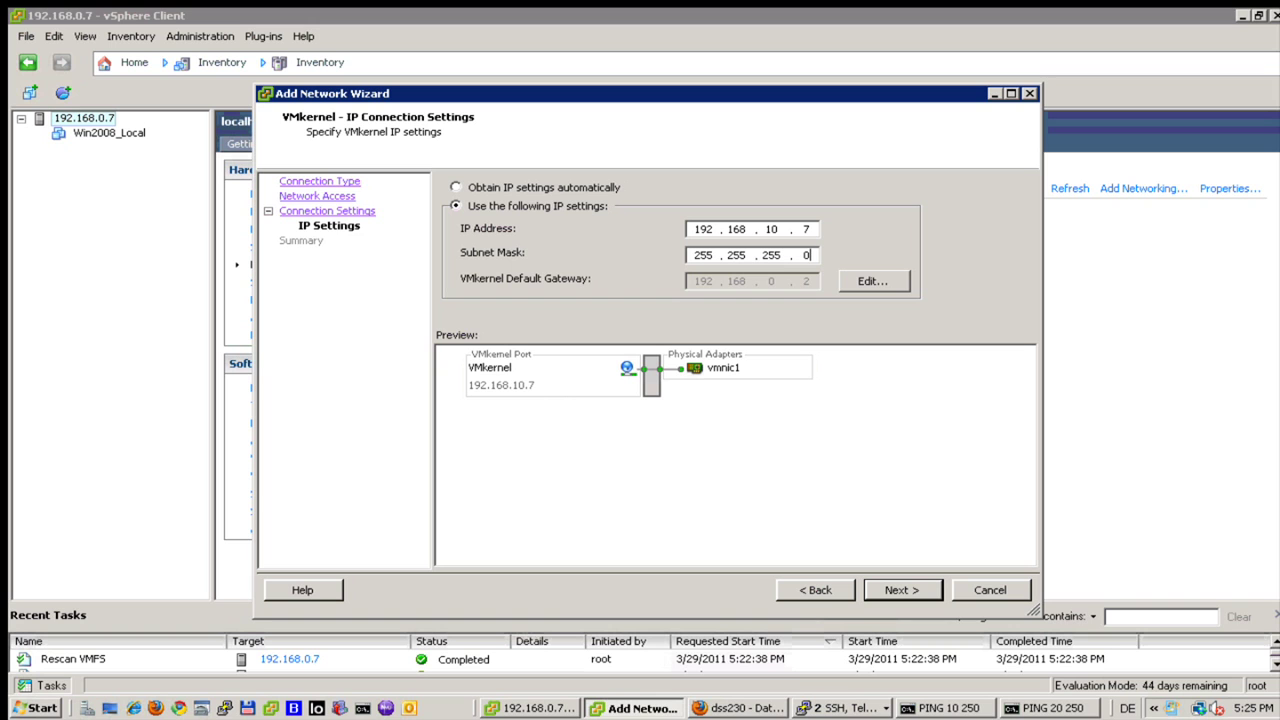
click(887, 584)
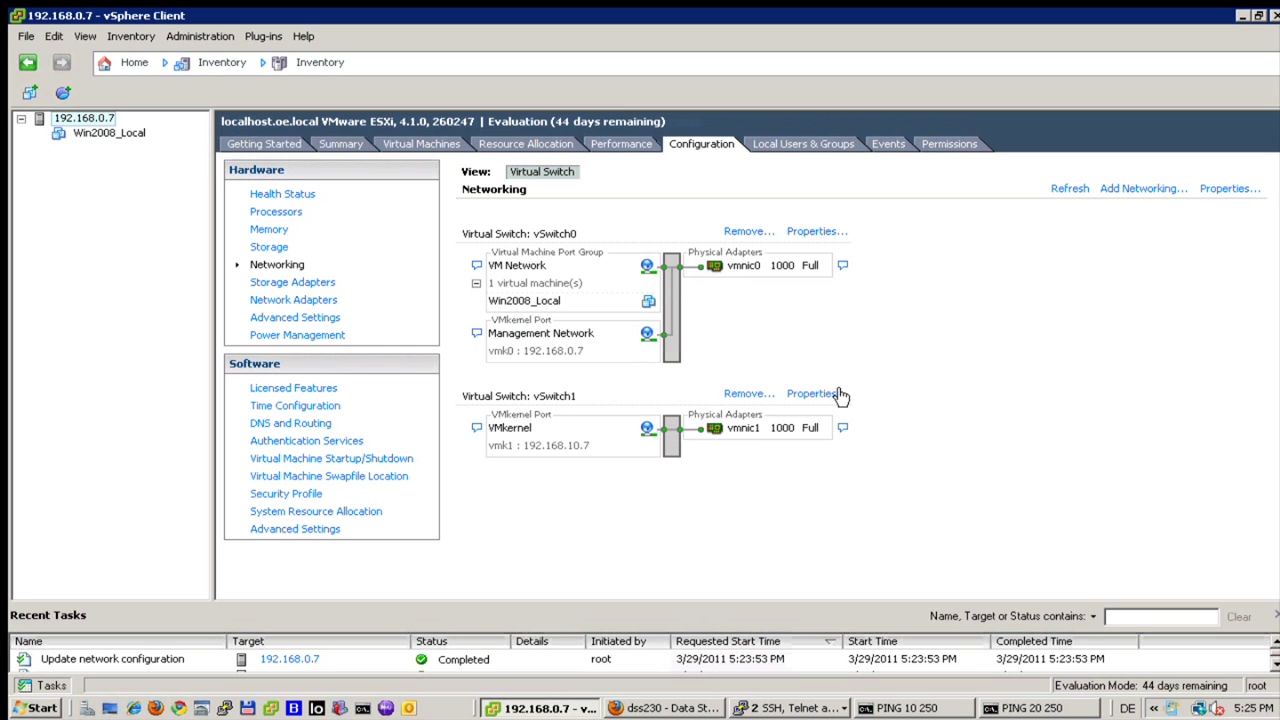
Add VMkernel 2 on a new vSwitch2 with vmnic2, IP 192.168.20.7, mask 255.255.255.0.
click(1133, 190)
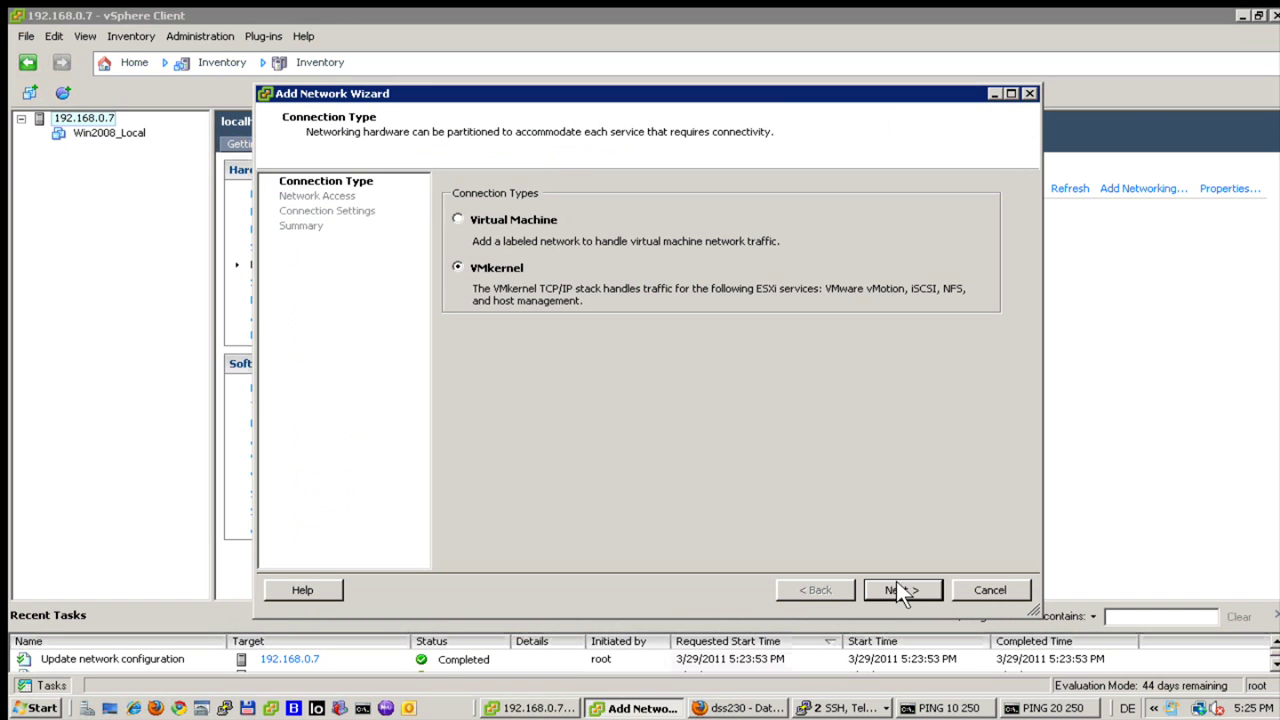
click(897, 583)
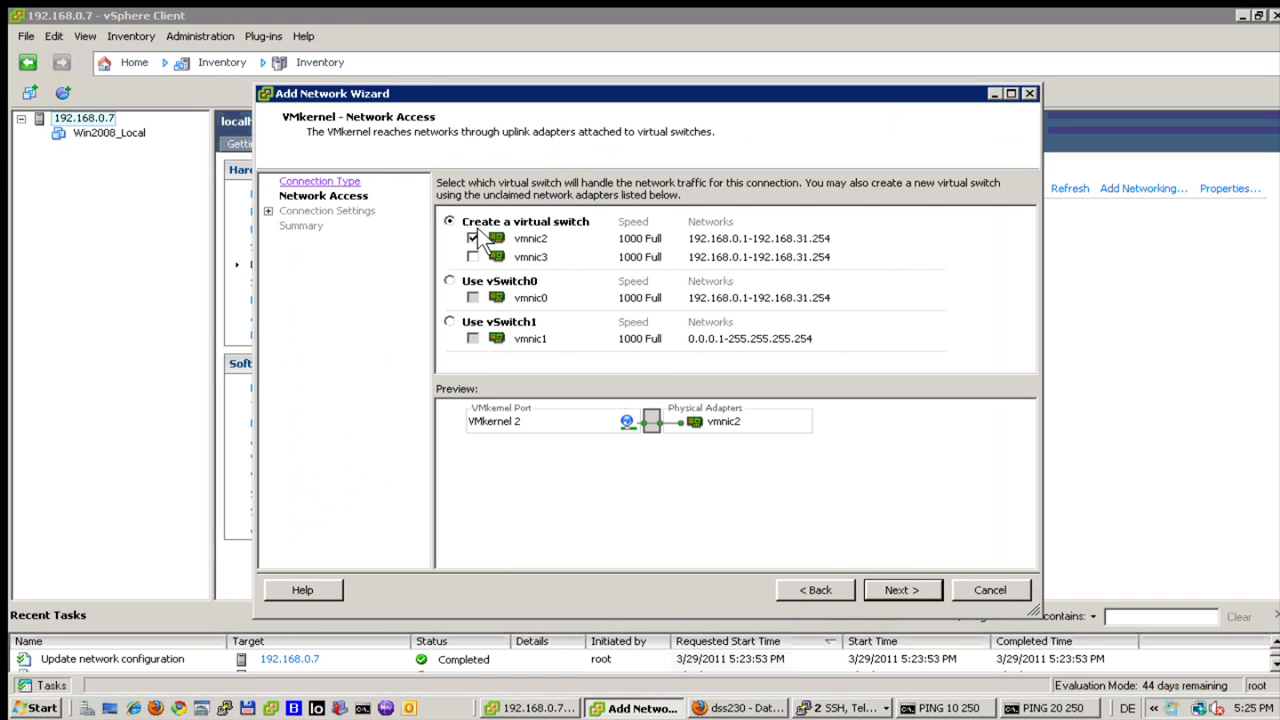
click(905, 576)
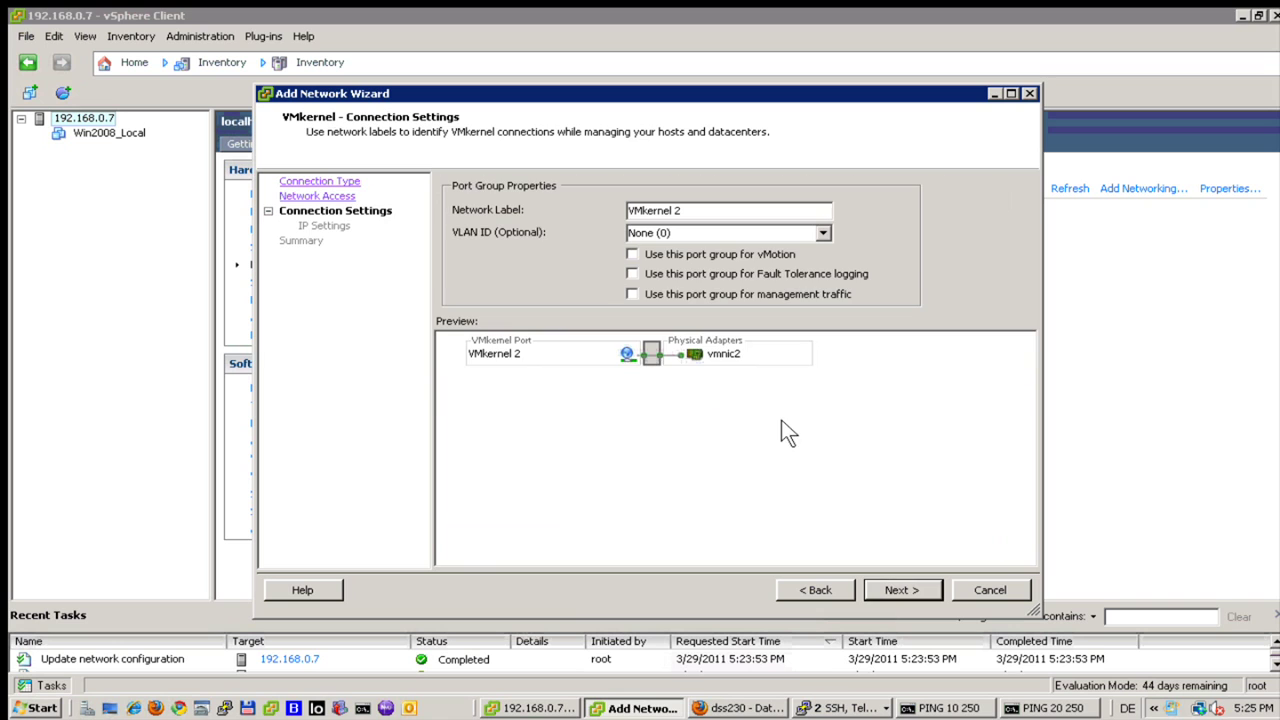
click(886, 580)
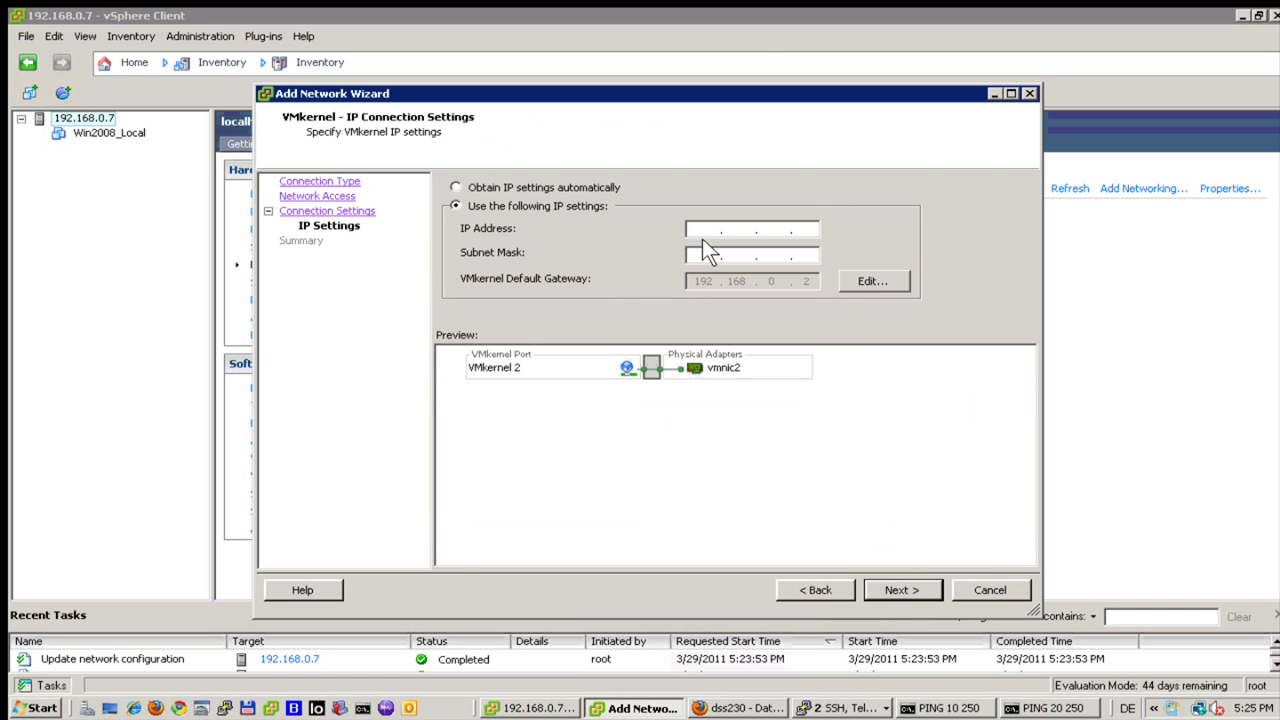
click(696, 230)
text(192.)
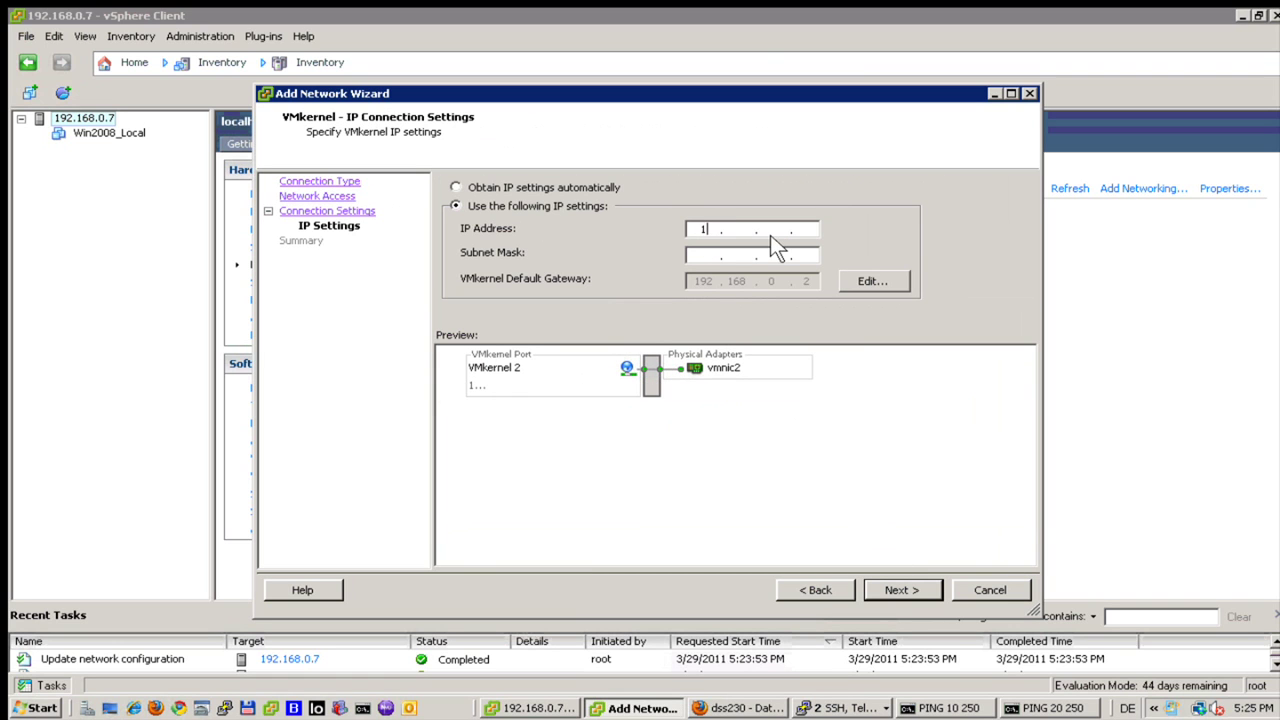
text(168.)
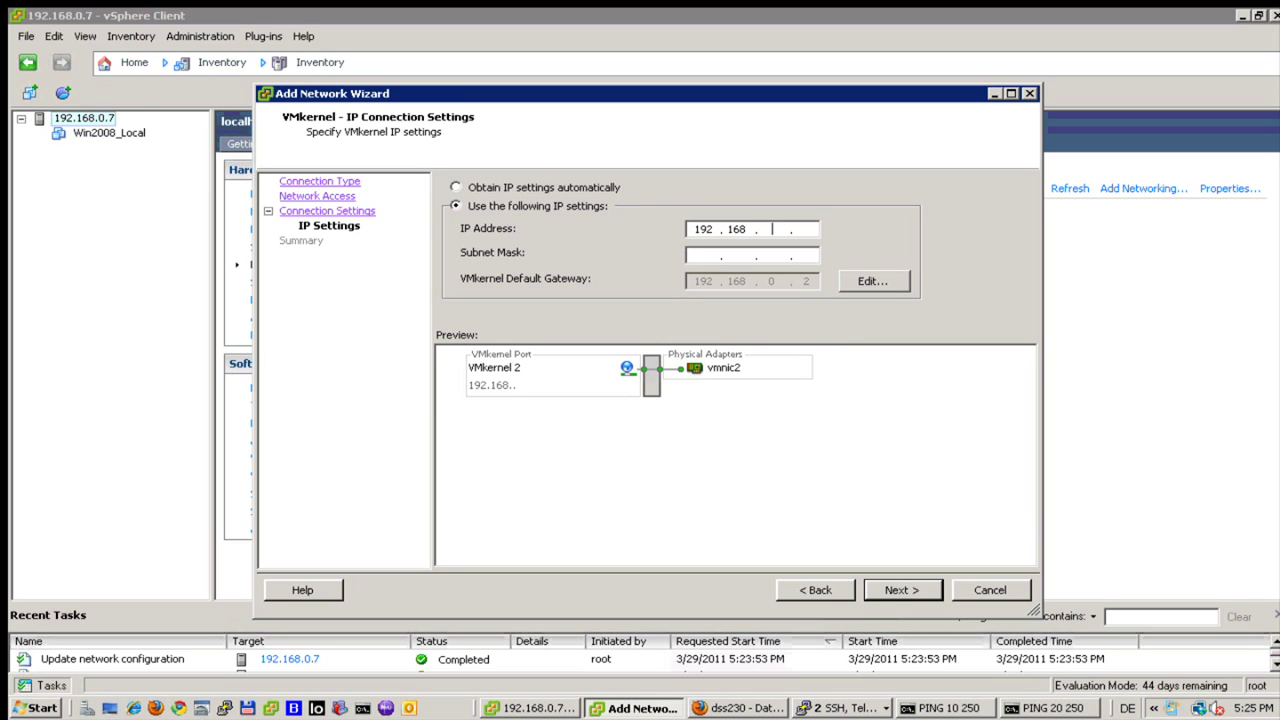
text(20.7)
click(700, 255)
text(255 . 255 . 255 . 0)
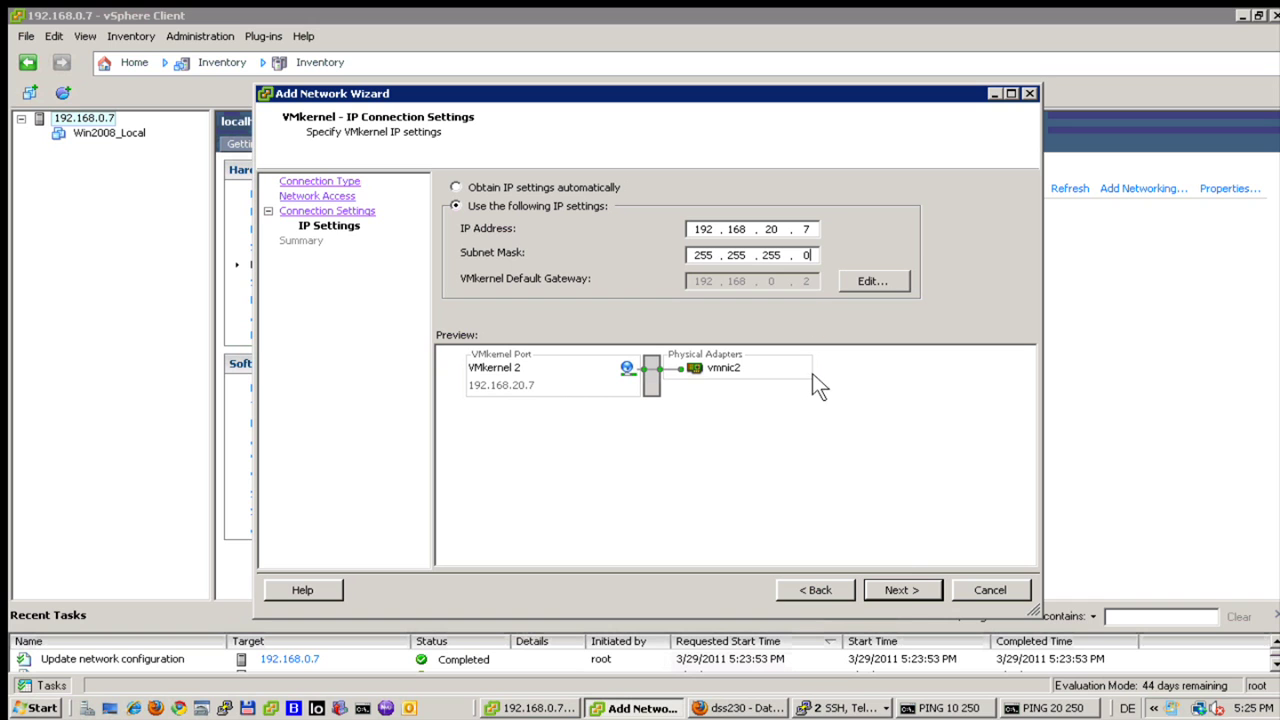
click(903, 590)
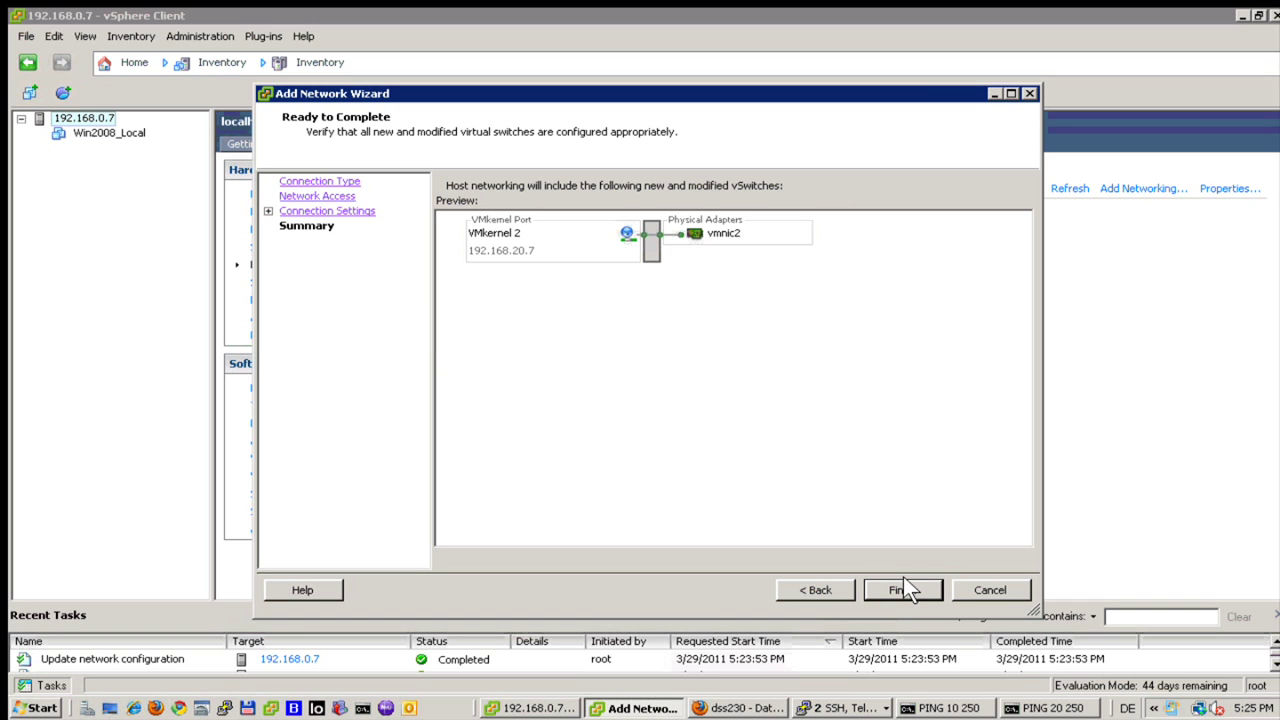
click(903, 590)
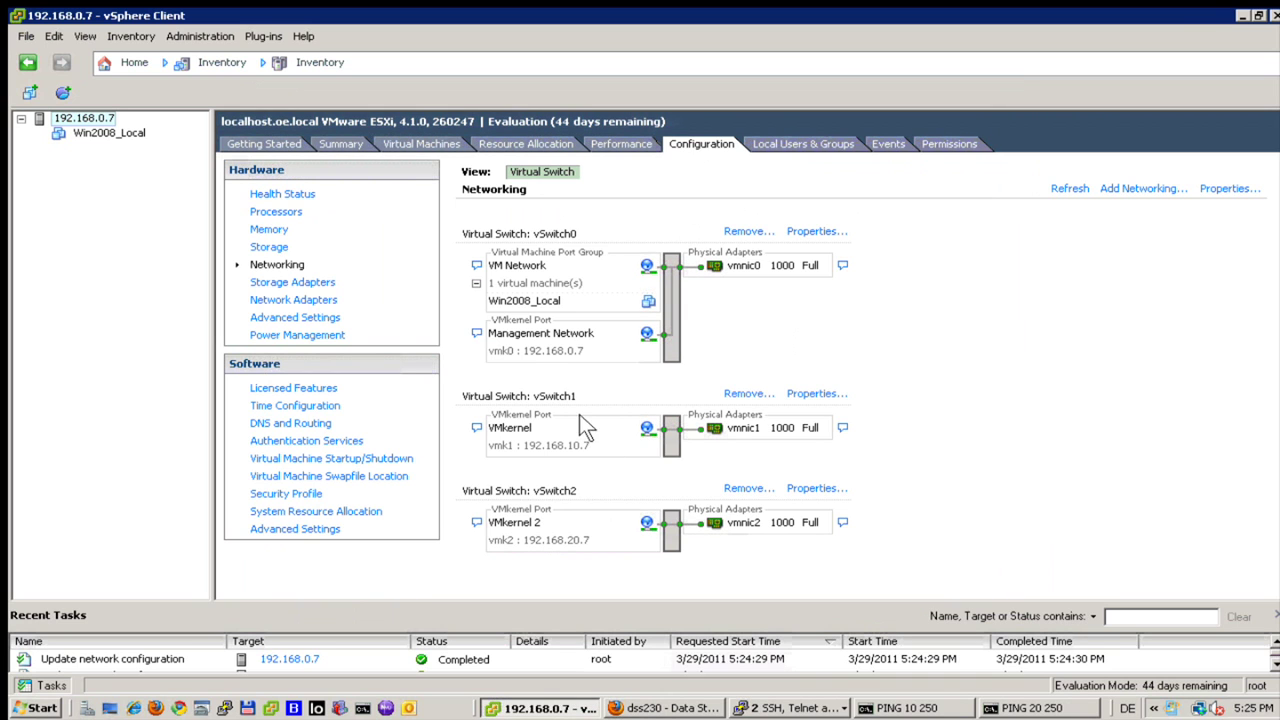
Rescan iSCSI adapter vmhba36 from the Storage Adapters list.
click(292, 280)
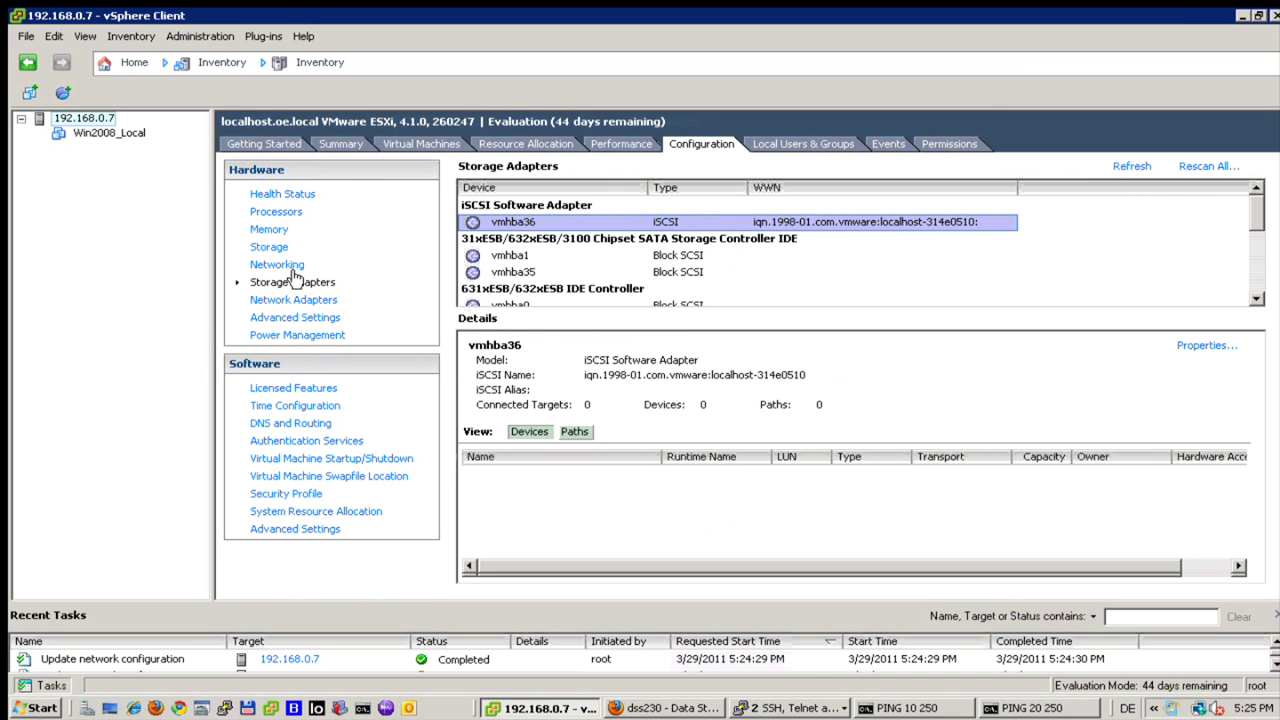
right_click(705, 224)
click(745, 240)
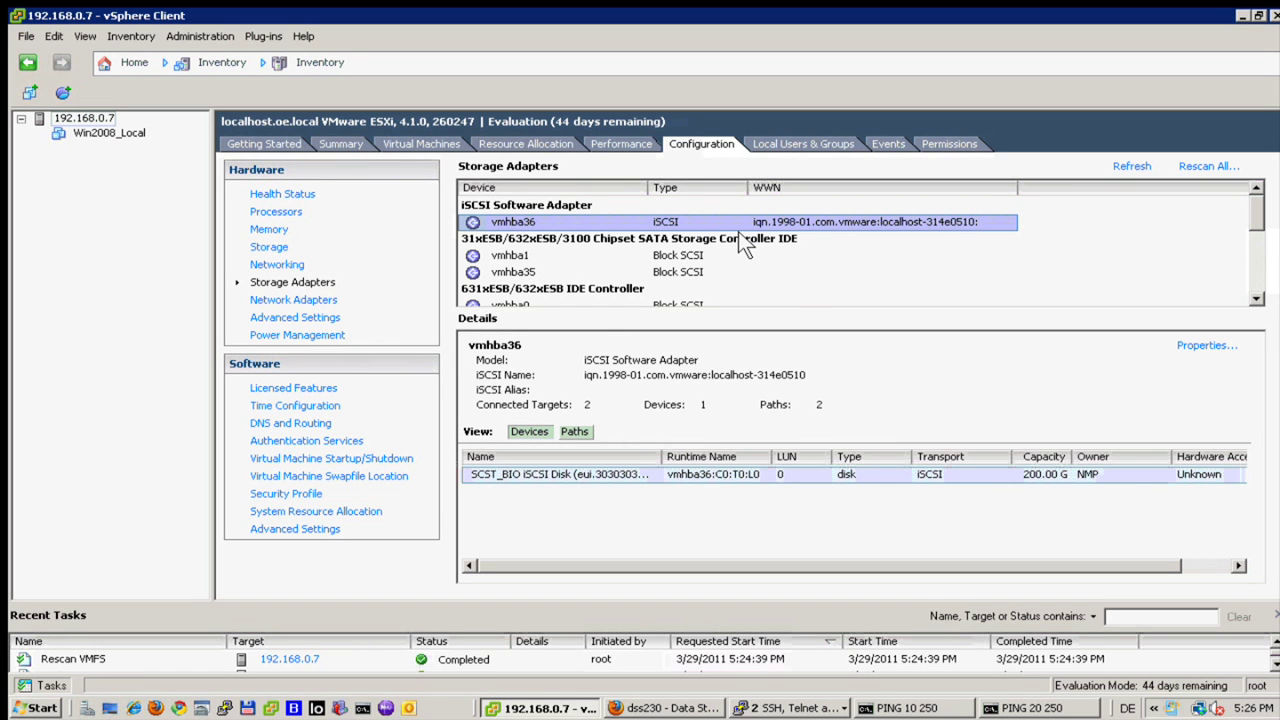
Set the SCST_BIO disk's path selection policy to Round Robin (VMware) in Manage Paths.
click(1040, 473)
right_click(615, 473)
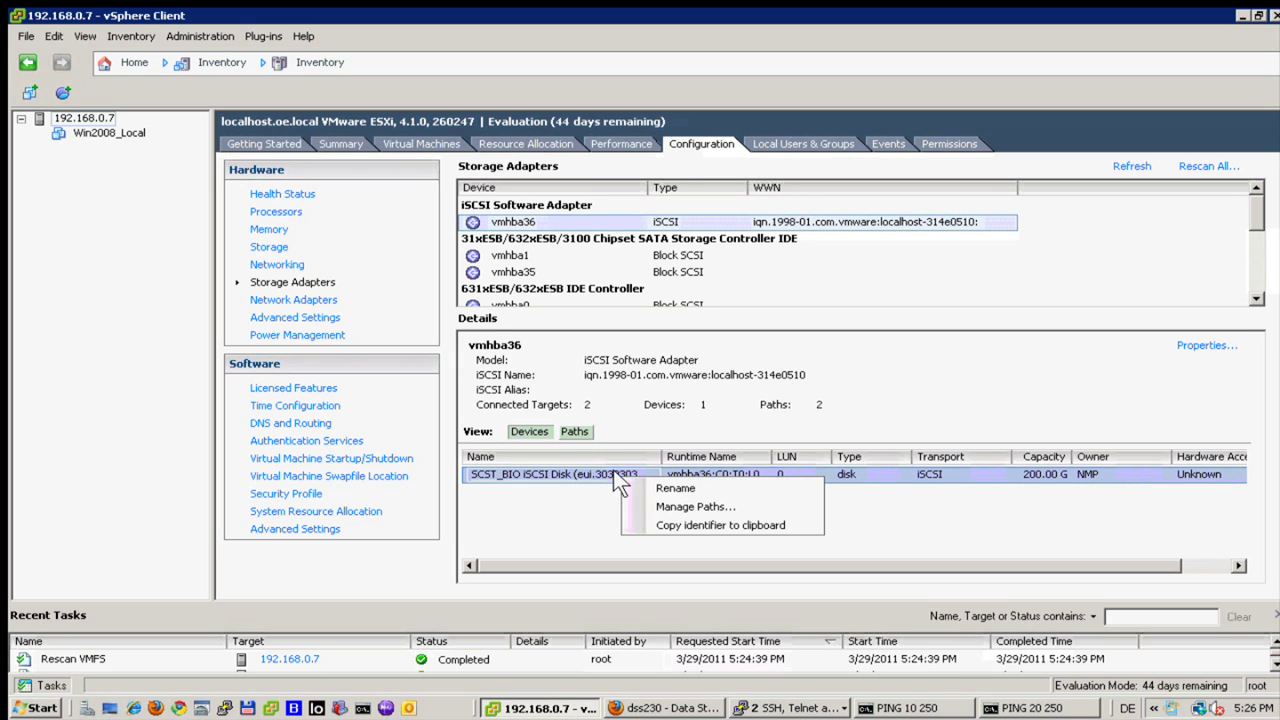
click(690, 507)
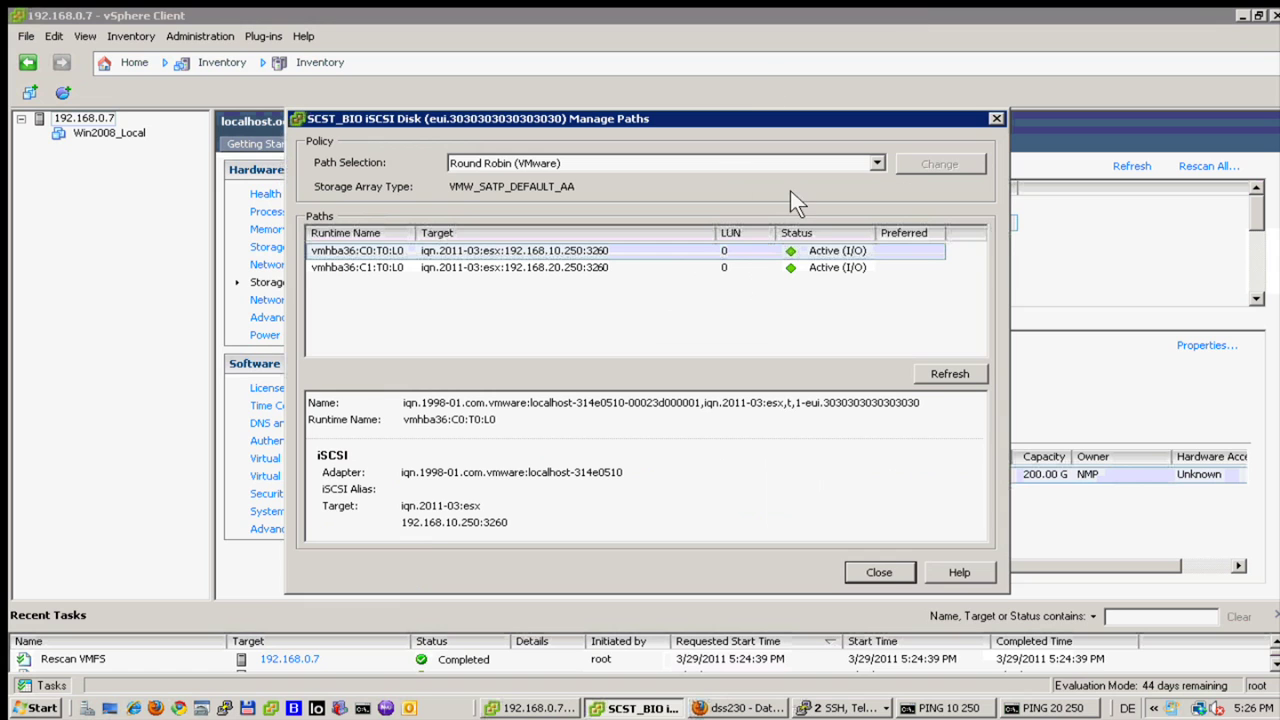
click(877, 163)
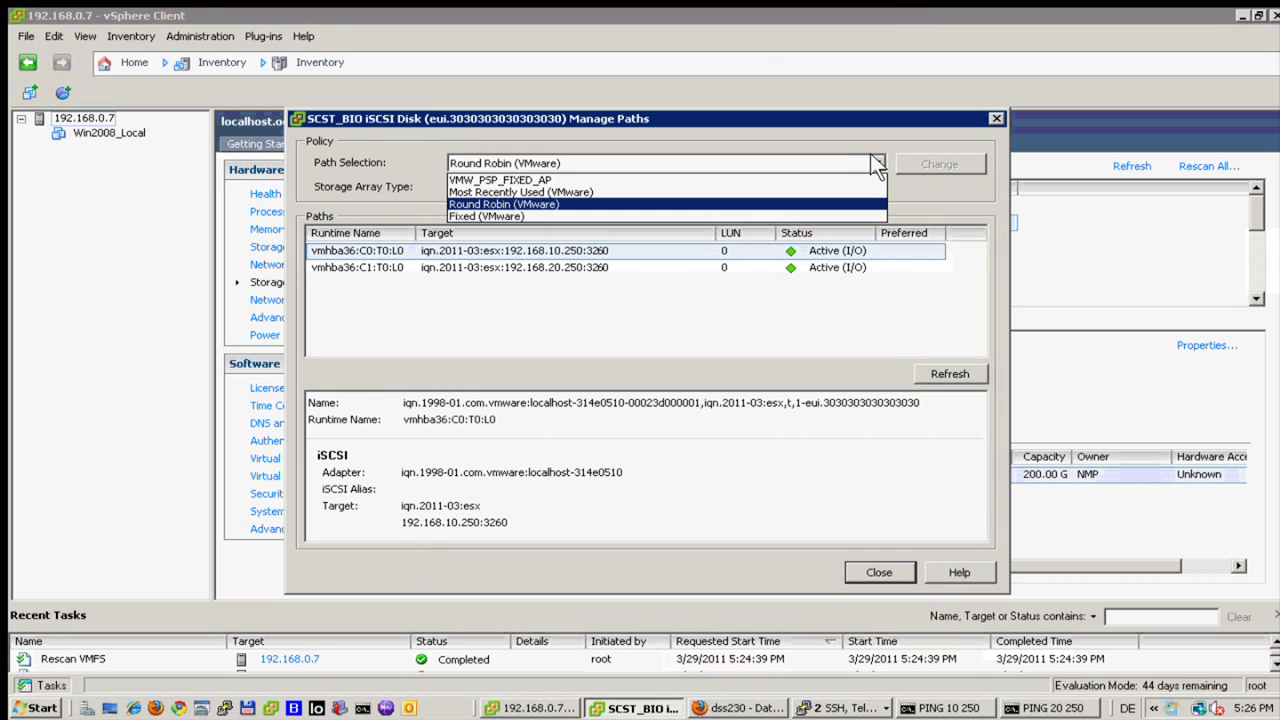
click(592, 216)
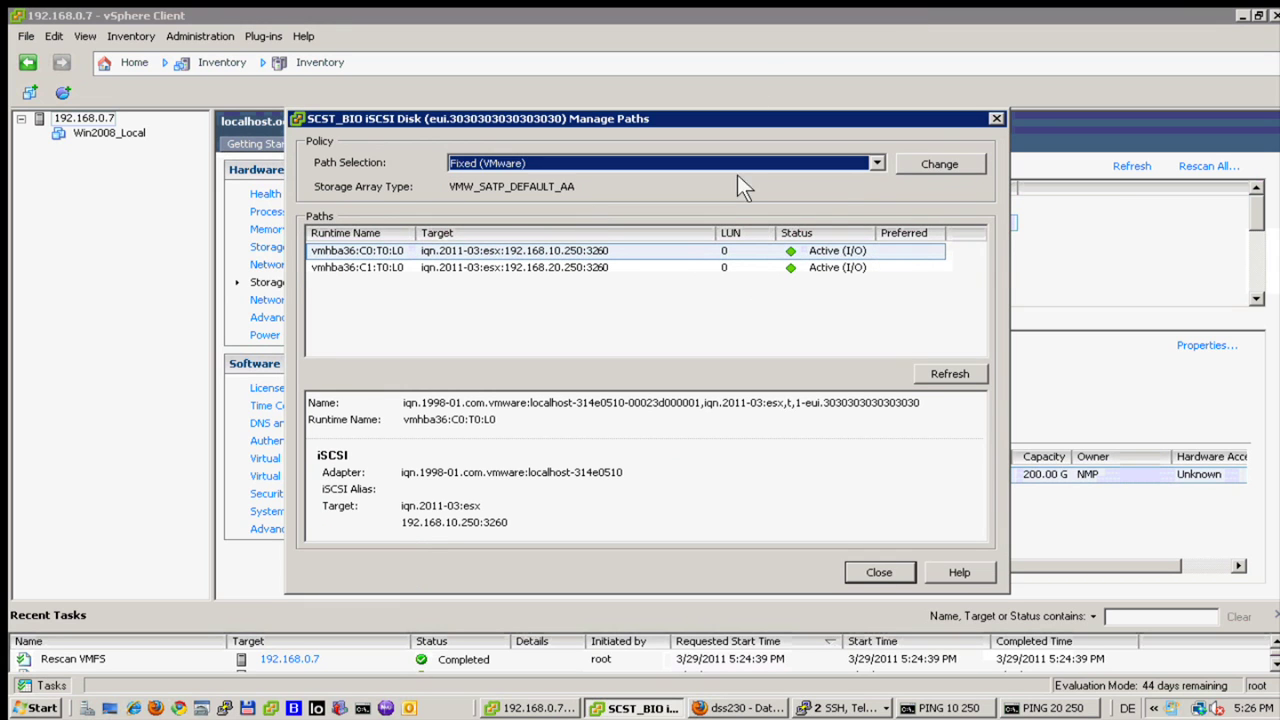
click(866, 165)
click(690, 204)
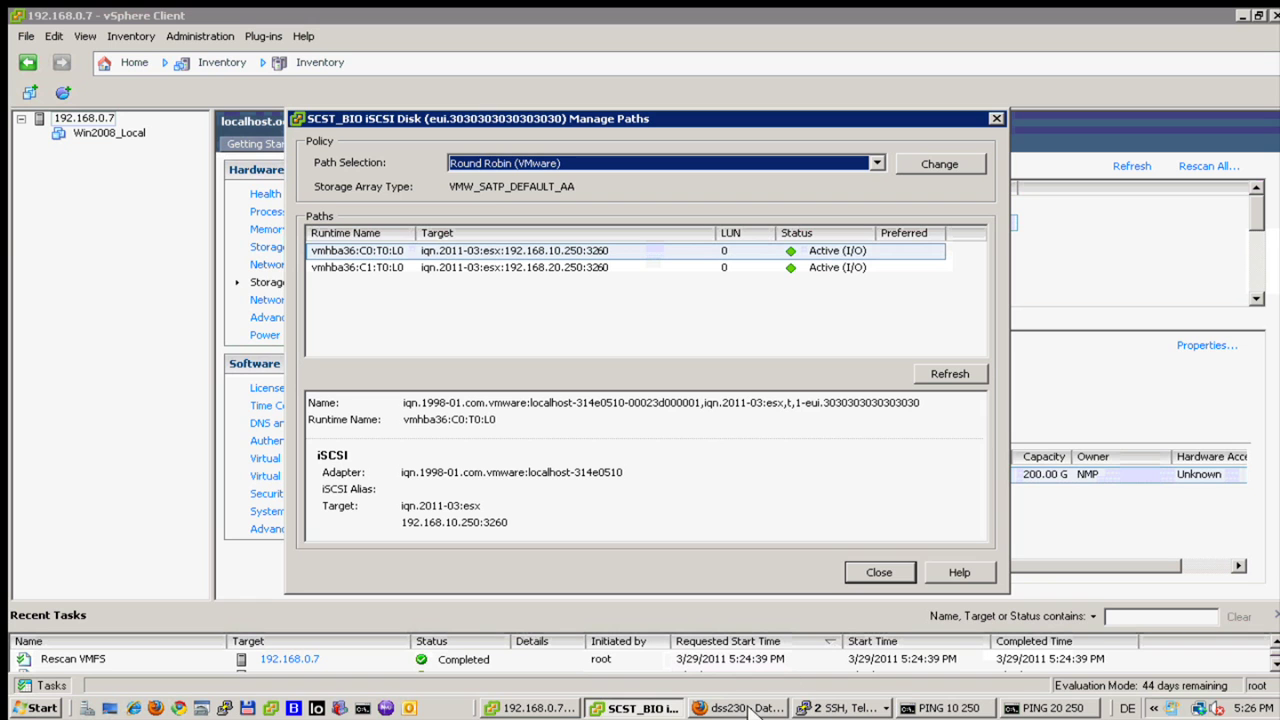
click(814, 708)
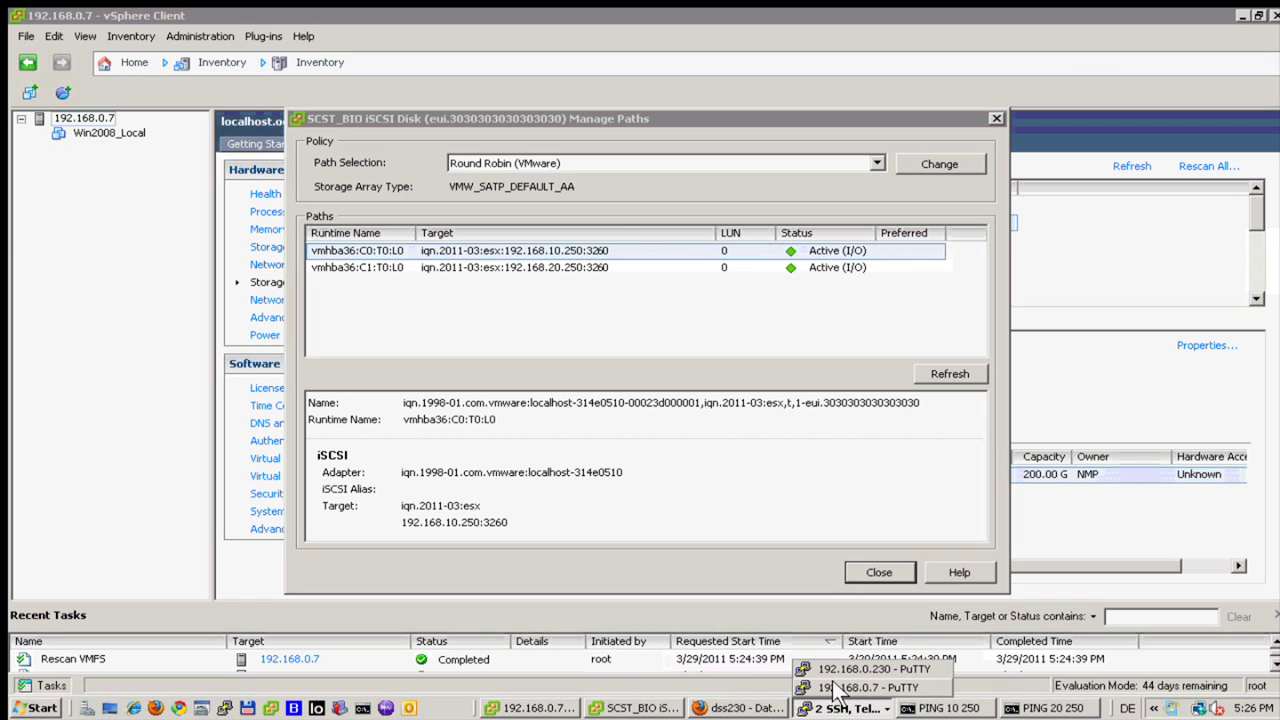
Rerun /etc/rc.local on 192.168.0.7, then cat it to show the VMW_PSP_RR policy setting.
click(835, 688)
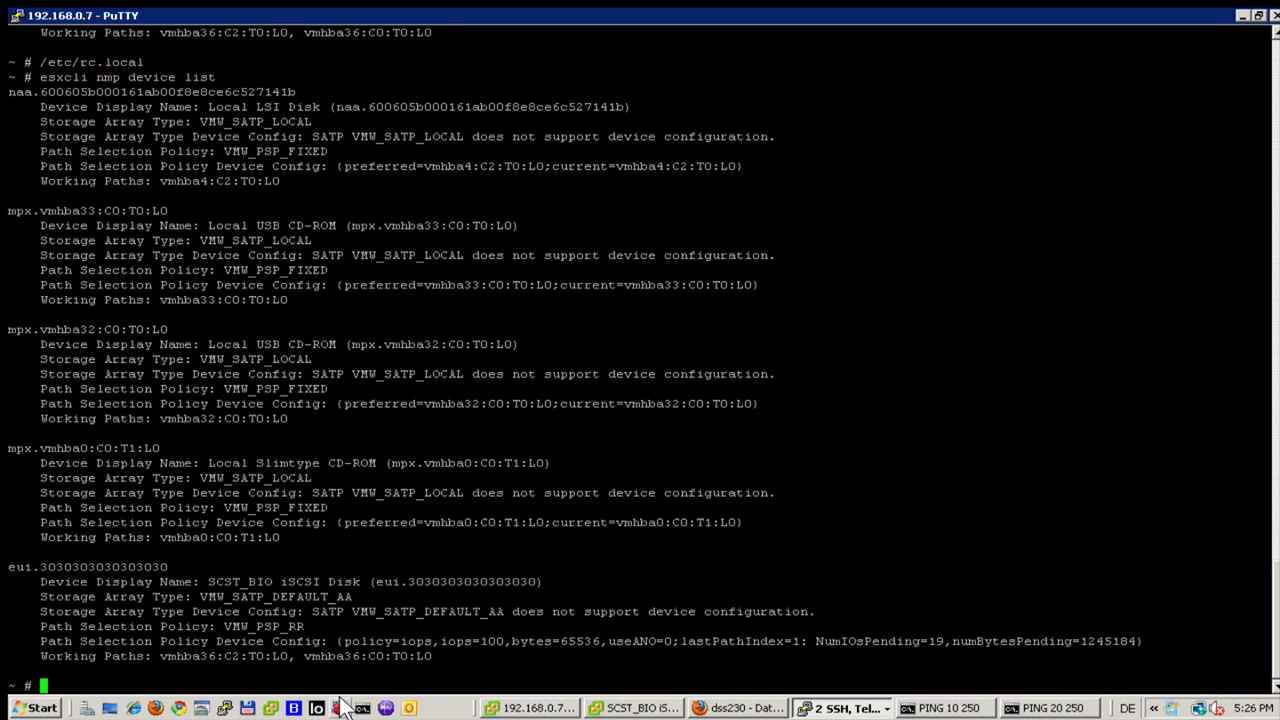
key(Up)
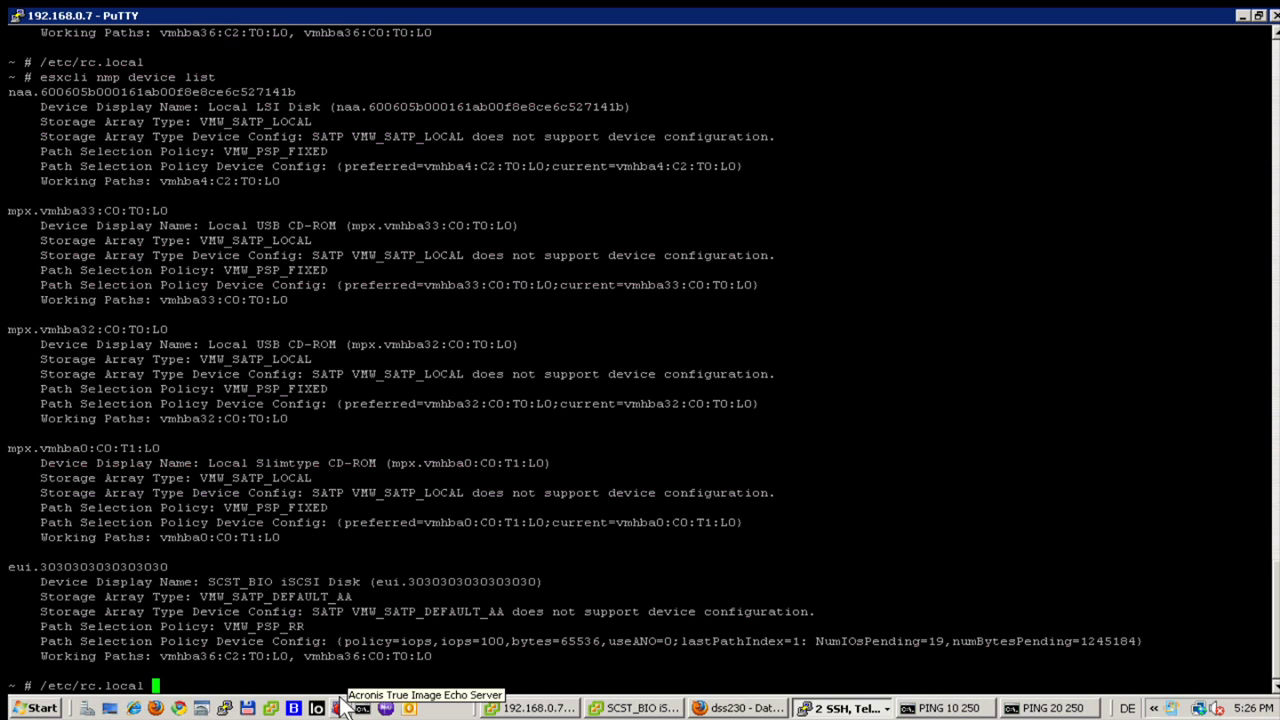
key(Return)
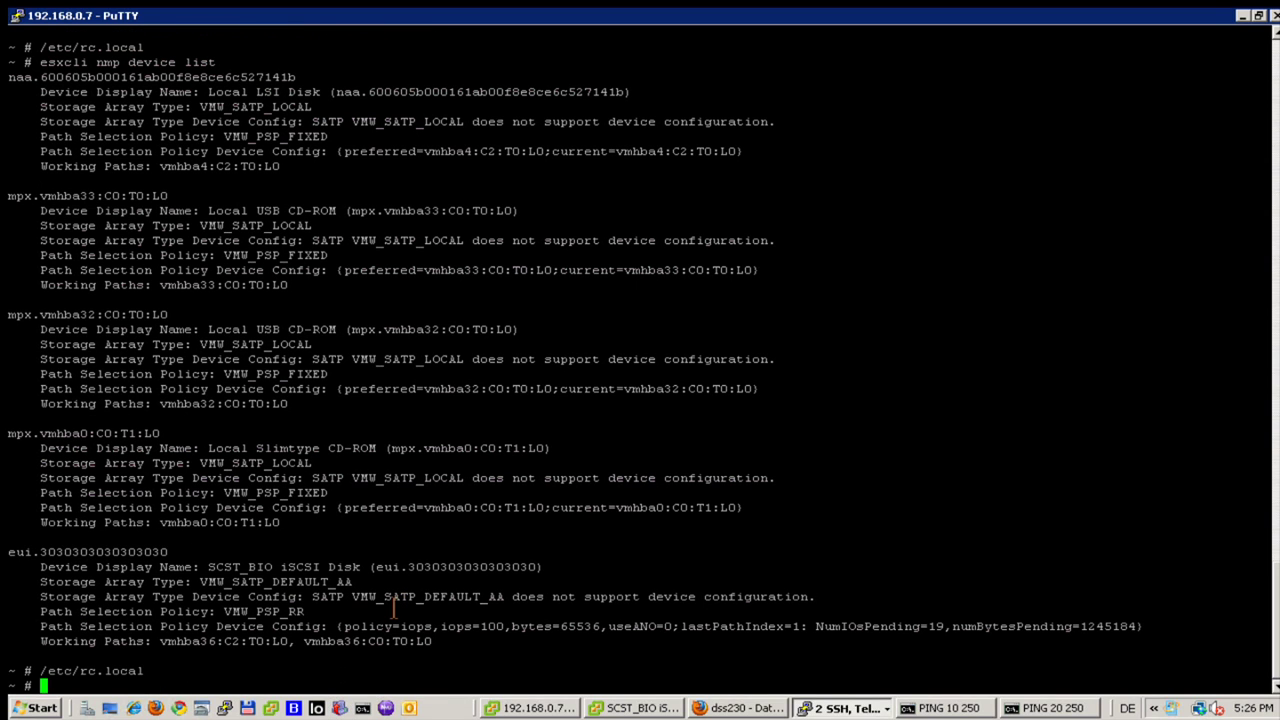
key(Up)
key(Left)
key(Left)
key(Left)
key(Left)
key(Left)
key(Left)
key(Left)
key(Left)
key(Left)
key(Left)
key(Left)
key(Left)
key(Left)
text(cat)
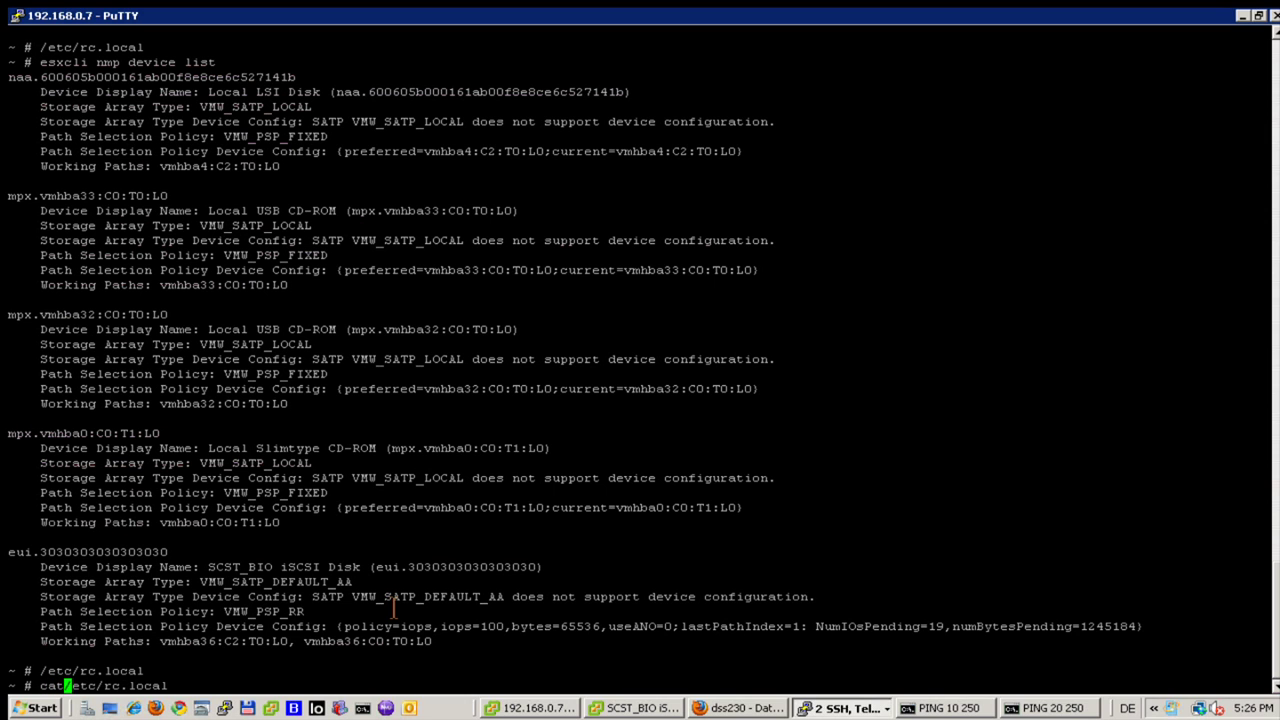
key(Return)
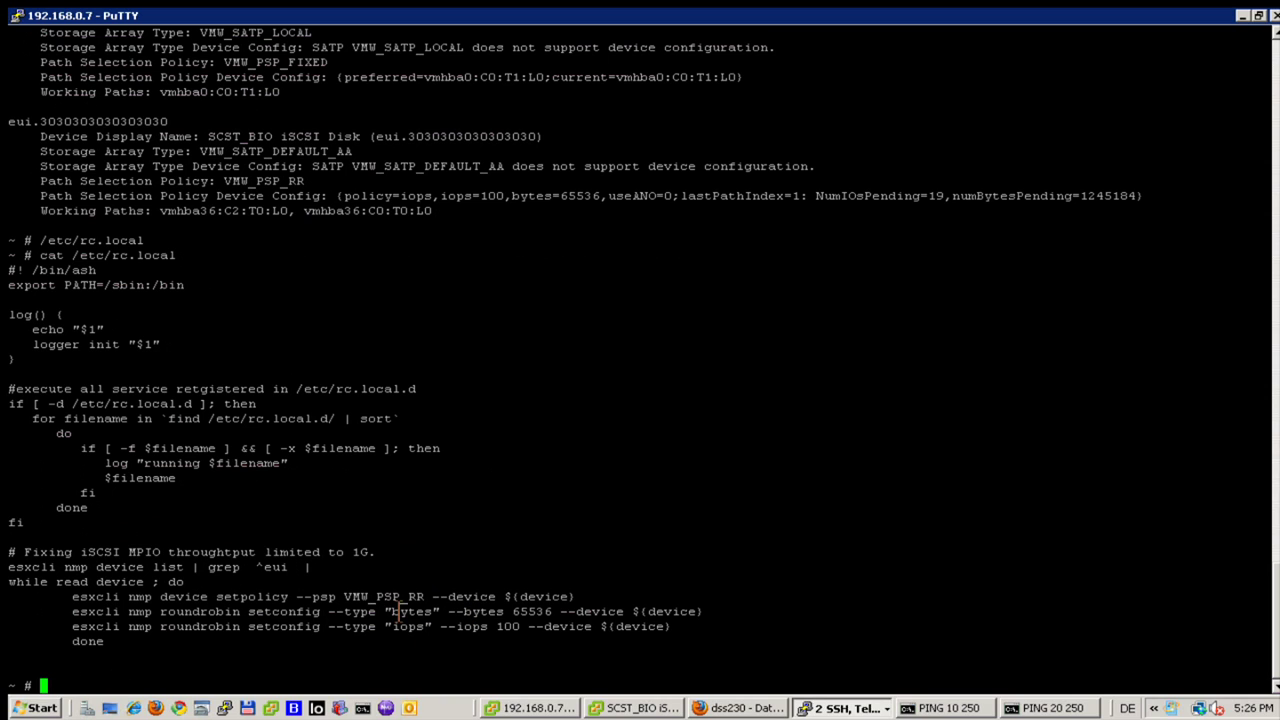
drag(449, 604, 322, 600)
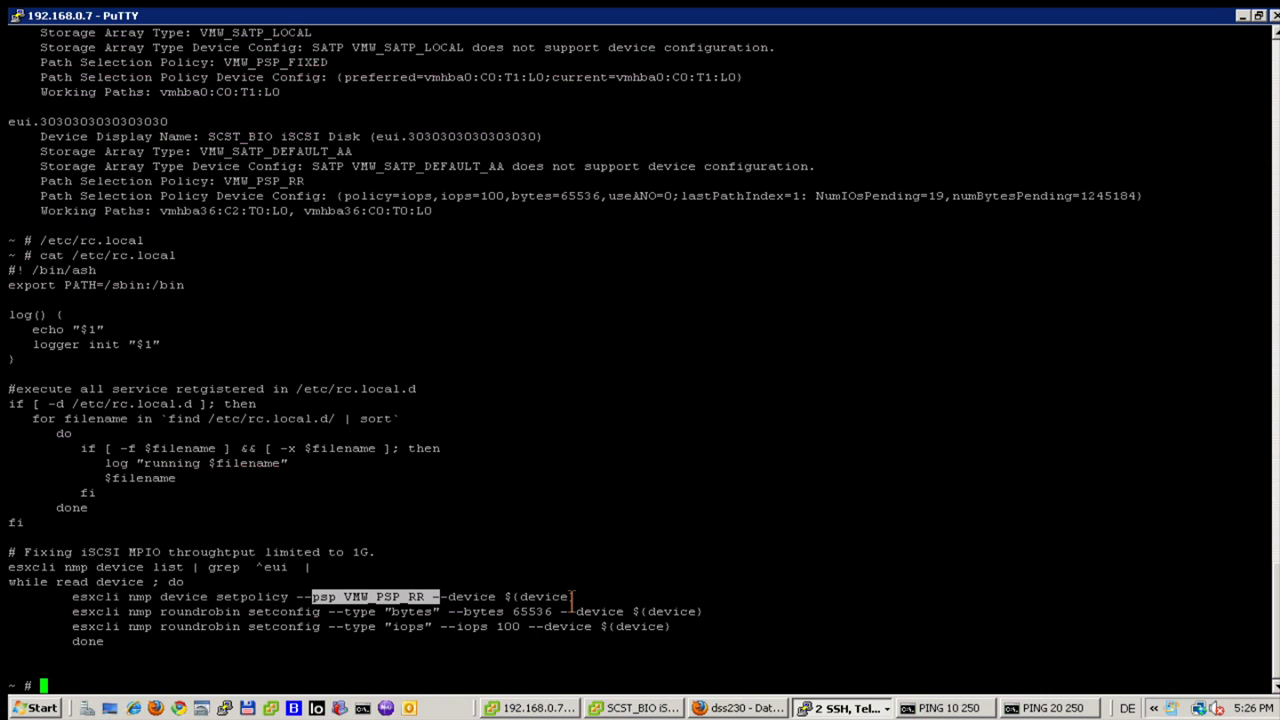
click(73, 605)
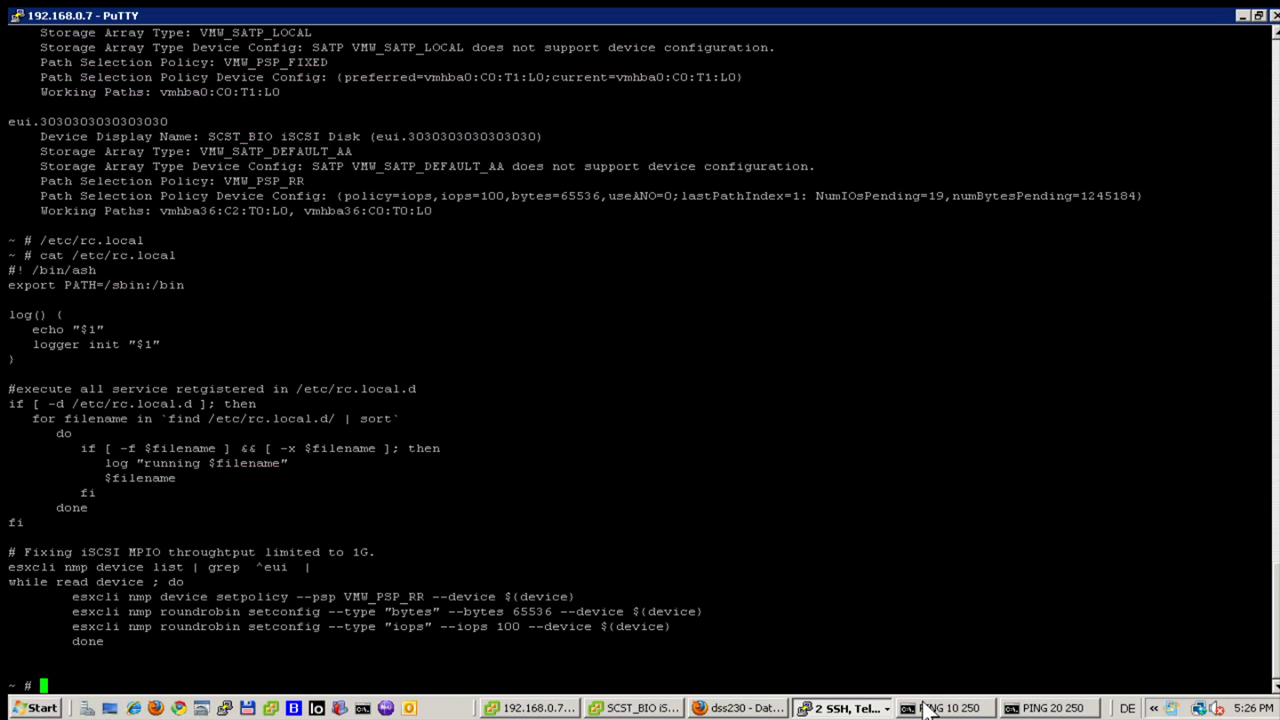
Apply Round Robin to the SCST_BIO disk paths, then display the host's datastore list.
click(630, 708)
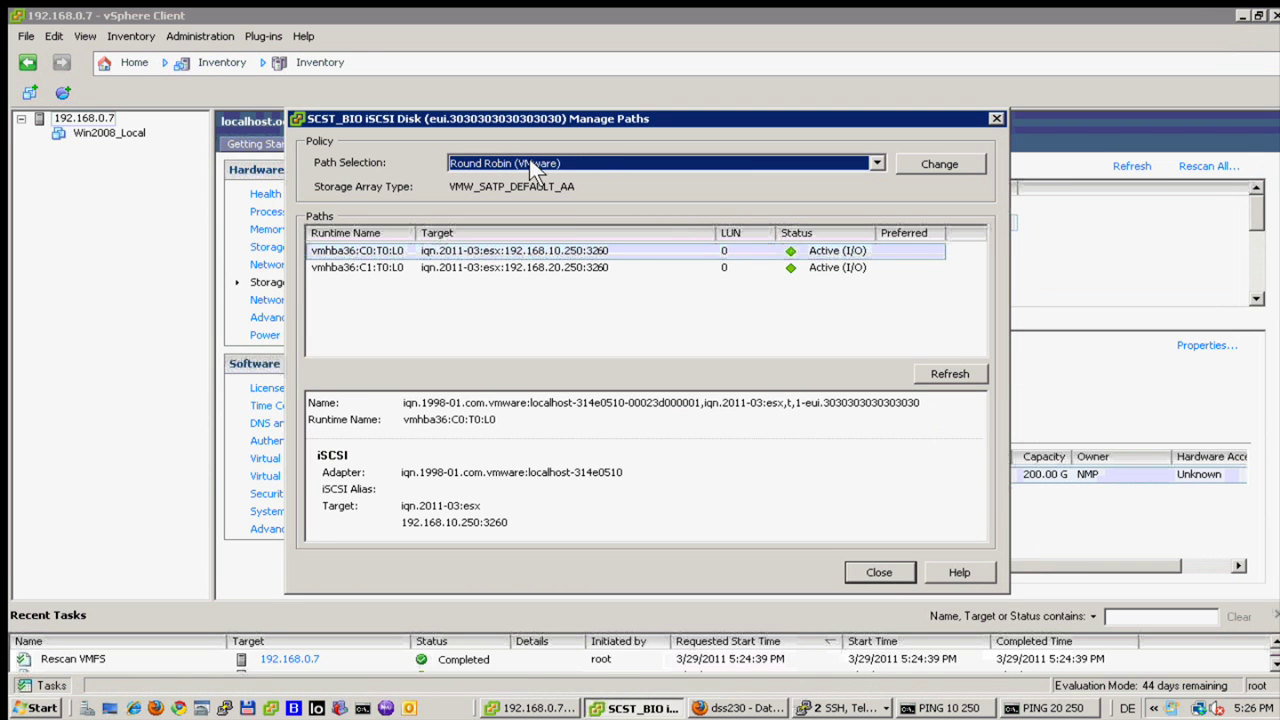
click(914, 162)
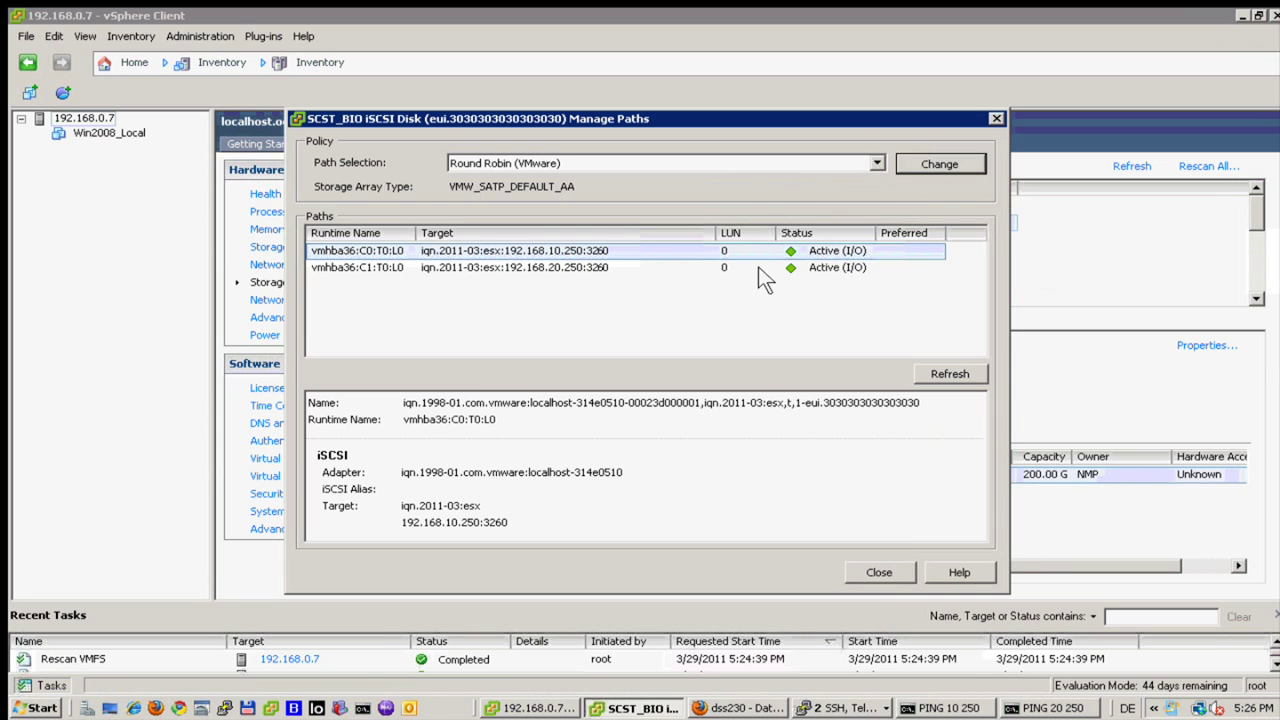
click(880, 568)
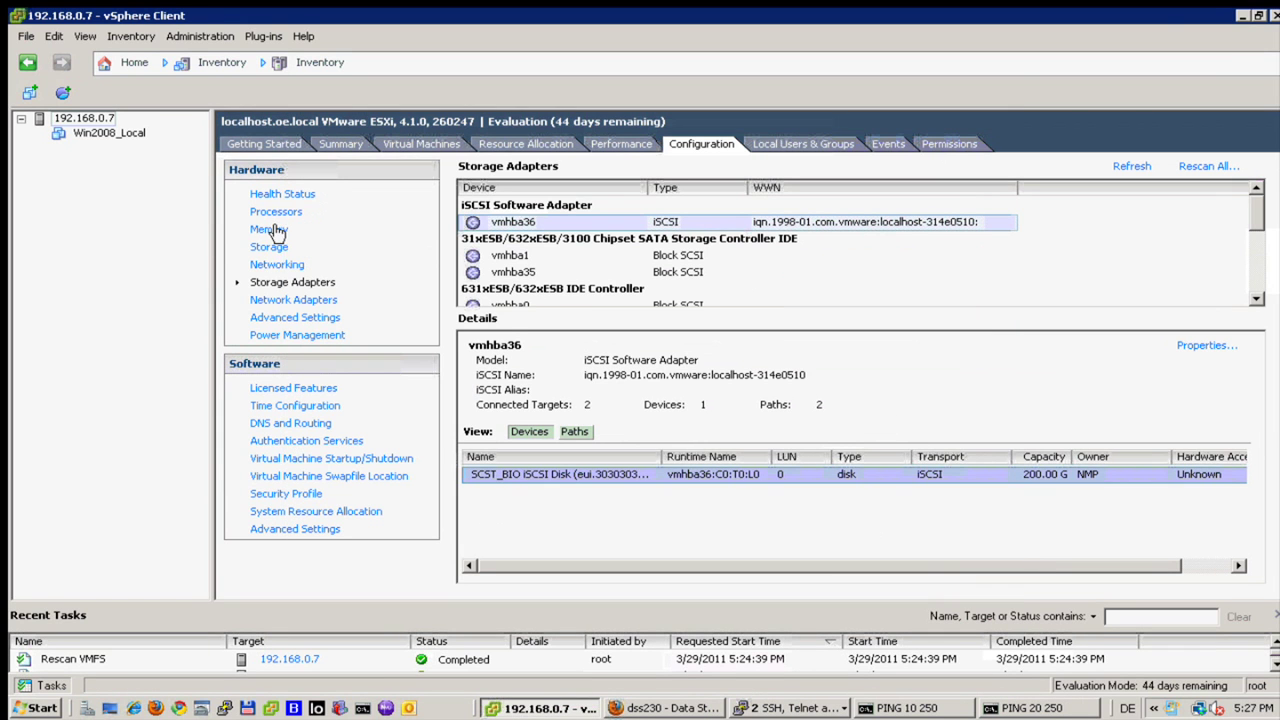
click(268, 247)
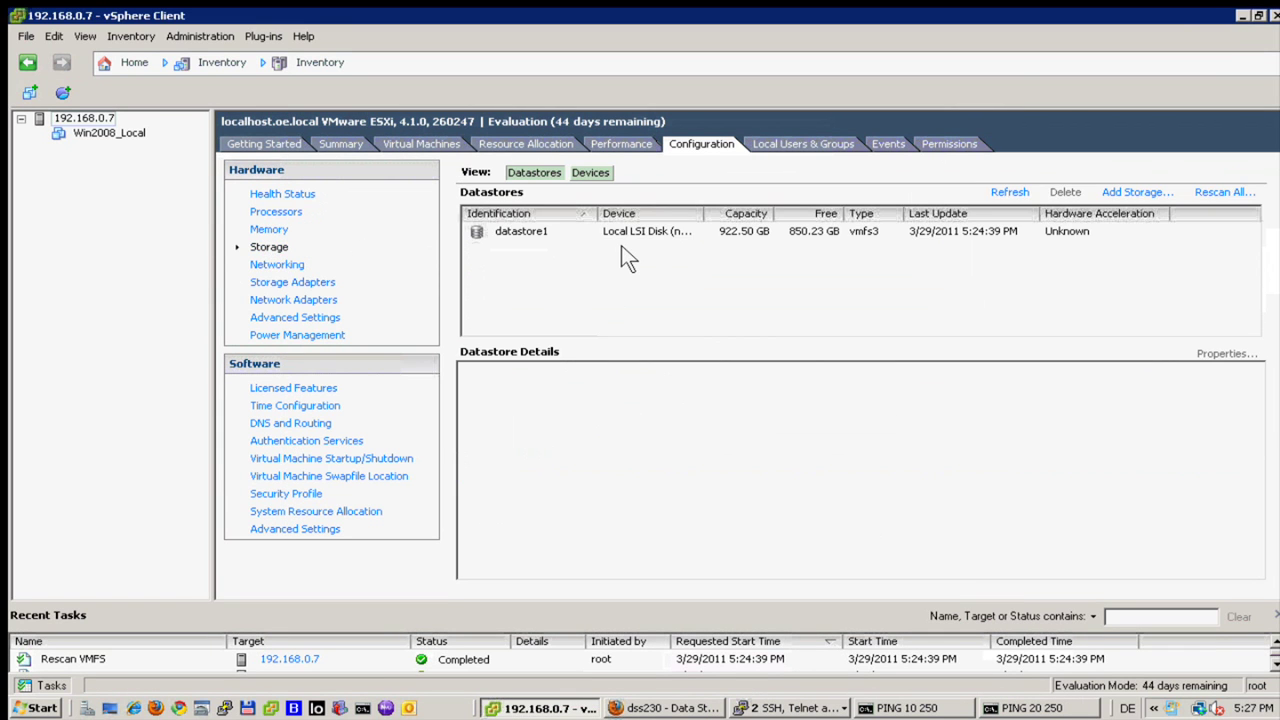
Create VMFS datastore iSCSI-mpio on the 200 GB SCST_BIO disk, keeping default format and maximum capacity.
click(1120, 191)
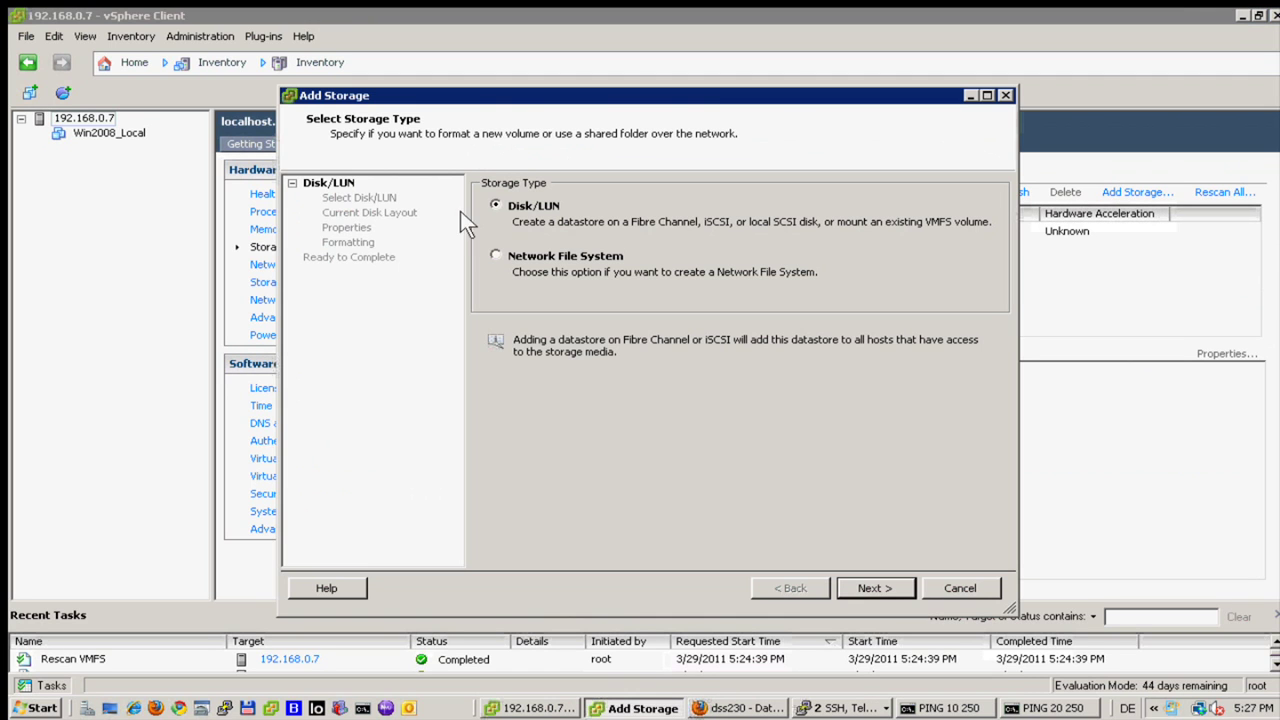
click(885, 587)
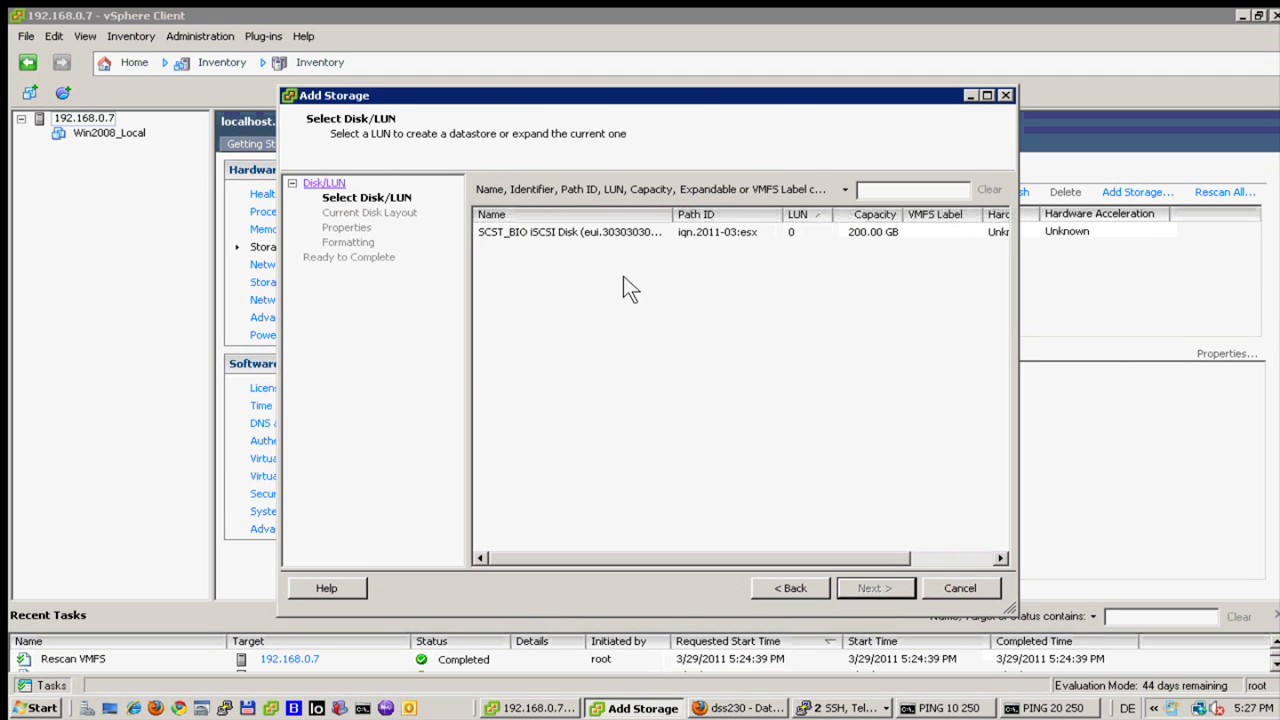
click(560, 231)
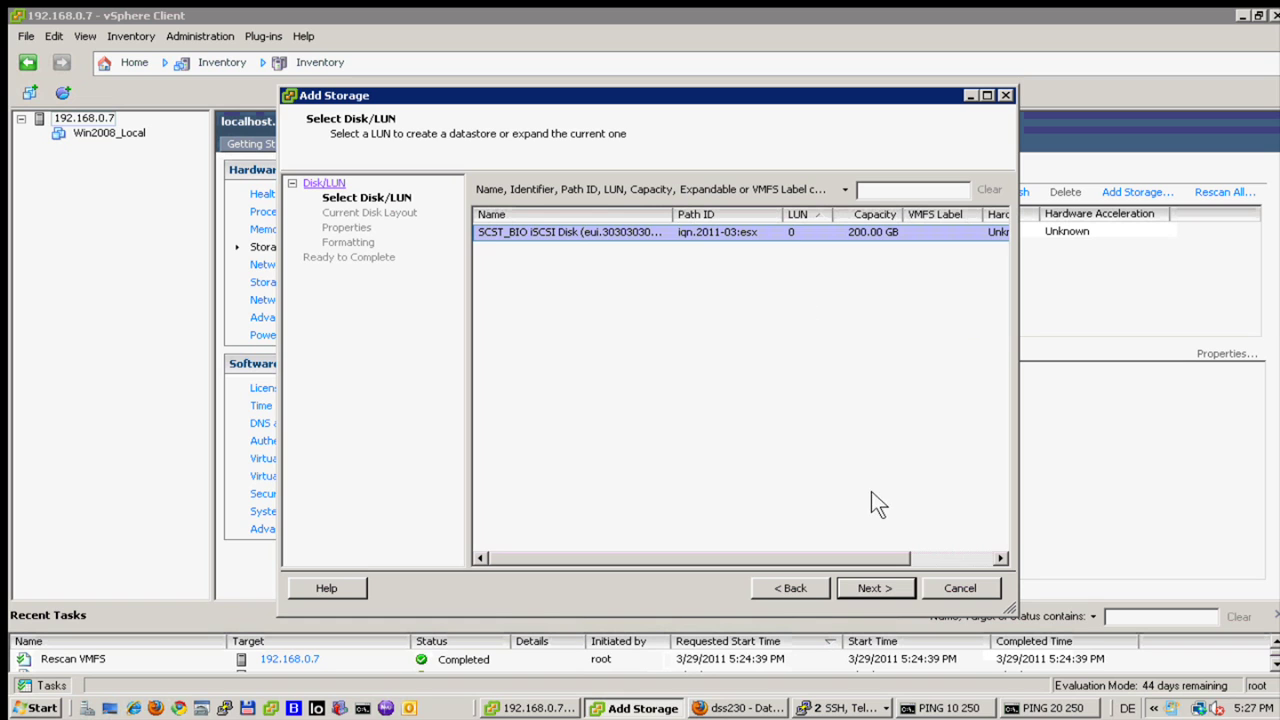
click(863, 588)
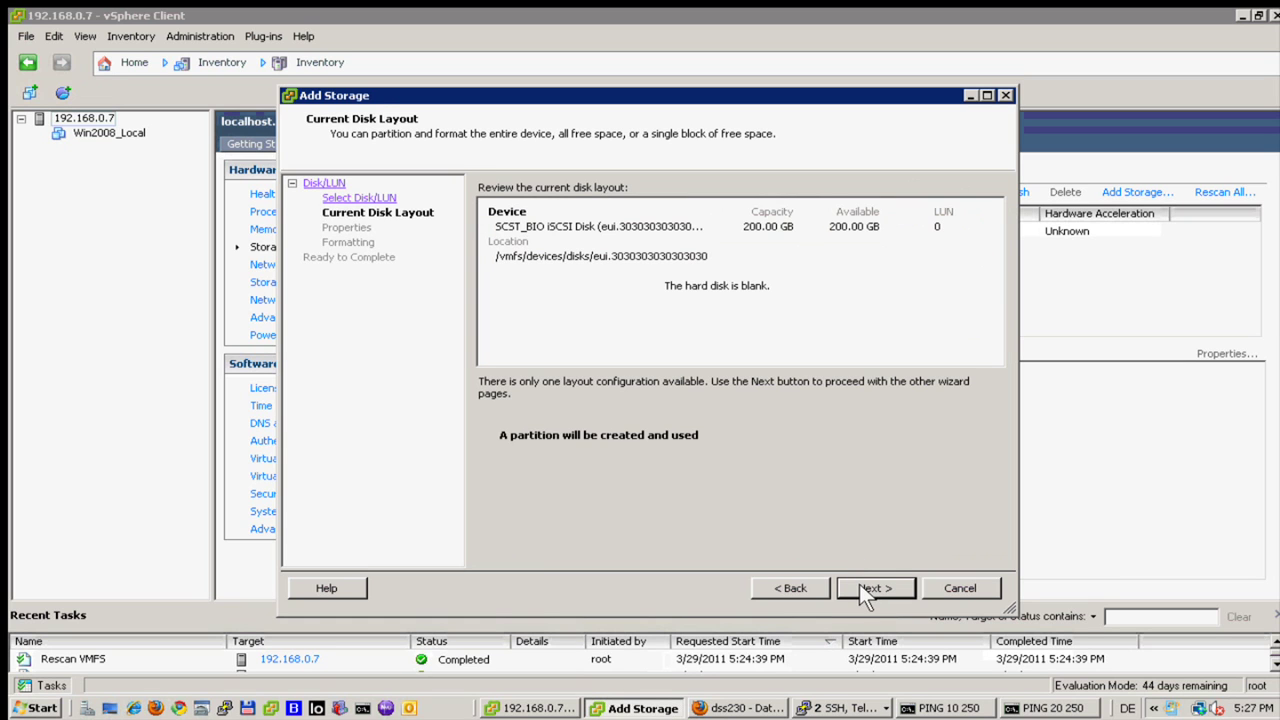
click(862, 590)
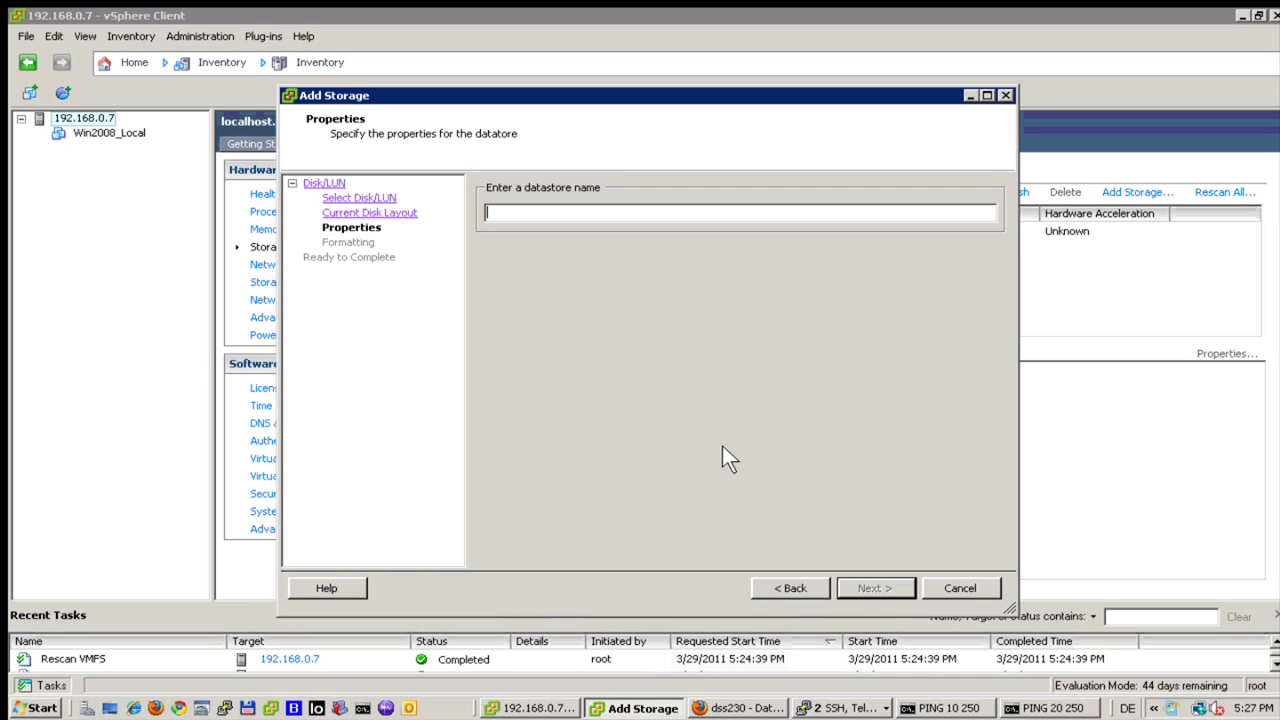
text(l)
text(SCSI)
text(-)
text(mpio)
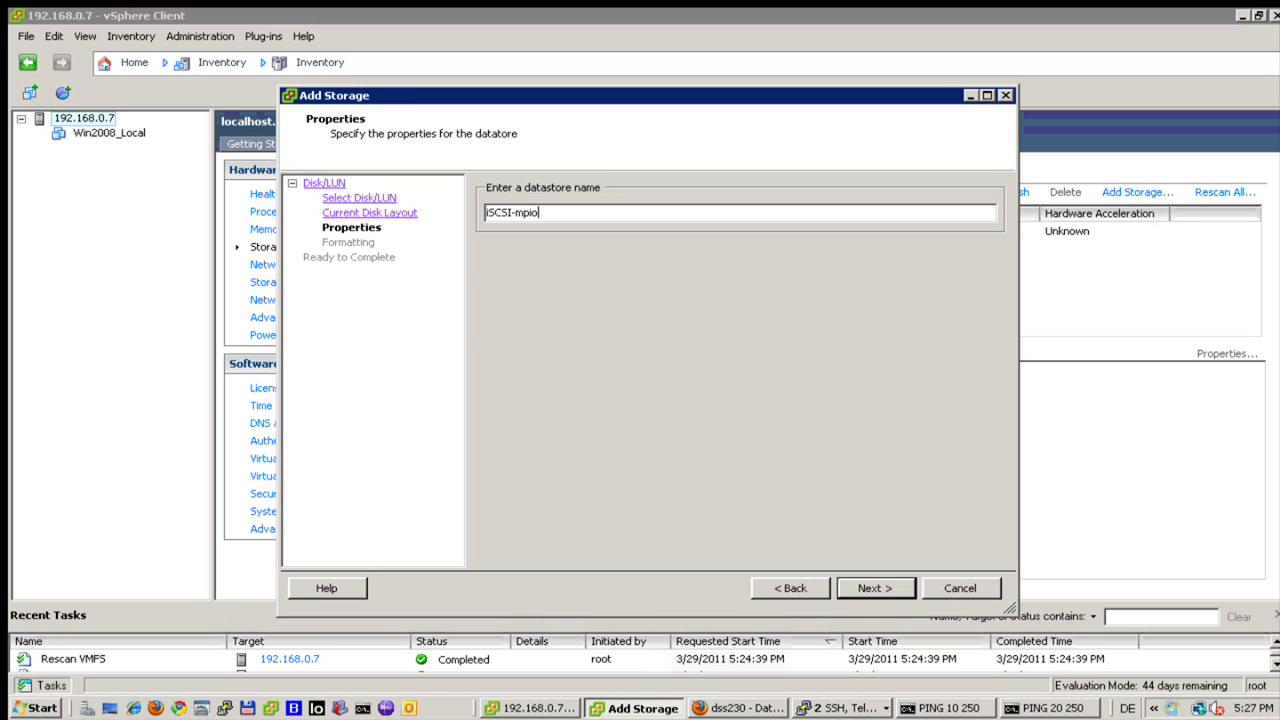
key(Return)
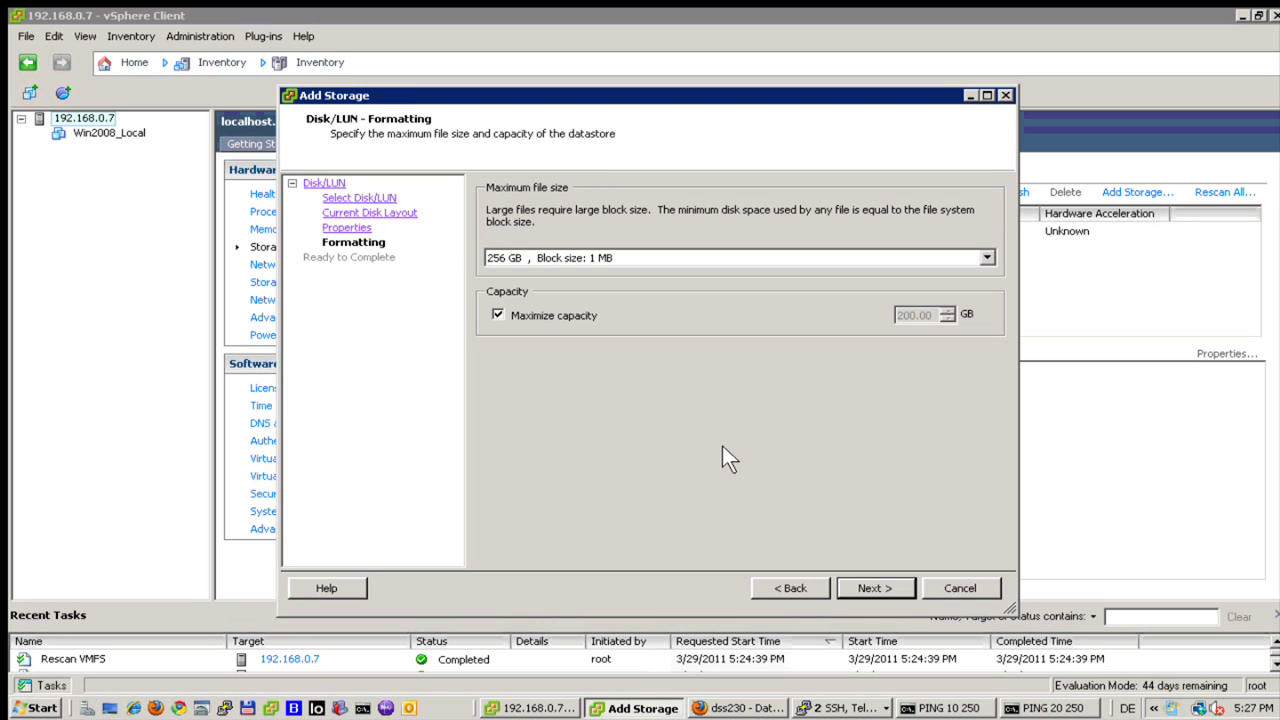
click(873, 580)
click(873, 580)
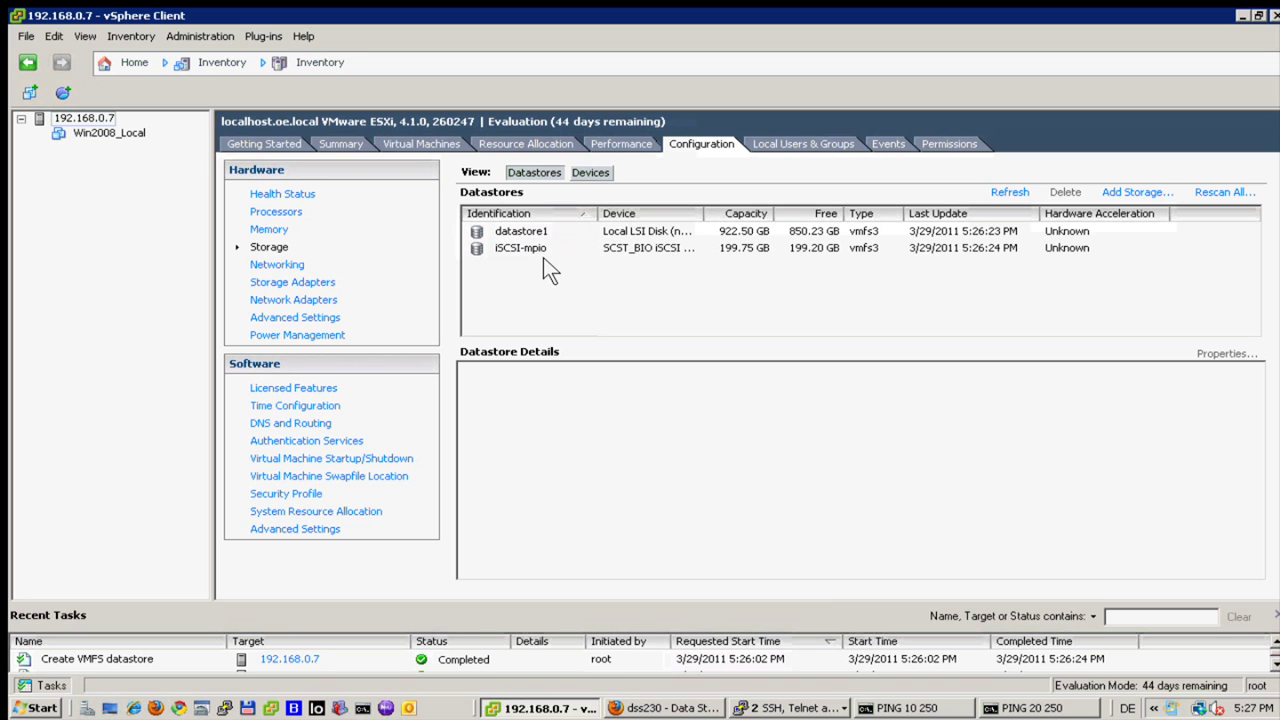
Copy the Win2008 folder from the datastore1 file browser.
right_click(545, 231)
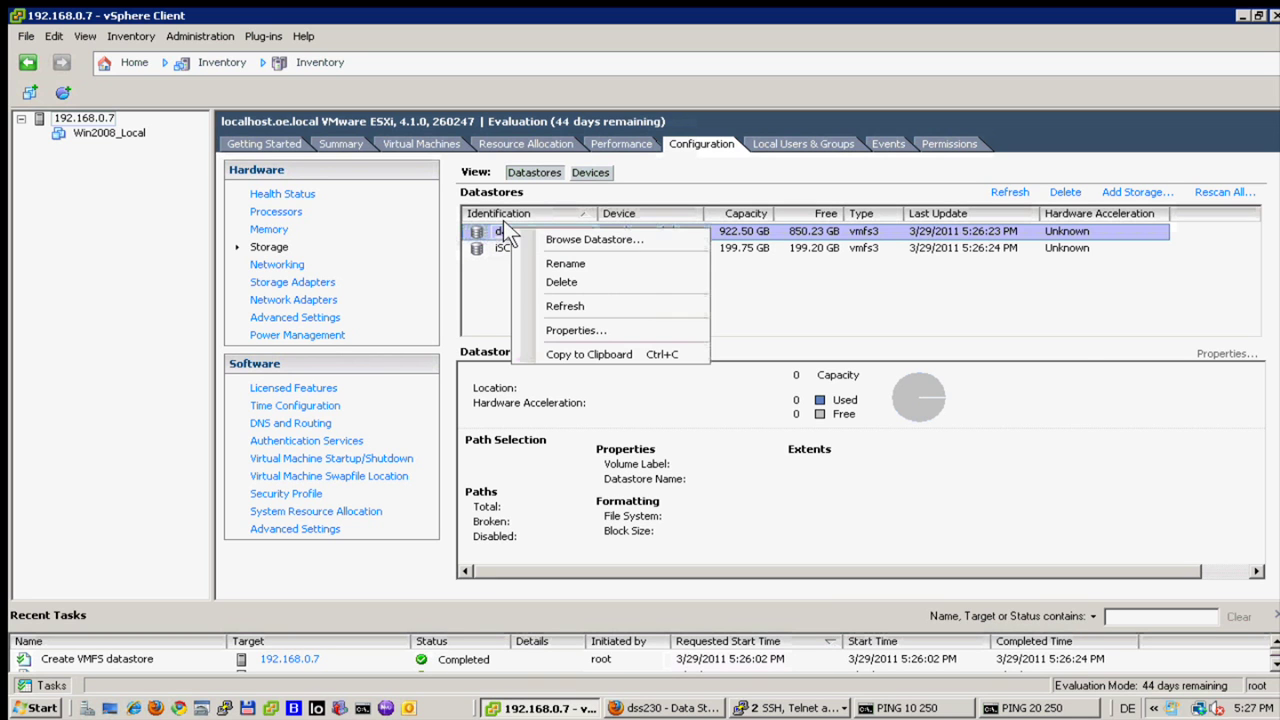
click(551, 237)
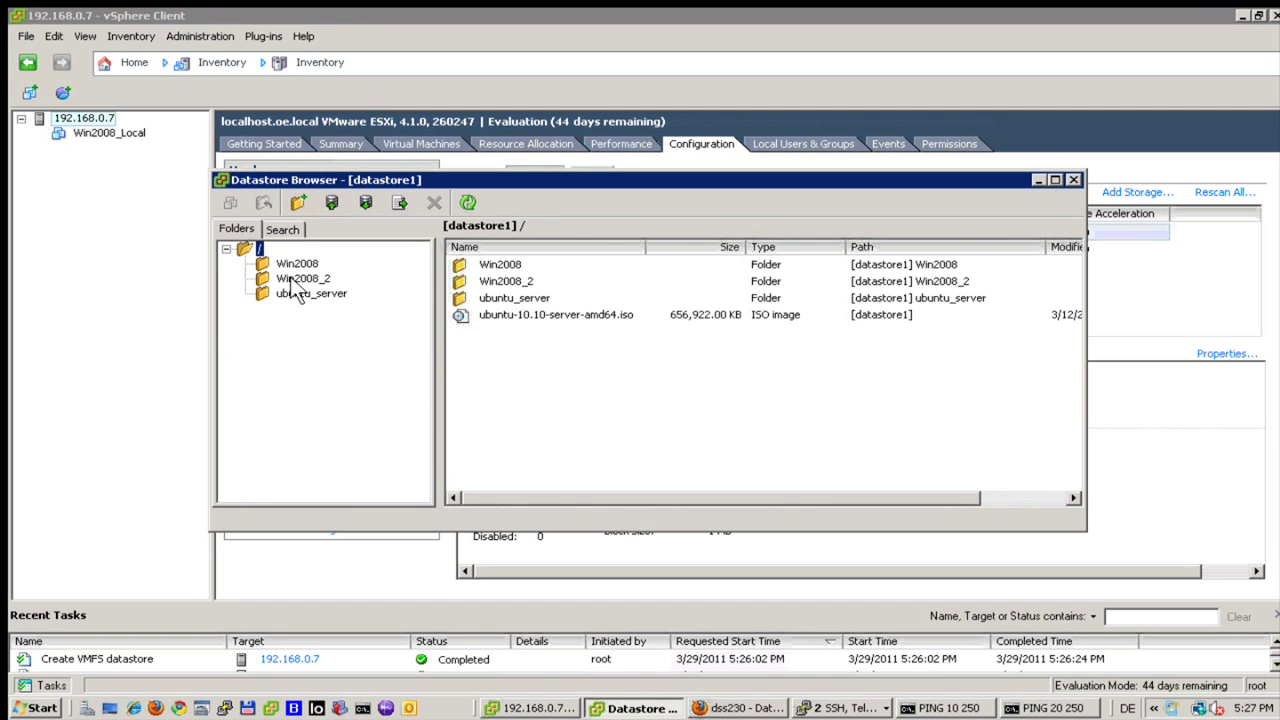
right_click(461, 266)
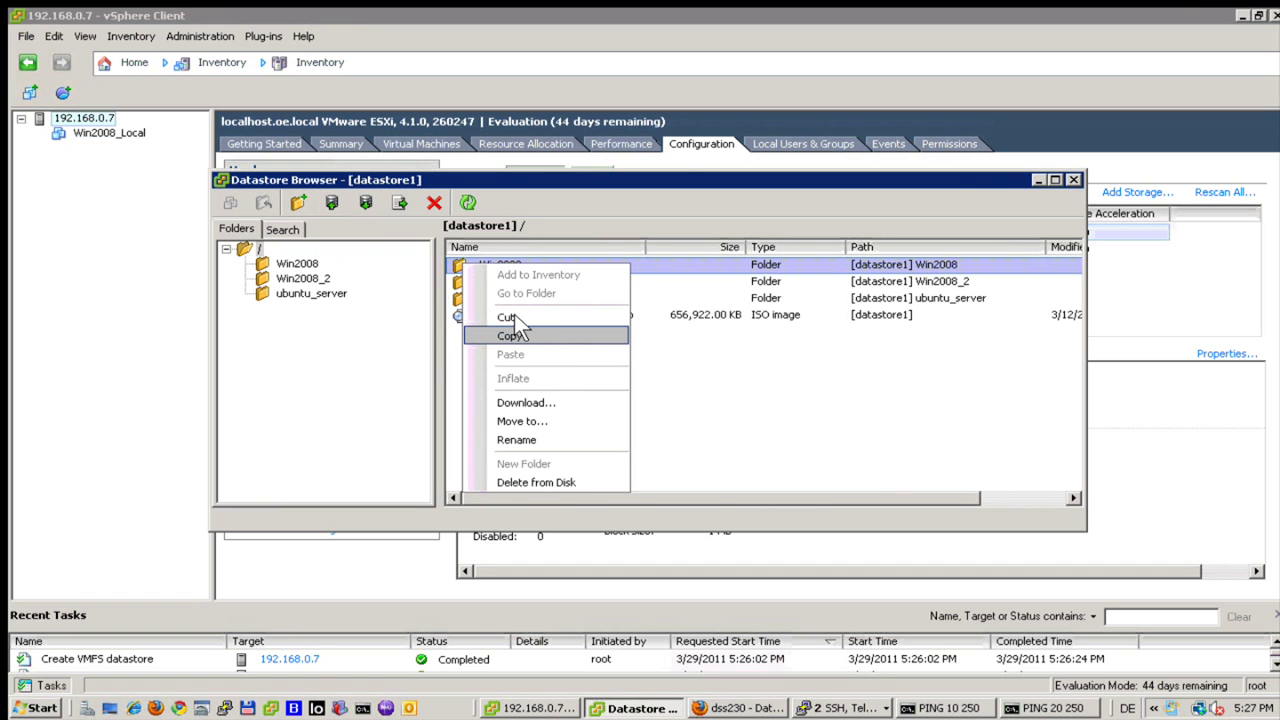
click(517, 336)
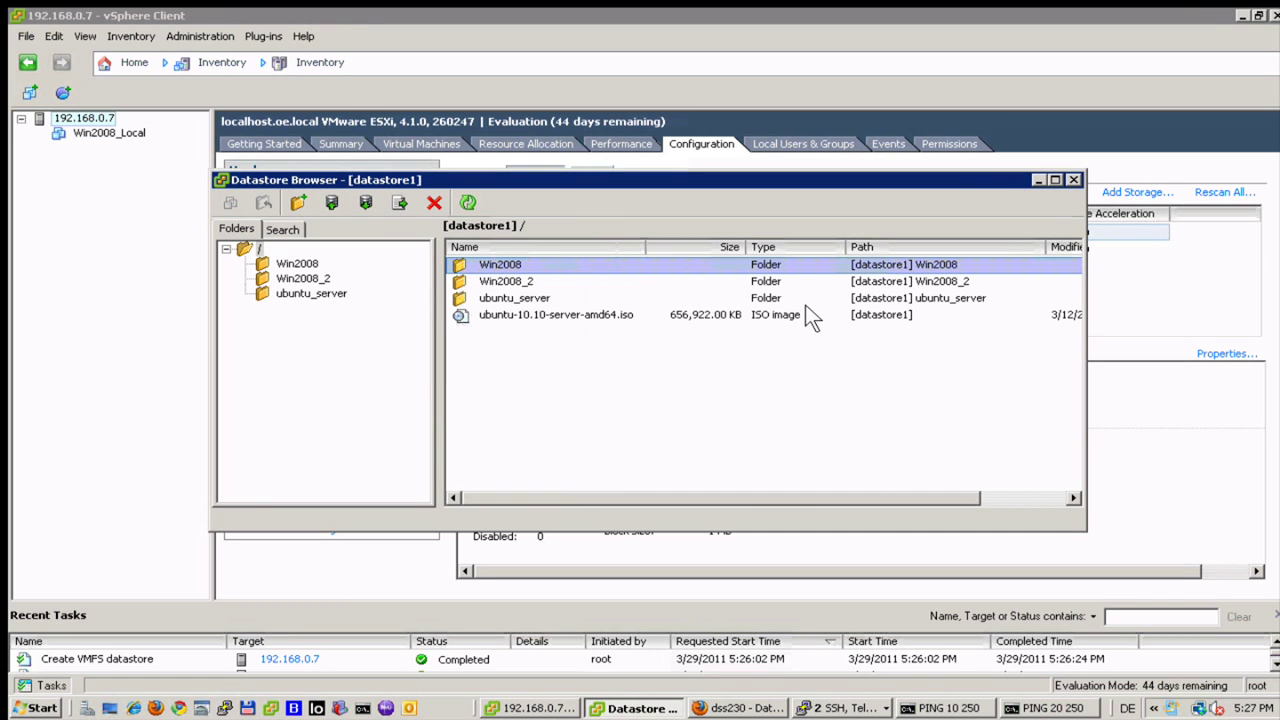
click(1039, 178)
Paste the Win2008 folder into the empty iSCSI-mpio datastore to start the copy.
click(520, 248)
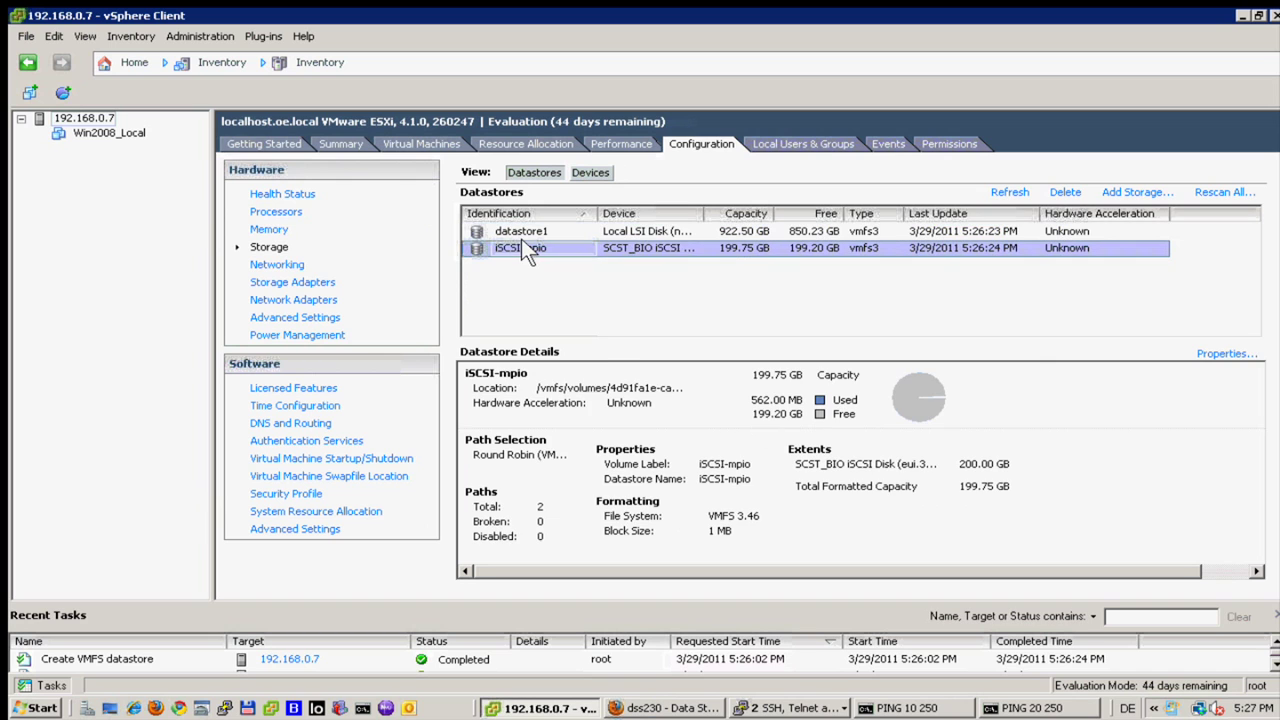
right_click(532, 250)
click(600, 258)
right_click(536, 283)
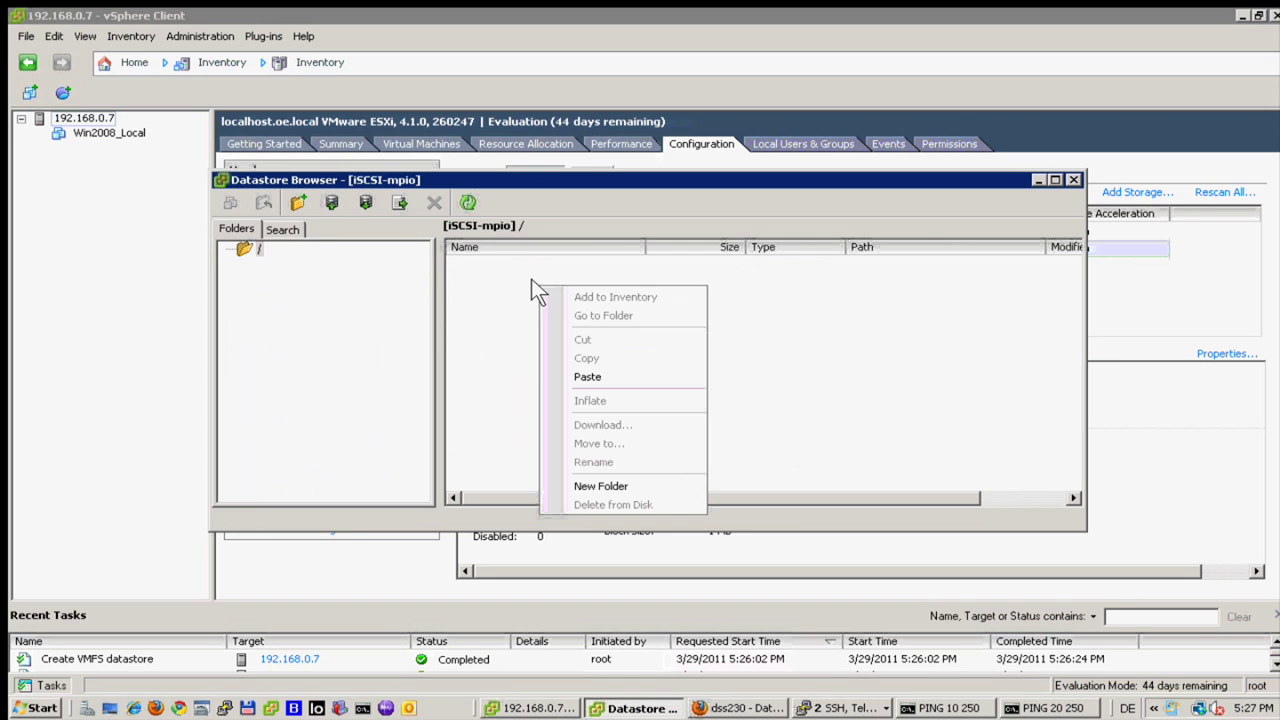
click(604, 377)
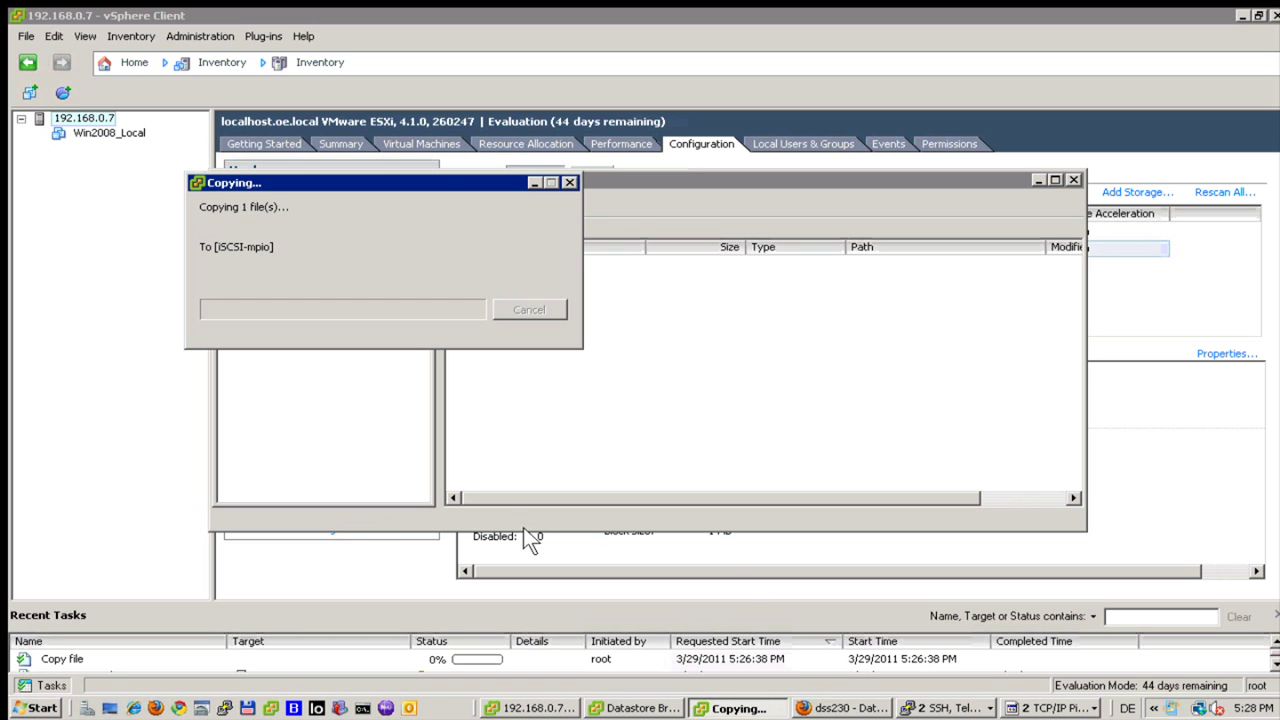
click(801, 707)
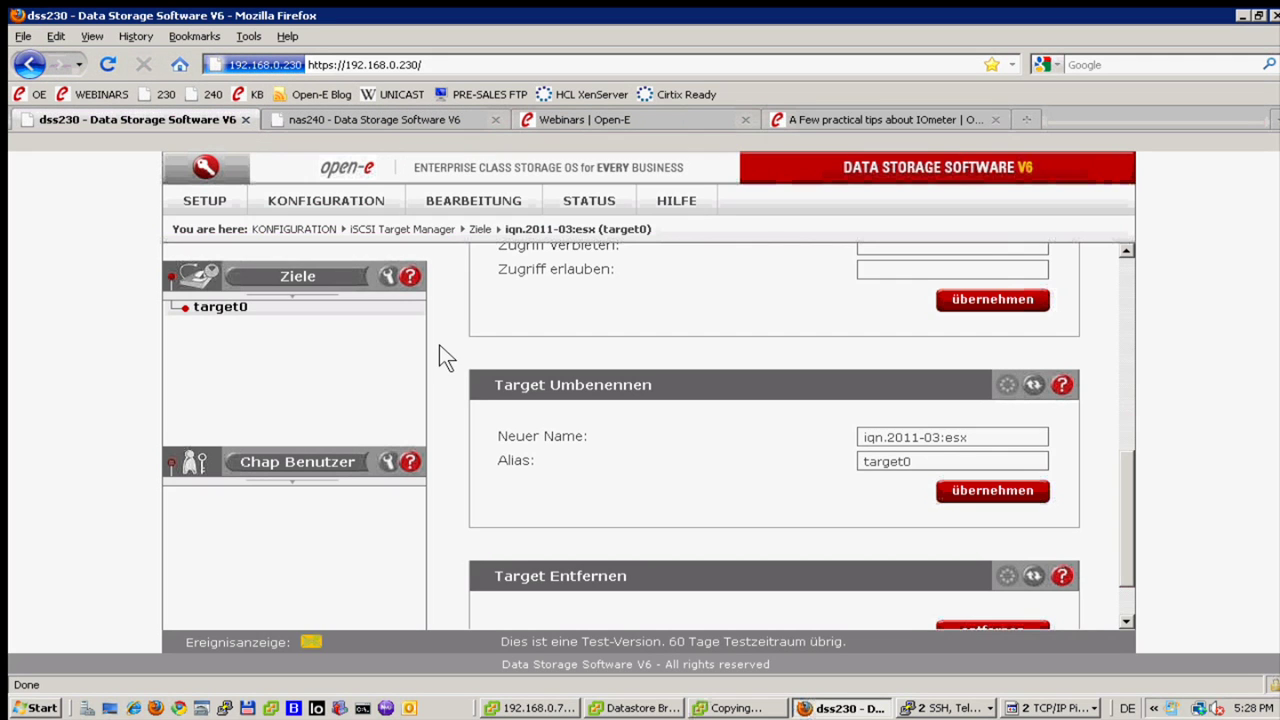
Go to the SETUP > Netzwerk > Failover page on dss230.
scroll(432, 339, down, 2)
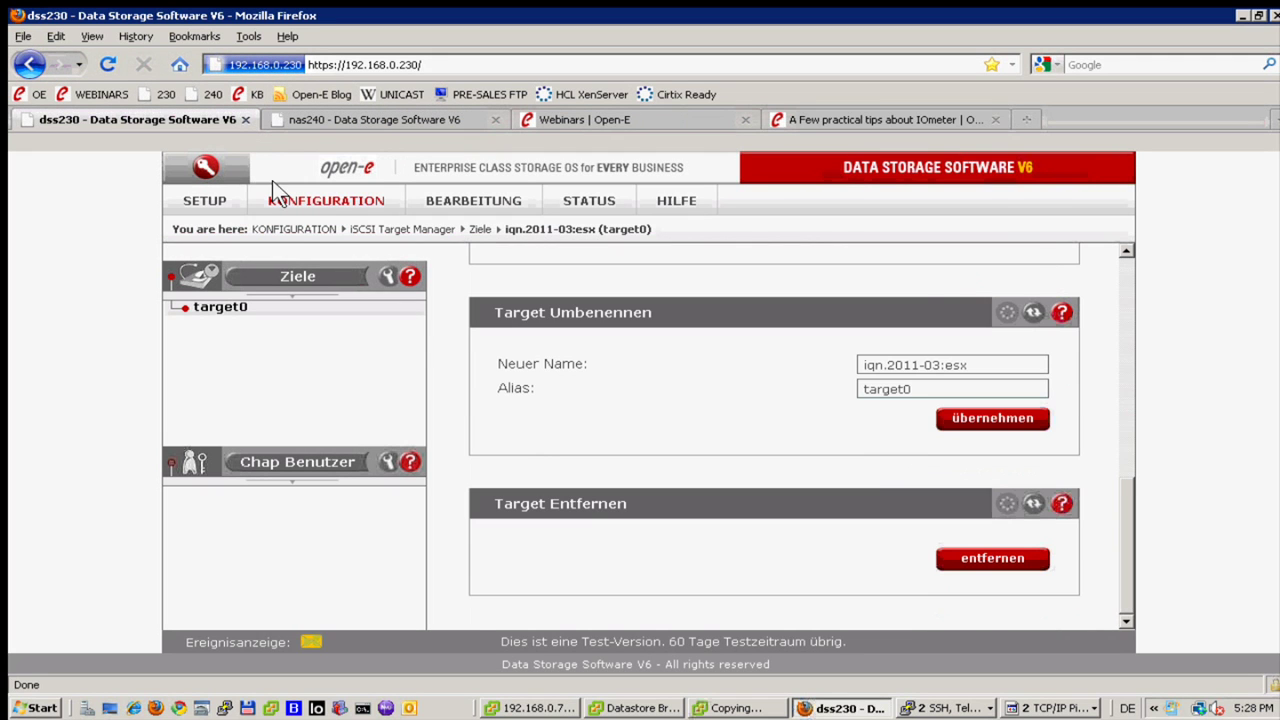
click(195, 195)
mouse_move(262, 224)
click(414, 249)
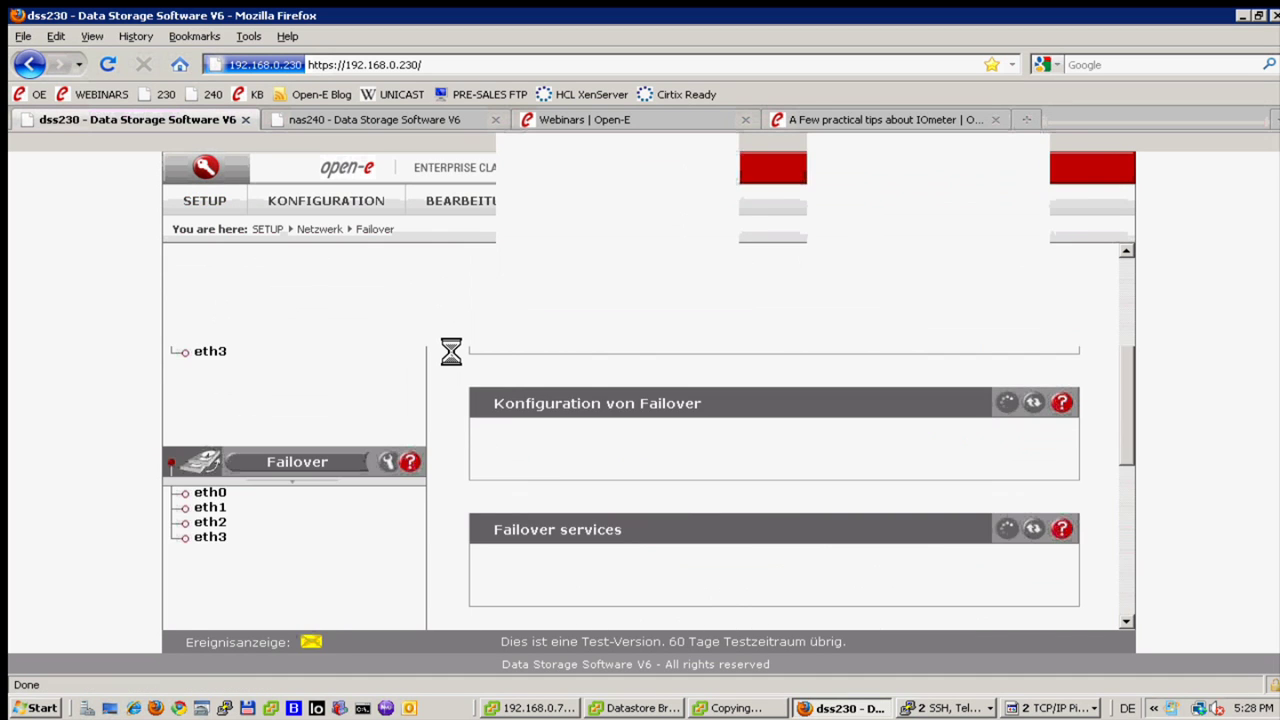
Trigger Manuelles Failover under Failover-Verwaltung on dss230 and confirm with OK.
scroll(435, 338, down, 10)
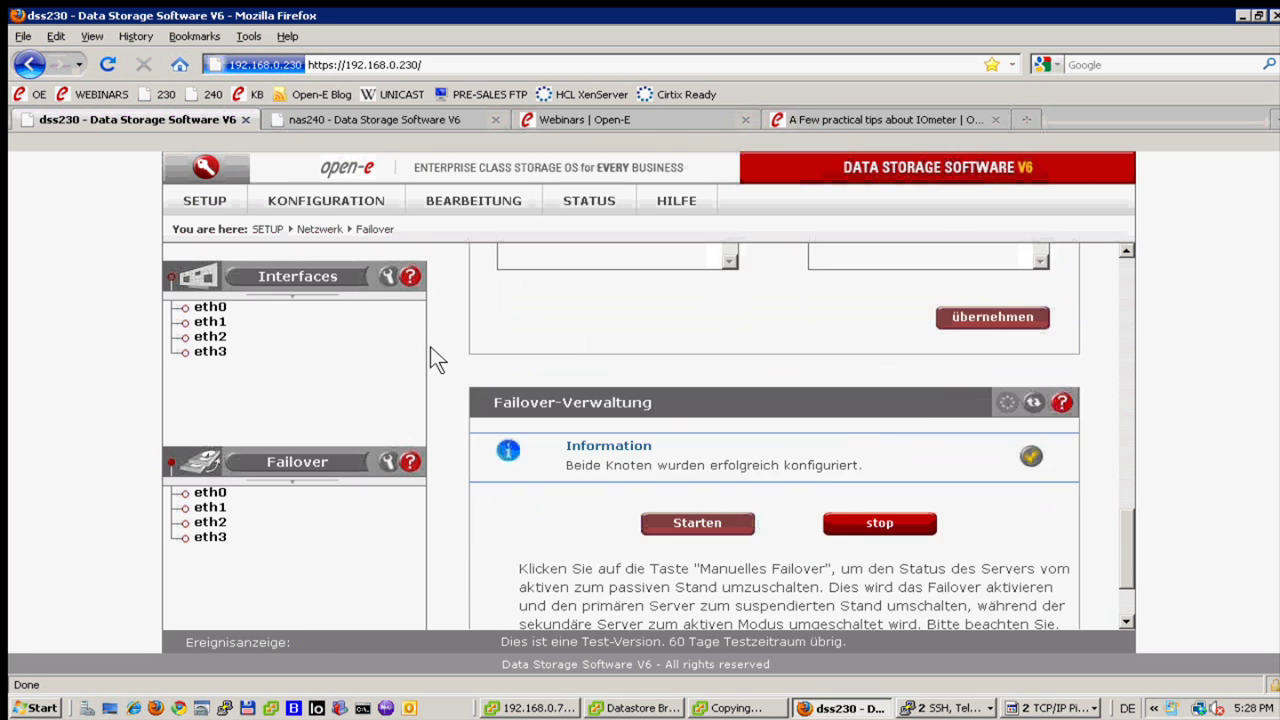
scroll(430, 346, down, 5)
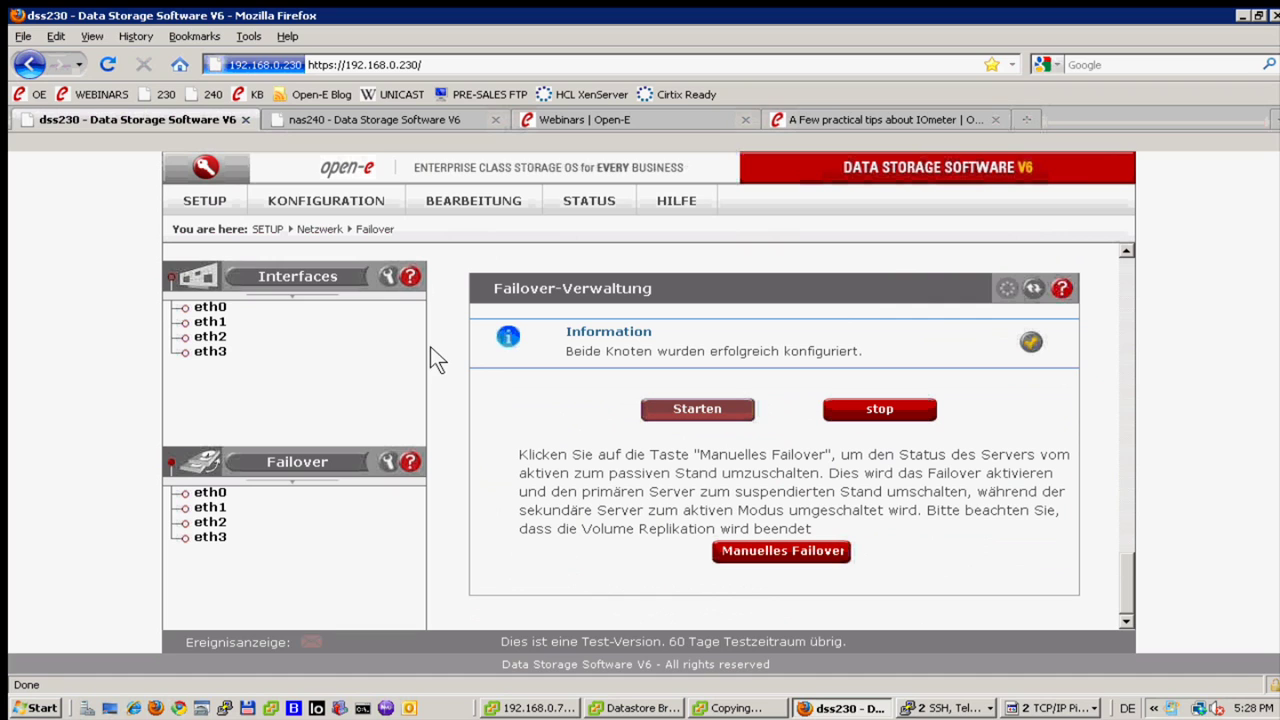
click(771, 558)
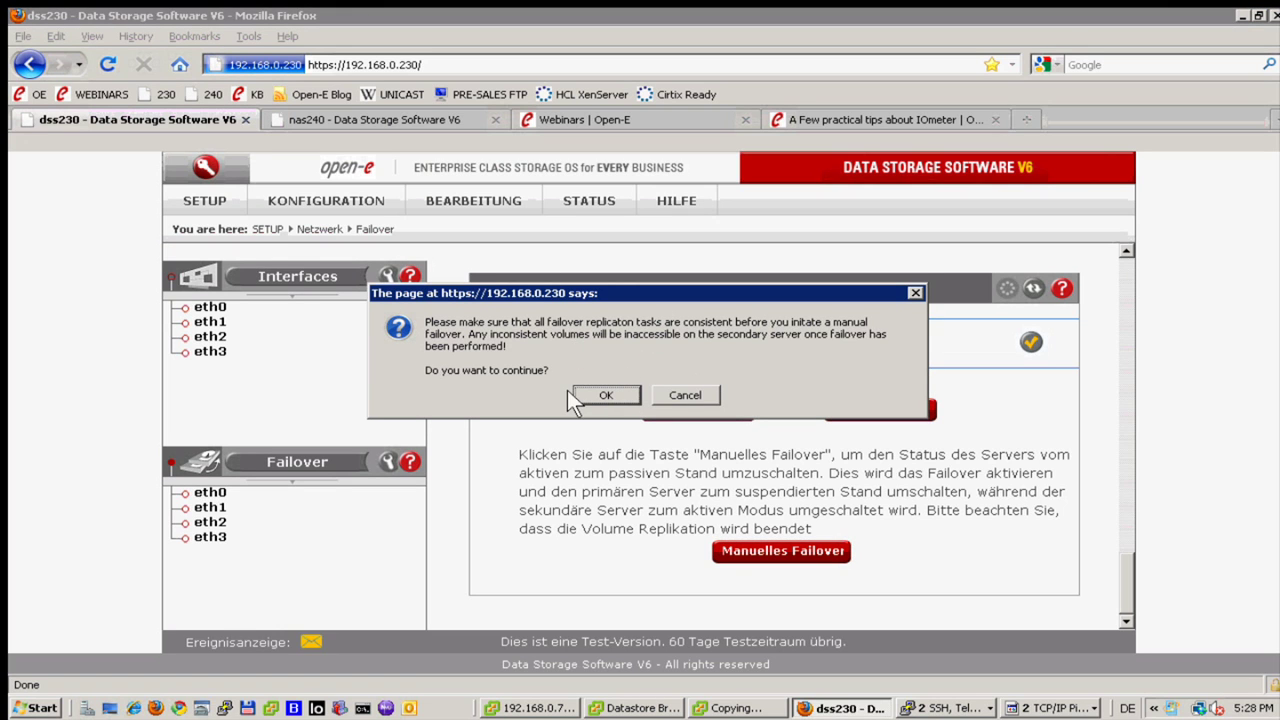
click(586, 390)
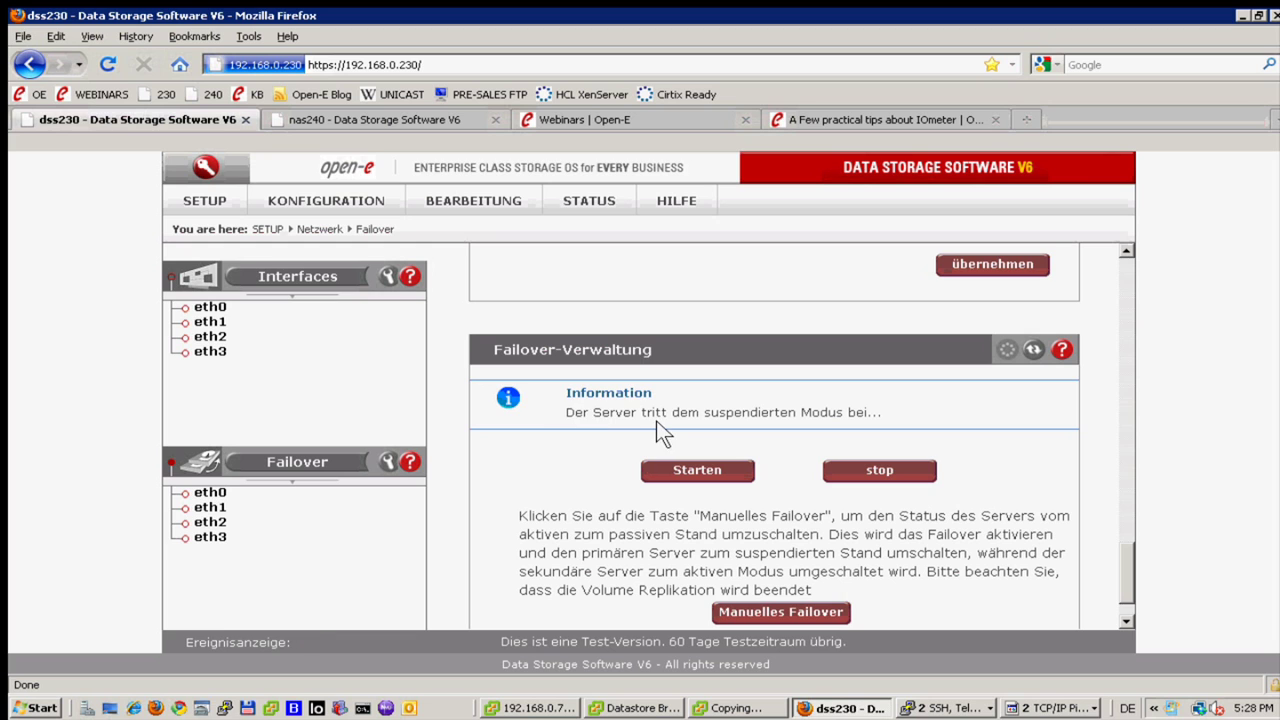
click(369, 111)
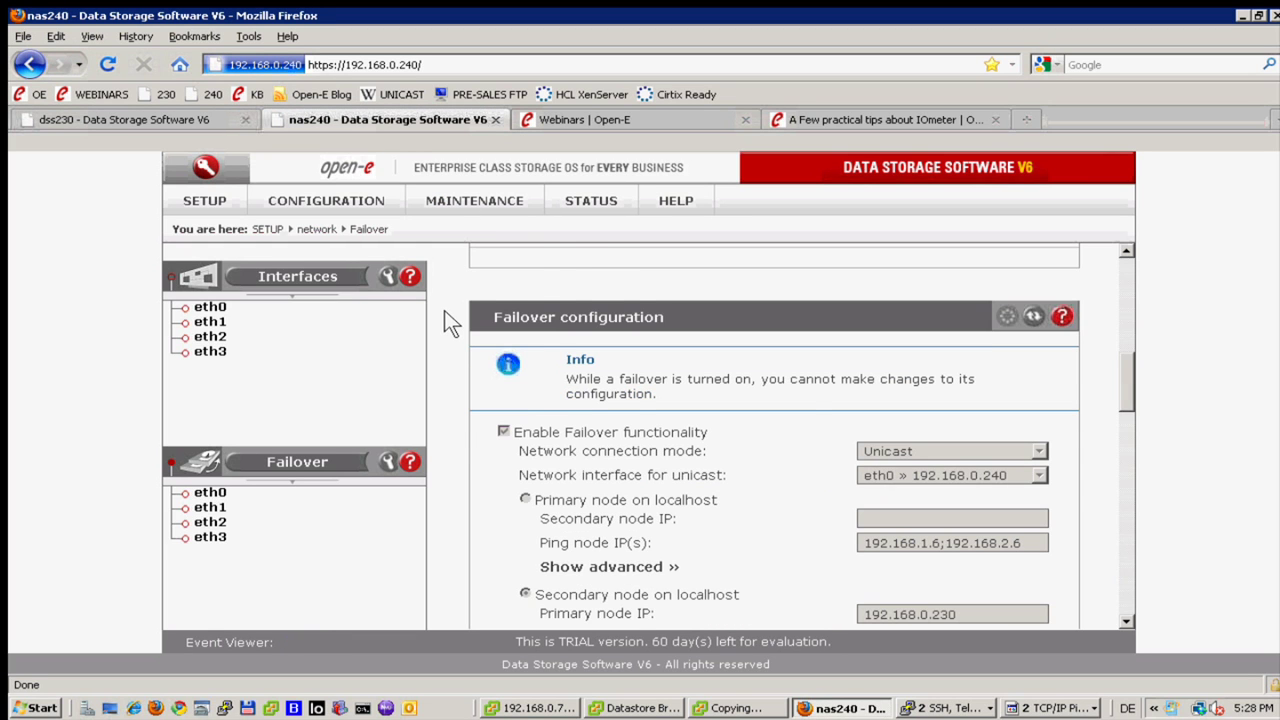
Check the Win2008 copy's progress, then return to nas240's failover page.
scroll(444, 310, up, 10)
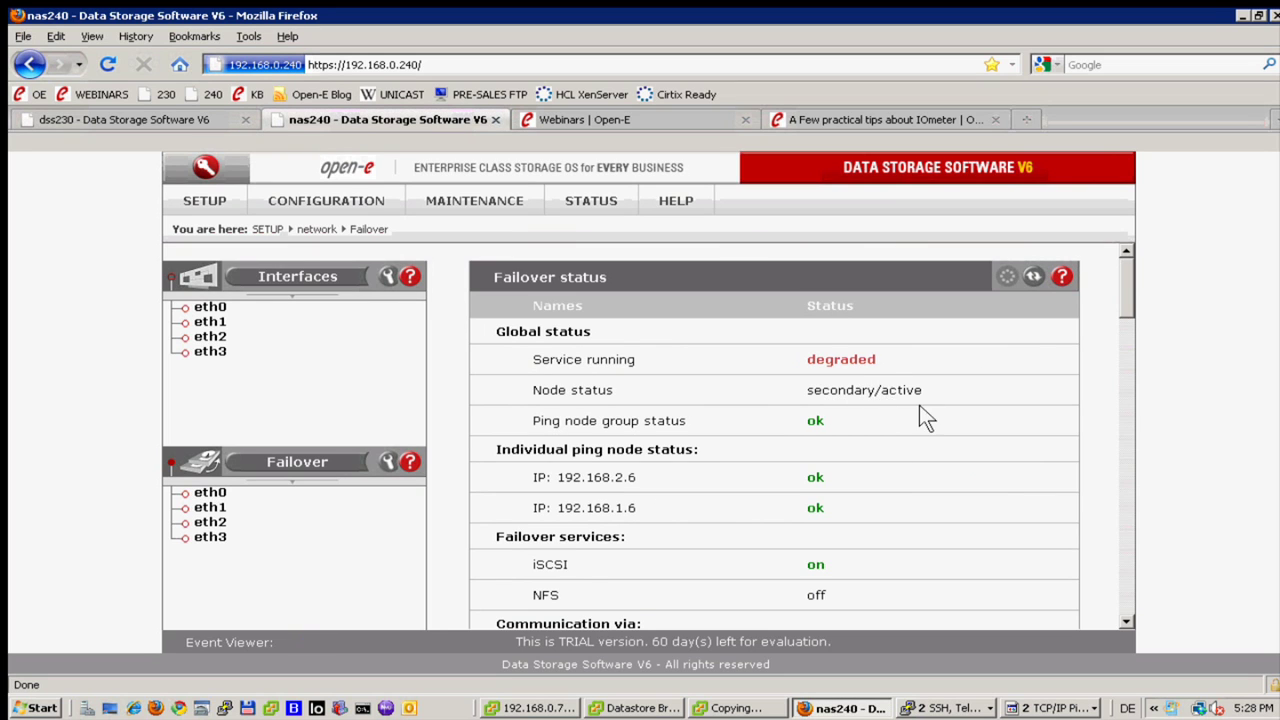
click(757, 708)
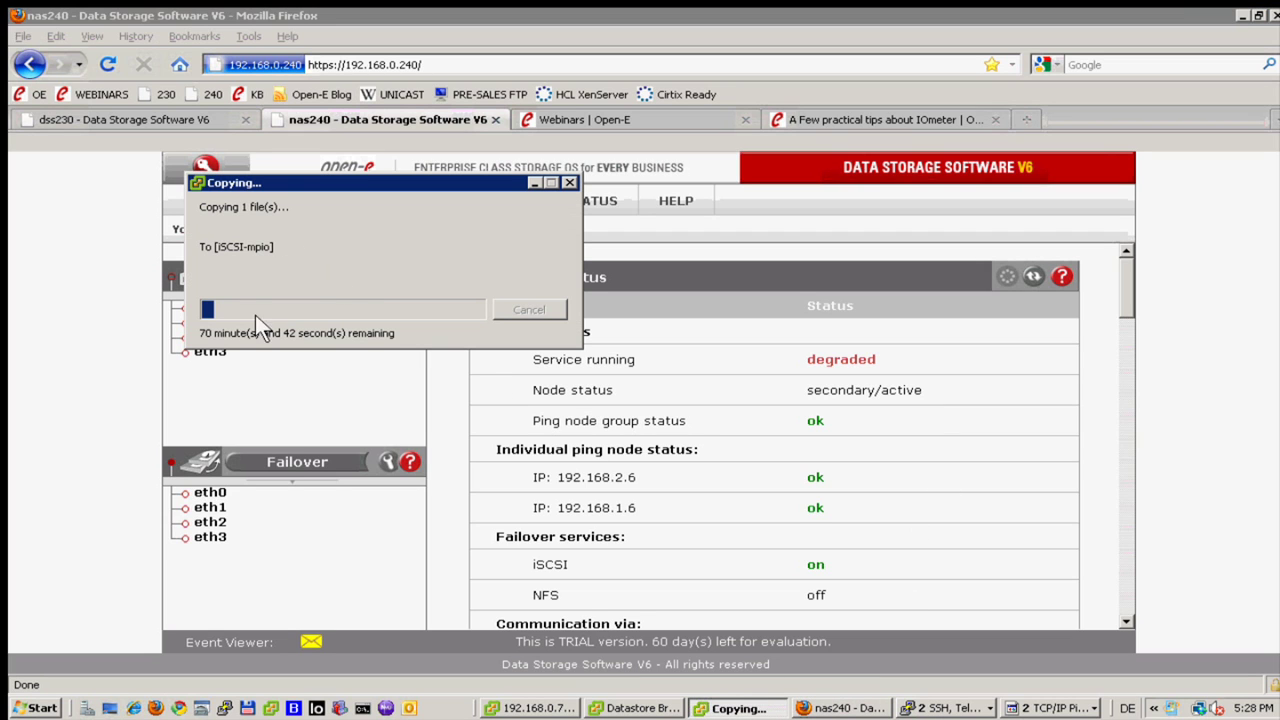
click(441, 430)
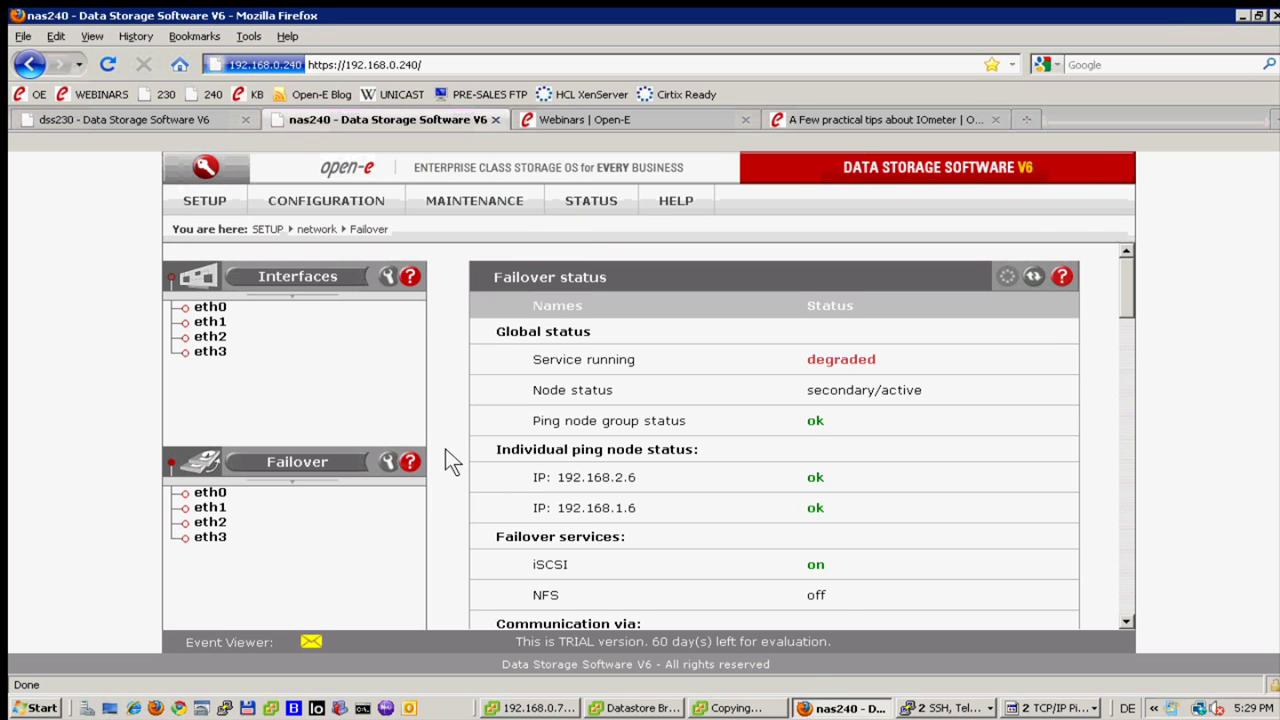
Sync volumes back to the primary and expand the m0000_reverse replication task details.
scroll(447, 452, down, 10)
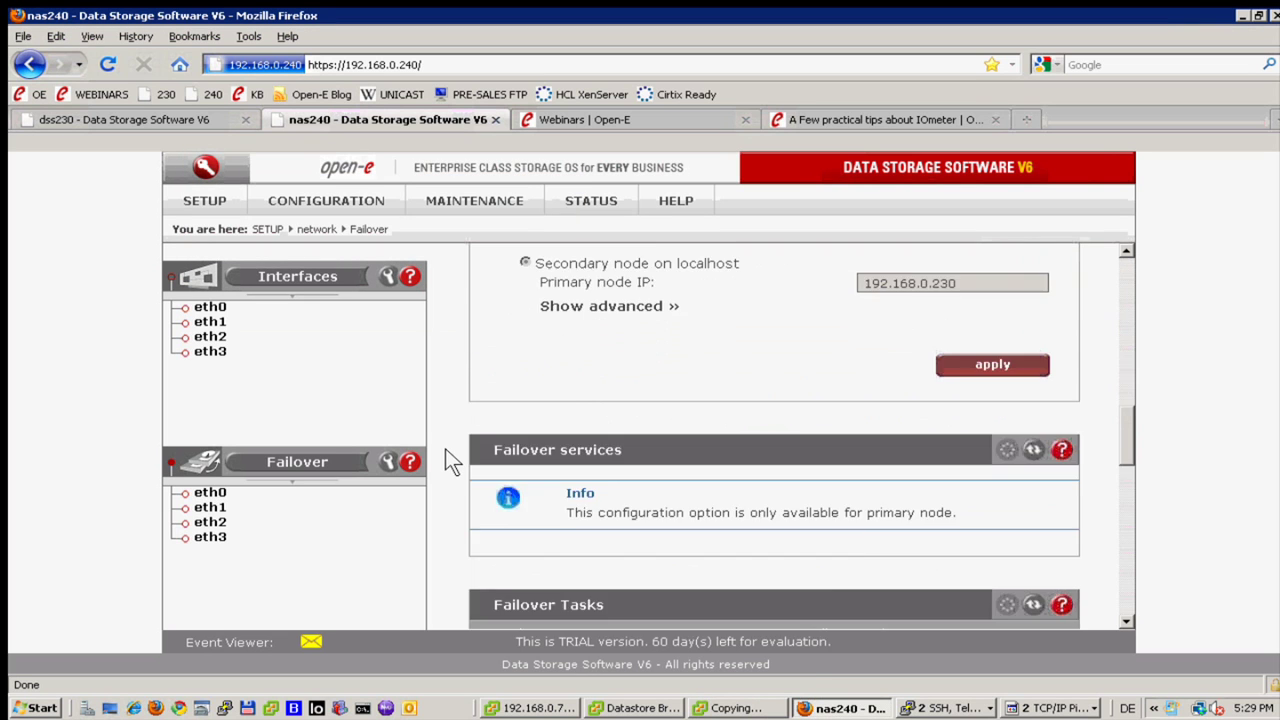
scroll(446, 451, down, 10)
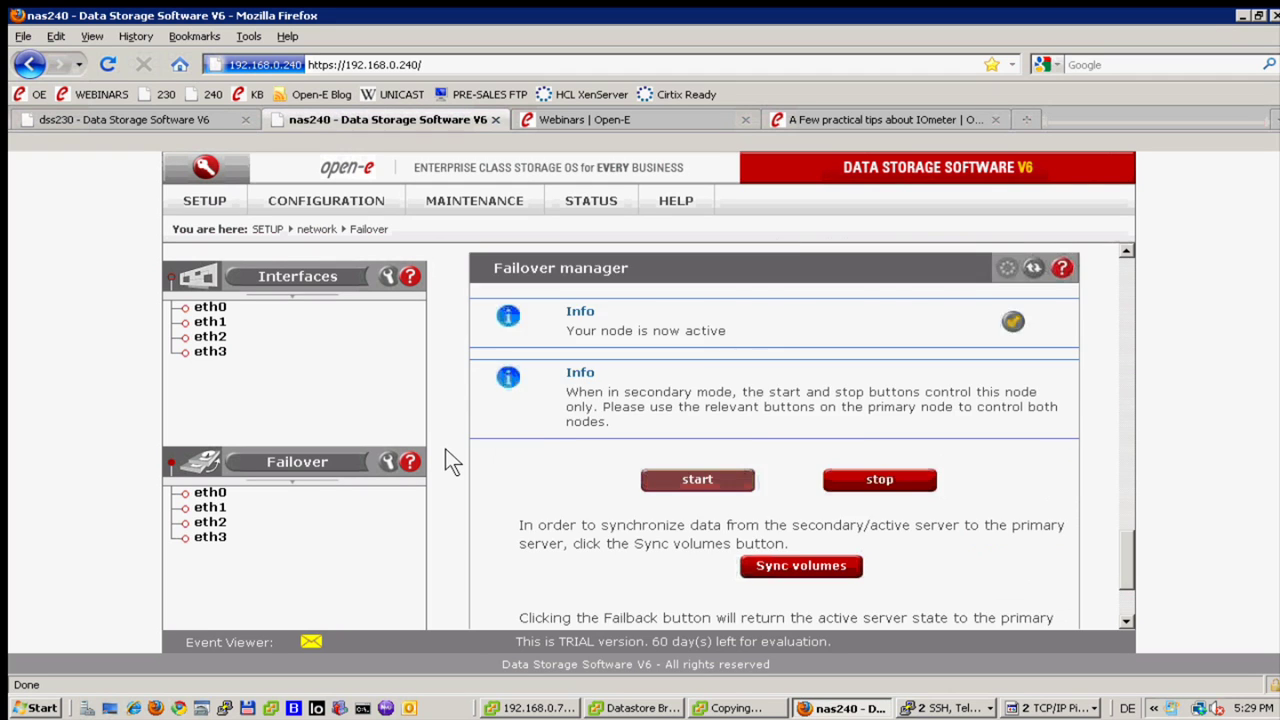
scroll(445, 448, down, 3)
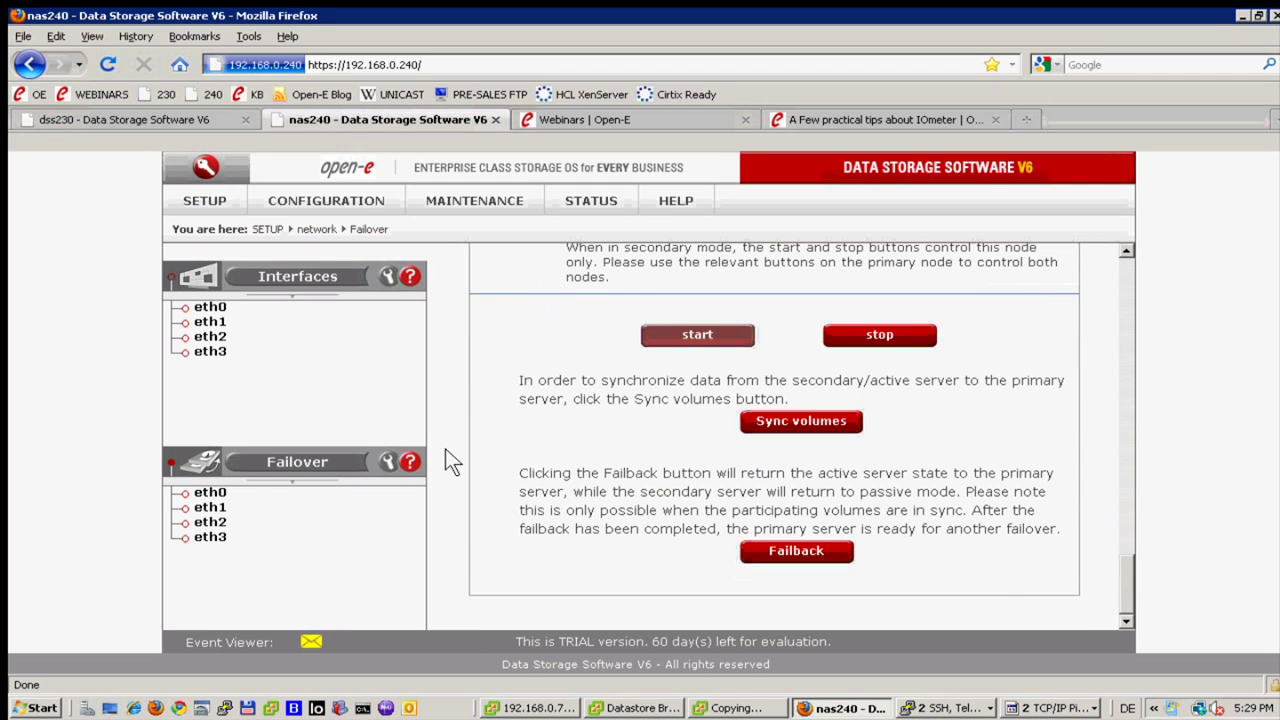
click(790, 428)
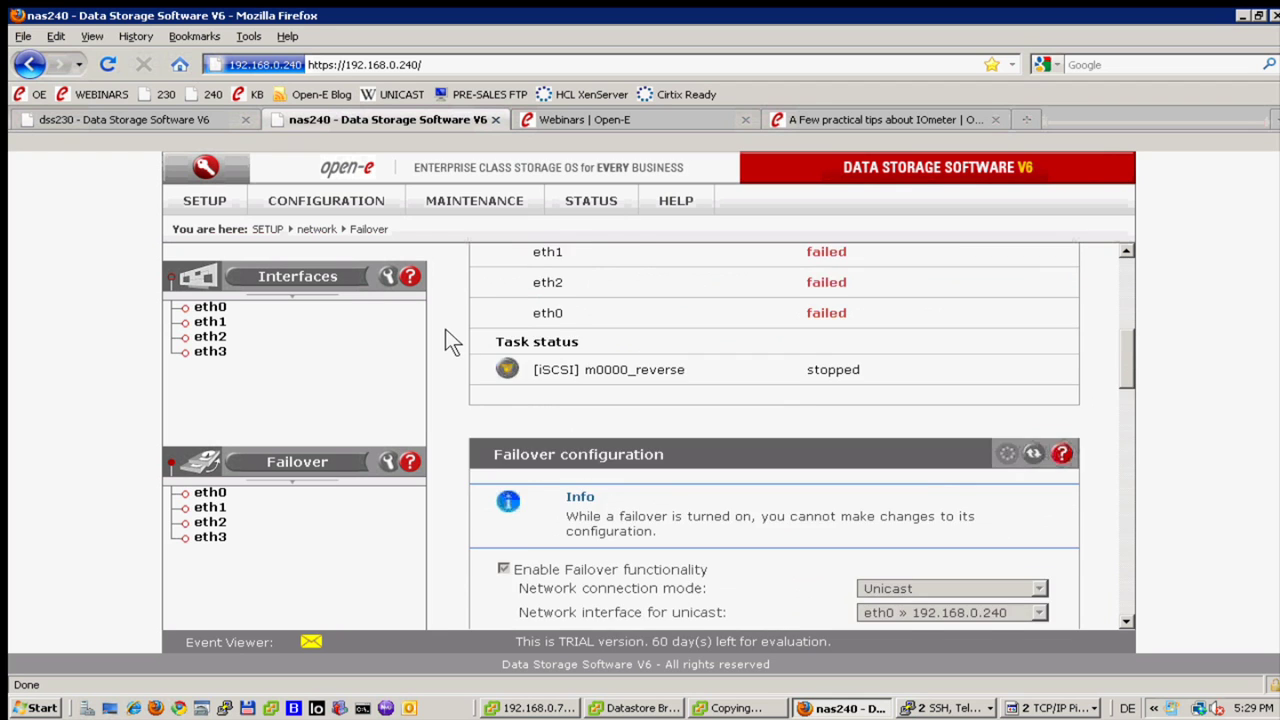
scroll(455, 330, down, 3)
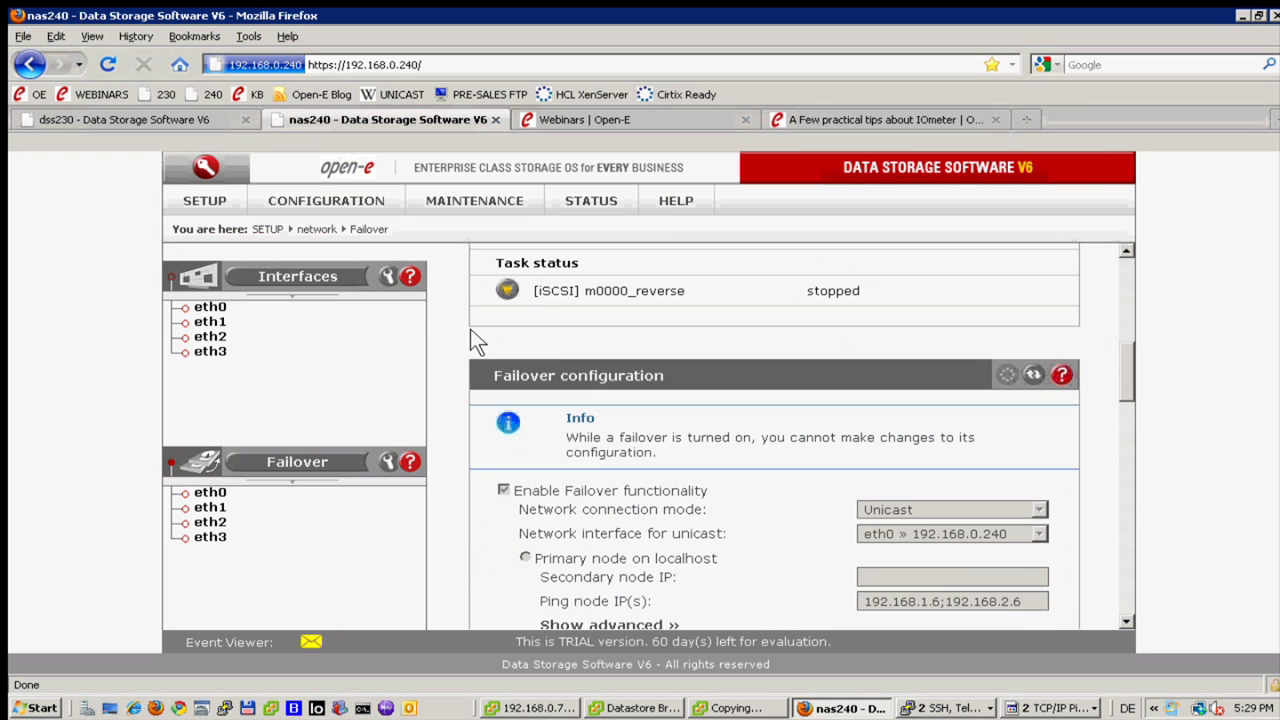
click(510, 290)
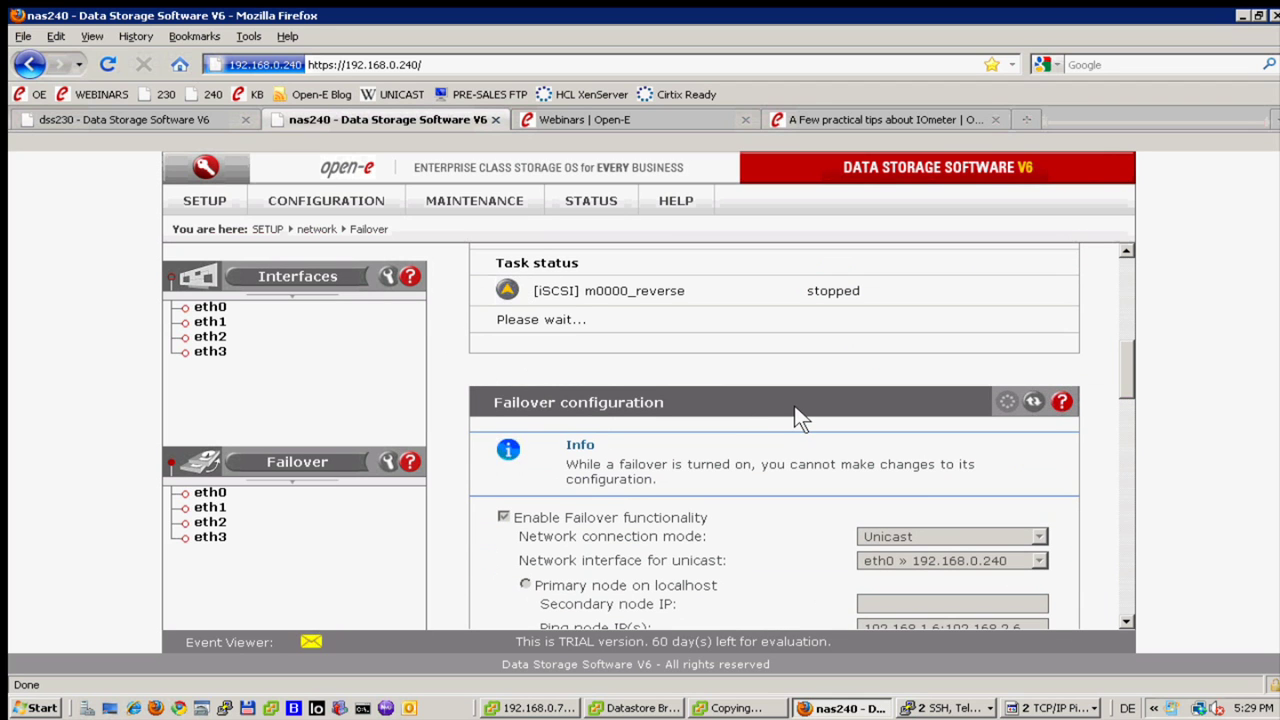
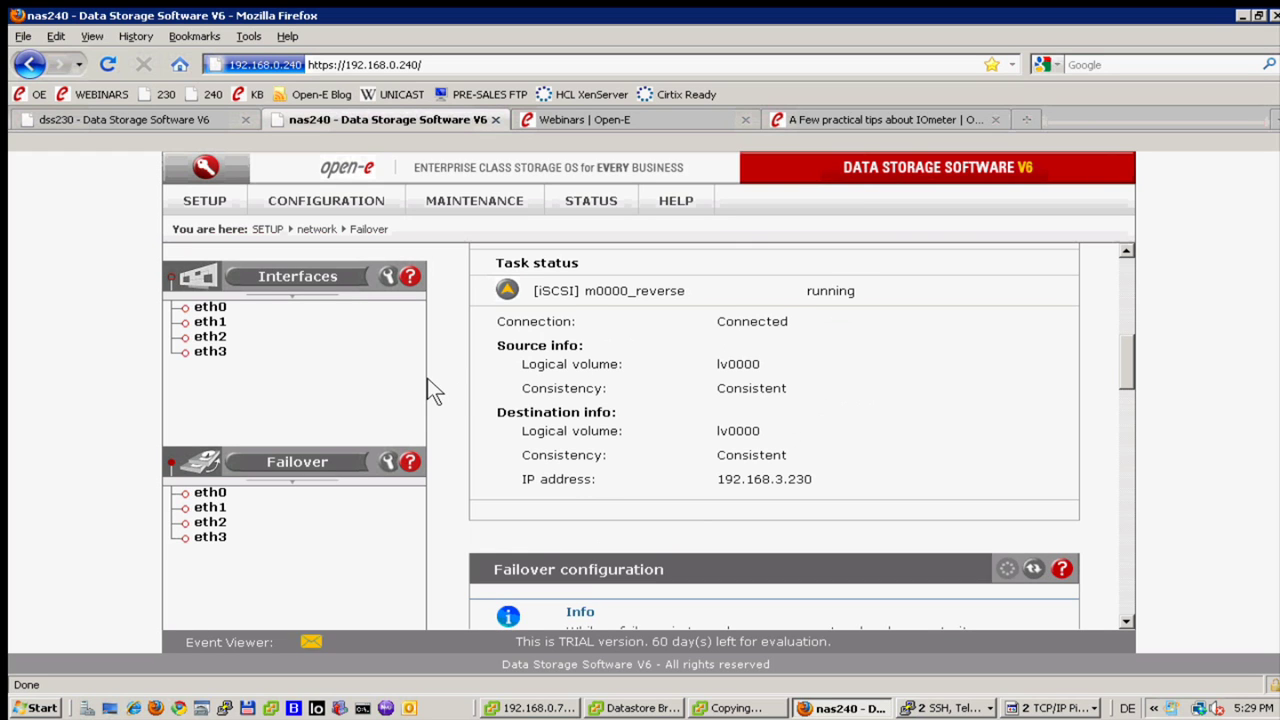
Compare the failover pages of the dss230 and nas240 nodes.
scroll(428, 380, down, 15)
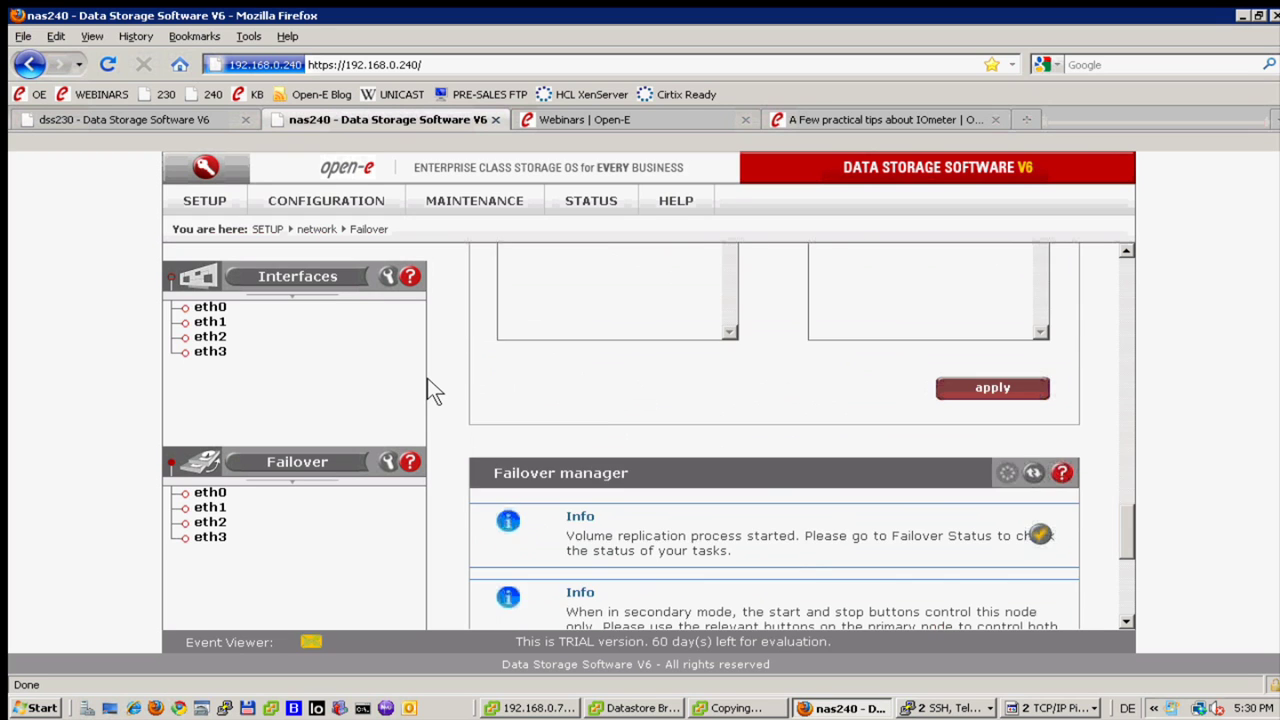
scroll(426, 380, down, 5)
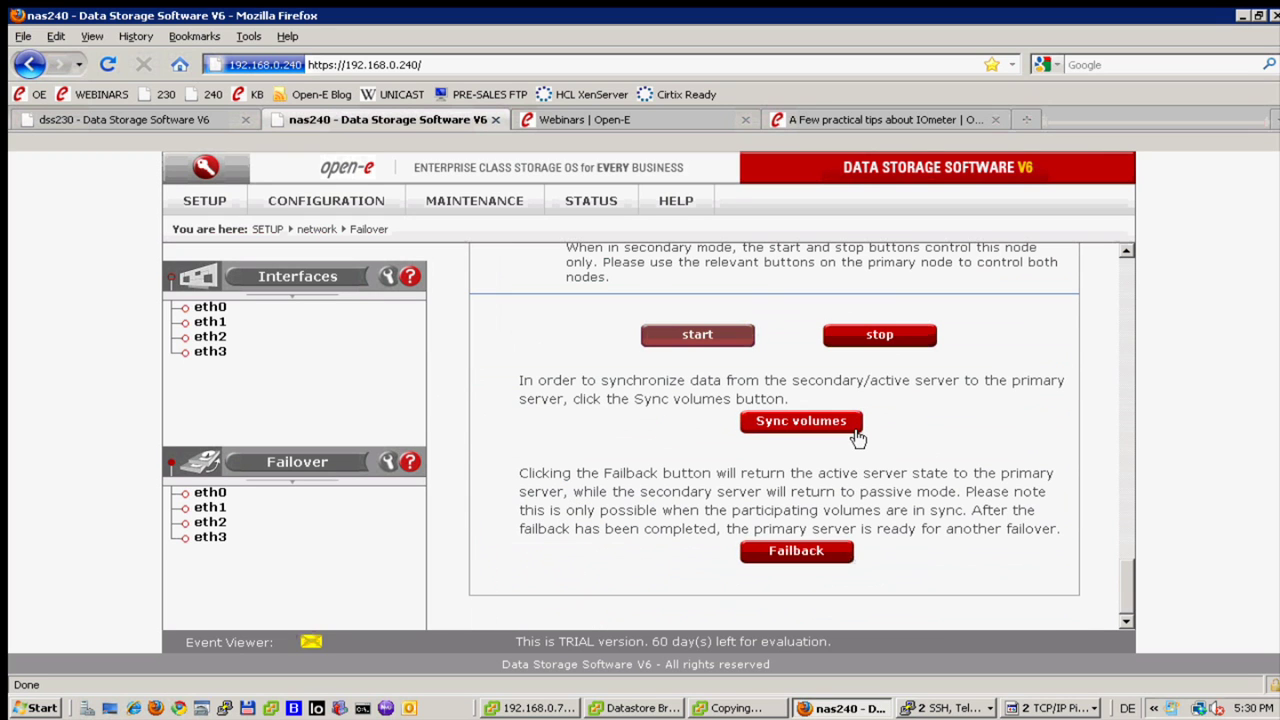
click(196, 117)
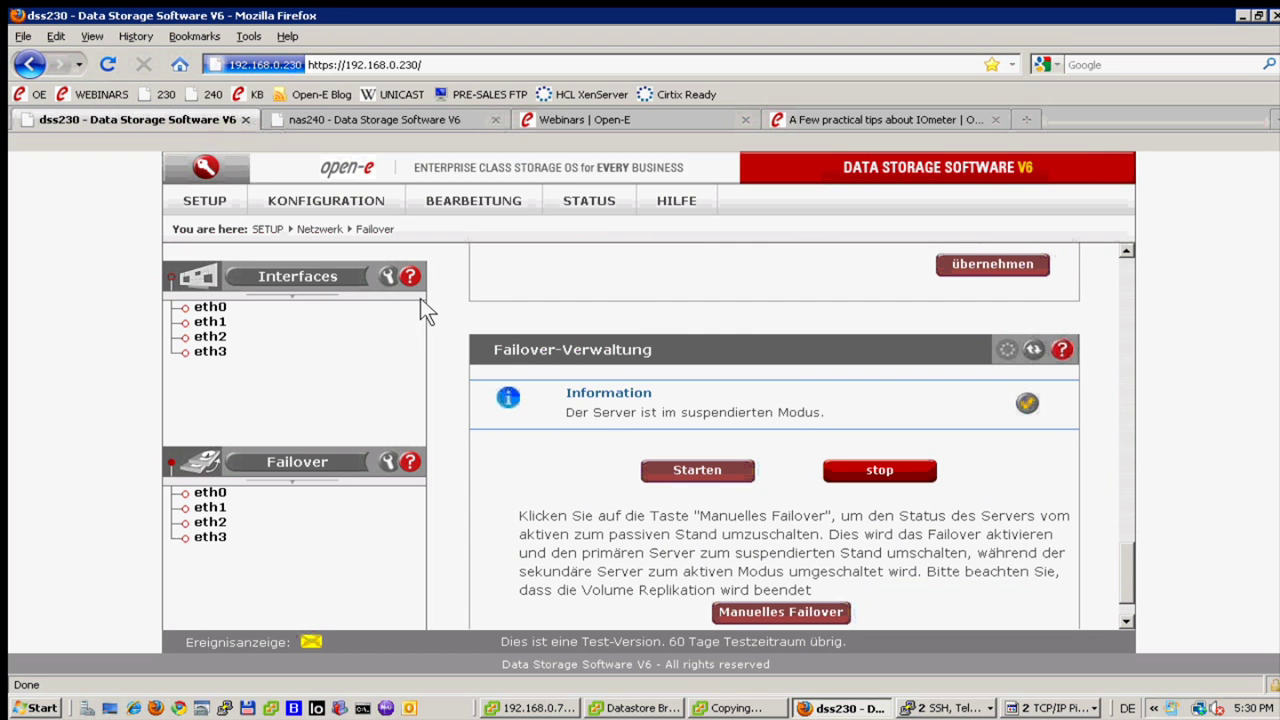
scroll(430, 307, up, 10)
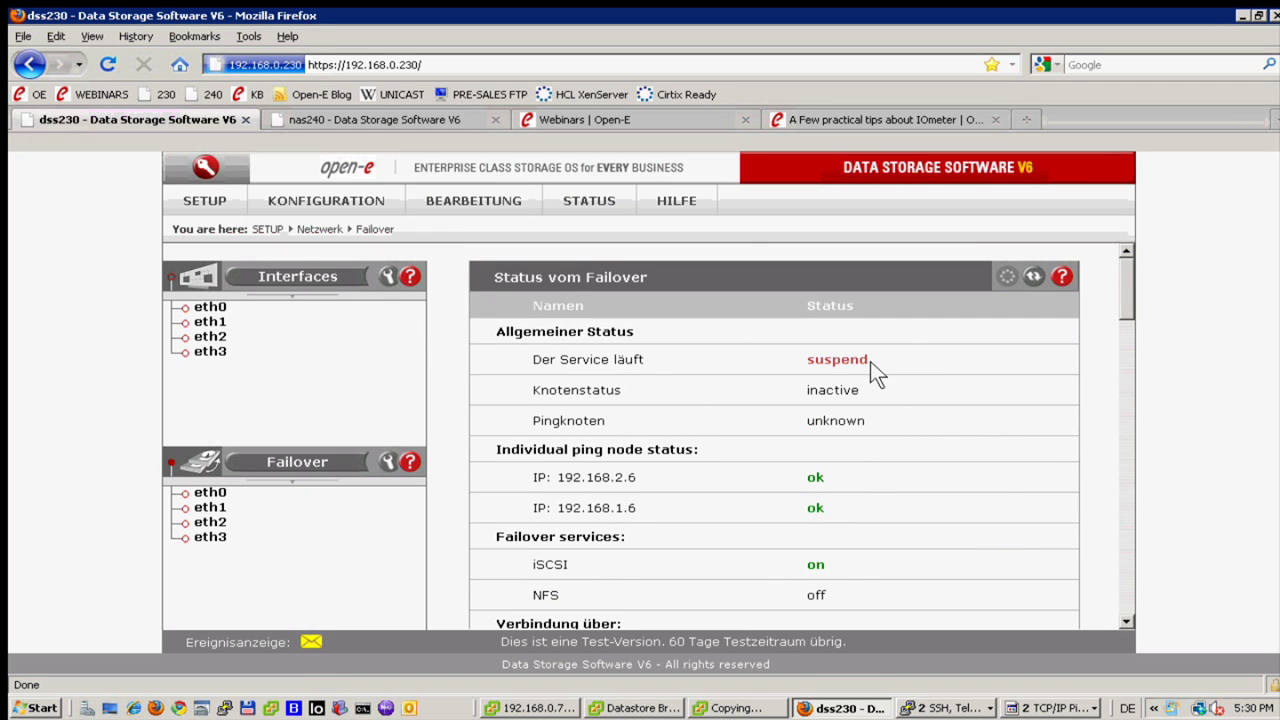
click(347, 118)
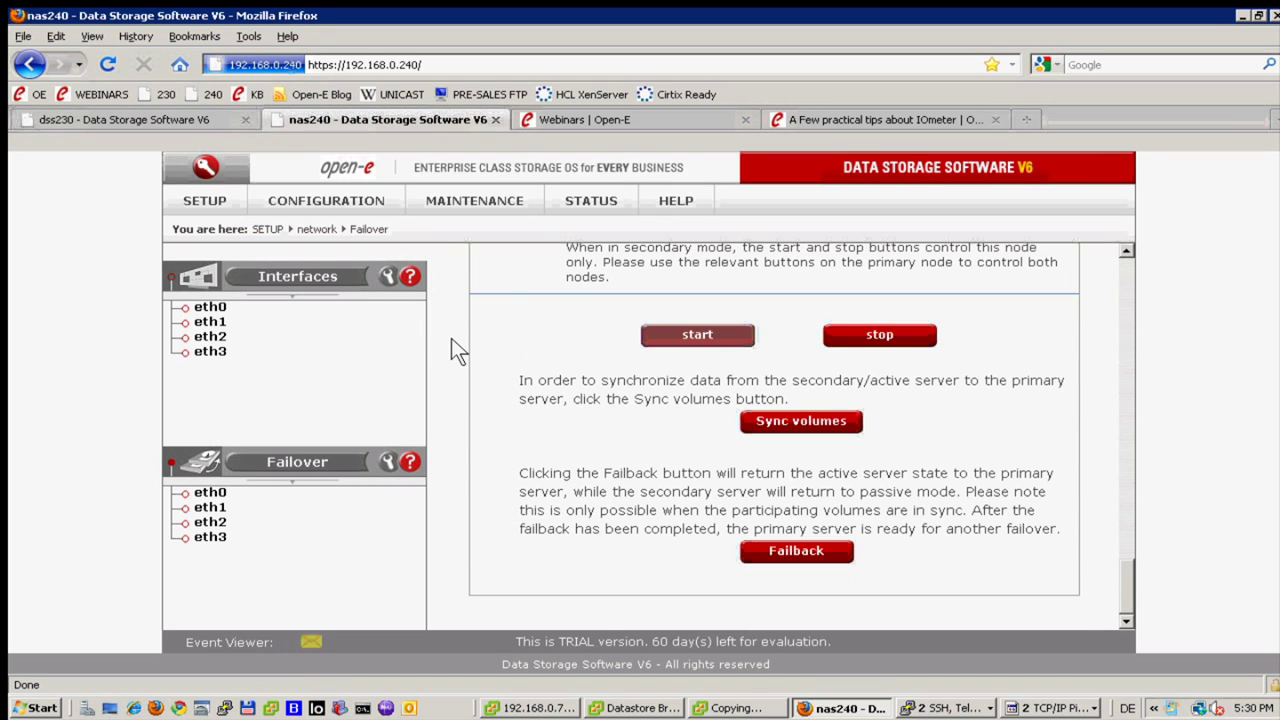
On nas240, check the secondary/active node status, start the failback, and minimize the browser.
scroll(451, 338, up, 5)
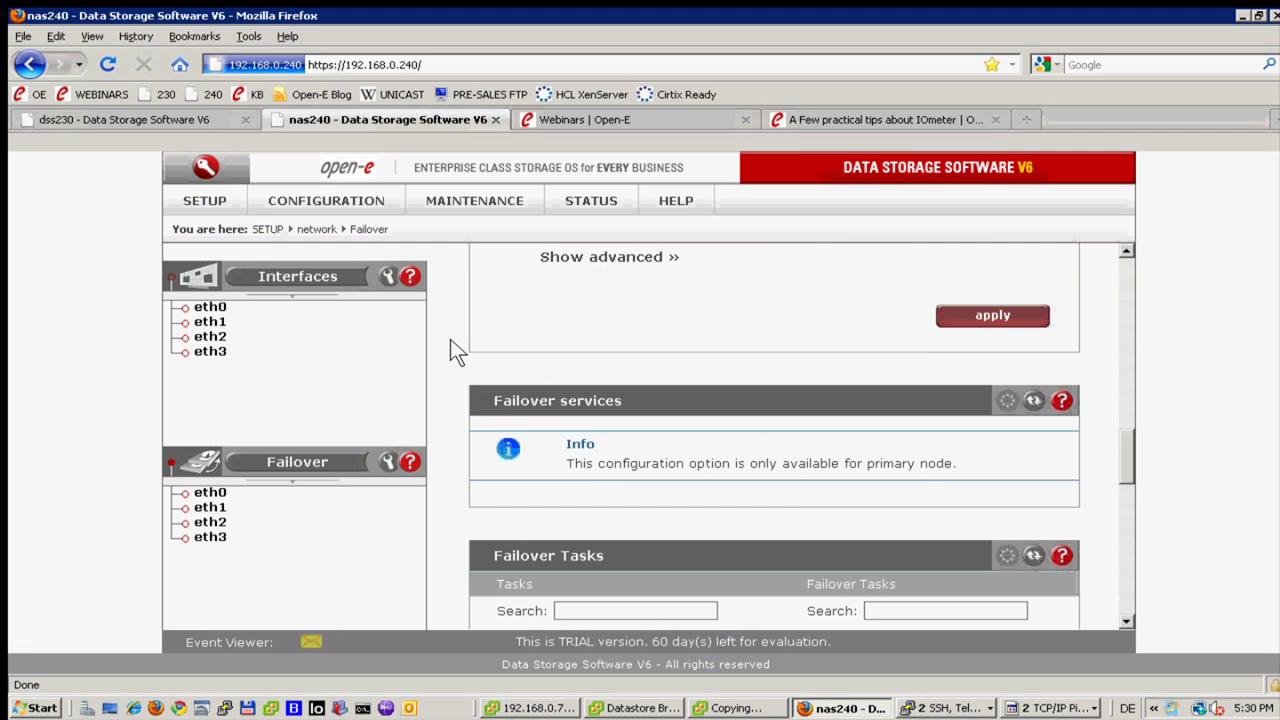
scroll(450, 339, up, 10)
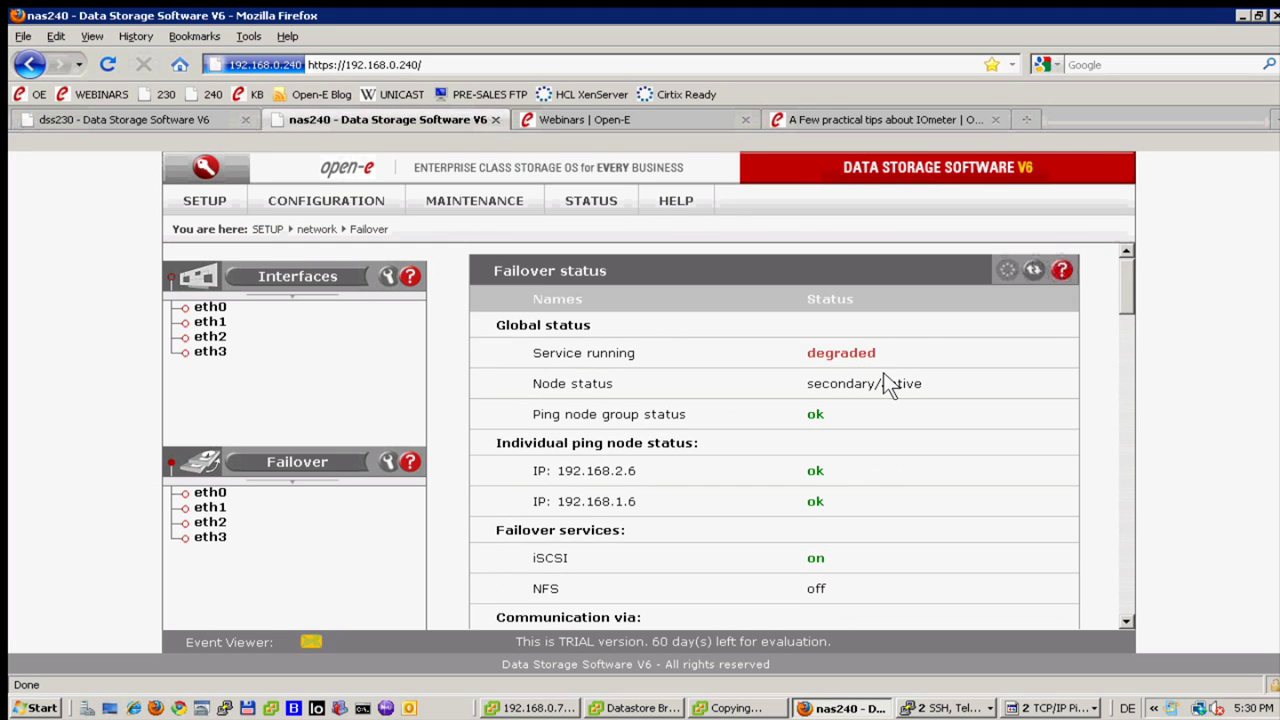
drag(835, 387, 738, 387)
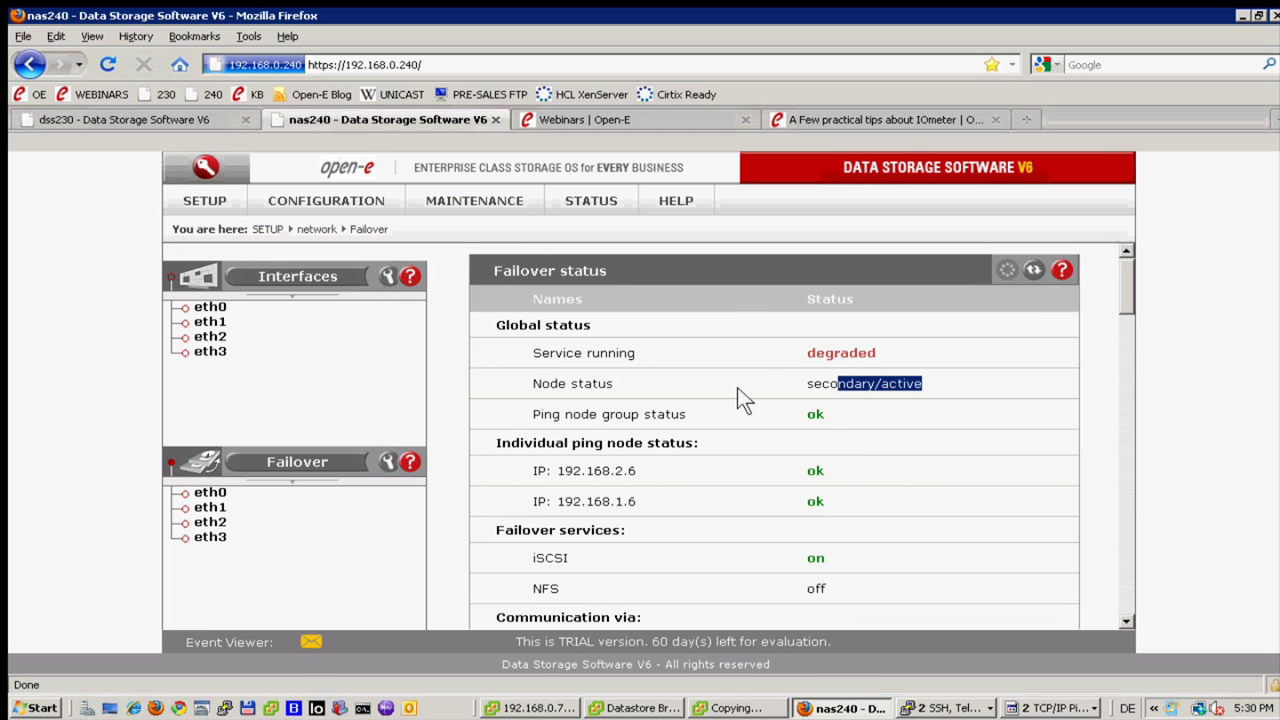
click(430, 420)
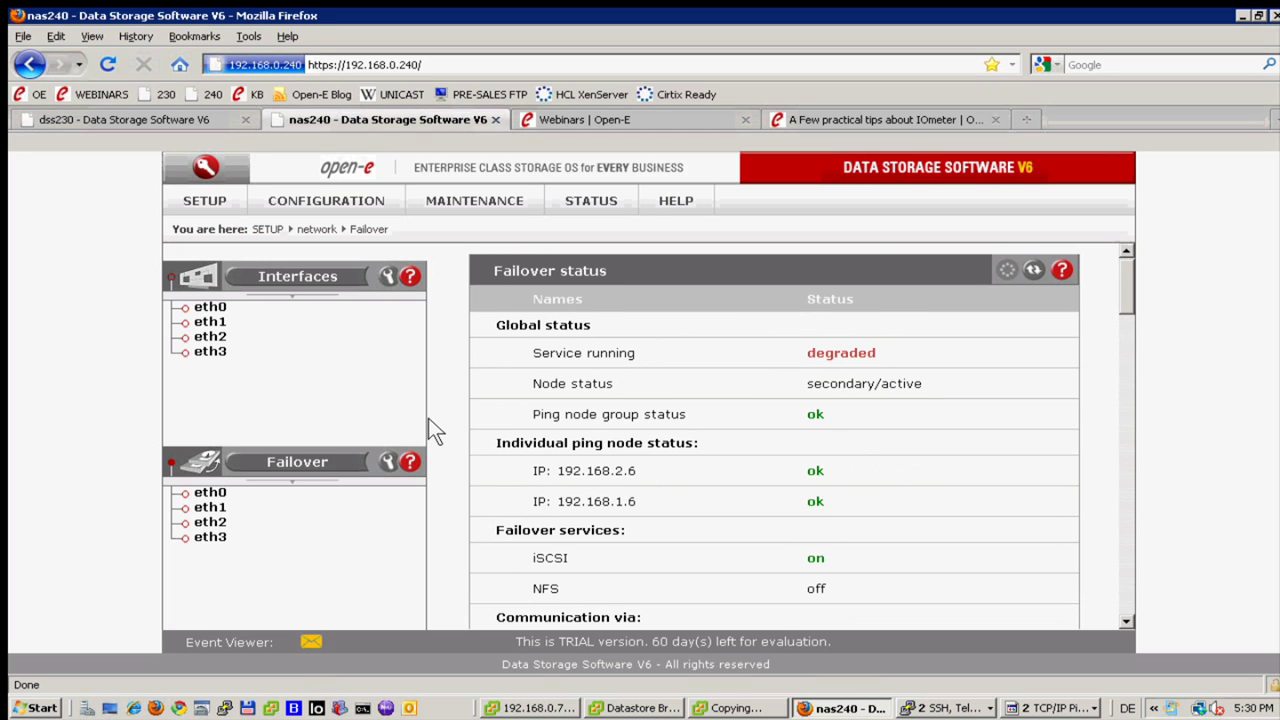
scroll(430, 420, down, 10)
scroll(428, 418, down, 15)
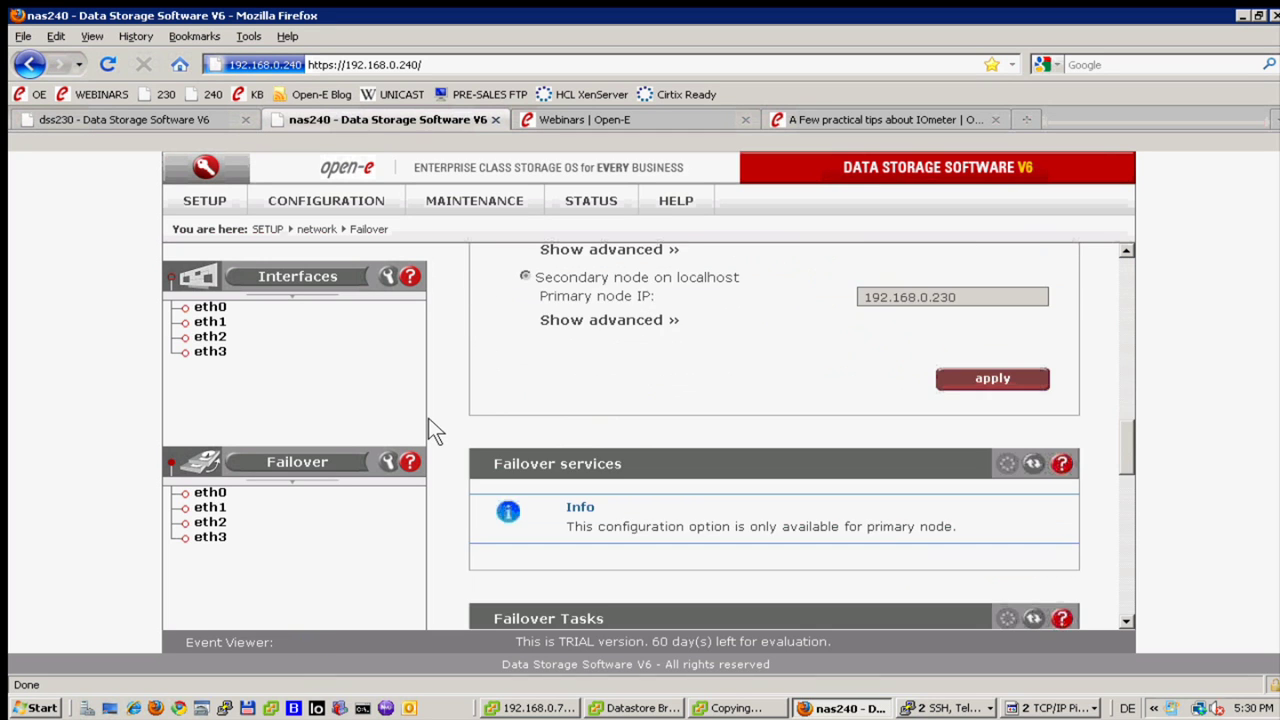
scroll(434, 430, down, 1)
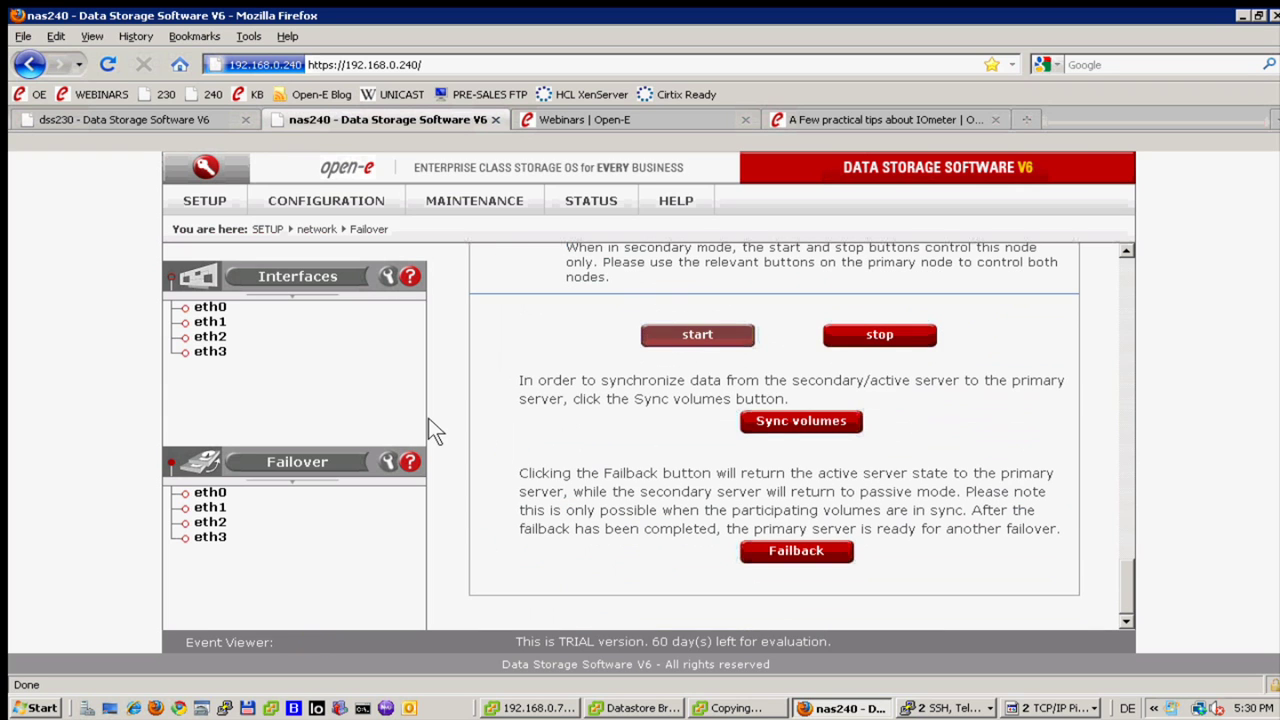
click(796, 552)
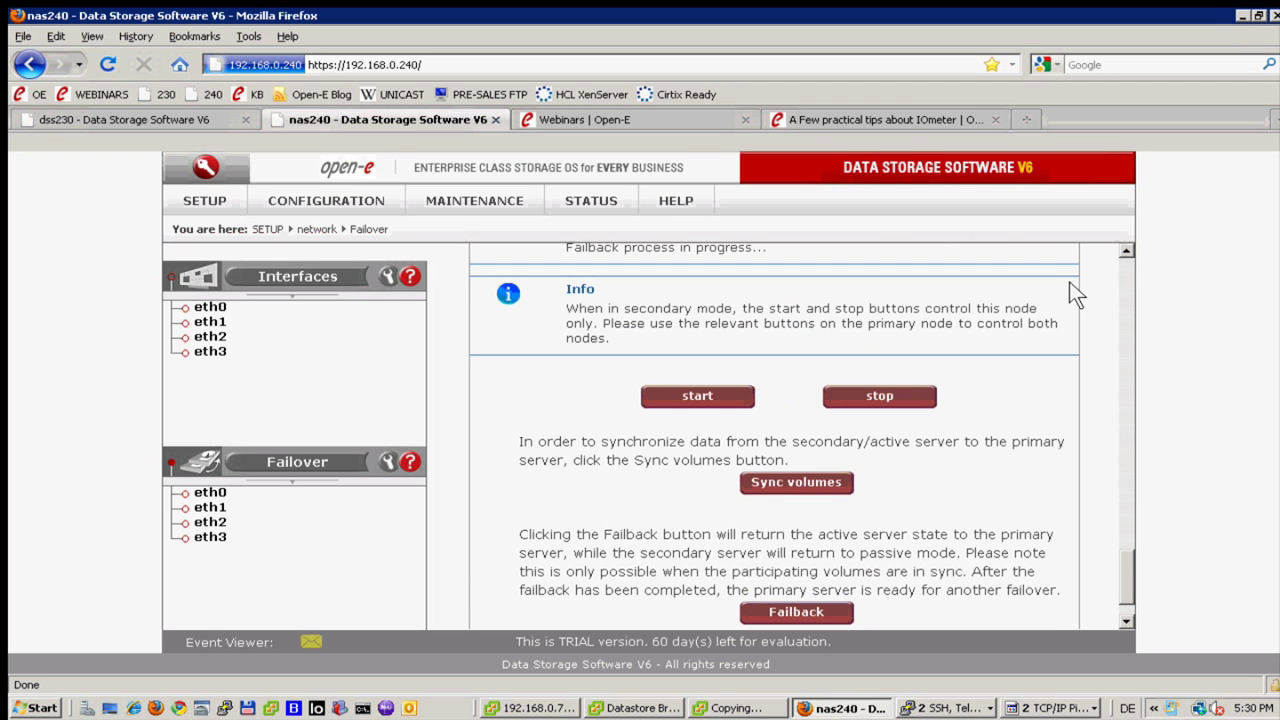
click(1244, 16)
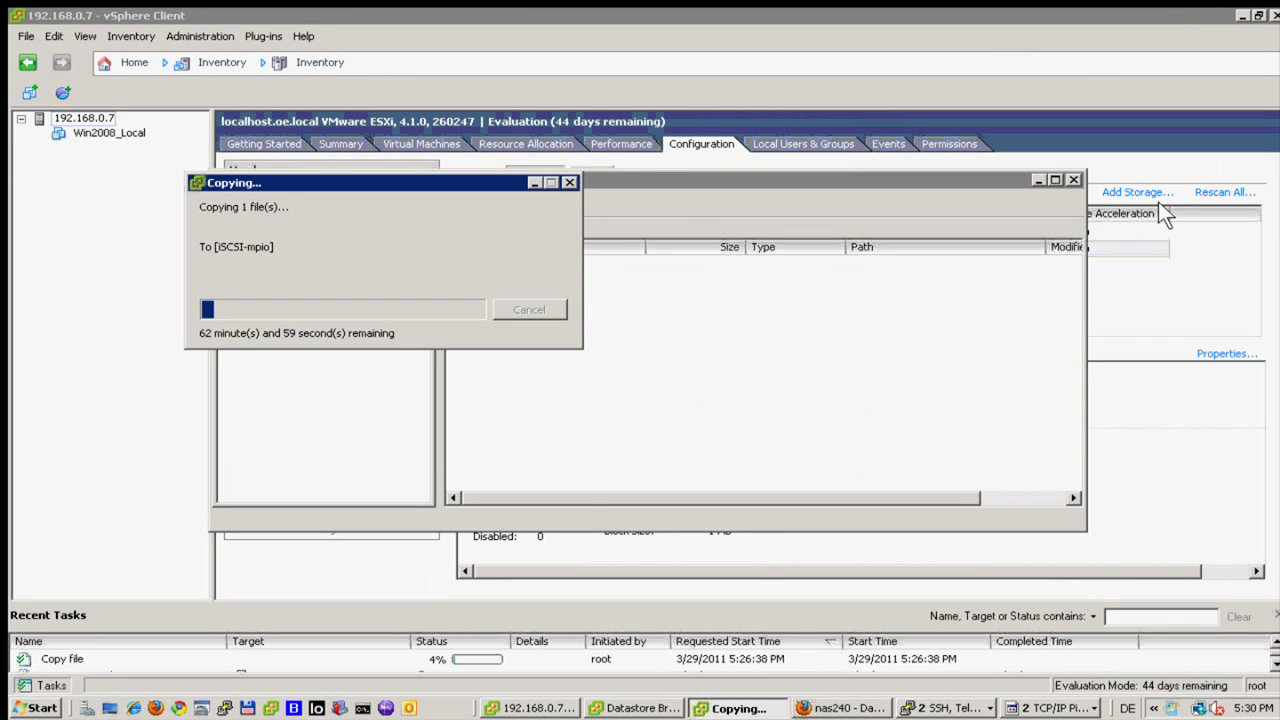
Start continuous pings to 192.168.10.250 and 192.168.20.250 and place both consoles side by side.
click(1244, 16)
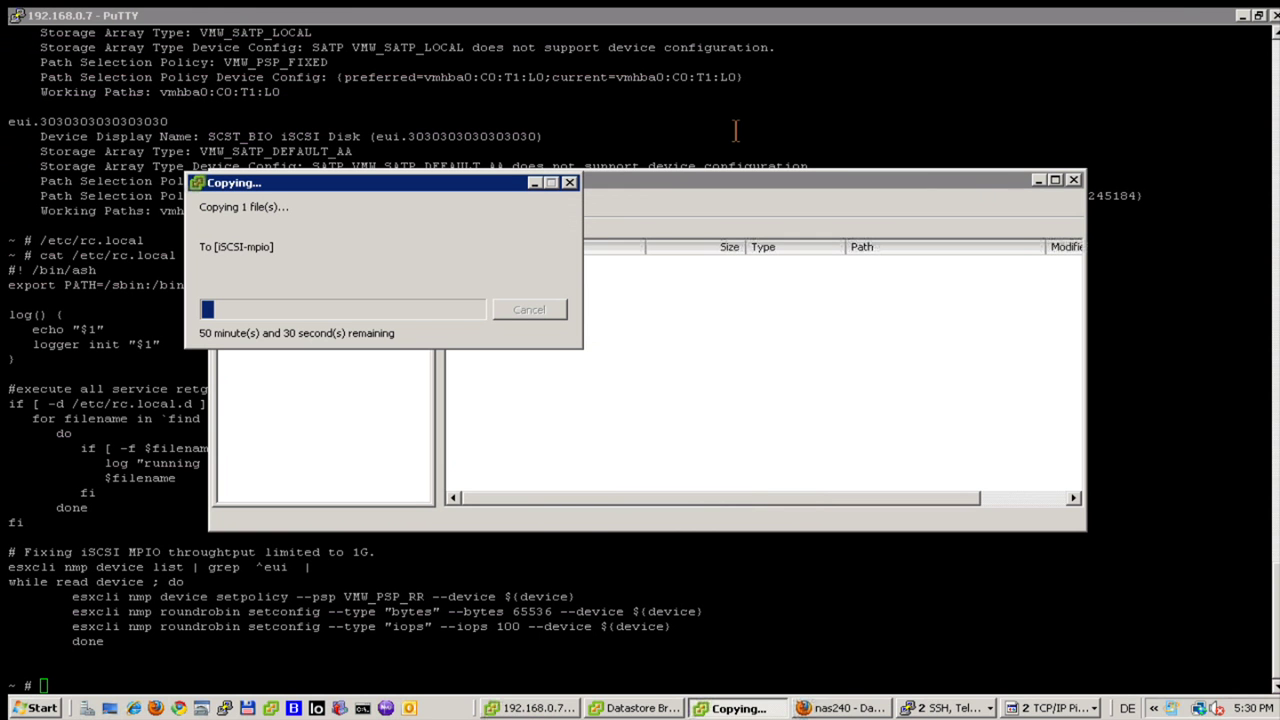
key(super+d)
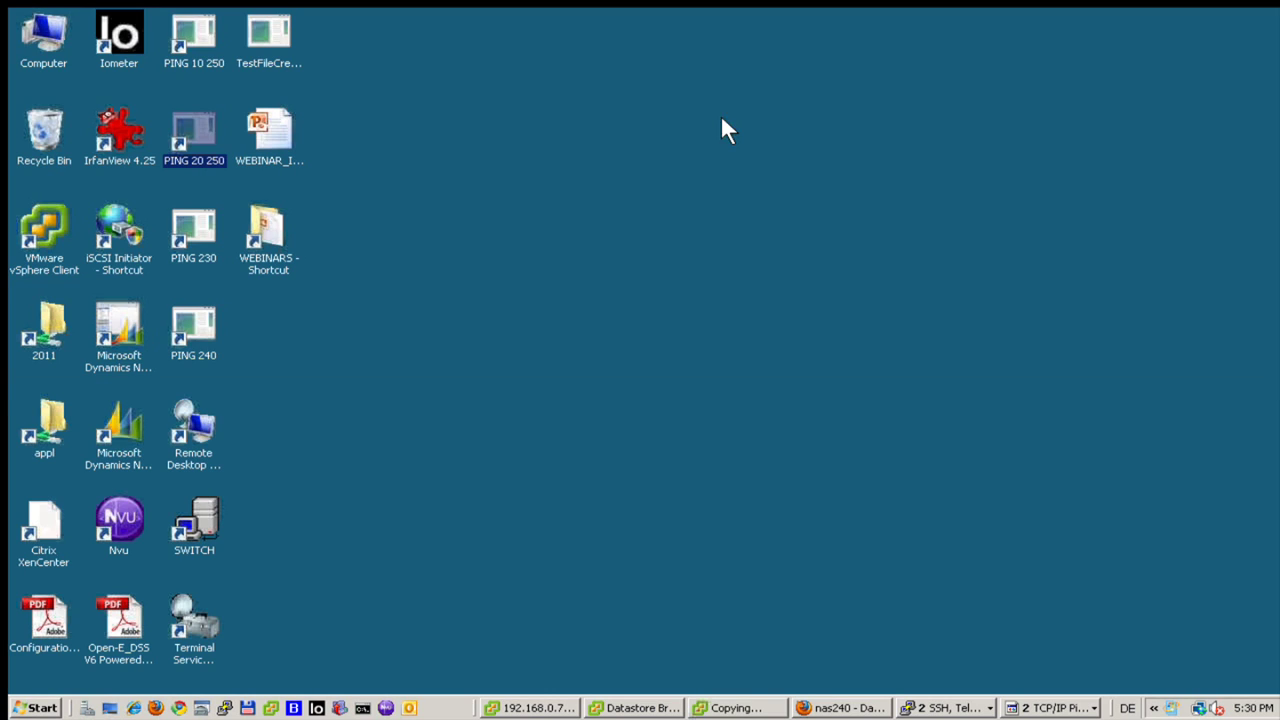
double_click(197, 32)
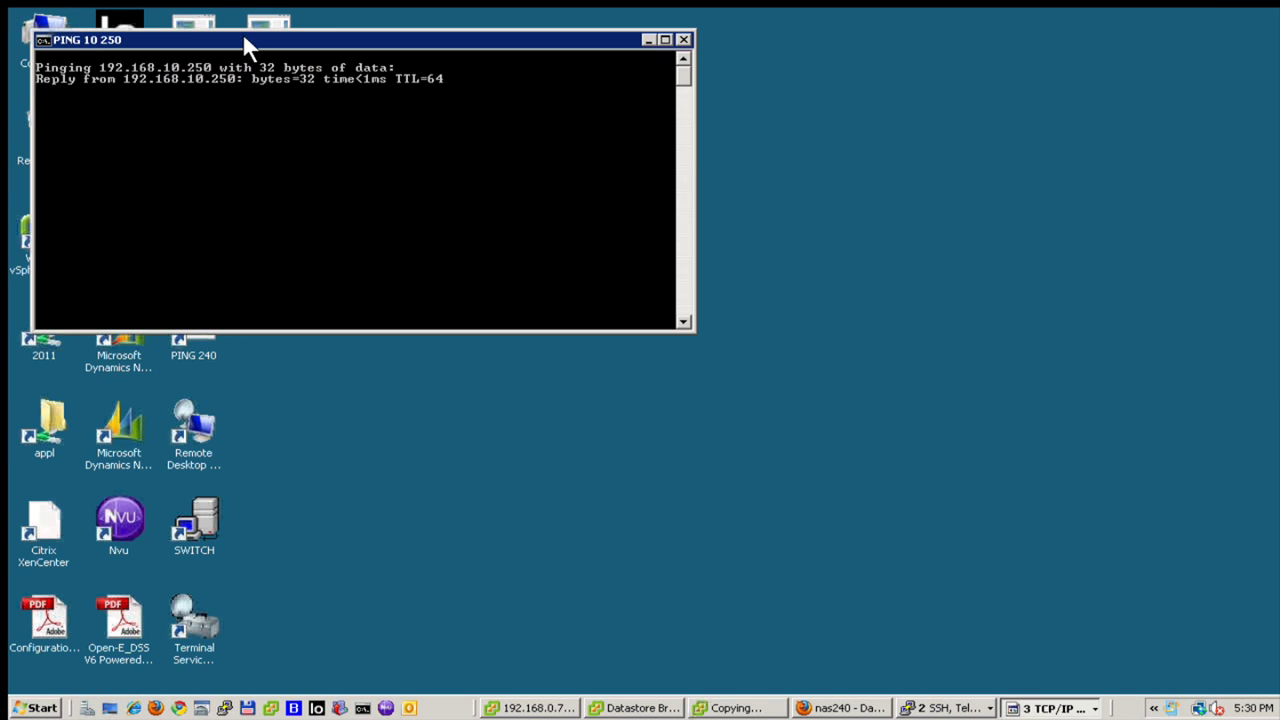
drag(243, 40, 198, 132)
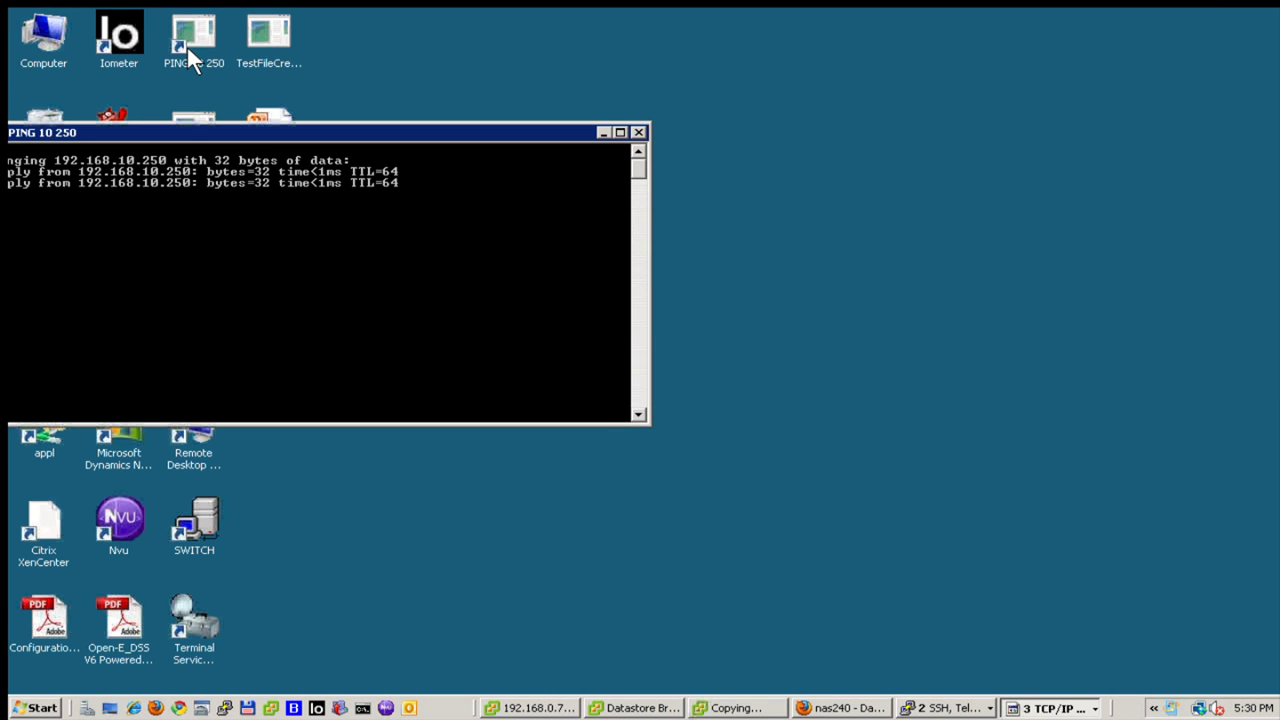
double_click(183, 112)
drag(320, 62, 888, 92)
drag(414, 130, 427, 100)
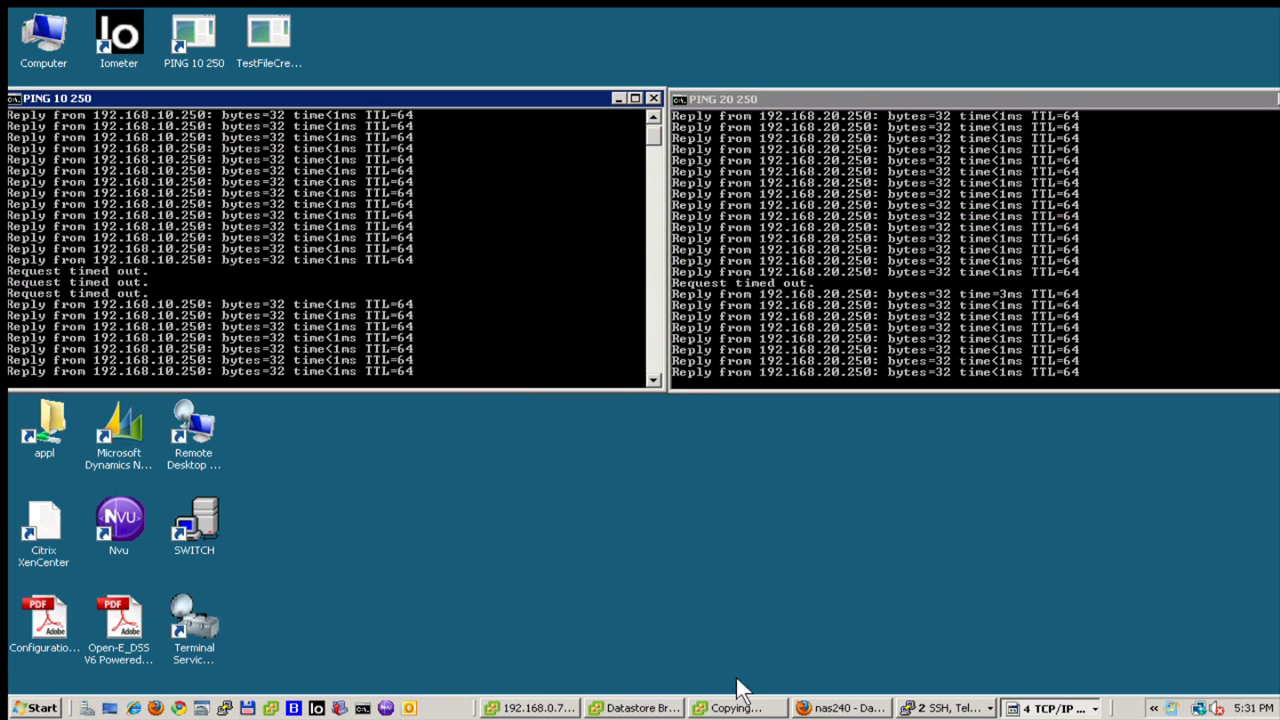
Verify dss230 is primary/active and nas240 secondary/passive, then show the iSCSI-mpio copy progress.
click(820, 708)
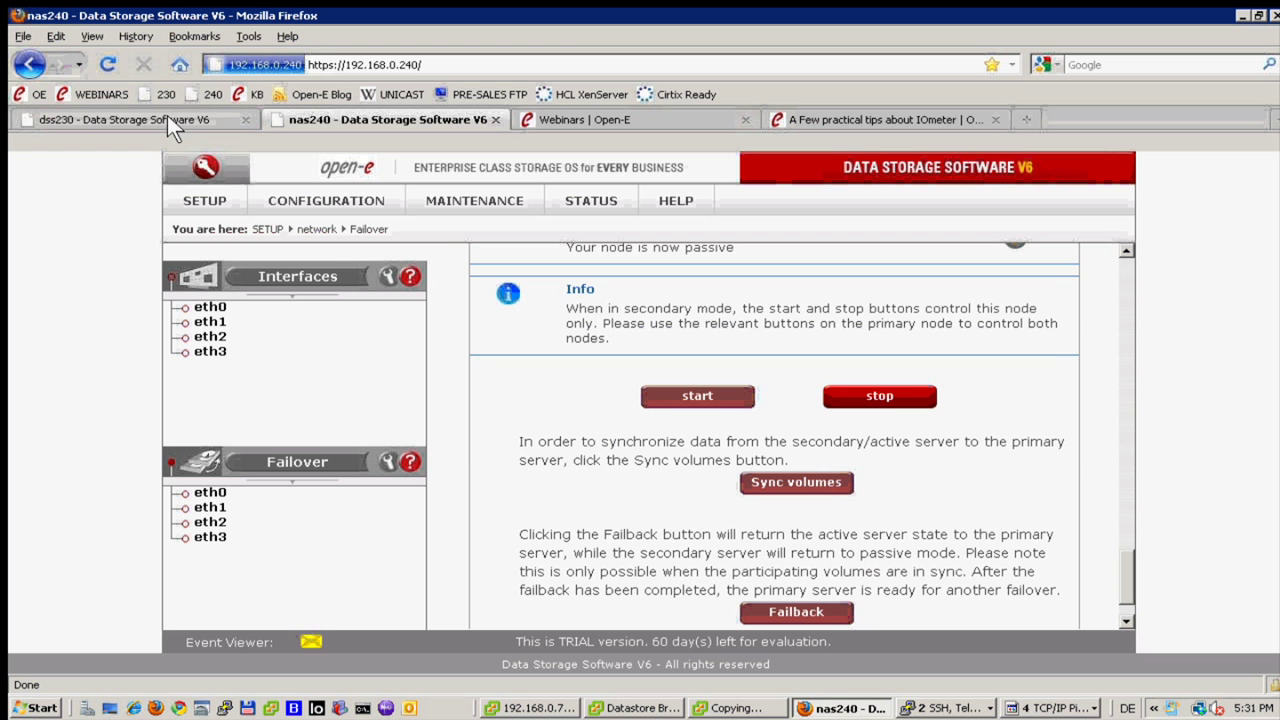
click(167, 114)
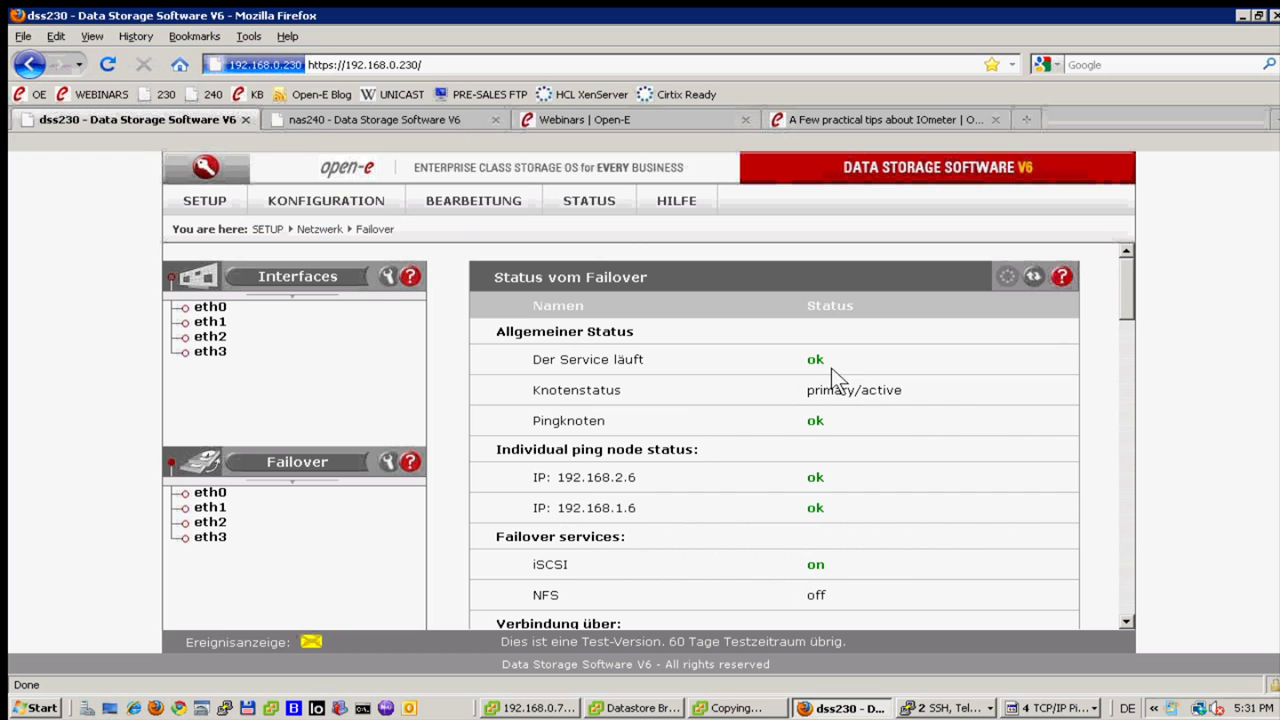
click(435, 112)
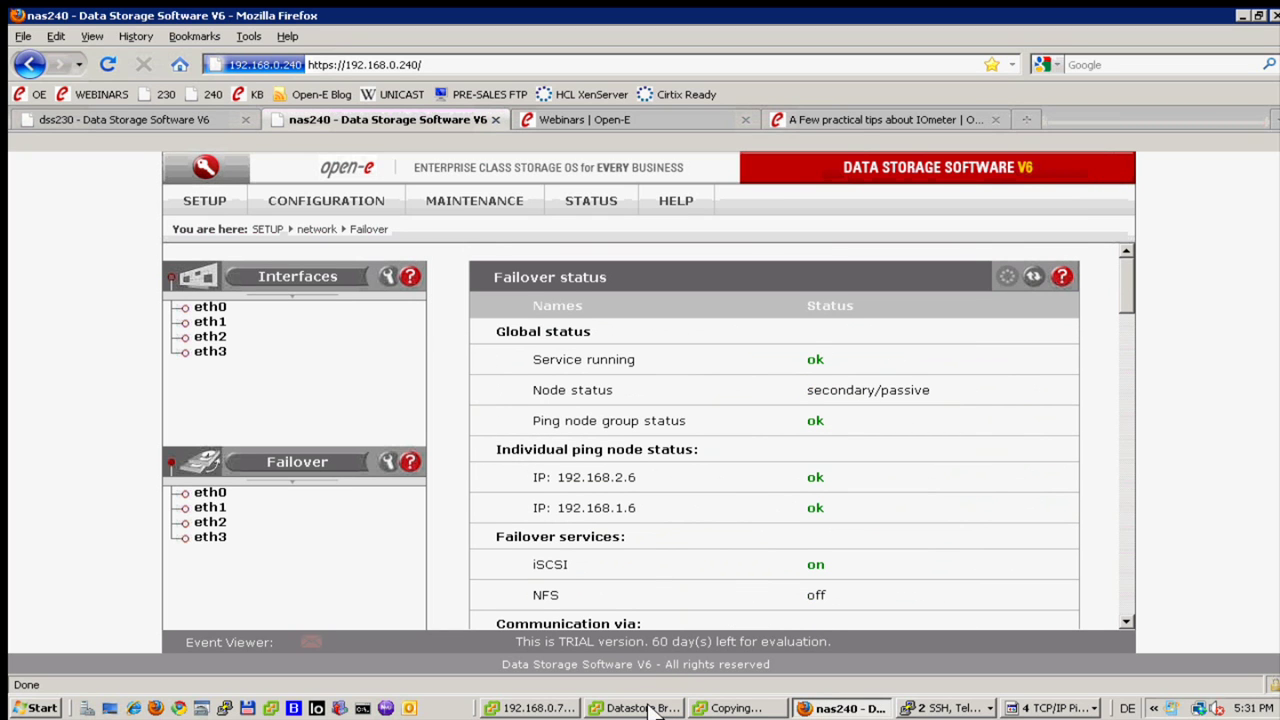
click(735, 708)
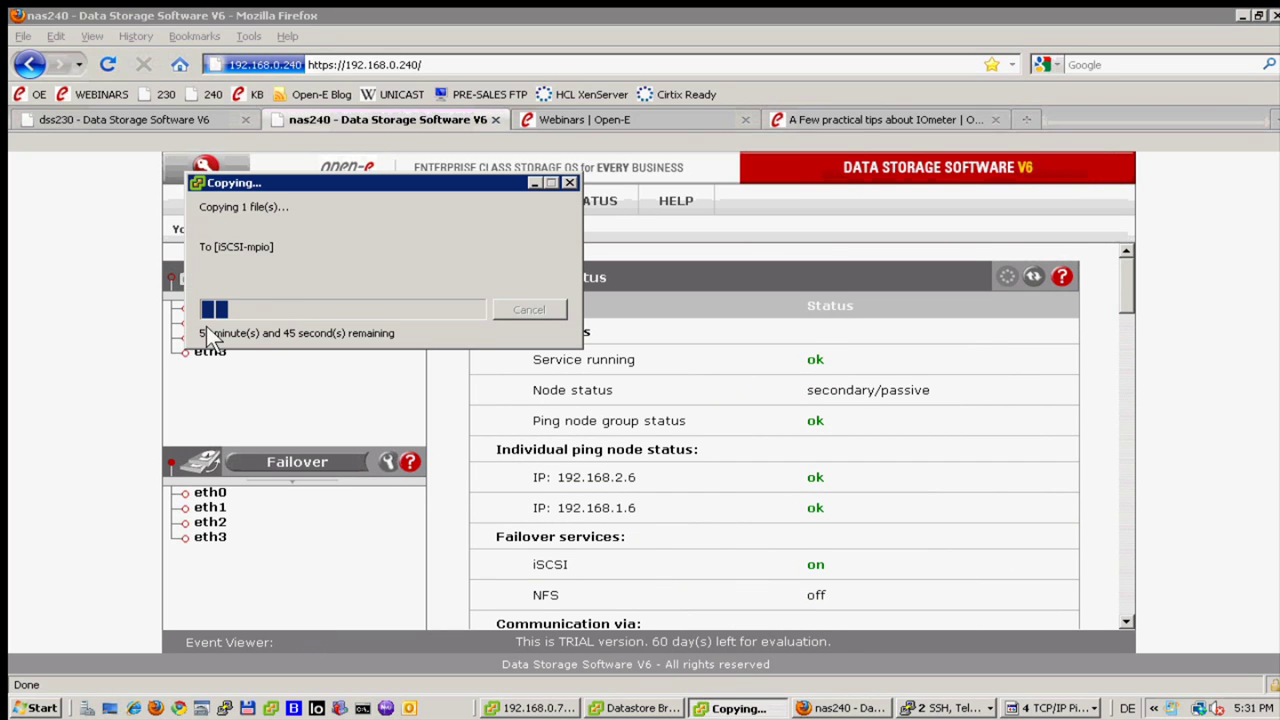